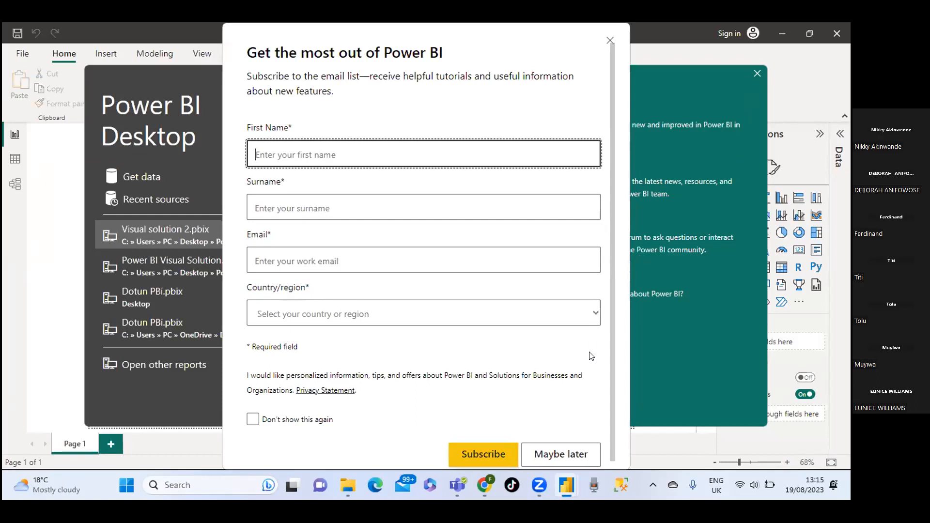
# Postpone the email subscription prompt and close the welcome screen to reach the blank report.
pyautogui.click(561, 455)
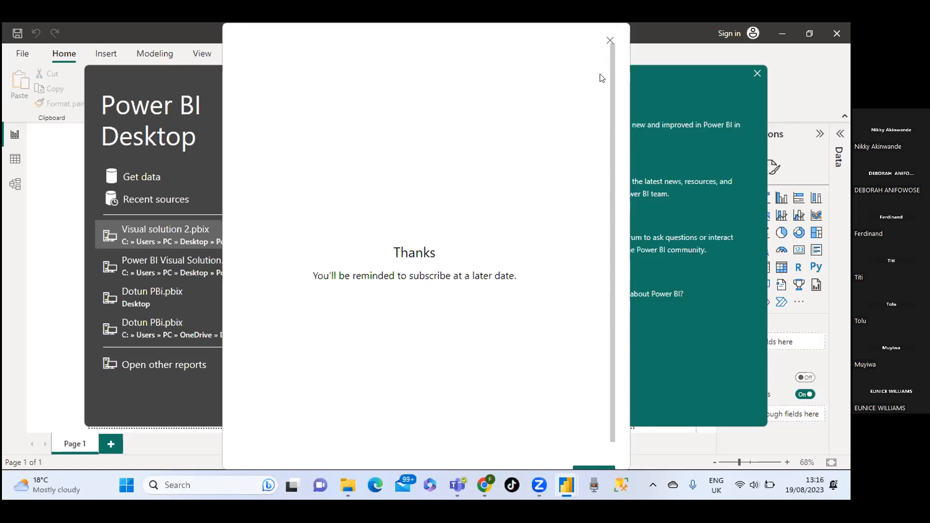
pyautogui.click(610, 41)
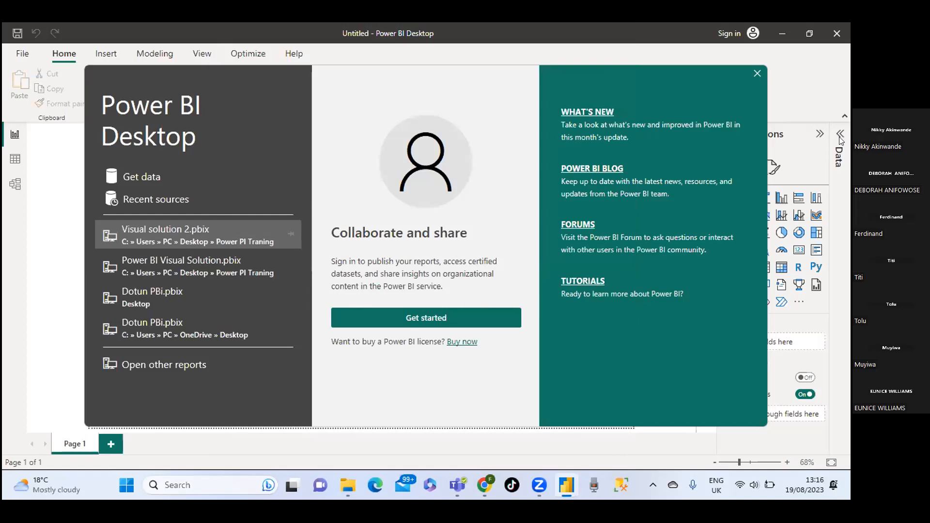
pyautogui.click(756, 73)
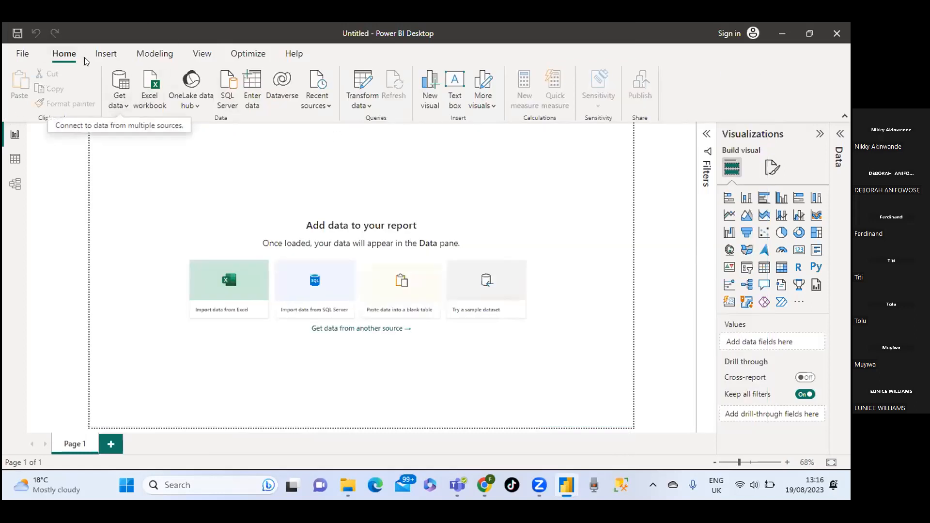
# Connect to the Excel workbook "Electronic Sales model" in the local Desktop folder as the data source.
pyautogui.click(119, 100)
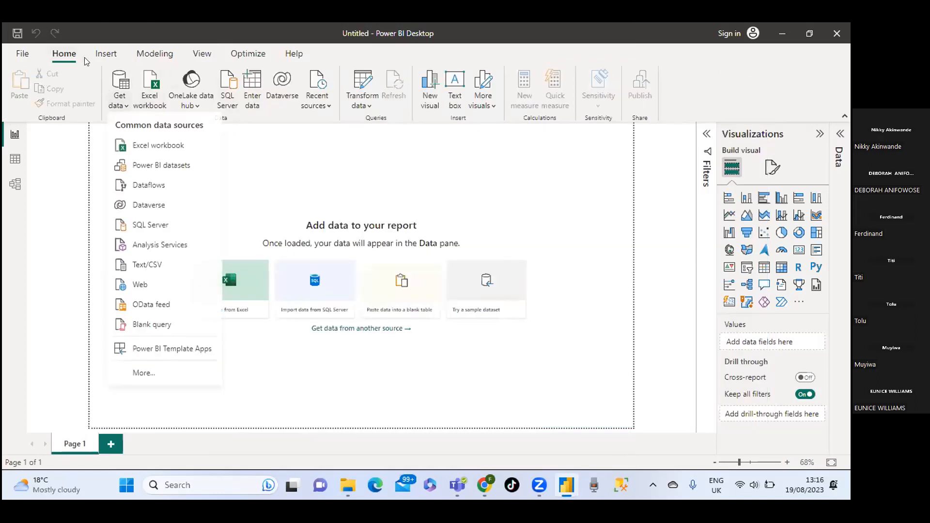
pyautogui.click(151, 146)
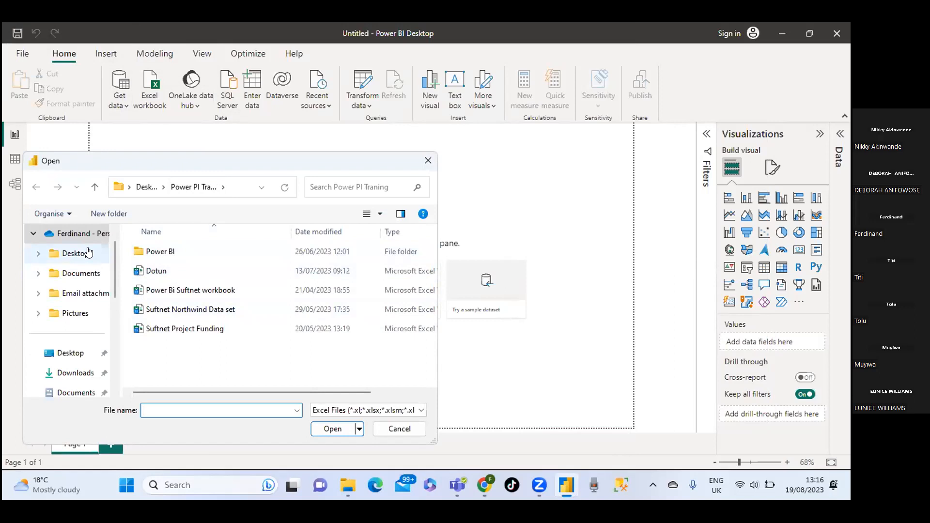
pyautogui.click(88, 252)
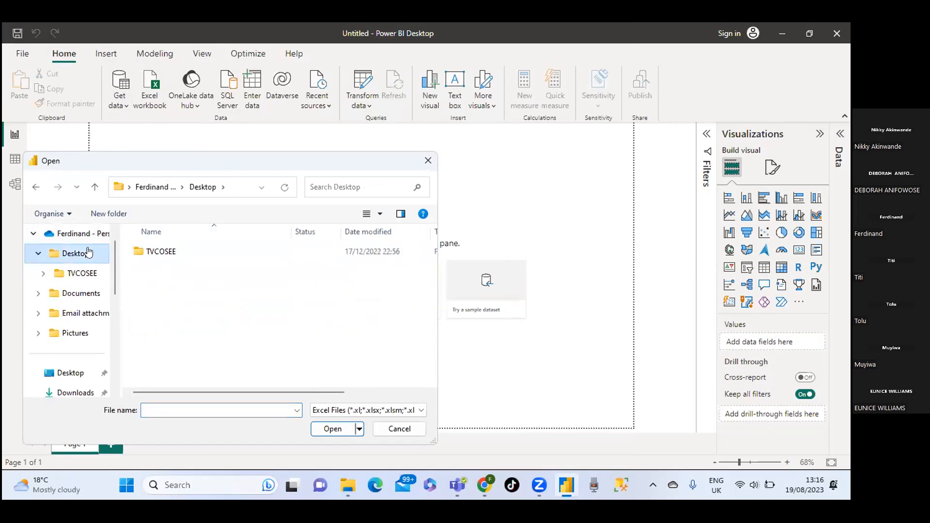
pyautogui.scroll(1, 89, 254)
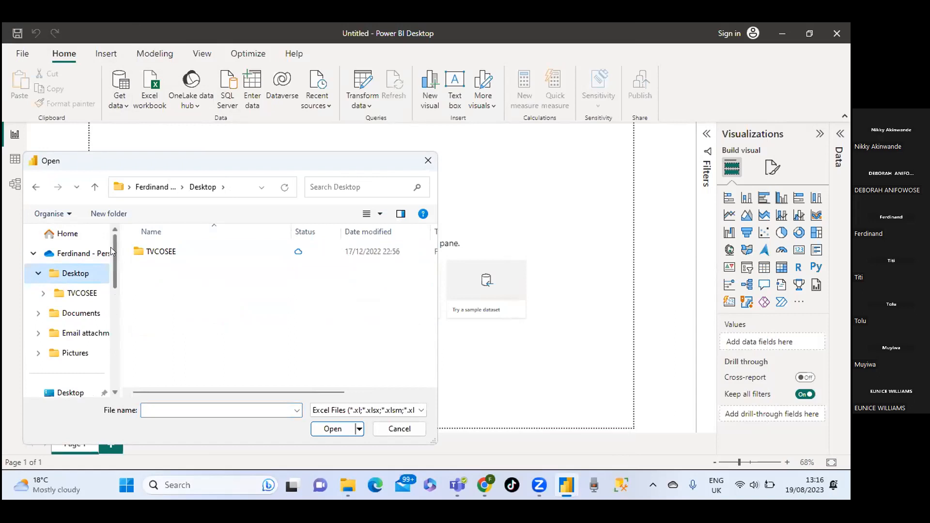
pyautogui.click(88, 253)
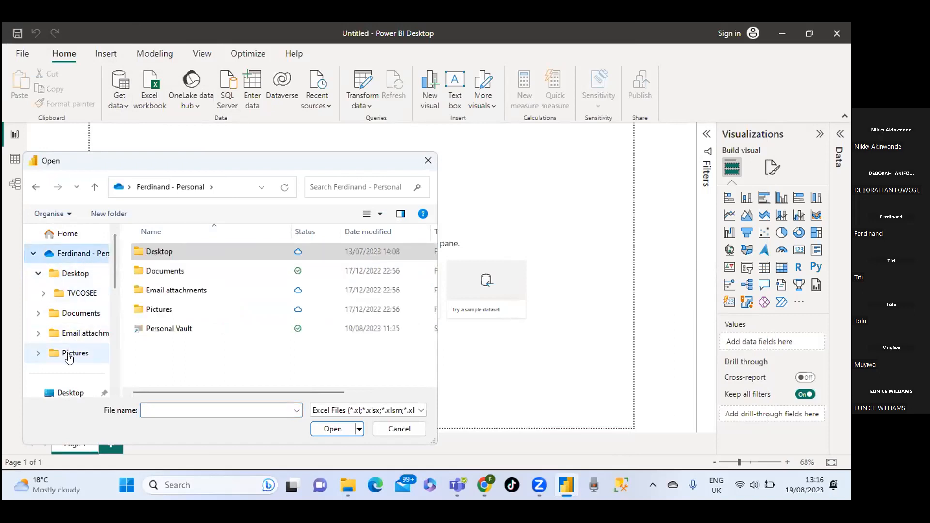
pyautogui.scroll(-1, 97, 305)
pyautogui.click(62, 332)
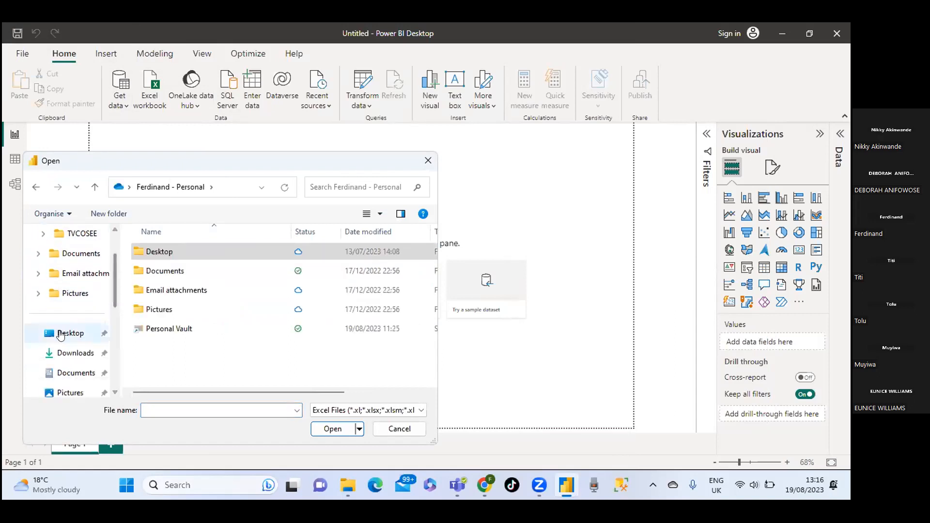
pyautogui.scroll(-4, 224, 309)
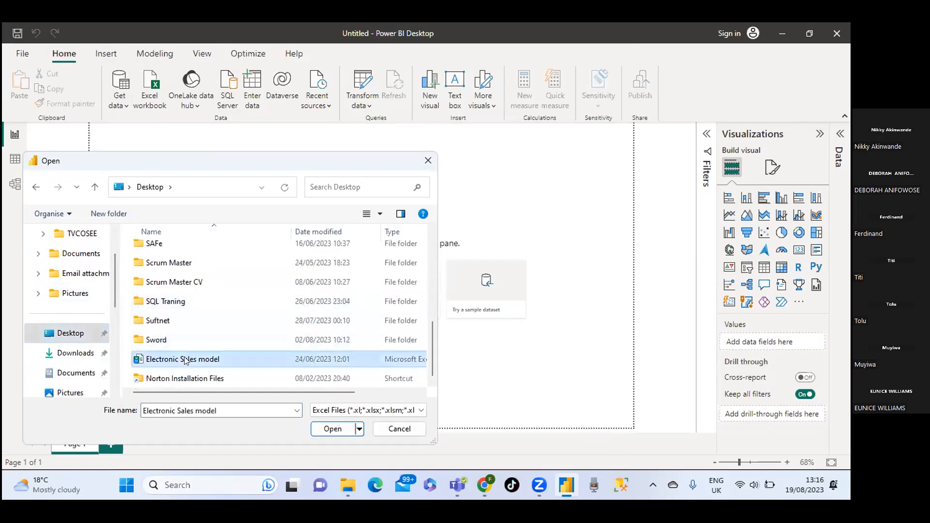
pyautogui.doubleClick(184, 359)
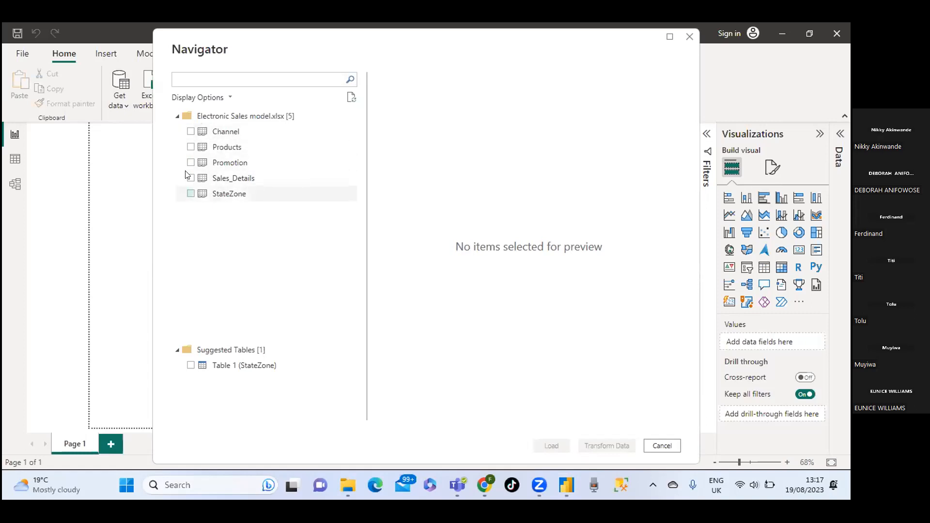
# Select the Channel, Products, Promotion, Sales_Details and StateZone sheets and open them for transformation in Power Query Editor.
pyautogui.click(190, 131)
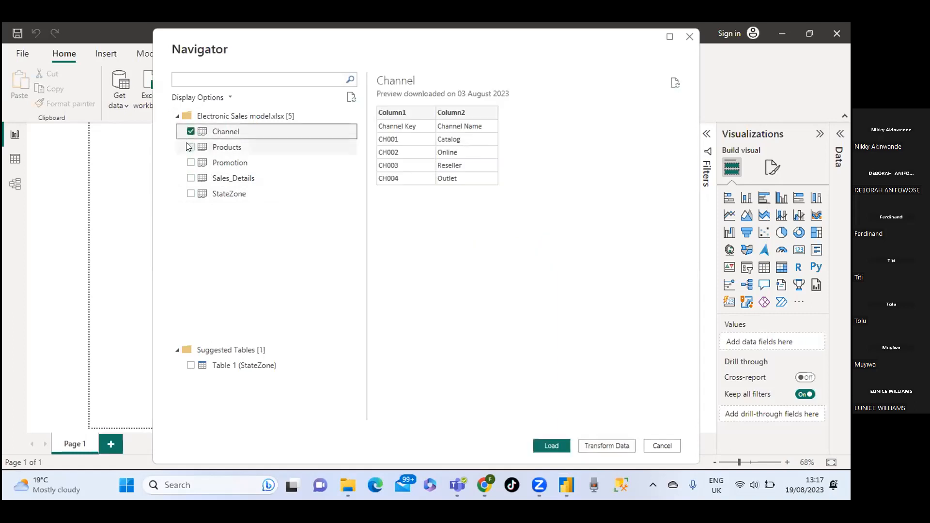
pyautogui.click(190, 147)
pyautogui.click(190, 163)
pyautogui.click(190, 178)
pyautogui.click(189, 193)
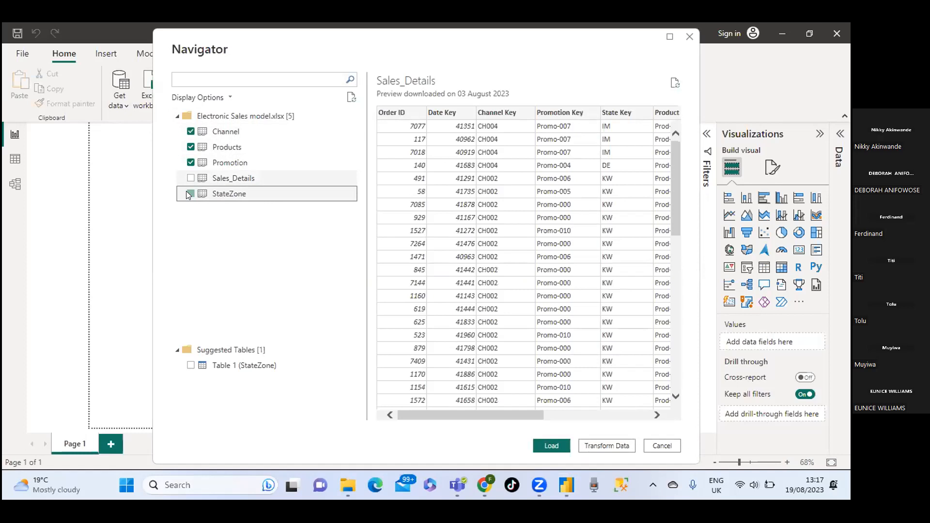
pyautogui.click(192, 179)
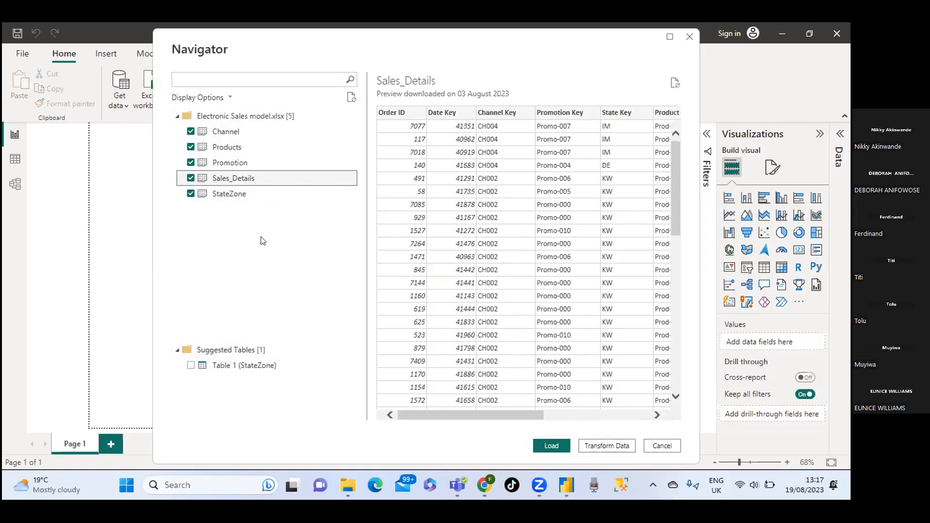
pyautogui.click(618, 446)
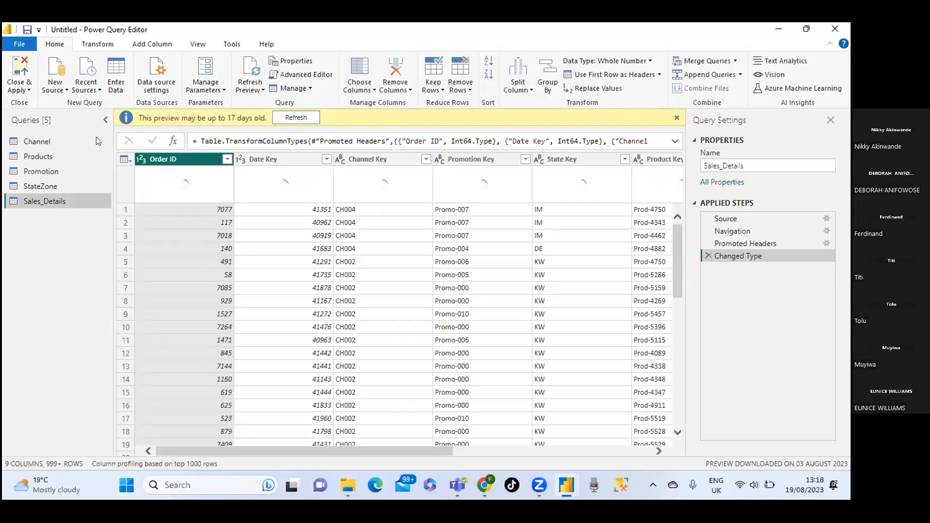
# Promote the first row of the Channel query to column headers.
pyautogui.click(56, 141)
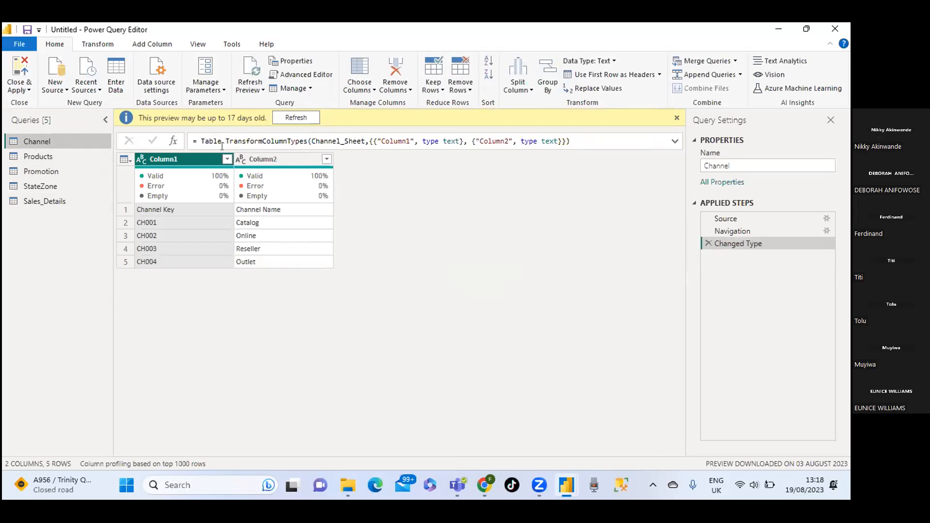
pyautogui.click(126, 158)
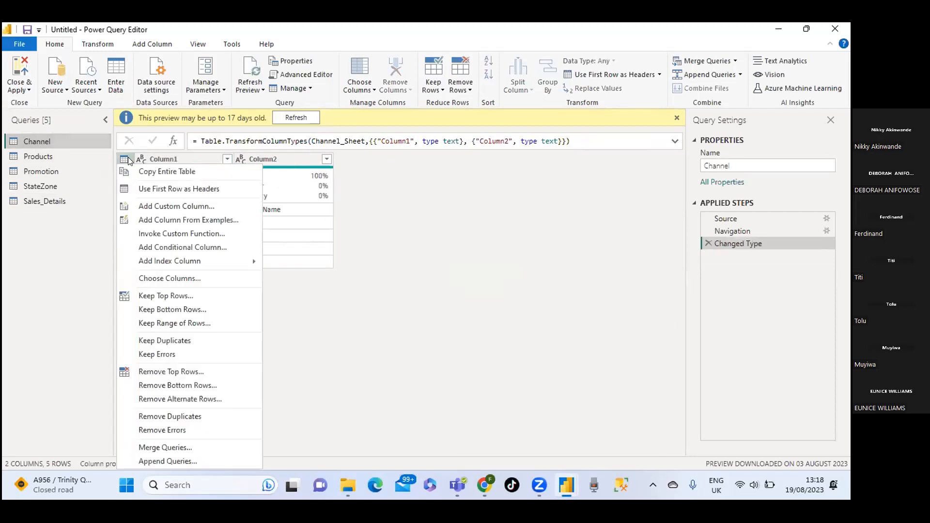
pyautogui.click(178, 189)
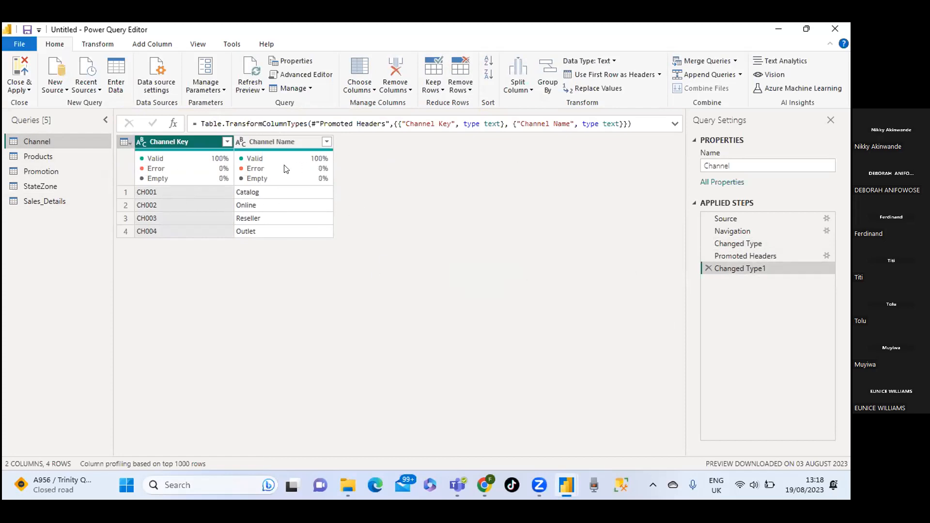
# Use the first row as headers in the Products query and look through its rows.
pyautogui.moveTo(290, 162)
pyautogui.click(39, 157)
pyautogui.moveTo(74, 161); pyautogui.dragTo(75, 223)
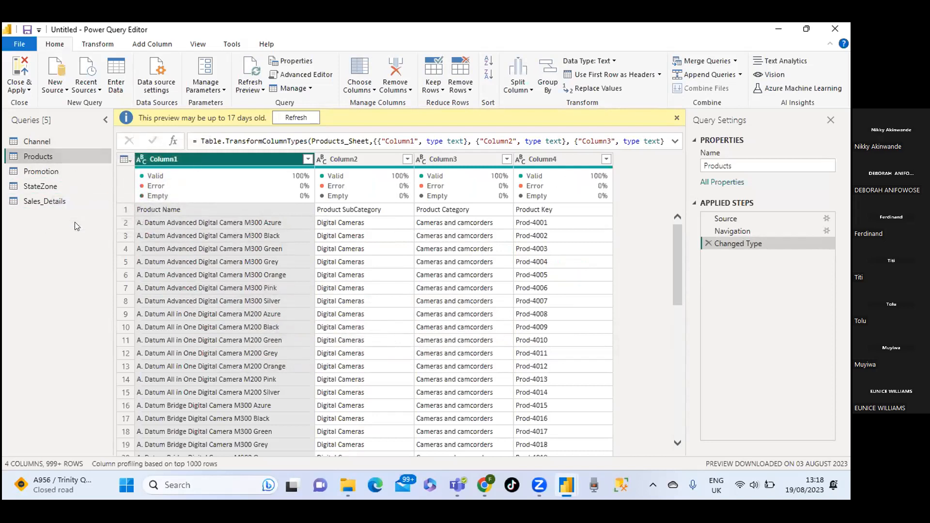
pyautogui.click(125, 159)
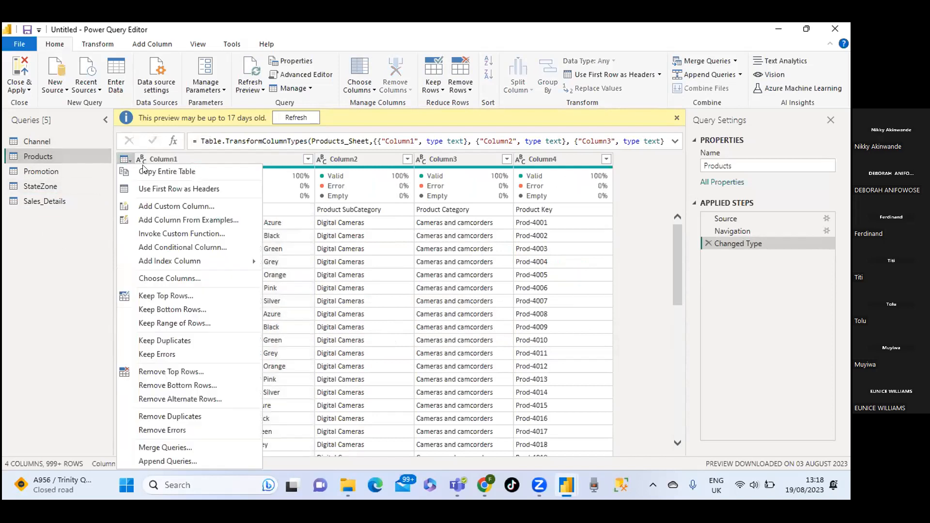
pyautogui.click(178, 192)
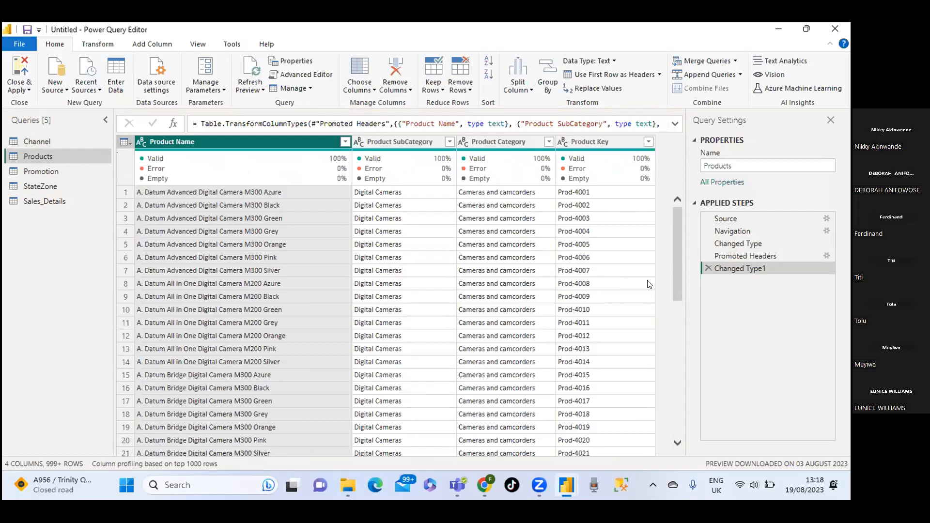
pyautogui.scroll(-5, 608, 290)
pyautogui.scroll(5, 608, 291)
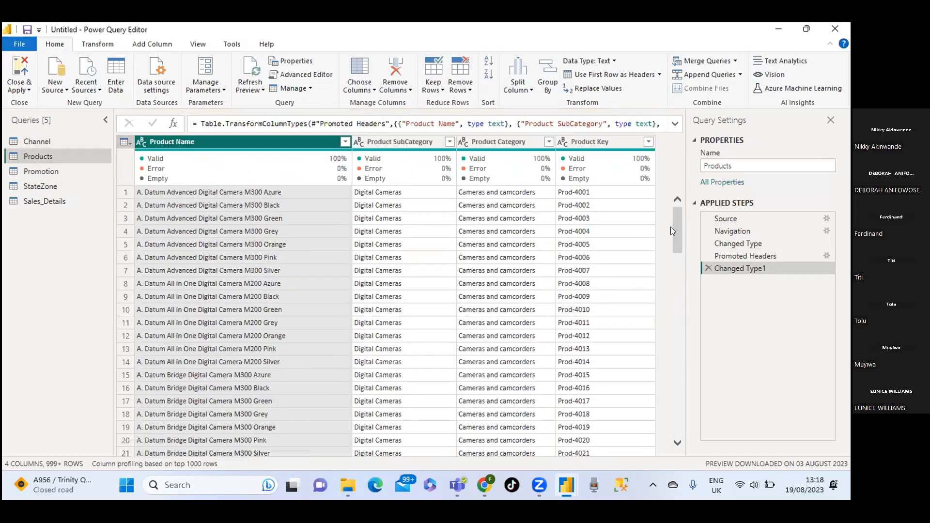
# Make the first row of the Promotion query its column headers.
pyautogui.click(34, 168)
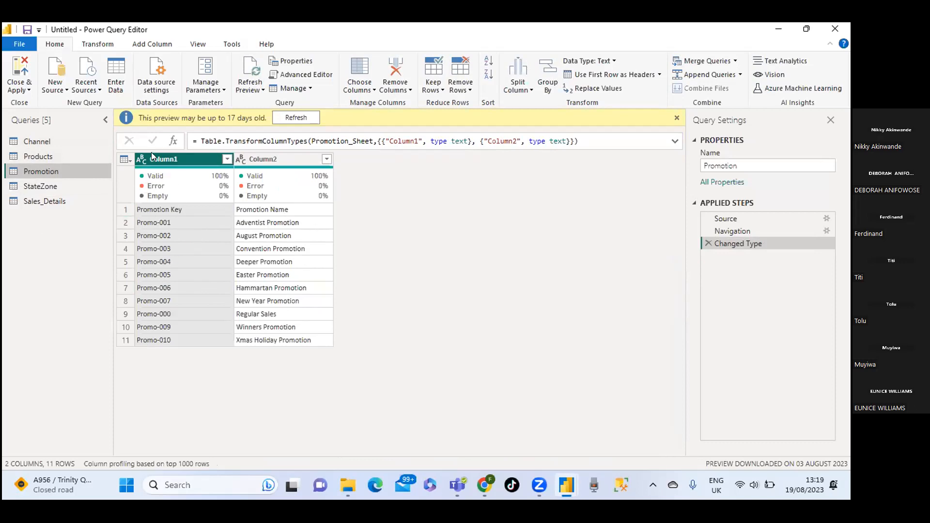
pyautogui.click(127, 159)
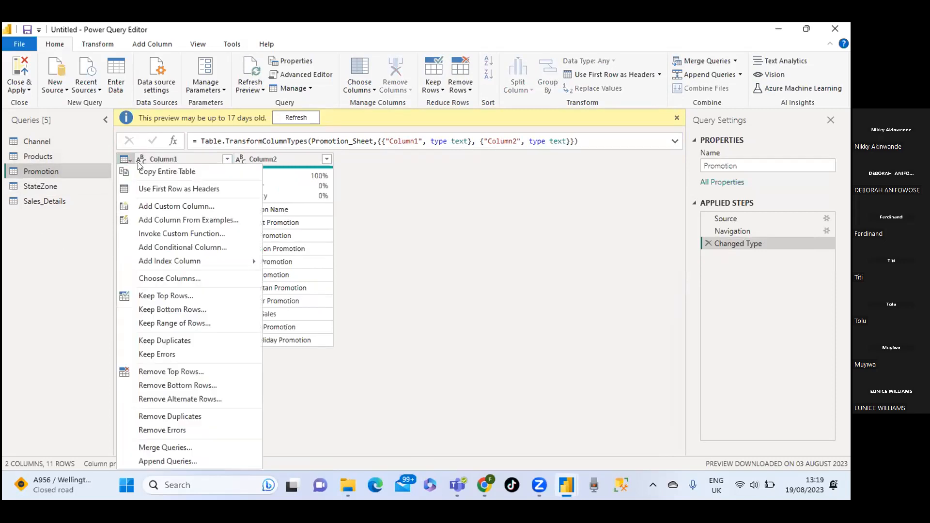
pyautogui.click(166, 188)
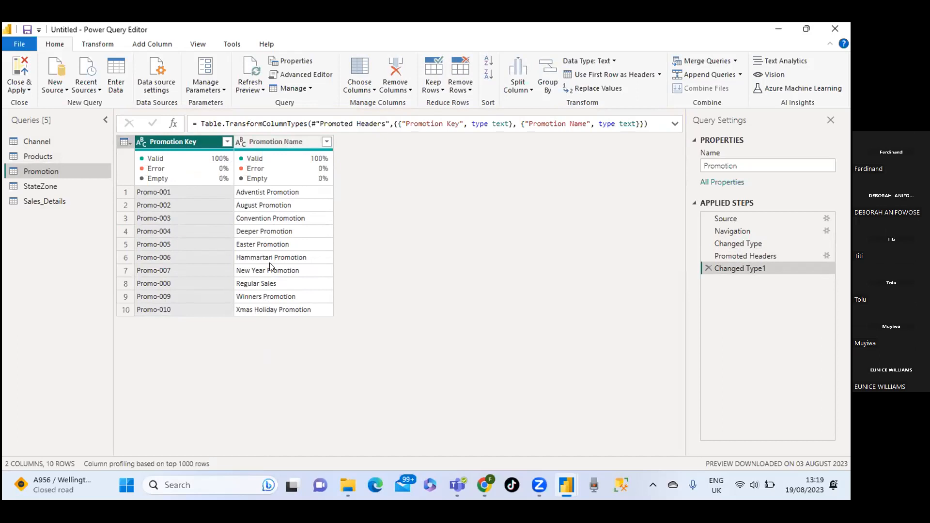
# Turn the first row of the StateZone query into column headers.
pyautogui.click(58, 186)
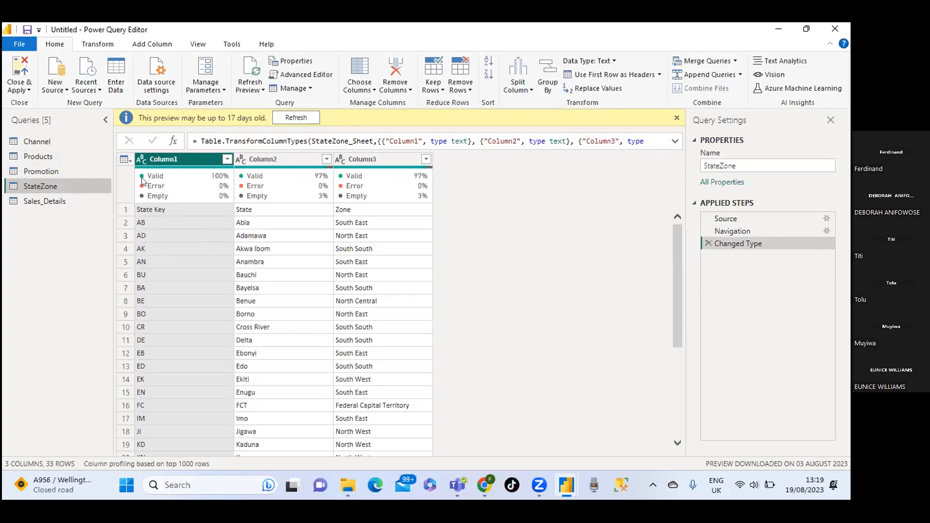
pyautogui.click(127, 156)
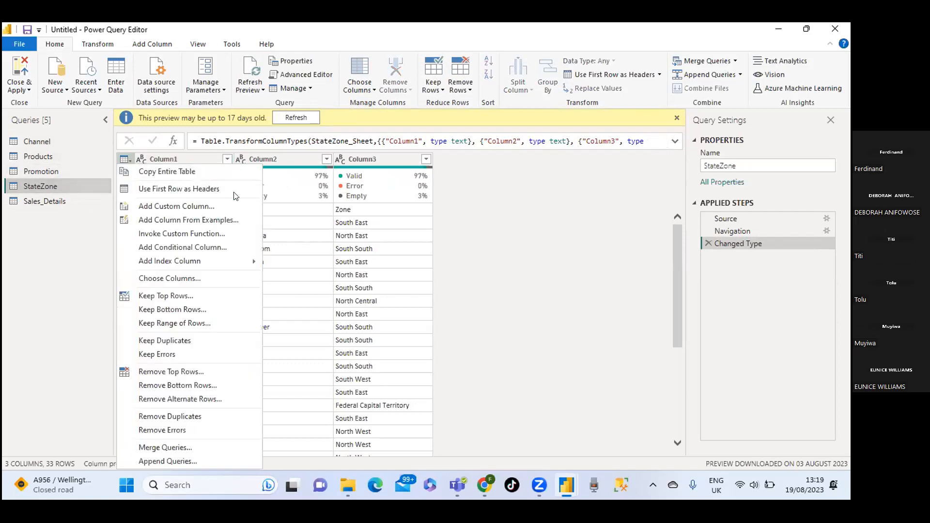
pyautogui.click(185, 189)
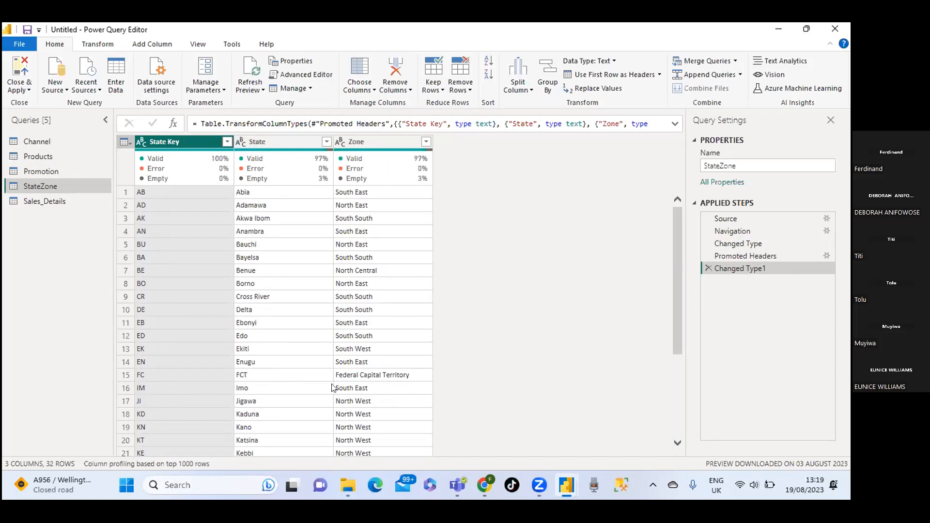
# Replace "FCT" in StateZone's State column with "Federal Capital Territory", copied from the Zone column of the same row.
pyautogui.click(366, 375)
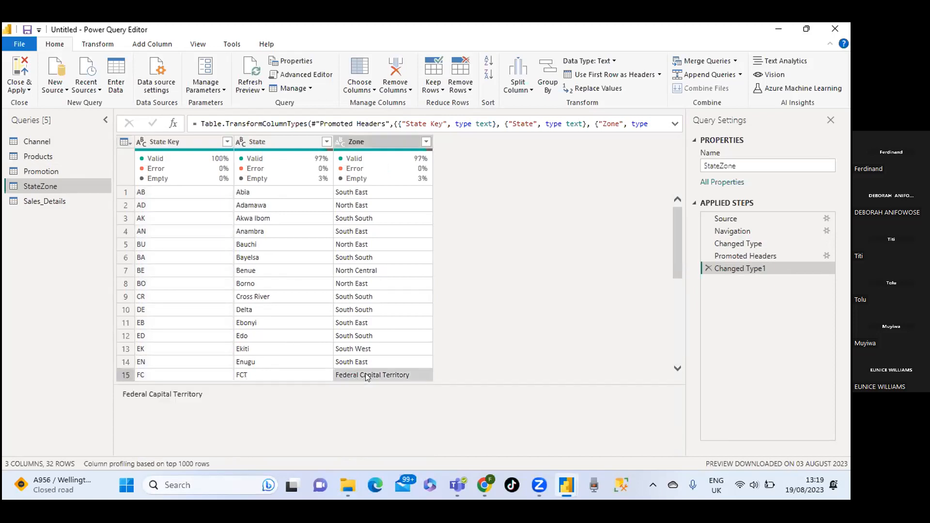
pyautogui.rightClick(365, 371)
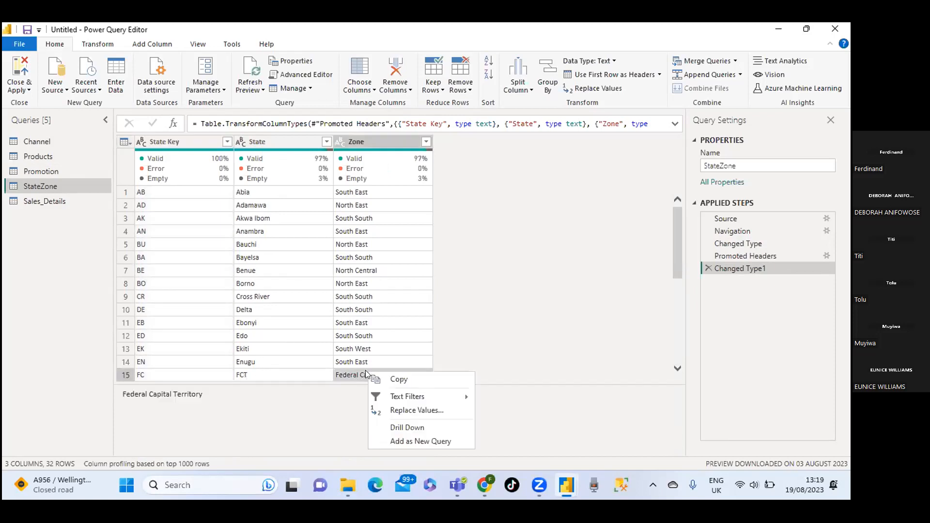
pyautogui.click(395, 378)
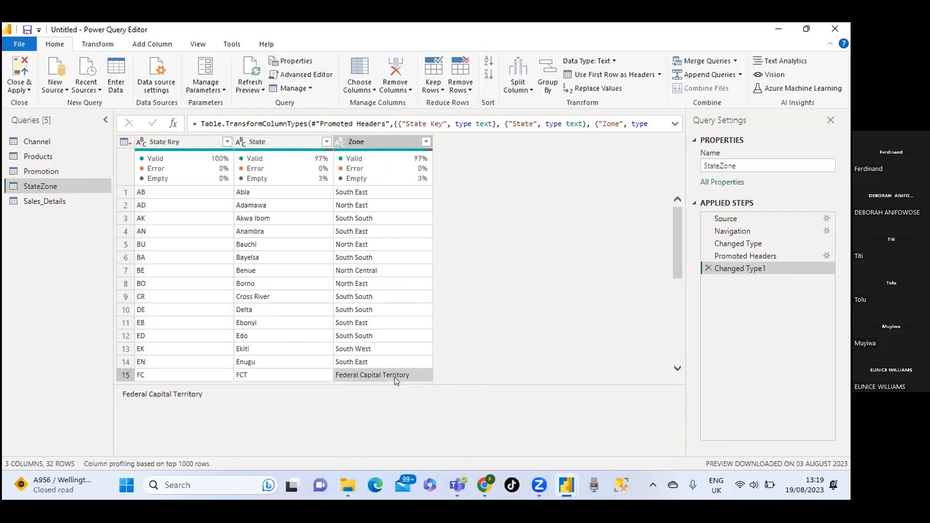
pyautogui.click(265, 374)
pyautogui.rightClick(265, 373)
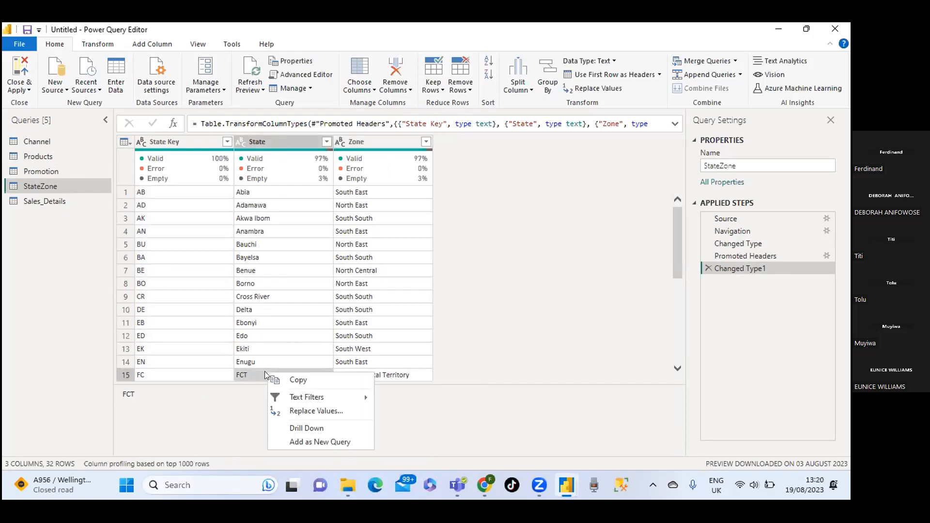
pyautogui.click(307, 411)
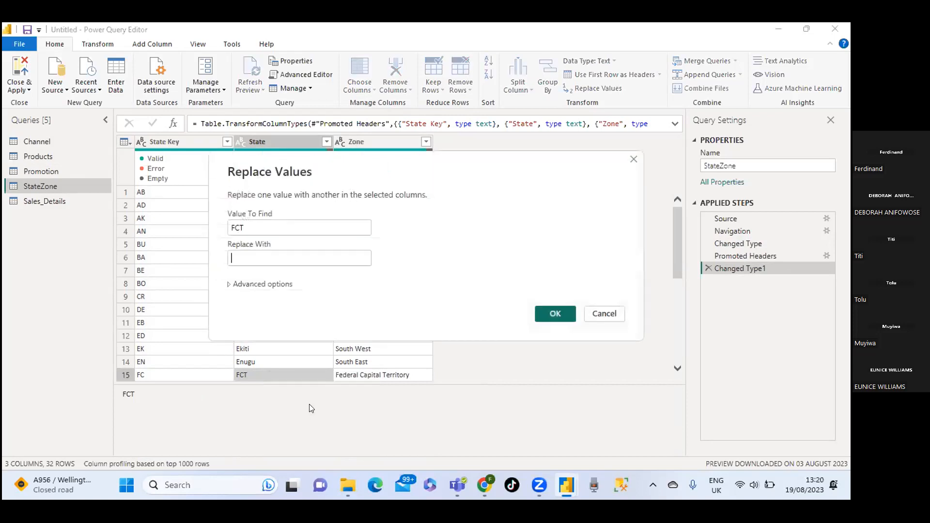
pyautogui.rightClick(236, 258)
pyautogui.click(268, 313)
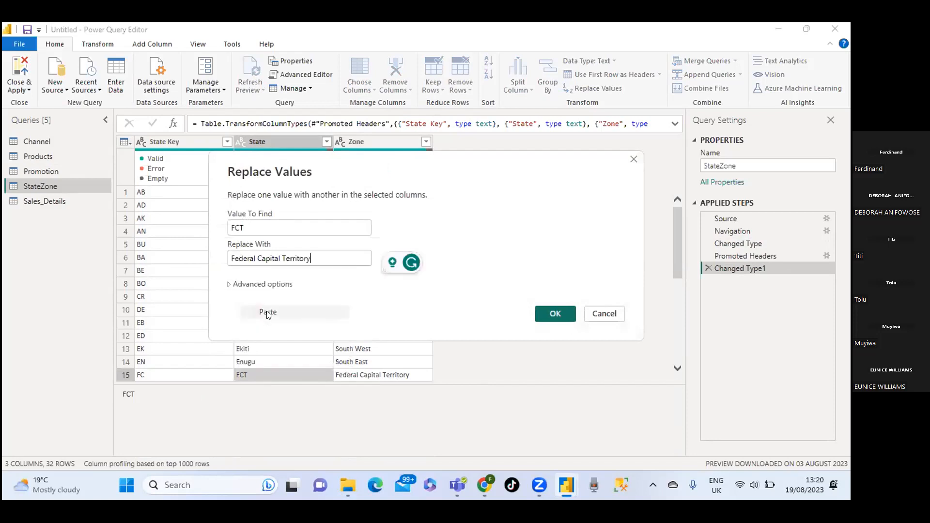
pyautogui.click(555, 314)
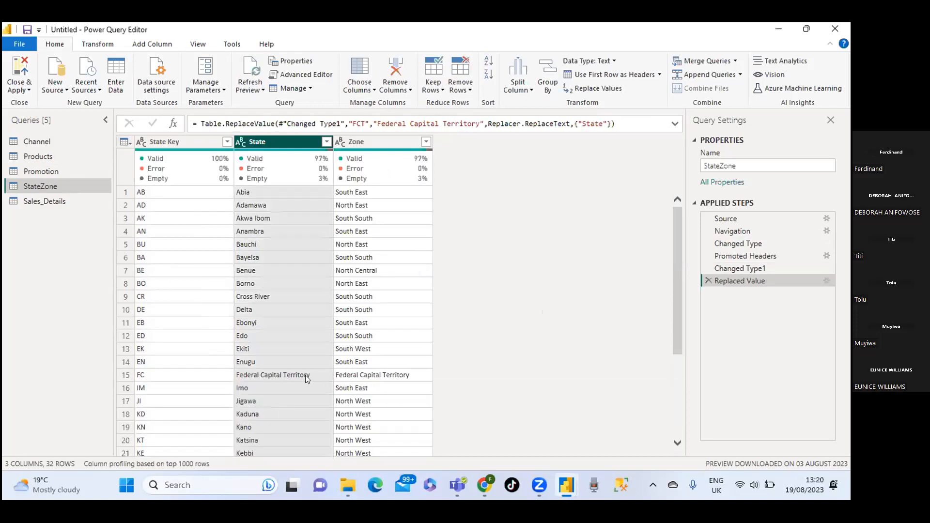
# Examine the StateZone rows down to the end of the table for missing State and Zone values.
pyautogui.scroll(-1, 506, 319)
pyautogui.scroll(-3, 505, 319)
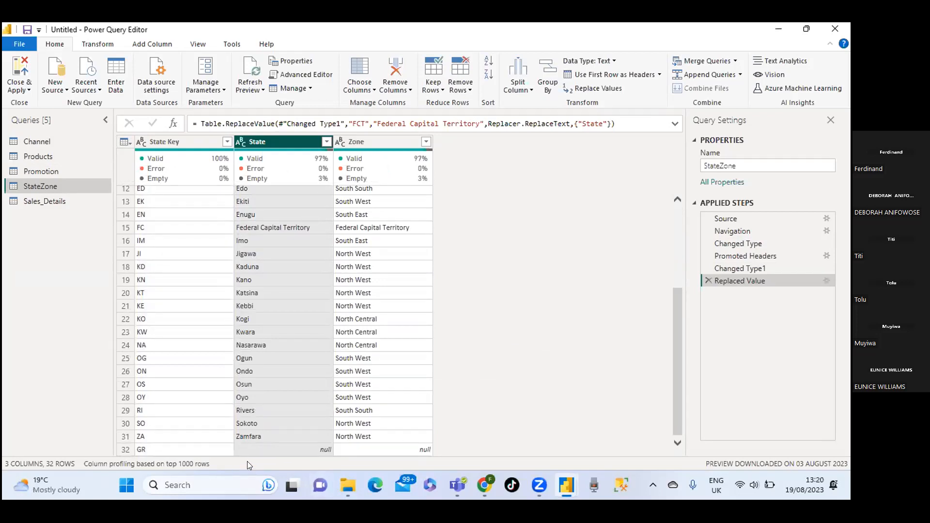
pyautogui.scroll(4, 471, 397)
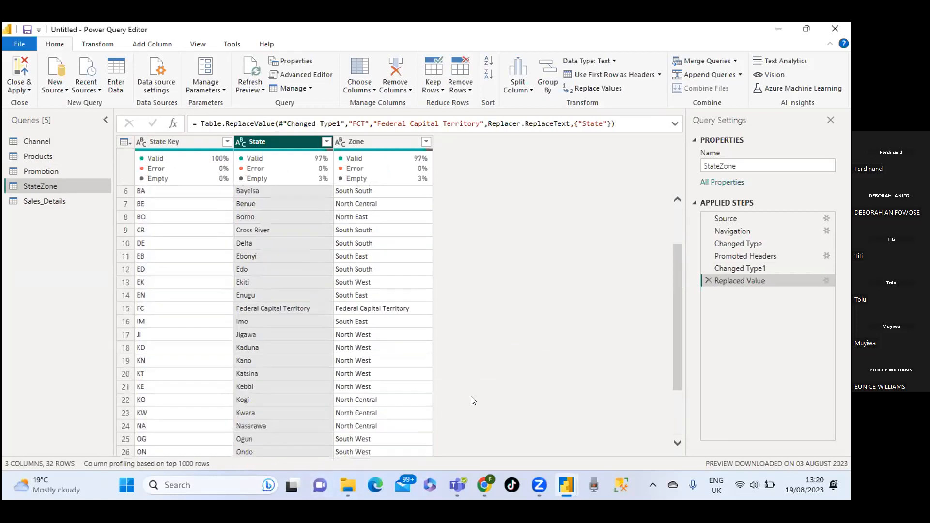
pyautogui.scroll(-4, 474, 402)
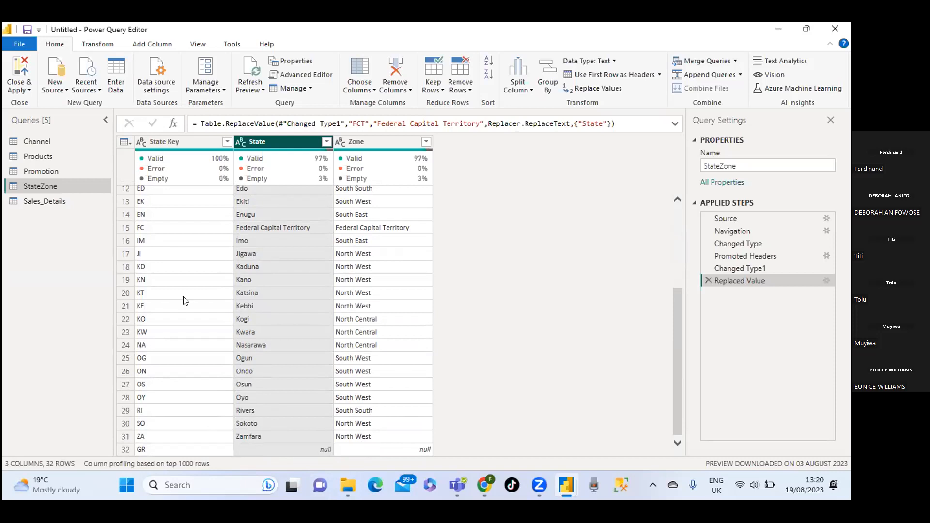
pyautogui.click(126, 143)
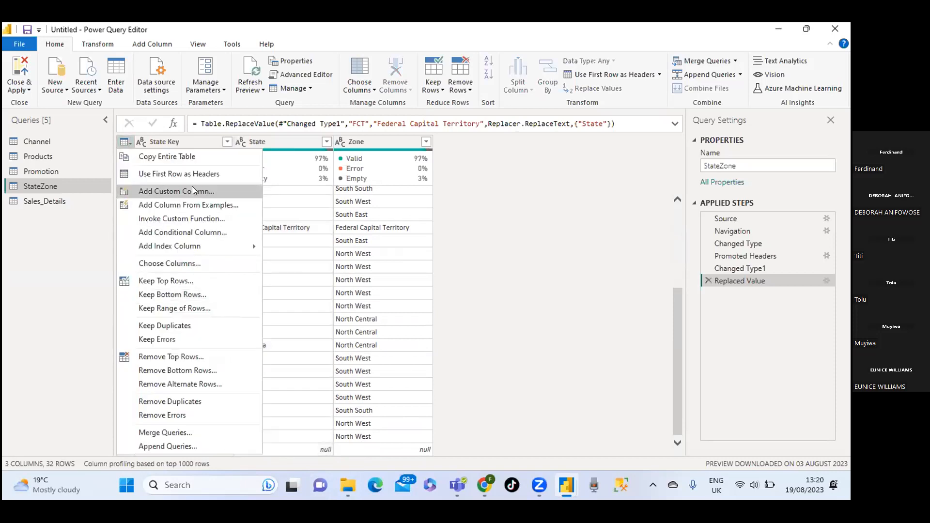
pyautogui.click(27, 276)
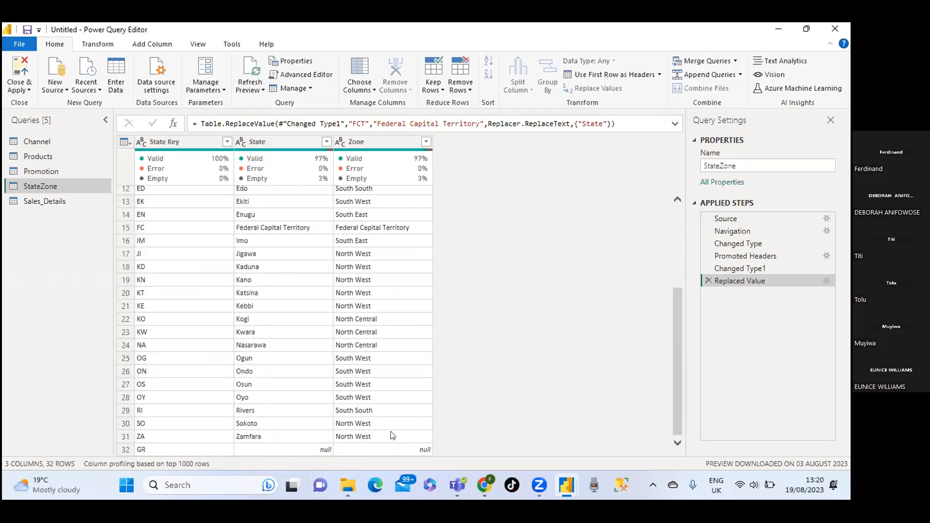
pyautogui.click(277, 140)
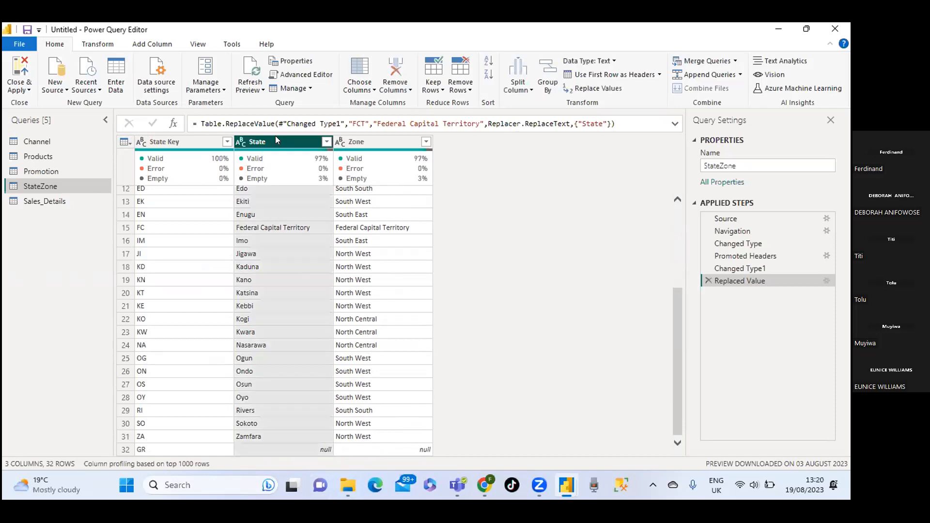
pyautogui.rightClick(277, 140)
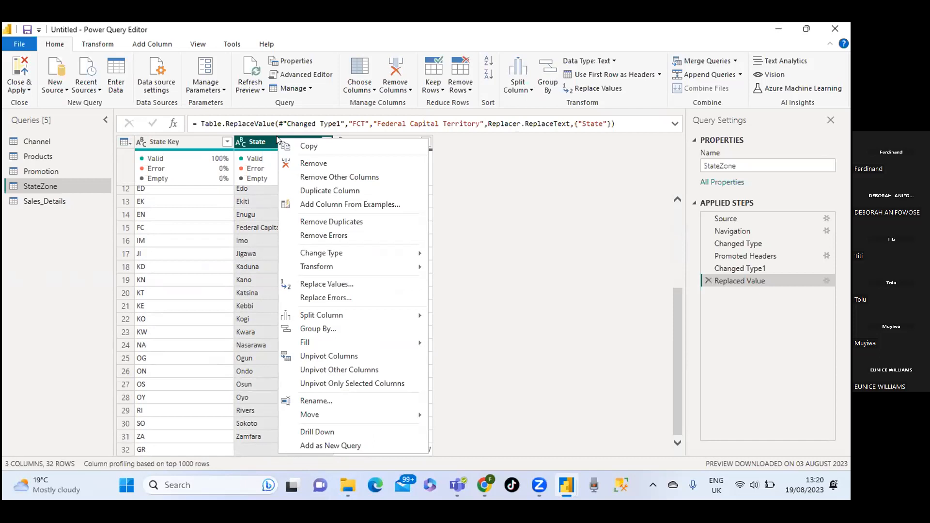
pyautogui.click(541, 213)
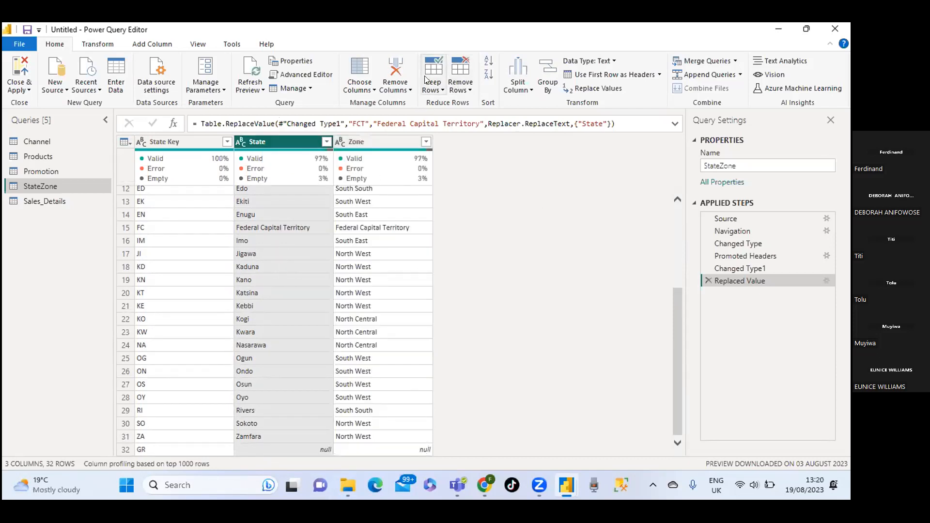
# Remove the 1 bottom row from the StateZone query and check the remaining rows.
pyautogui.click(464, 82)
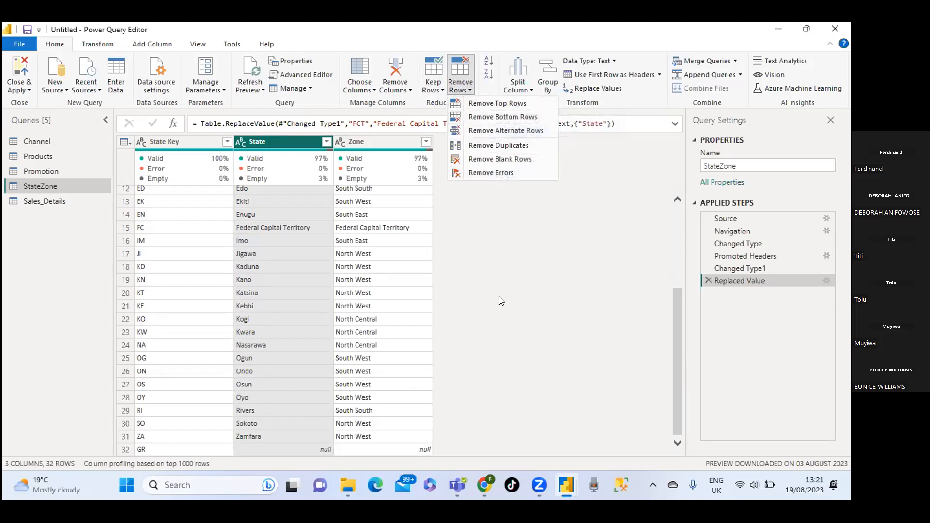
pyautogui.click(514, 119)
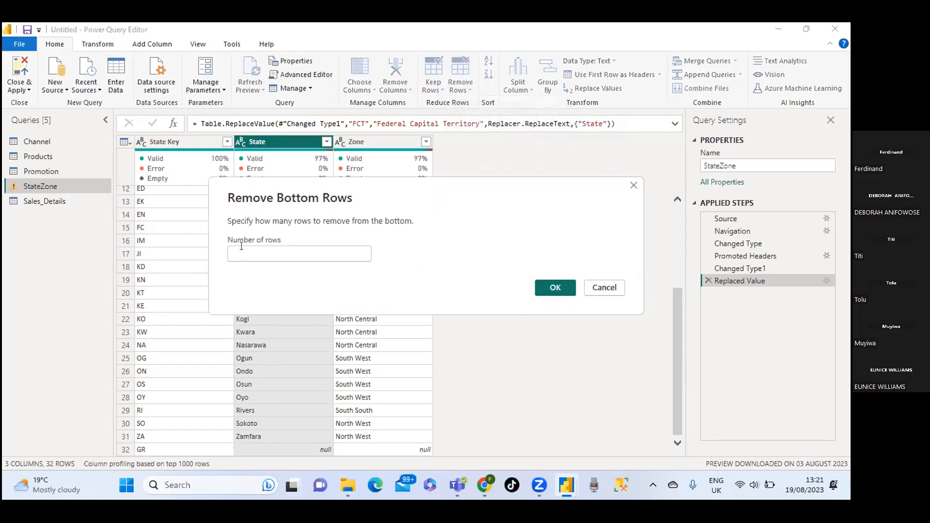
pyautogui.write('1')
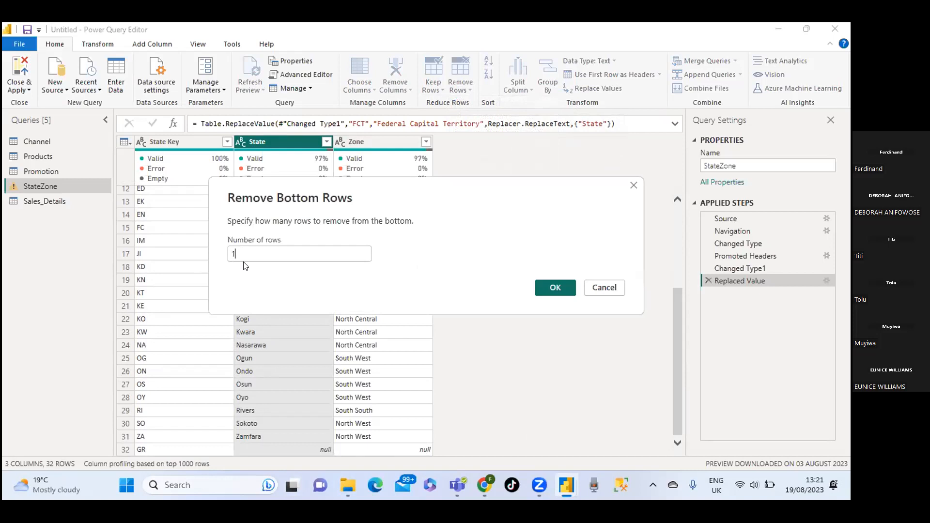
pyautogui.click(543, 286)
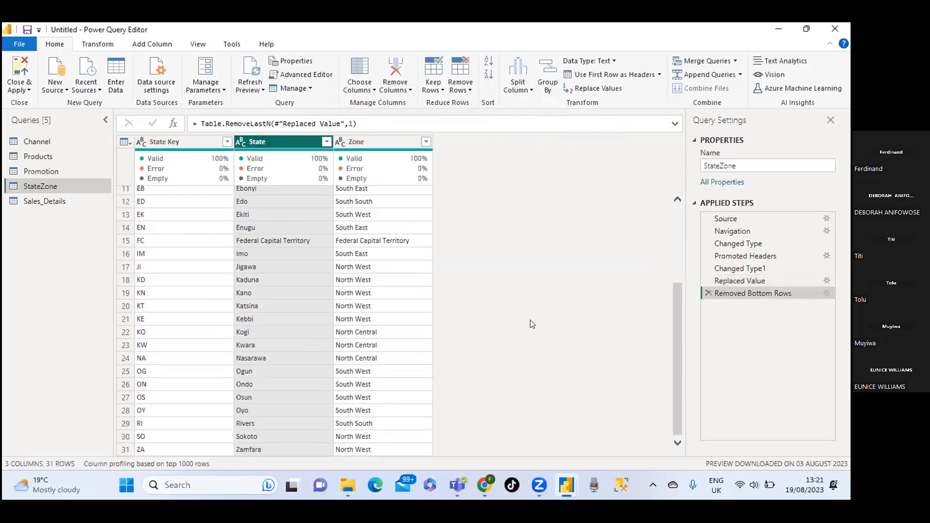
pyautogui.scroll(3, 532, 324)
pyautogui.scroll(-3, 532, 324)
pyautogui.scroll(3, 532, 325)
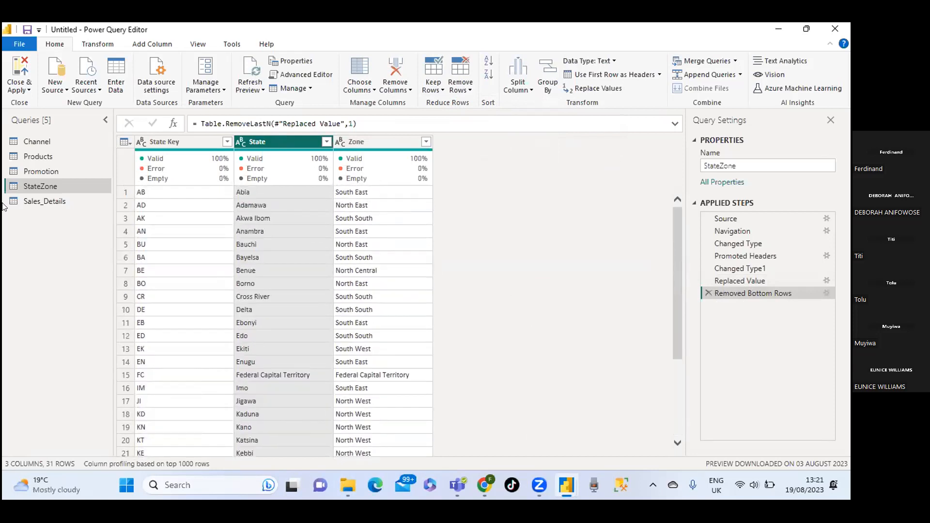
# Change the Order ID column of the Sales_Details query to the Text data type, replacing the current conversion.
pyautogui.click(37, 201)
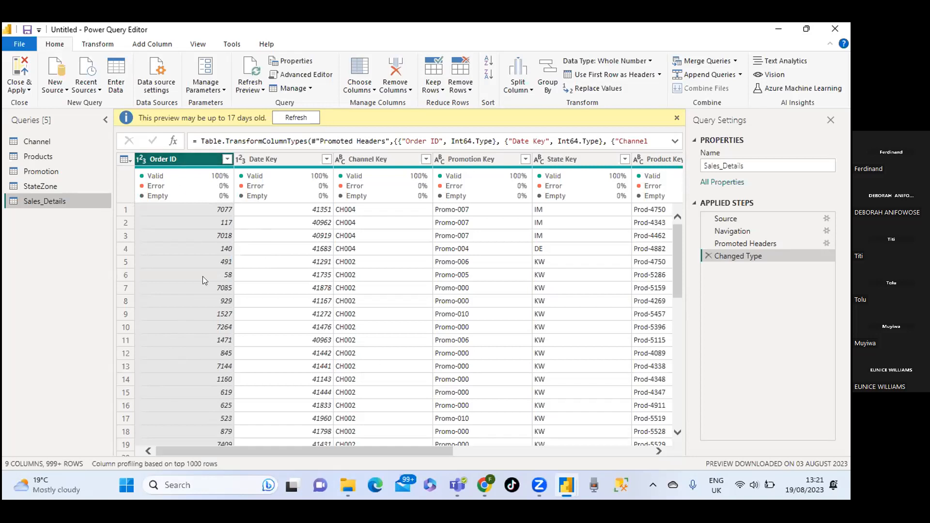
pyautogui.click(650, 60)
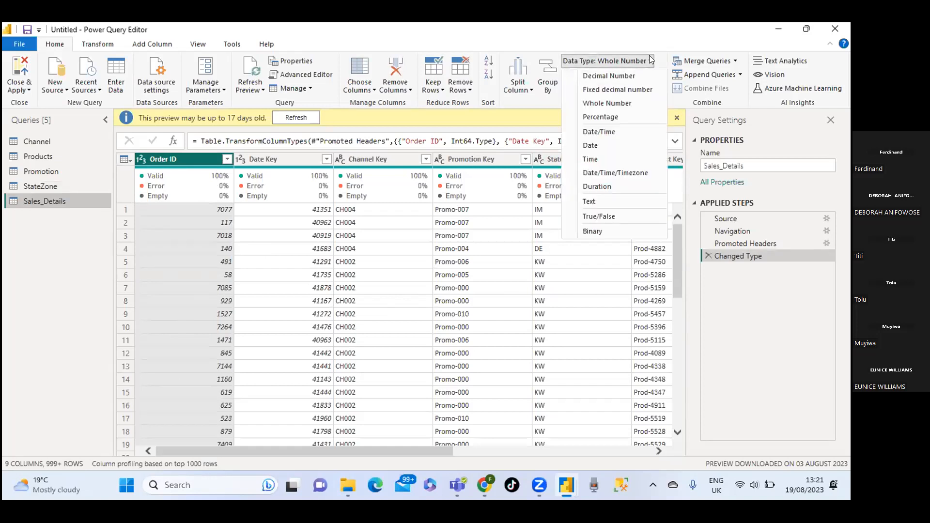
pyautogui.click(602, 202)
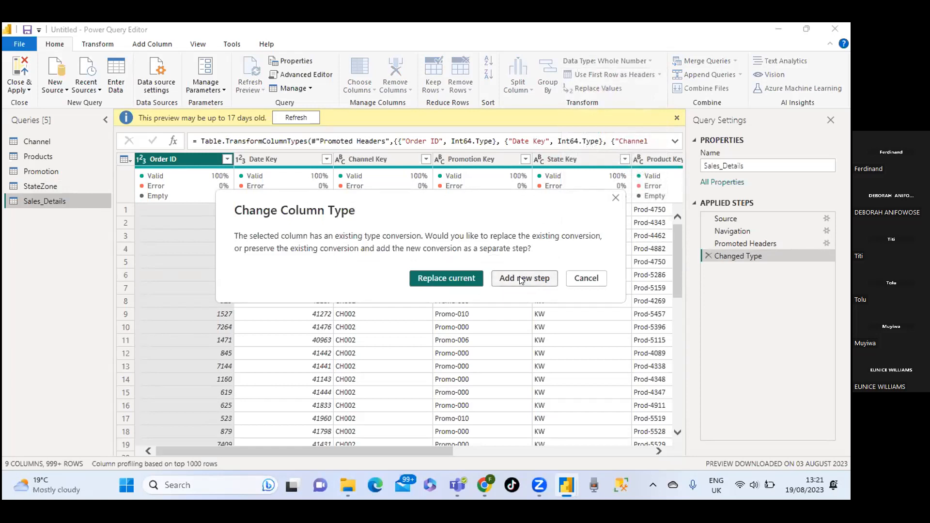
pyautogui.click(450, 278)
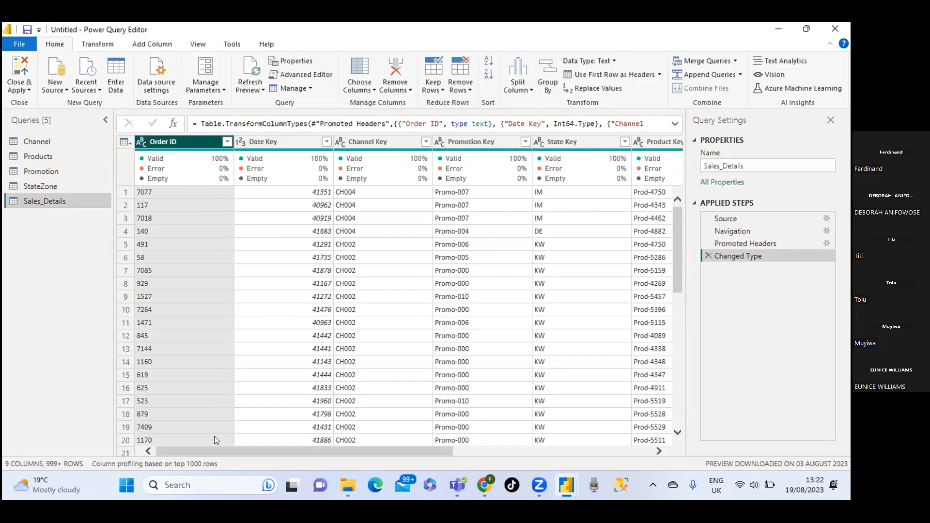
# Set the data type of Sales_Details' Date Key column to Date, replacing the current conversion.
pyautogui.click(291, 140)
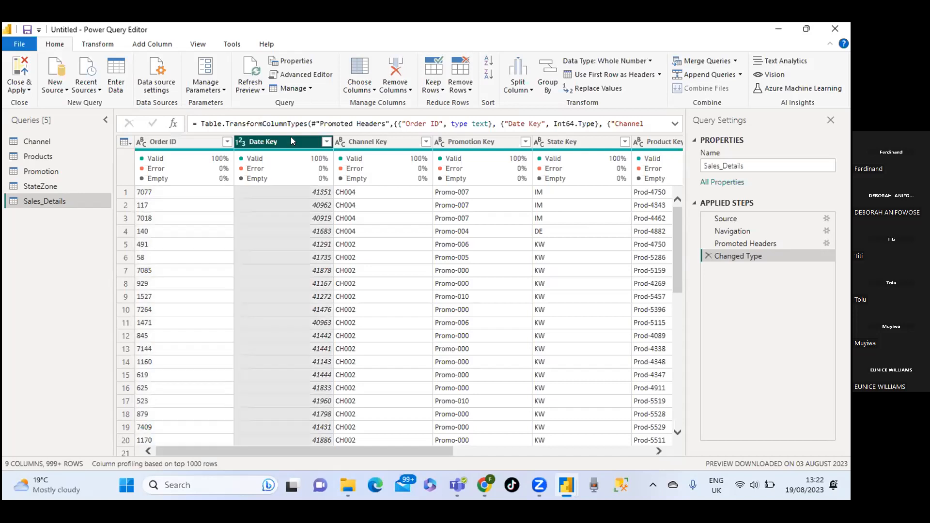
pyautogui.click(648, 61)
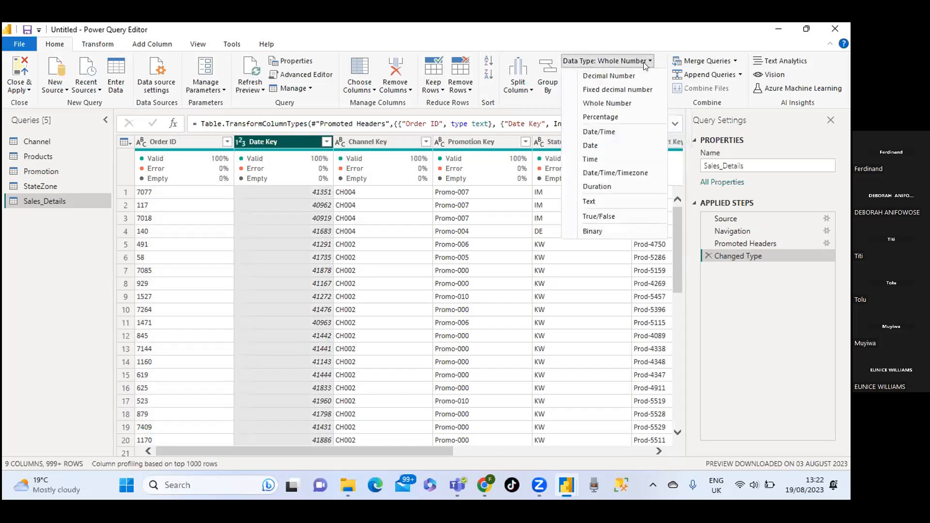
pyautogui.click(599, 145)
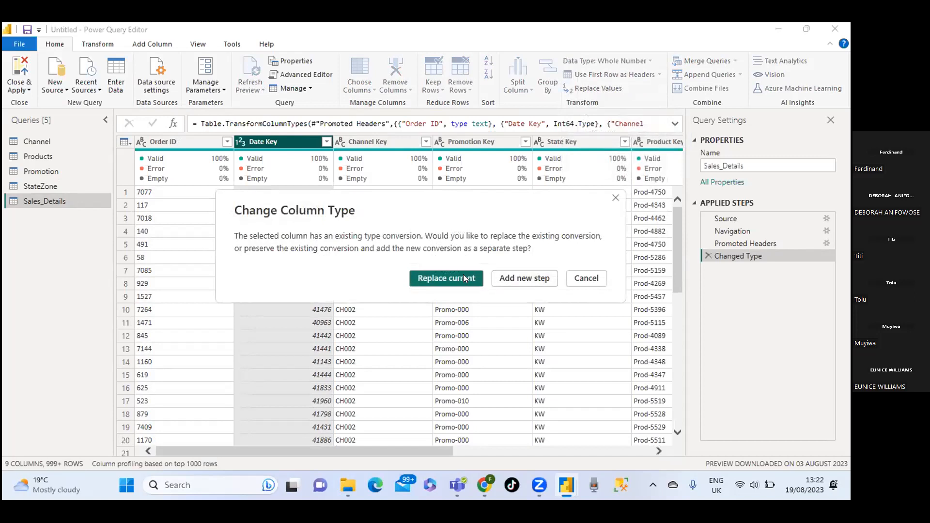
pyautogui.click(473, 278)
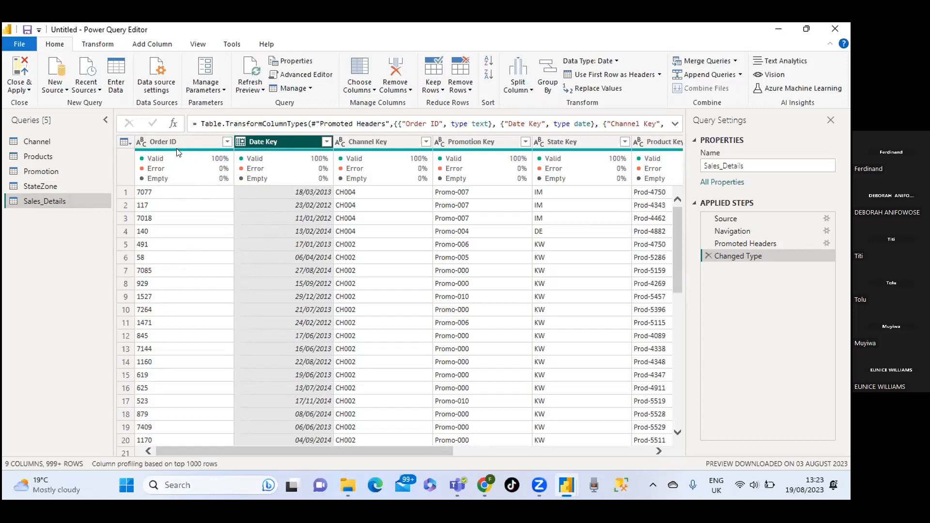
# Review the Products, Channel, StateZone and Promotion queries, and check all columns of Sales_Details.
pyautogui.moveTo(183, 169)
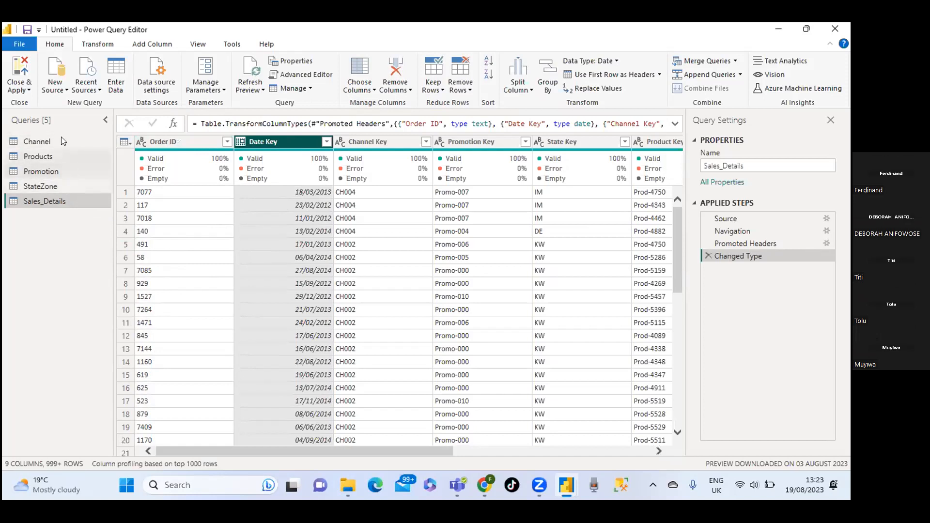
pyautogui.click(54, 156)
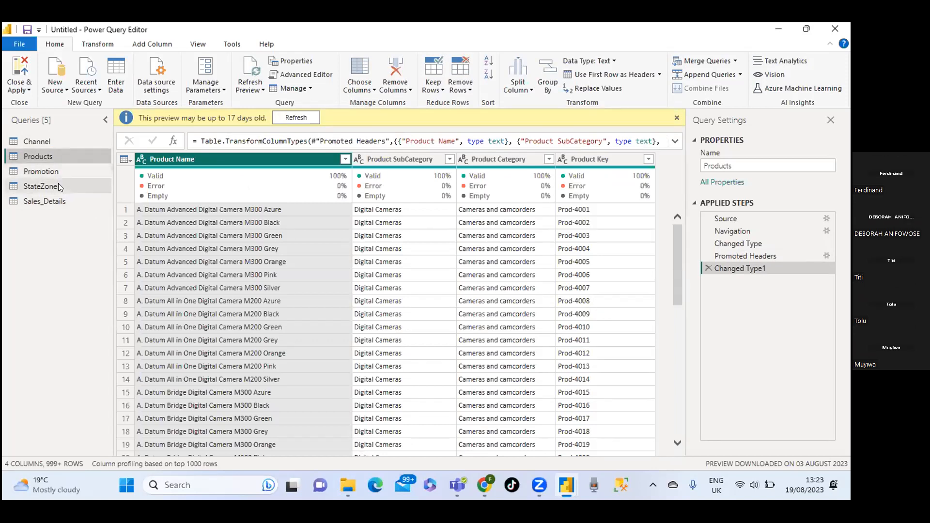
pyautogui.click(54, 138)
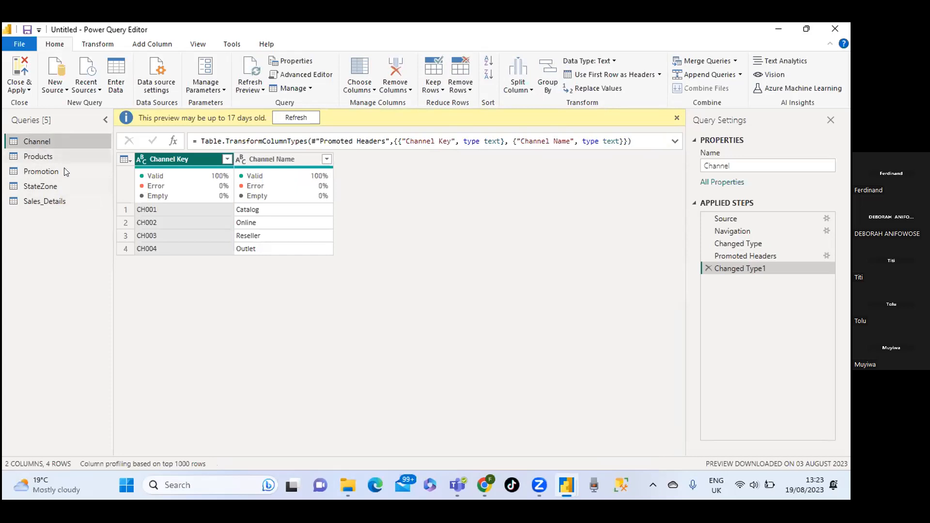
pyautogui.click(61, 188)
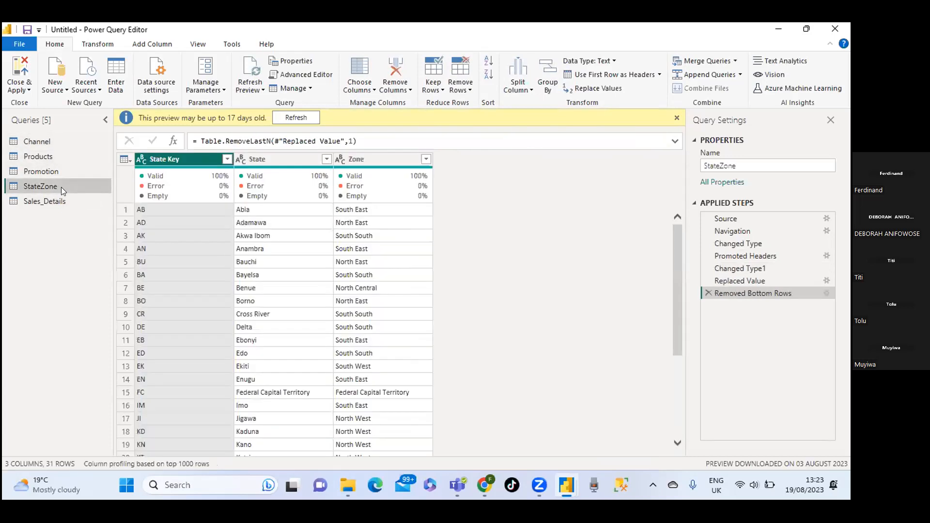
pyautogui.click(62, 171)
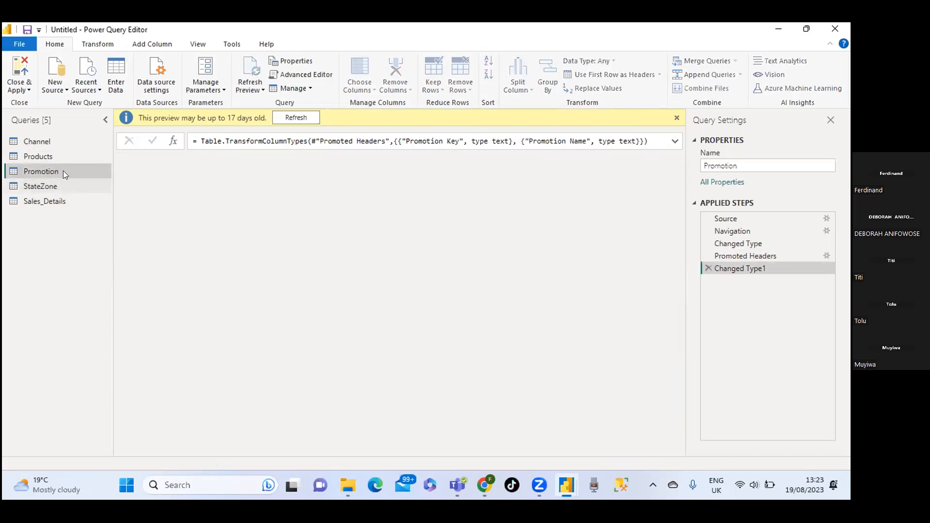
pyautogui.click(64, 197)
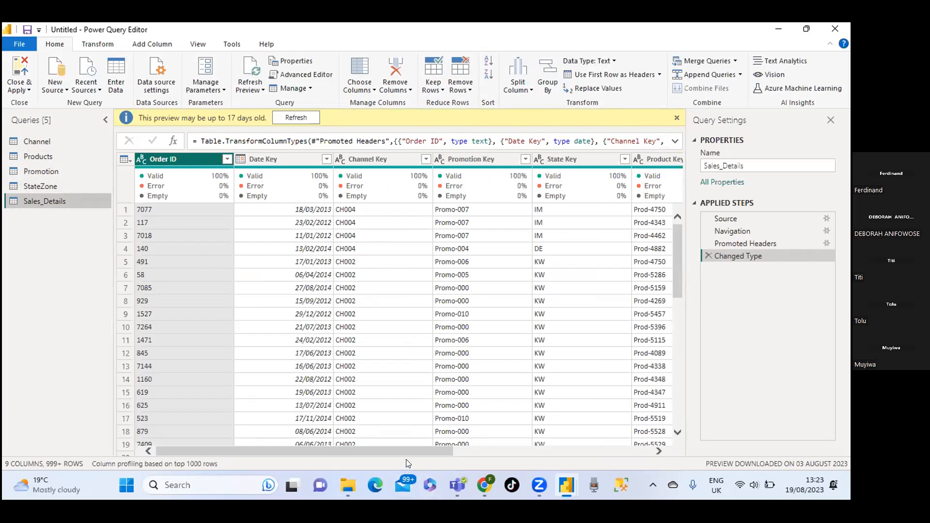
pyautogui.moveTo(410, 452); pyautogui.dragTo(652, 480)
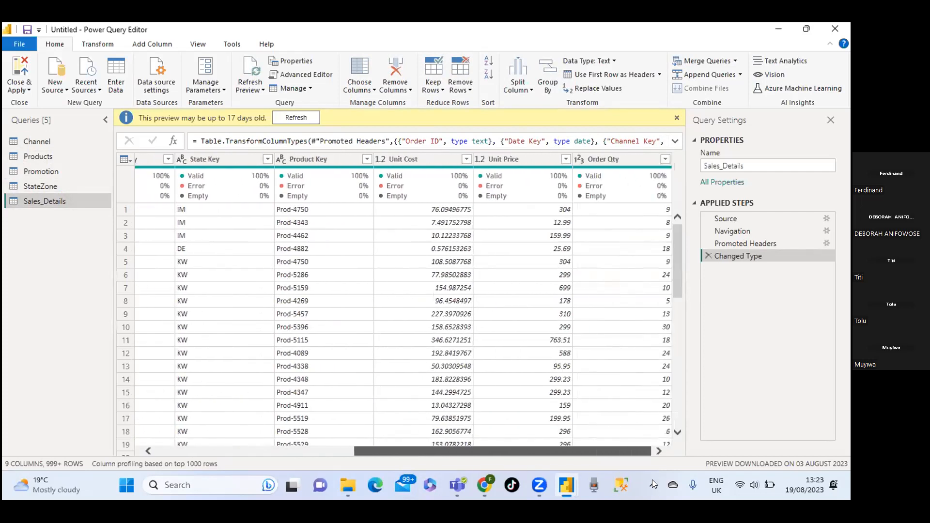
pyautogui.moveTo(652, 479); pyautogui.dragTo(393, 434)
# Rename the Date Key column of Sales_Details to "Date".
pyautogui.click(276, 158)
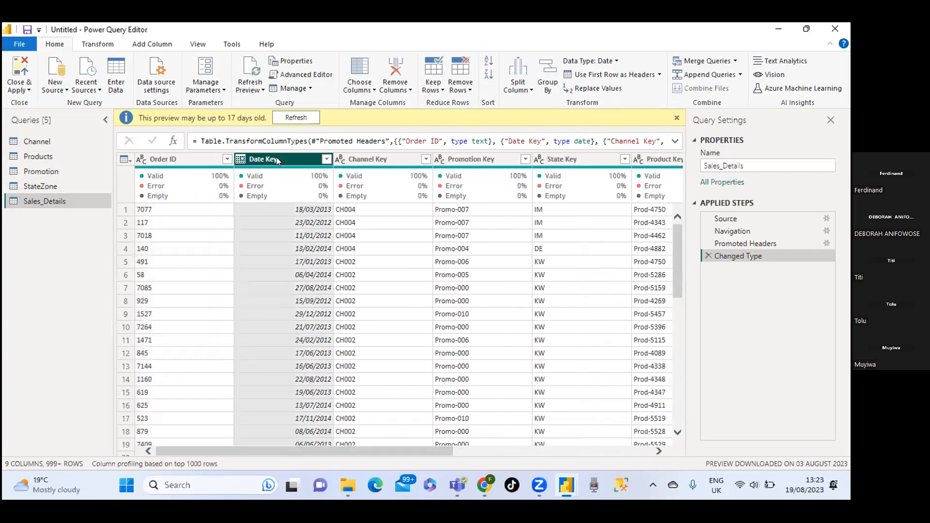
pyautogui.doubleClick(276, 159)
pyautogui.press('Escape')
pyautogui.press('BackSpace')
pyautogui.press('BackSpace')
pyautogui.press('BackSpace')
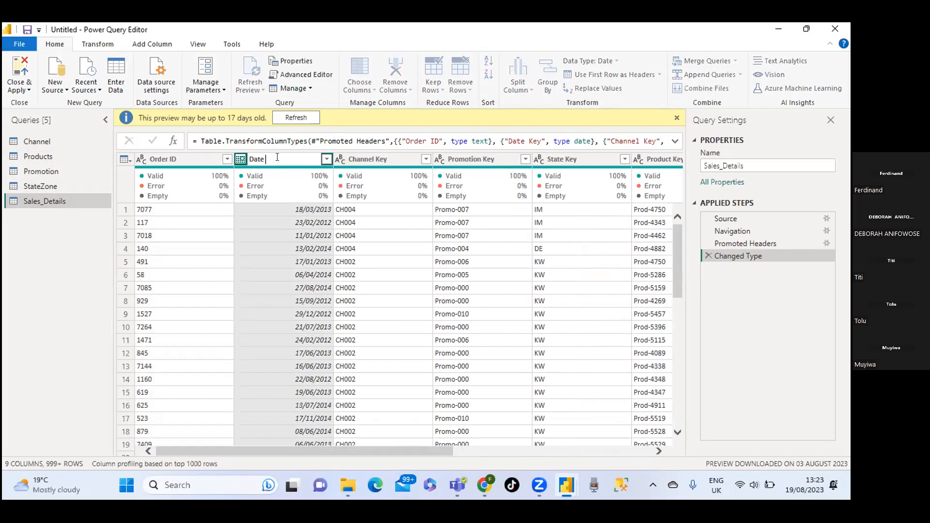
pyautogui.press('Return')
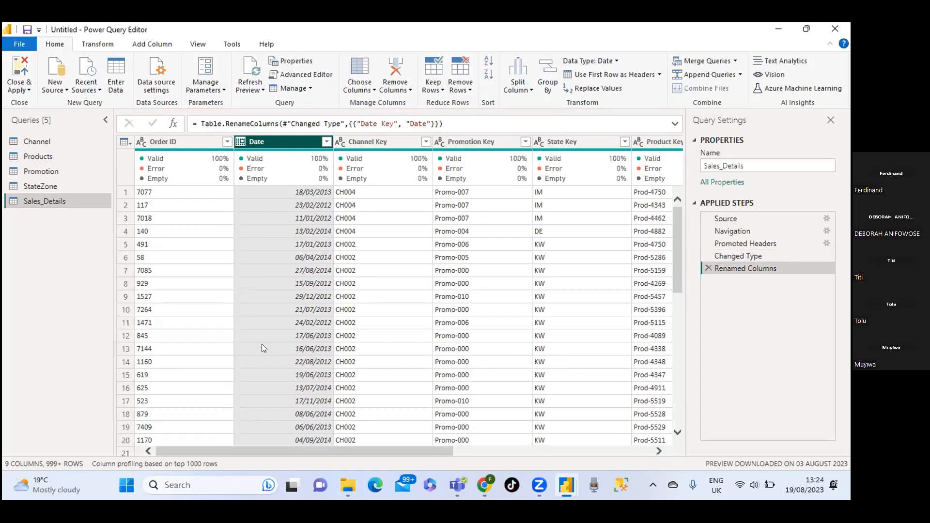
# Look down through the rows of the Sales_Details query.
pyautogui.scroll(-12, 567, 370)
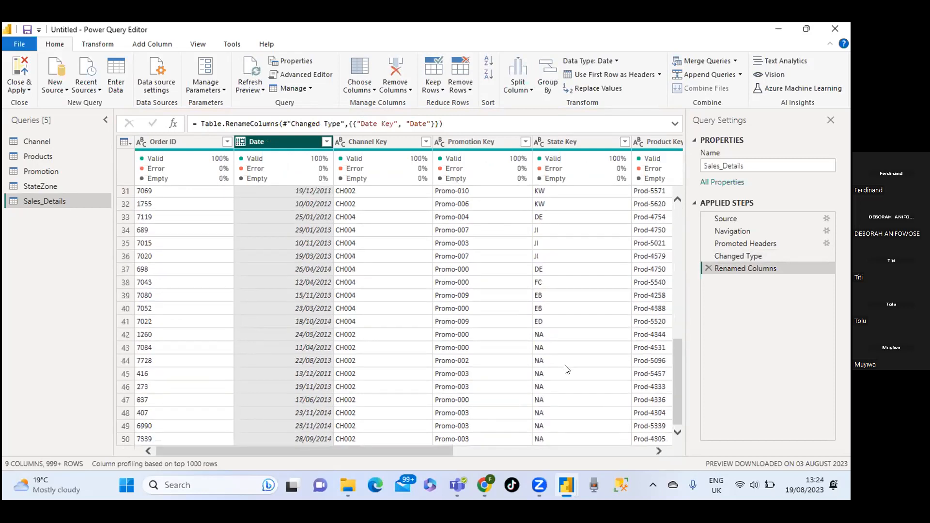
pyautogui.scroll(-15, 567, 370)
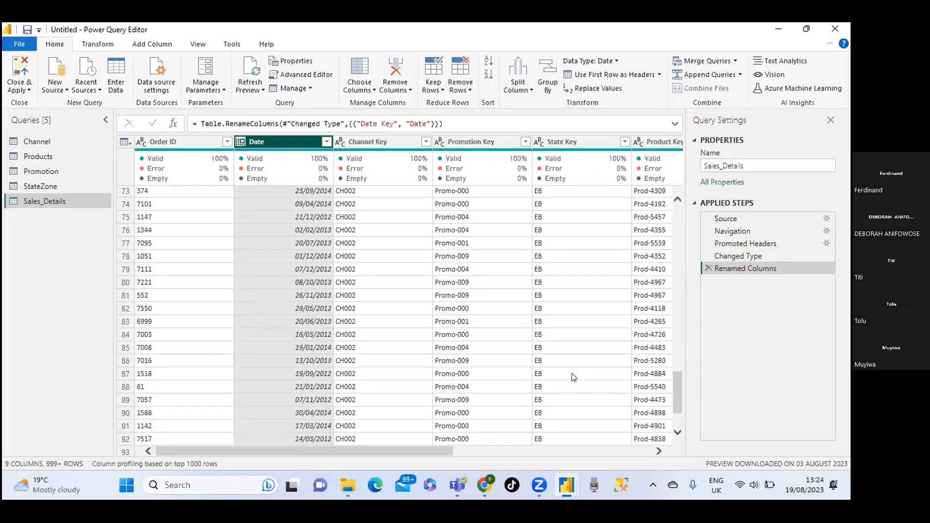
pyautogui.scroll(-20, 574, 377)
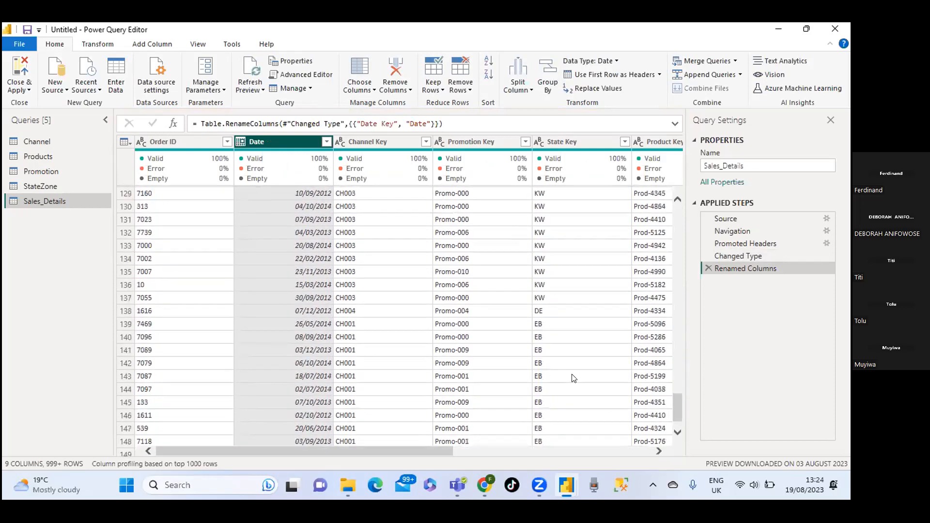
pyautogui.scroll(-11, 575, 379)
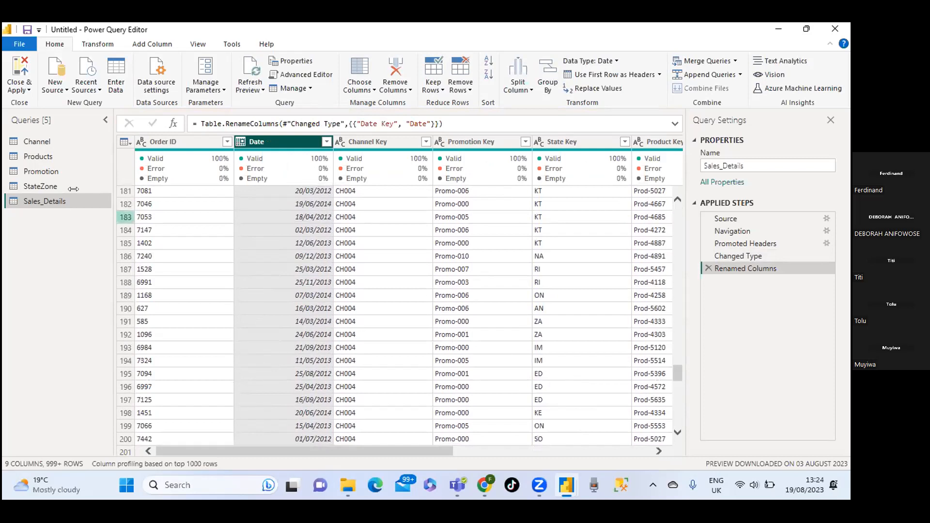
# Look through the rows of the StateZone query and across all columns of Sales_Details.
pyautogui.click(42, 183)
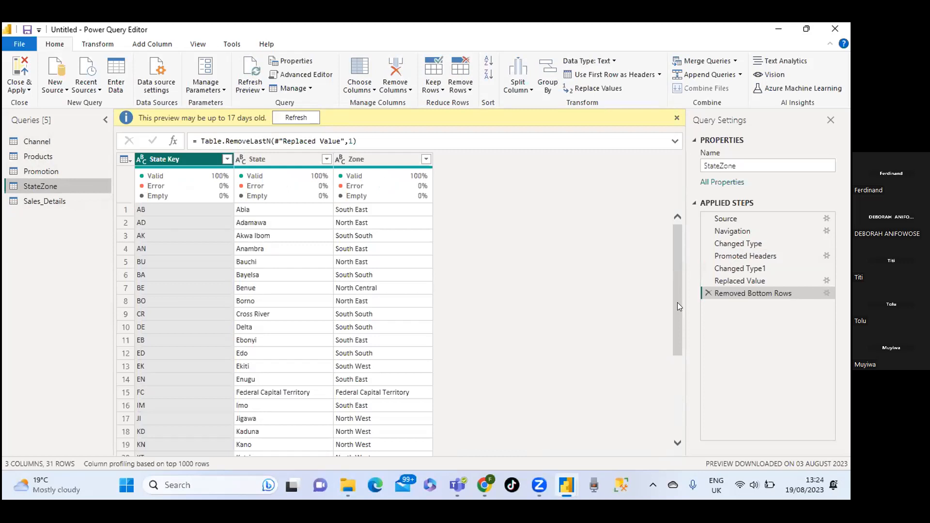
pyautogui.scroll(-4, 622, 300)
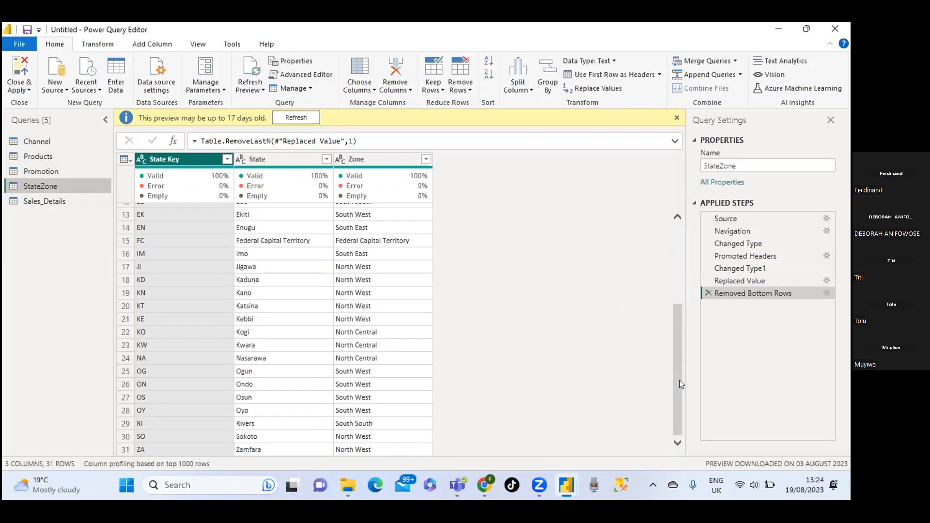
pyautogui.scroll(4, 680, 378)
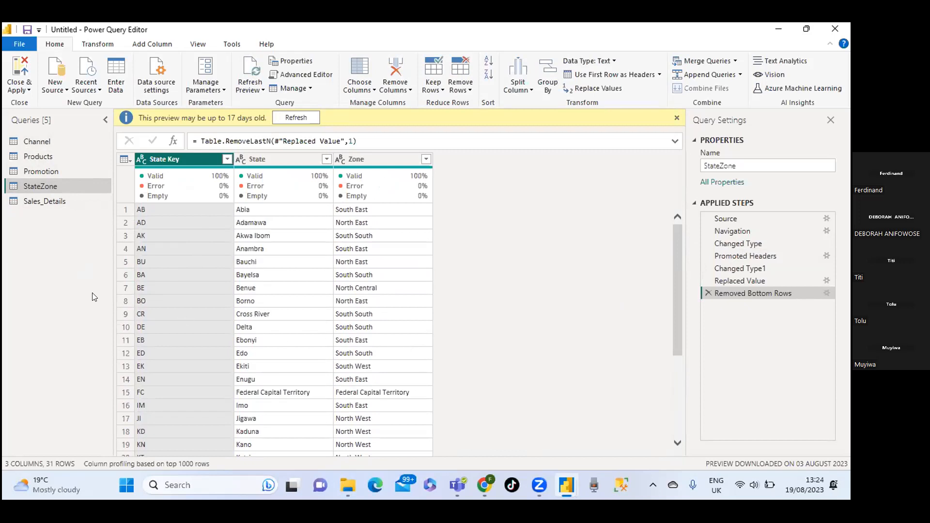
pyautogui.click(71, 200)
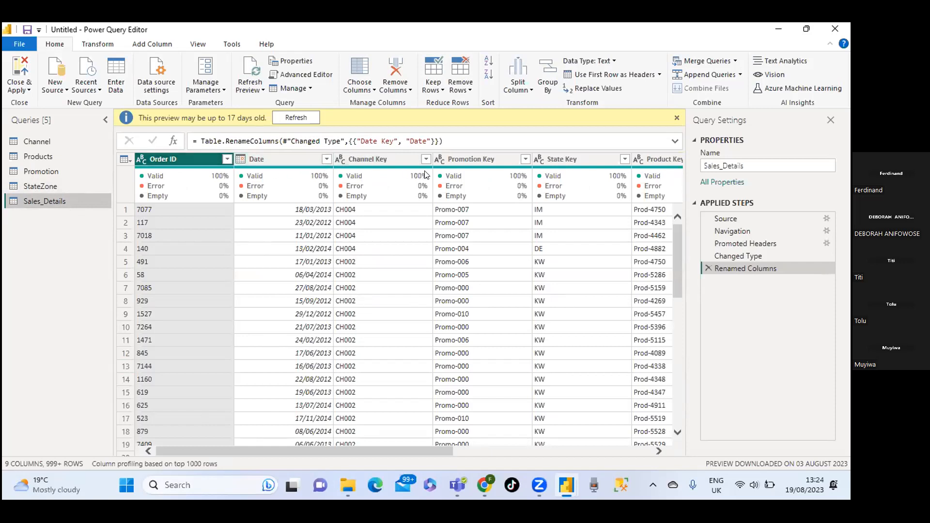
pyautogui.moveTo(365, 451); pyautogui.dragTo(582, 500)
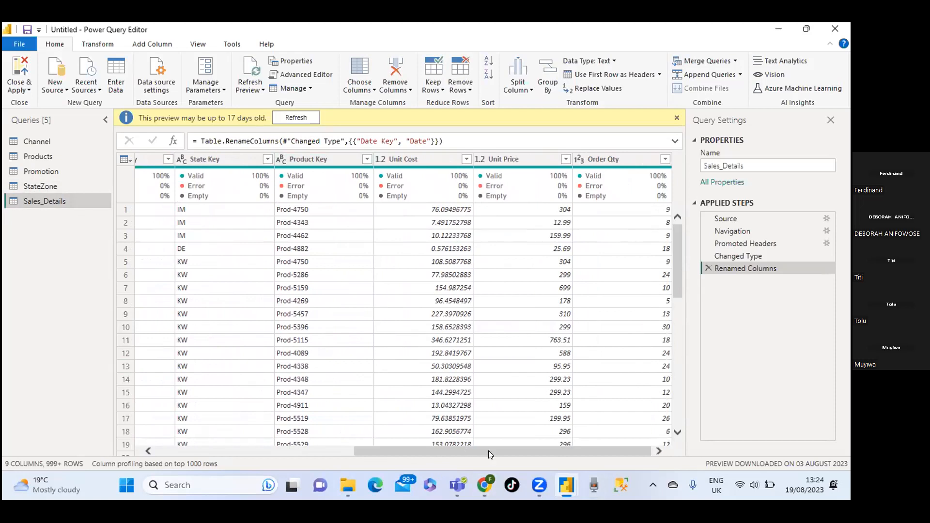
pyautogui.moveTo(488, 450); pyautogui.dragTo(290, 448)
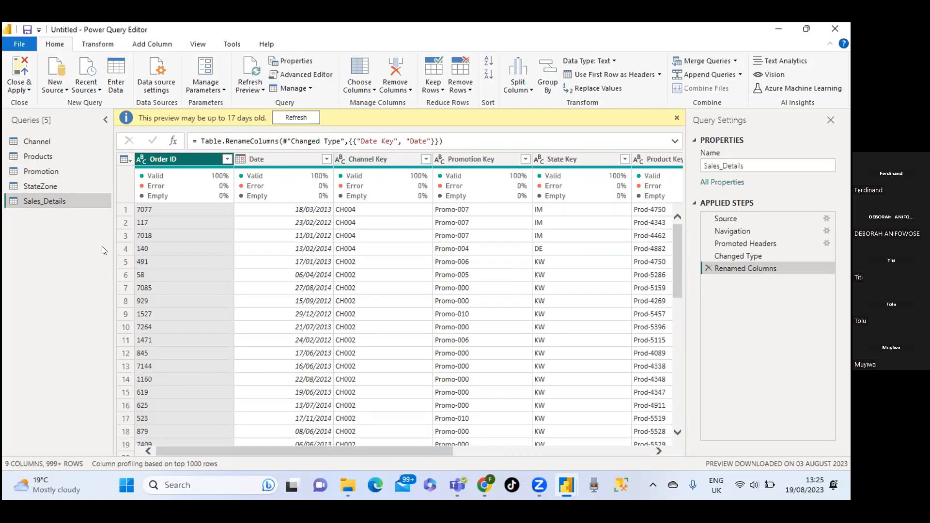
# Compare the Channel and Products queries with the key, cost, price and quantity columns of Sales_Details.
pyautogui.moveTo(265, 170)
pyautogui.click(43, 138)
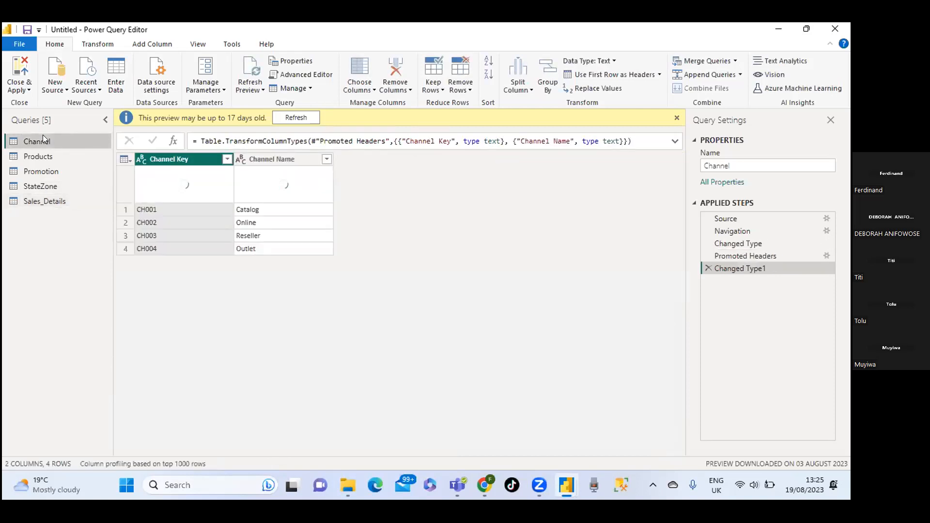
pyautogui.click(27, 154)
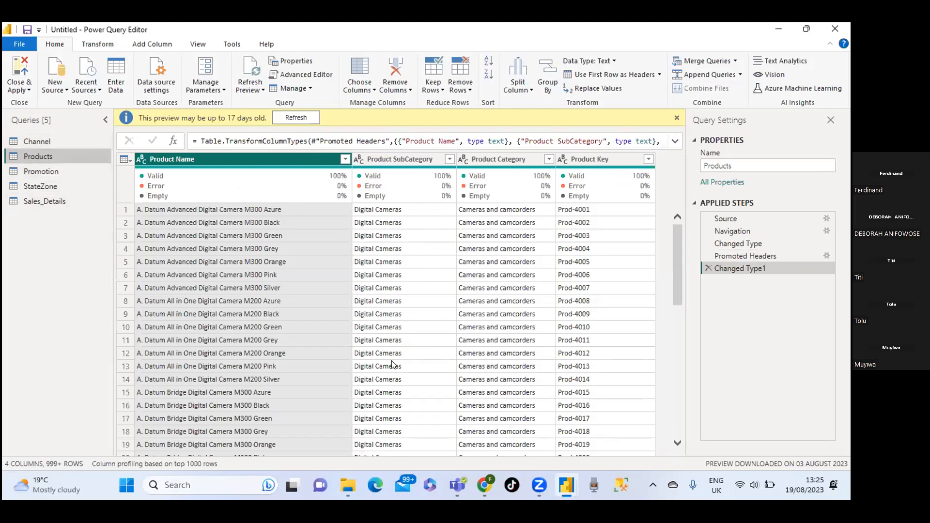
pyautogui.click(37, 201)
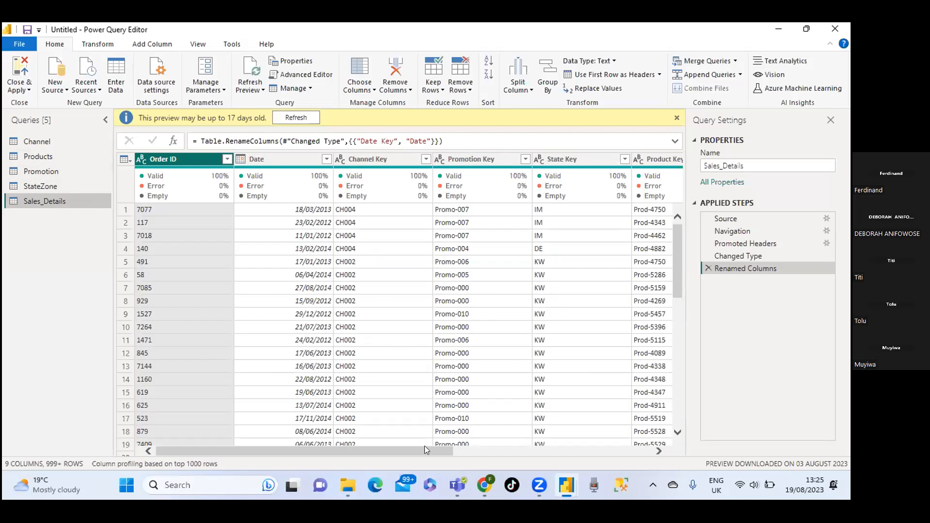
pyautogui.moveTo(423, 452); pyautogui.dragTo(659, 453)
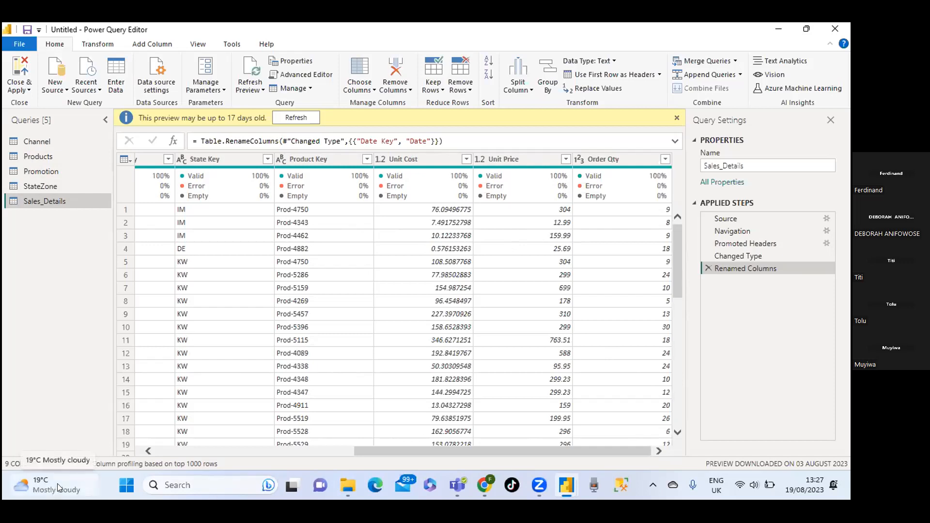
pyautogui.moveTo(58, 487)
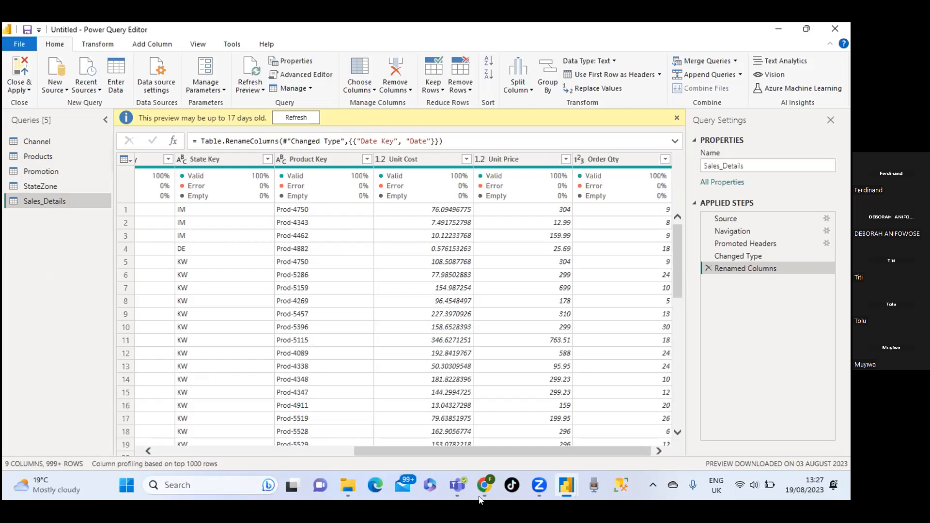
pyautogui.moveTo(366, 450); pyautogui.dragTo(254, 451)
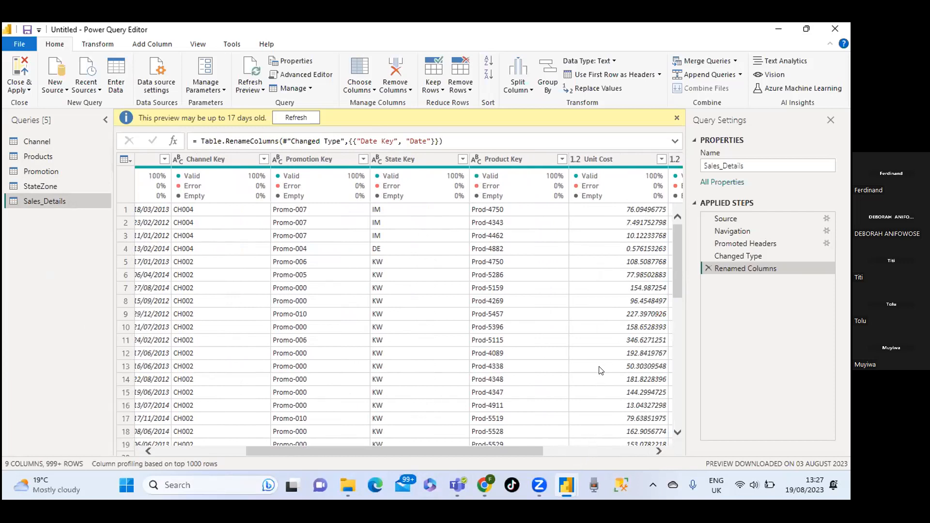
pyautogui.moveTo(274, 451); pyautogui.dragTo(206, 453)
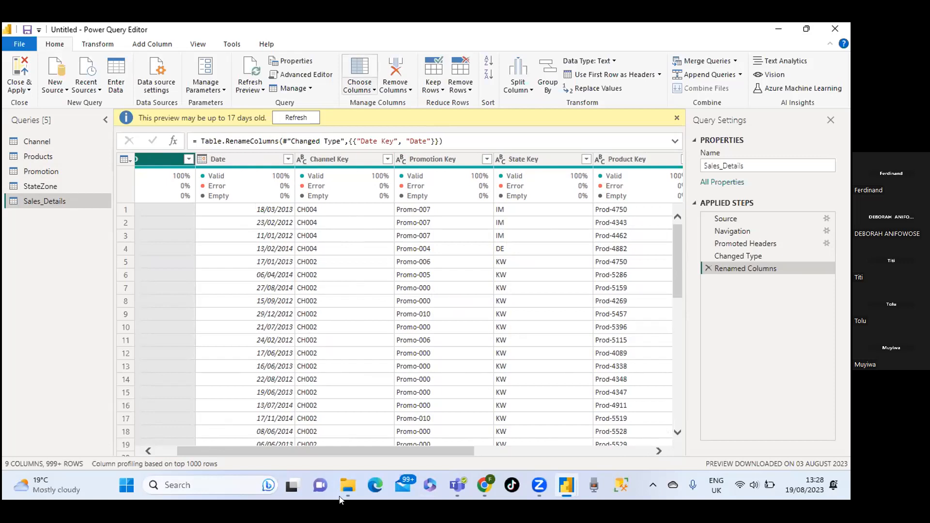
pyautogui.moveTo(342, 494)
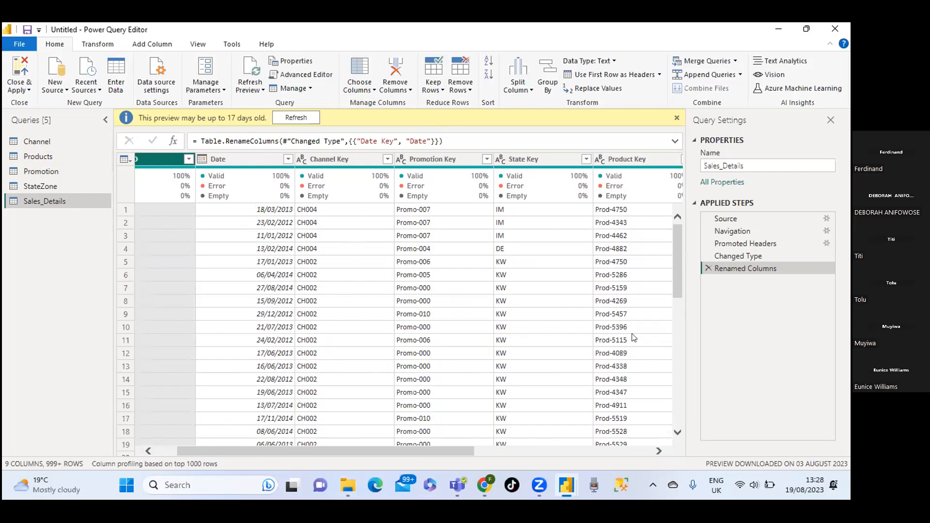
pyautogui.moveTo(330, 445); pyautogui.dragTo(241, 421)
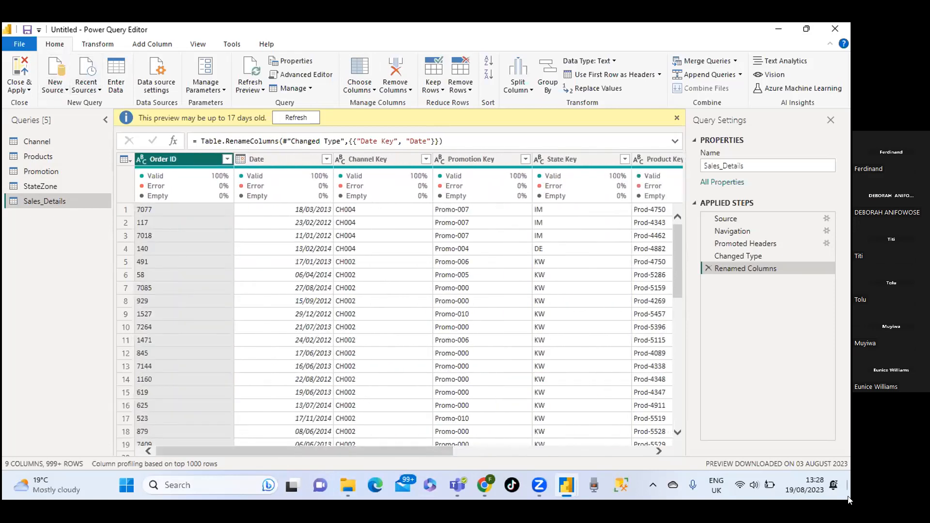
# Apply the query changes to load the tables into the report, and open the model's relationship diagram.
pyautogui.click(37, 103)
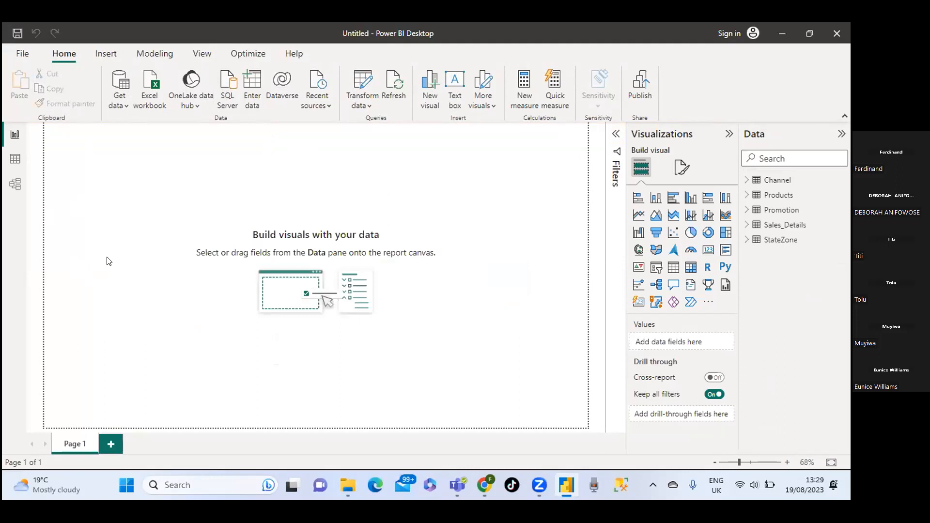
pyautogui.click(11, 186)
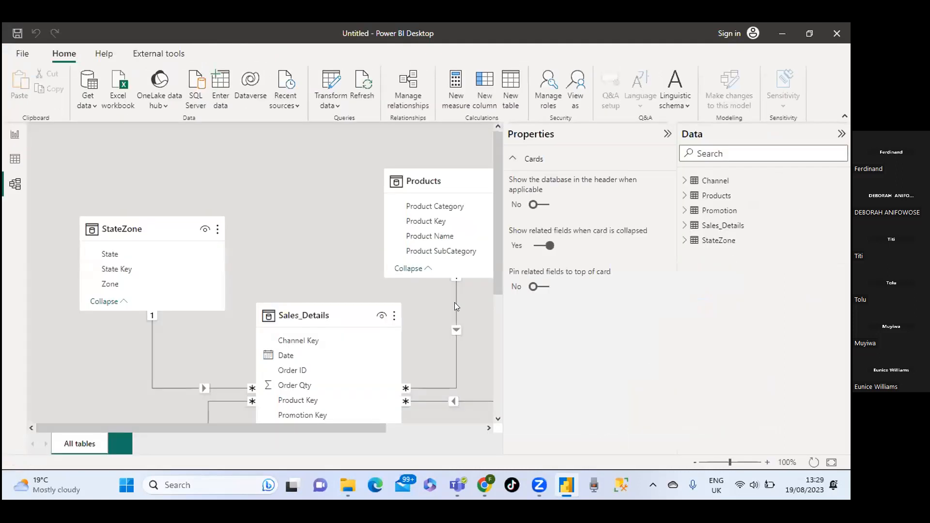
# Arrange the diagram with Sales_Details between StateZone and Products, and Promotion and Channel below it, collapsing the Properties pane for space.
pyautogui.click(142, 227)
pyautogui.moveTo(142, 226); pyautogui.dragTo(135, 184)
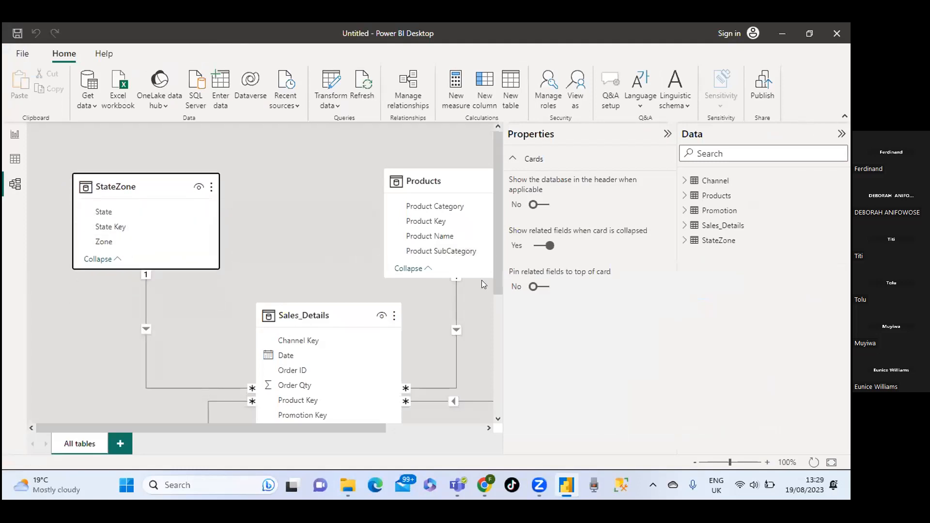
pyautogui.click(668, 134)
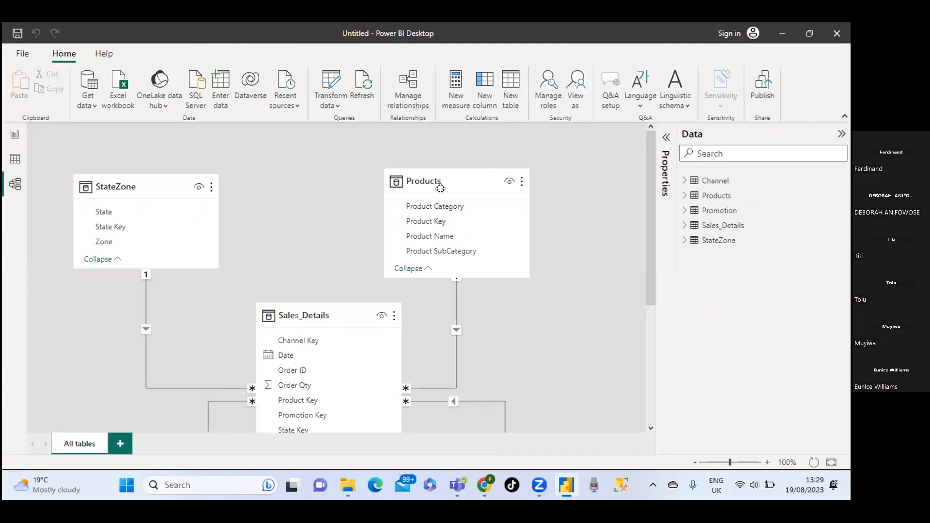
pyautogui.moveTo(441, 188); pyautogui.dragTo(555, 215)
pyautogui.moveTo(336, 316); pyautogui.dragTo(352, 190)
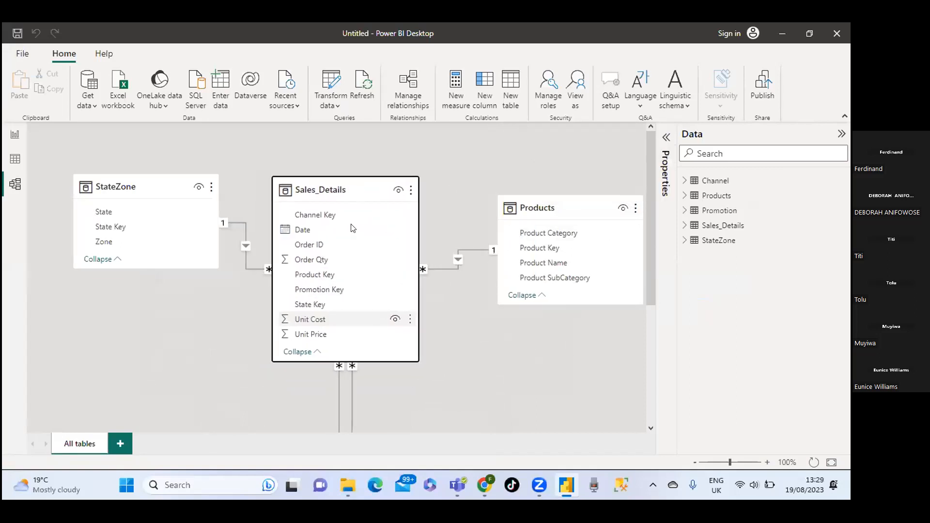
pyautogui.scroll(-3, 650, 315)
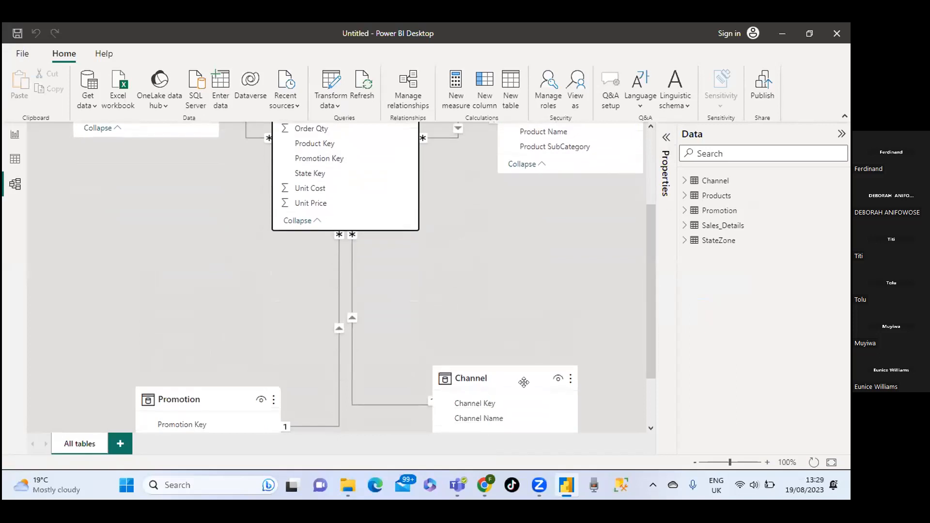
pyautogui.moveTo(524, 383); pyautogui.dragTo(517, 307)
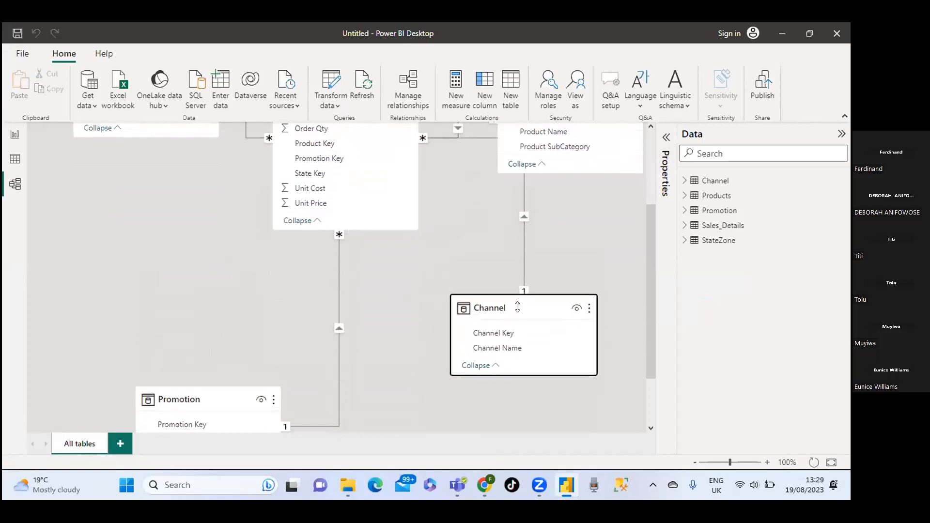
pyautogui.moveTo(199, 398); pyautogui.dragTo(165, 337)
pyautogui.moveTo(652, 311); pyautogui.dragTo(657, 257)
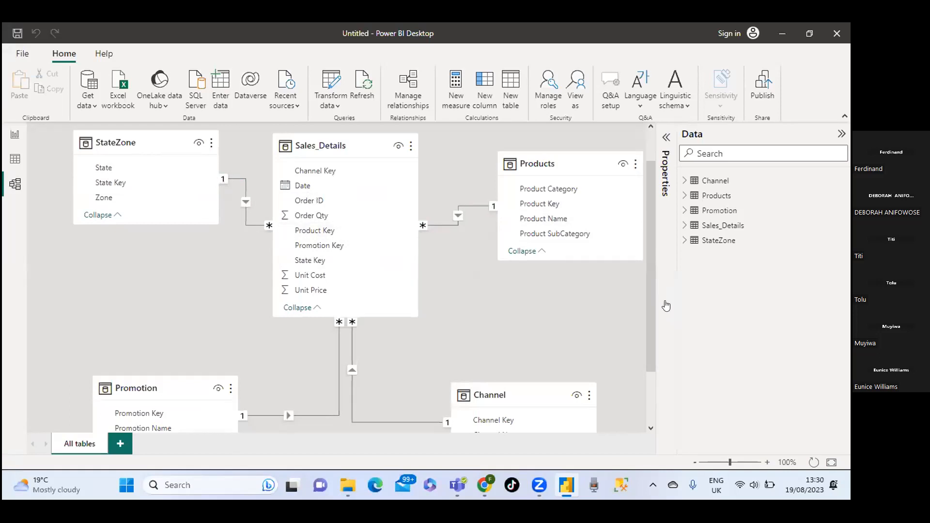
# Examine the Channel and Promotion links to Sales_Details, and check the Promotion relationship's key columns, cardinality and cross filter direction.
pyautogui.moveTo(647, 306); pyautogui.dragTo(650, 356)
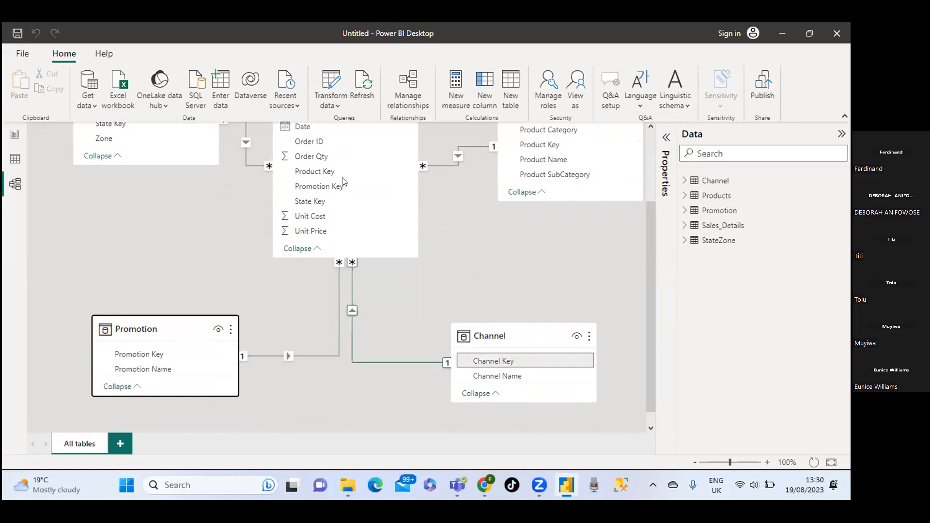
pyautogui.moveTo(651, 294); pyautogui.dragTo(650, 238)
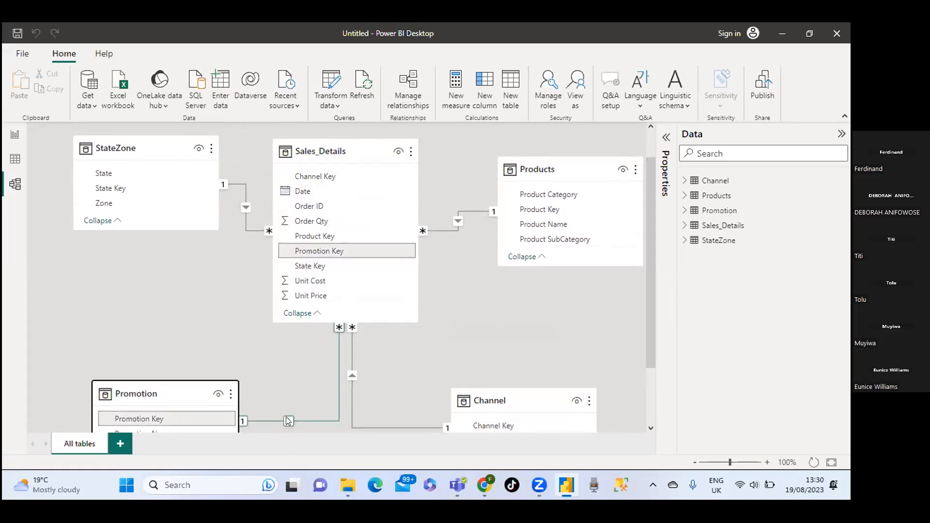
pyautogui.rightClick(196, 415)
pyautogui.click(248, 394)
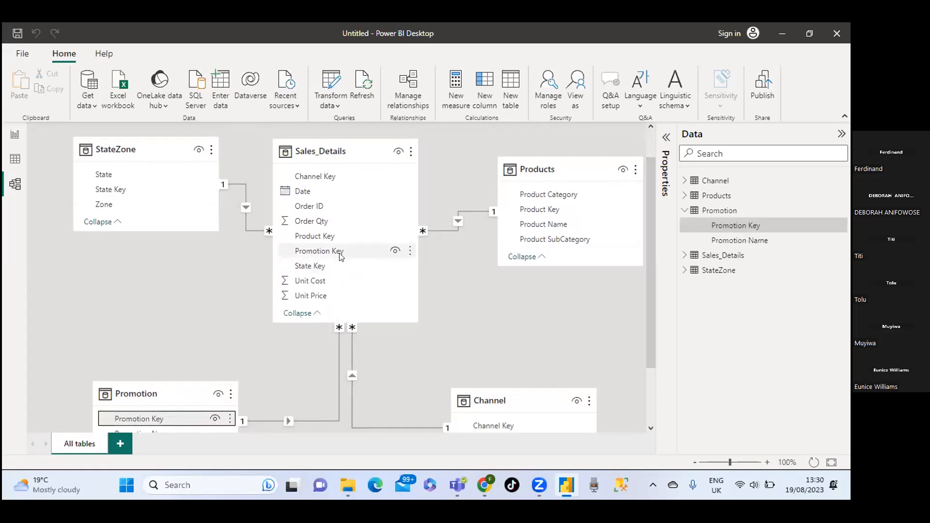
pyautogui.rightClick(286, 421)
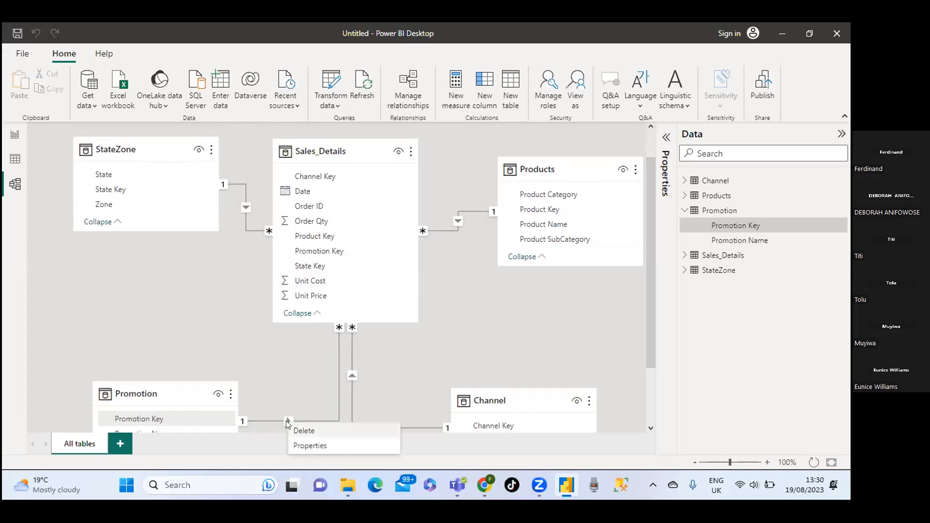
pyautogui.click(300, 445)
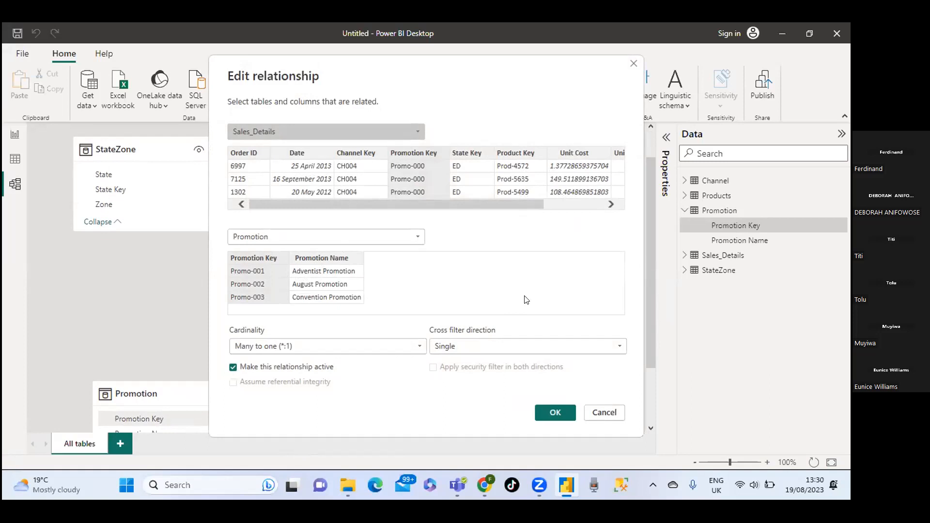
pyautogui.moveTo(466, 203); pyautogui.dragTo(443, 214)
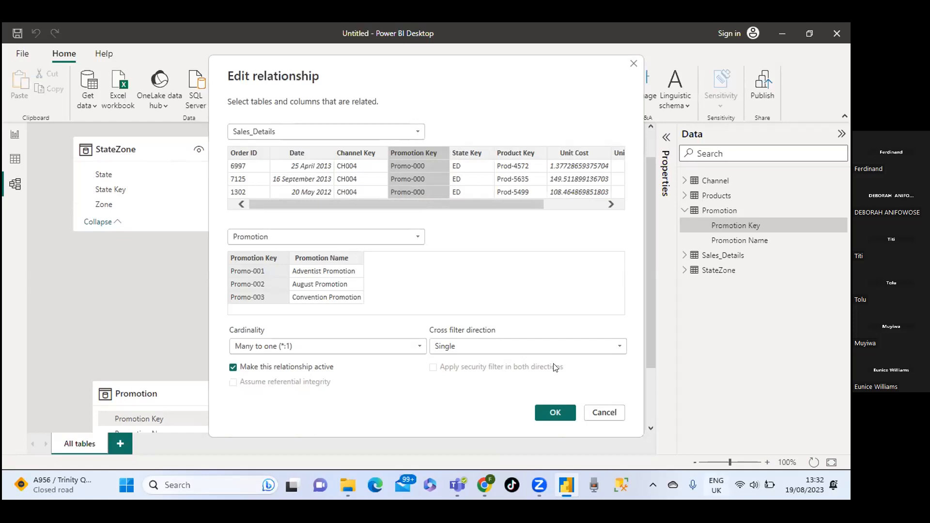
pyautogui.click(553, 412)
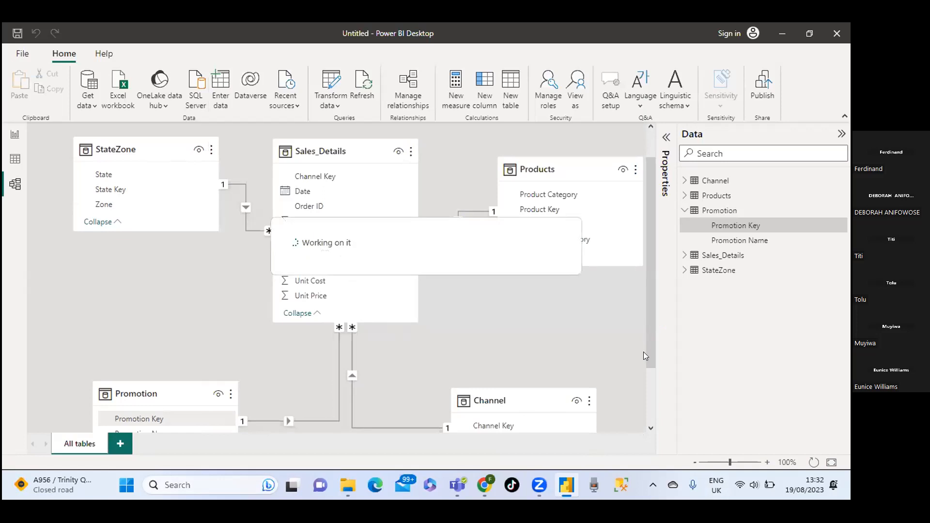
# Create a hierarchy from the Product Category field of the Products table and expand it to show its levels.
pyautogui.moveTo(650, 357); pyautogui.dragTo(651, 311)
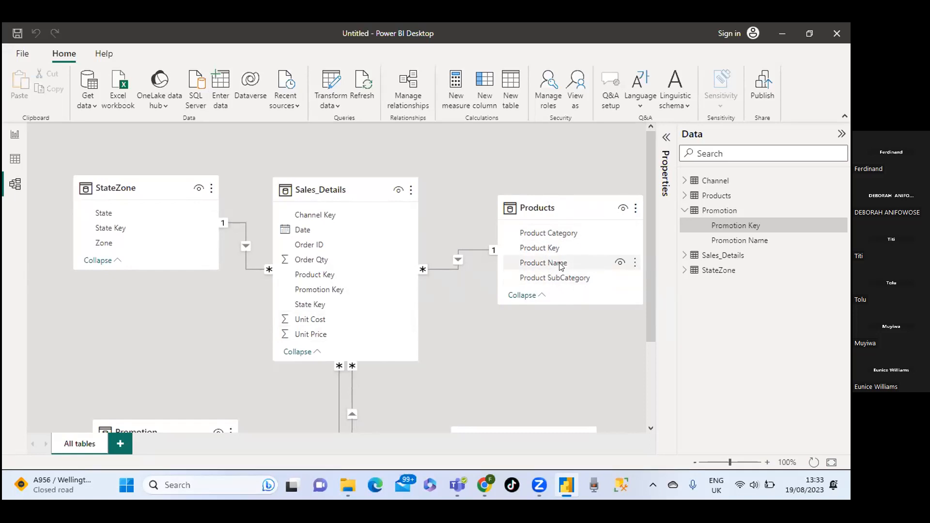
pyautogui.rightClick(541, 232)
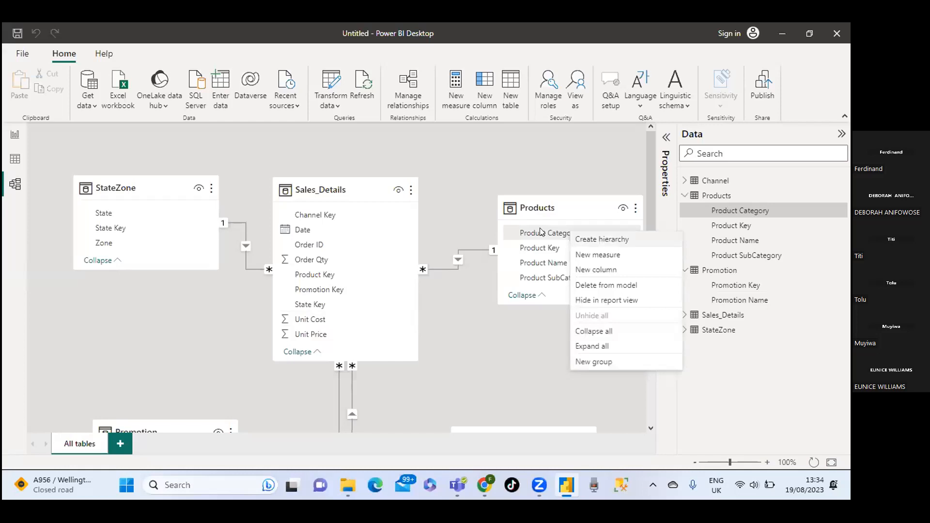
pyautogui.click(589, 242)
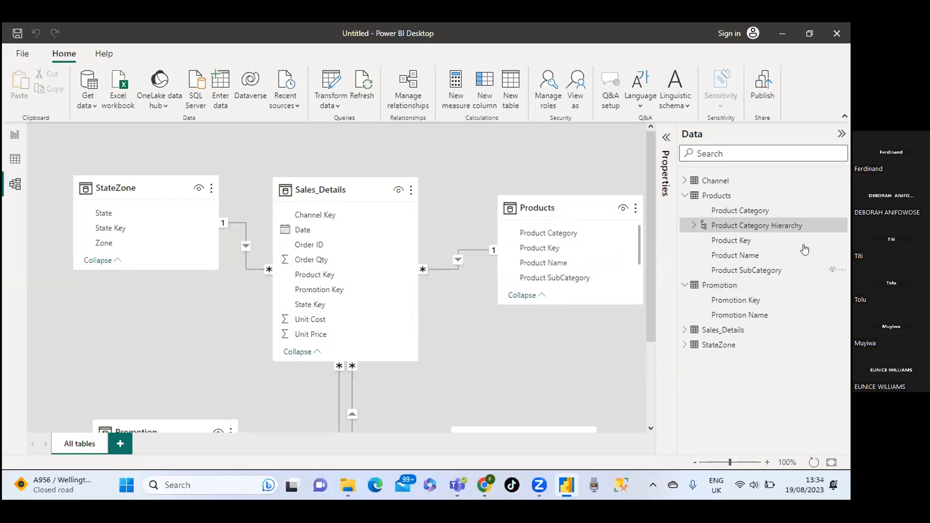
pyautogui.click(693, 226)
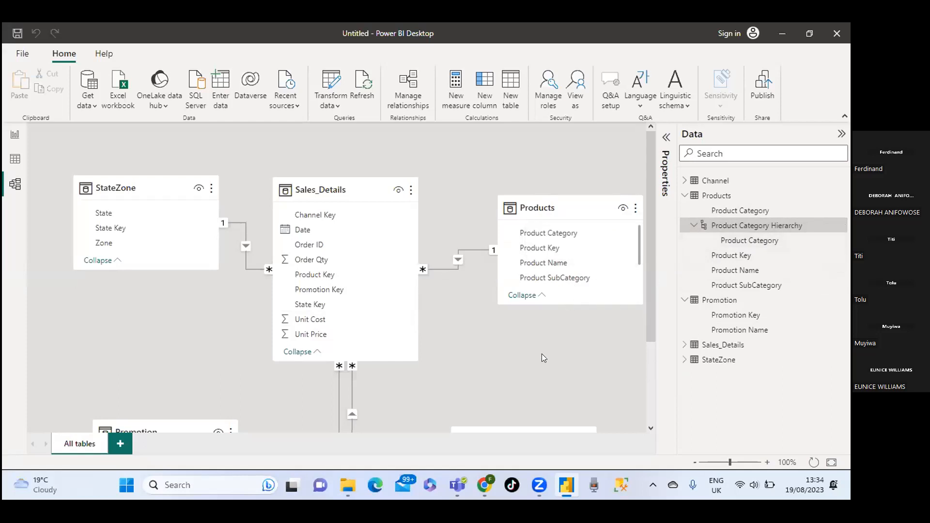
pyautogui.scroll(-1, 542, 354)
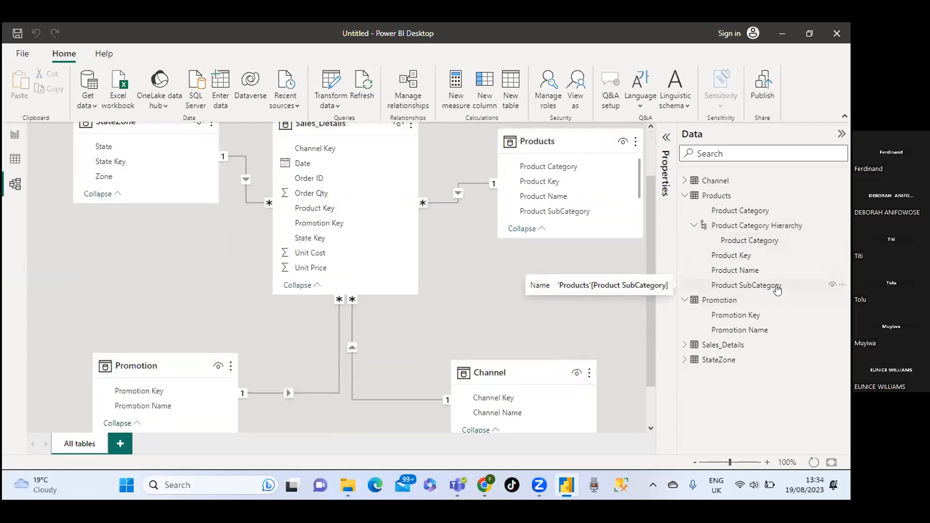
# Add the Product SubCategory field of the Products table to the Product Category Hierarchy.
pyautogui.click(734, 286)
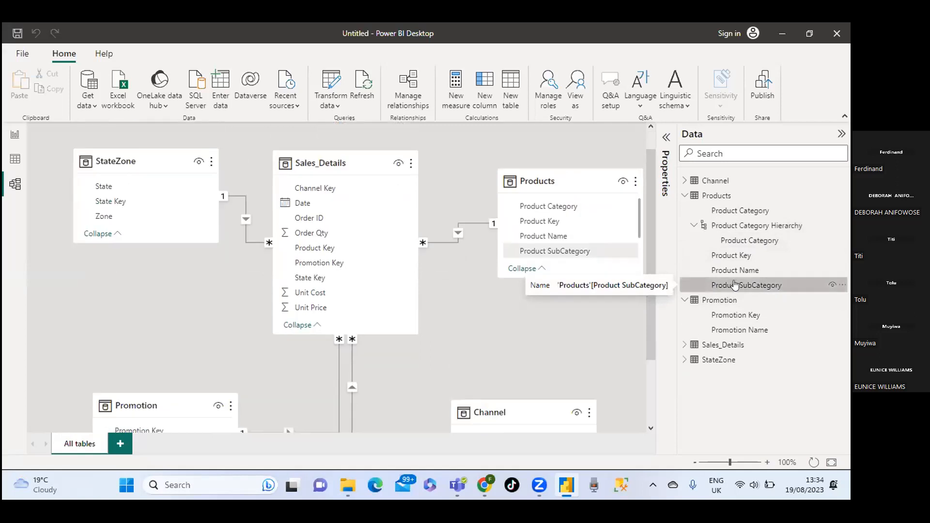
pyautogui.rightClick(766, 286)
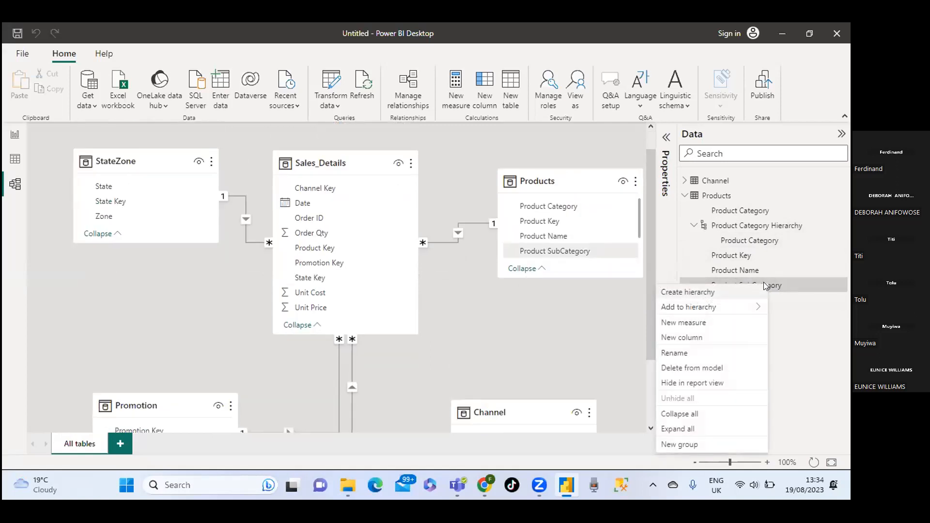
pyautogui.moveTo(692, 308)
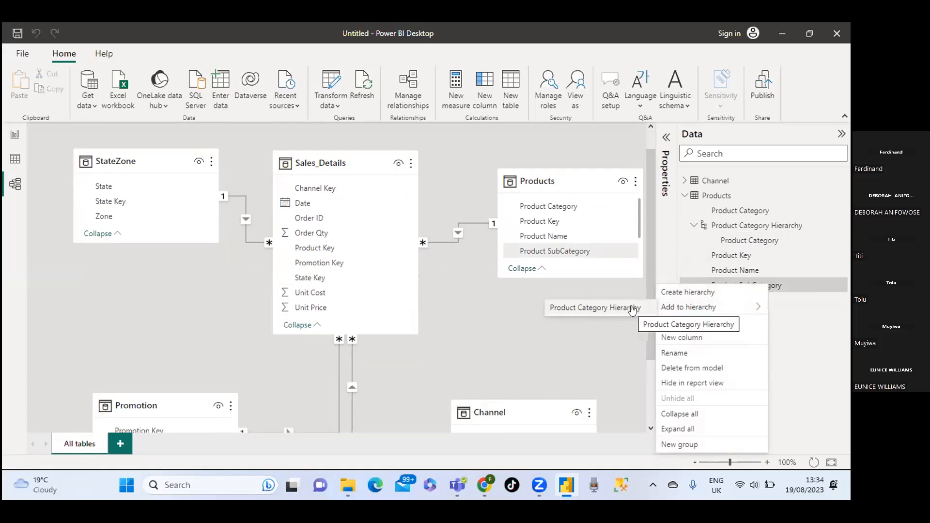
pyautogui.click(604, 309)
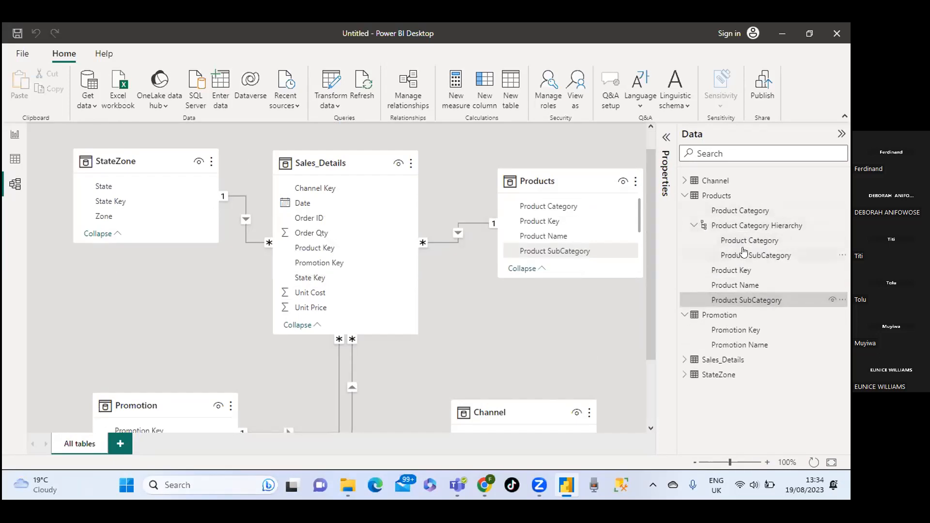
# Add the Product Name field to the Product Category Hierarchy and check the hierarchy's levels.
pyautogui.click(735, 286)
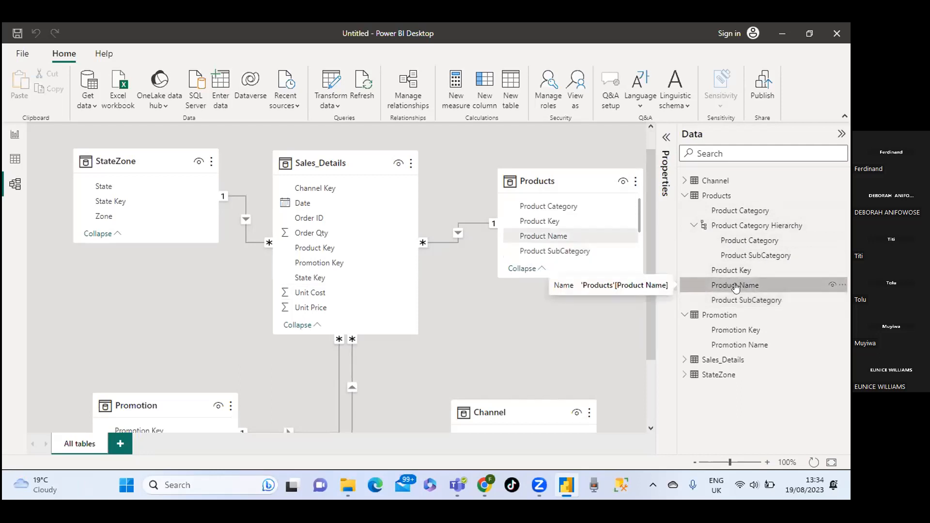
pyautogui.rightClick(736, 286)
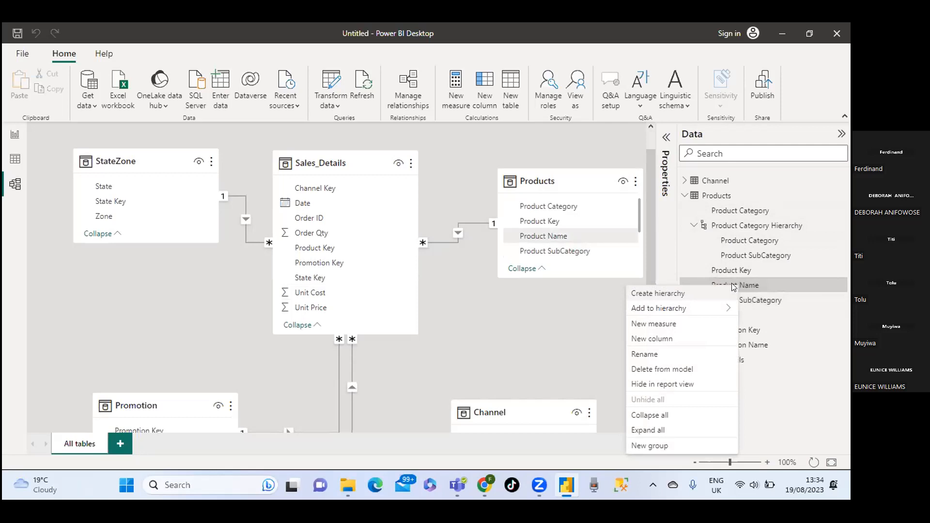
pyautogui.moveTo(660, 309)
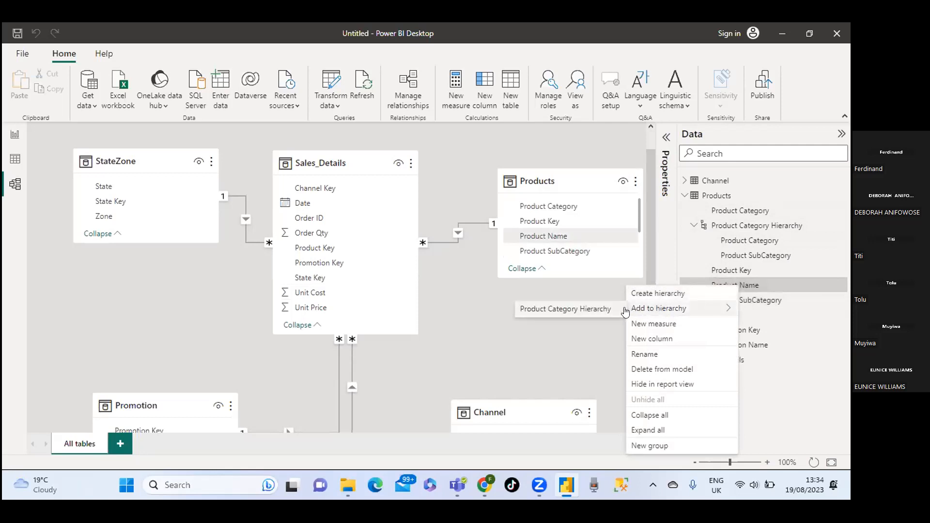
pyautogui.click(570, 309)
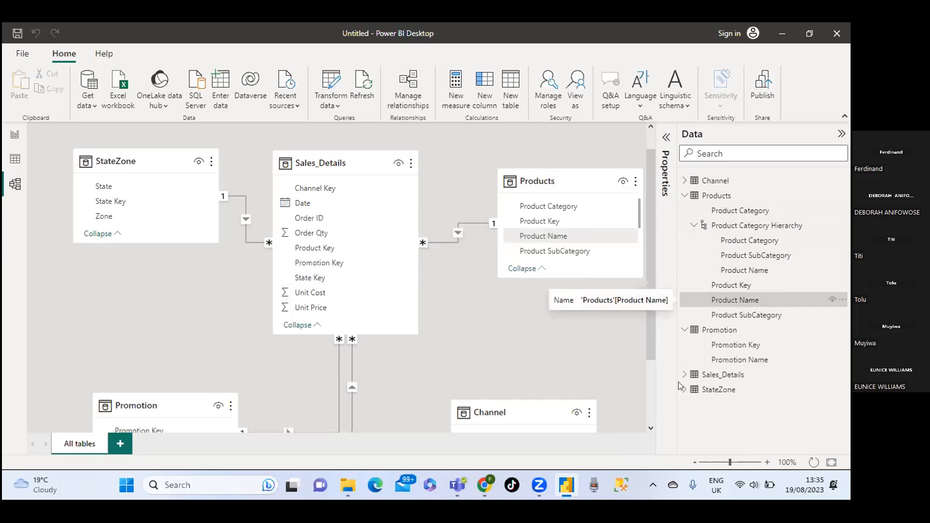
pyautogui.click(693, 226)
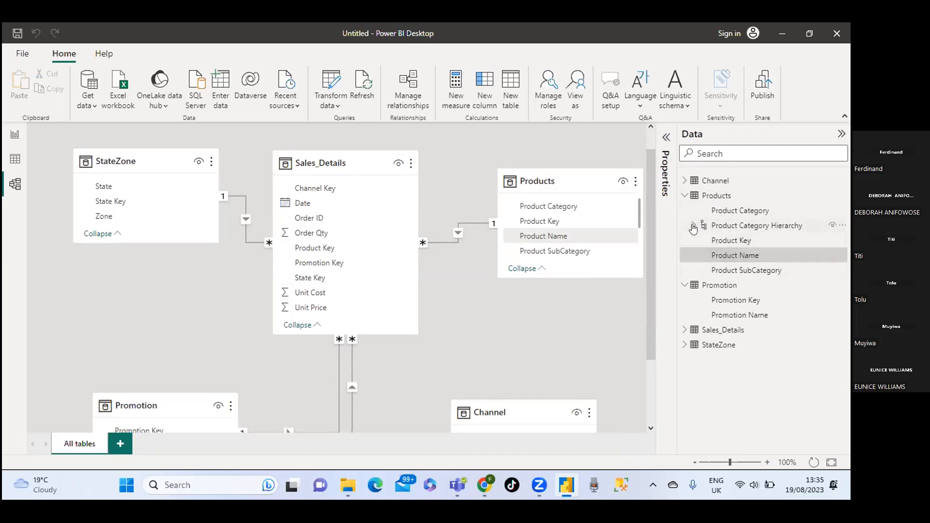
pyautogui.click(694, 227)
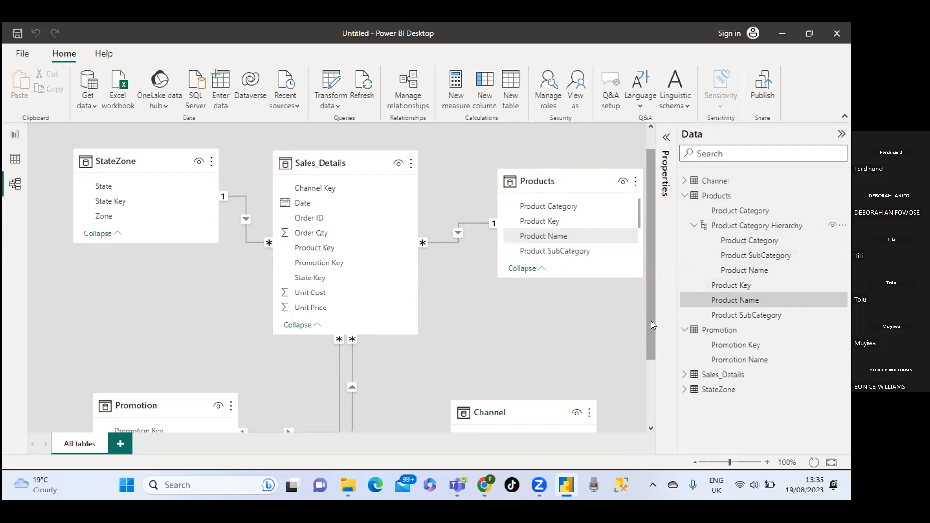
# Create a hierarchy from the Zone field of the StateZone table.
pyautogui.moveTo(648, 344); pyautogui.dragTo(648, 377)
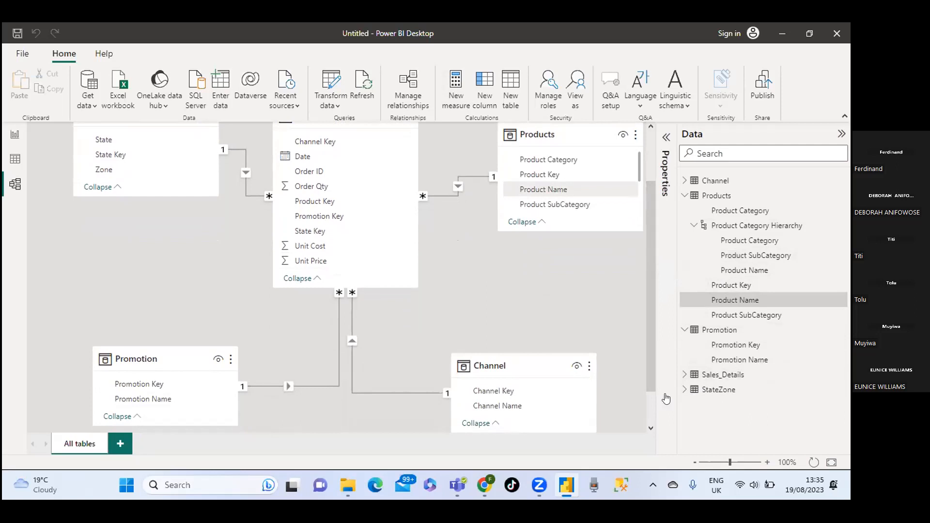
pyautogui.click(685, 390)
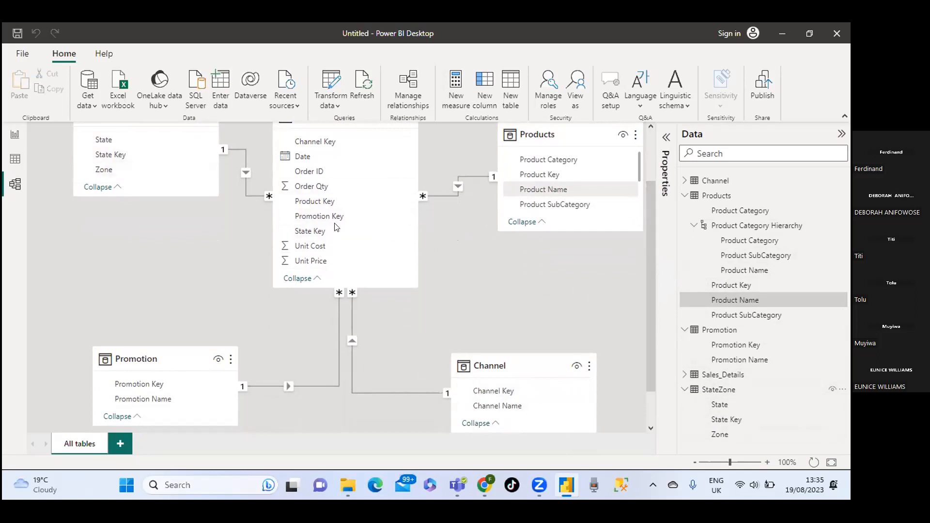
pyautogui.rightClick(111, 170)
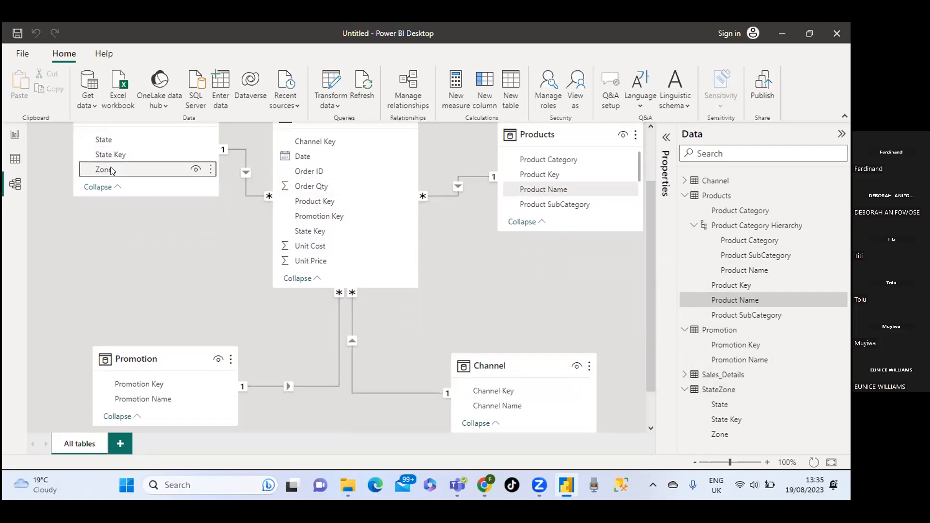
pyautogui.press('Escape')
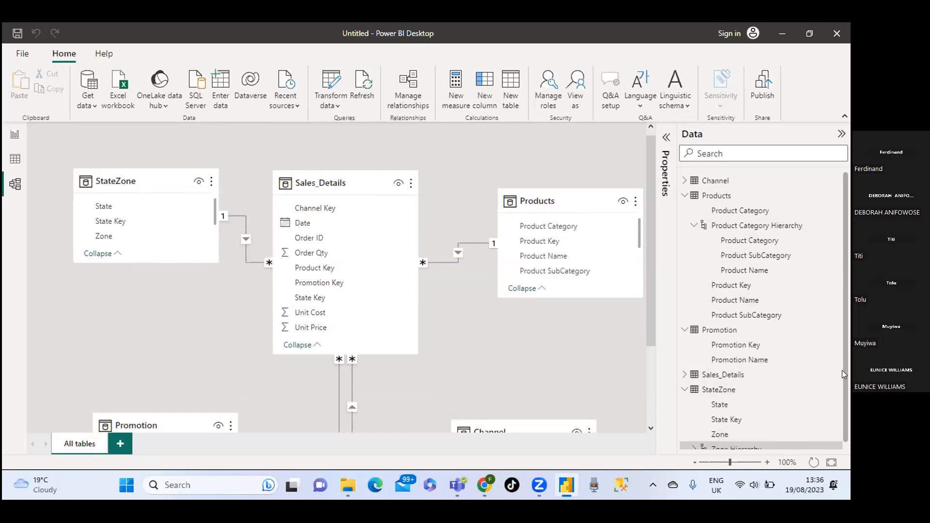
pyautogui.scroll(-1, 842, 370)
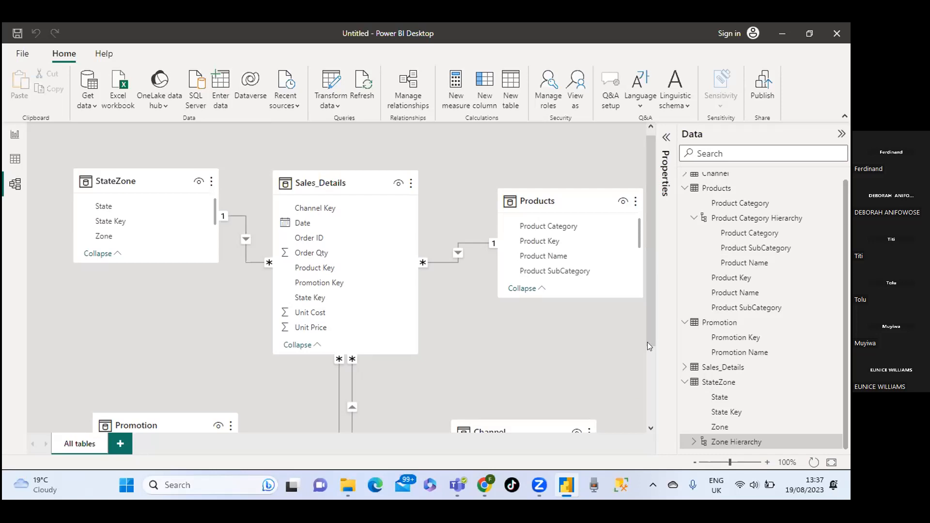
# Check the StateZone table's data, and add the State field to the Zone Hierarchy in the model diagram.
pyautogui.click(103, 237)
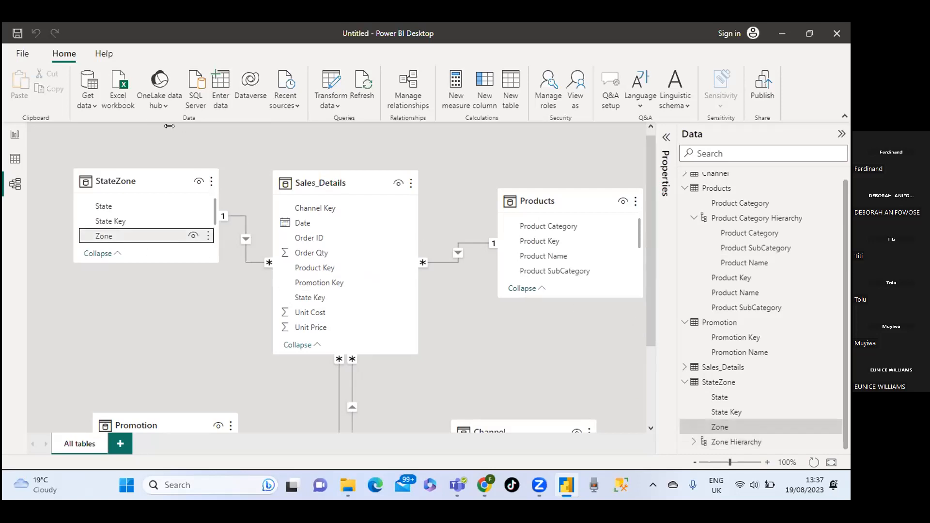
pyautogui.click(15, 158)
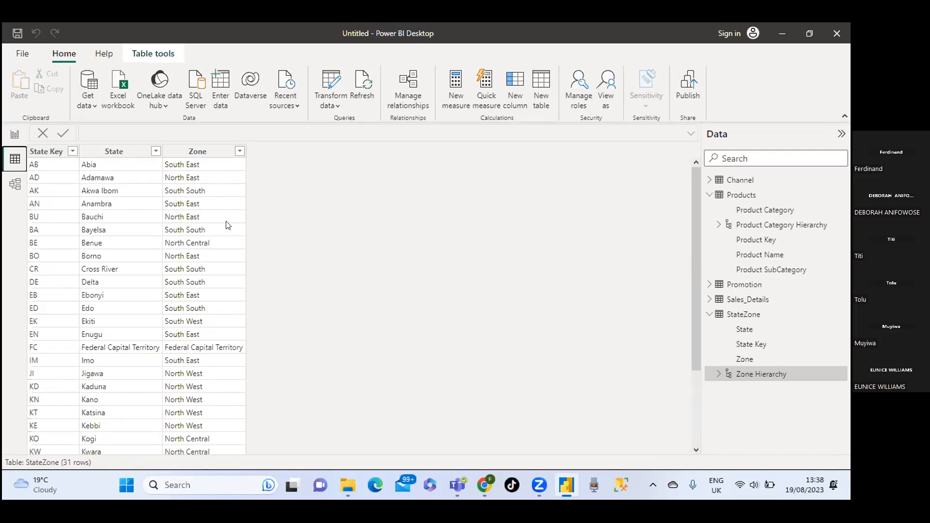
pyautogui.click(15, 184)
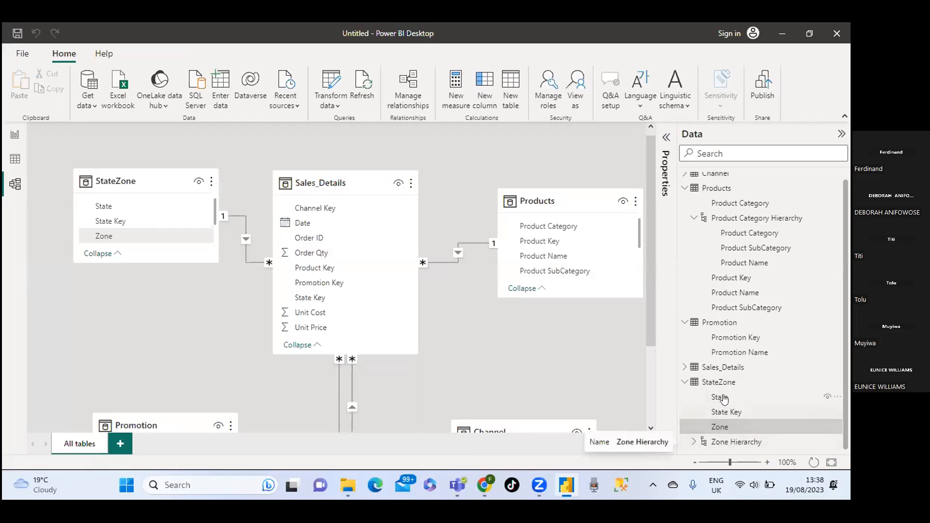
pyautogui.rightClick(724, 397)
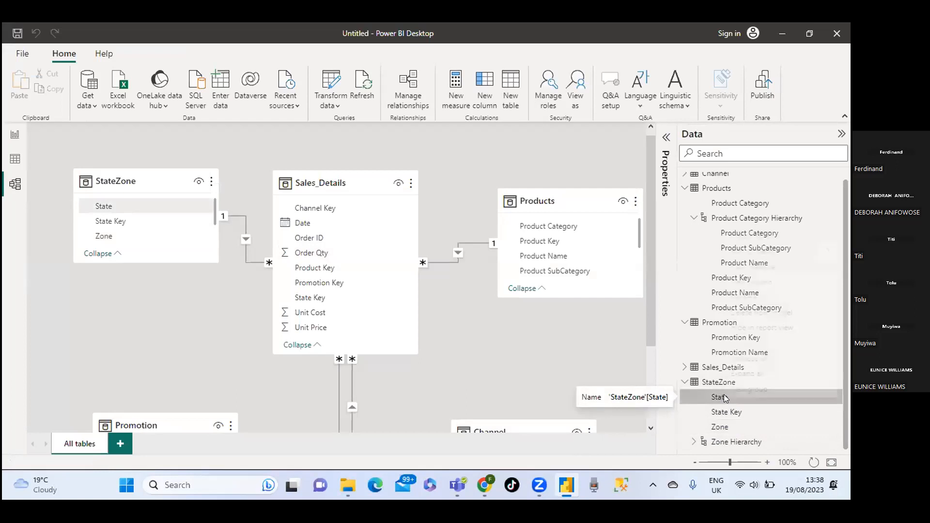
pyautogui.moveTo(776, 251)
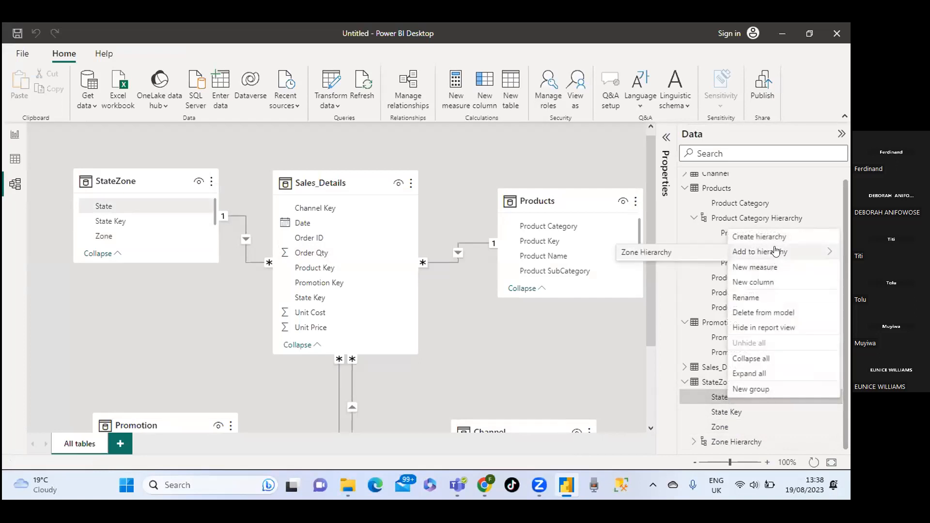
pyautogui.click(672, 253)
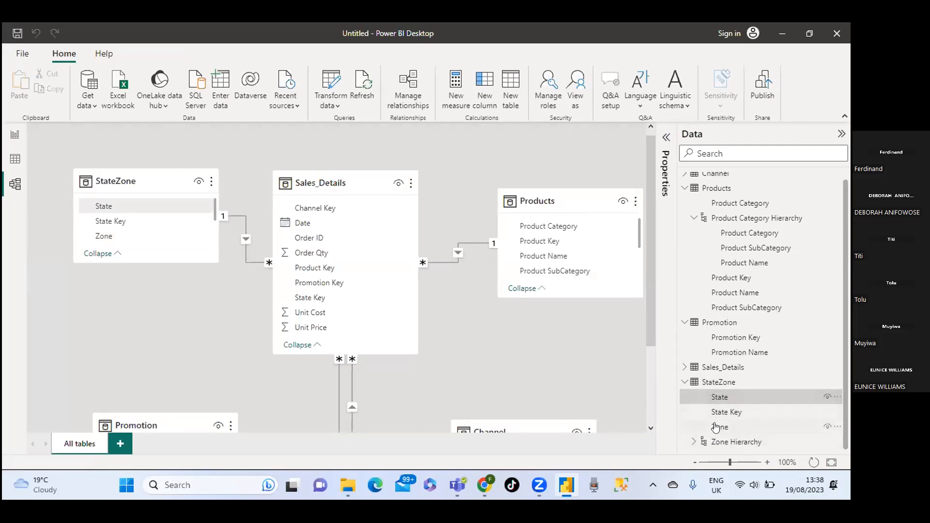
# Show the properties of the StateZone table's State Key field and set the field as hidden.
pyautogui.click(727, 413)
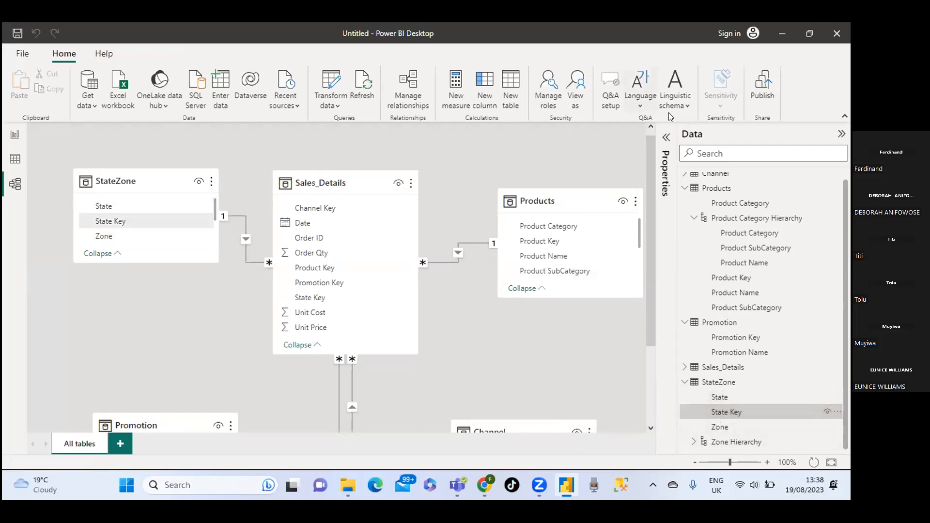
pyautogui.click(667, 138)
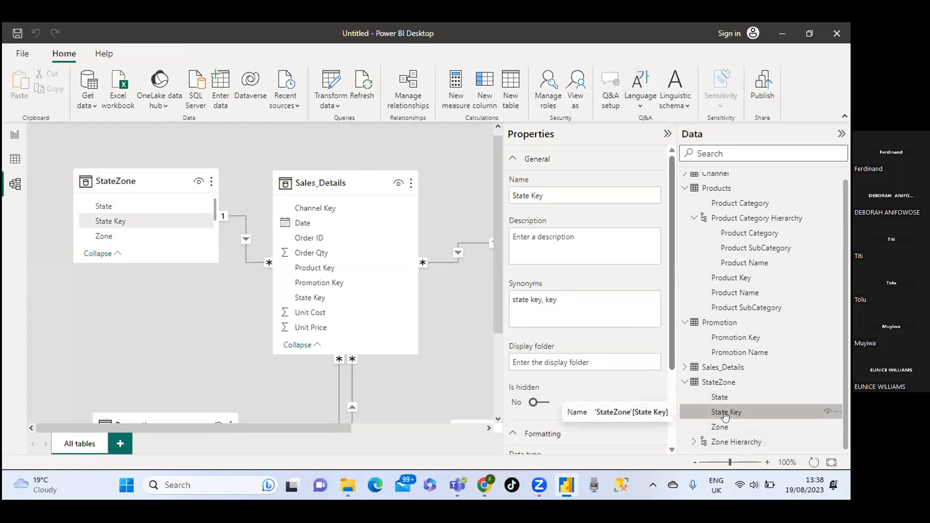
pyautogui.click(549, 401)
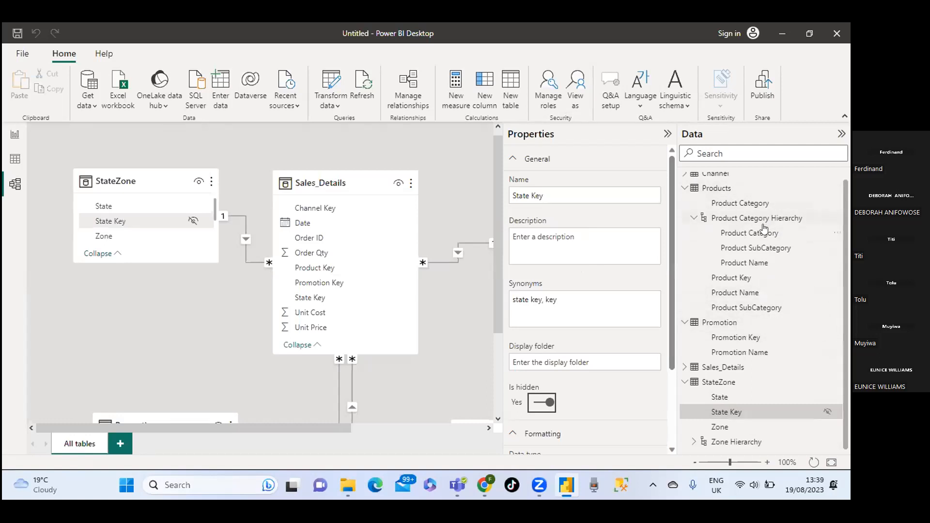
# Set the Product Key field of the Products table as hidden.
pyautogui.click(684, 191)
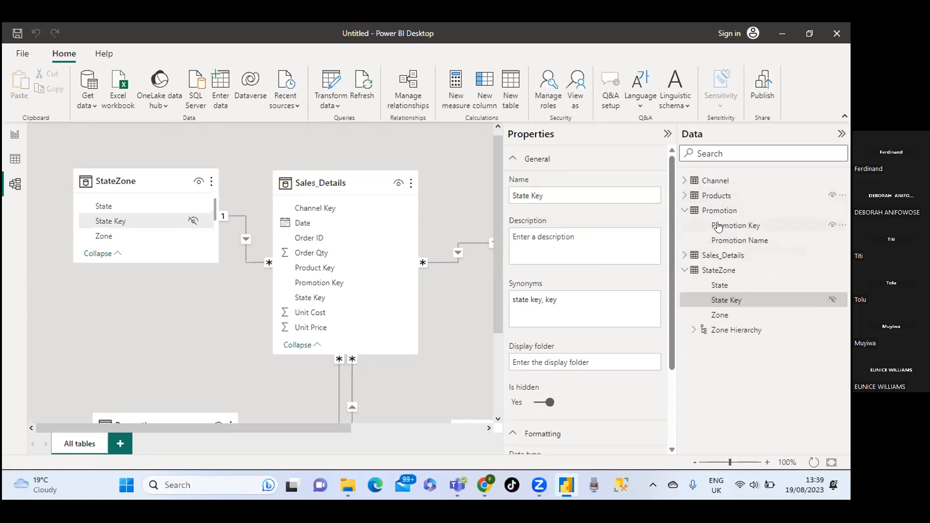
pyautogui.click(685, 196)
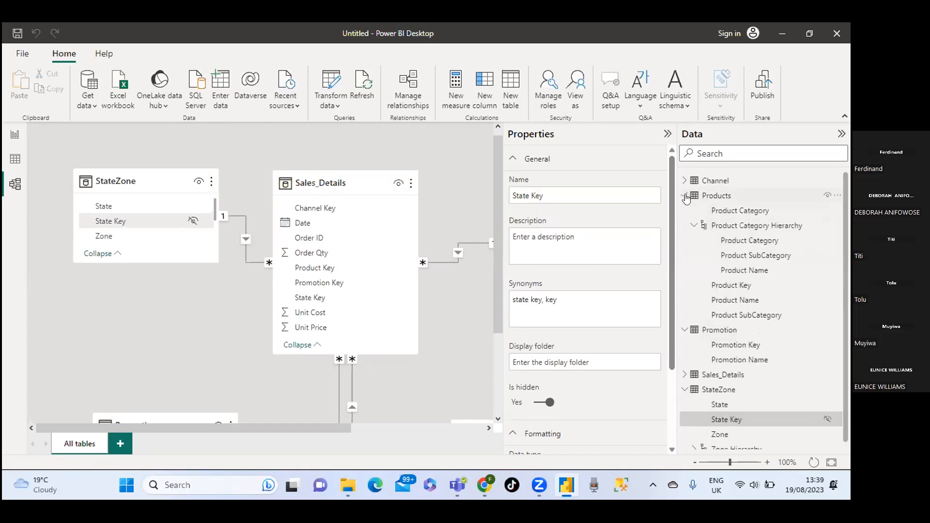
pyautogui.click(723, 286)
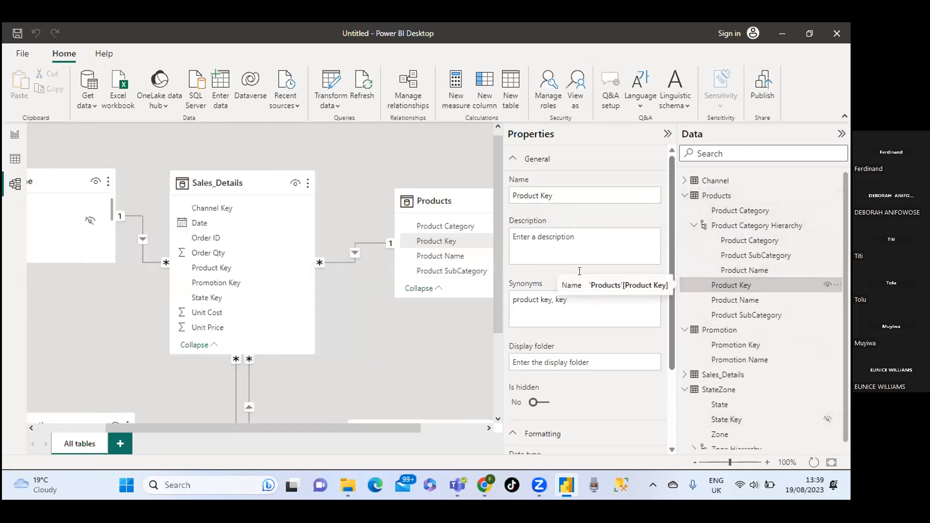
pyautogui.click(541, 403)
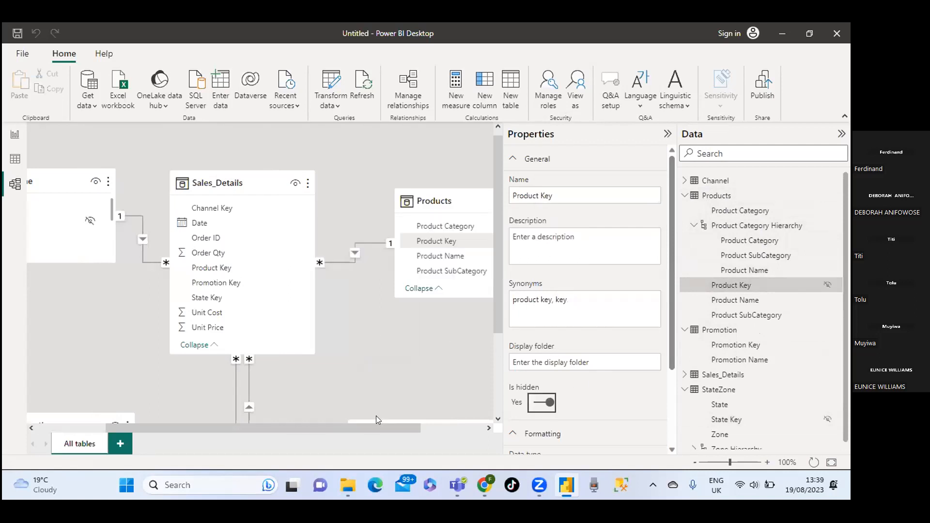
pyautogui.moveTo(365, 424); pyautogui.dragTo(294, 414)
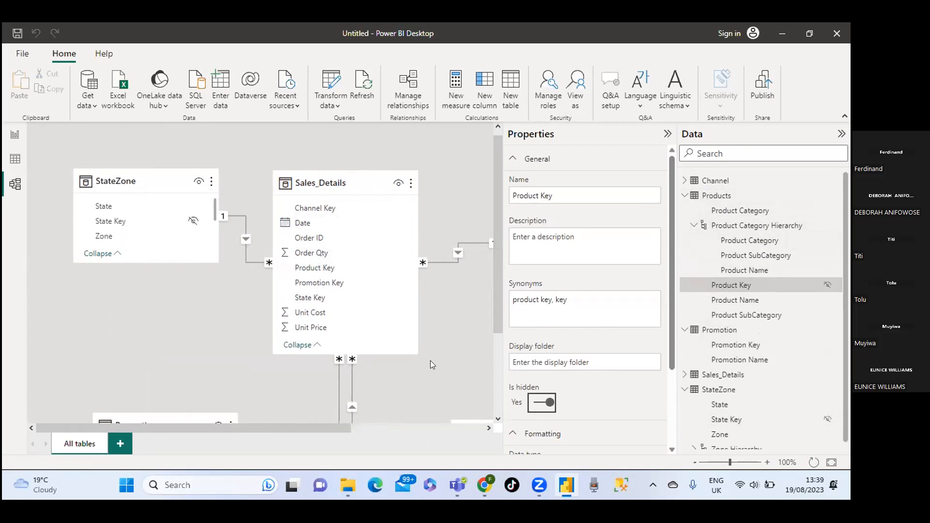
pyautogui.moveTo(326, 426)
pyautogui.mouseDown()
pyautogui.moveTo(377, 440)
pyautogui.moveTo(328, 431)
pyautogui.mouseUp()
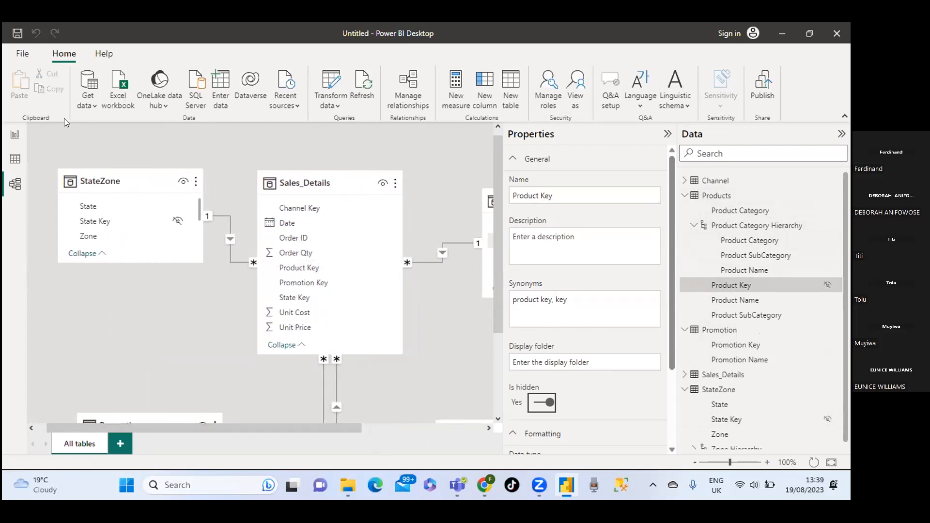
# Display the data of the Sales_Details table and add a new calculated column to it.
pyautogui.click(15, 158)
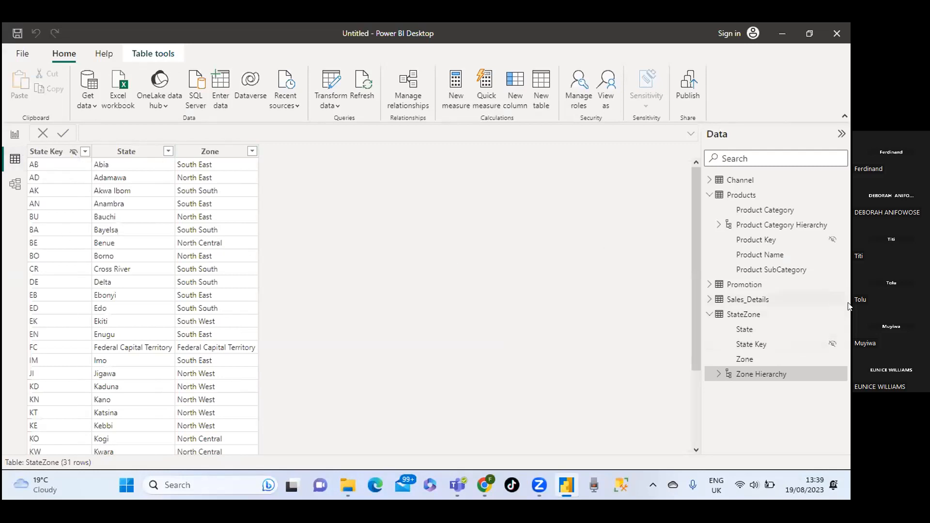
pyautogui.click(713, 299)
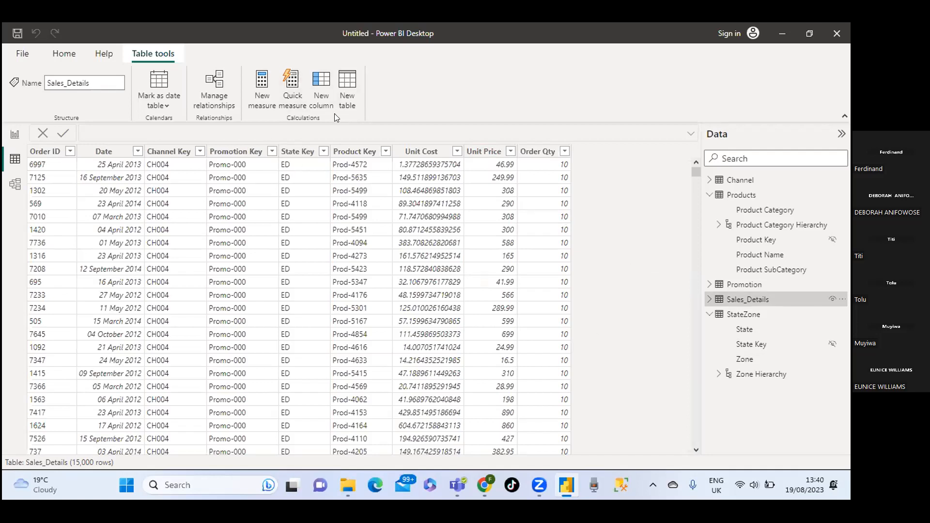
pyautogui.click(316, 86)
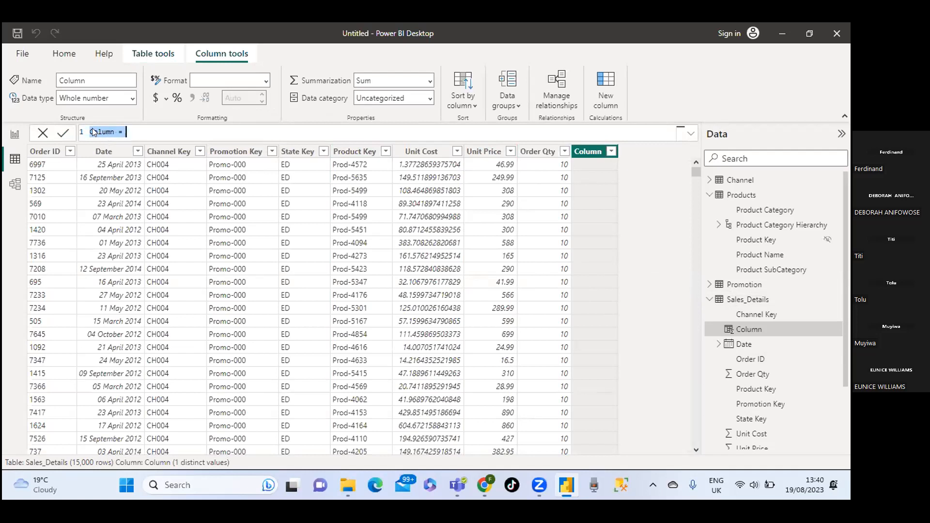
# Name the new calculated column of the Sales_Details table Total Cost.
pyautogui.click(113, 131)
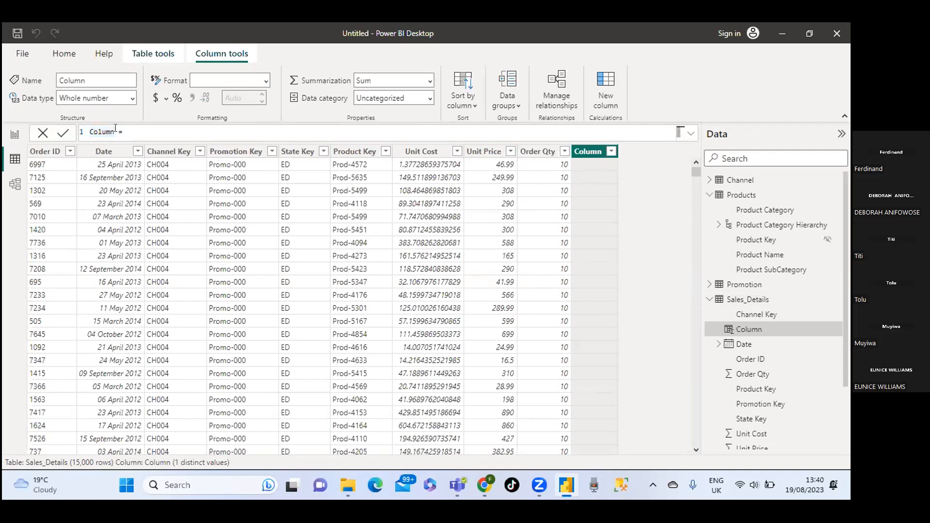
pyautogui.press('BackSpace')
pyautogui.press('BackSpace')
pyautogui.press('BackSpace')
pyautogui.press('BackSpace')
pyautogui.press('BackSpace')
pyautogui.press('BackSpace')
pyautogui.write('Total Cost')
pyautogui.press('BackSpace')
pyautogui.press('BackSpace')
pyautogui.write('st')
# Define Total Cost as [Unit Cost] * [Order Qty] and format its values with a thousands separator.
pyautogui.write('[')
pyautogui.press('BackSpace')
pyautogui.write(']')
pyautogui.press('BackSpace')
pyautogui.write('[')
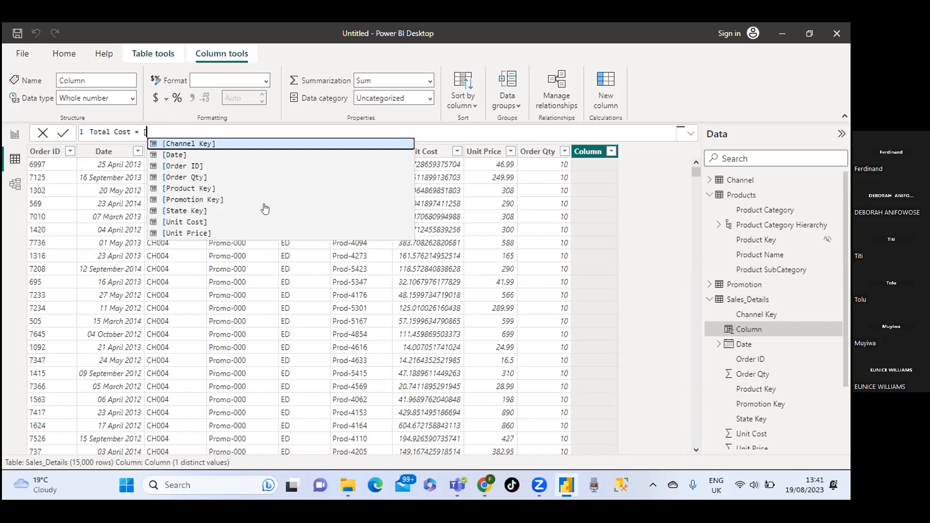
pyautogui.click(215, 225)
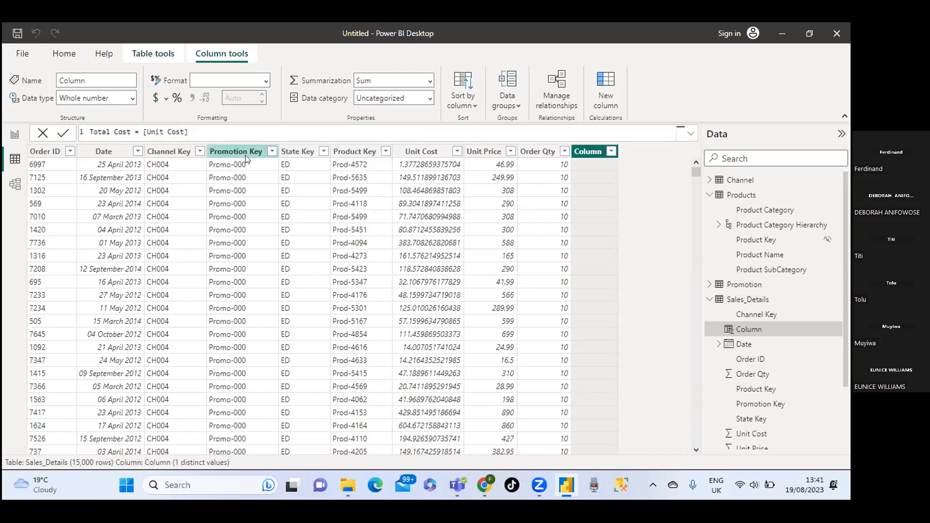
pyautogui.write('* [')
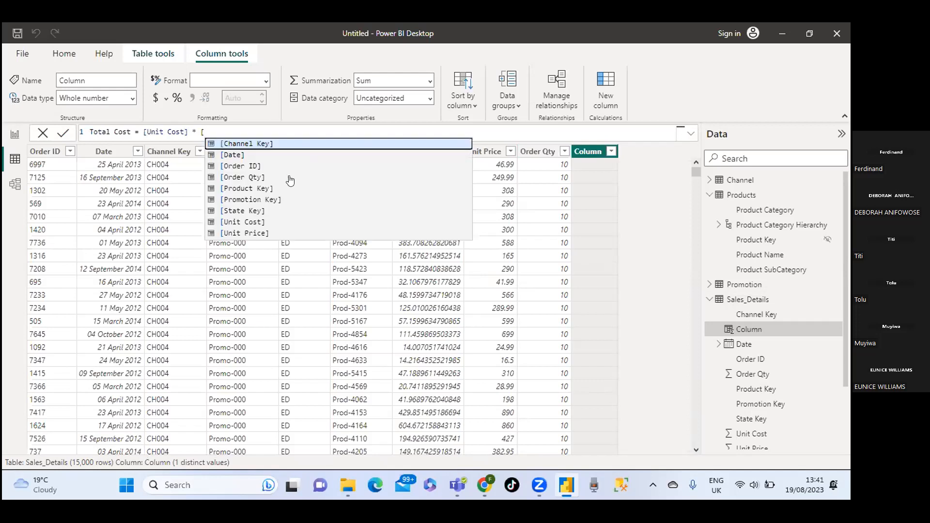
pyautogui.click(246, 179)
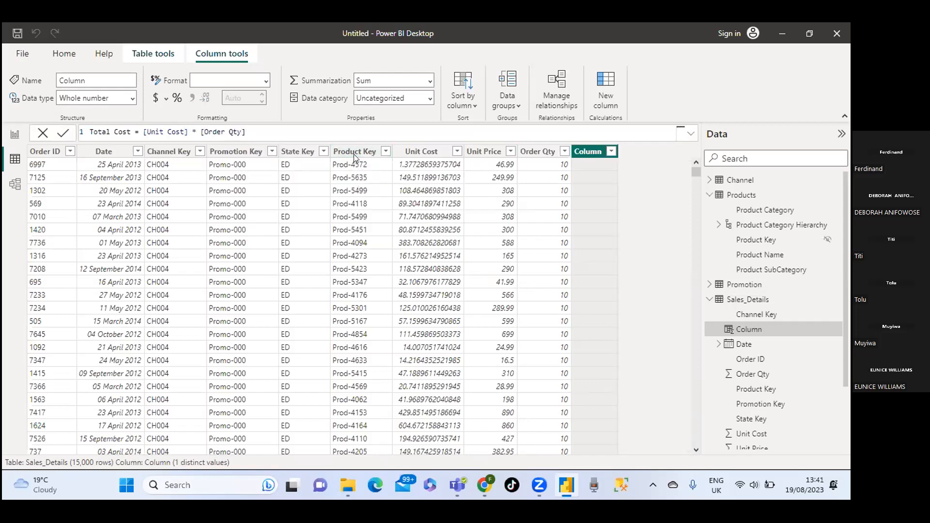
pyautogui.press('Return')
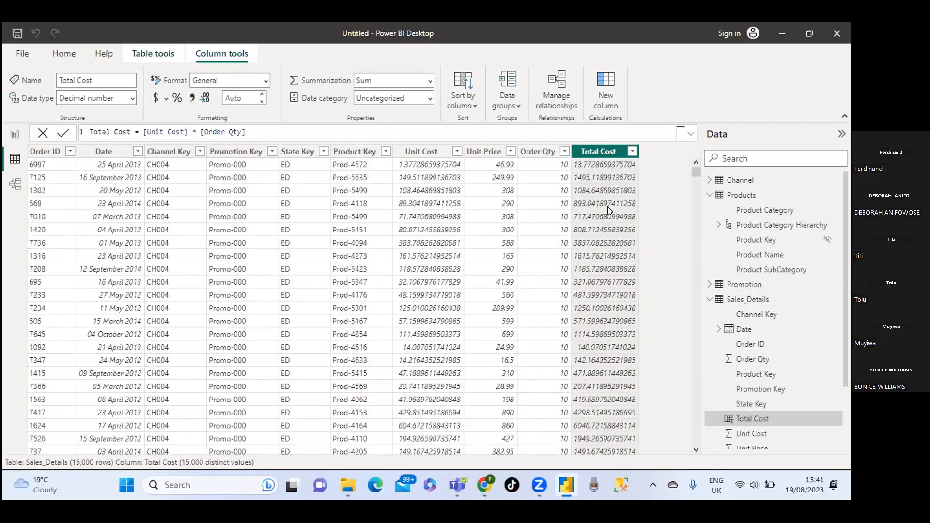
pyautogui.click(192, 99)
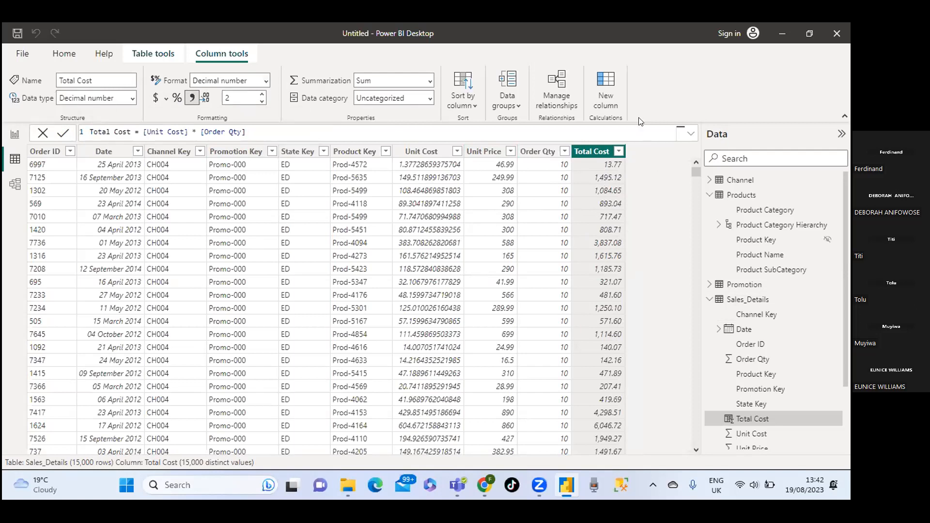
# Add another calculated column to the Sales_Details table and name it Total Sales.
pyautogui.click(604, 98)
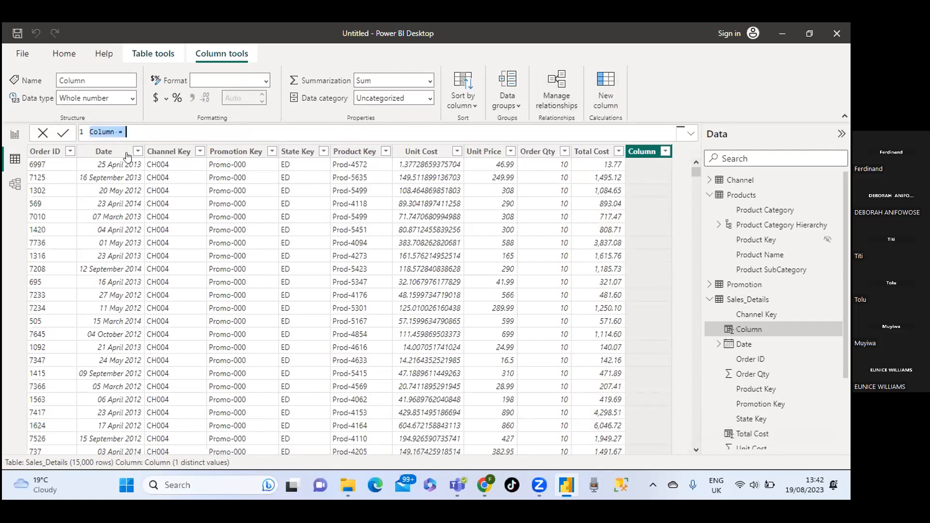
pyautogui.doubleClick(113, 128)
pyautogui.press('BackSpace')
pyautogui.write('Total sales')
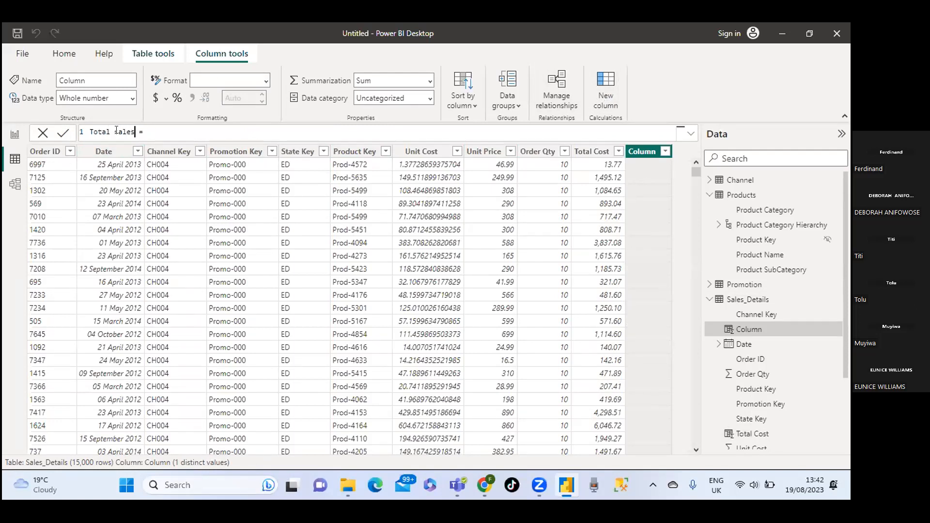
pyautogui.doubleClick(116, 131)
pyautogui.write('Sales')
pyautogui.click(158, 129)
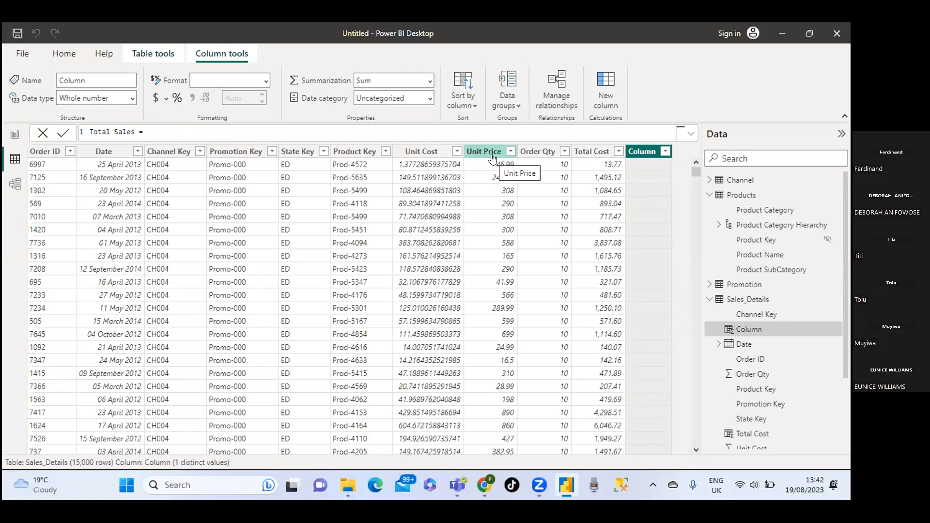
# Define the Total Sales column with the formula [Unit Price] * [Order Qty].
pyautogui.write('(')
pyautogui.press('BackSpace')
pyautogui.write('[')
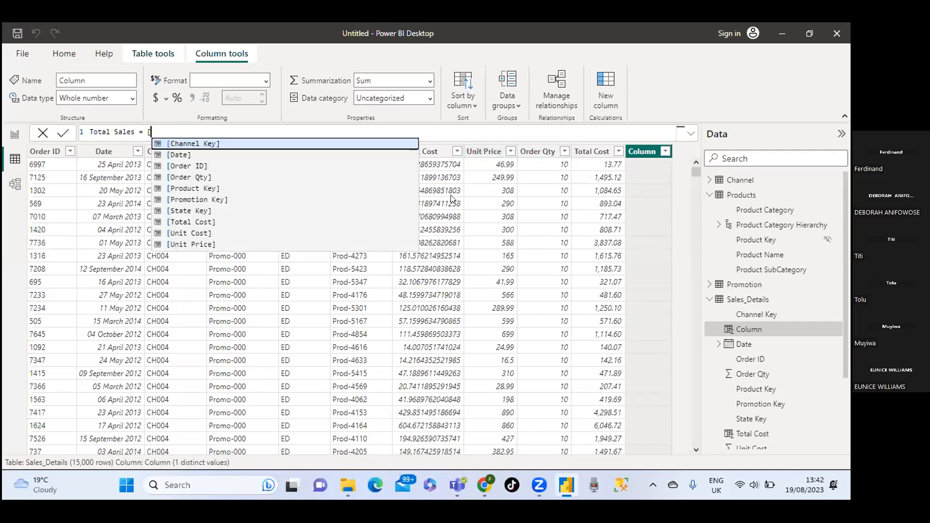
pyautogui.click(213, 245)
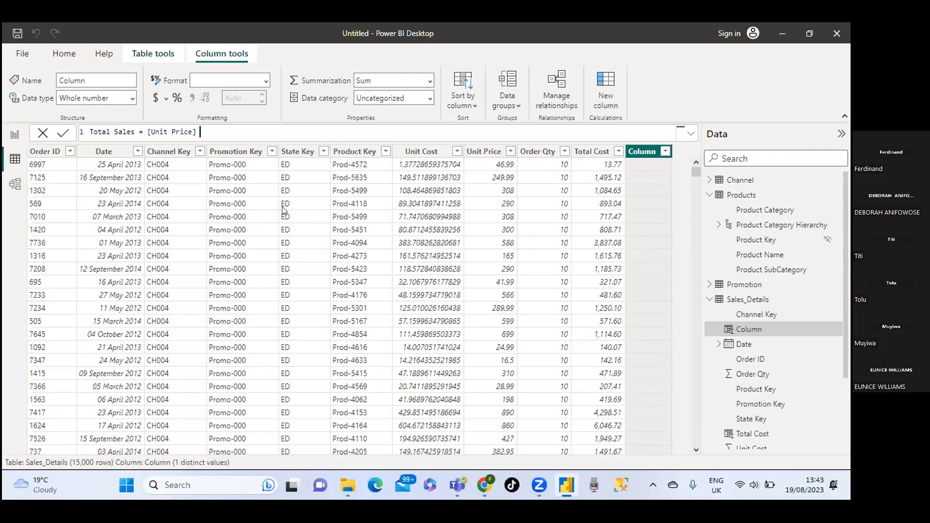
pyautogui.write('* [')
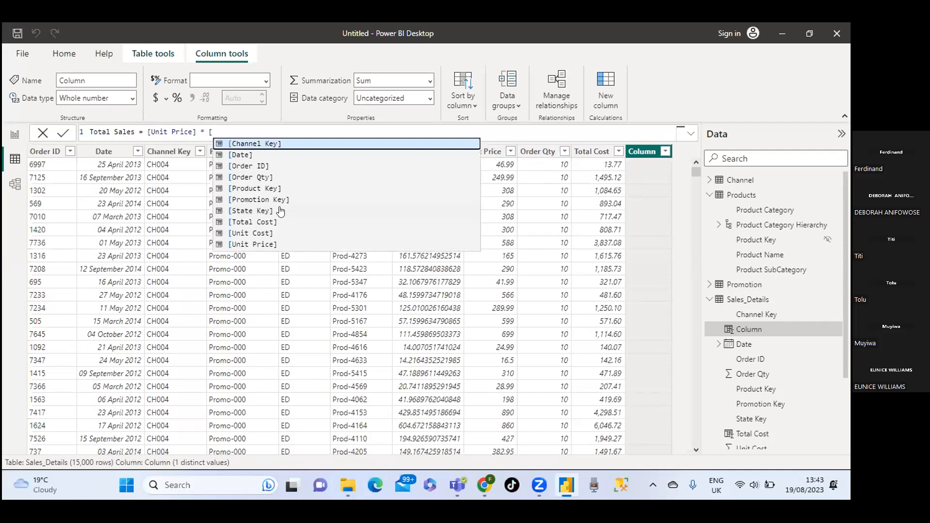
pyautogui.click(285, 178)
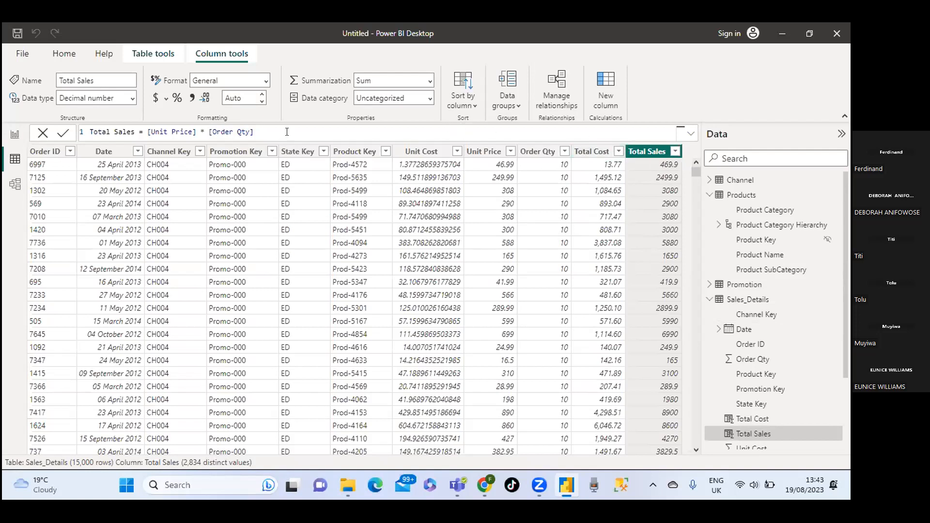
# Add a calculated column named Total Profit to the Sales_Details table.
pyautogui.click(608, 87)
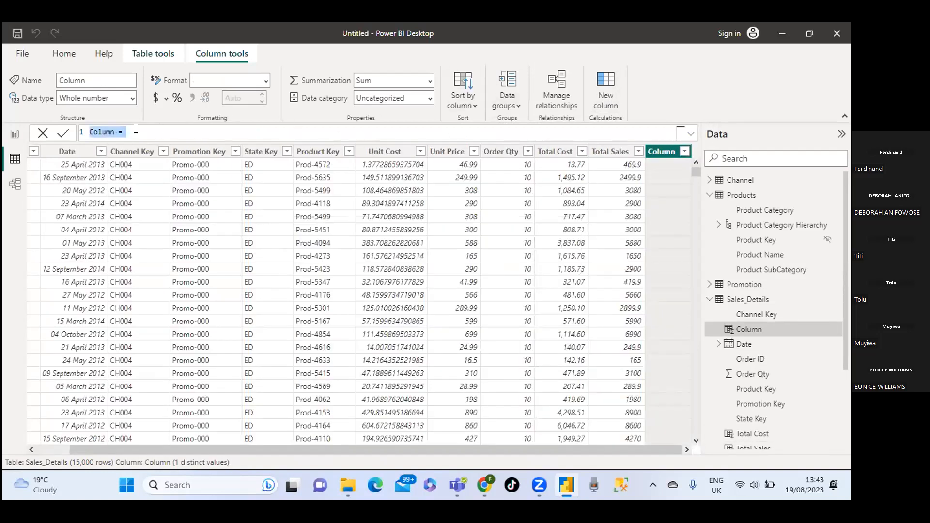
pyautogui.click(114, 131)
pyautogui.press('BackSpace')
pyautogui.press('BackSpace')
pyautogui.press('BackSpace')
pyautogui.press('BackSpace')
pyautogui.press('BackSpace')
pyautogui.press('BackSpace')
pyautogui.write('Total Profit')
# Define Total Profit as [Total Sales] - [Total Cost] and format its values with a thousands separator.
pyautogui.write('[')
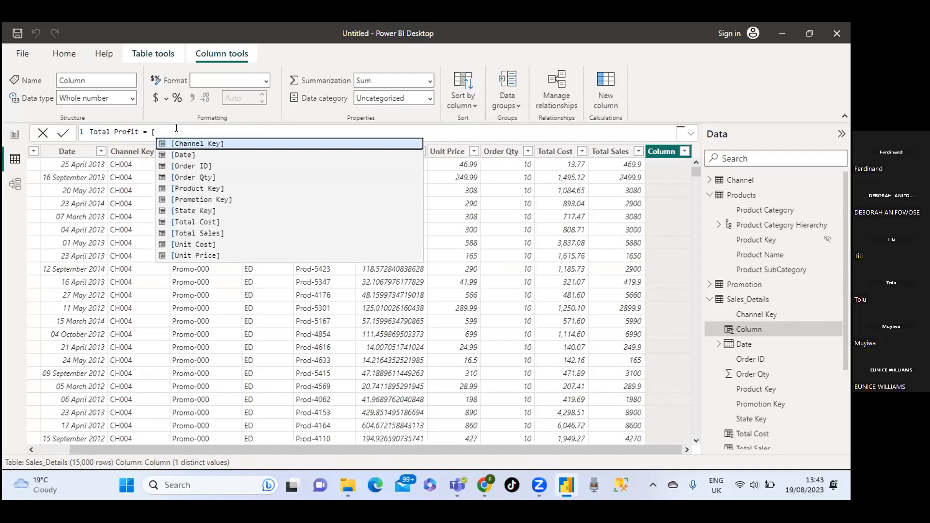
pyautogui.click(231, 237)
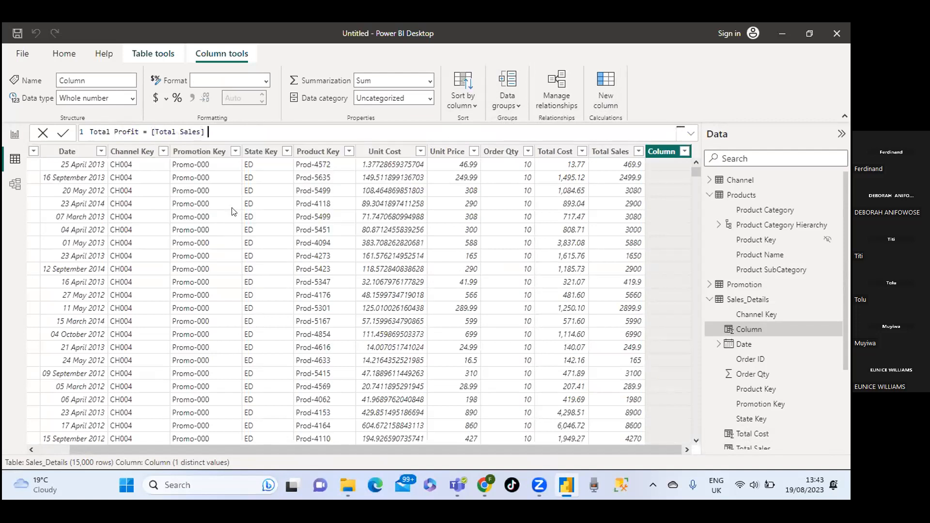
pyautogui.write('- [')
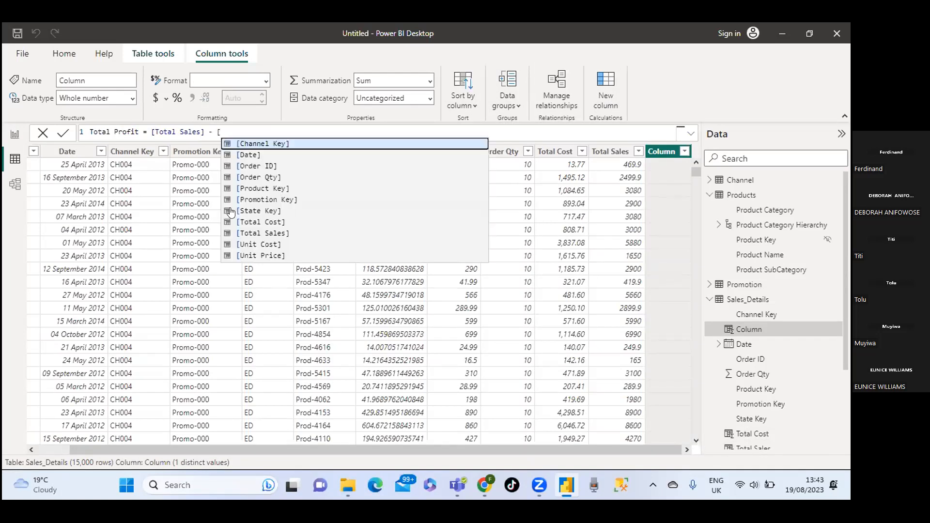
pyautogui.click(288, 222)
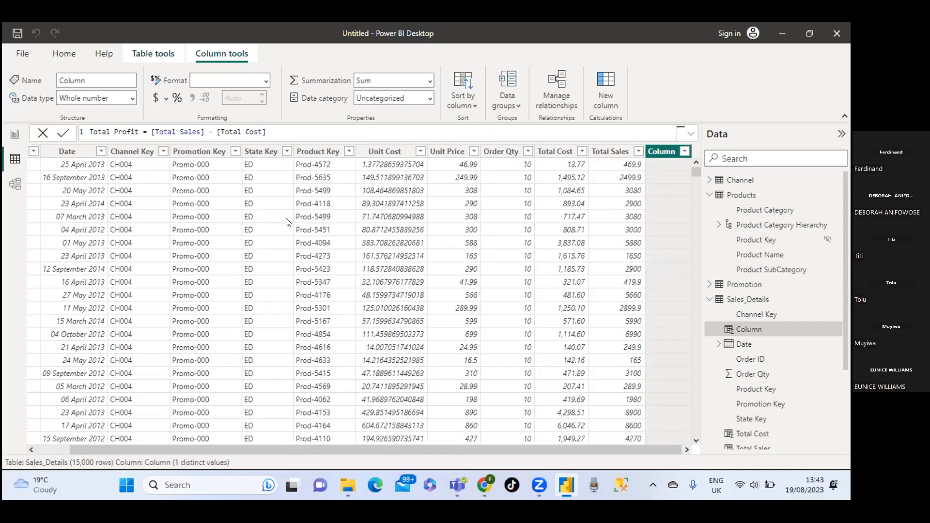
pyautogui.press('Return')
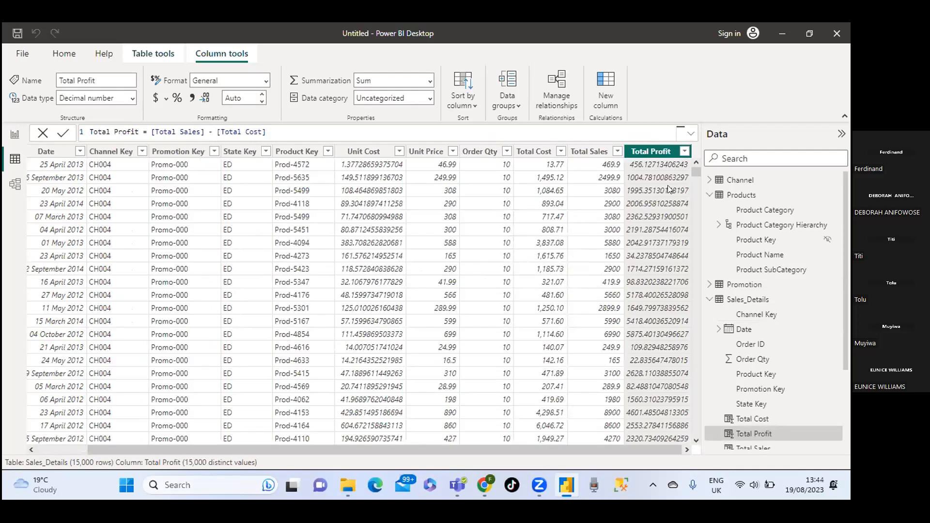
pyautogui.click(193, 98)
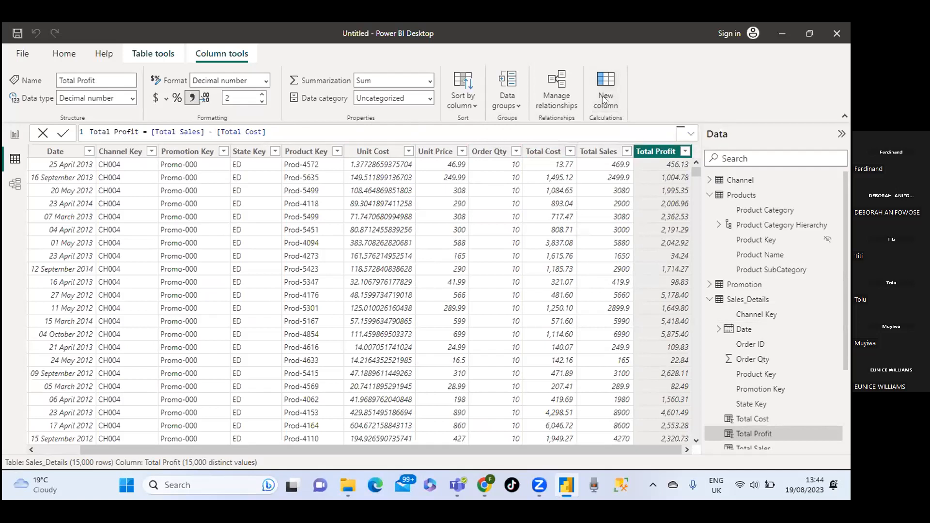
# Add a calculated column named Status to the Sales_Details table.
pyautogui.click(603, 95)
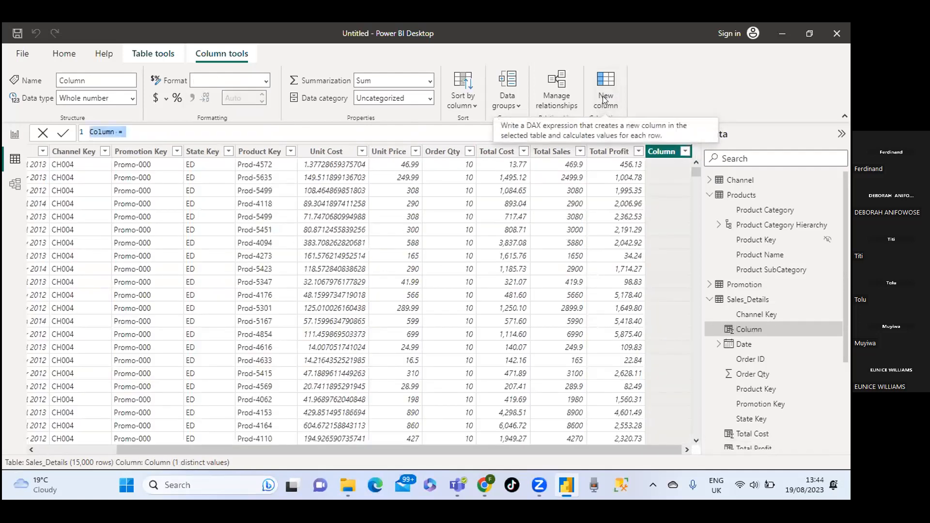
pyautogui.click(115, 132)
pyautogui.press('BackSpace')
pyautogui.press('BackSpace')
pyautogui.press('BackSpace')
pyautogui.press('BackSpace')
pyautogui.press('BackSpace')
pyautogui.press('BackSpace')
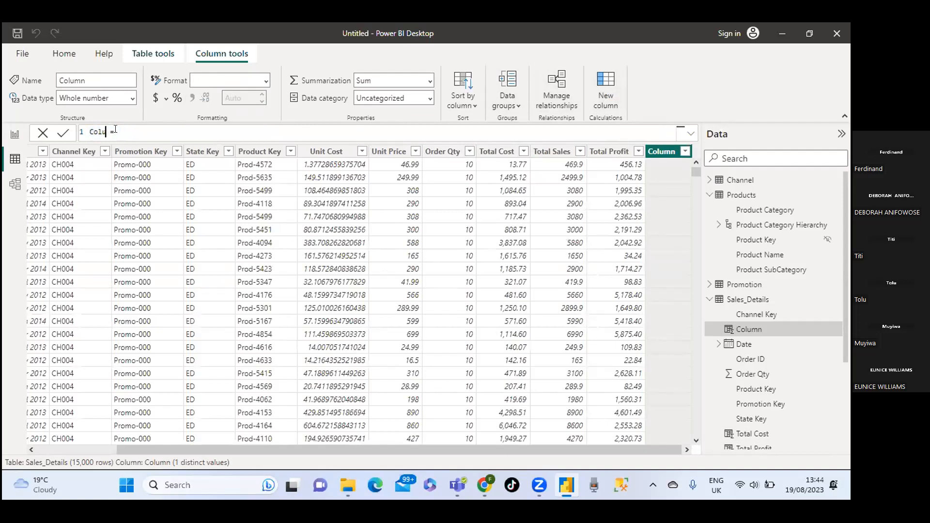
pyautogui.write('Status')
# Begin the Status formula with an IF function testing whether Sales_Details[Total Profit] < 0.
pyautogui.click(136, 126)
pyautogui.write('If')
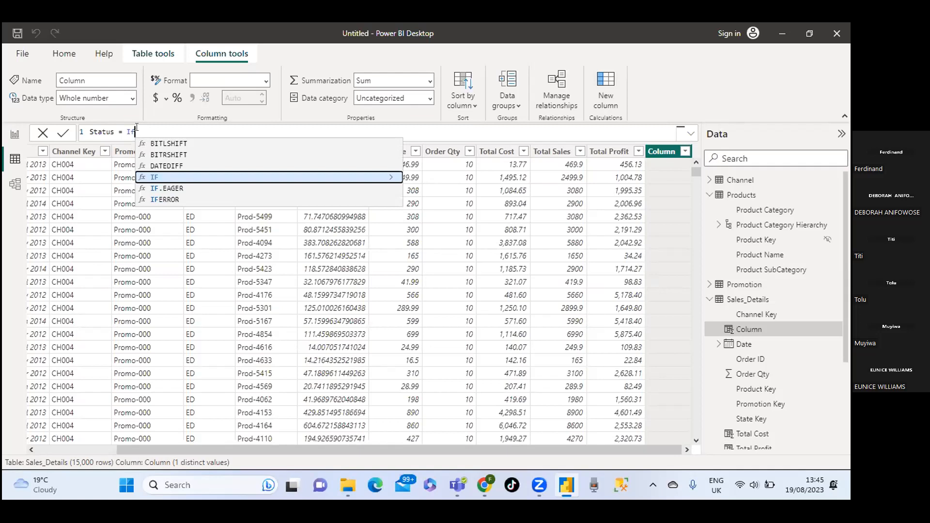
pyautogui.write('(')
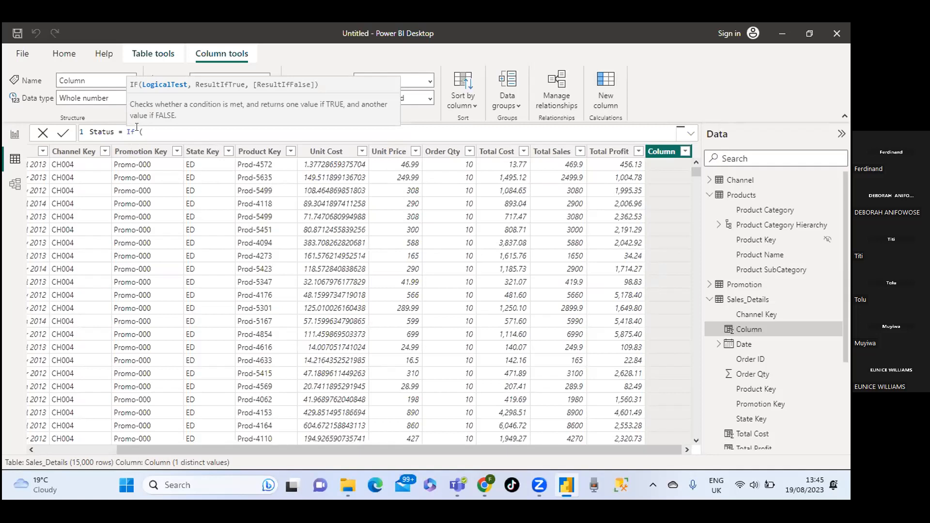
pyautogui.write('p')
pyautogui.press('BackSpace')
pyautogui.write('T')
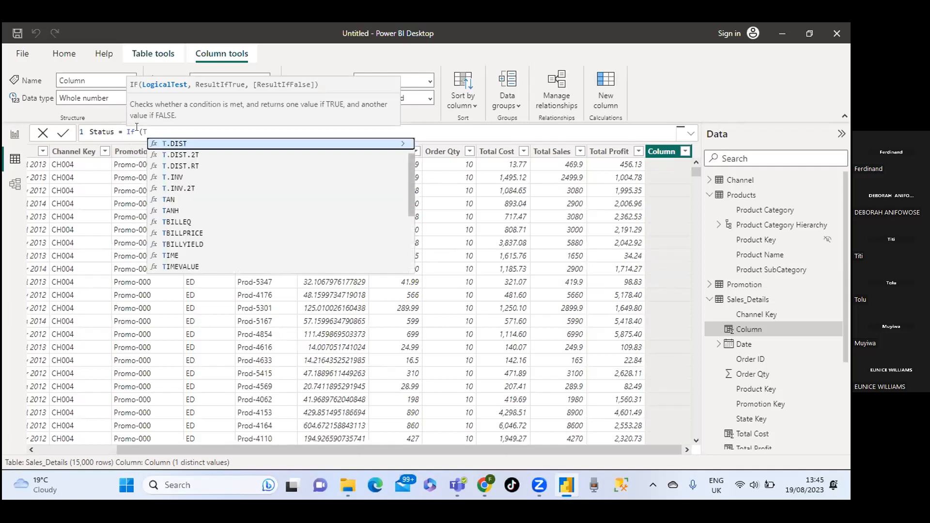
pyautogui.write('ot')
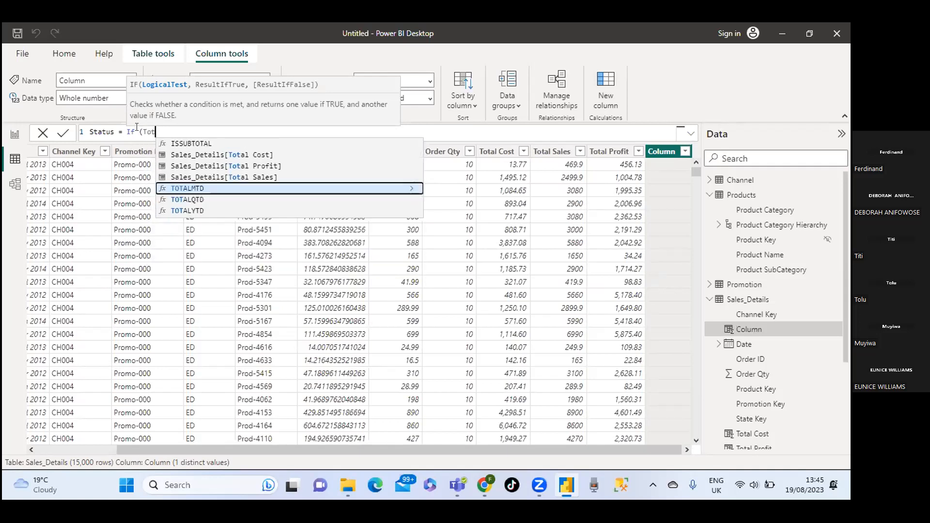
pyautogui.write('al')
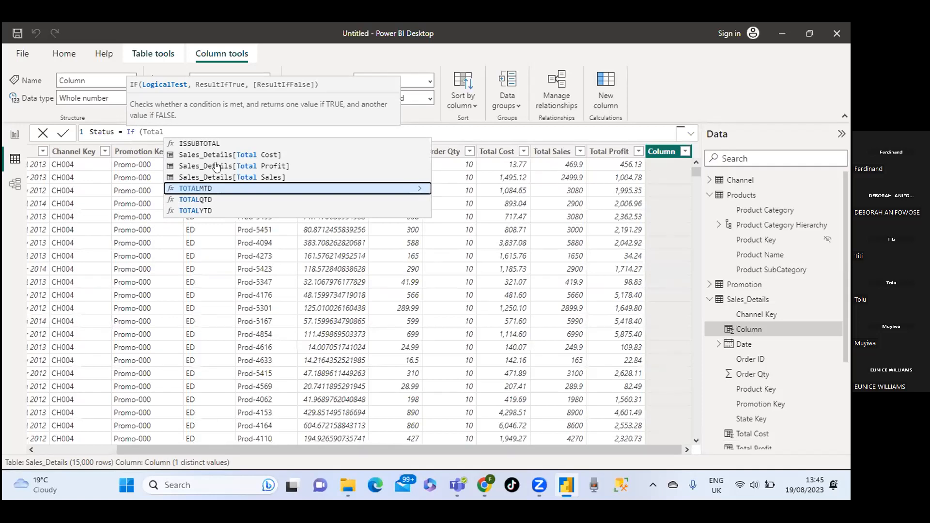
pyautogui.click(255, 168)
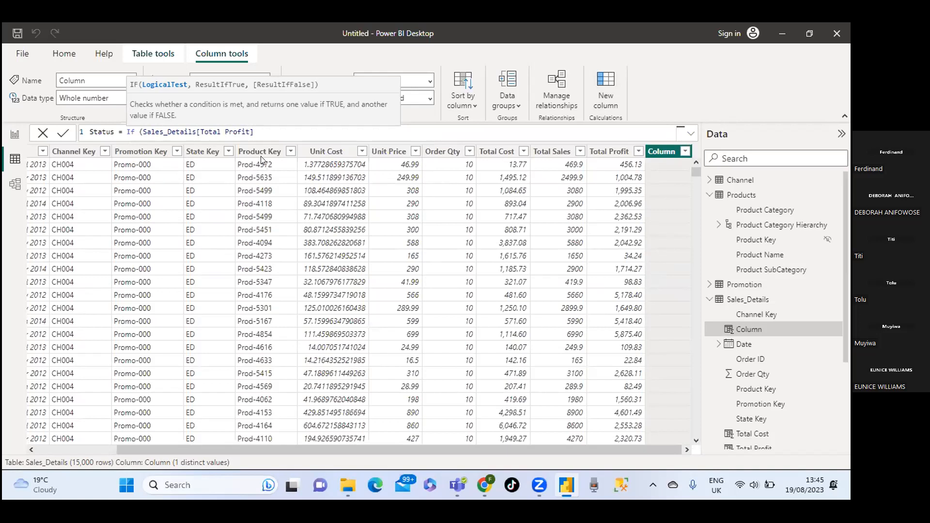
pyautogui.write('<')
pyautogui.write(' 0')
# Complete the Status formula so it returns "Loss" when the condition is true and "Gain" otherwise, and check the column's rows.
pyautogui.write(' ,')
pyautogui.write('@')
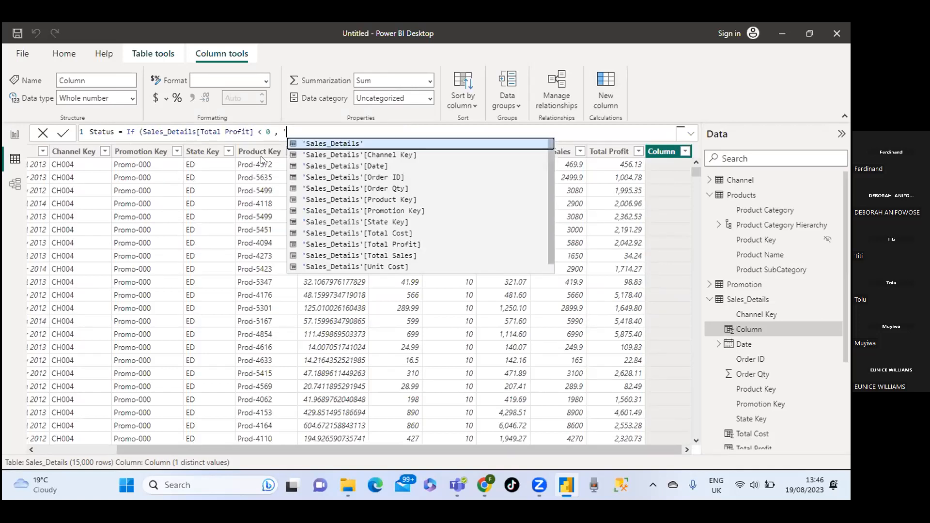
pyautogui.press('BackSpace')
pyautogui.write('"')
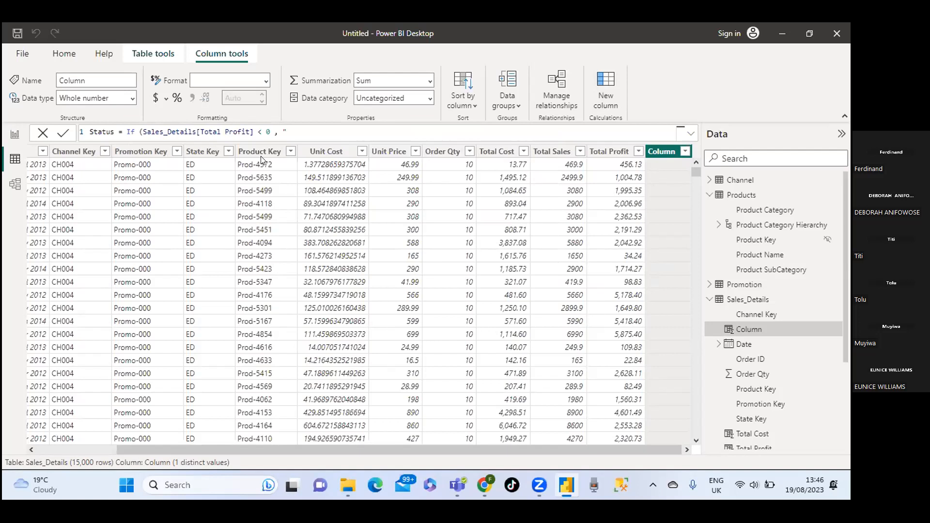
pyautogui.write('Loss ,')
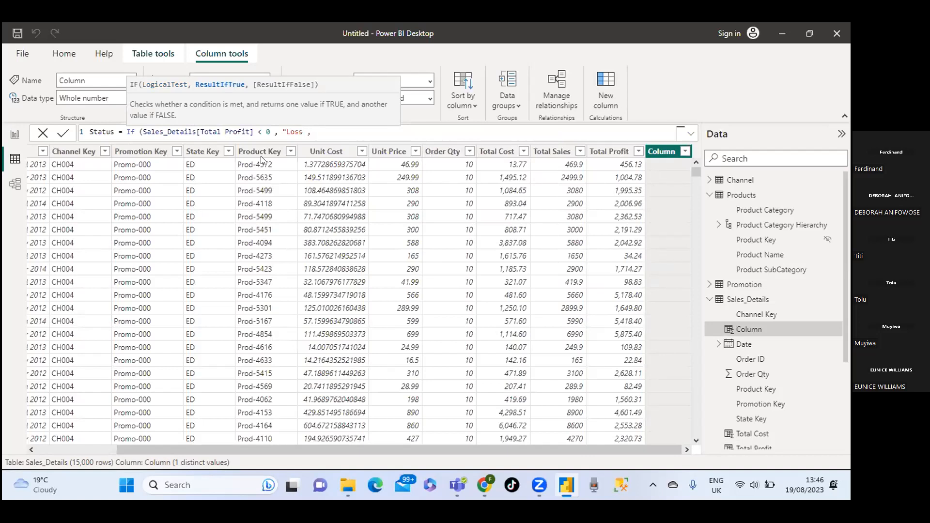
pyautogui.click(300, 130)
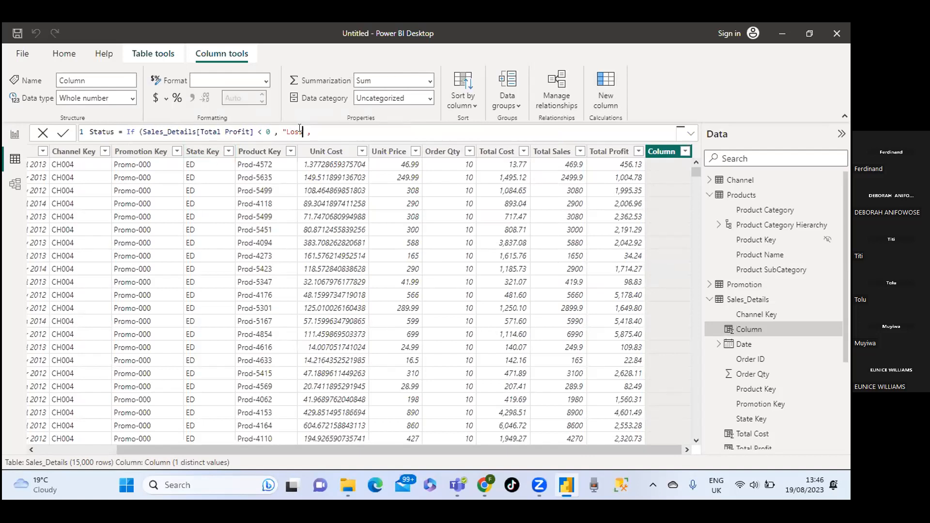
pyautogui.click(308, 130)
pyautogui.write('"')
pyautogui.click(320, 130)
pyautogui.write('"Gain')
pyautogui.press('Return')
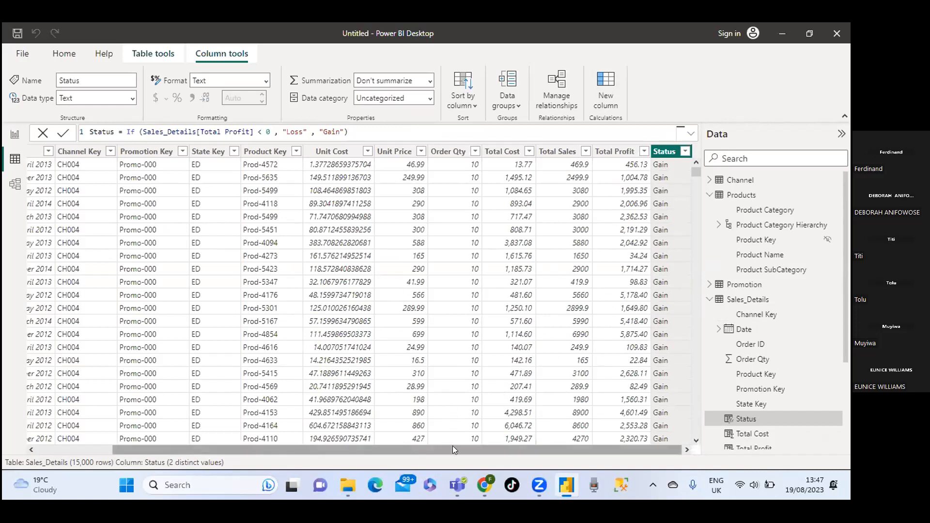
pyautogui.scroll(-17, 610, 308)
pyautogui.scroll(-20, 610, 308)
pyautogui.scroll(20, 611, 323)
pyautogui.scroll(15, 611, 322)
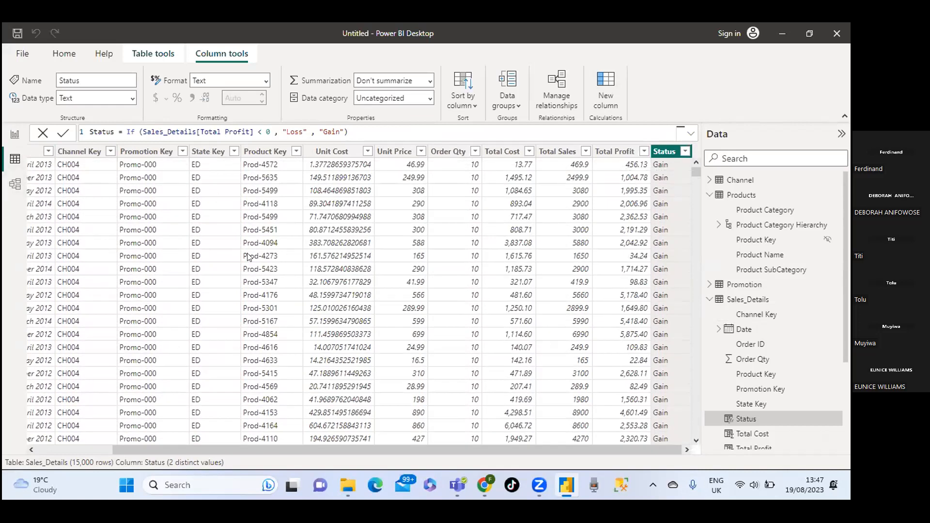
# Open the report page and add a card visual showing the sum of Total Profit from Sales_Details.
pyautogui.click(14, 135)
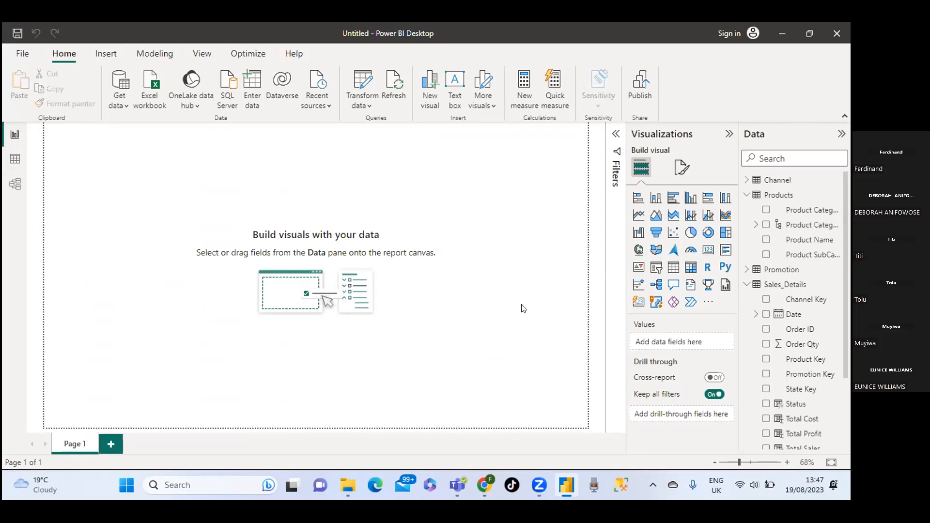
pyautogui.click(708, 250)
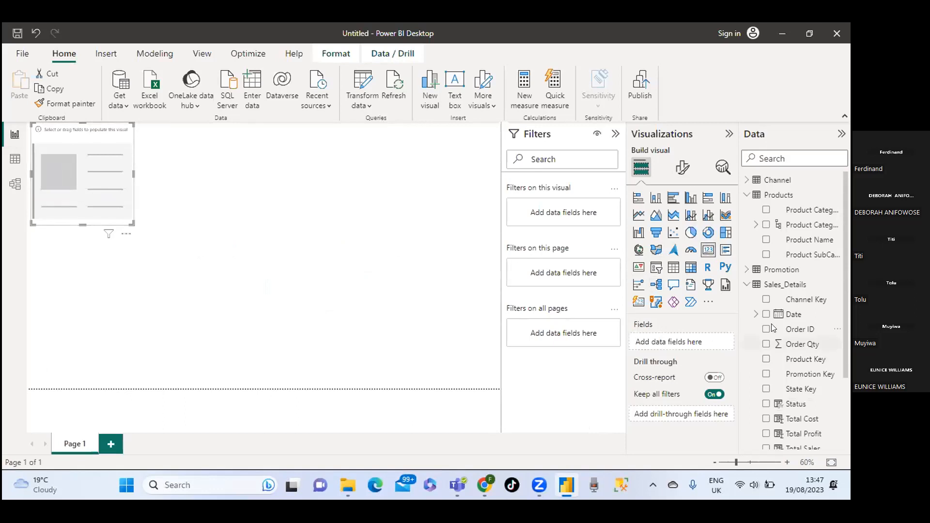
pyautogui.moveTo(843, 298); pyautogui.dragTo(847, 360)
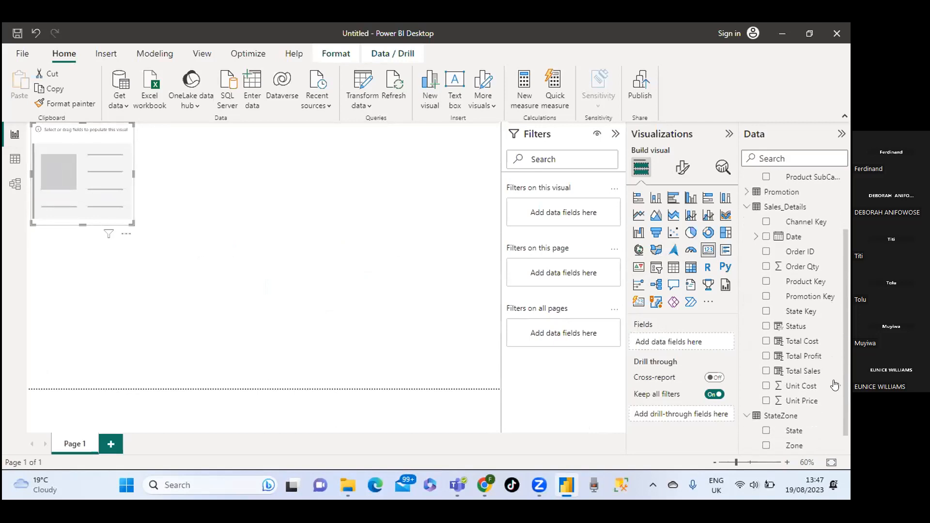
pyautogui.click(765, 356)
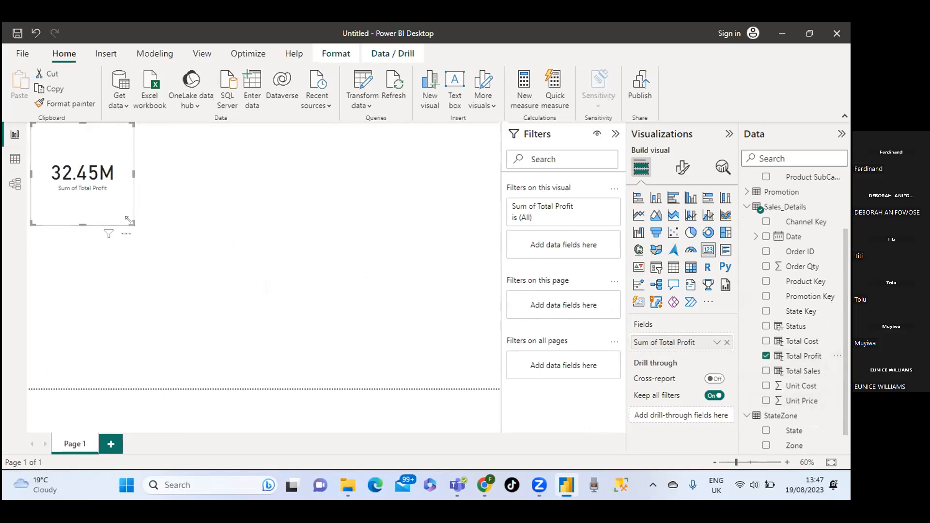
# Shrink the Total Profit card and move it inward from the page's upper-left corner, leaving space for another card beside it.
pyautogui.moveTo(124, 221); pyautogui.dragTo(101, 179)
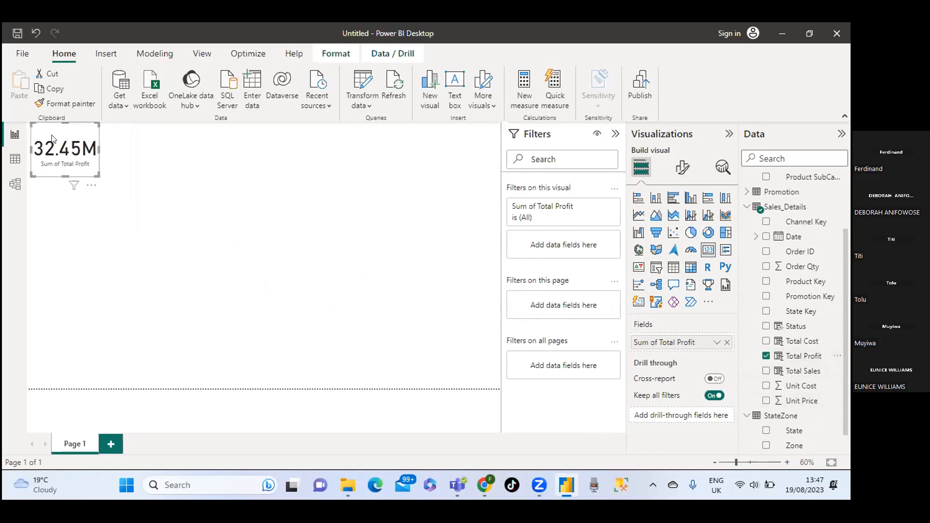
pyautogui.moveTo(53, 140); pyautogui.dragTo(65, 178)
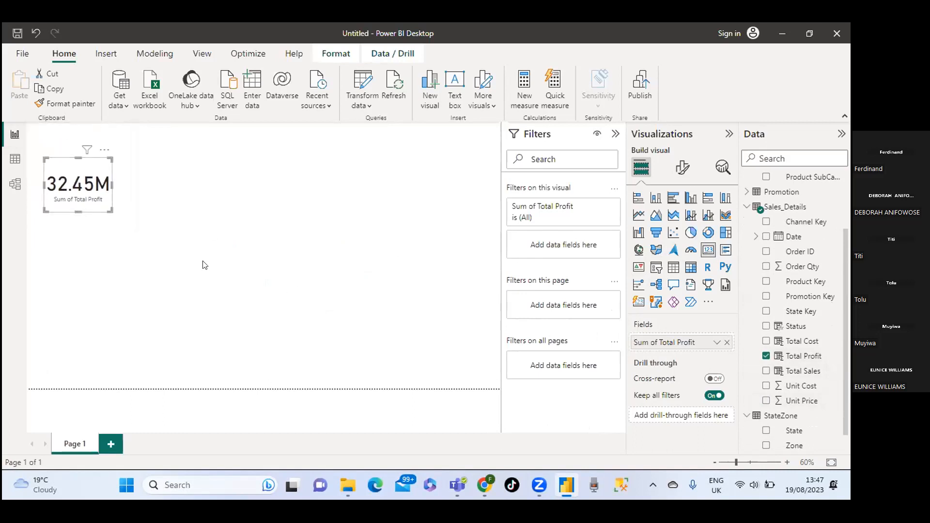
pyautogui.click(202, 264)
pyautogui.click(77, 183)
pyautogui.moveTo(68, 176); pyautogui.dragTo(175, 185)
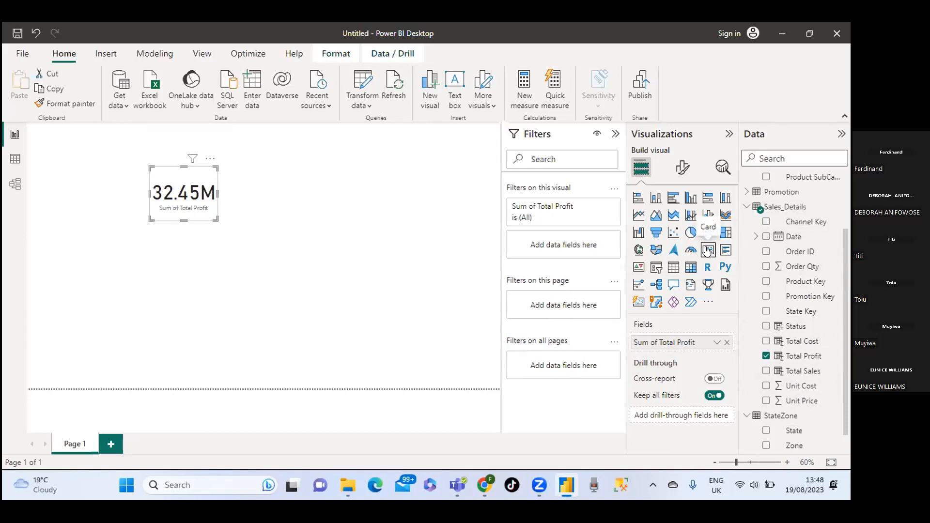
# Add a separate card showing the sum of Order Qty, shrink it and place it just left of the Total Profit card.
pyautogui.click(299, 249)
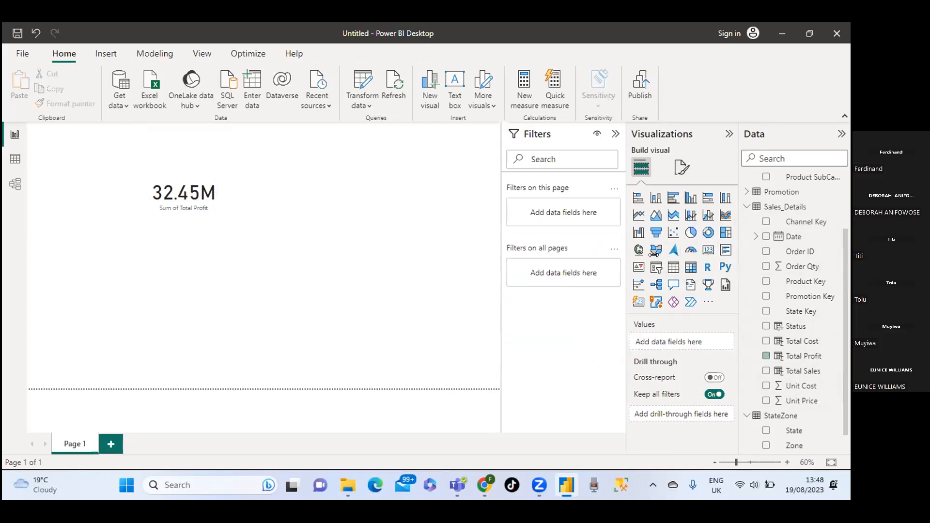
pyautogui.click(708, 250)
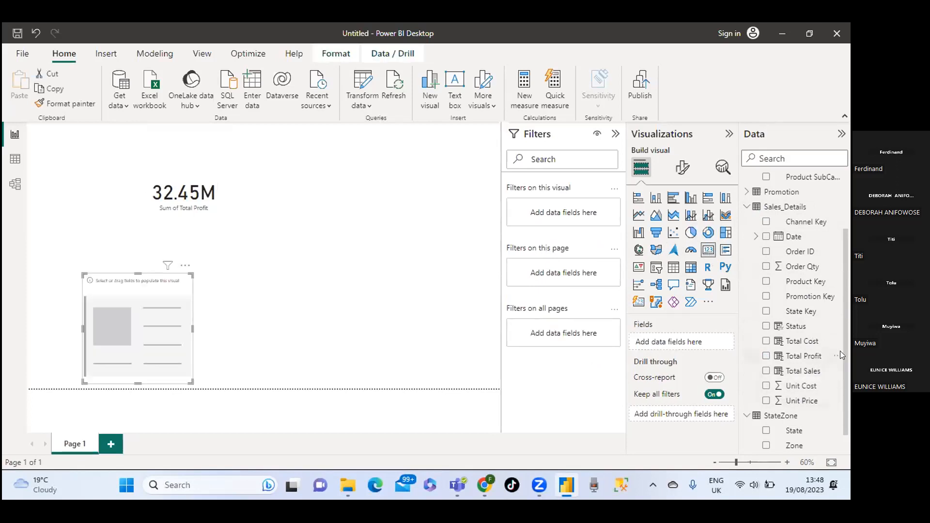
pyautogui.scroll(-1, 843, 353)
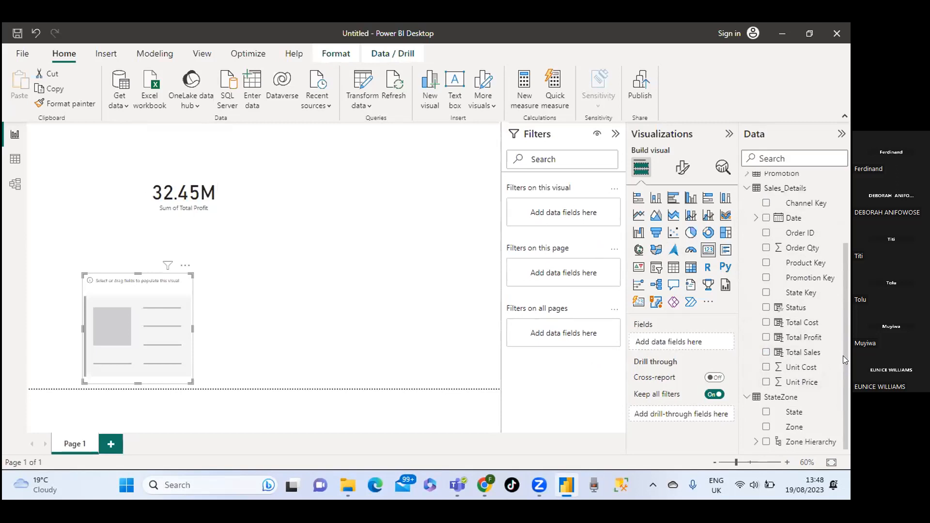
pyautogui.click(766, 247)
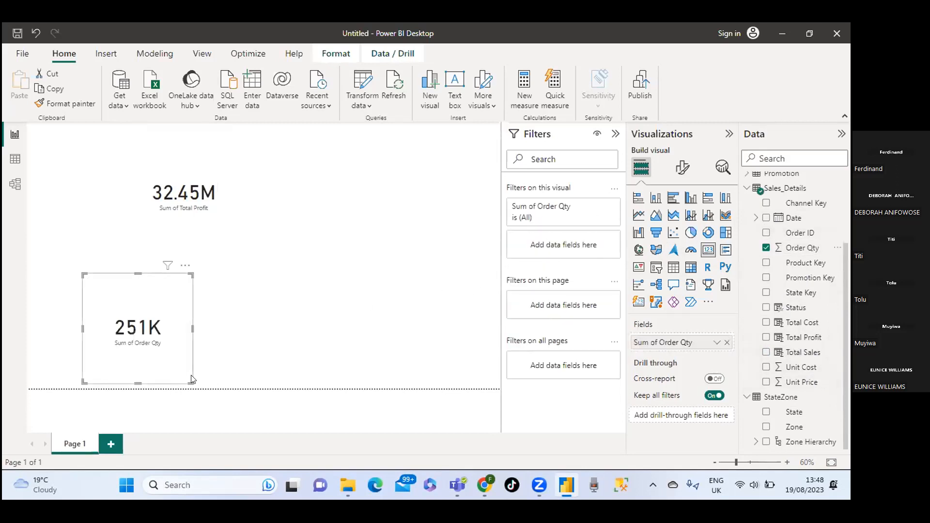
pyautogui.moveTo(192, 382); pyautogui.dragTo(85, 189)
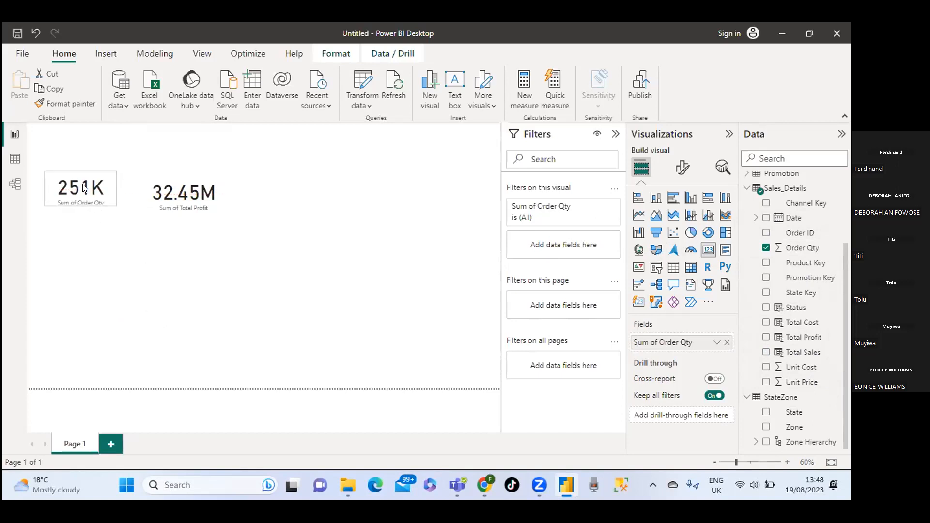
# Resize the Total Profit card, then place the Order Qty card at the page's left edge and Total Profit far to its right in one row.
pyautogui.click(177, 198)
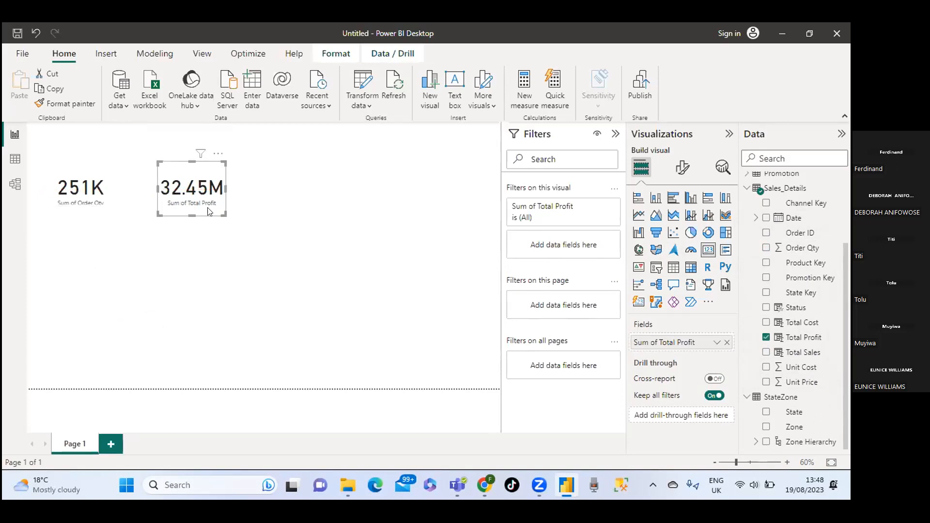
pyautogui.moveTo(225, 215)
pyautogui.mouseDown()
pyautogui.moveTo(212, 207)
pyautogui.moveTo(241, 218)
pyautogui.mouseUp()
pyautogui.moveTo(157, 159); pyautogui.dragTo(187, 194)
pyautogui.click(205, 266)
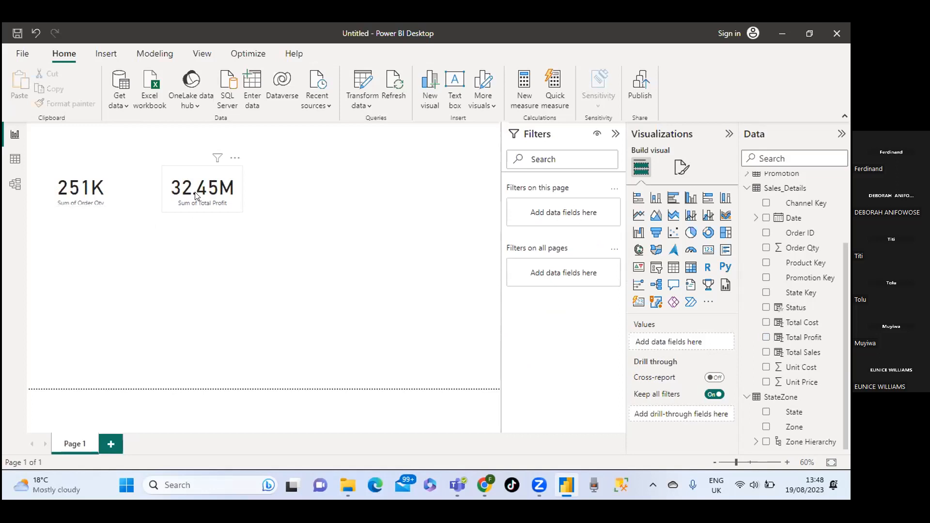
pyautogui.moveTo(83, 190); pyautogui.dragTo(66, 173)
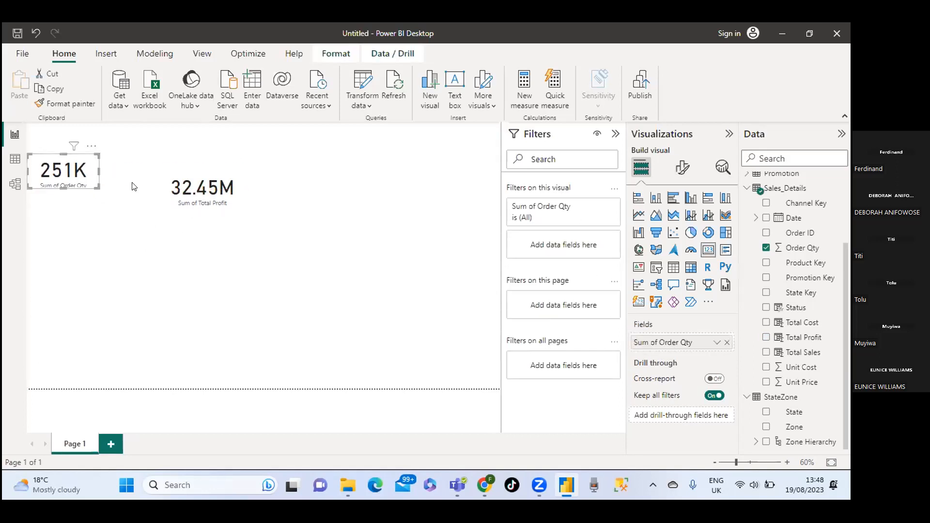
pyautogui.moveTo(202, 189); pyautogui.dragTo(457, 178)
pyautogui.click(258, 248)
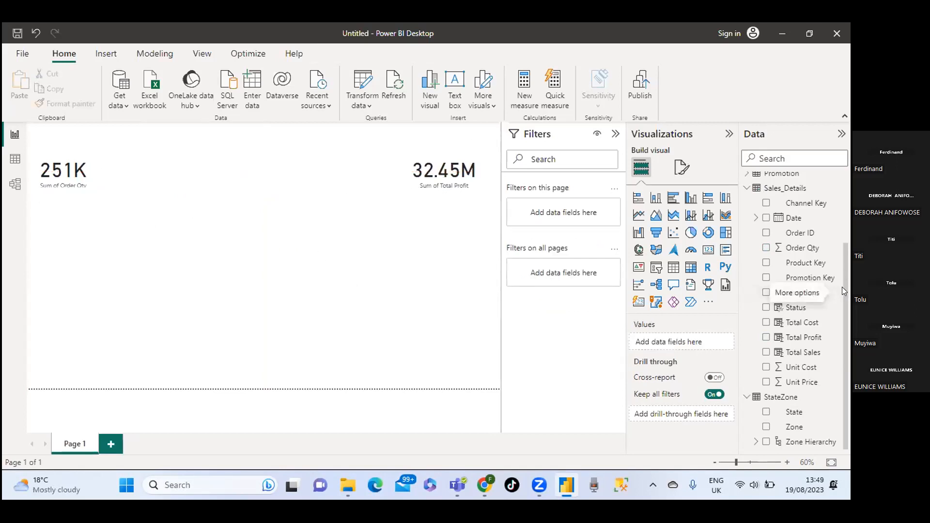
# Add a clustered column chart of Total Sales by Product Category Hierarchy.
pyautogui.moveTo(846, 285); pyautogui.dragTo(849, 212)
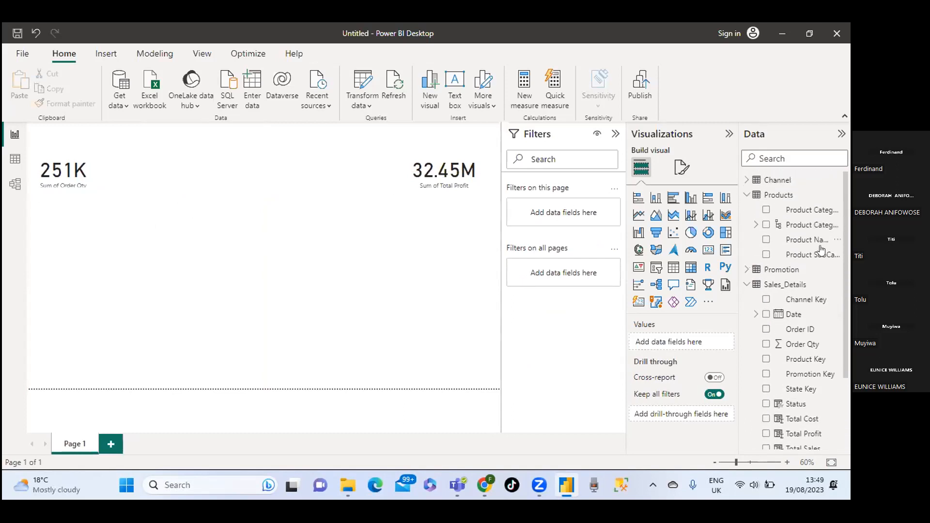
pyautogui.click(756, 226)
pyautogui.click(756, 226)
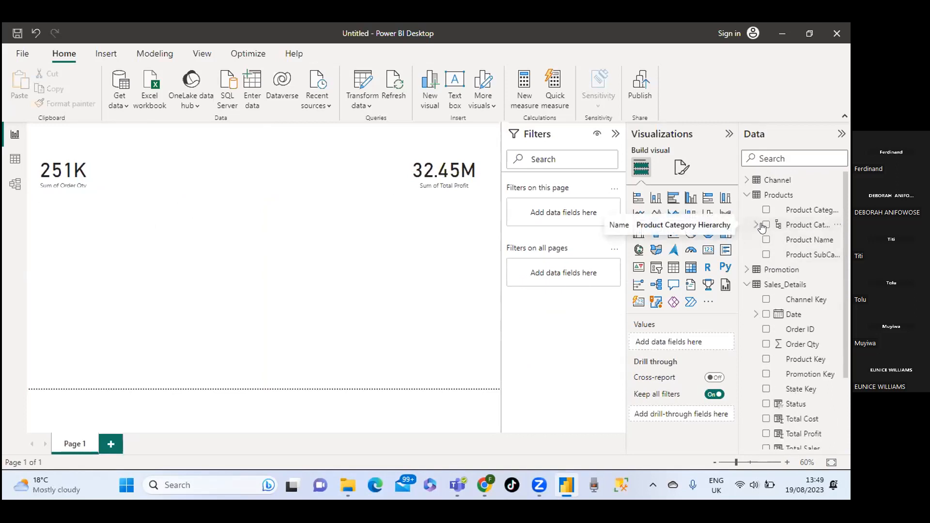
pyautogui.click(686, 198)
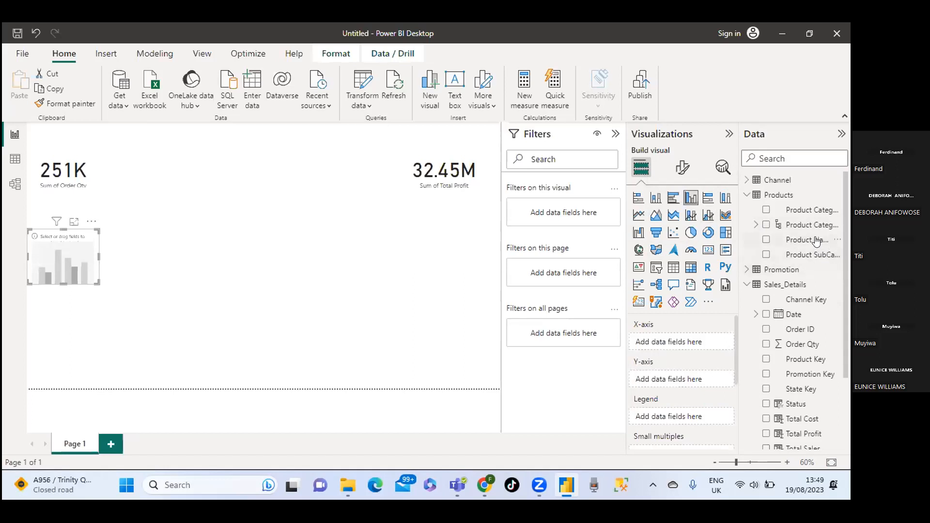
pyautogui.click(766, 225)
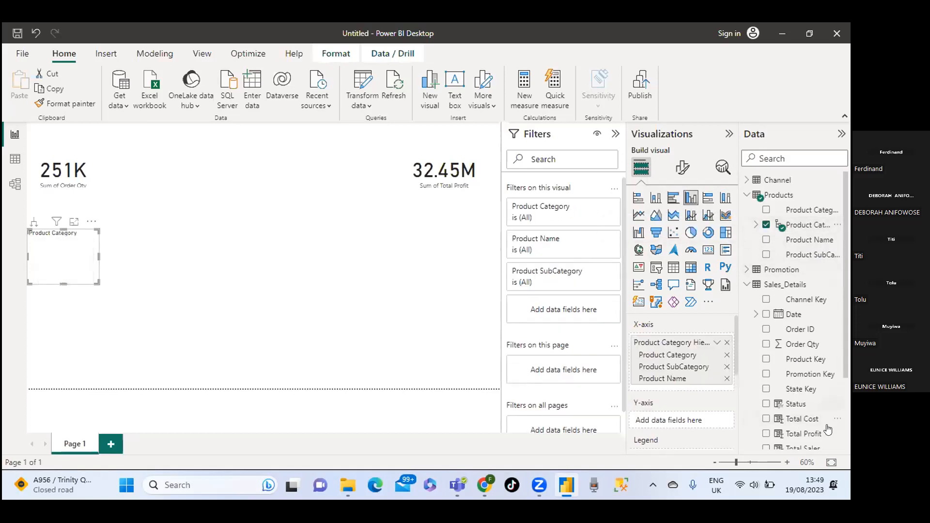
pyautogui.moveTo(842, 350); pyautogui.dragTo(843, 381)
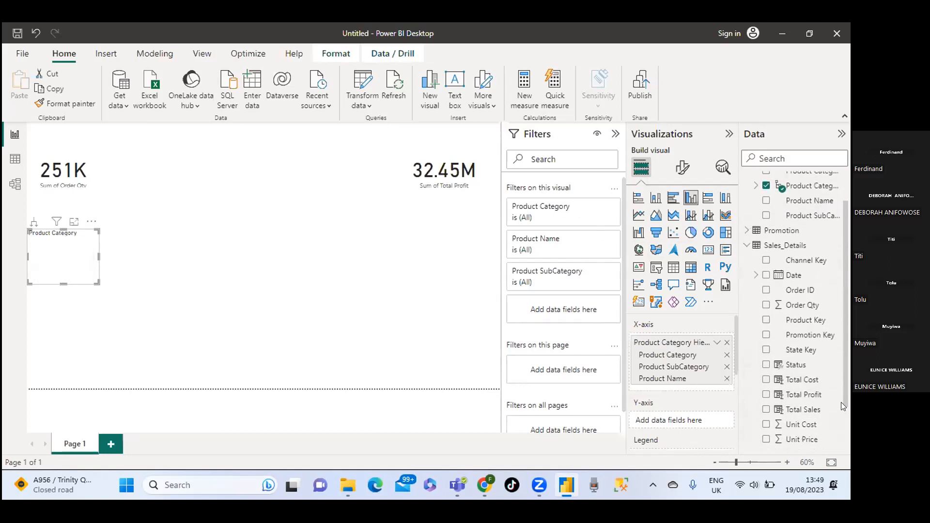
pyautogui.click(766, 409)
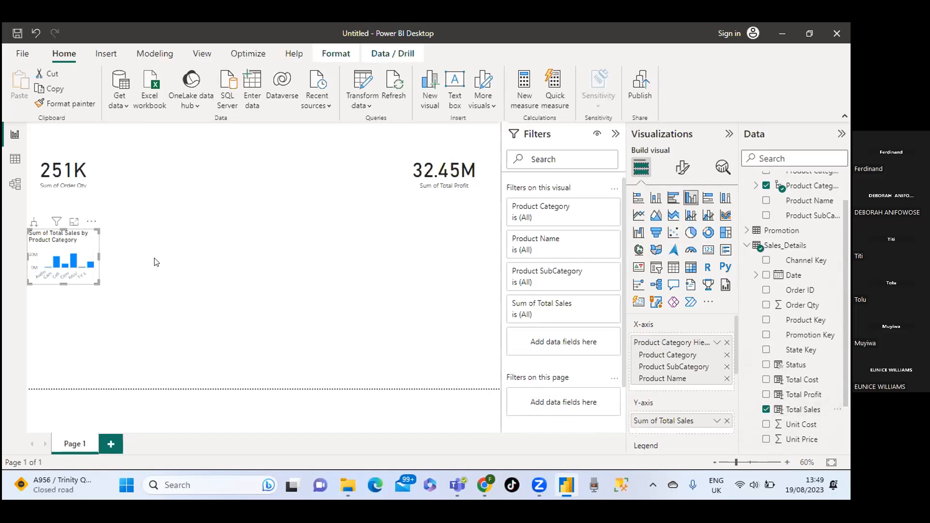
# Enlarge the Total Sales column chart in width and height so it fills the area below the Order Qty card.
pyautogui.moveTo(98, 257); pyautogui.dragTo(224, 295)
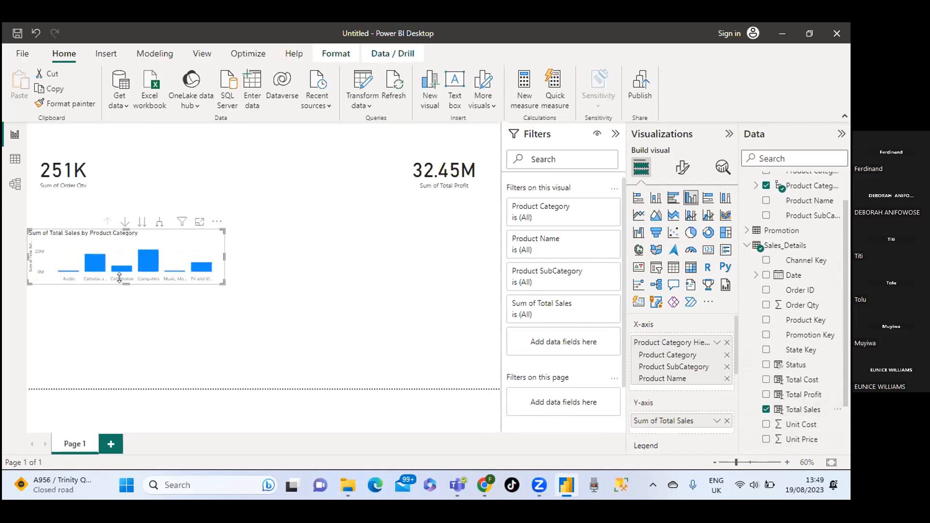
pyautogui.moveTo(124, 284); pyautogui.dragTo(113, 351)
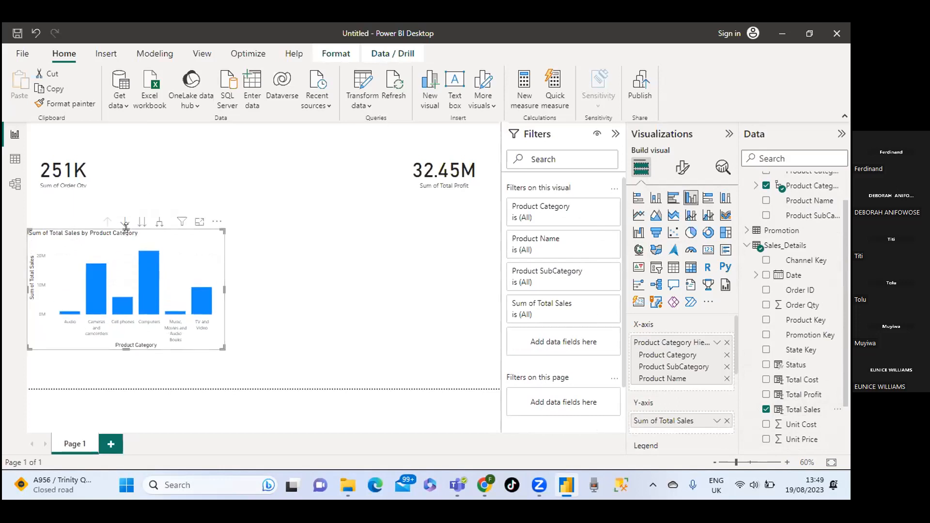
pyautogui.moveTo(126, 227); pyautogui.dragTo(137, 200)
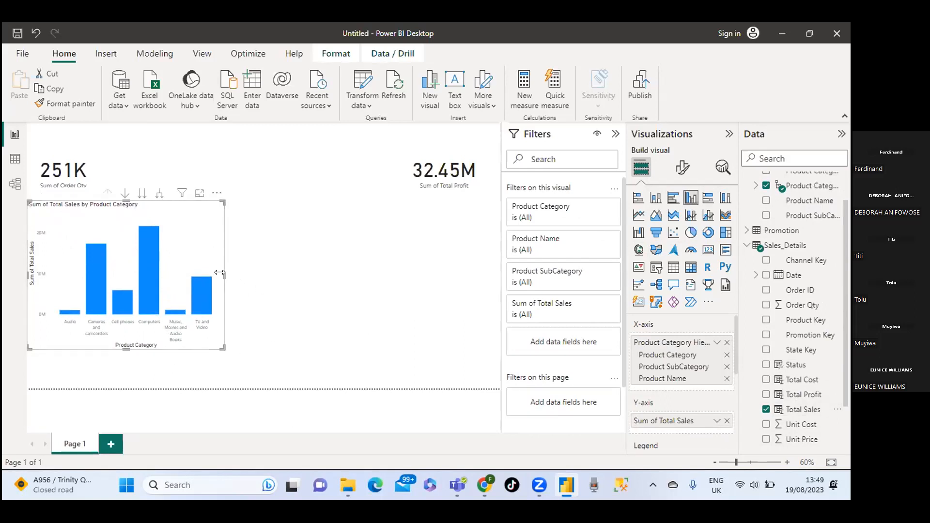
pyautogui.moveTo(224, 277); pyautogui.dragTo(290, 277)
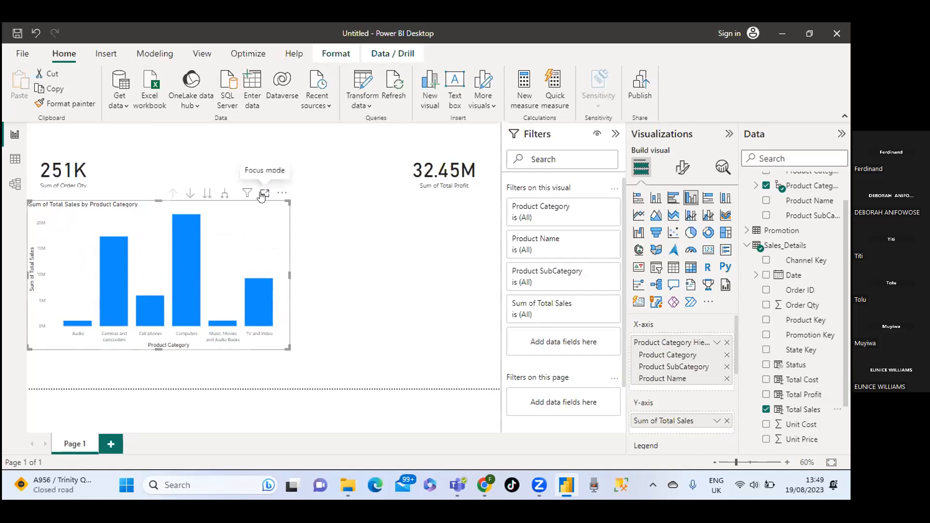
# Show the Total Sales chart in focus mode and drill down from the Computers category to its subcategories.
pyautogui.click(264, 194)
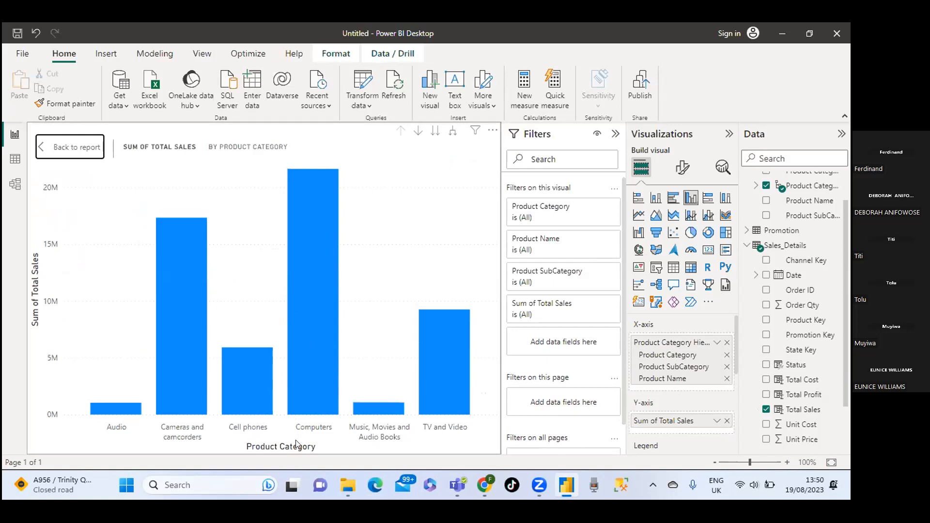
pyautogui.click(312, 188)
pyautogui.rightClick(313, 189)
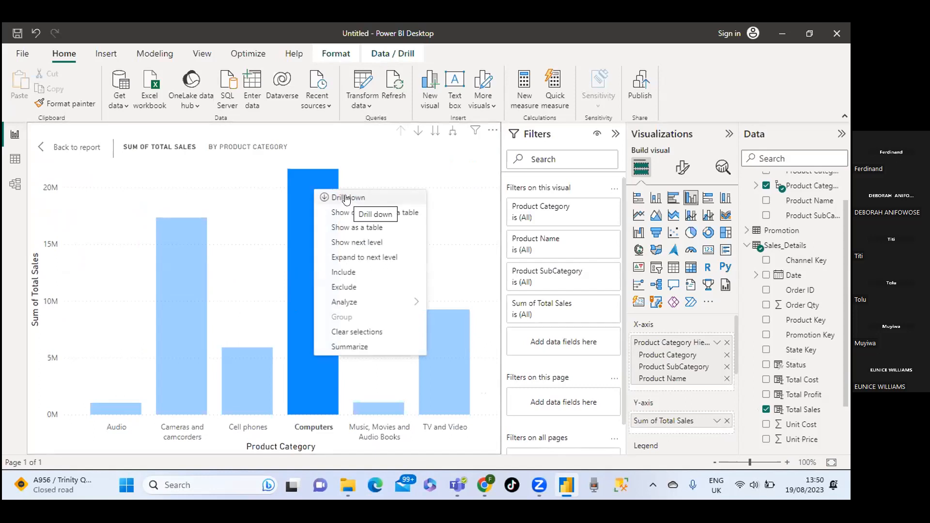
pyautogui.click(335, 197)
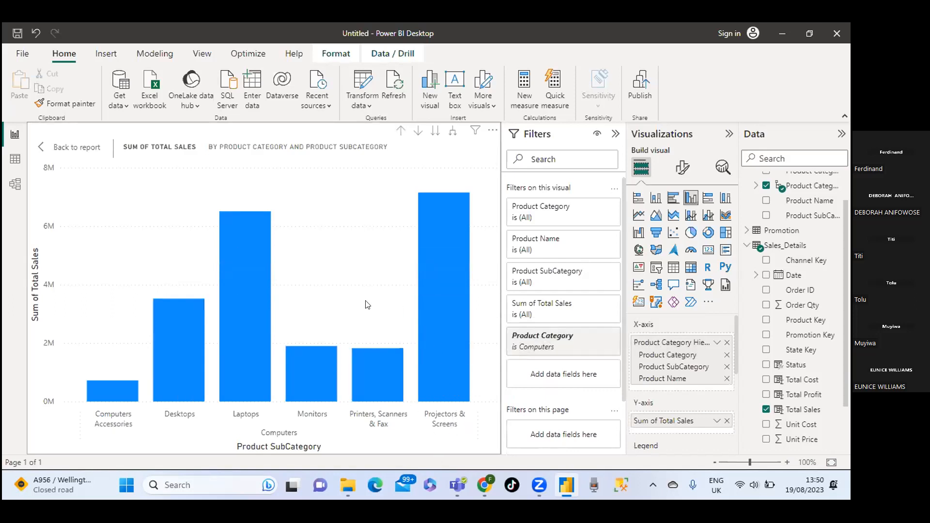
# Drill down from the Projectors & Screens subcategory to product names and examine the Total Sales columns across the whole range.
pyautogui.moveTo(426, 252)
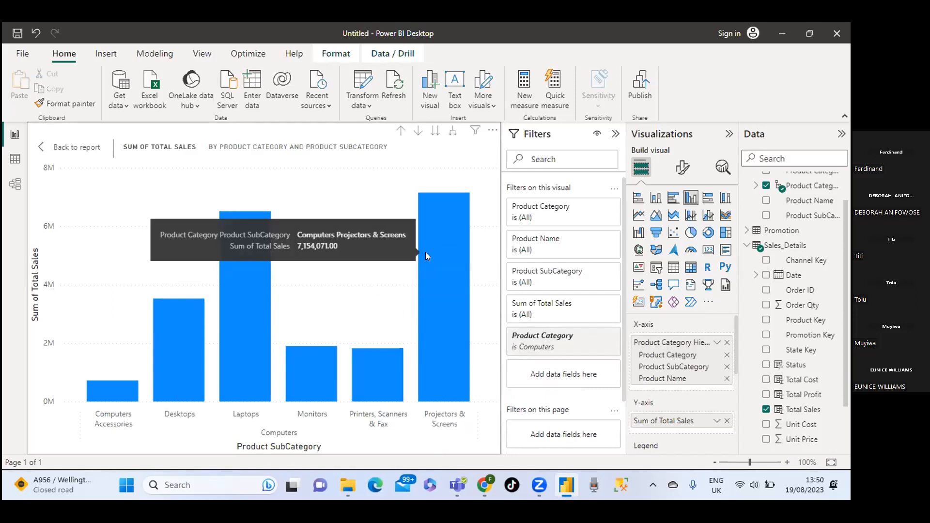
pyautogui.rightClick(443, 233)
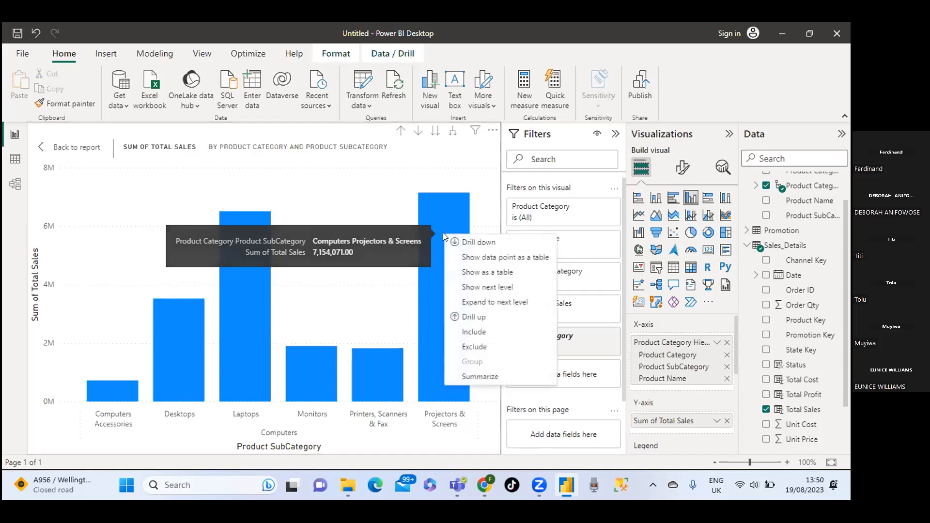
pyautogui.click(479, 243)
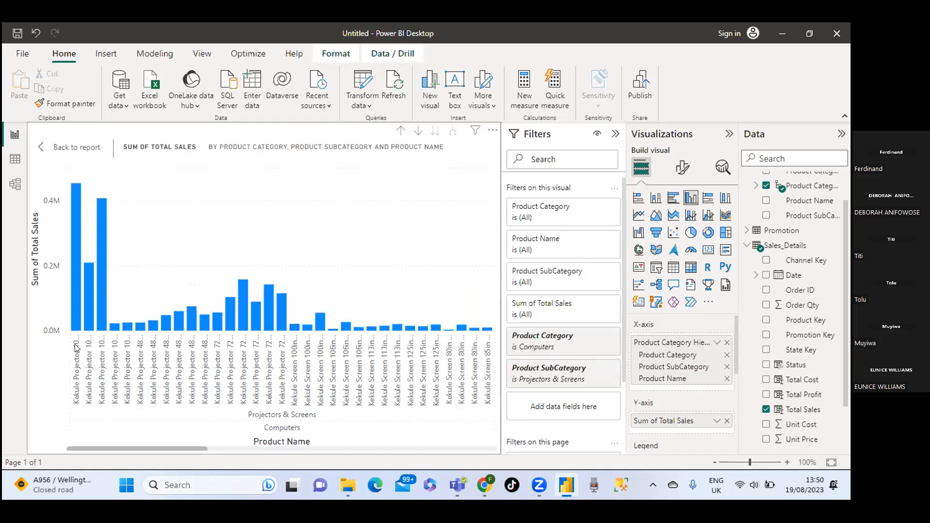
pyautogui.moveTo(75, 189)
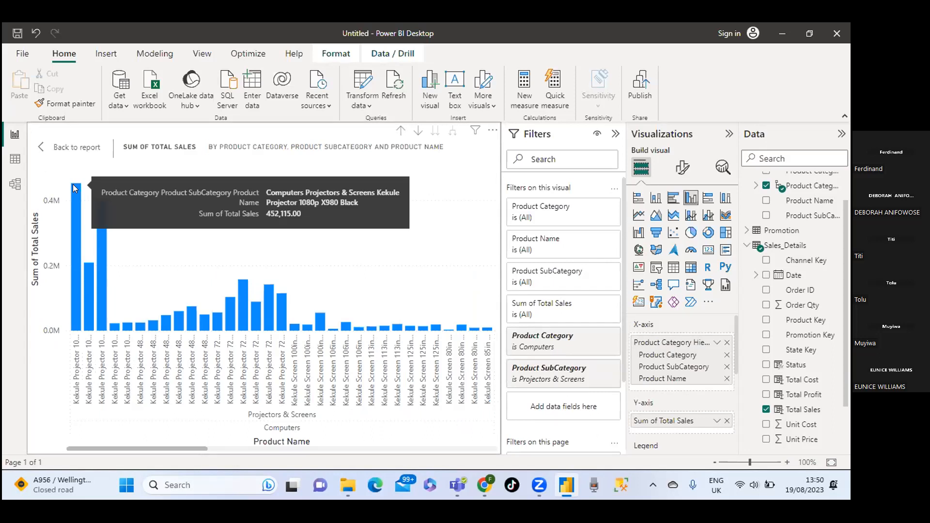
pyautogui.moveTo(216, 451); pyautogui.dragTo(492, 462)
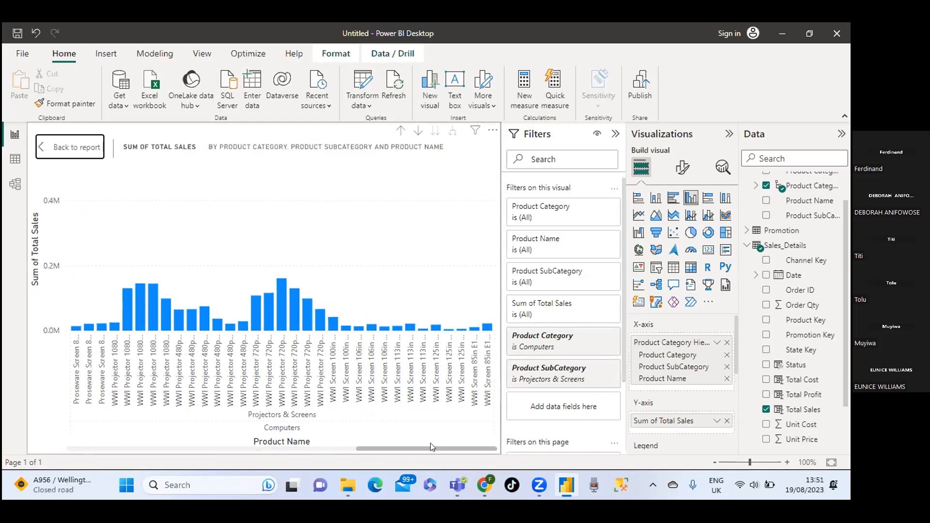
pyautogui.moveTo(414, 450); pyautogui.dragTo(99, 447)
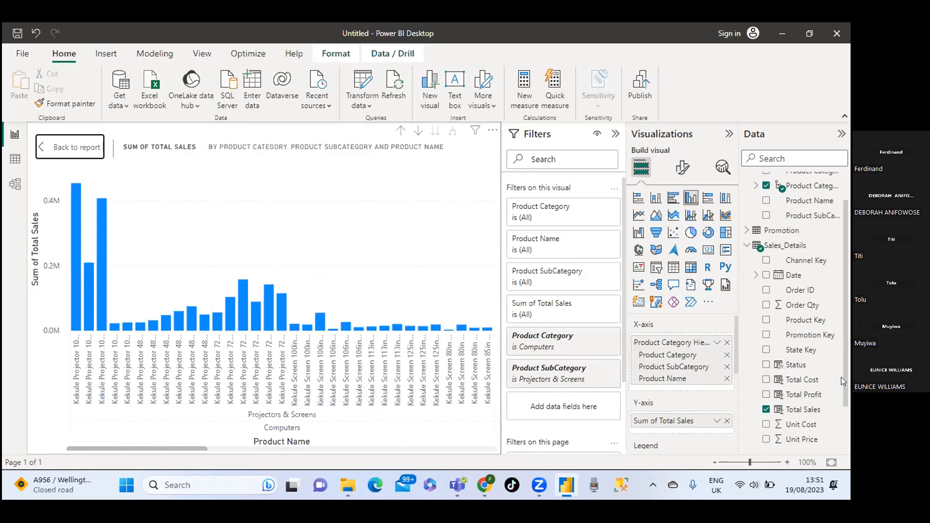
# Add Zone and State from the StateZone table below the Product Category Hierarchy on the Total Sales chart's X-axis.
pyautogui.moveTo(841, 380); pyautogui.dragTo(841, 437)
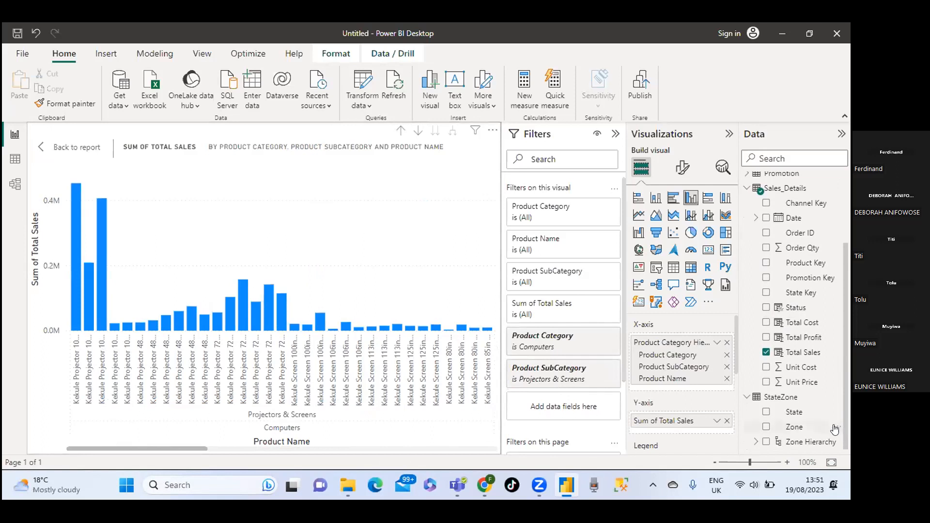
pyautogui.moveTo(788, 428); pyautogui.dragTo(679, 378)
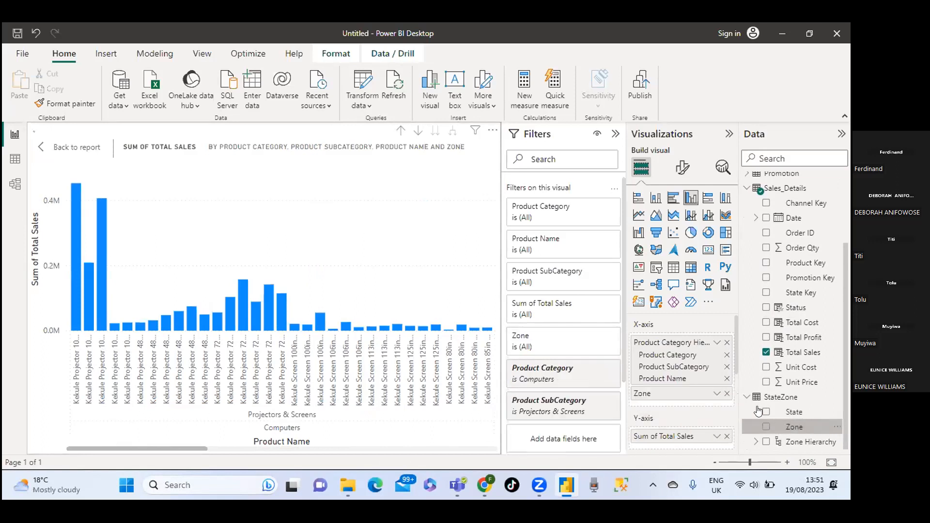
pyautogui.moveTo(796, 415); pyautogui.dragTo(688, 411)
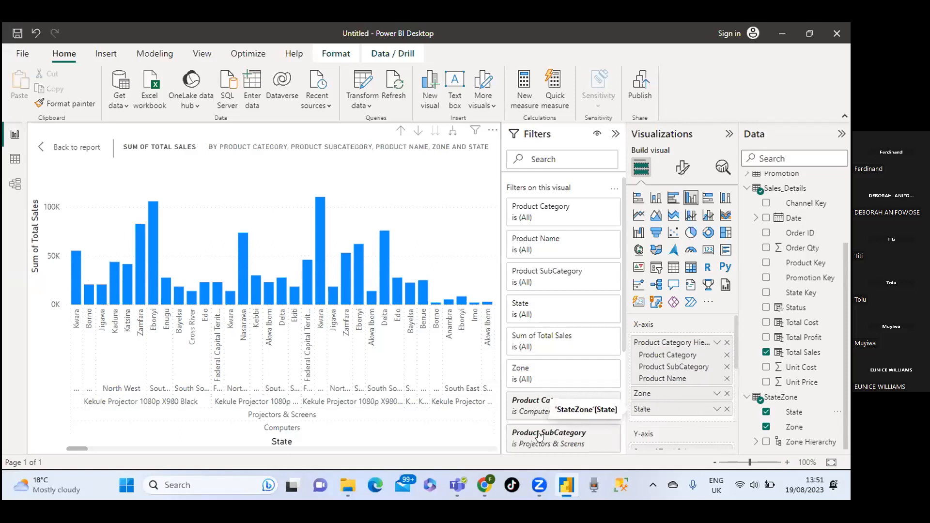
# Drill the Total Sales chart back up to the product category level.
pyautogui.click(399, 130)
pyautogui.click(398, 130)
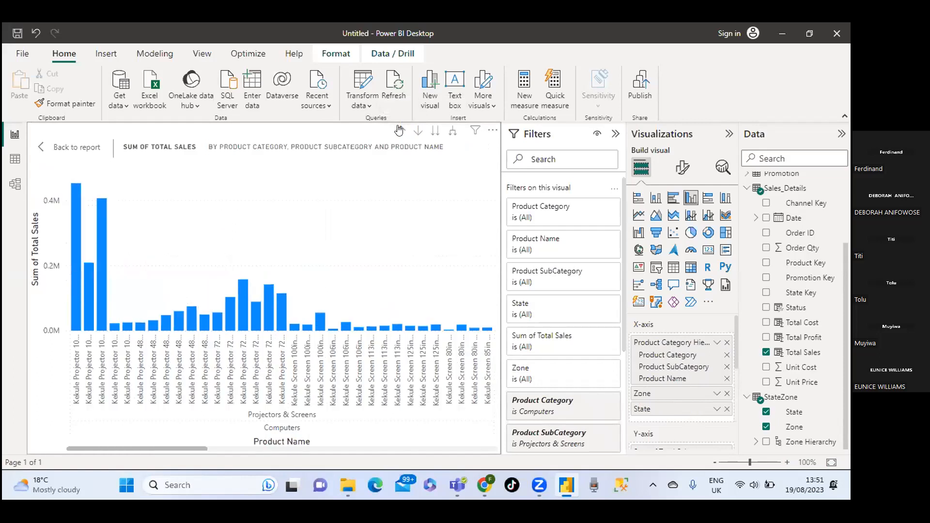
pyautogui.click(399, 130)
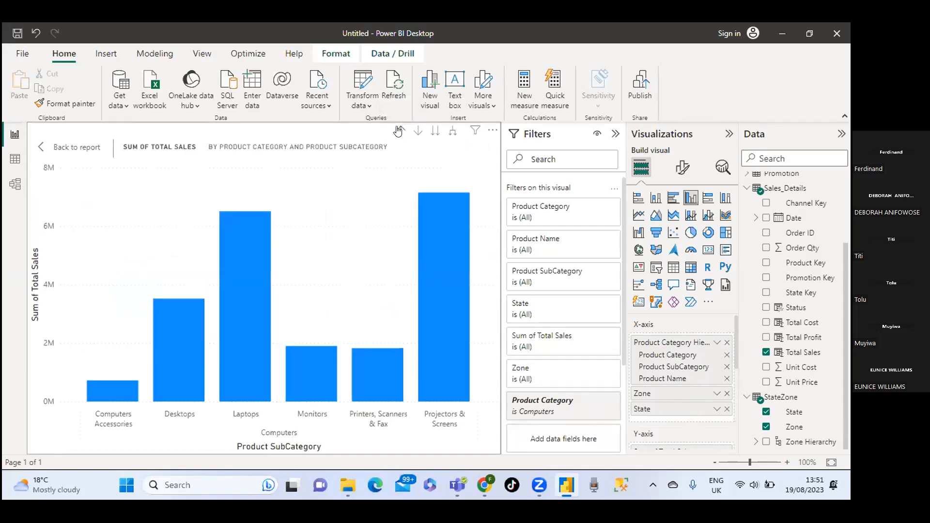
pyautogui.click(399, 130)
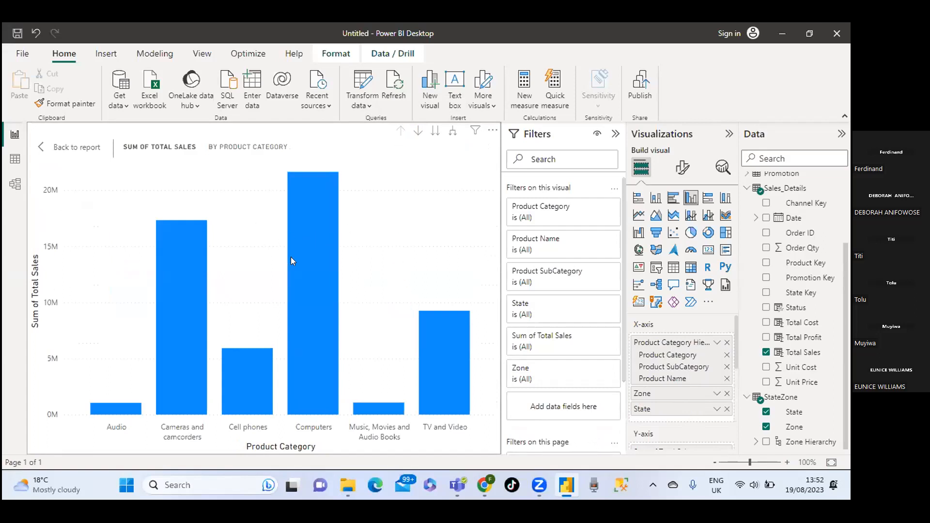
# Drill down from Computers to its subcategories, and from Projectors & Screens to its product names.
pyautogui.moveTo(292, 257)
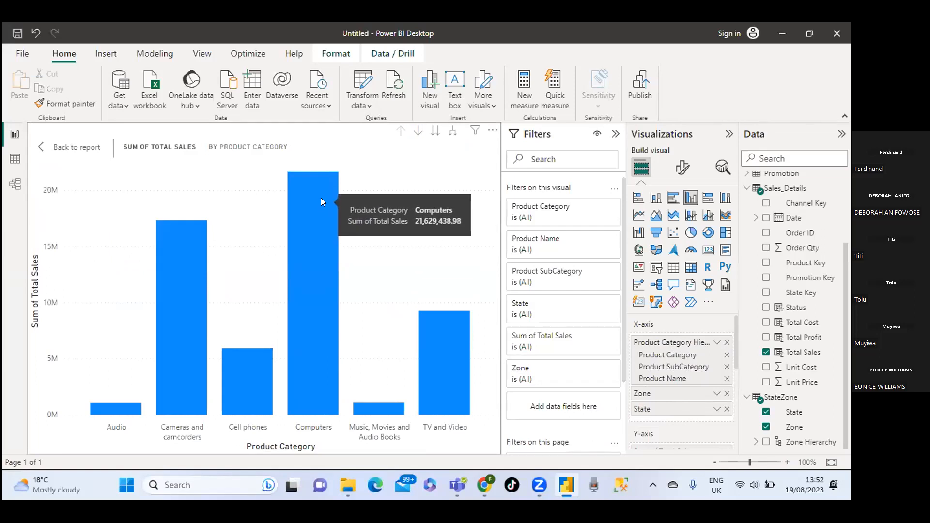
pyautogui.rightClick(319, 223)
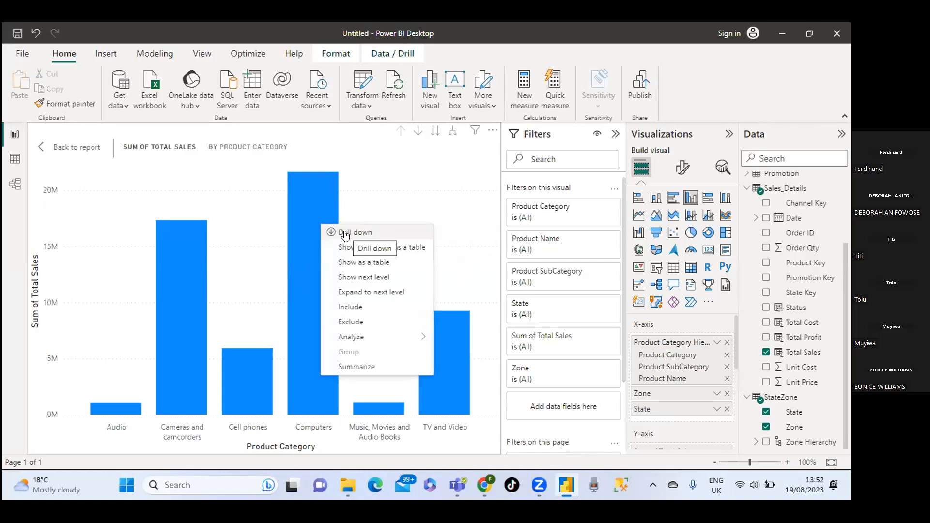
pyautogui.click(345, 233)
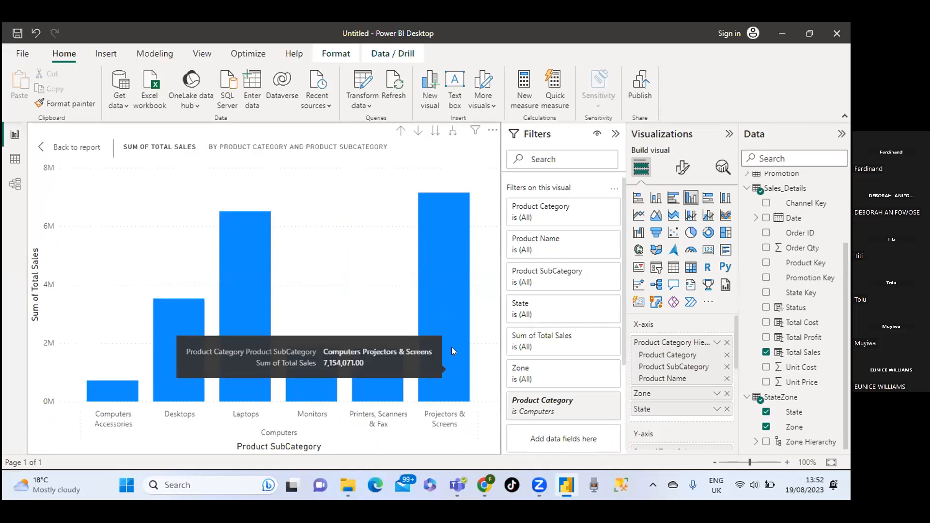
pyautogui.moveTo(257, 277)
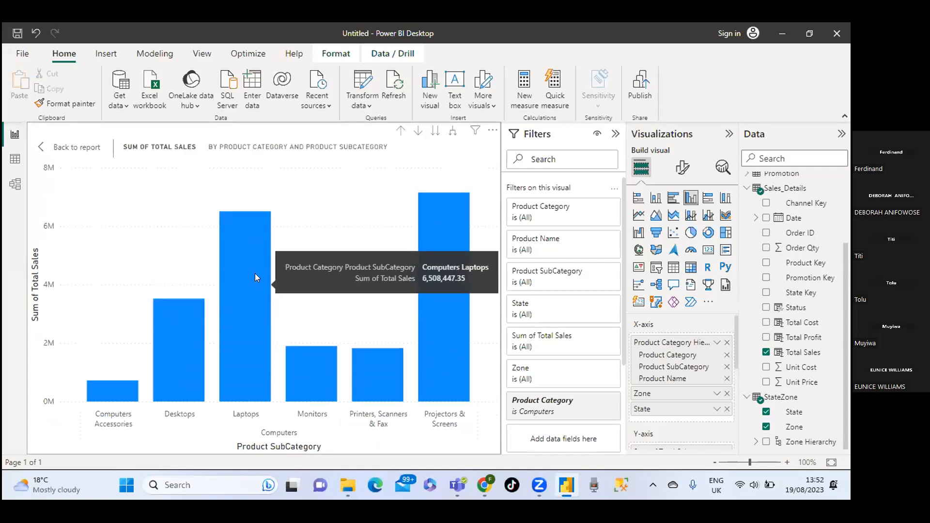
pyautogui.rightClick(440, 211)
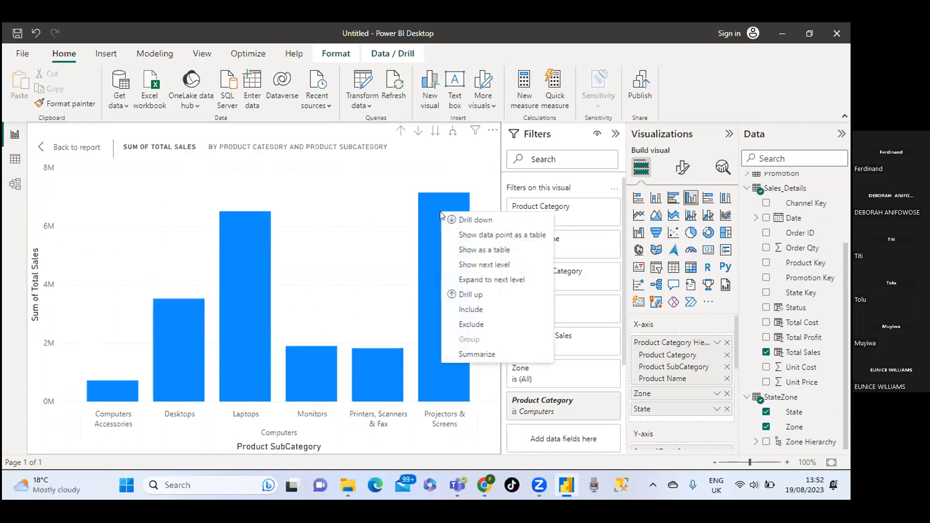
pyautogui.click(476, 221)
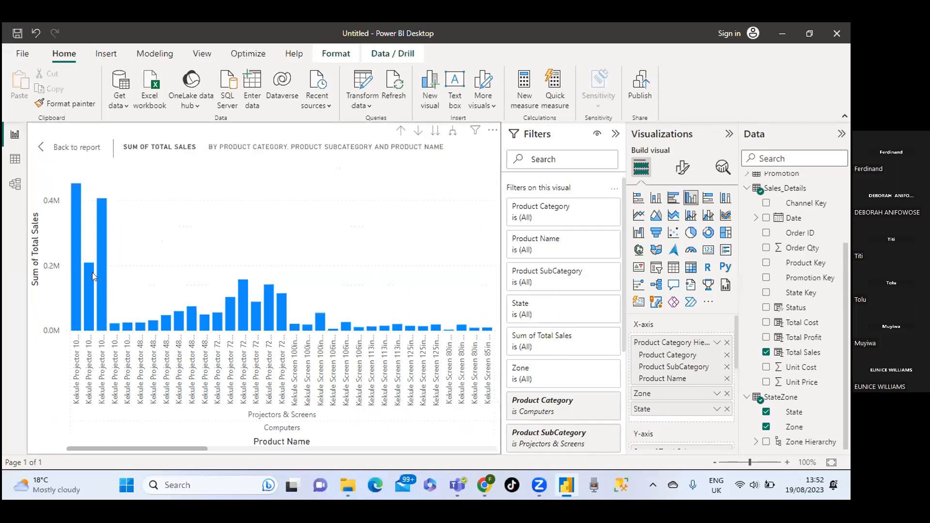
# Drill down from the Kekule Projector 1080p X980 Black column to zones, and from North West to its states.
pyautogui.moveTo(77, 216)
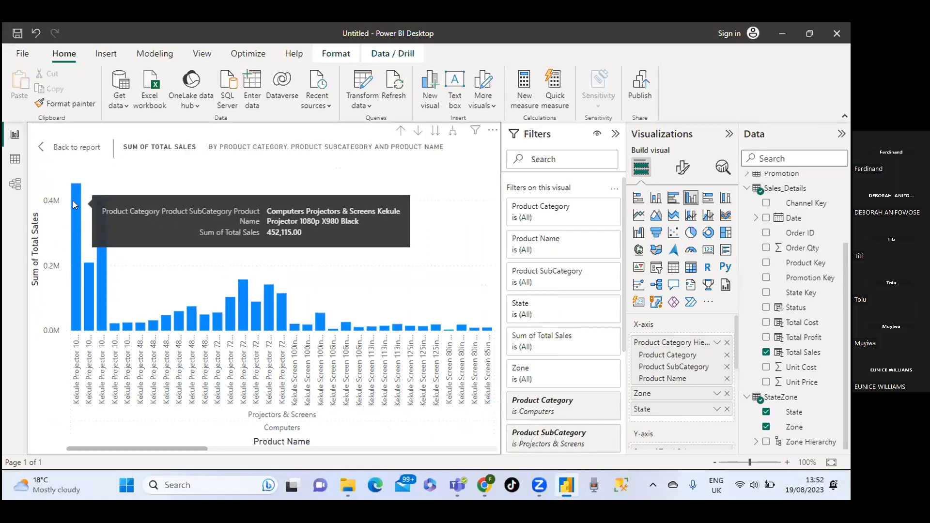
pyautogui.rightClick(74, 193)
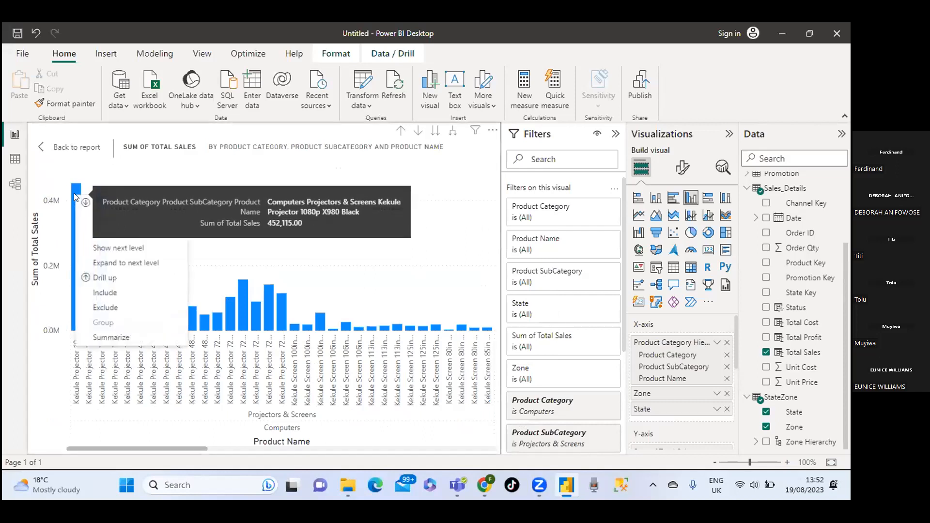
pyautogui.click(125, 207)
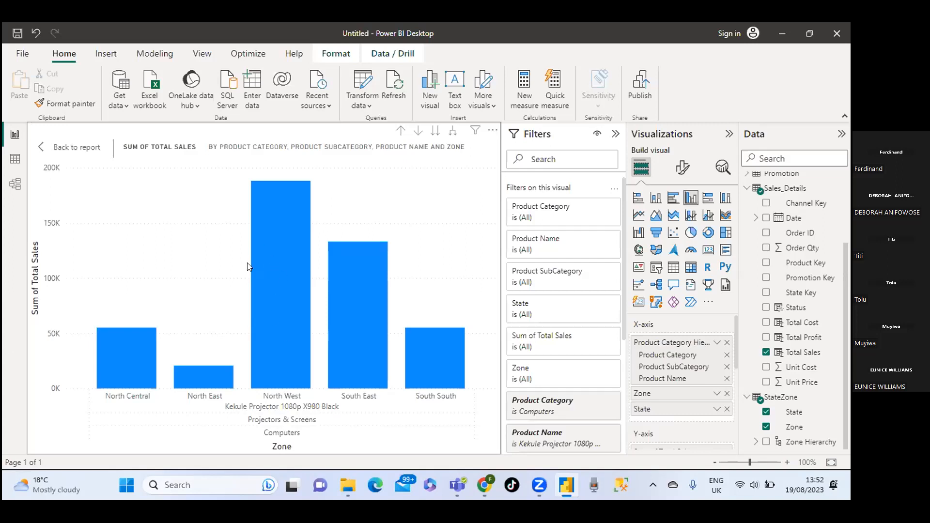
pyautogui.rightClick(275, 240)
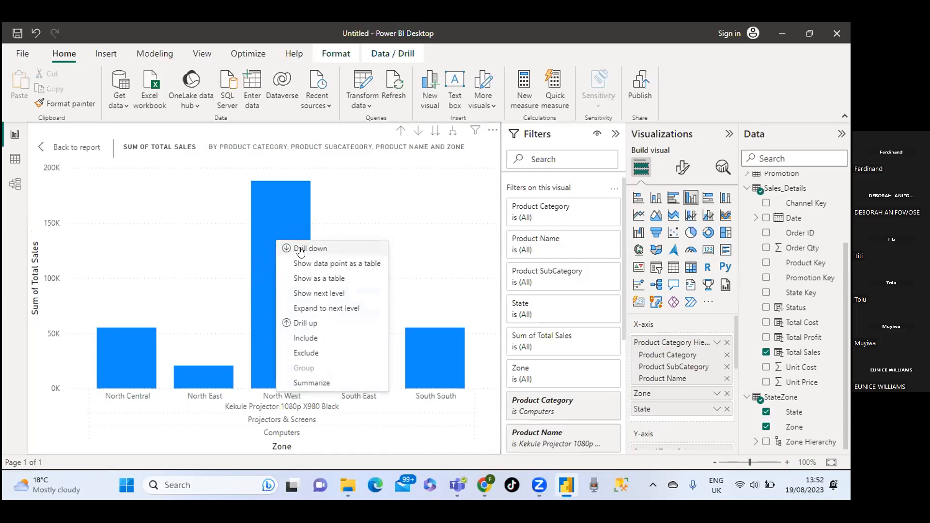
pyautogui.click(300, 248)
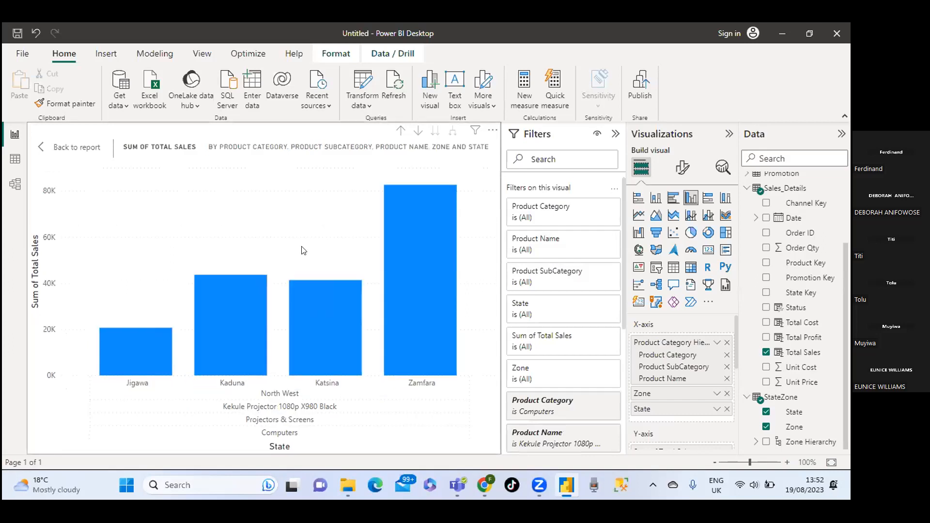
pyautogui.moveTo(422, 276)
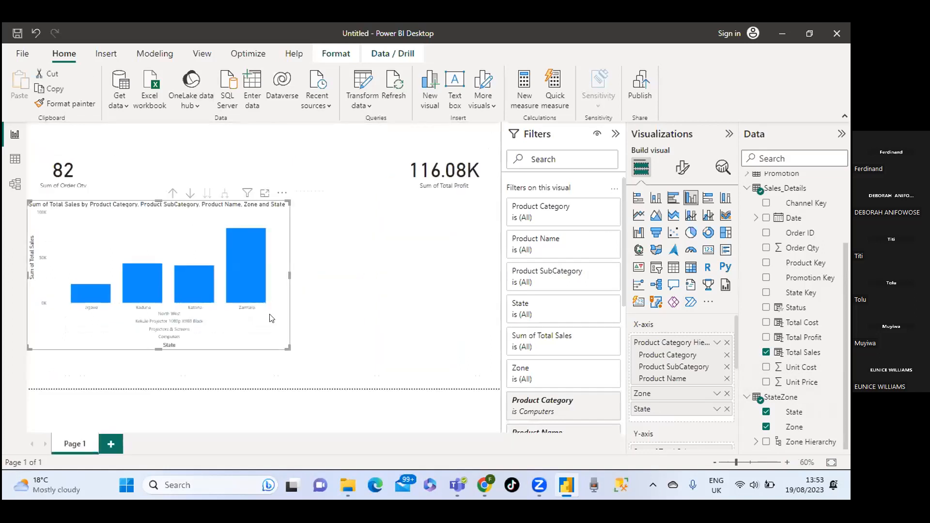
# Shrink the Total Sales column chart on the report page and place it just beneath the Order Qty card.
pyautogui.moveTo(288, 348); pyautogui.dragTo(204, 318)
pyautogui.moveTo(111, 224); pyautogui.dragTo(62, 217)
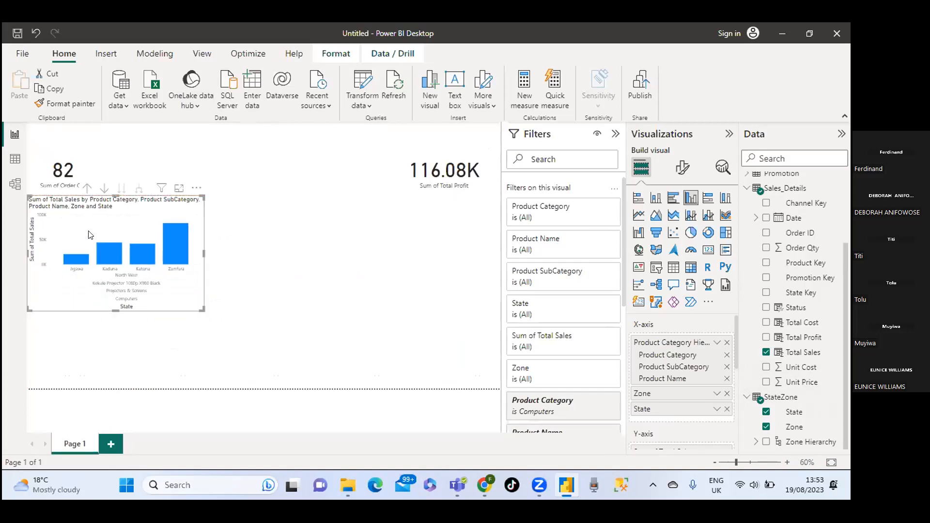
pyautogui.click(275, 313)
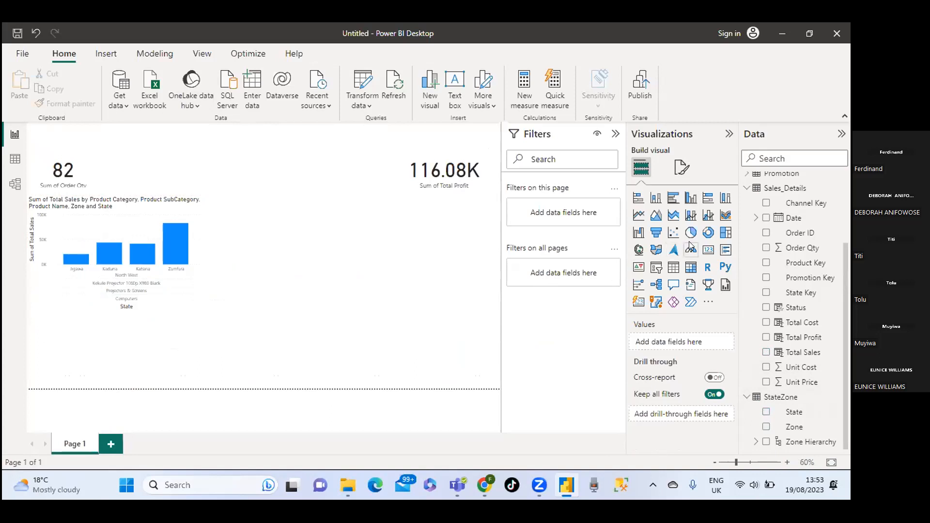
# Add a donut chart of Total Profit beside the column chart and make it taller.
pyautogui.click(709, 233)
pyautogui.moveTo(178, 321); pyautogui.dragTo(401, 211)
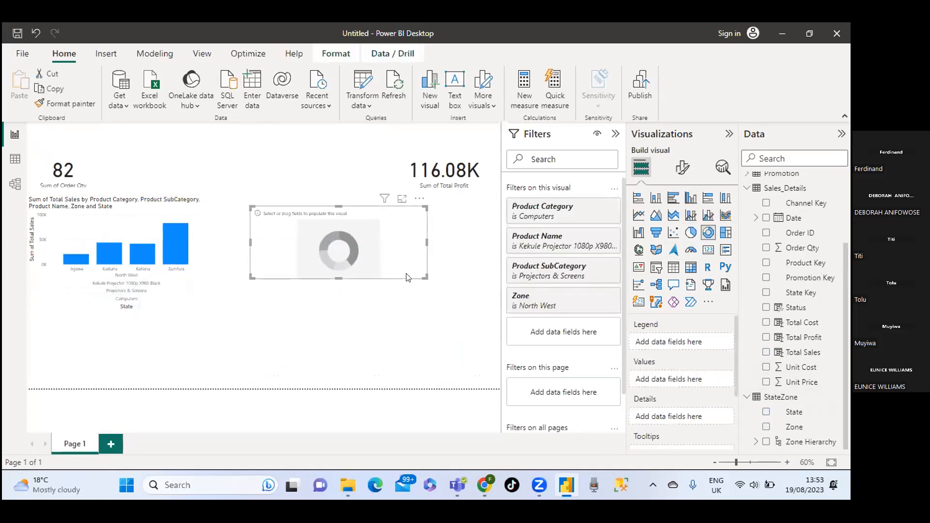
pyautogui.moveTo(423, 276); pyautogui.dragTo(430, 315)
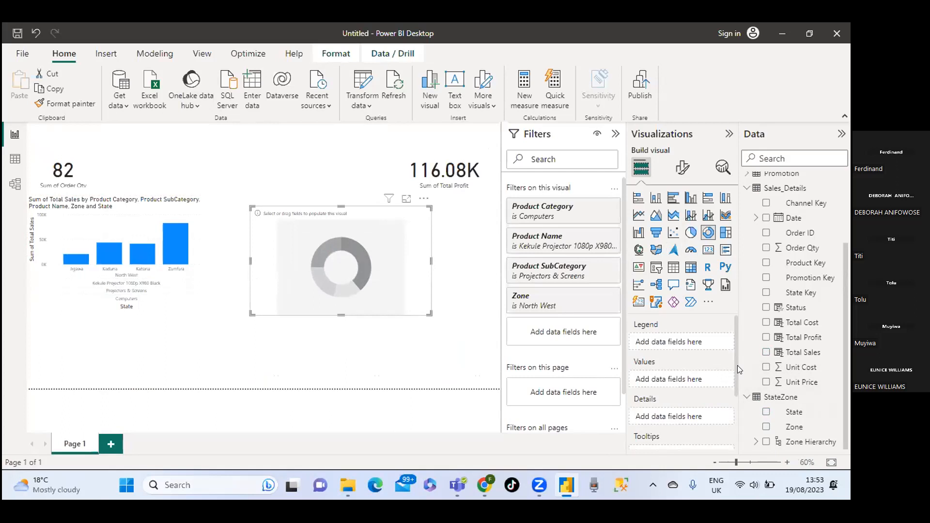
pyautogui.click(767, 338)
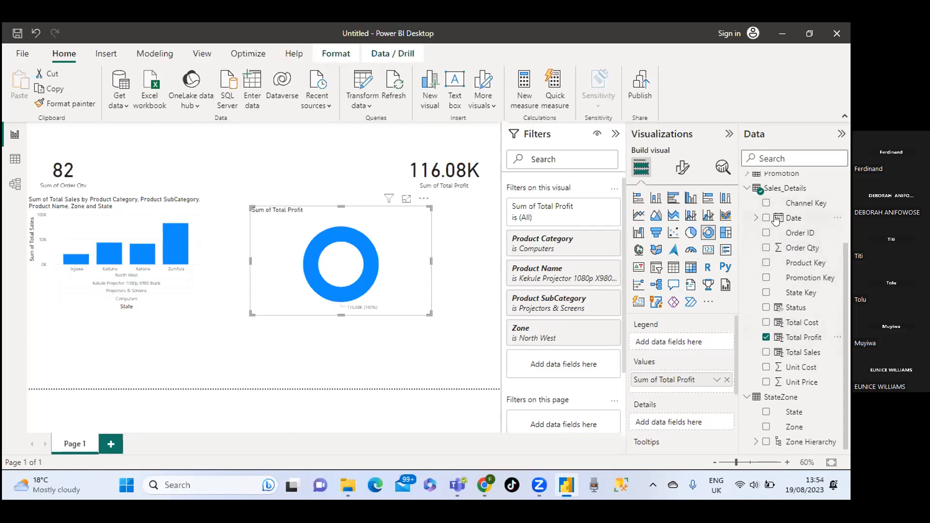
# Try Product Name and Product Category as the donut chart's legend, and settle on Product Category Hierarchy.
pyautogui.scroll(3, 817, 276)
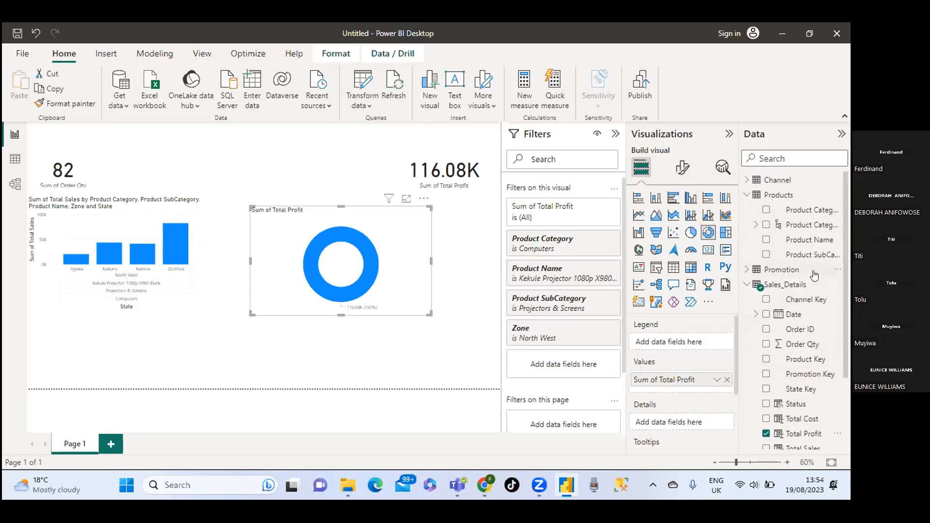
pyautogui.click(746, 195)
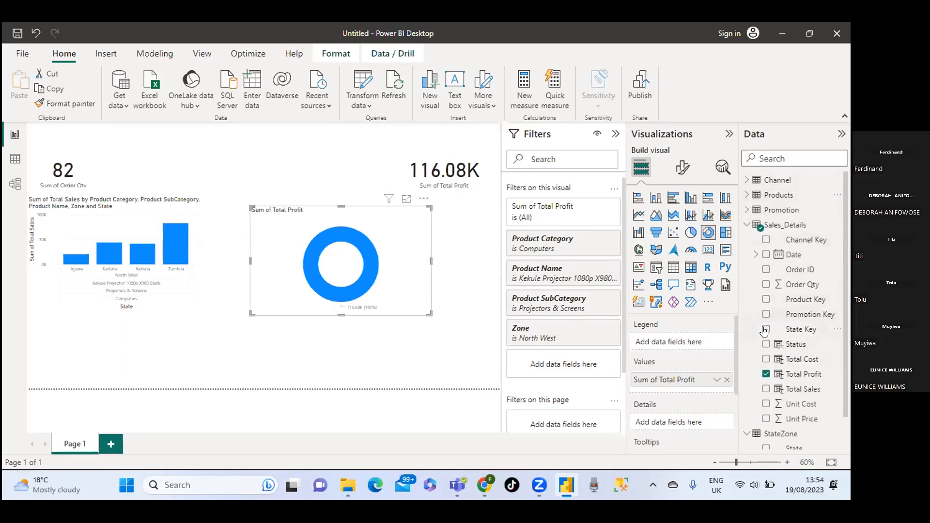
pyautogui.click(745, 195)
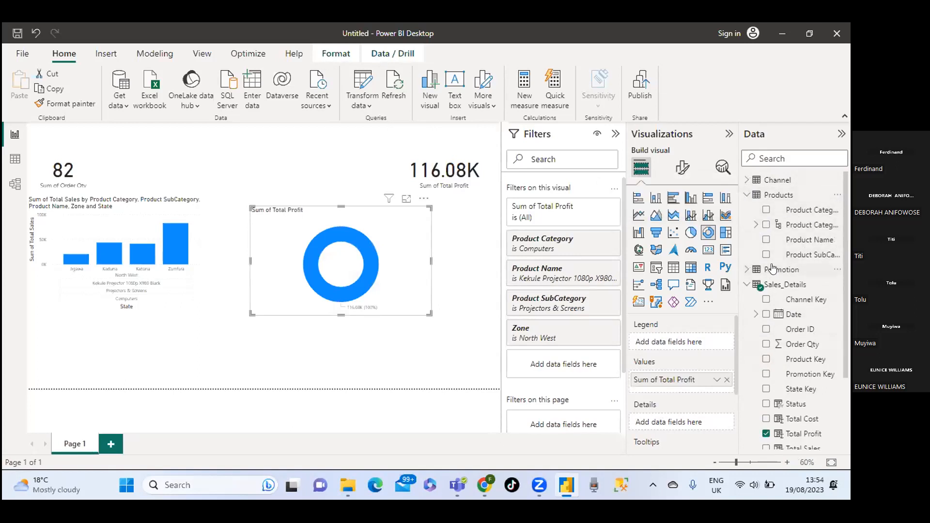
pyautogui.click(766, 240)
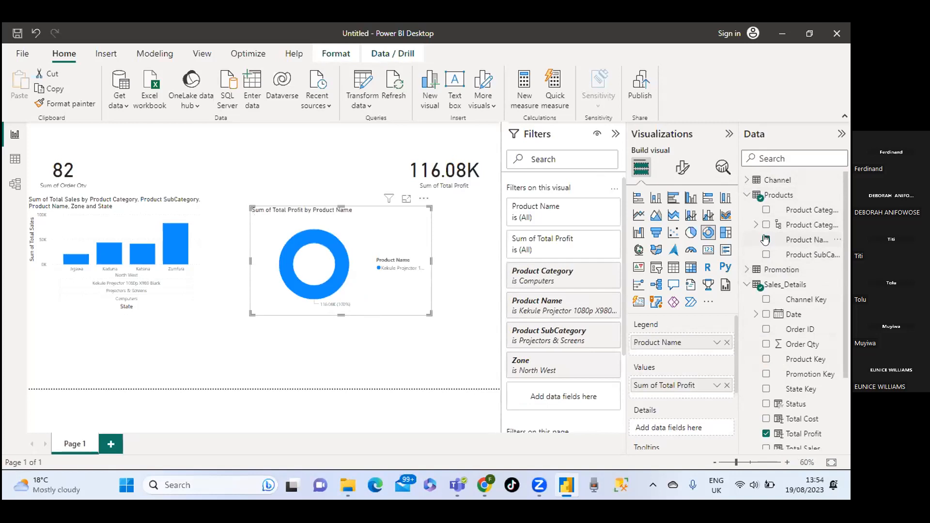
pyautogui.click(765, 239)
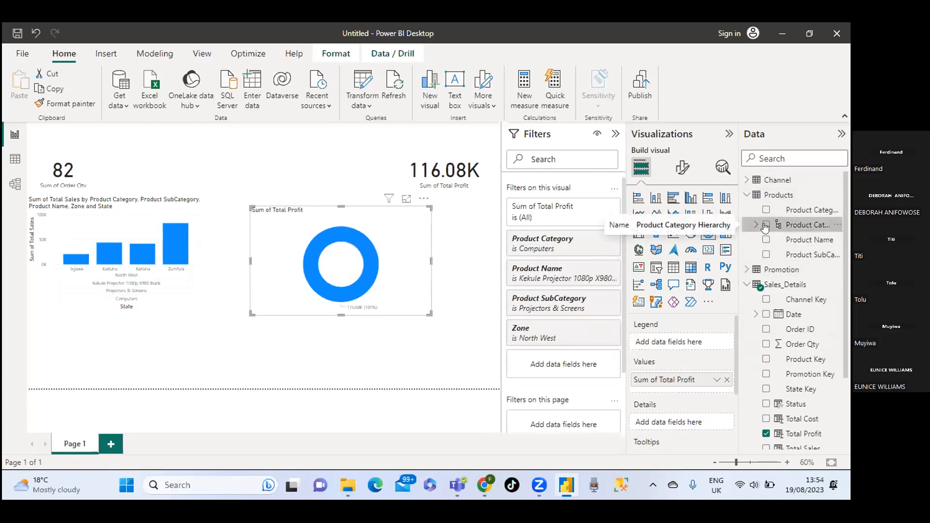
pyautogui.click(766, 226)
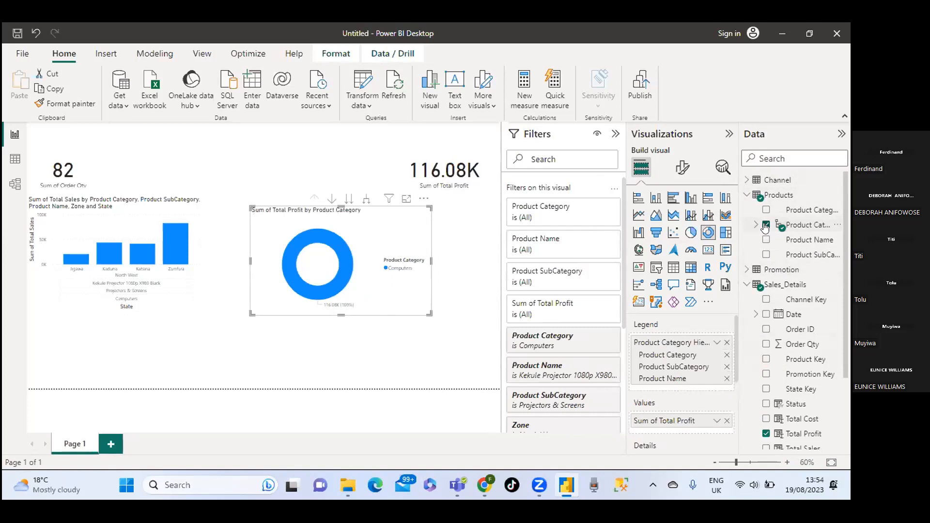
pyautogui.click(766, 225)
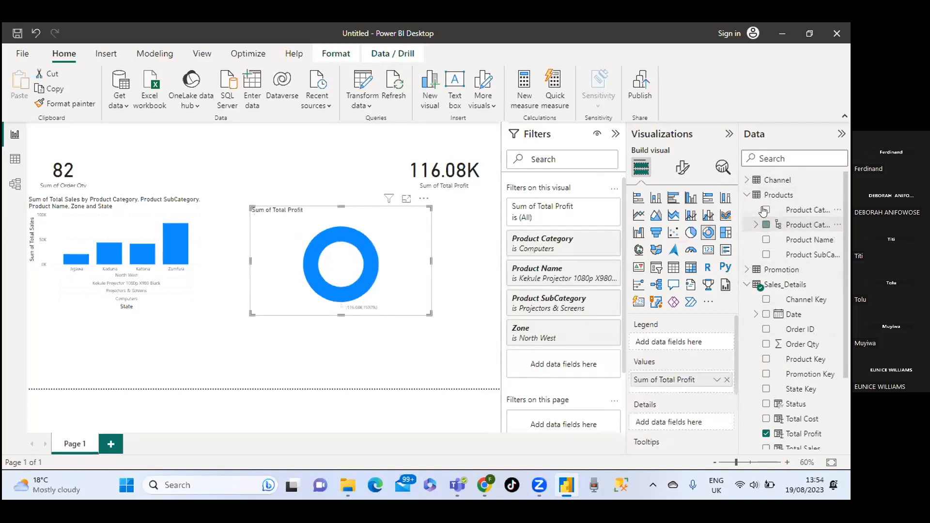
pyautogui.click(764, 210)
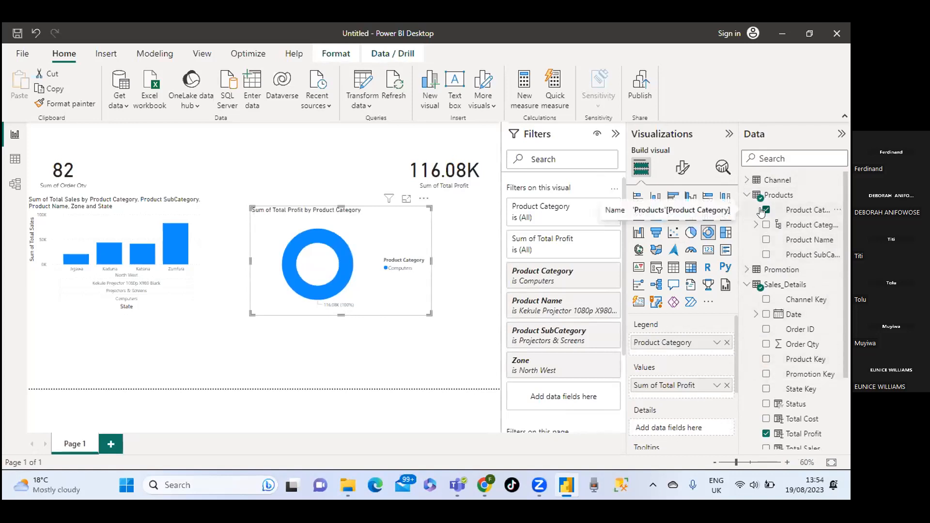
pyautogui.click(766, 225)
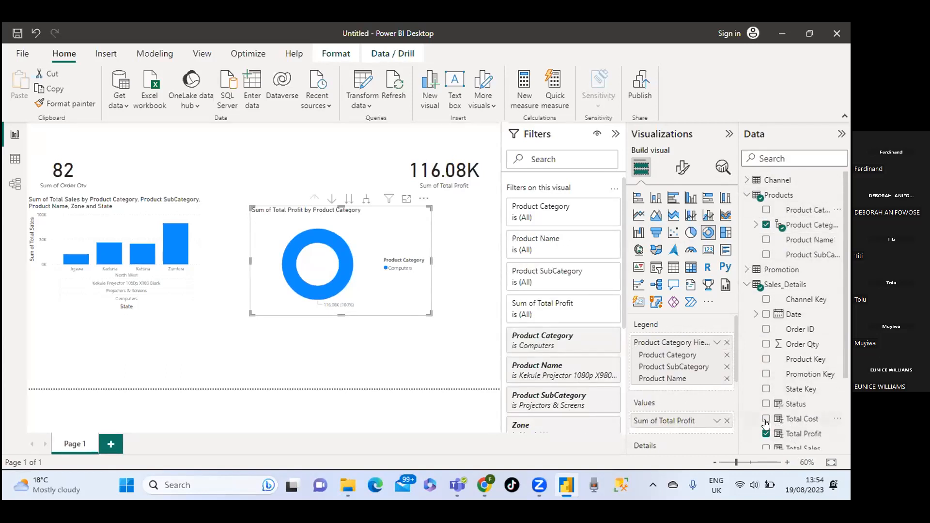
# Replace Total Profit with Total Sales as the donut chart's values.
pyautogui.moveTo(844, 357); pyautogui.dragTo(838, 394)
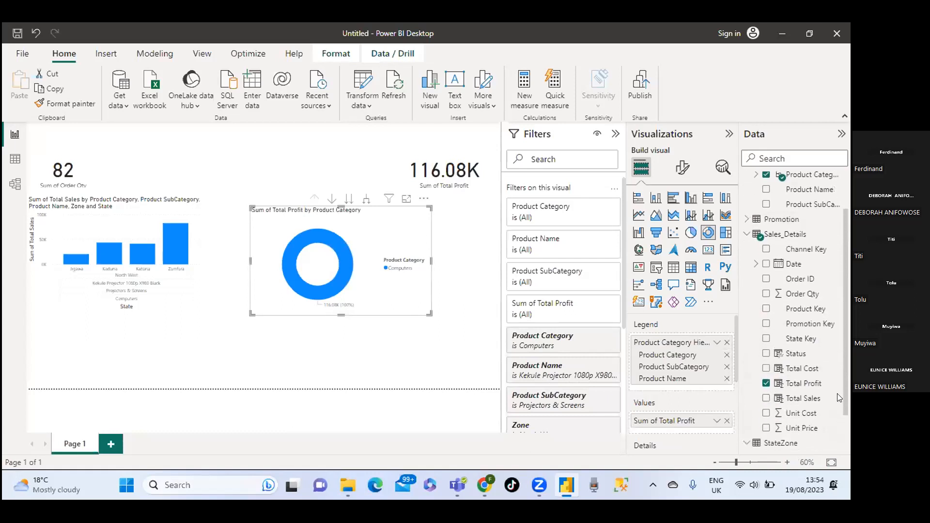
pyautogui.click(766, 384)
pyautogui.click(765, 399)
# Remove Total Sales from the donut chart's values.
pyautogui.moveTo(843, 370); pyautogui.dragTo(841, 423)
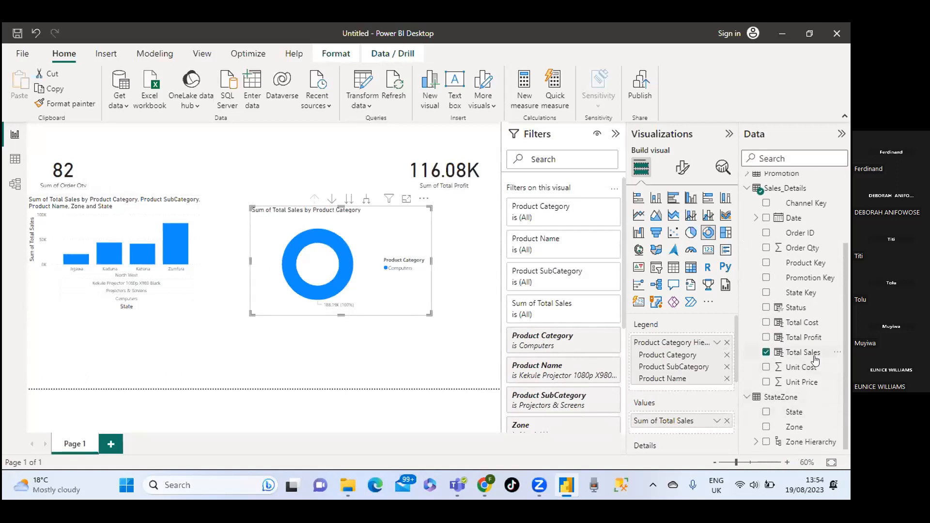
pyautogui.click(766, 353)
pyautogui.click(766, 353)
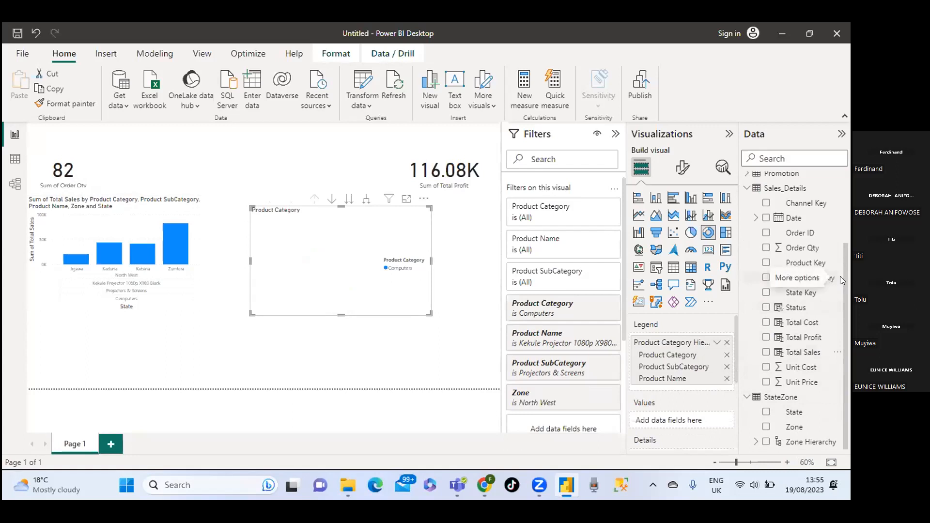
# Set the donut chart's values to Total Profit, try Product Name as its legend, and settle on Product Category Hierarchy.
pyautogui.moveTo(842, 276); pyautogui.dragTo(849, 255)
pyautogui.scroll(4, 804, 275)
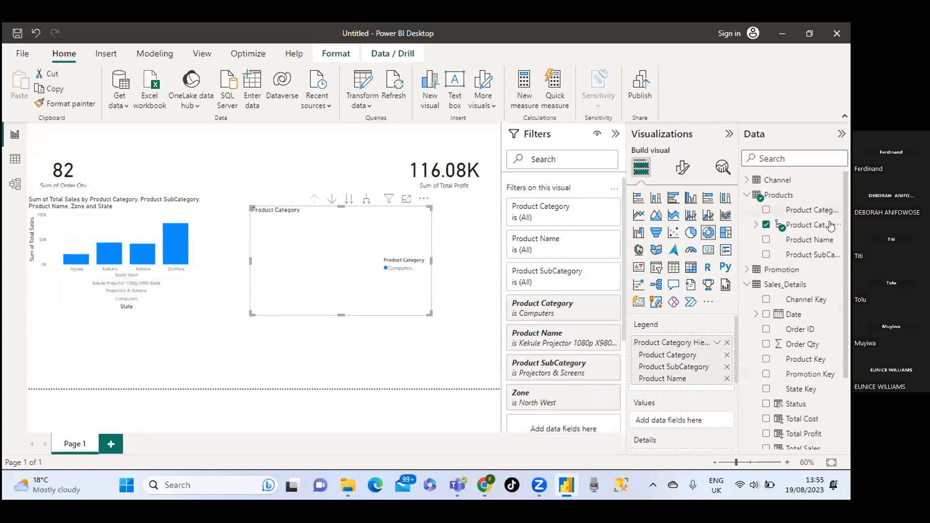
pyautogui.click(766, 240)
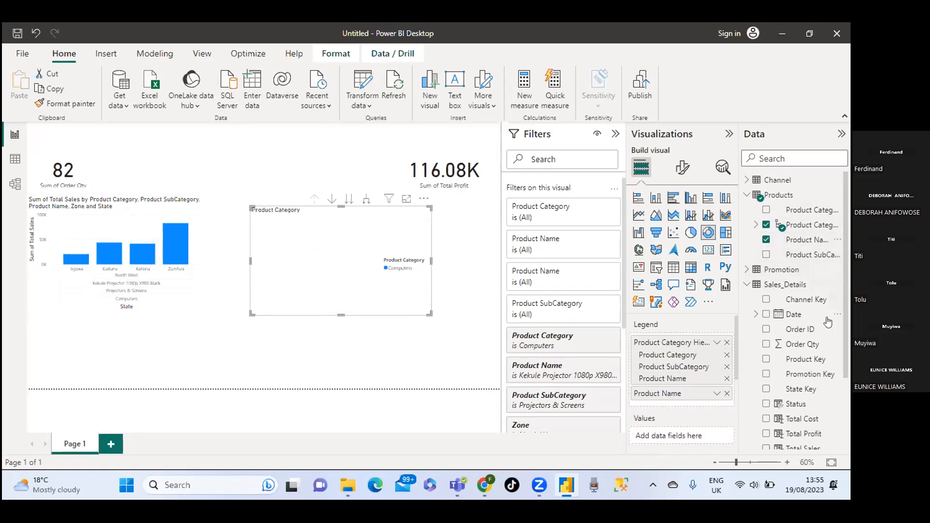
pyautogui.click(766, 433)
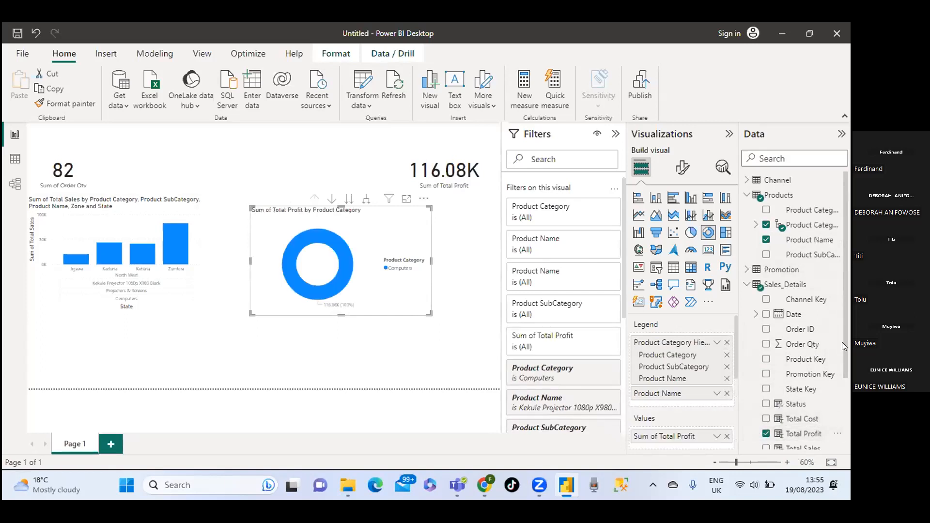
pyautogui.moveTo(845, 344); pyautogui.dragTo(848, 320)
pyautogui.click(766, 238)
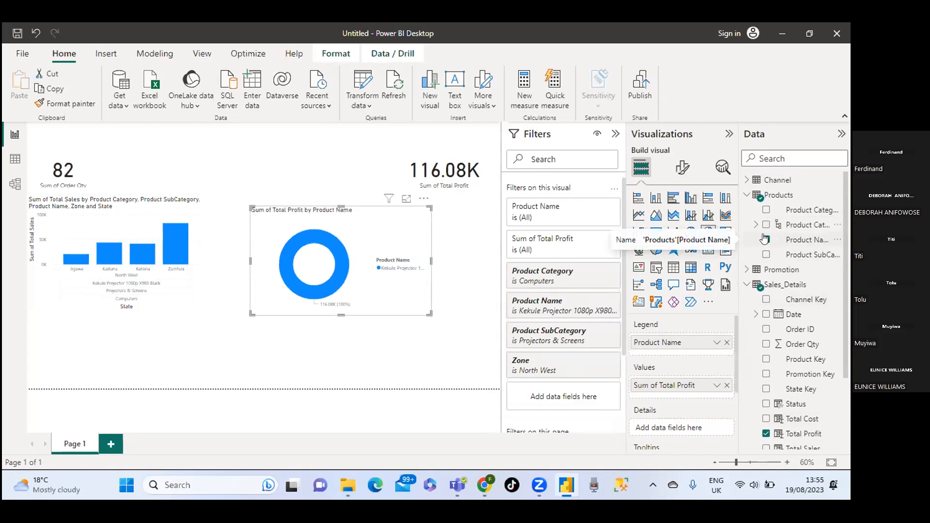
pyautogui.click(766, 239)
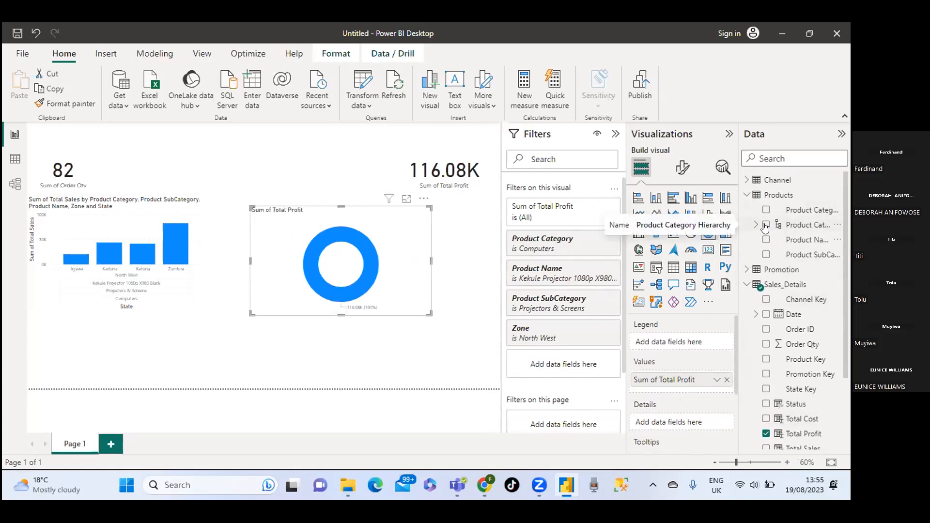
pyautogui.click(766, 226)
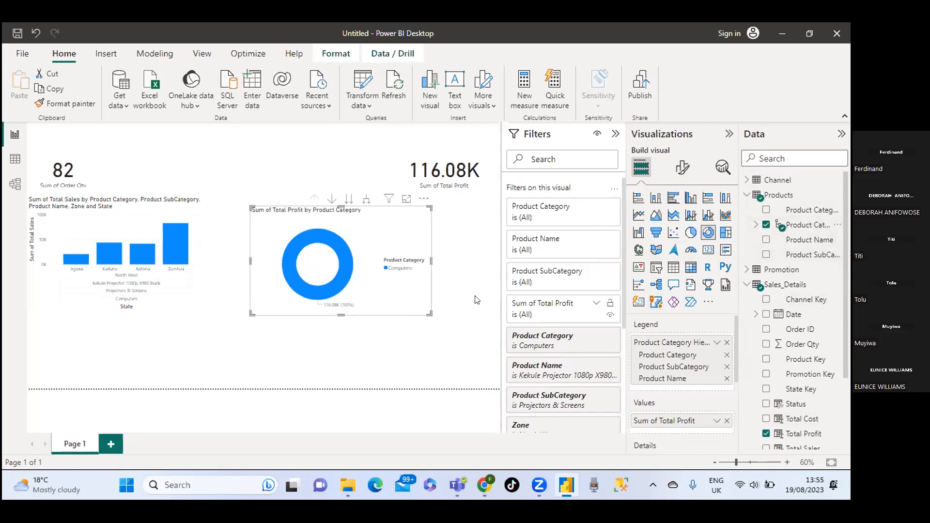
# Enlarge the donut chart in both directions and open it in focus mode.
pyautogui.moveTo(430, 314); pyautogui.dragTo(463, 377)
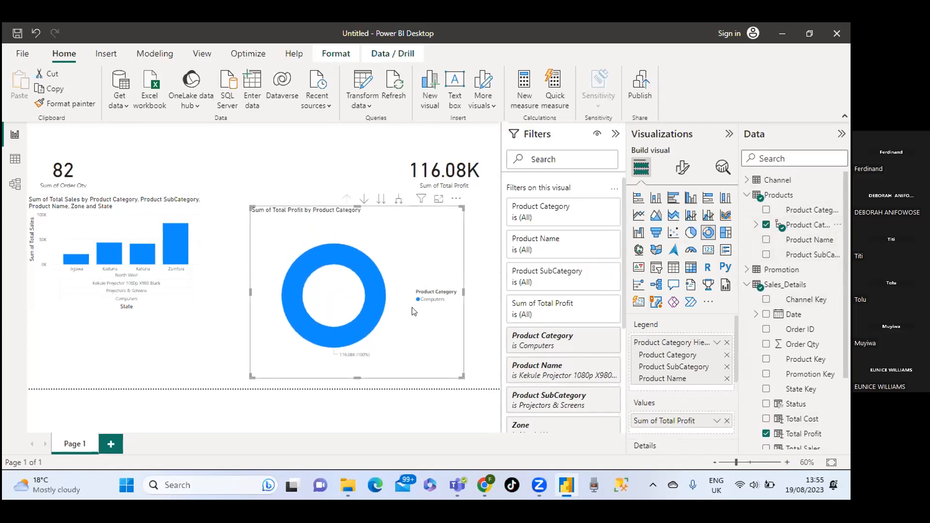
pyautogui.click(439, 199)
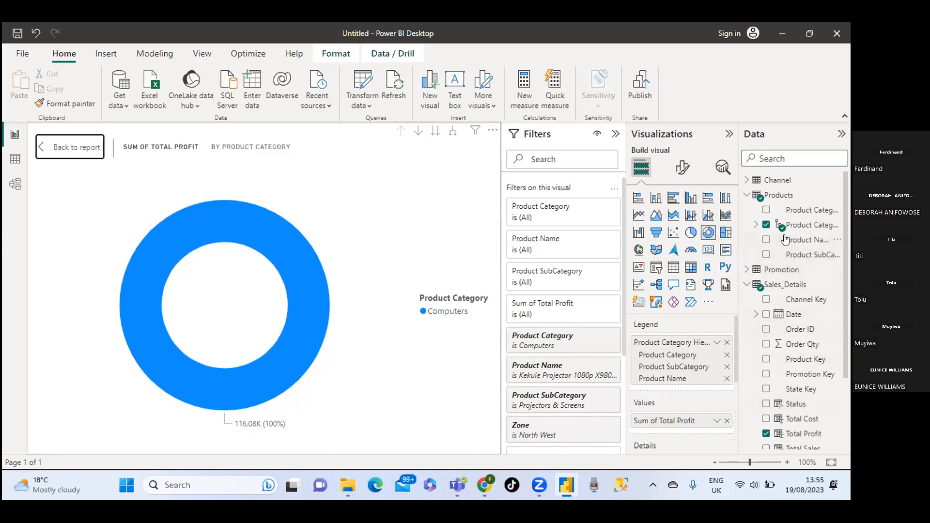
# Try Product Name, Product SubCategory and Product Category in the donut chart's legend, and return to Product Category Hierarchy.
pyautogui.click(765, 240)
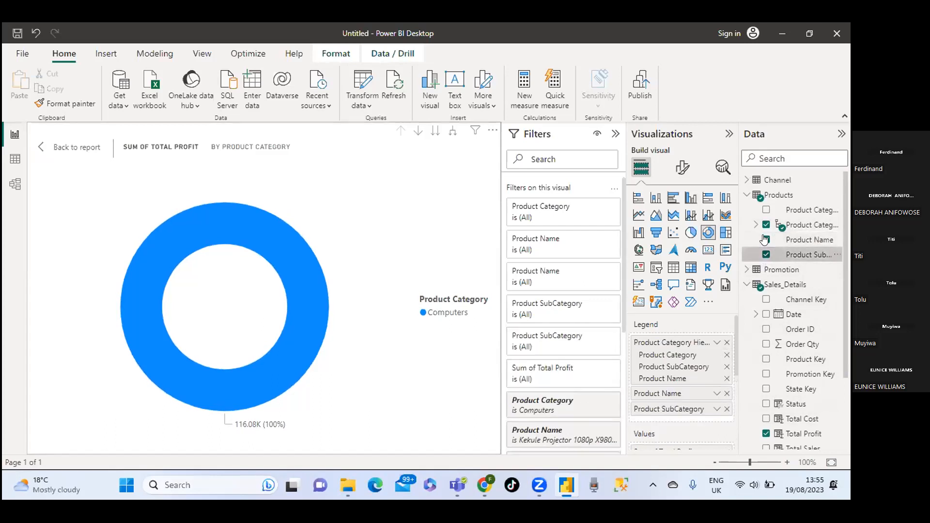
pyautogui.click(766, 239)
pyautogui.click(766, 225)
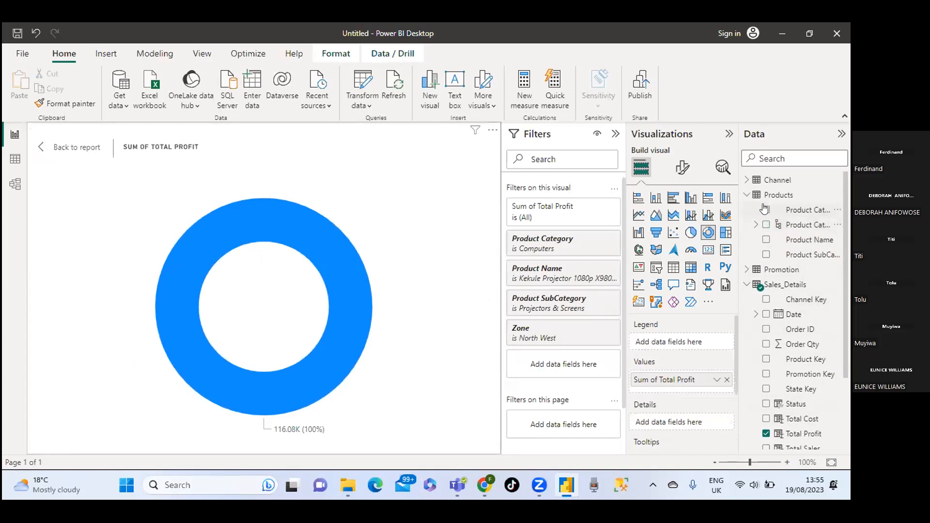
pyautogui.click(766, 209)
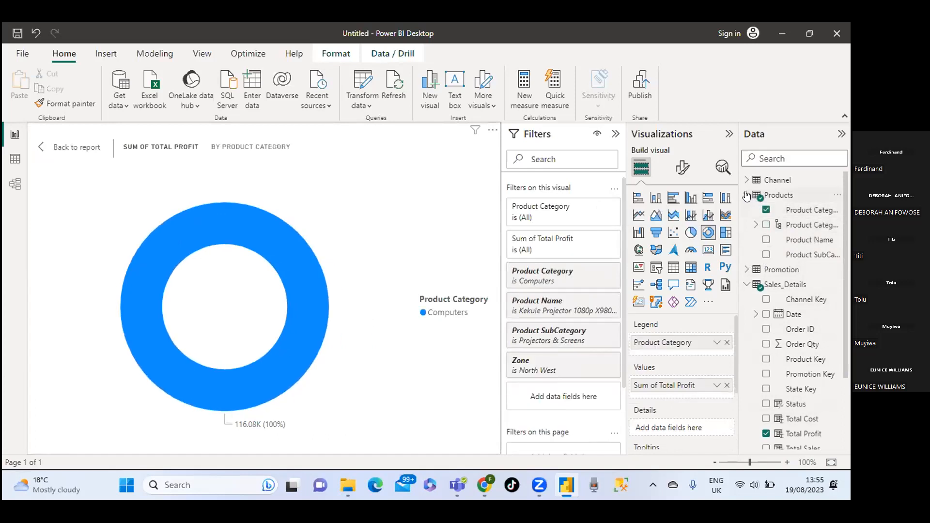
pyautogui.click(746, 195)
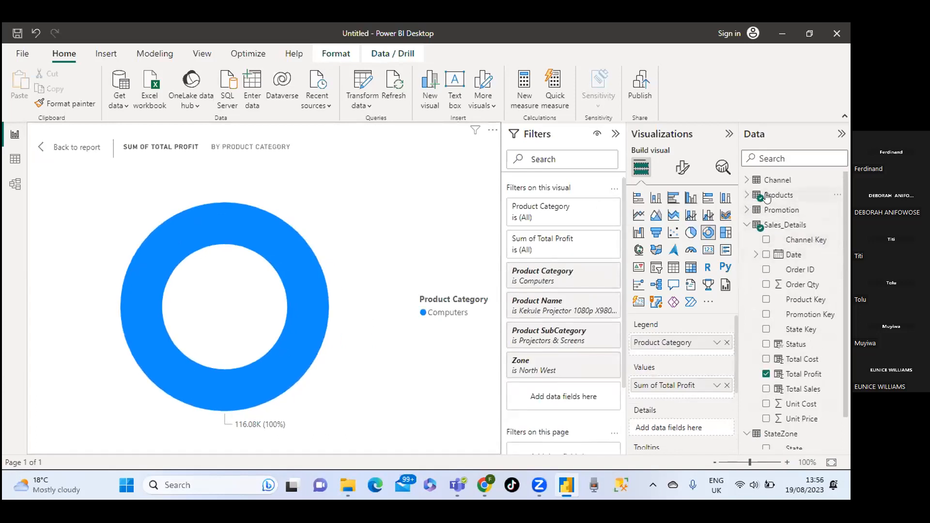
pyautogui.click(747, 195)
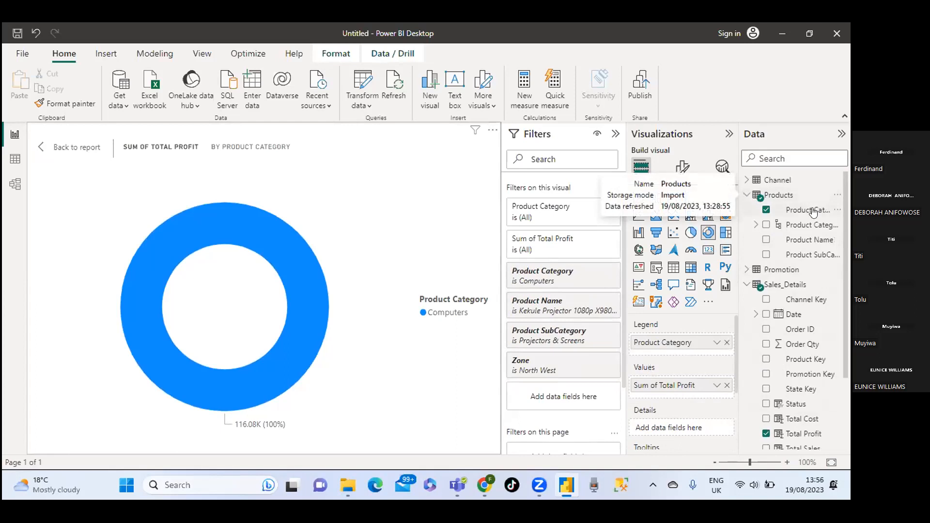
pyautogui.click(765, 210)
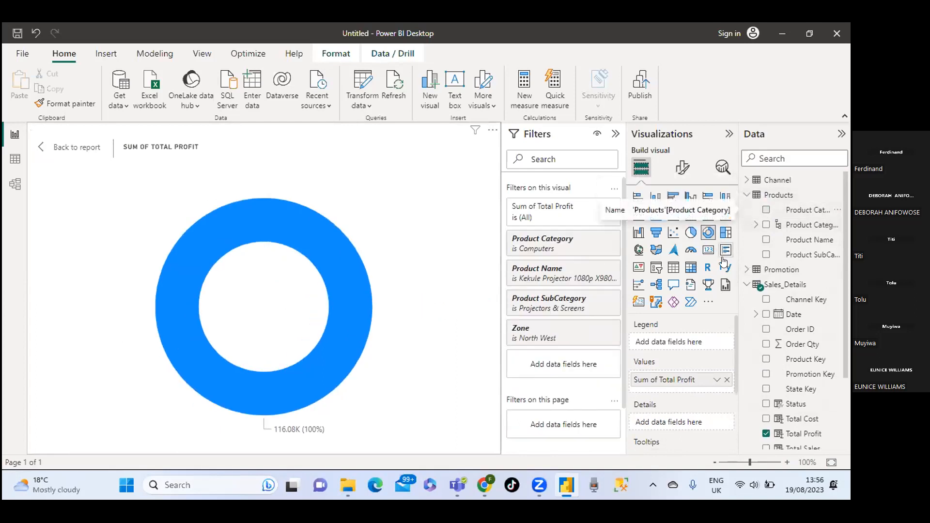
pyautogui.click(766, 225)
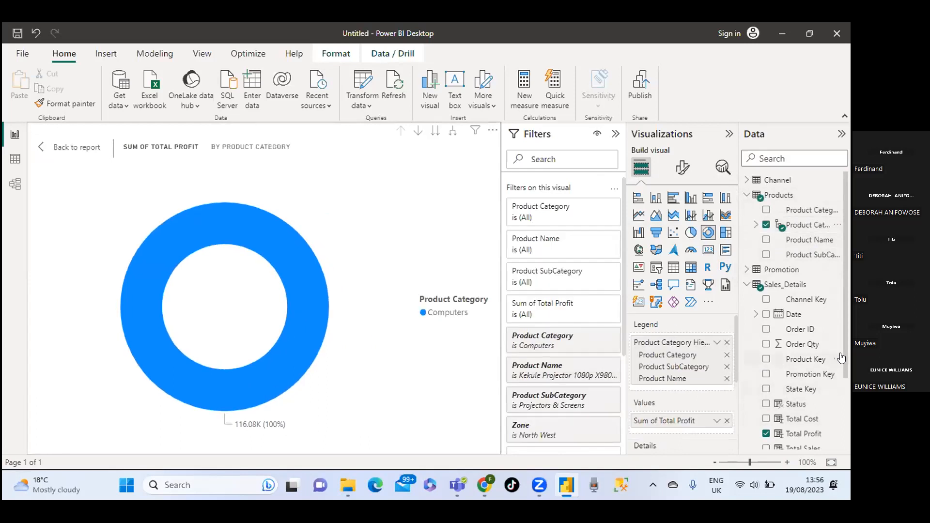
# Replace Product Category Hierarchy with Product Name as the donut chart's legend.
pyautogui.moveTo(844, 358); pyautogui.dragTo(851, 436)
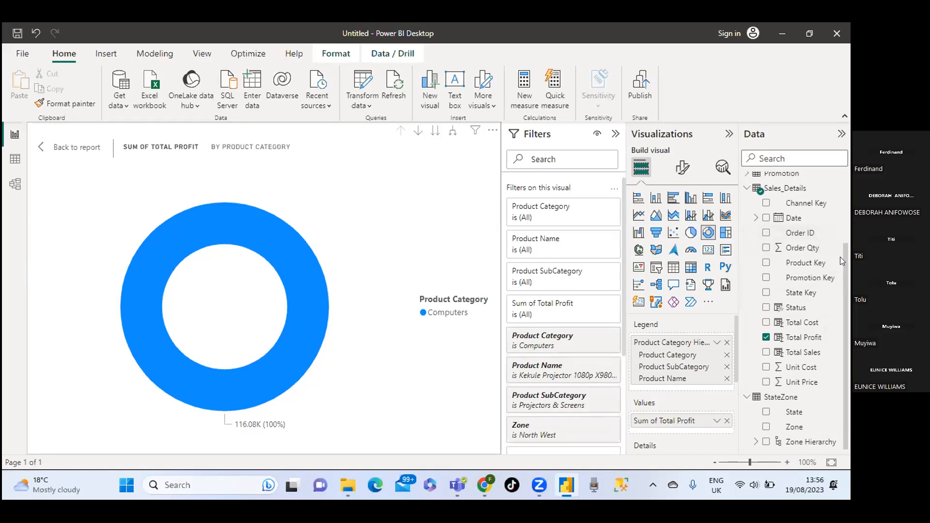
pyautogui.moveTo(845, 251); pyautogui.dragTo(848, 178)
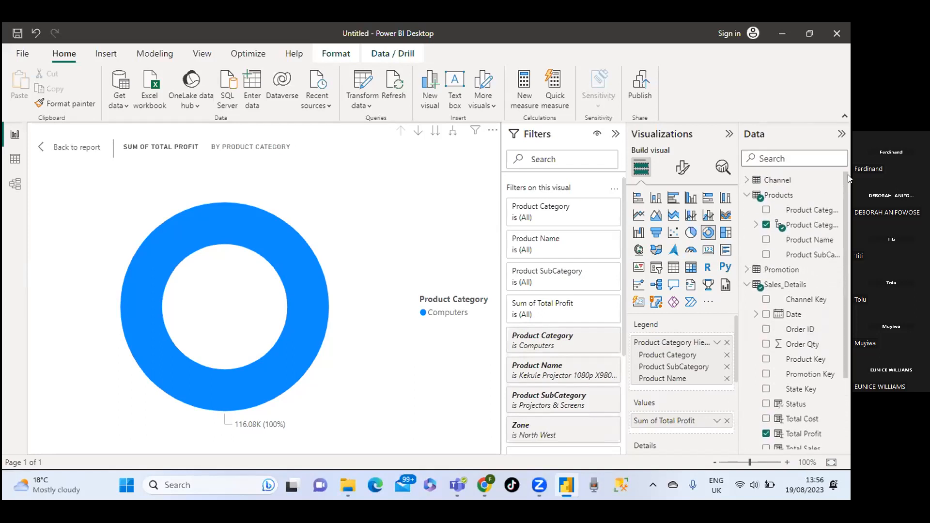
pyautogui.click(765, 240)
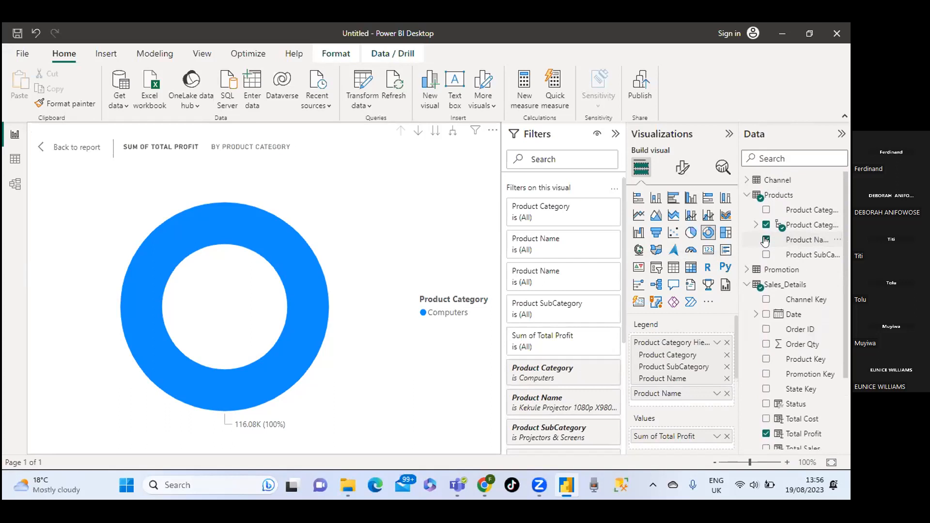
pyautogui.click(766, 240)
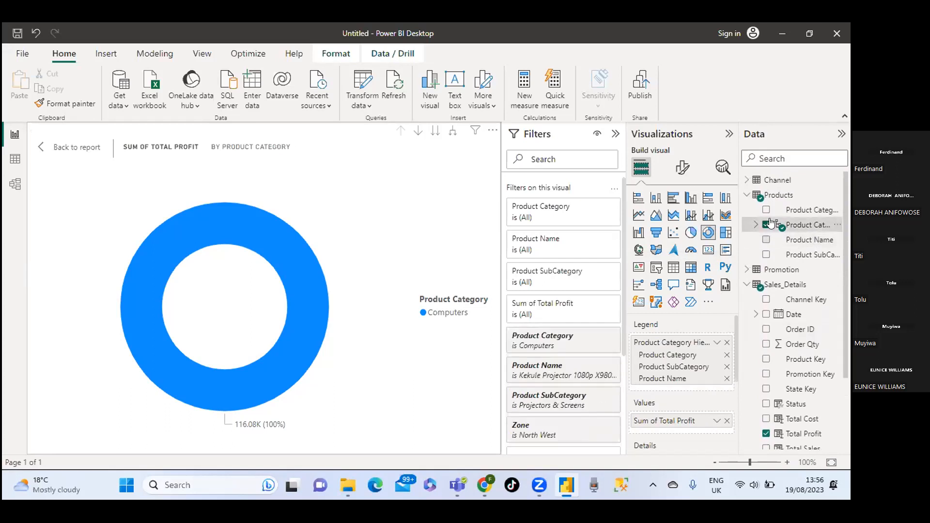
pyautogui.click(766, 225)
pyautogui.click(746, 196)
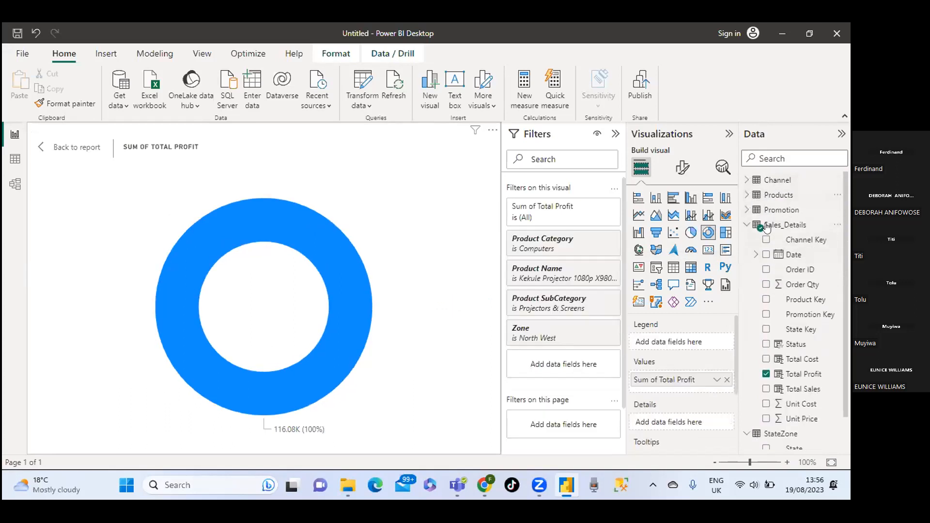
pyautogui.click(746, 196)
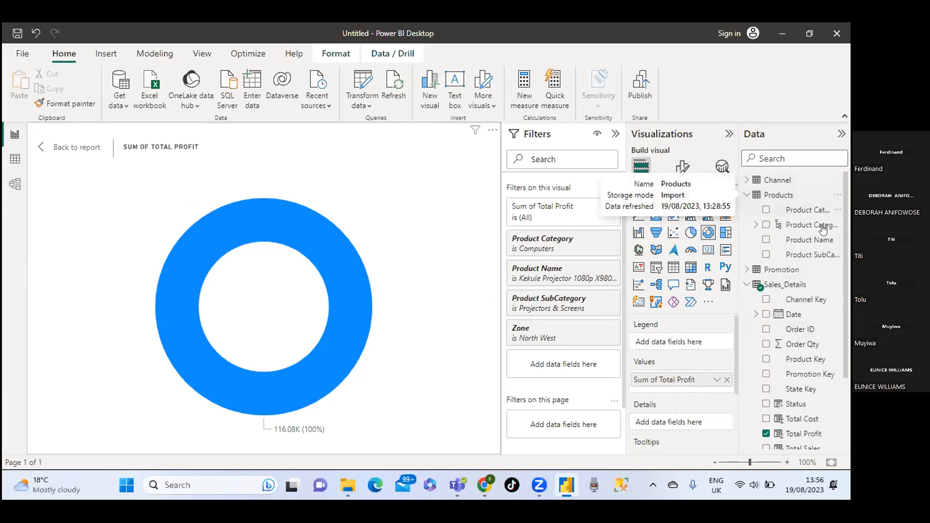
pyautogui.click(766, 240)
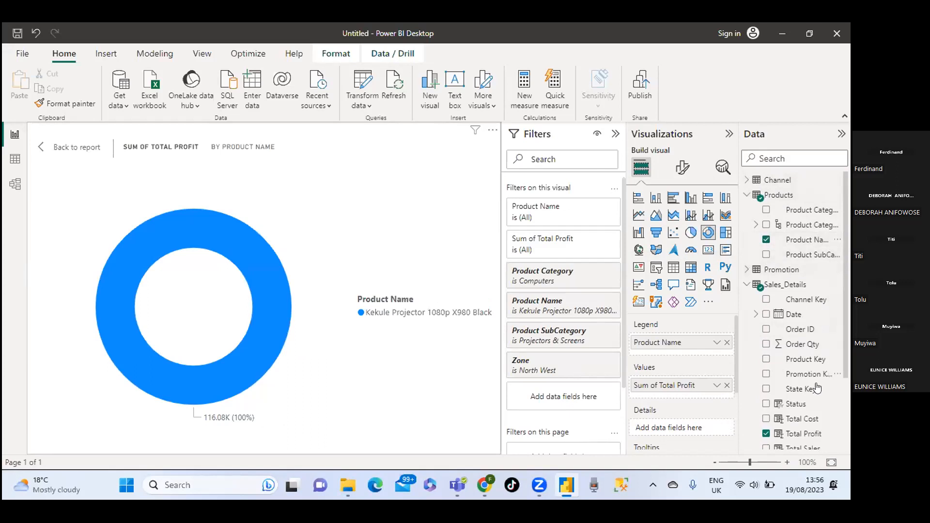
# Replace Total Profit with Total Sales as the values of the Product Name donut chart.
pyautogui.scroll(-3, 841, 381)
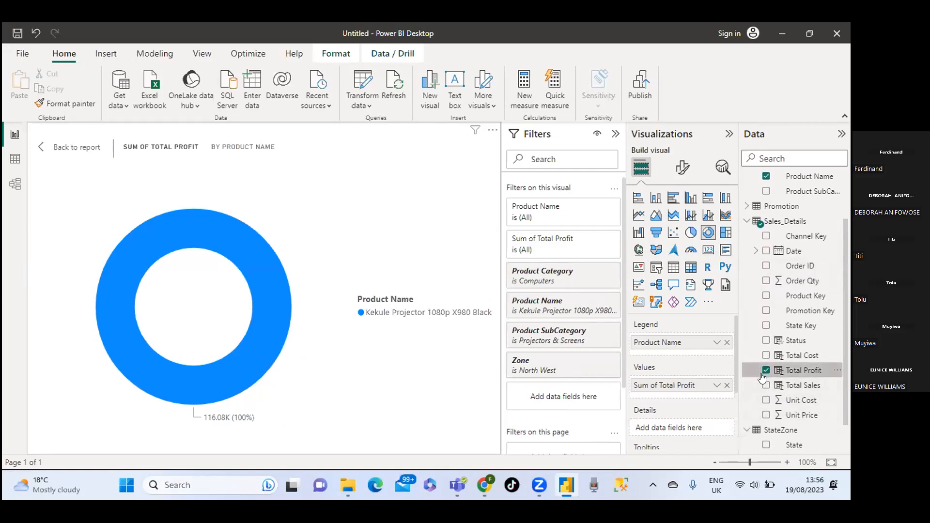
pyautogui.click(766, 371)
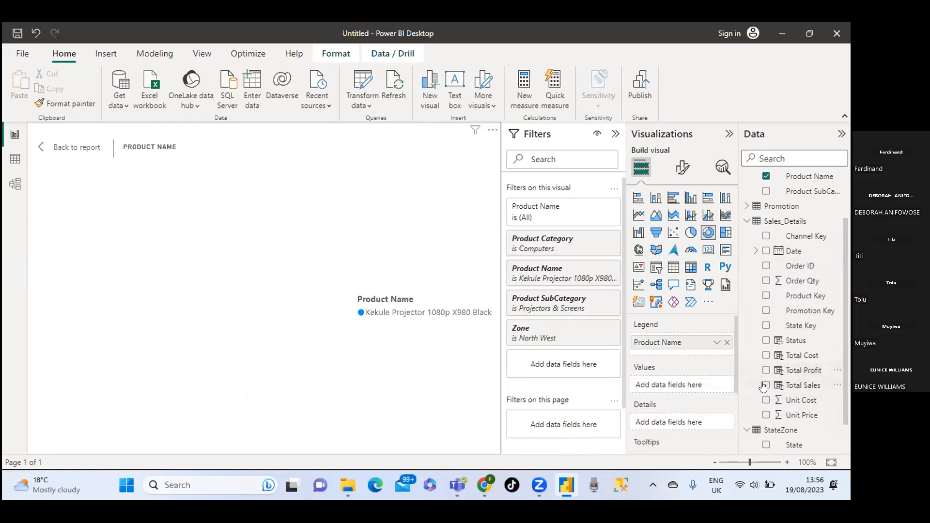
pyautogui.click(765, 386)
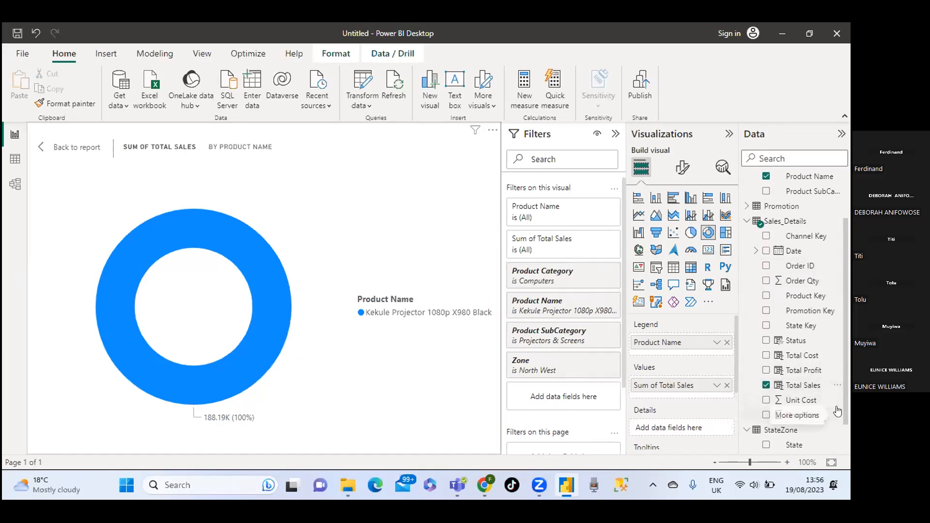
# Clear Product Name from the donut chart's legend and briefly try Product Category Hierarchy in its place.
pyautogui.moveTo(844, 406); pyautogui.dragTo(843, 441)
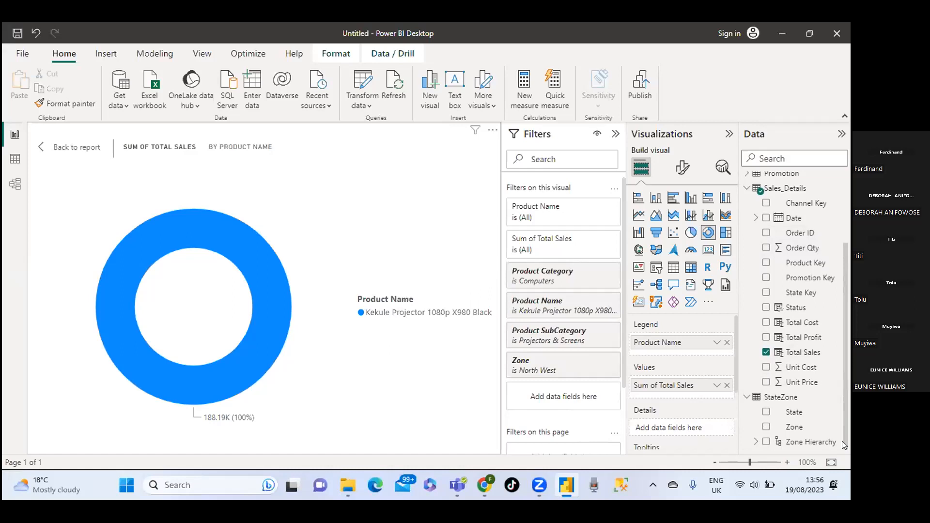
pyautogui.moveTo(843, 433); pyautogui.dragTo(849, 365)
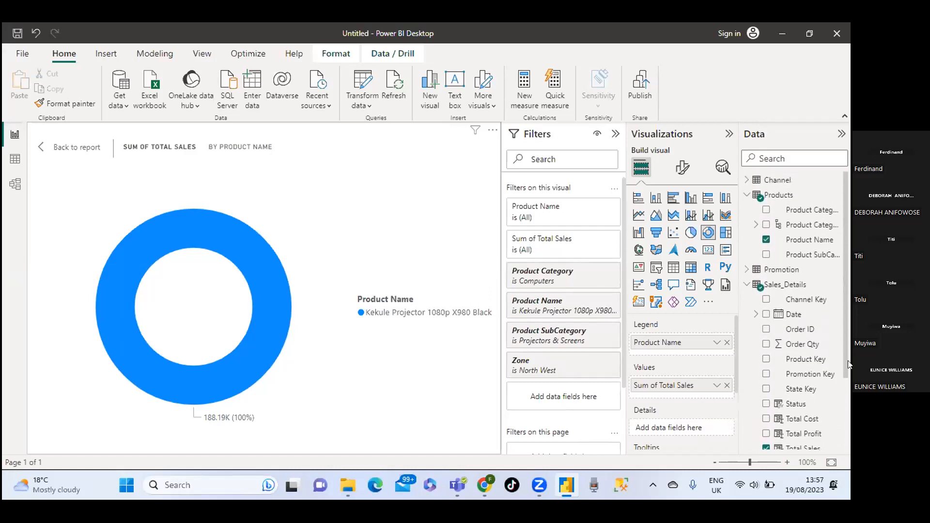
pyautogui.click(766, 239)
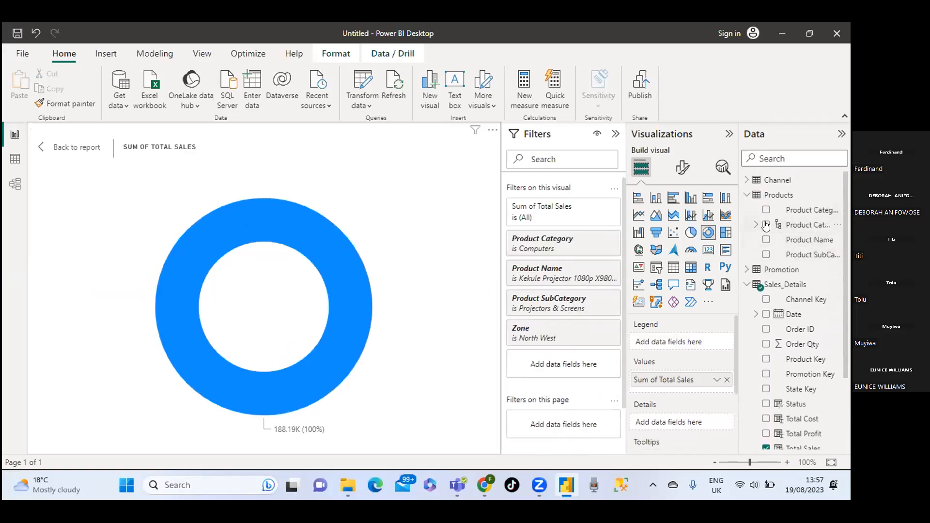
pyautogui.click(766, 226)
pyautogui.click(766, 225)
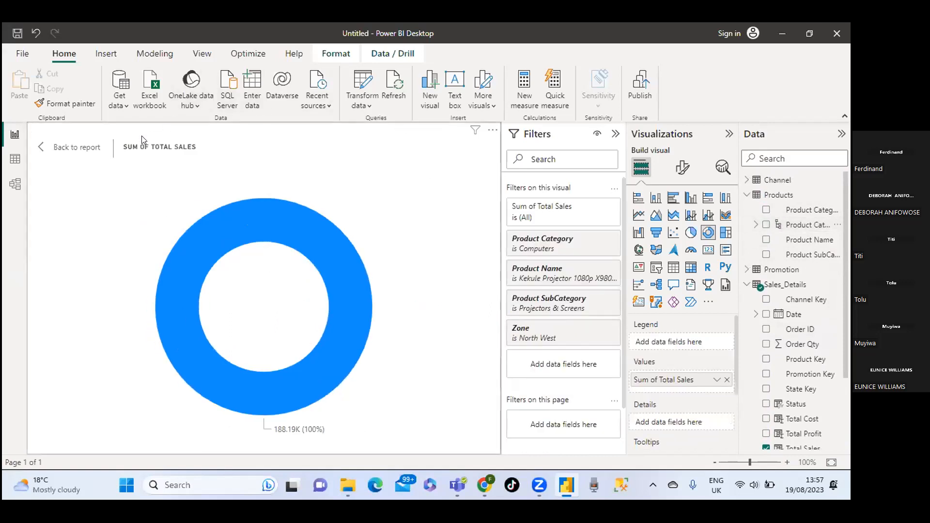
# Return from focus mode to the report page and remove the donut chart.
pyautogui.click(44, 147)
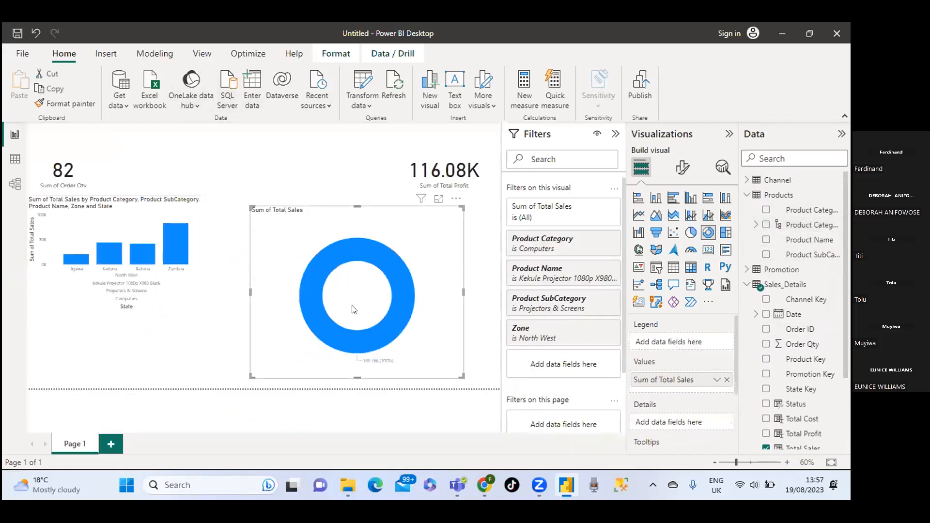
pyautogui.click(456, 199)
pyautogui.click(488, 246)
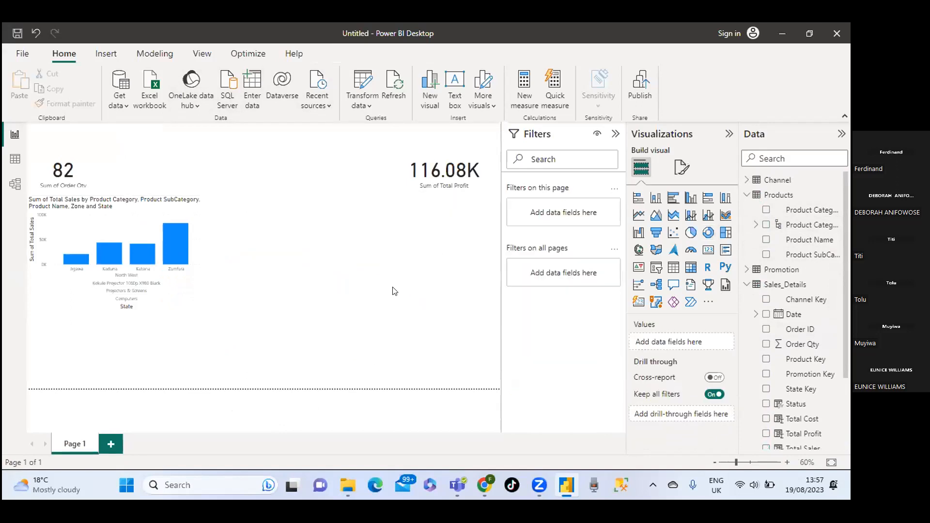
# Add a new empty donut chart beside the column chart, below the KPI cards, and make it taller.
pyautogui.click(708, 233)
pyautogui.moveTo(134, 329); pyautogui.dragTo(355, 242)
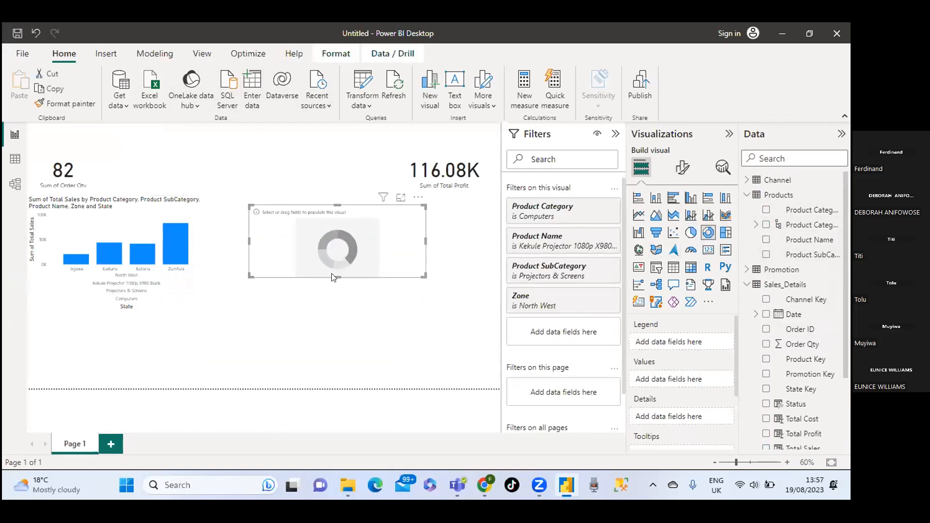
pyautogui.moveTo(336, 276); pyautogui.dragTo(337, 343)
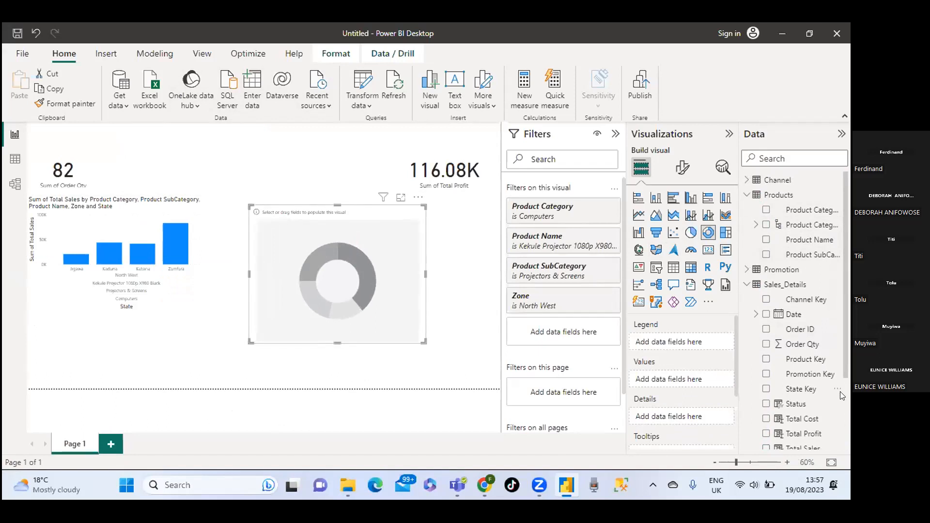
pyautogui.scroll(-3, 844, 412)
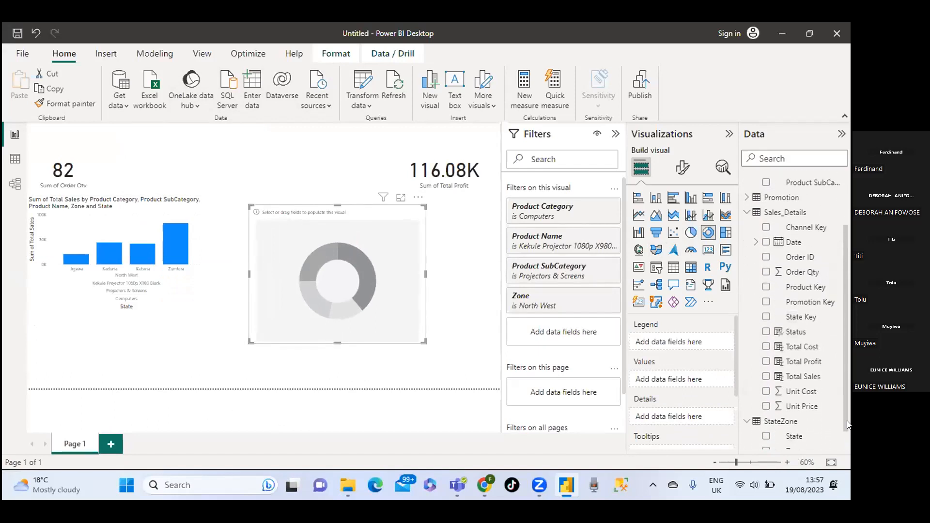
pyautogui.scroll(-1, 848, 425)
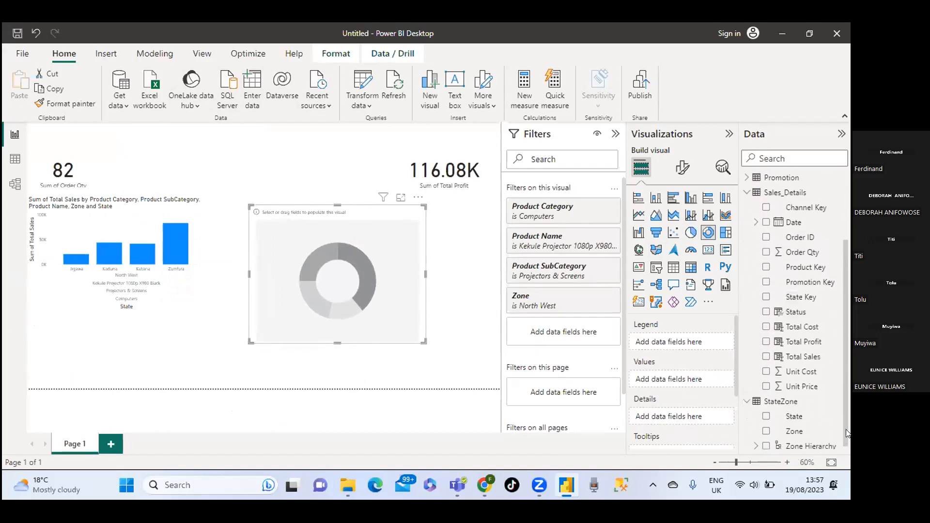
# Set Total Sales as the donut chart's values and try Product Category and Product Category Hierarchy as its legend.
pyautogui.click(766, 357)
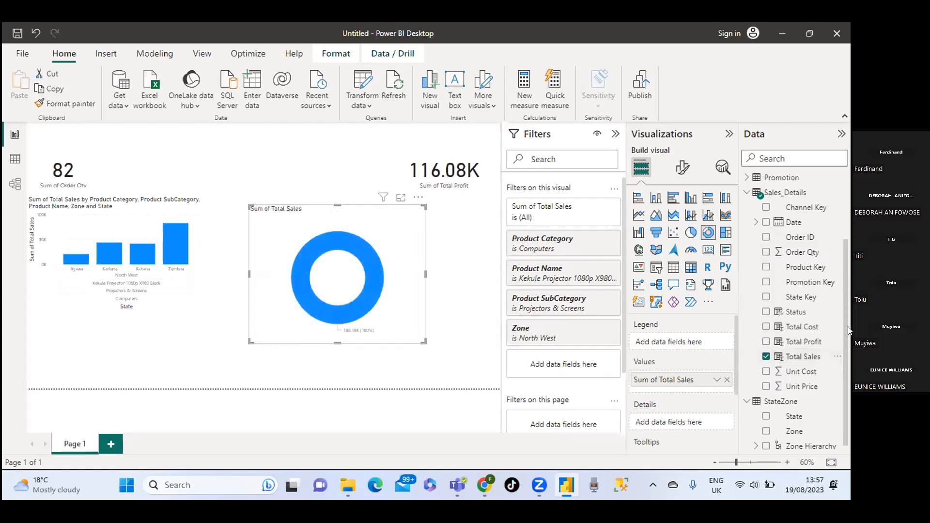
pyautogui.moveTo(847, 335); pyautogui.dragTo(847, 262)
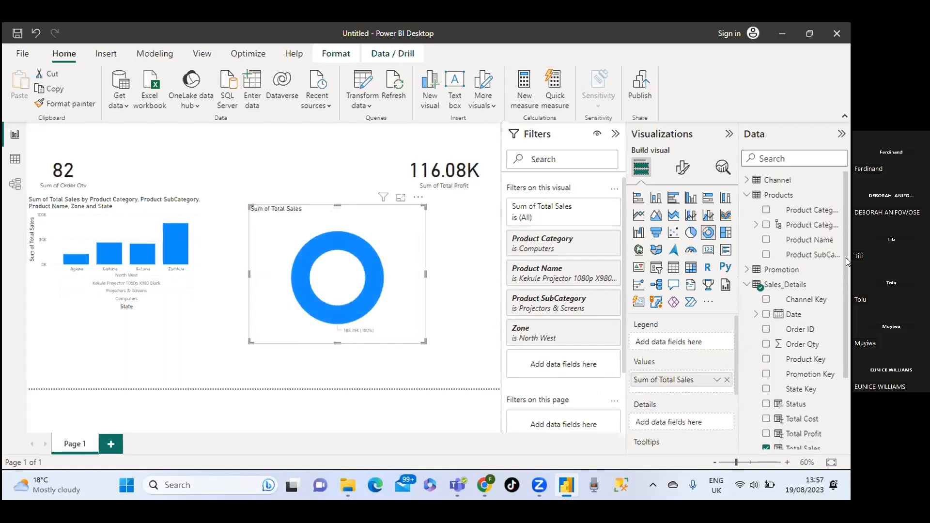
pyautogui.click(766, 210)
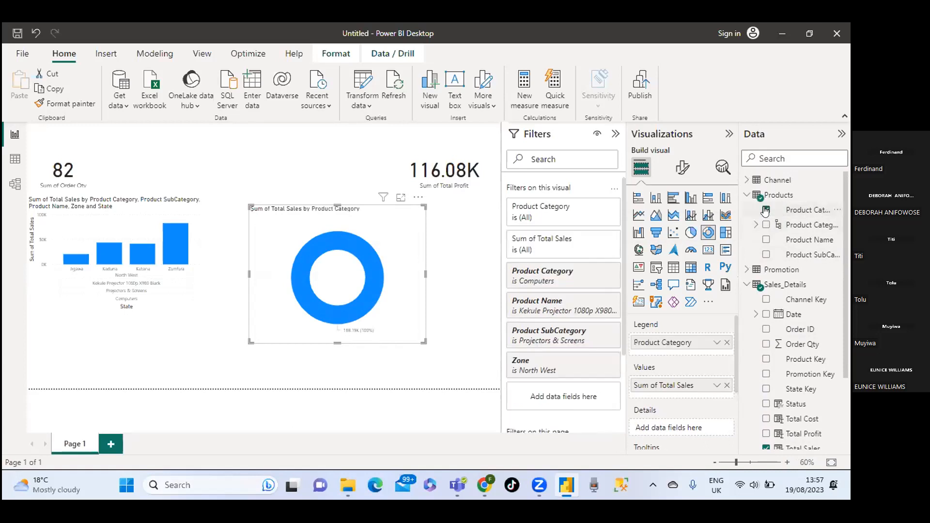
pyautogui.click(766, 210)
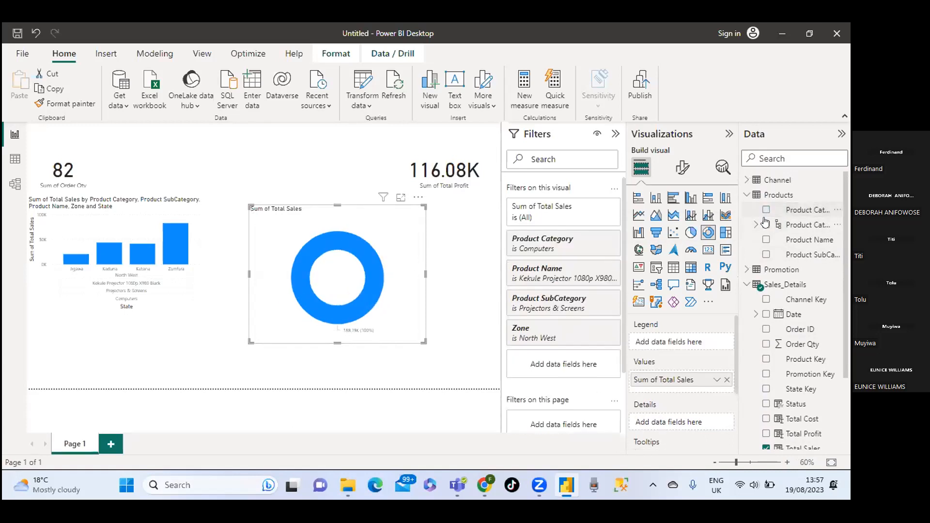
pyautogui.click(766, 225)
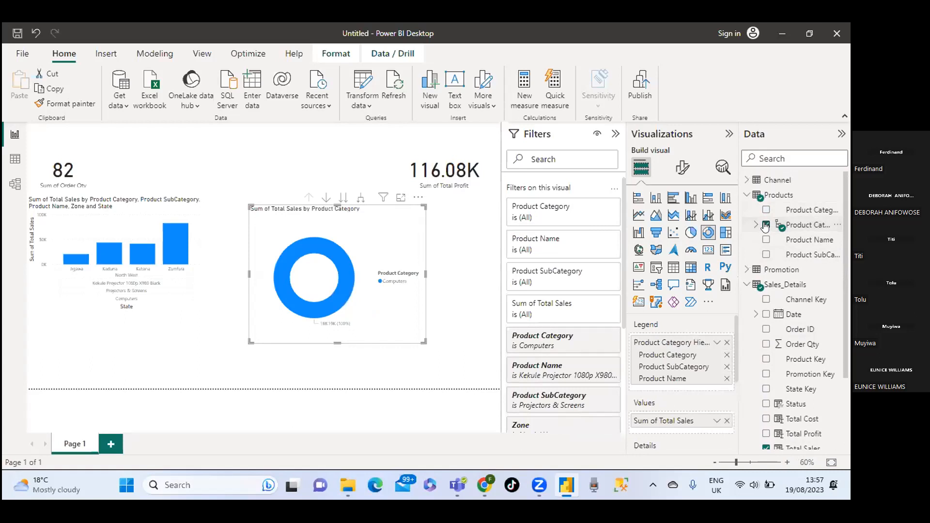
pyautogui.click(766, 225)
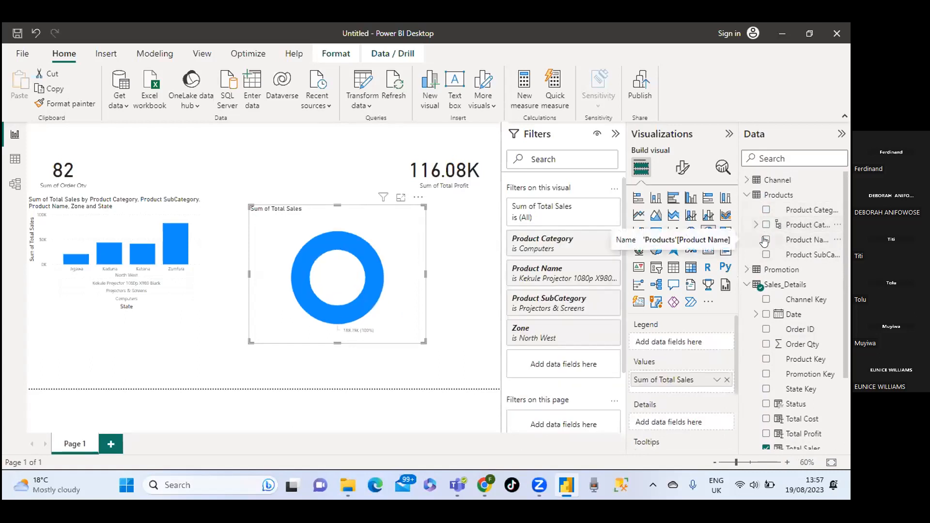
# Try Product Name and Product SubCategory in turn as the donut chart's legend, clearing each one again.
pyautogui.click(765, 240)
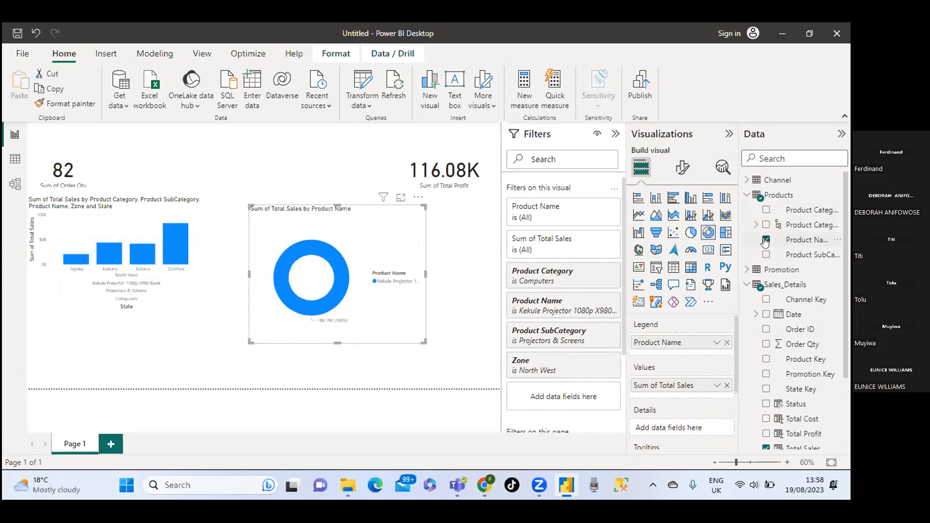
pyautogui.click(765, 240)
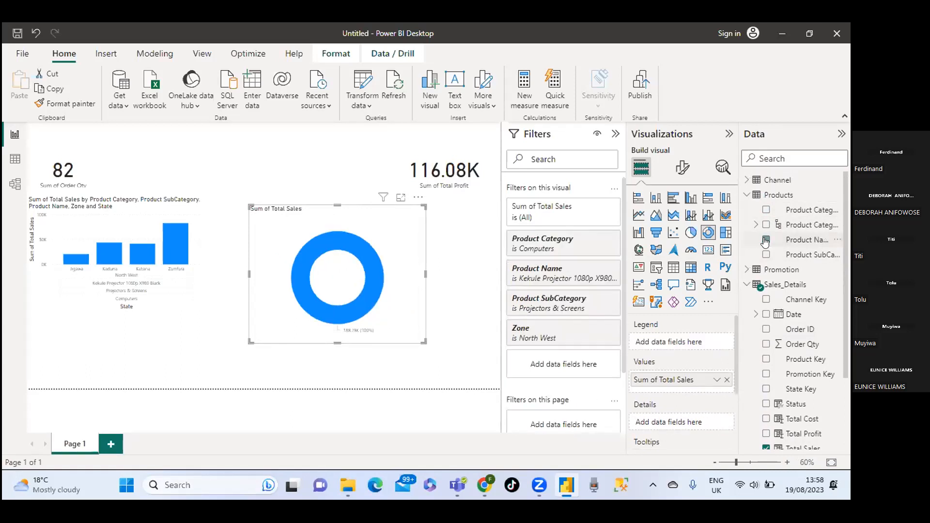
pyautogui.click(766, 255)
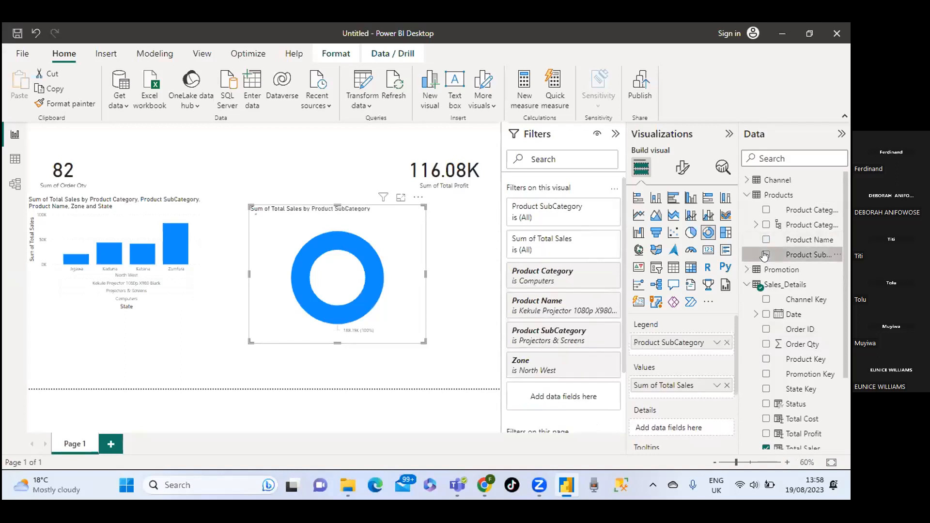
pyautogui.click(766, 255)
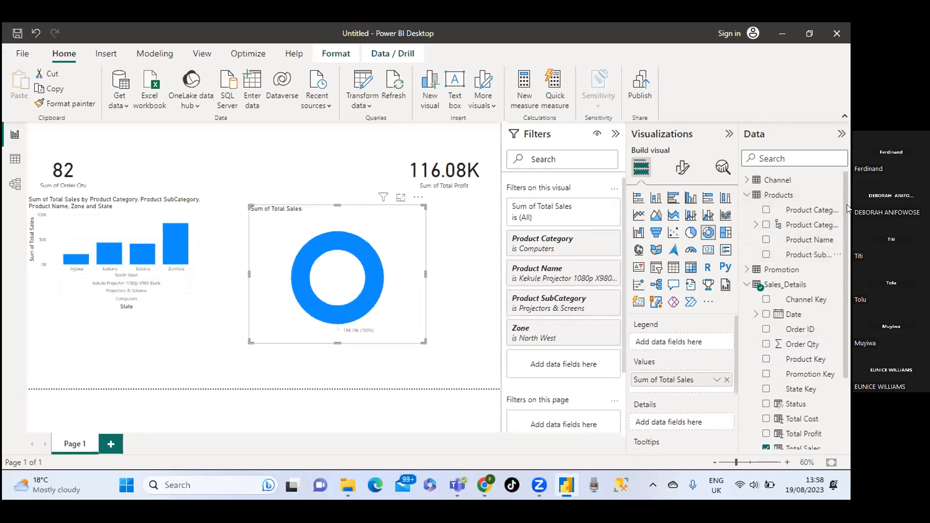
# Remove the donut chart that has only Total Sales from the report page.
pyautogui.click(755, 196)
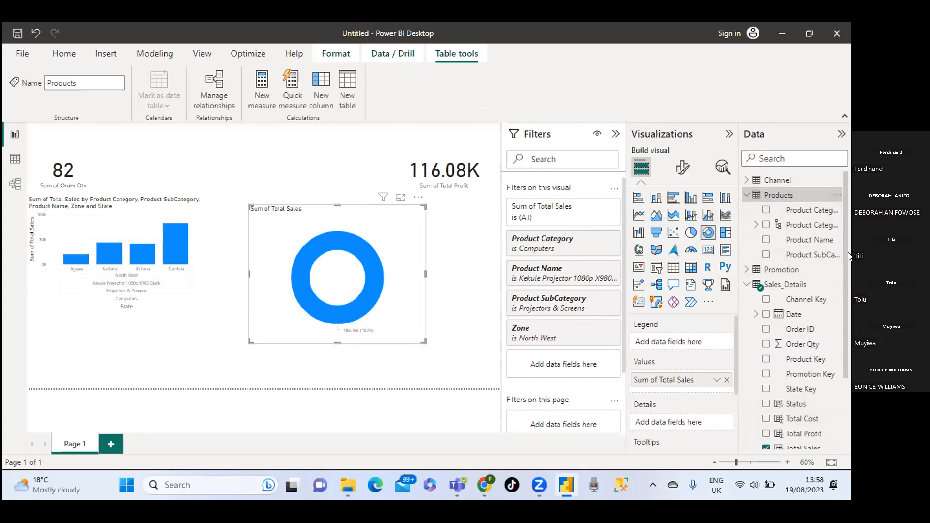
pyautogui.scroll(-3, 841, 291)
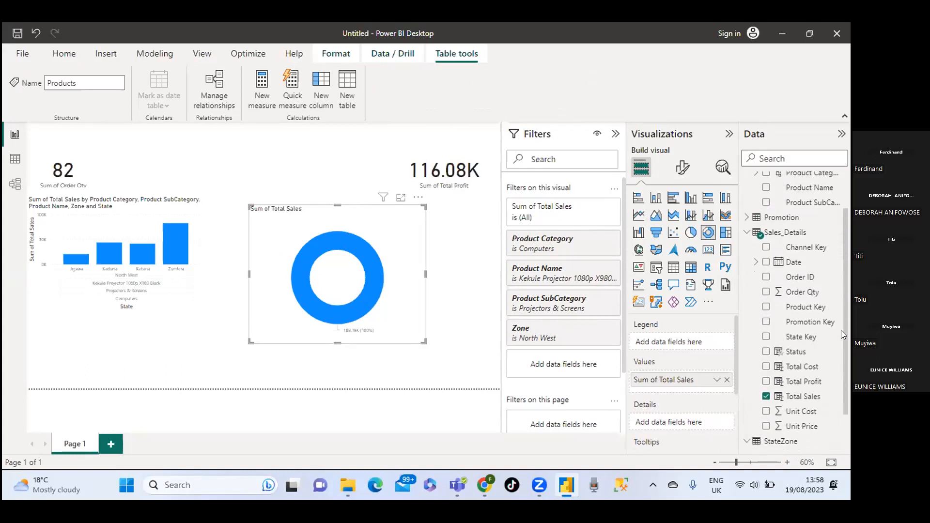
pyautogui.scroll(2, 839, 334)
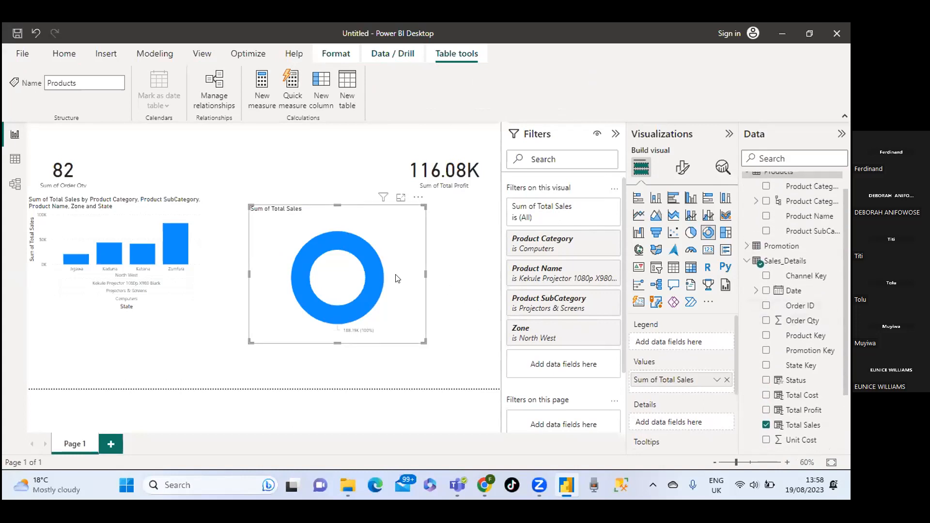
pyautogui.click(416, 199)
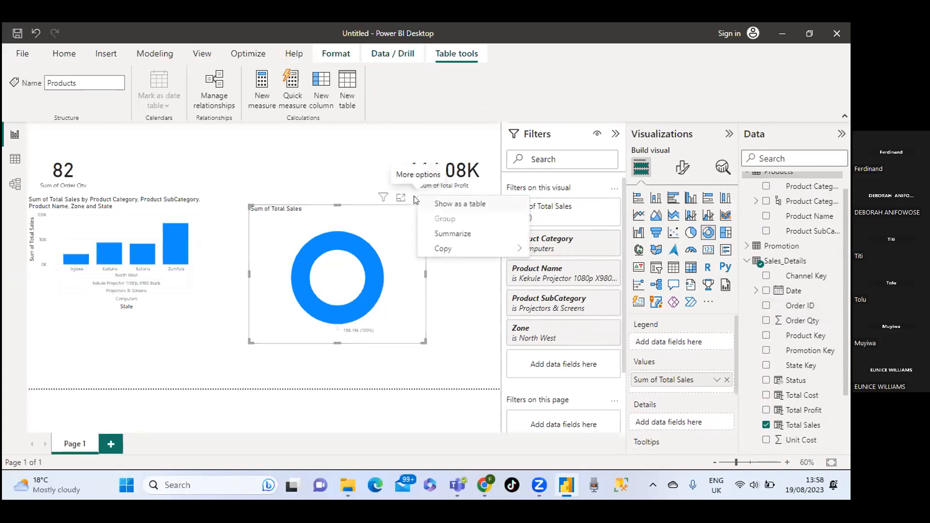
pyautogui.click(402, 231)
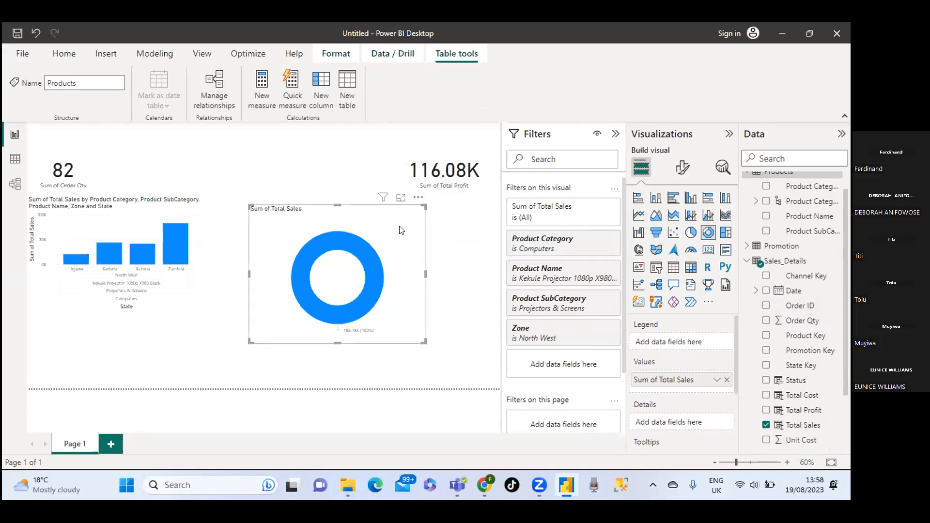
pyautogui.click(419, 197)
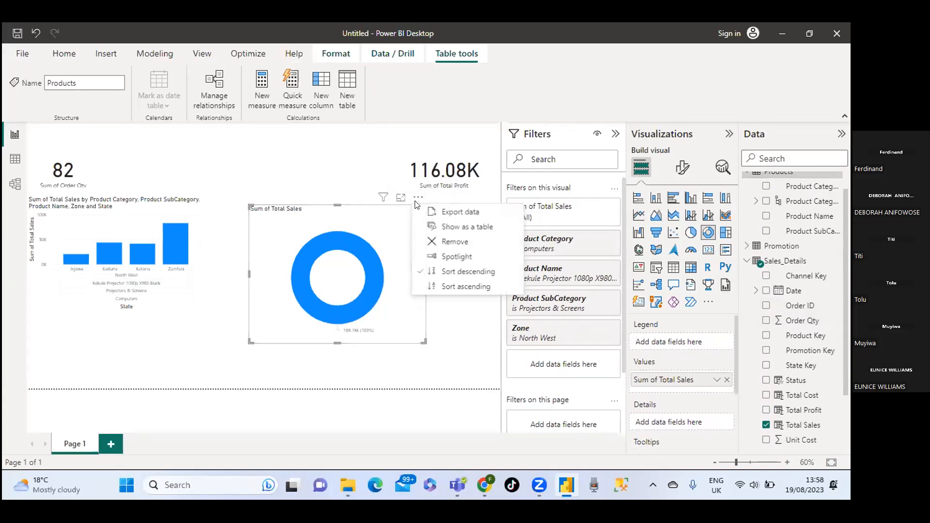
pyautogui.click(446, 240)
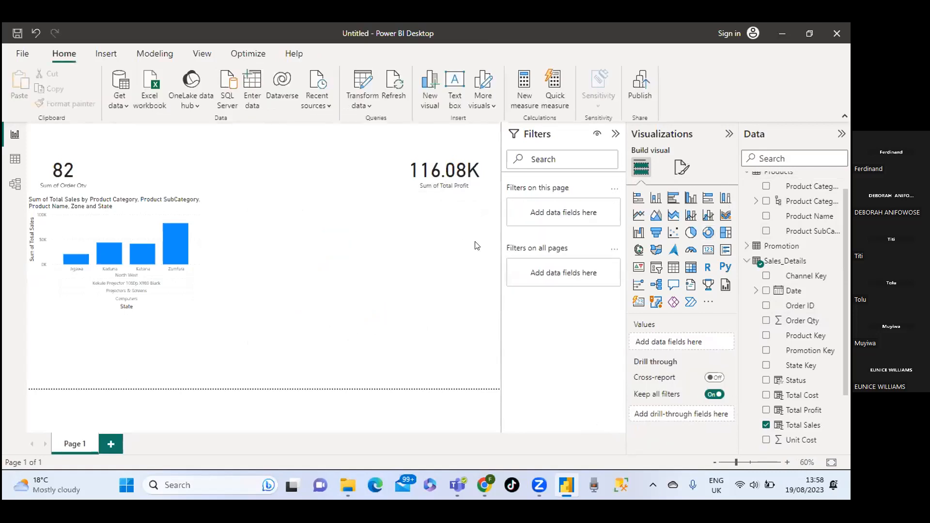
# Insert a fresh donut chart on the empty area beside the column chart and increase its height.
pyautogui.click(708, 233)
pyautogui.moveTo(134, 344); pyautogui.dragTo(363, 248)
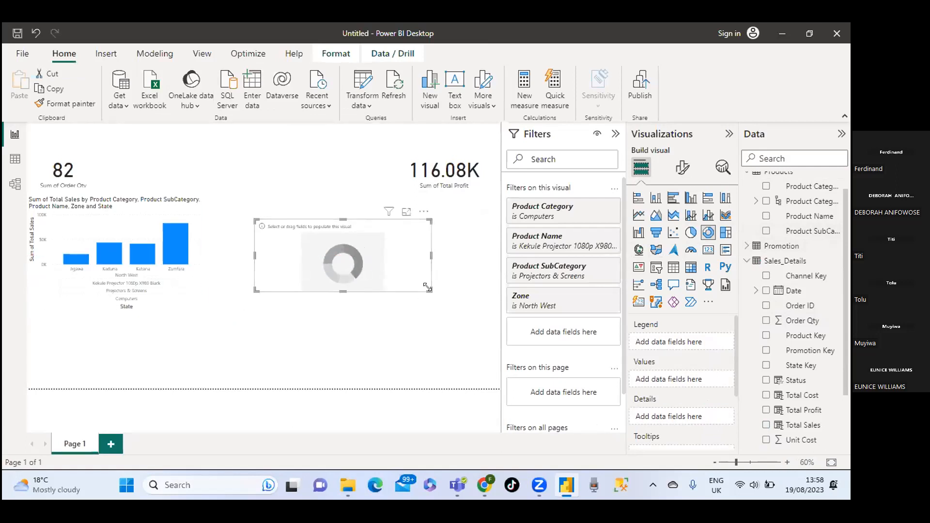
pyautogui.moveTo(428, 289); pyautogui.dragTo(419, 341)
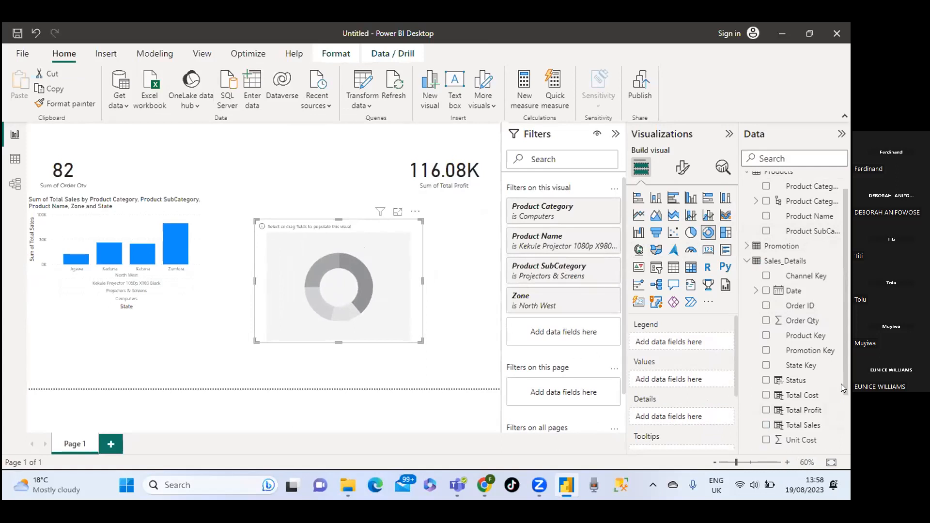
# Fill the new donut chart with Total Sales as values and Product Category Hierarchy as legend.
pyautogui.moveTo(841, 383); pyautogui.dragTo(839, 441)
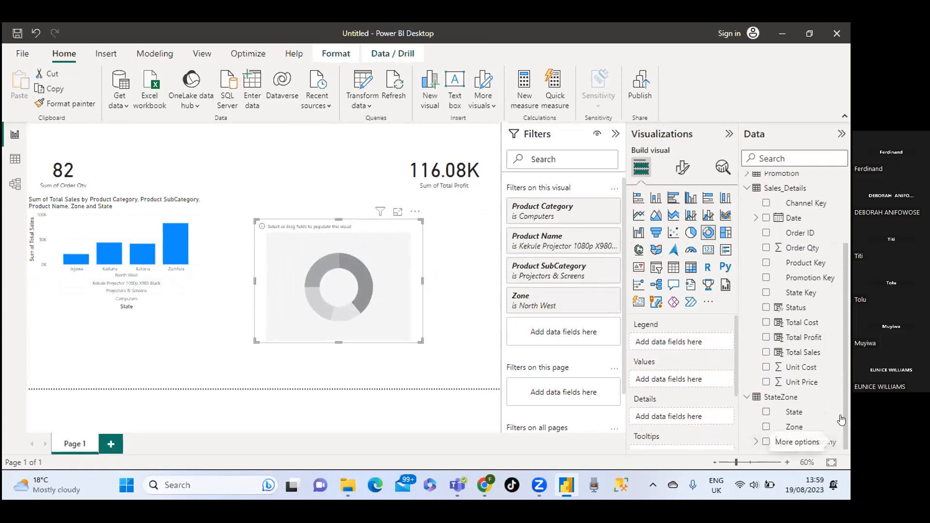
pyautogui.click(766, 353)
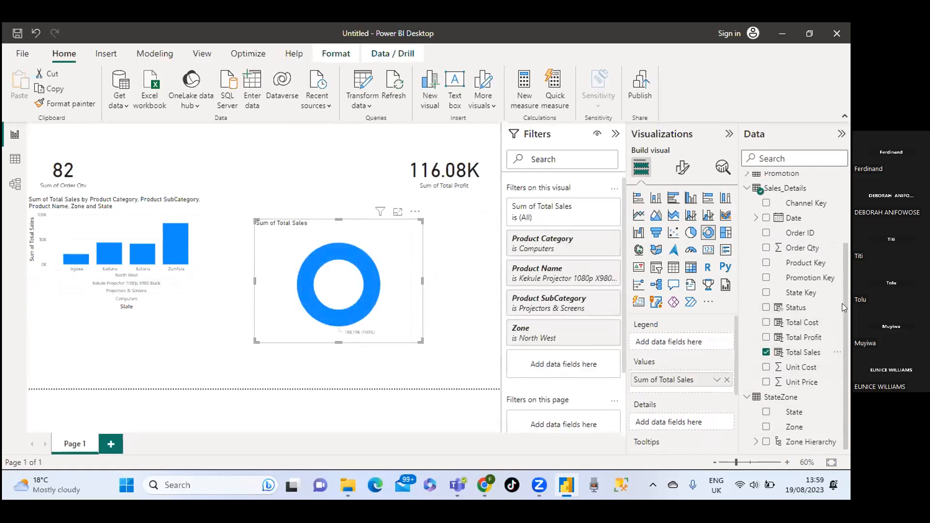
pyautogui.moveTo(842, 300); pyautogui.dragTo(849, 257)
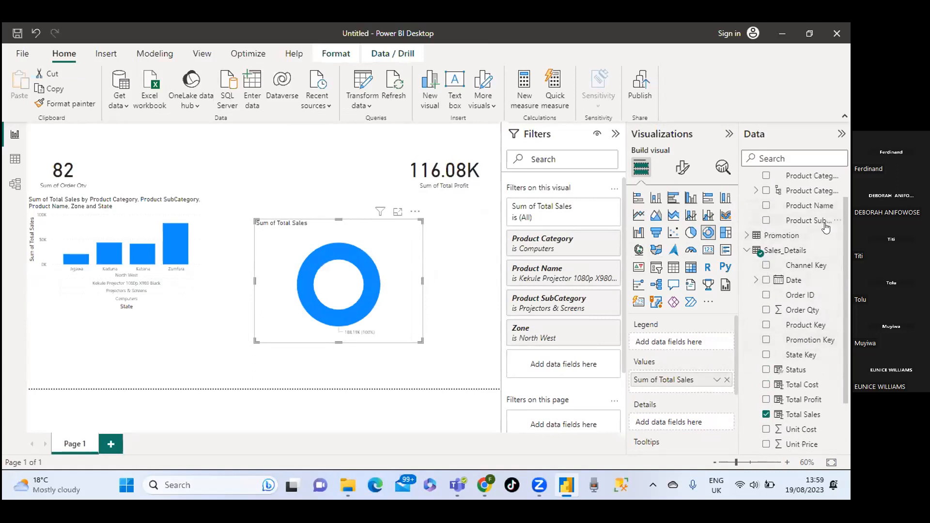
pyautogui.moveTo(844, 226); pyautogui.dragTo(843, 185)
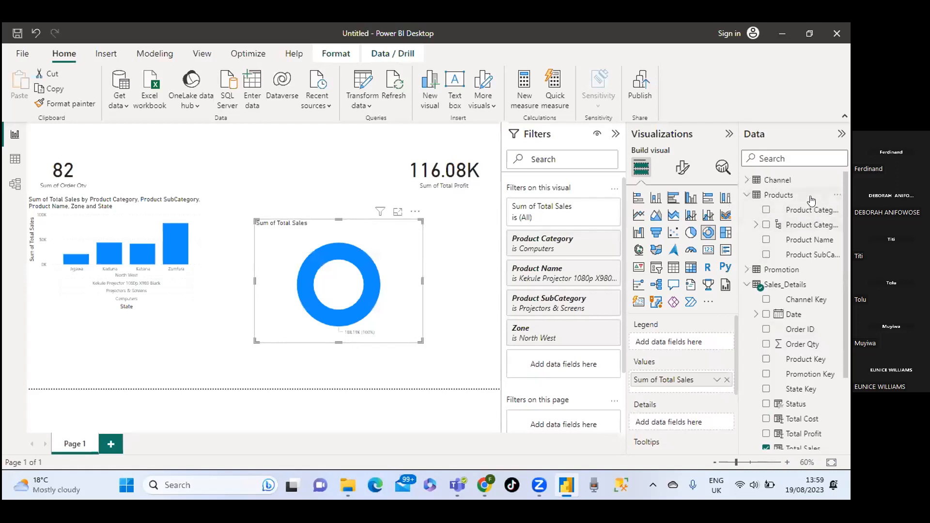
pyautogui.click(765, 226)
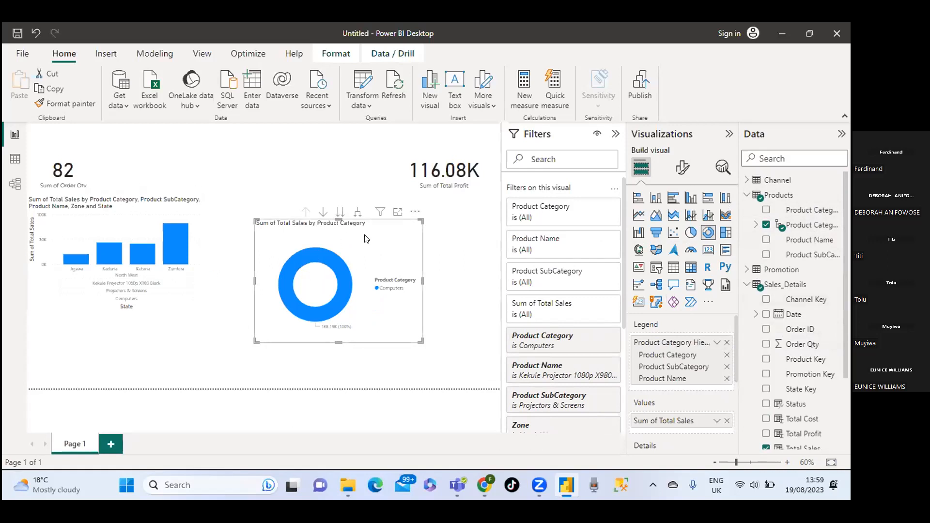
# Drill the Total Sales column chart up to the Product Category level in focus mode and return to the report page.
pyautogui.click(125, 224)
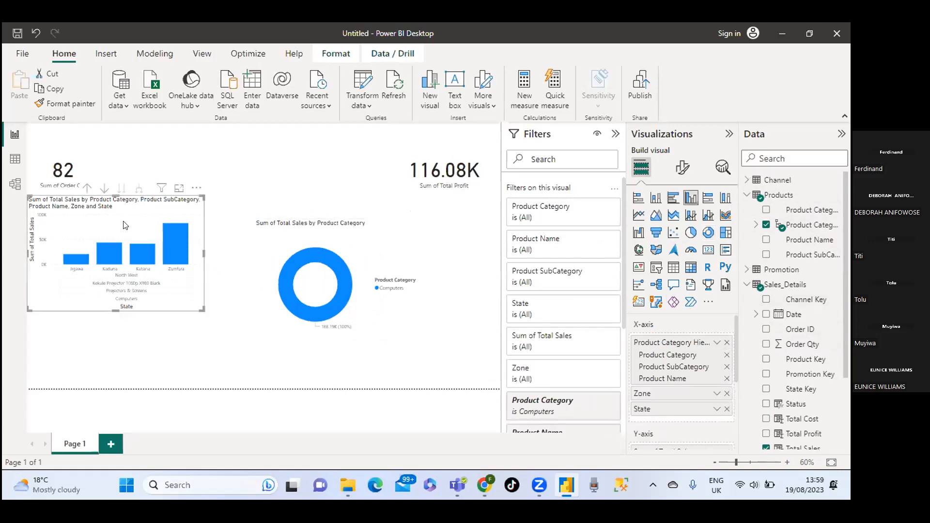
pyautogui.click(179, 188)
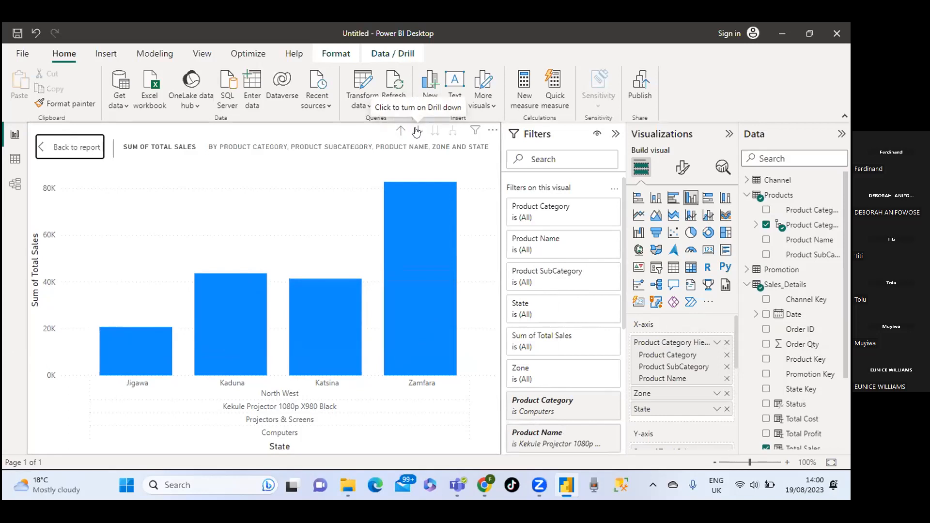
pyautogui.click(401, 130)
pyautogui.click(400, 130)
pyautogui.click(401, 131)
pyautogui.click(401, 131)
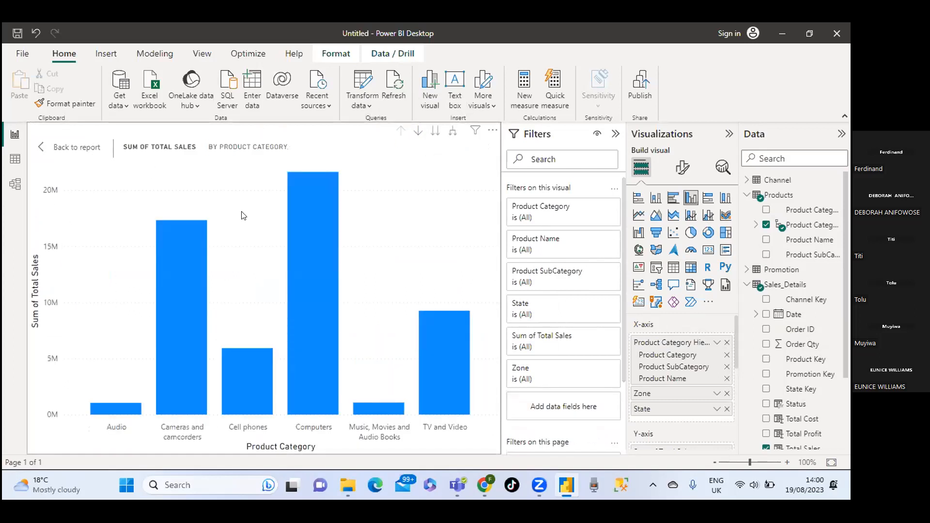
pyautogui.click(73, 147)
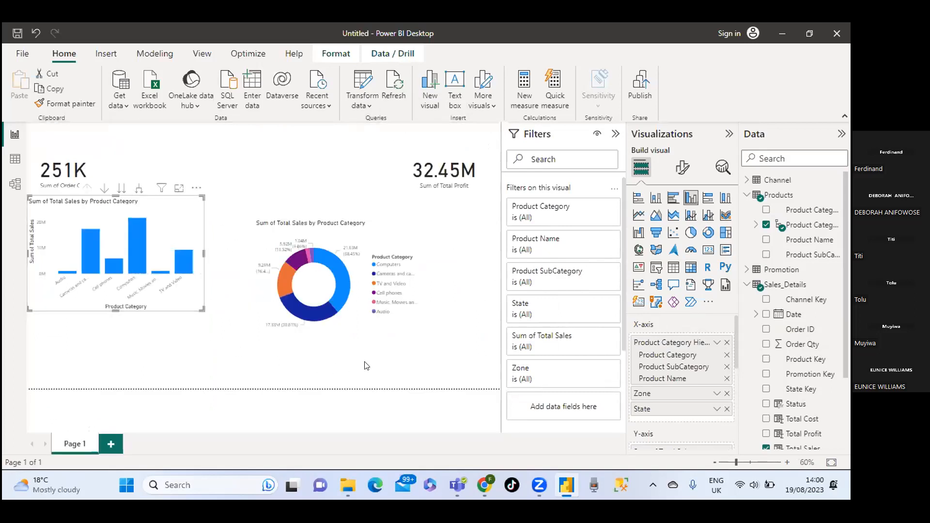
# Shrink the donut chart and move it closer to the column chart.
pyautogui.click(313, 287)
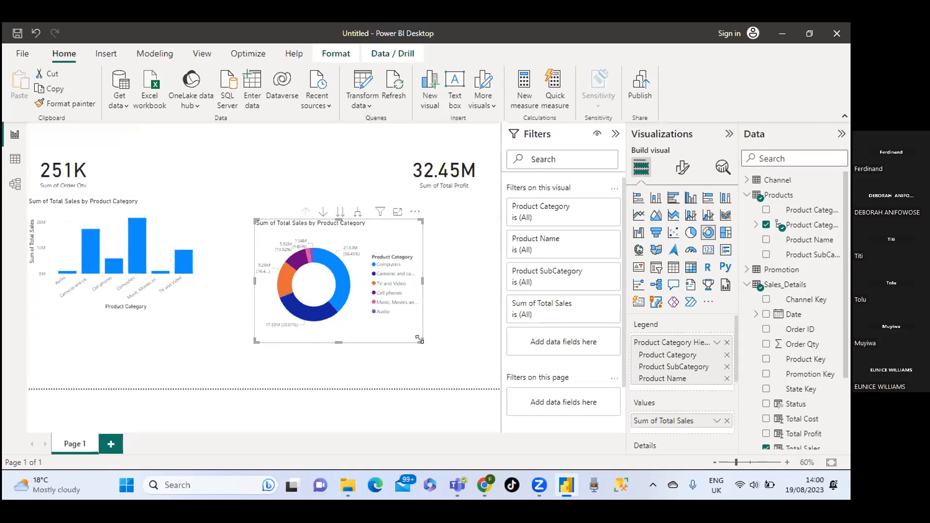
pyautogui.moveTo(419, 339); pyautogui.dragTo(375, 316)
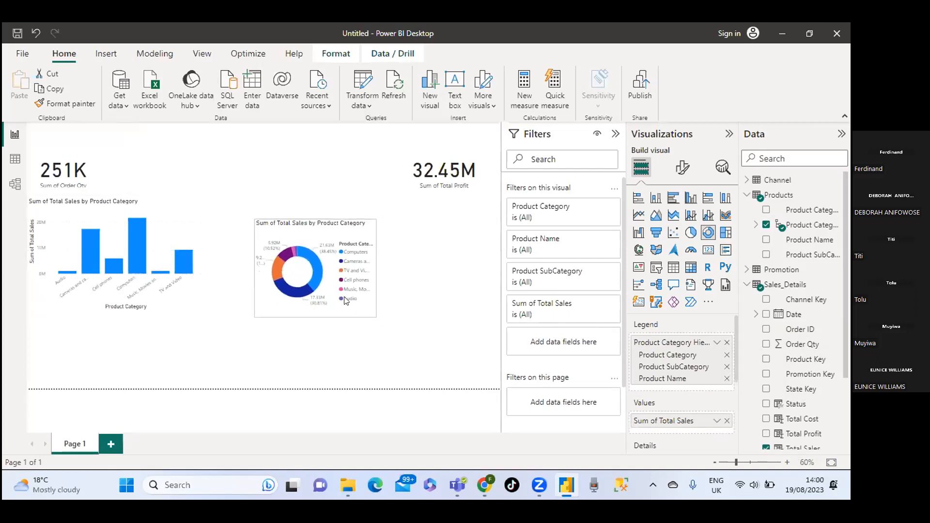
pyautogui.moveTo(314, 244); pyautogui.dragTo(276, 237)
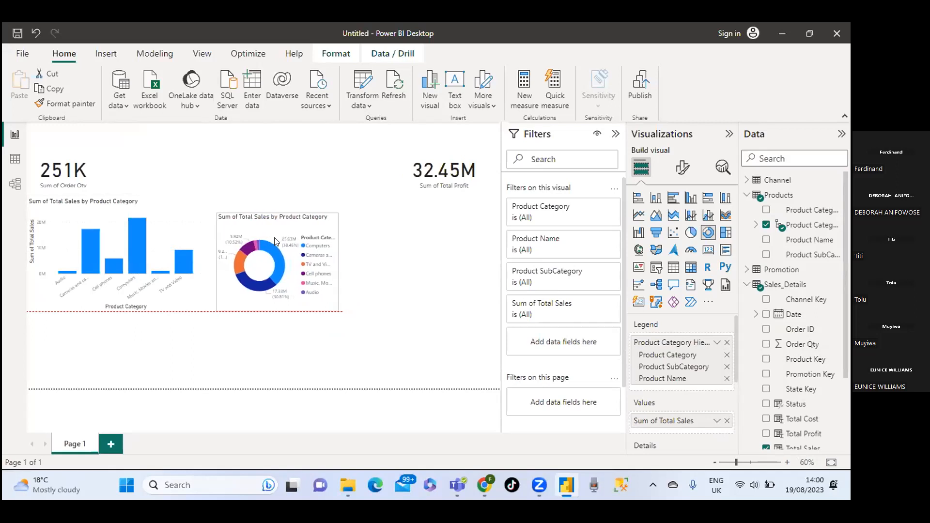
pyautogui.click(396, 261)
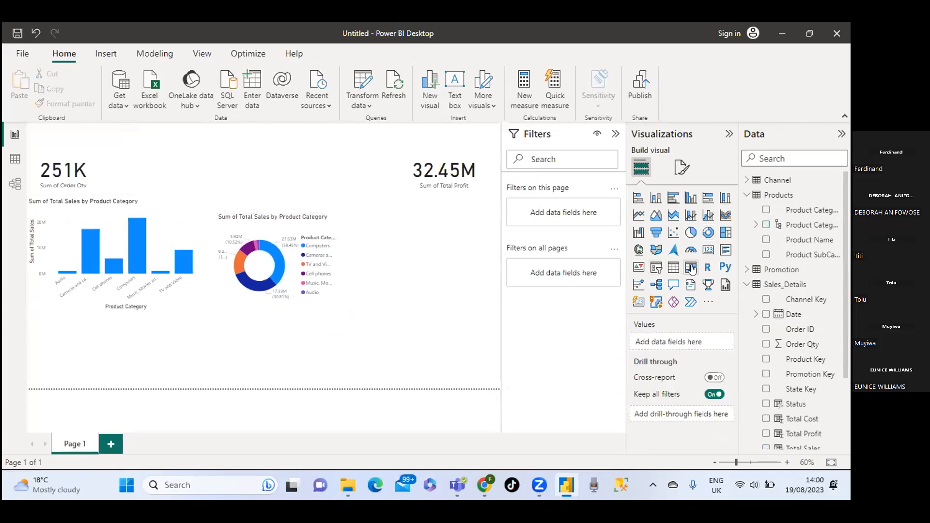
# Add an empty table visual beside the donut chart and shift the donut toward the column chart so they no longer overlap.
pyautogui.click(664, 270)
pyautogui.moveTo(93, 344); pyautogui.dragTo(424, 242)
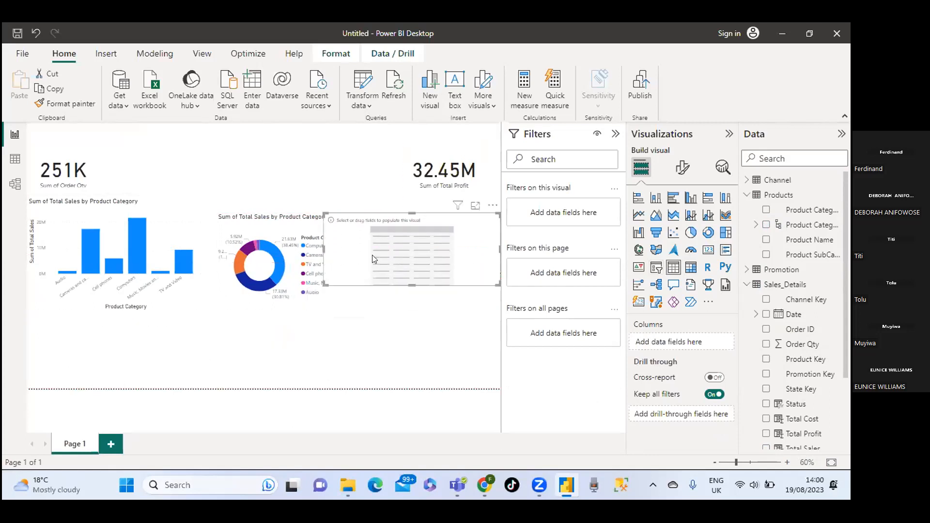
pyautogui.click(244, 230)
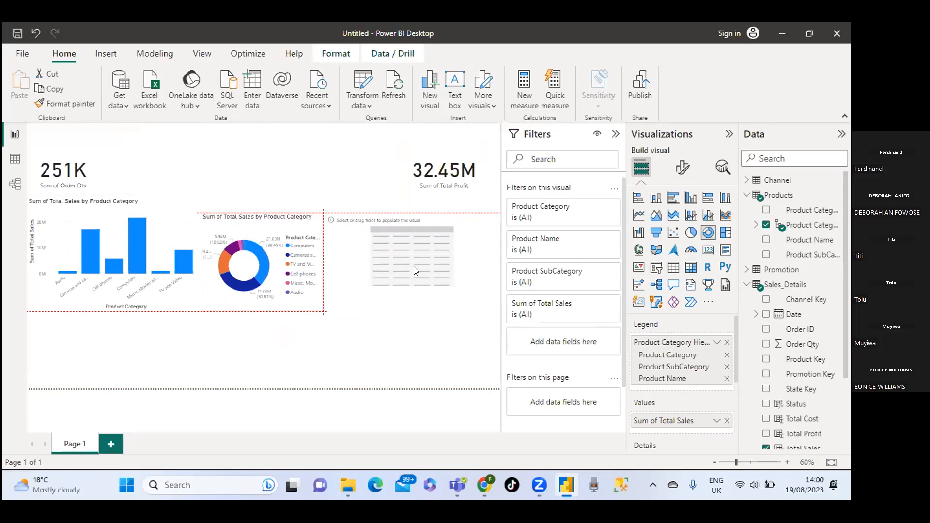
pyautogui.click(394, 276)
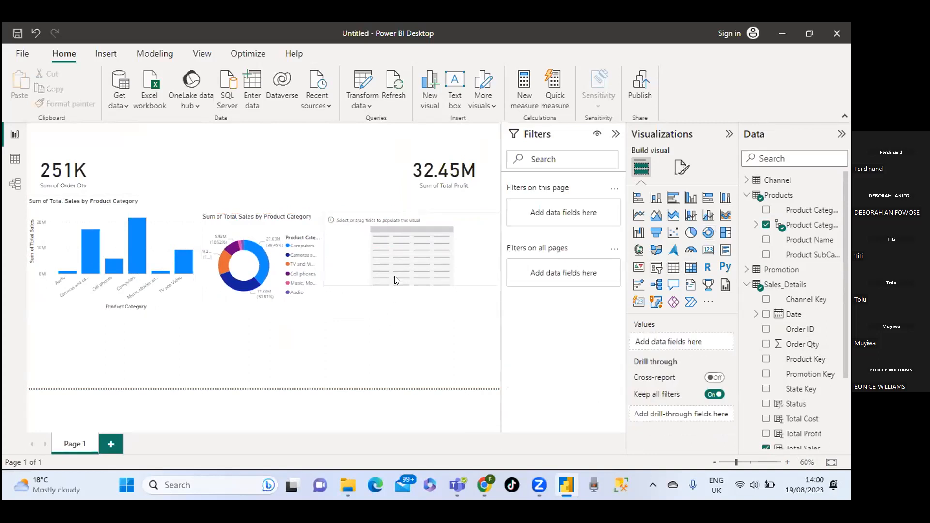
# Enlarge the empty table visual downward and fill it with Product Category Hierarchy and Total Profit.
pyautogui.moveTo(406, 280); pyautogui.dragTo(406, 328)
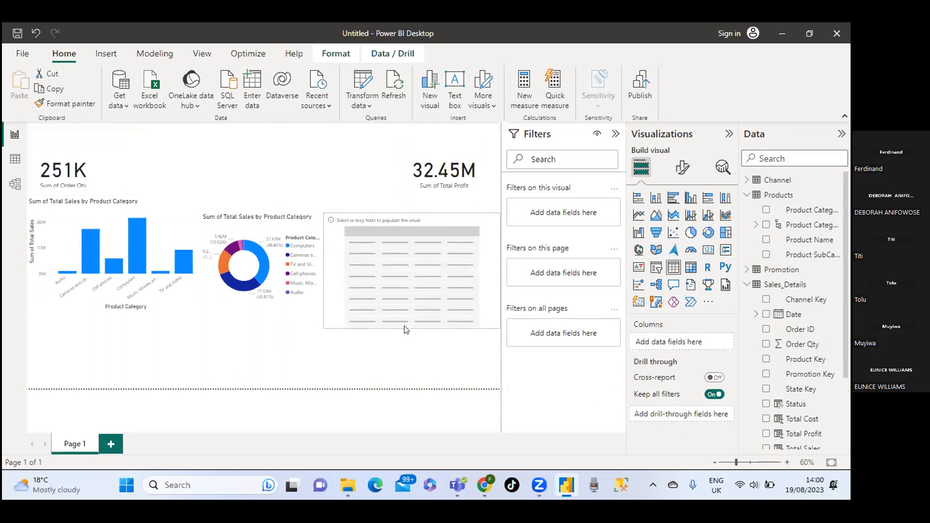
pyautogui.click(765, 226)
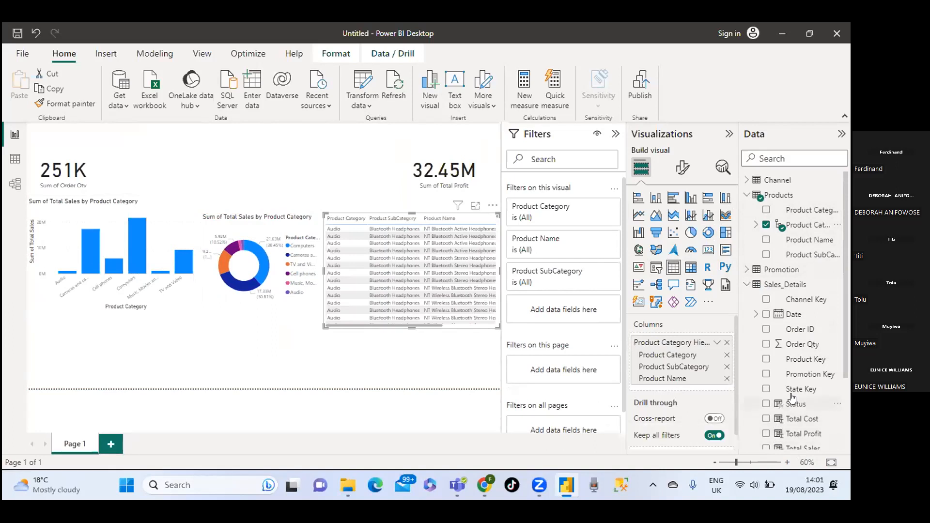
pyautogui.click(766, 434)
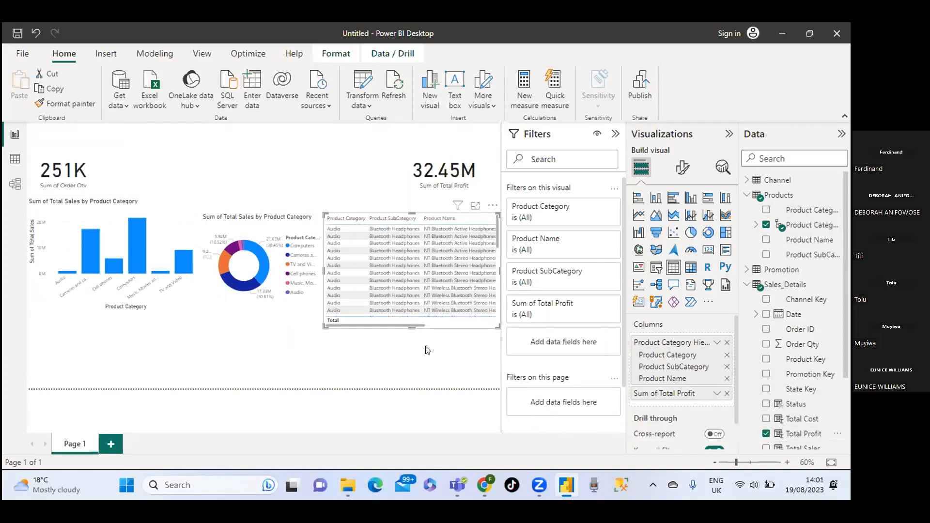
# Shrink the table visual in height and from both sides, leaving a gap between it and the donut chart.
pyautogui.moveTo(411, 327)
pyautogui.mouseDown()
pyautogui.moveTo(412, 386)
pyautogui.moveTo(412, 318)
pyautogui.mouseUp()
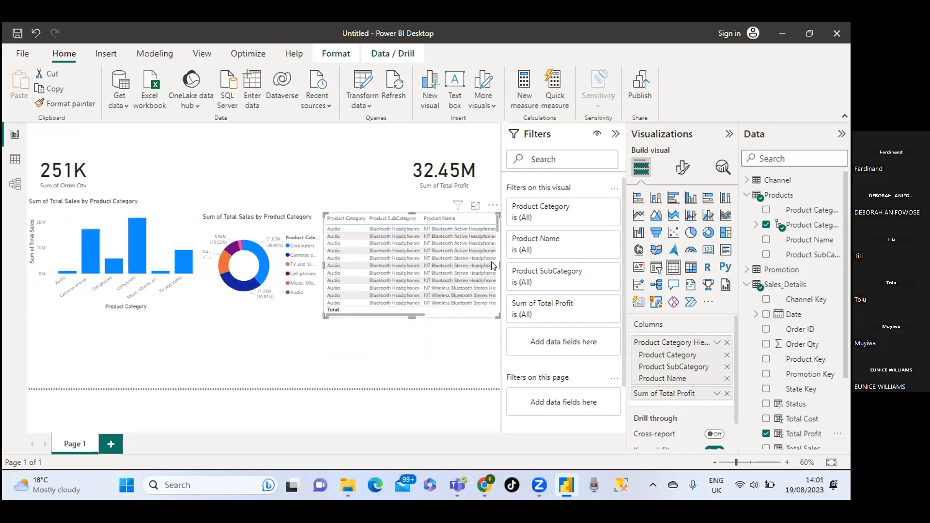
pyautogui.moveTo(498, 263); pyautogui.dragTo(463, 264)
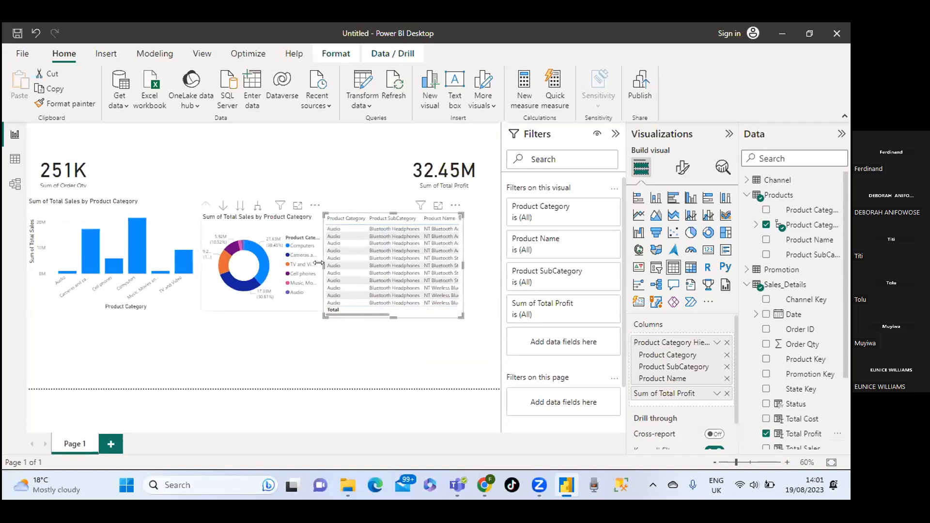
pyautogui.moveTo(324, 266); pyautogui.dragTo(342, 273)
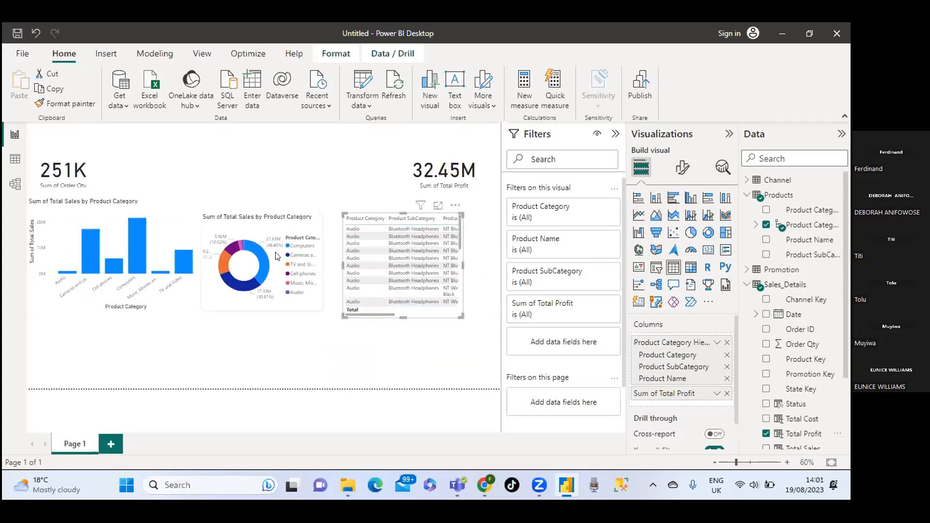
pyautogui.click(336, 347)
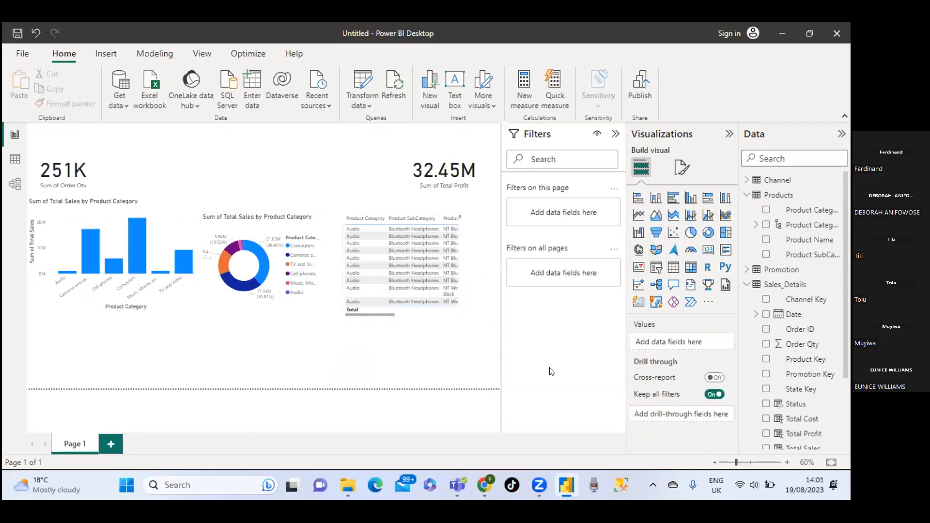
# Add a Promotion Name slicer below the Total Sales by Product Category column chart and resize it to a narrow list reaching the page's lower edge.
pyautogui.click(656, 267)
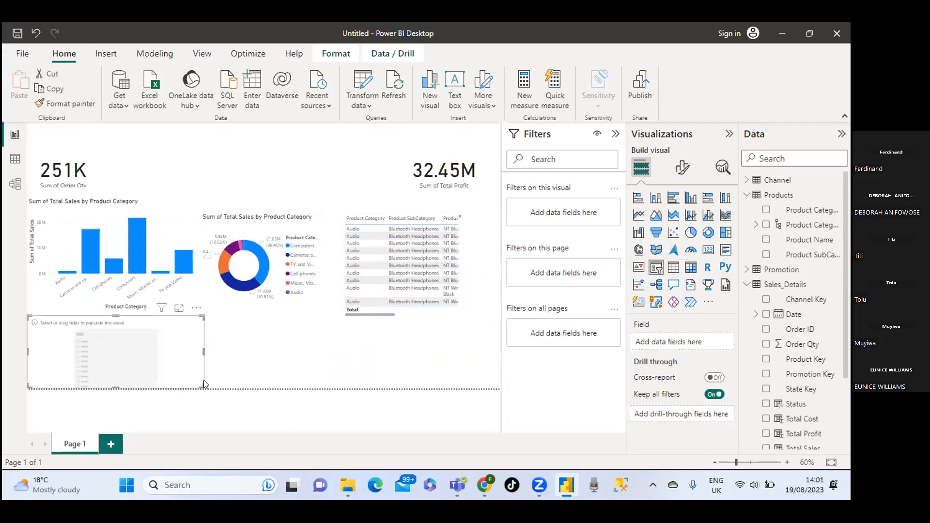
pyautogui.moveTo(204, 388); pyautogui.dragTo(181, 374)
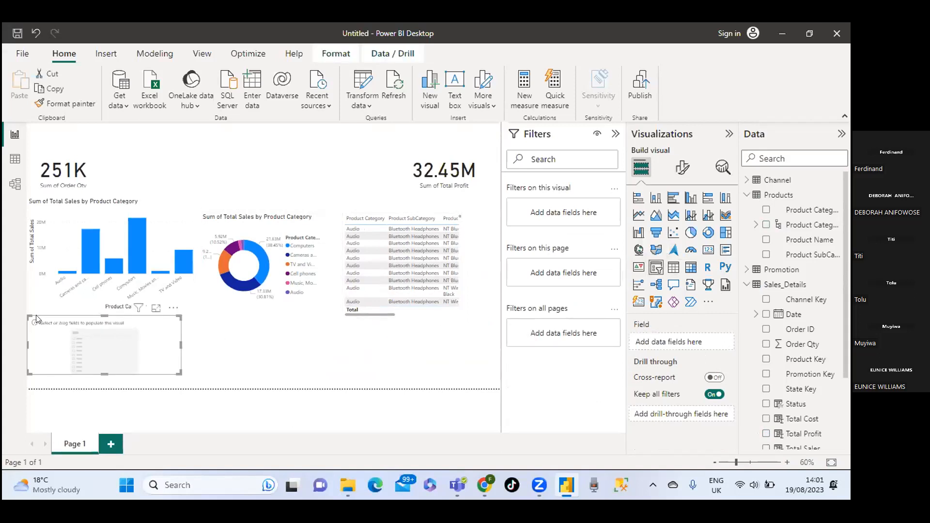
pyautogui.moveTo(36, 317); pyautogui.dragTo(58, 326)
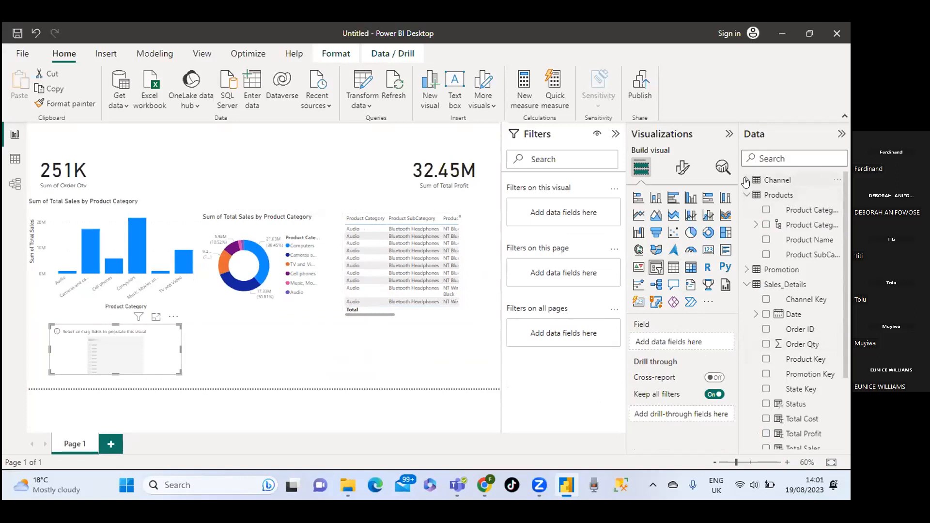
pyautogui.click(746, 270)
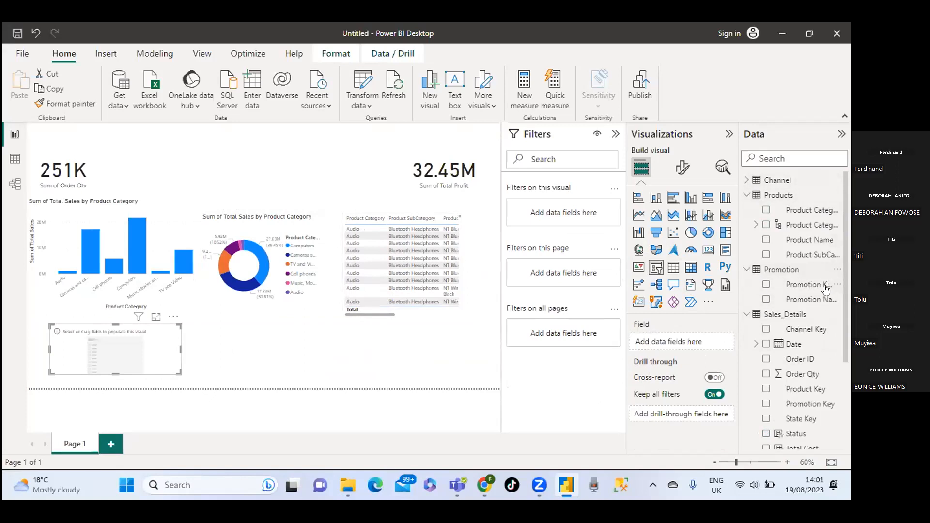
pyautogui.click(766, 299)
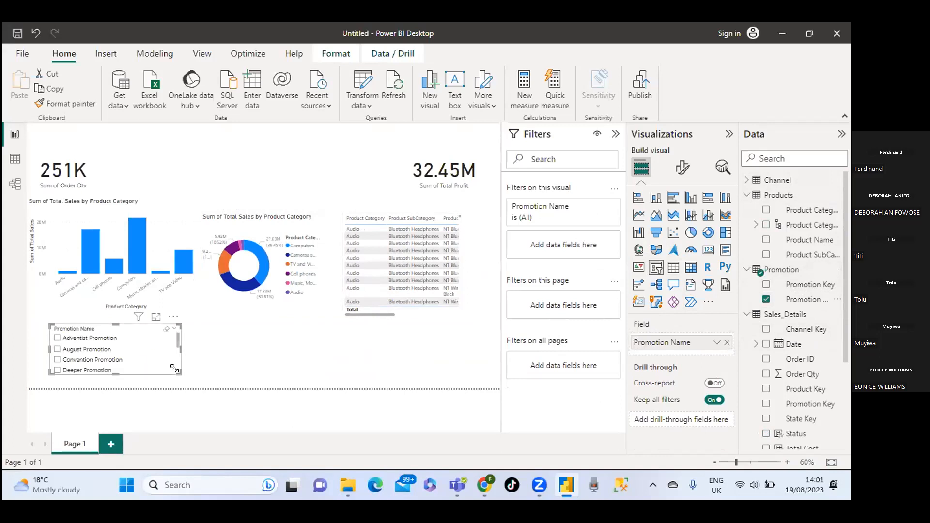
pyautogui.moveTo(179, 374); pyautogui.dragTo(132, 366)
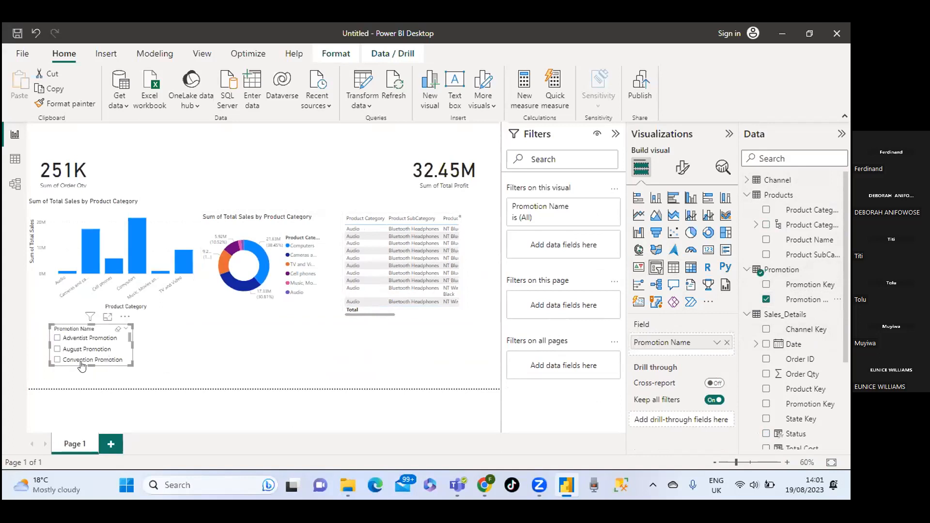
pyautogui.moveTo(87, 380); pyautogui.dragTo(88, 390)
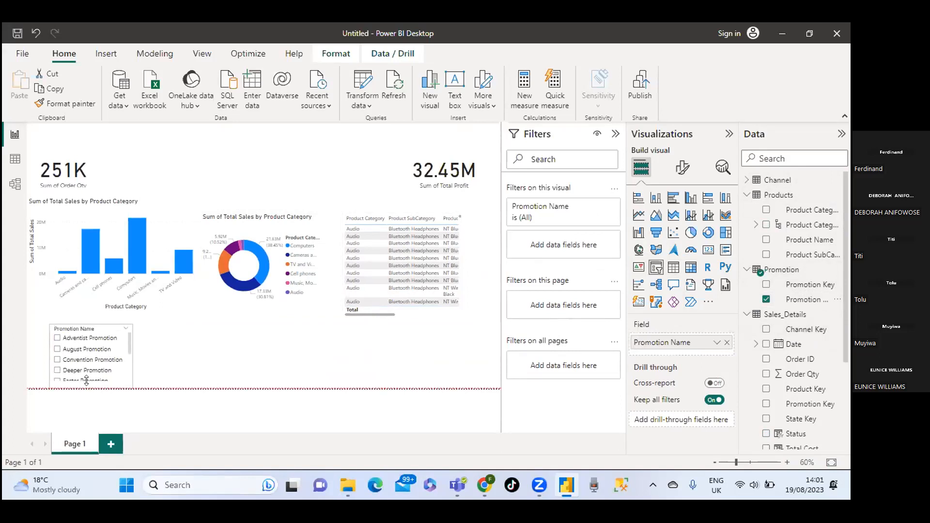
pyautogui.click(214, 362)
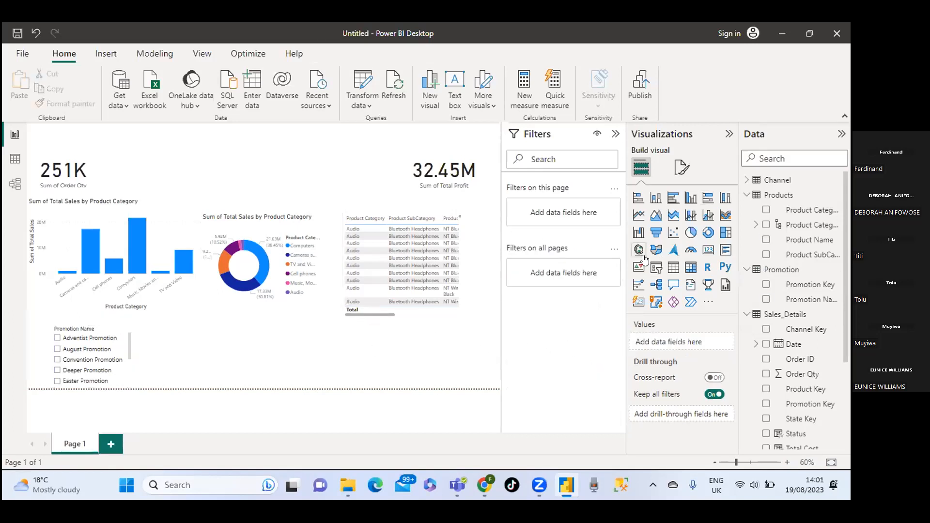
# Add a slicer on the Sales_Details Status field and place it below the table visual.
pyautogui.click(656, 268)
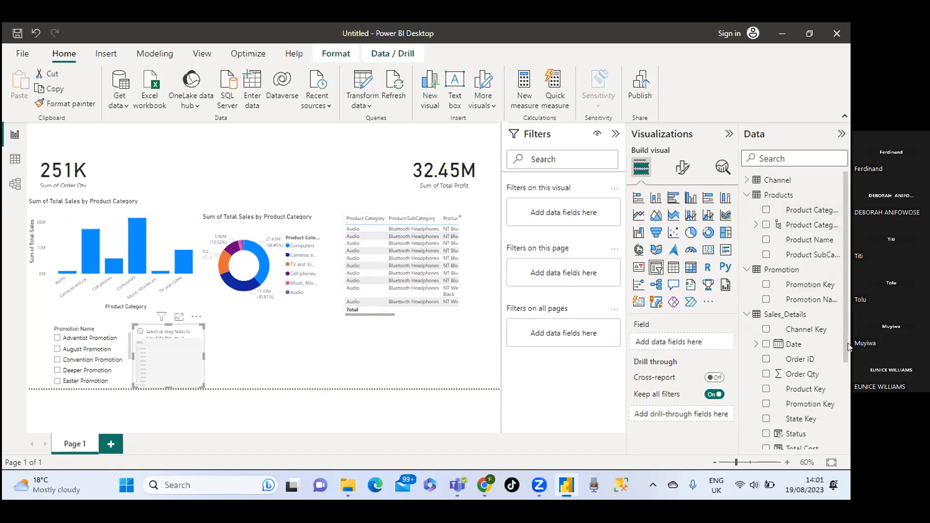
pyautogui.moveTo(842, 345); pyautogui.dragTo(842, 401)
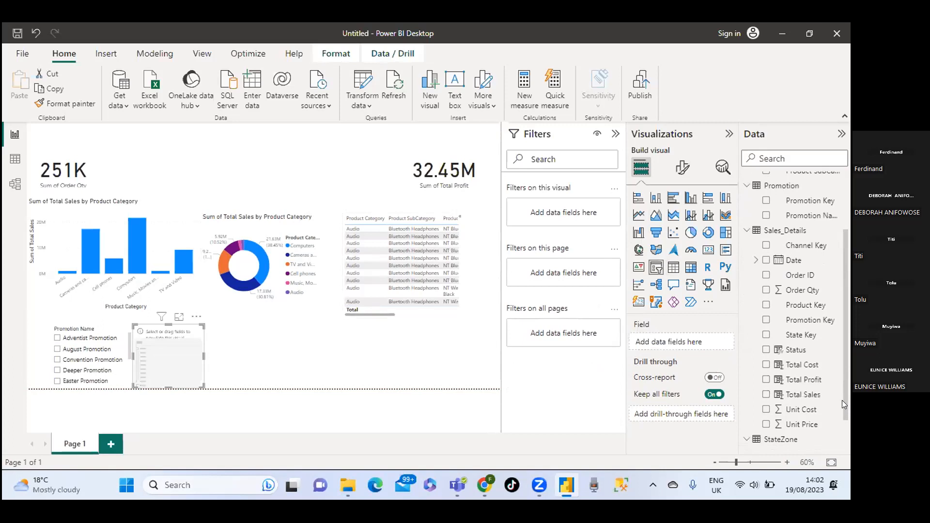
pyautogui.click(766, 350)
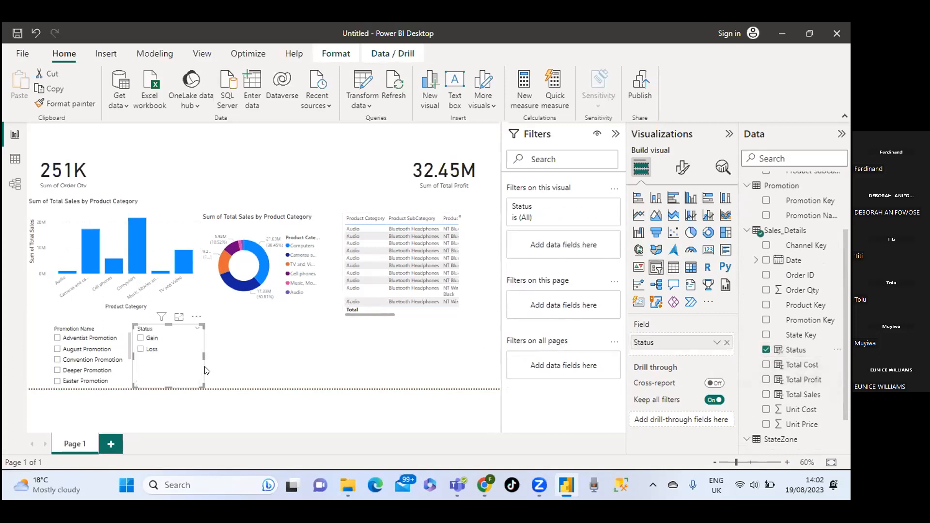
pyautogui.moveTo(194, 384); pyautogui.dragTo(446, 372)
pyautogui.click(266, 343)
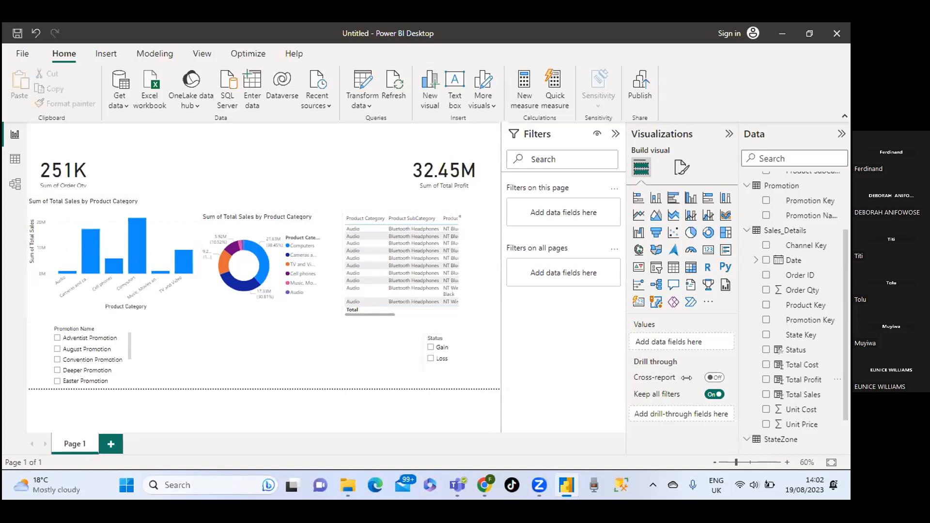
# Add an empty clustered column chart and position it below the donut chart, slightly away from the Promotion Name slicer.
pyautogui.click(686, 199)
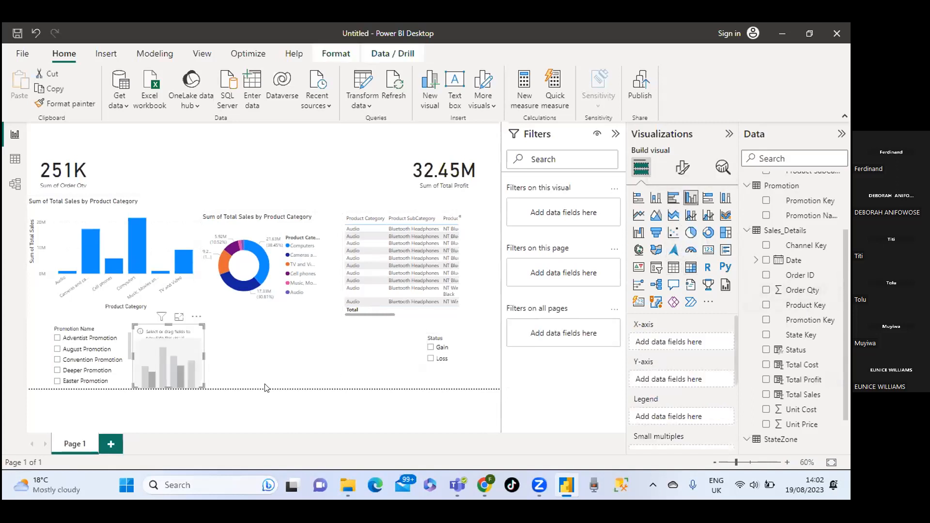
pyautogui.moveTo(178, 339); pyautogui.dragTo(228, 329)
pyautogui.moveTo(250, 374); pyautogui.dragTo(262, 383)
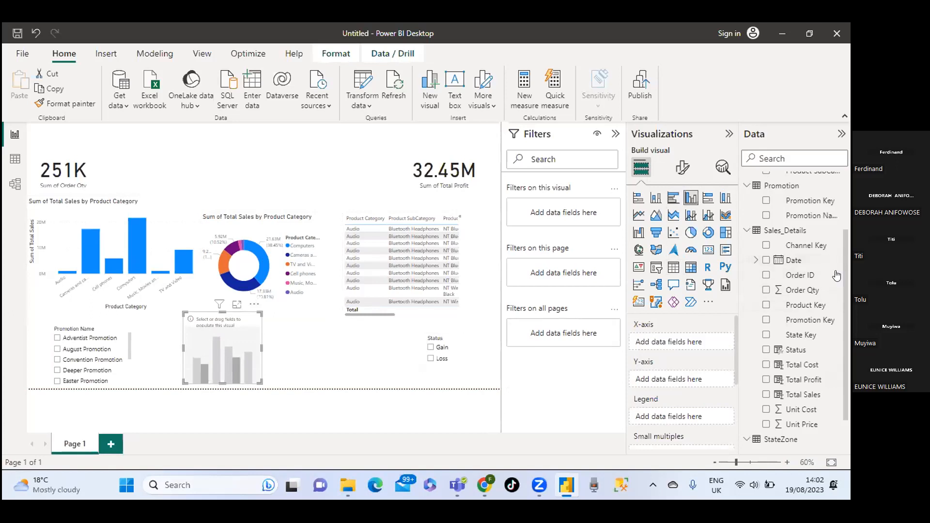
# Fill the new clustered column chart with Total Sales on the Y-axis and Zone on the X-axis.
pyautogui.click(765, 395)
pyautogui.scroll(-1, 841, 373)
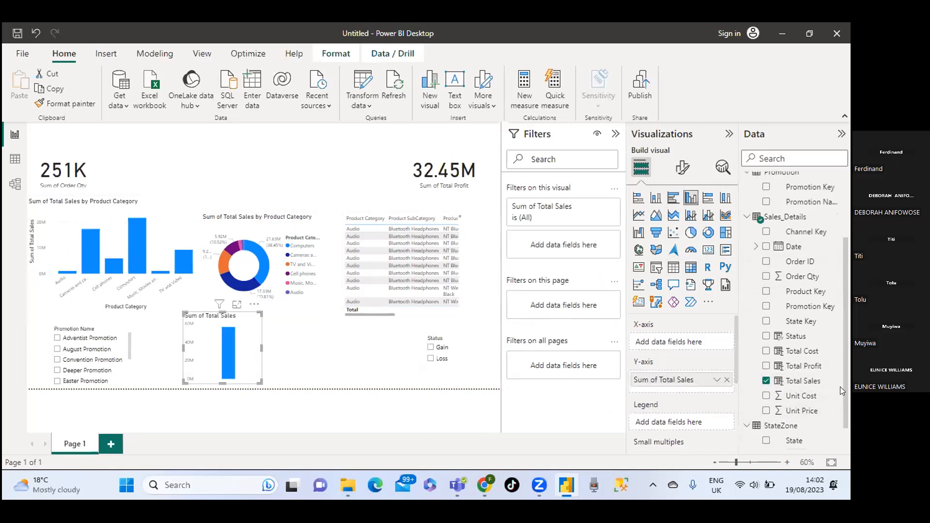
pyautogui.scroll(-1, 841, 398)
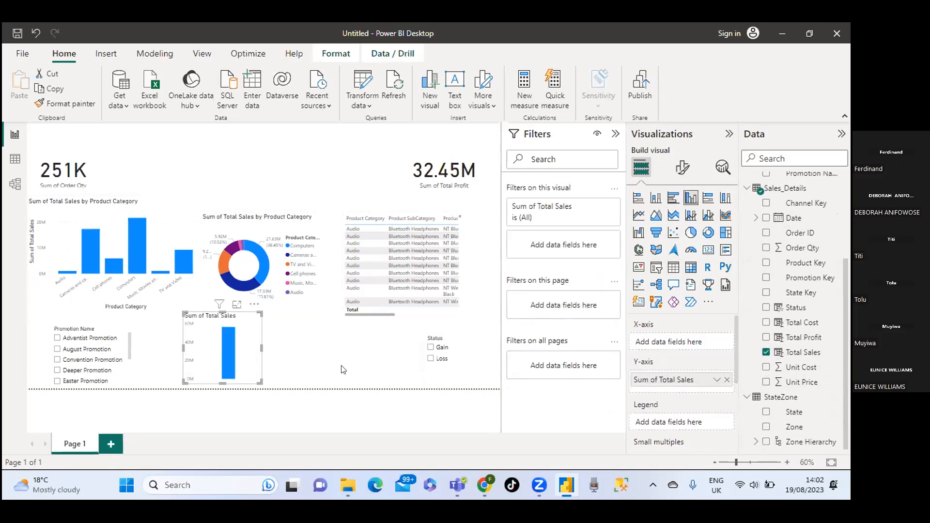
pyautogui.click(766, 427)
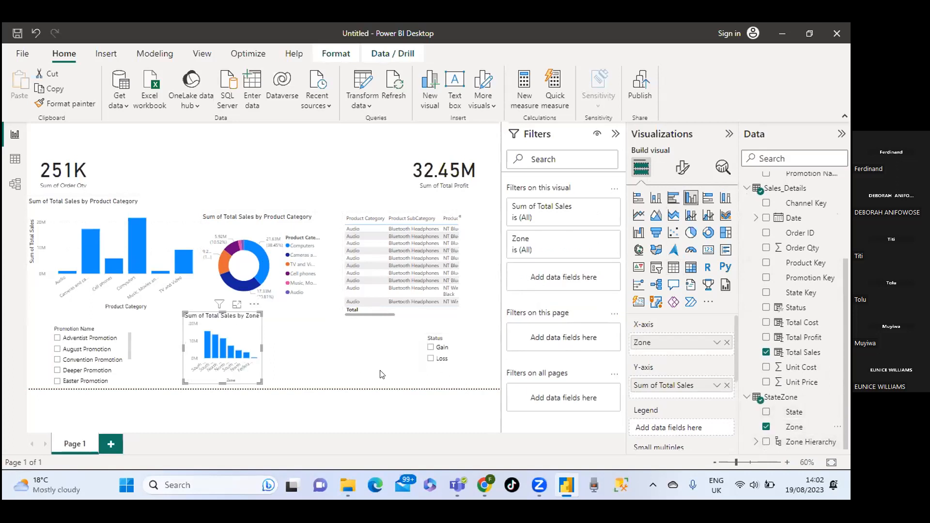
pyautogui.click(317, 359)
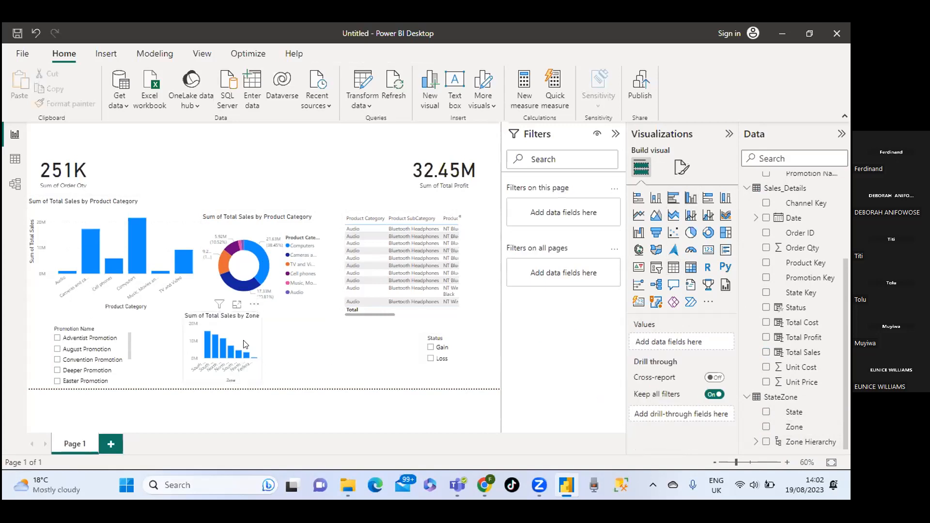
# Move the Total Sales by Zone chart closer to the Promotion Name slicer and shift the Status slicer toward that chart.
pyautogui.moveTo(229, 348); pyautogui.dragTo(226, 351)
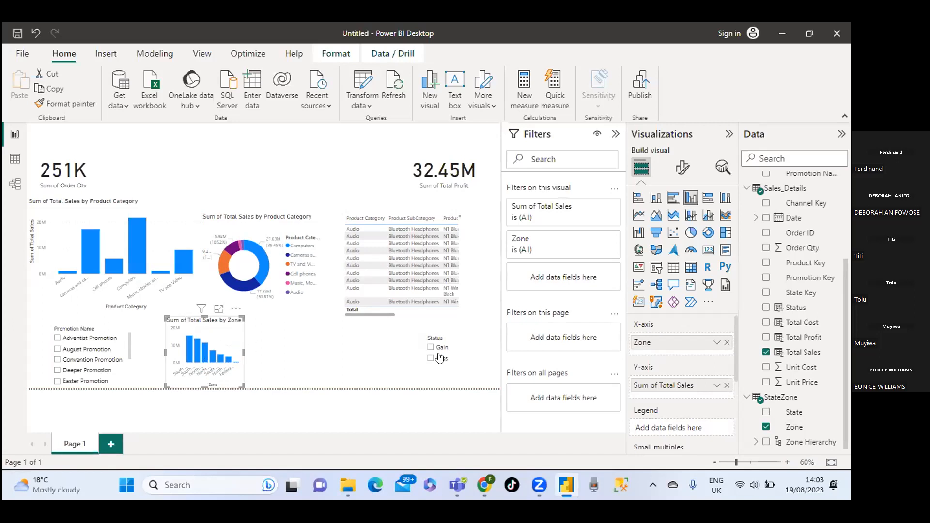
pyautogui.moveTo(426, 351); pyautogui.dragTo(339, 357)
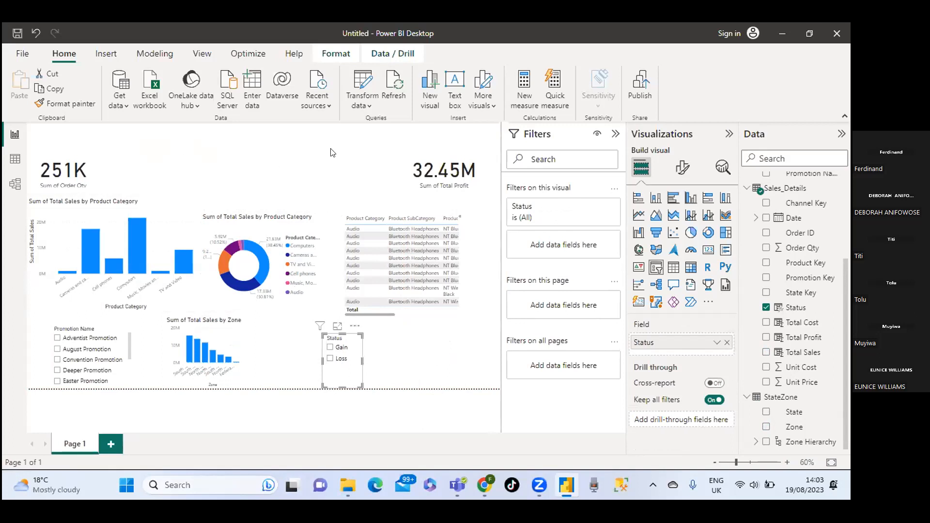
pyautogui.click(251, 166)
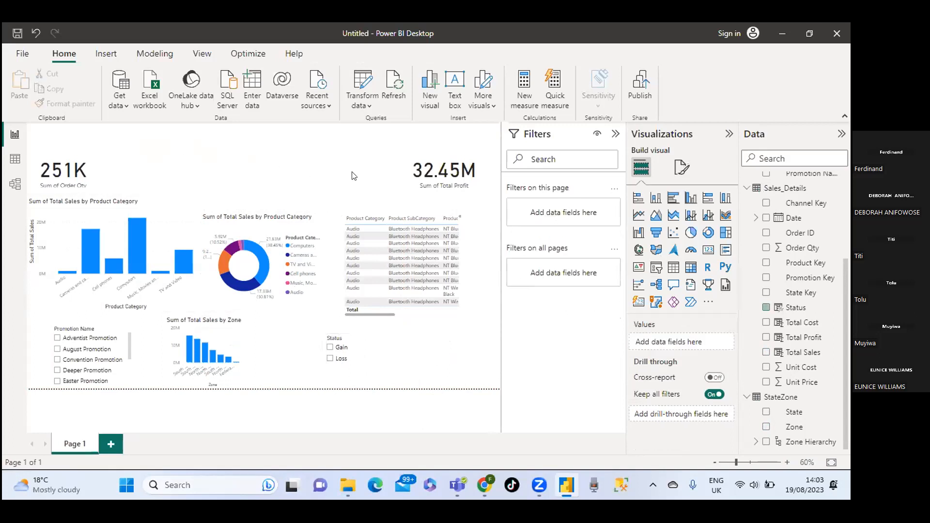
# Insert a text box, reduce it to a small box over the donut chart and enter the title "Suftnet Sale Analysis".
pyautogui.click(102, 53)
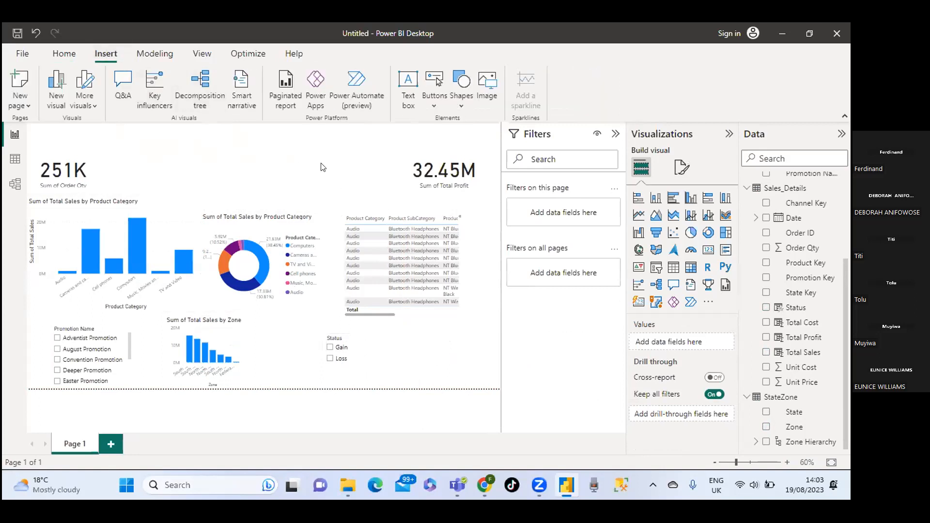
pyautogui.click(409, 85)
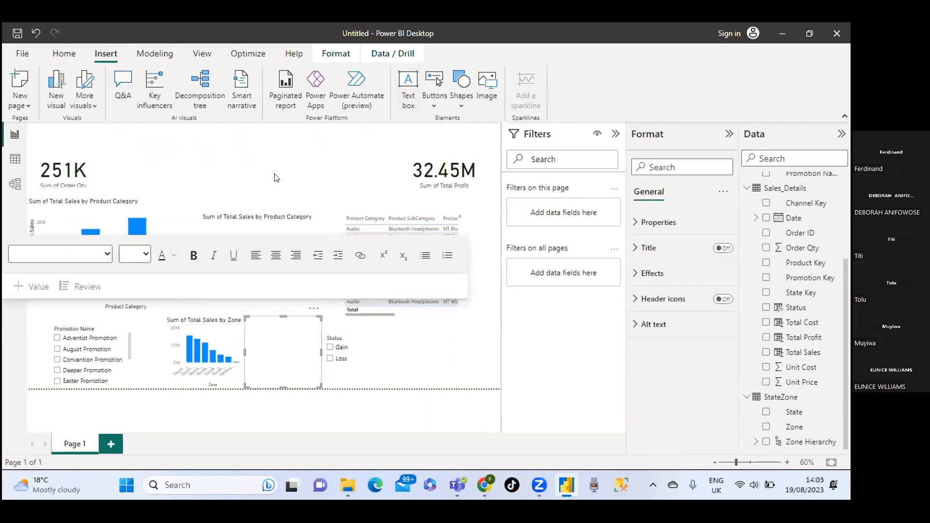
pyautogui.moveTo(279, 311); pyautogui.dragTo(274, 130)
pyautogui.click(304, 285)
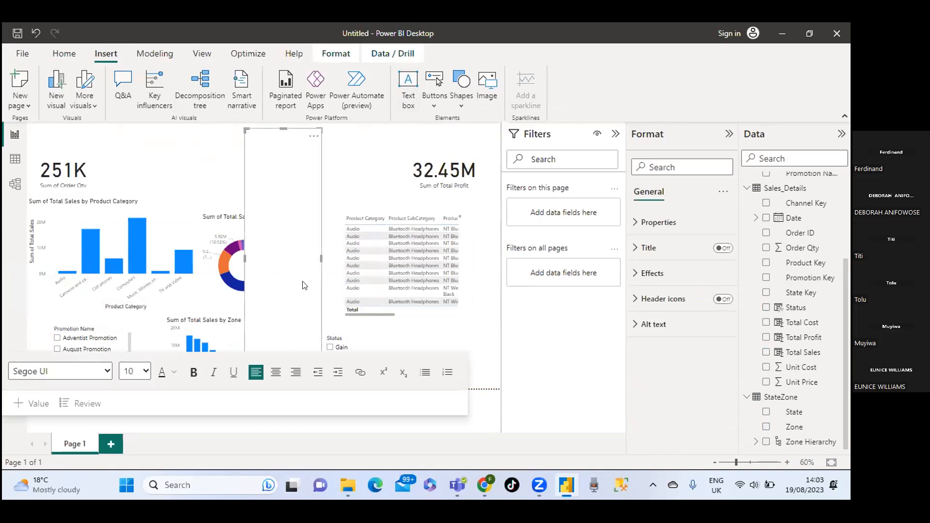
pyautogui.click(284, 389)
pyautogui.moveTo(244, 260)
pyautogui.mouseDown()
pyautogui.moveTo(182, 245)
pyautogui.moveTo(184, 257)
pyautogui.moveTo(256, 266)
pyautogui.mouseUp()
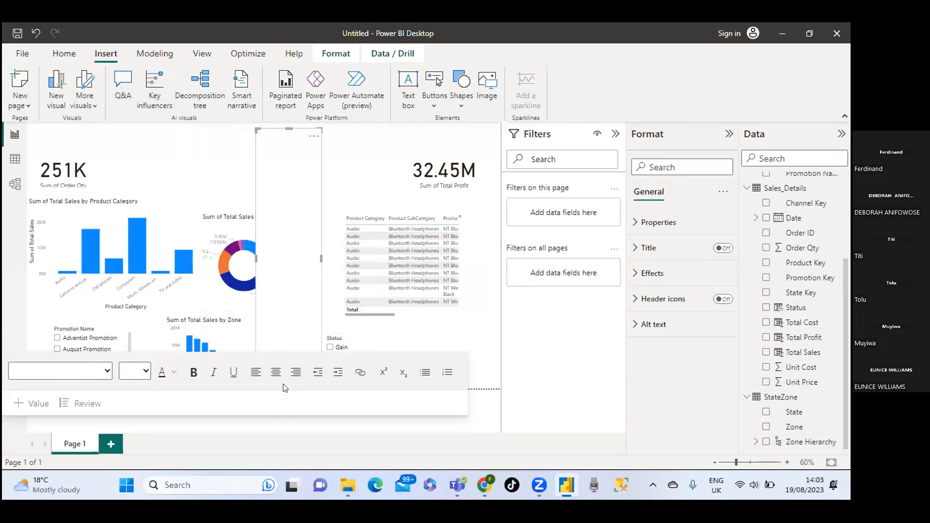
pyautogui.moveTo(289, 129); pyautogui.dragTo(286, 256)
pyautogui.moveTo(286, 381); pyautogui.dragTo(284, 274)
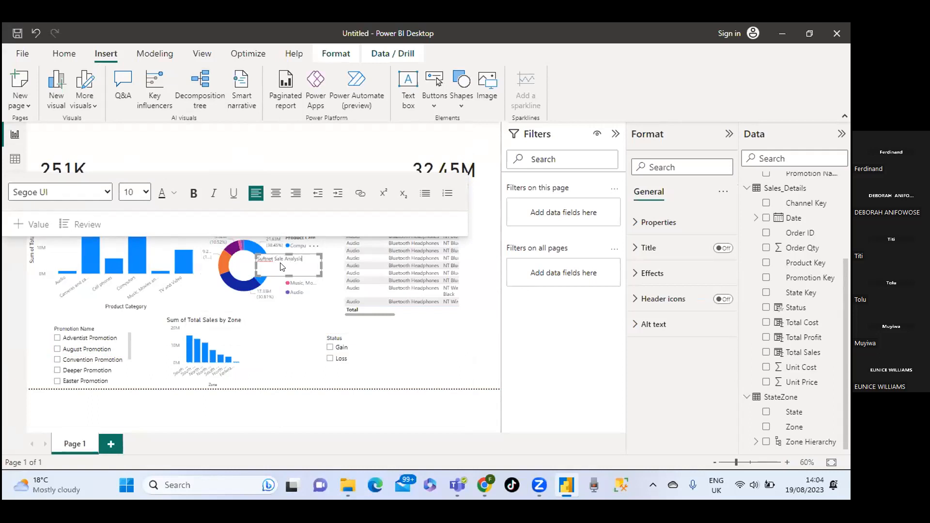
# Reshape the title text box into a wide, thin strip at the page's upper edge, spanning between the two KPI cards.
pyautogui.click(146, 193)
pyautogui.click(146, 194)
pyautogui.moveTo(286, 254); pyautogui.dragTo(276, 146)
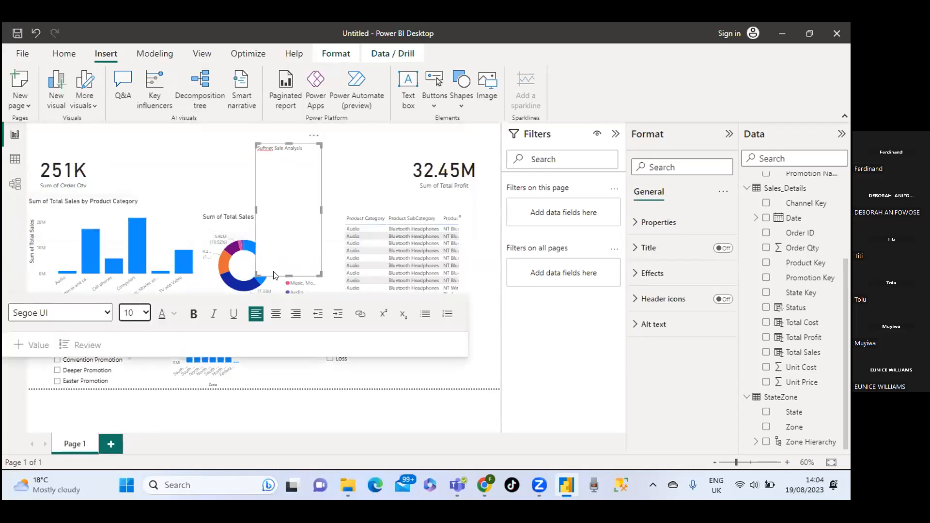
pyautogui.moveTo(285, 275); pyautogui.dragTo(134, 139)
pyautogui.moveTo(321, 150); pyautogui.dragTo(383, 152)
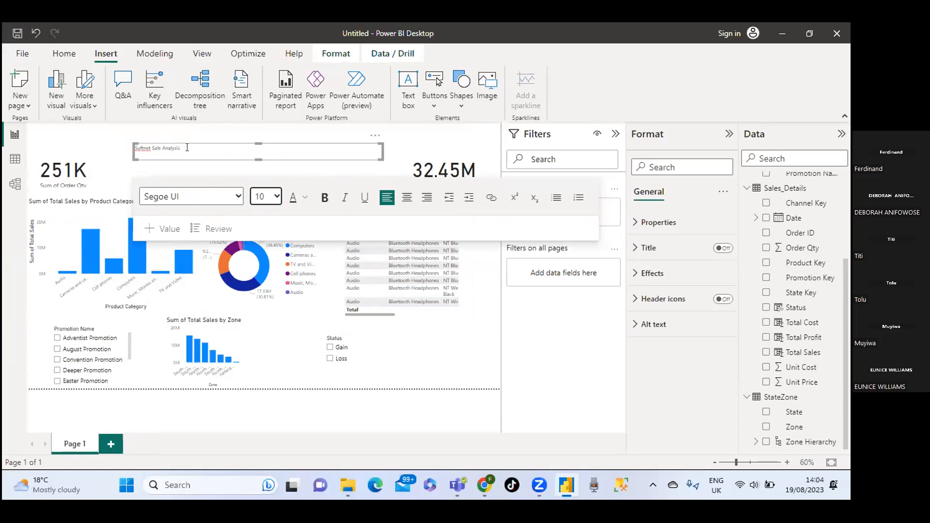
# Format the title "Suftnet Sale Analysis" in Arial Black at font size 18.
pyautogui.moveTo(187, 147); pyautogui.dragTo(129, 145)
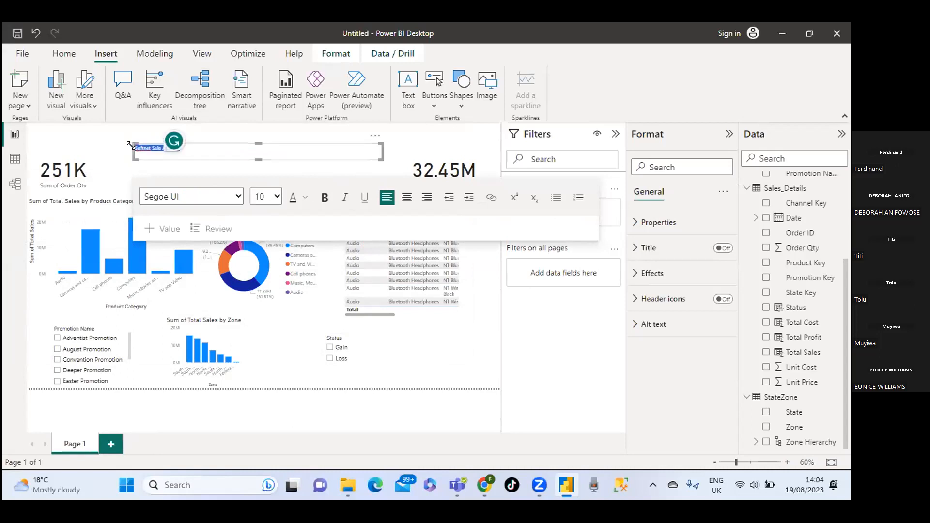
pyautogui.click(203, 200)
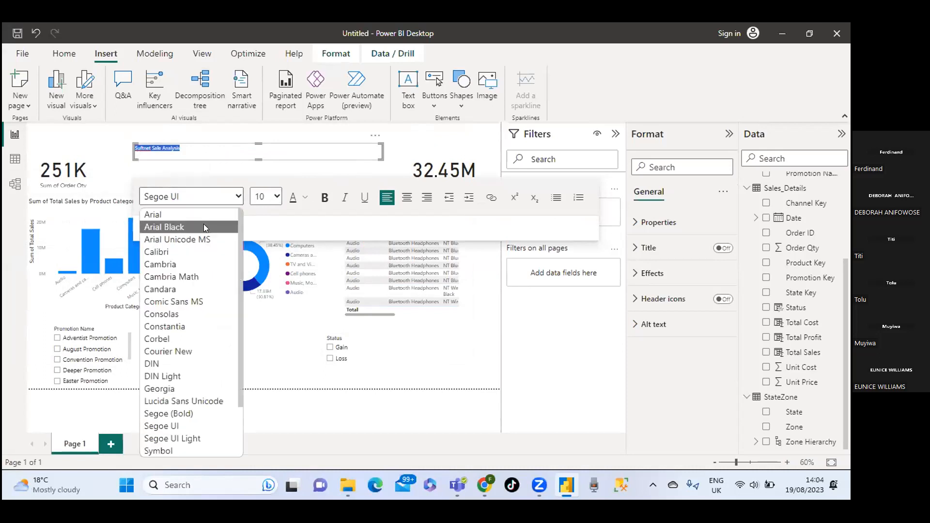
pyautogui.click(195, 225)
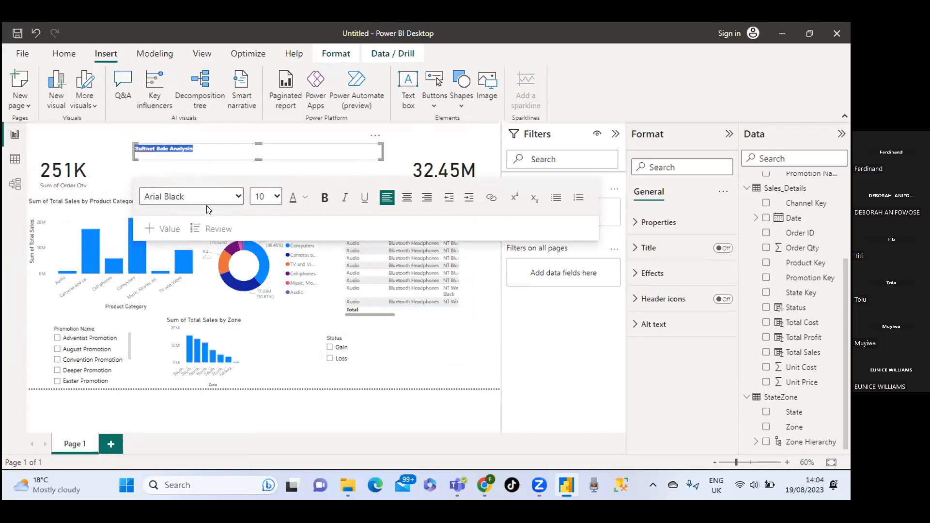
pyautogui.click(278, 197)
pyautogui.click(261, 283)
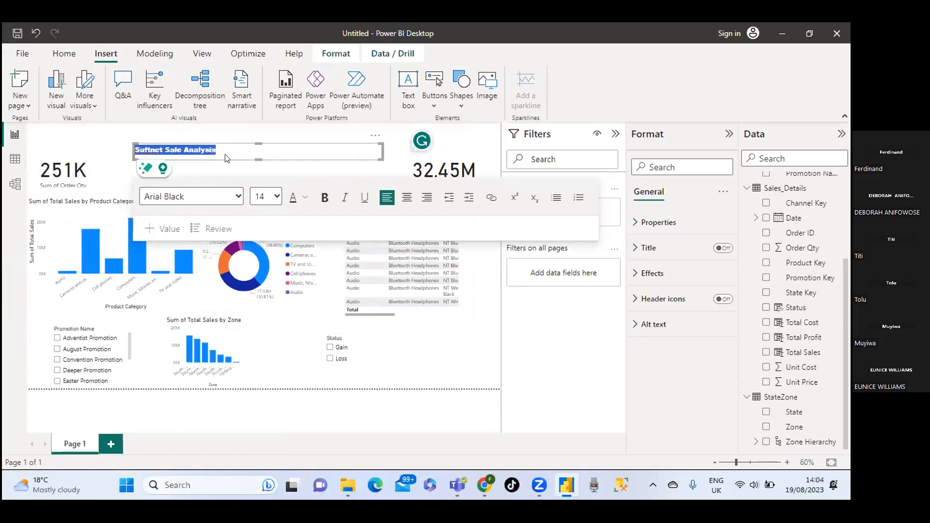
pyautogui.click(265, 197)
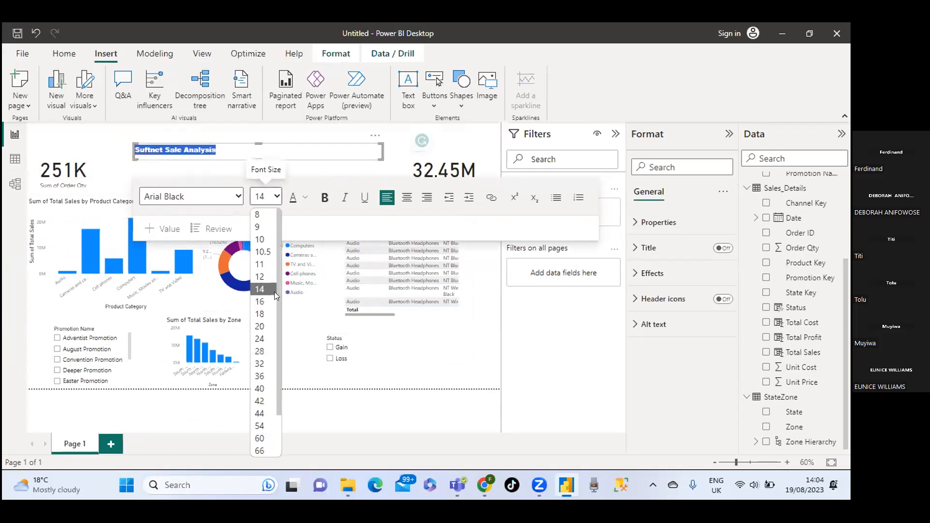
pyautogui.click(267, 315)
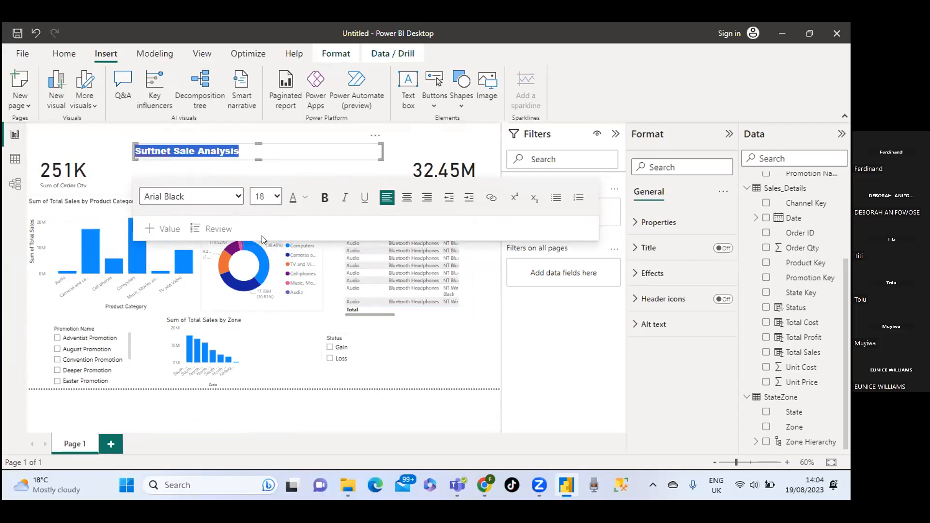
pyautogui.click(280, 135)
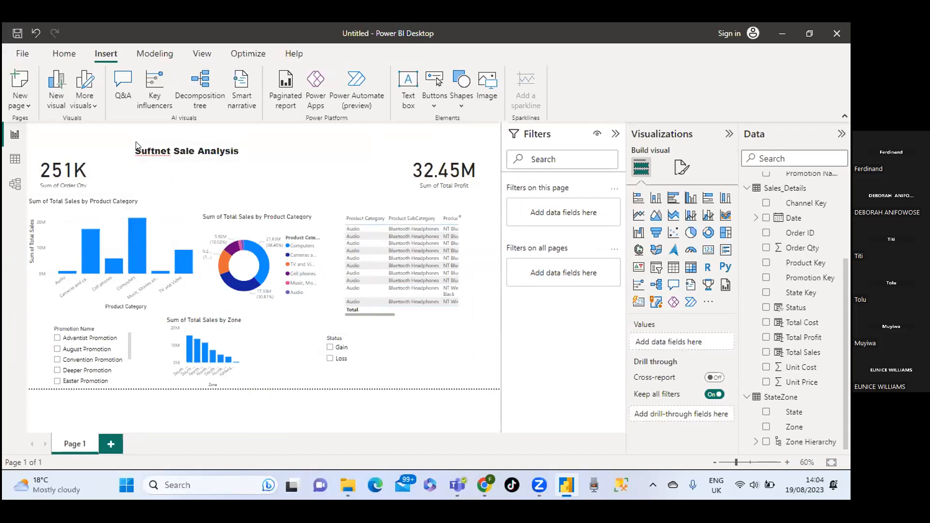
# Centre the title text within its text box.
pyautogui.moveTo(136, 148); pyautogui.dragTo(265, 171)
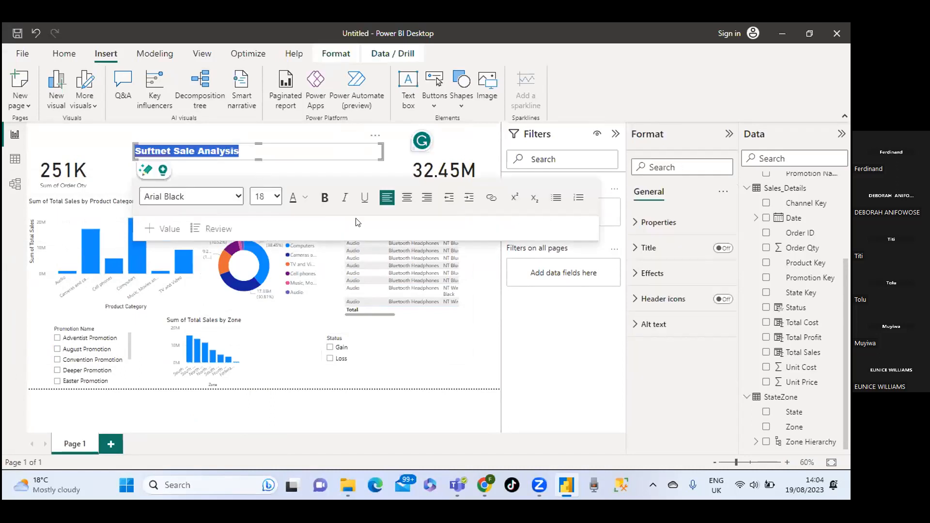
pyautogui.click(407, 197)
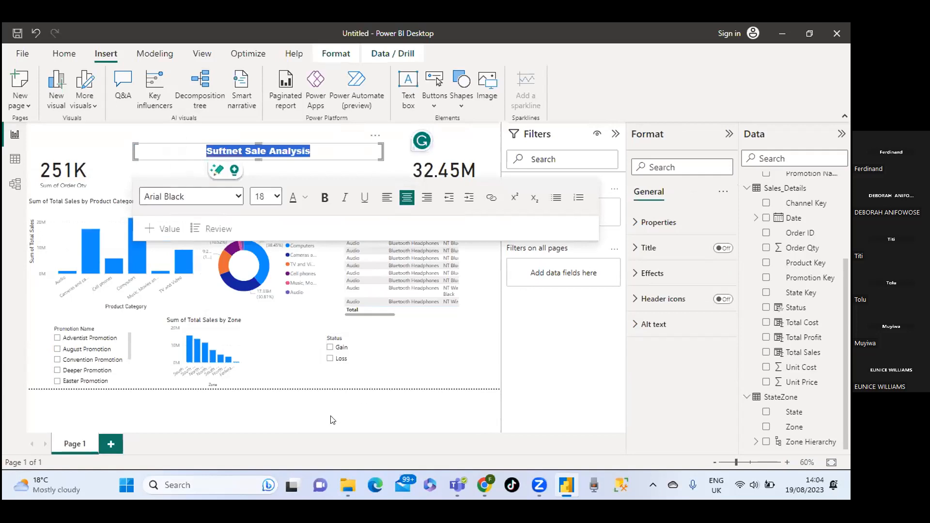
pyautogui.click(315, 416)
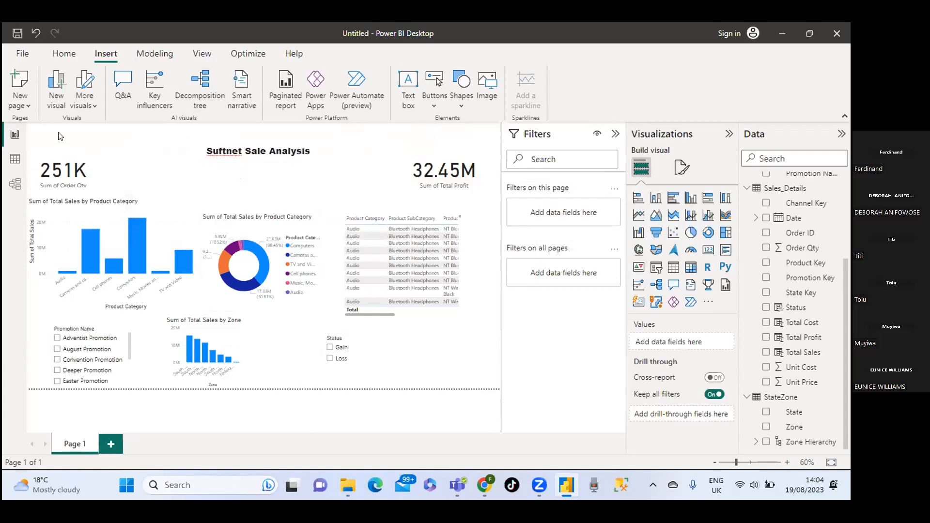
# Shift the Total Sales by Product Category column chart and the Order Qty card slightly downward to free space above them.
pyautogui.click(54, 172)
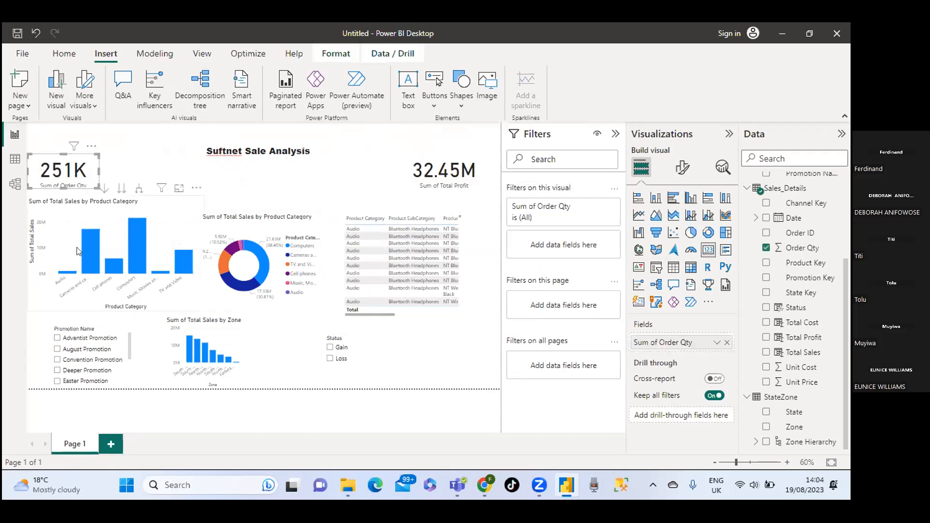
pyautogui.click(68, 232)
pyautogui.moveTo(68, 229); pyautogui.dragTo(69, 233)
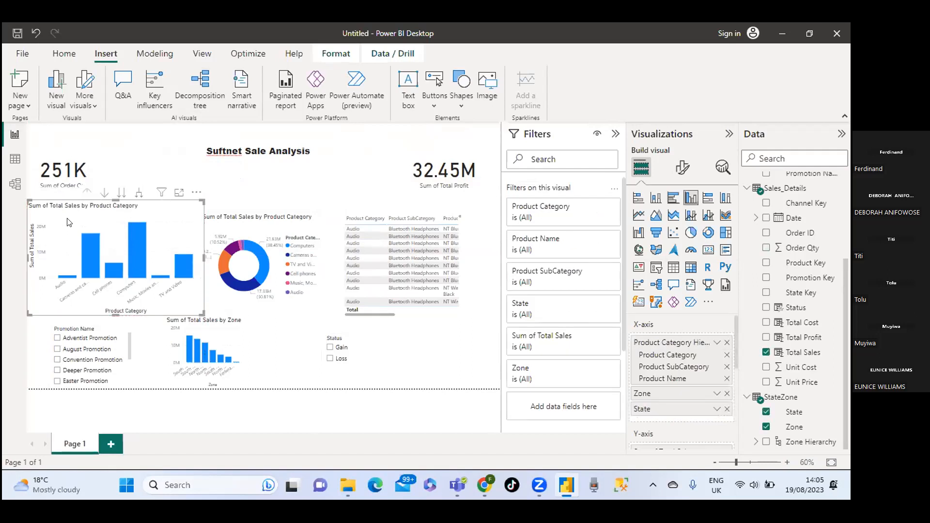
pyautogui.click(57, 166)
pyautogui.moveTo(58, 166); pyautogui.dragTo(58, 170)
pyautogui.click(48, 136)
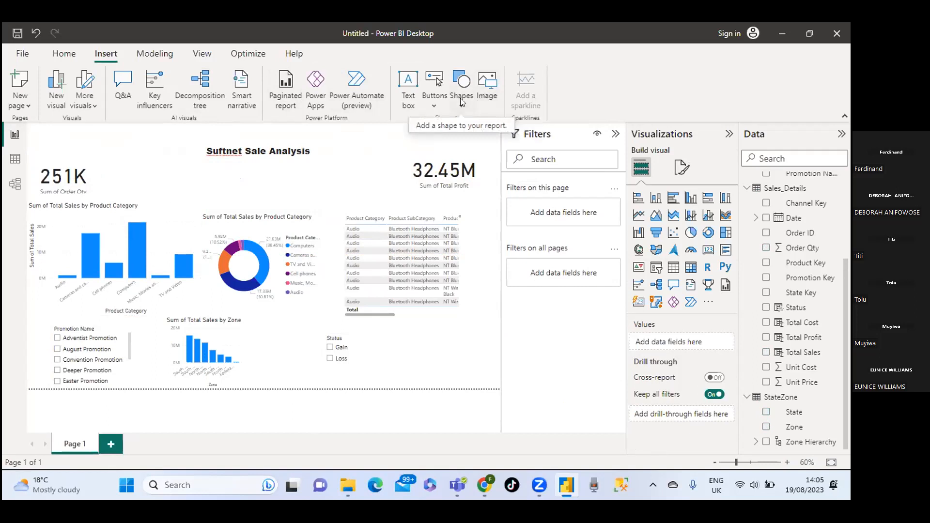
# Insert the "Suftnet logo" PNG image from the Desktop folder into the report page.
pyautogui.click(484, 90)
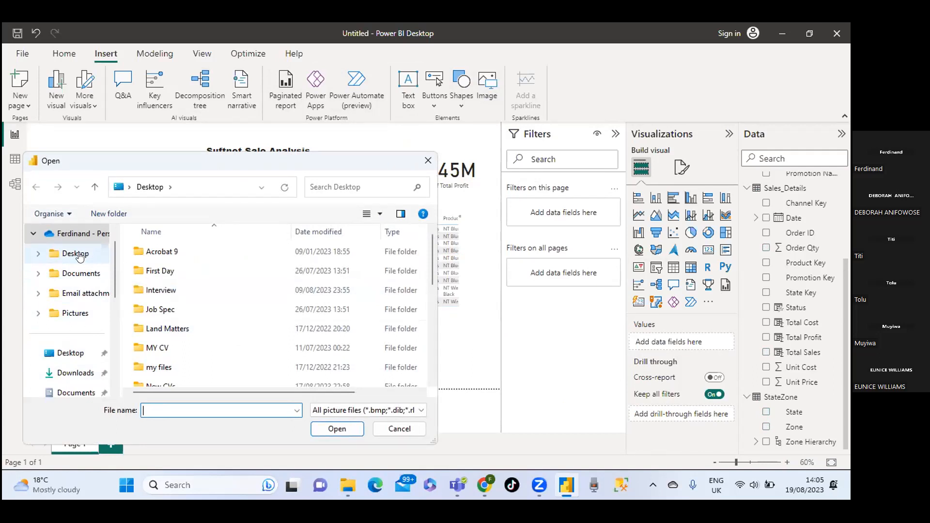
pyautogui.click(71, 353)
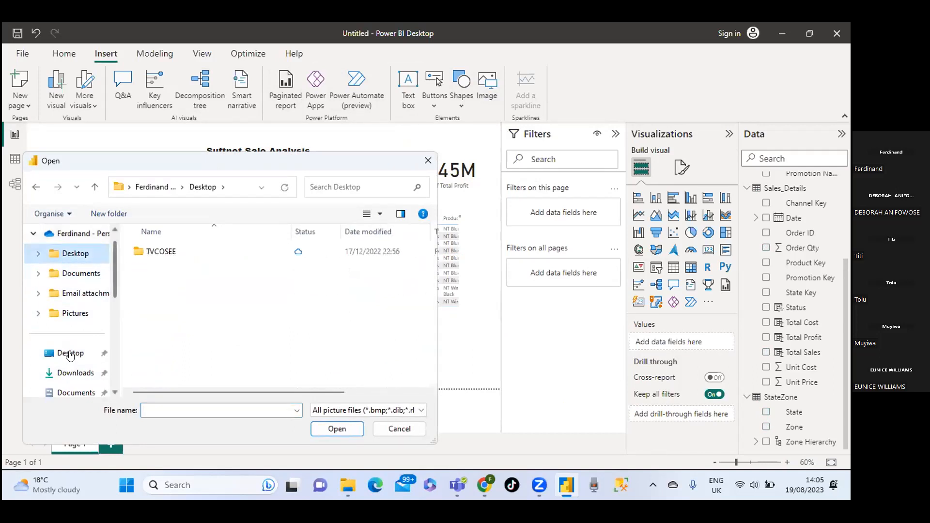
pyautogui.scroll(-10, 272, 309)
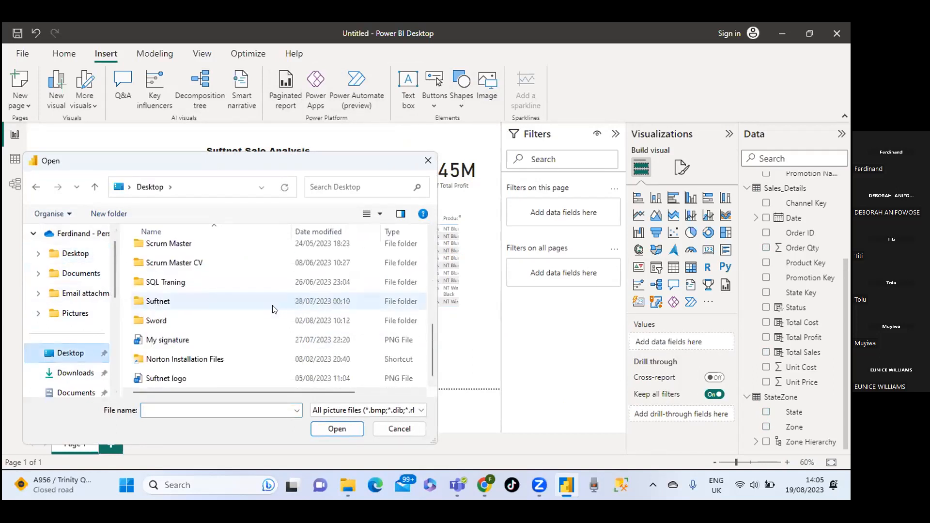
pyautogui.click(178, 378)
pyautogui.doubleClick(178, 378)
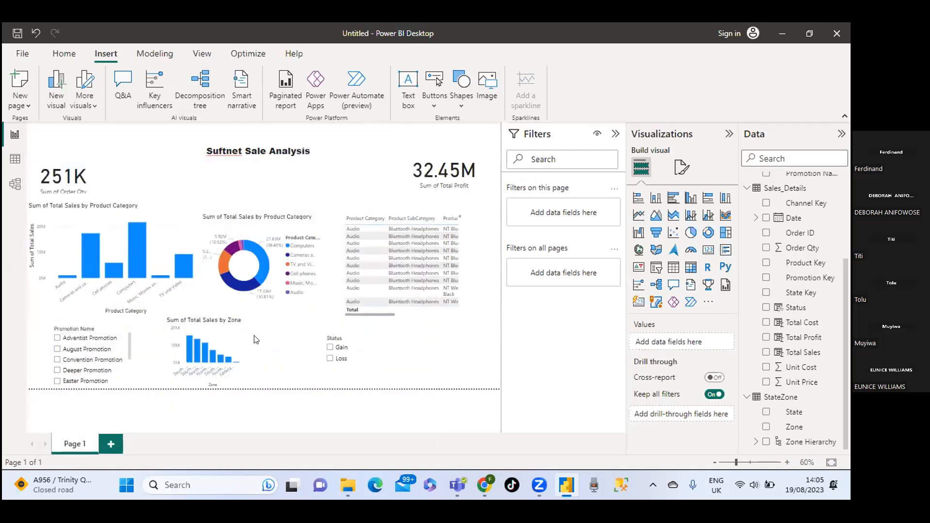
# Place the Suftnet logo at a small size in the page's upper-left corner, above the Order Qty card.
pyautogui.moveTo(318, 387); pyautogui.dragTo(35, 129)
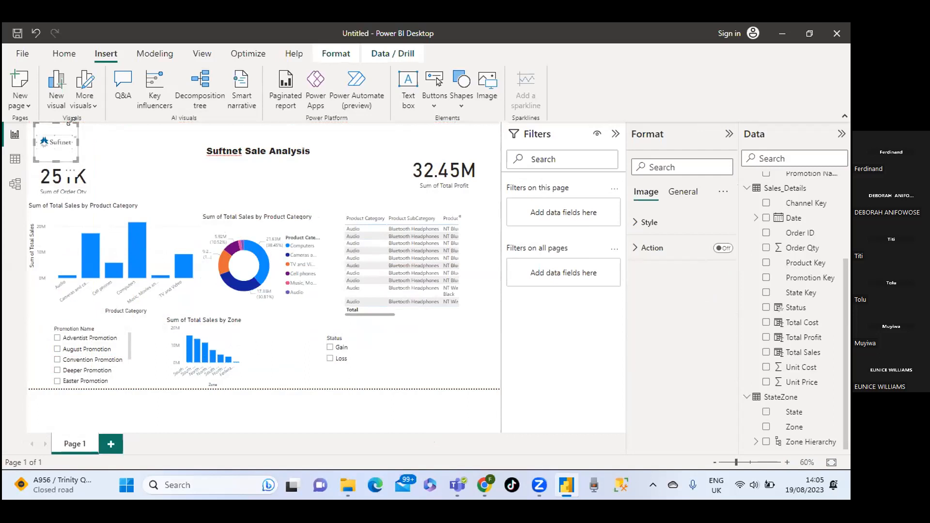
pyautogui.click(136, 176)
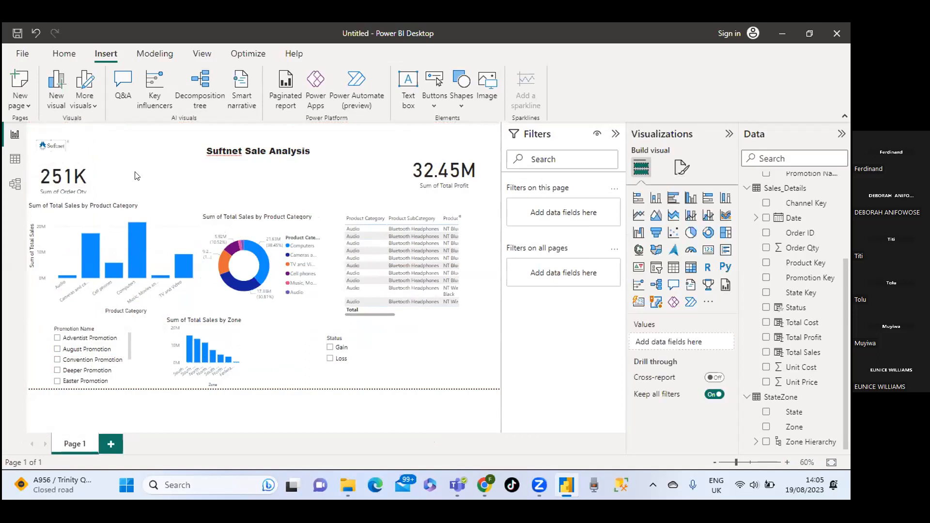
pyautogui.click(48, 147)
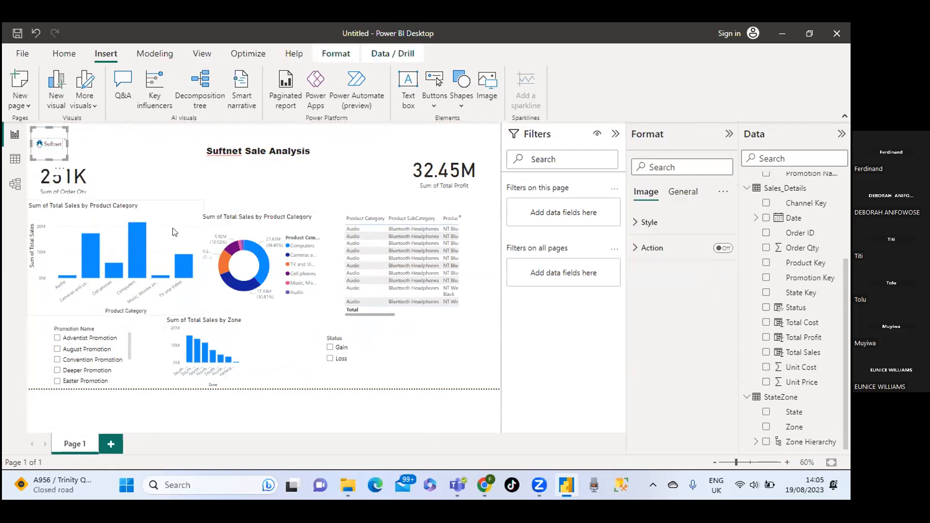
pyautogui.click(399, 377)
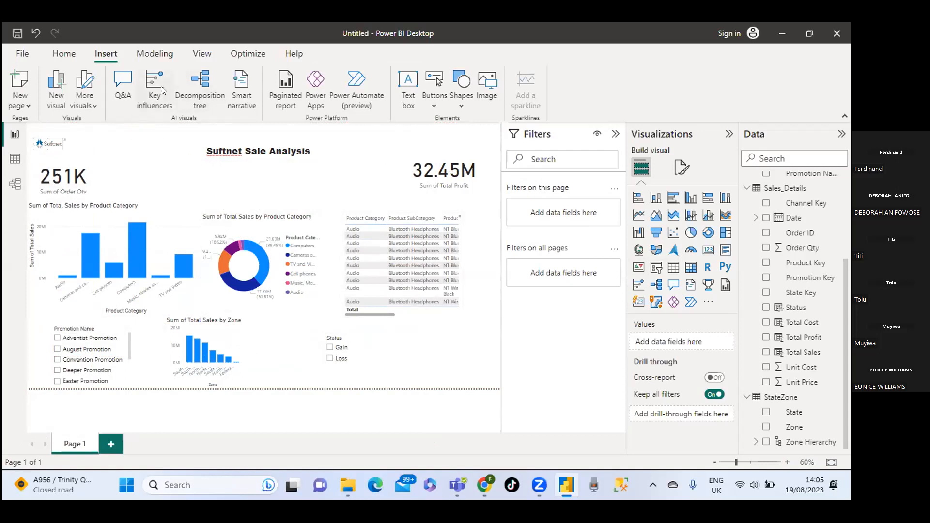
# Apply the Executive theme to the report.
pyautogui.click(197, 51)
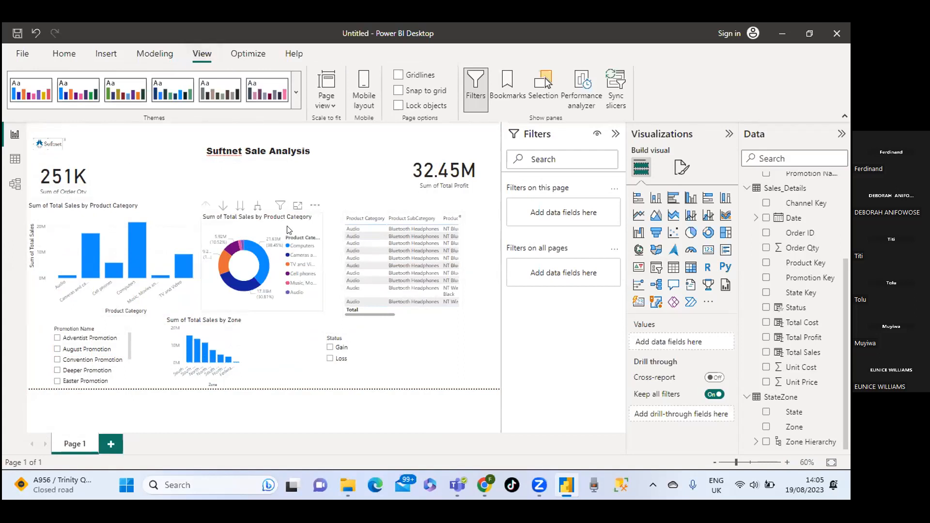
pyautogui.click(295, 91)
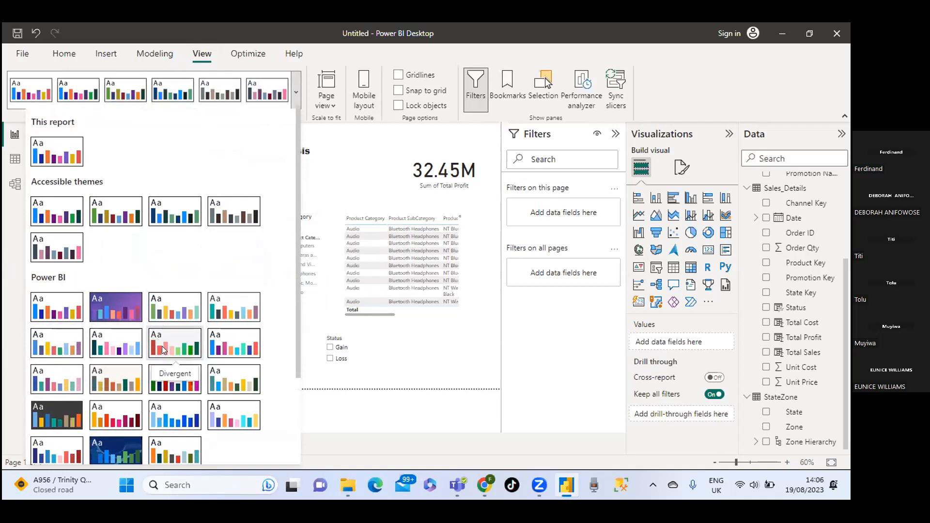
pyautogui.click(54, 378)
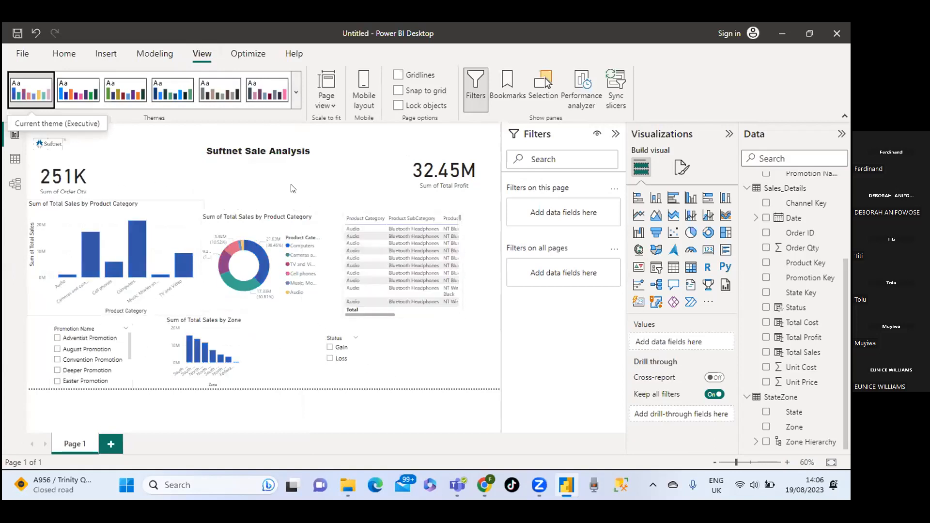
# Customize the current theme and set Color 1 to yellow-green (#97C707).
pyautogui.click(297, 94)
pyautogui.scroll(-3, 278, 302)
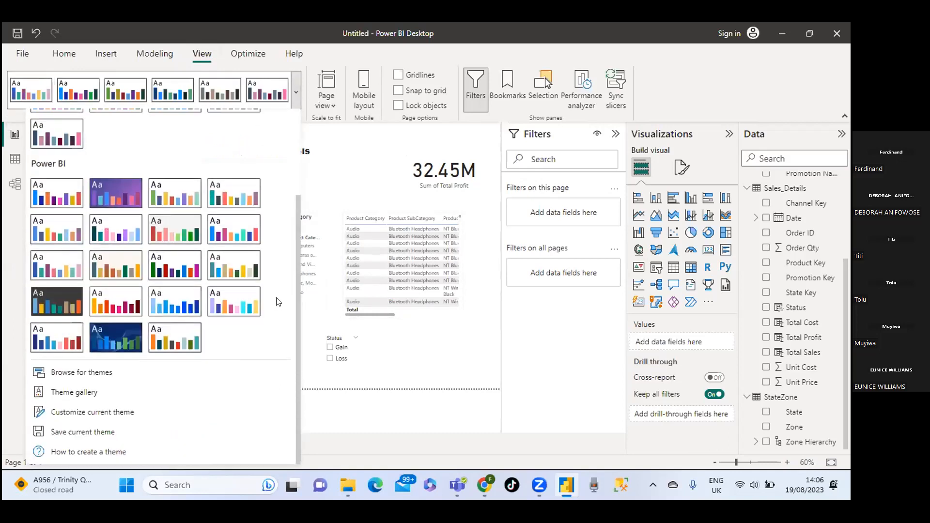
pyautogui.click(66, 413)
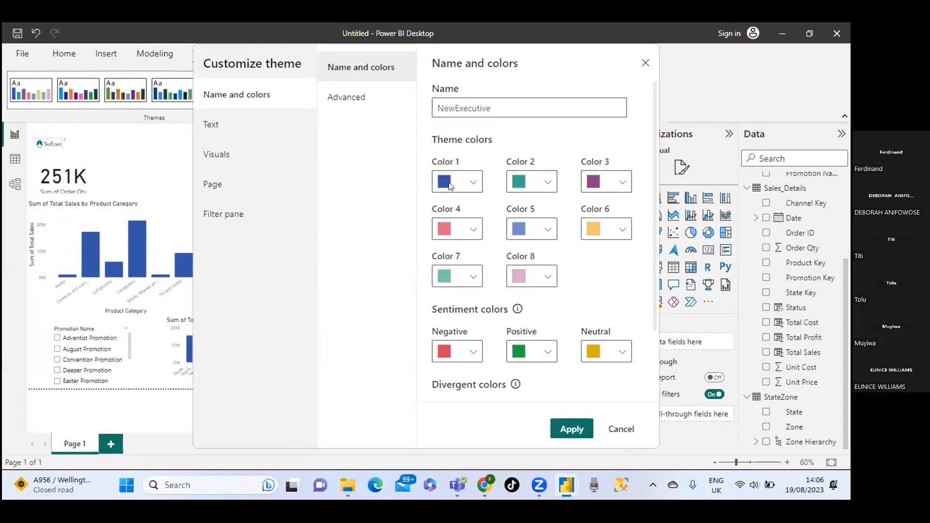
pyautogui.click(473, 183)
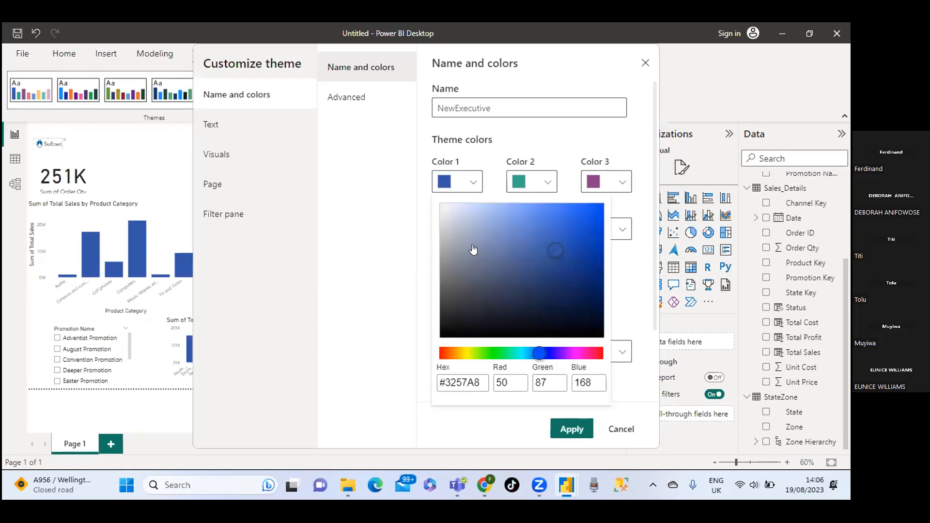
pyautogui.moveTo(553, 251); pyautogui.dragTo(442, 234)
pyautogui.moveTo(539, 353); pyautogui.dragTo(473, 354)
pyautogui.moveTo(441, 233); pyautogui.dragTo(599, 233)
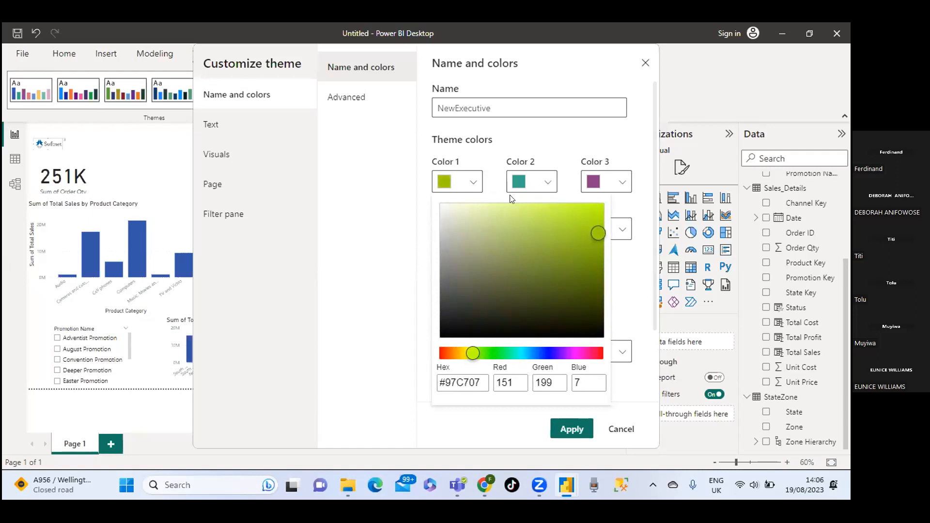
pyautogui.click(572, 432)
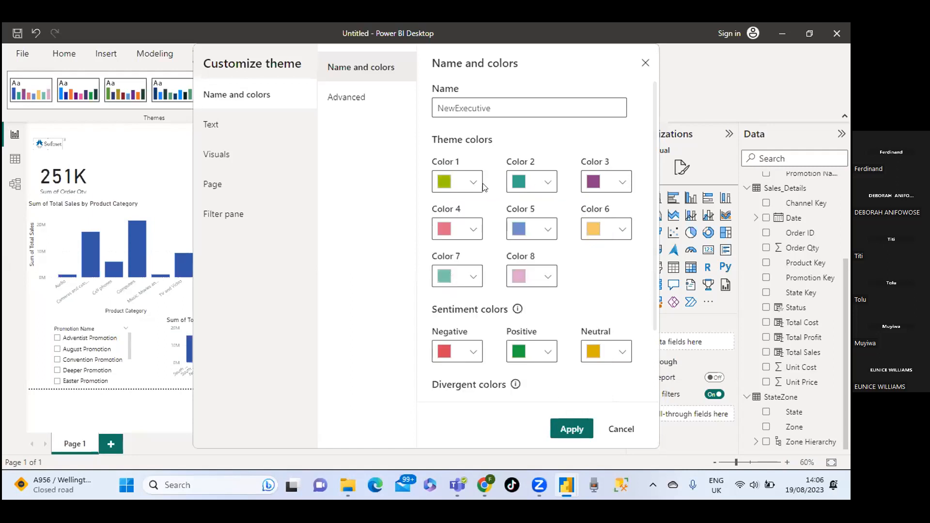
# Set the theme's Color 2 to a violet-blue (#3E36A7).
pyautogui.click(547, 187)
pyautogui.moveTo(473, 354); pyautogui.dragTo(504, 359)
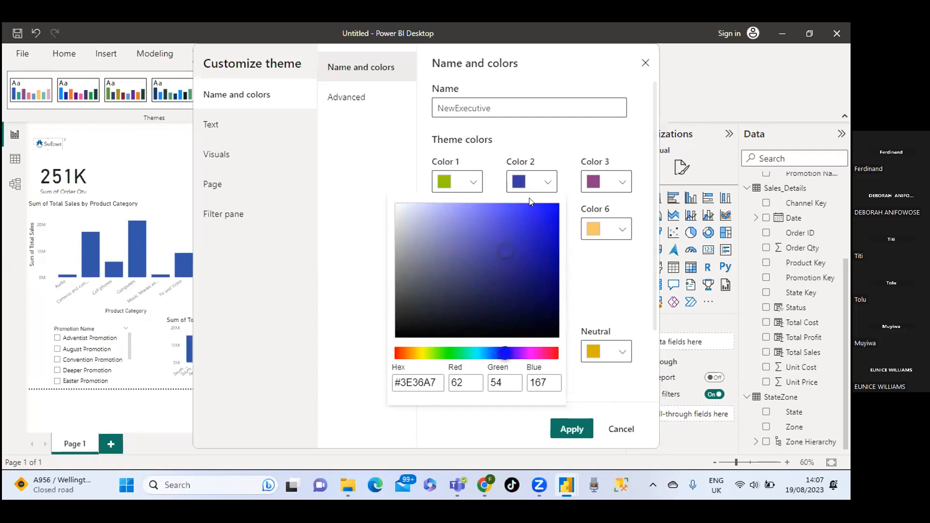
pyautogui.click(571, 433)
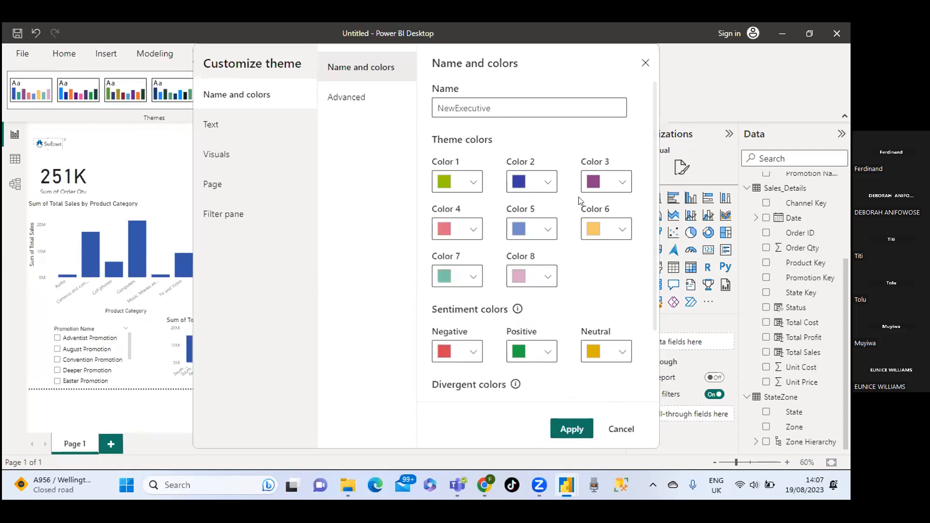
# Set the theme's Color 3 to a bright yellow-lime (#D7F60F) and apply the customized theme to the report.
pyautogui.click(622, 183)
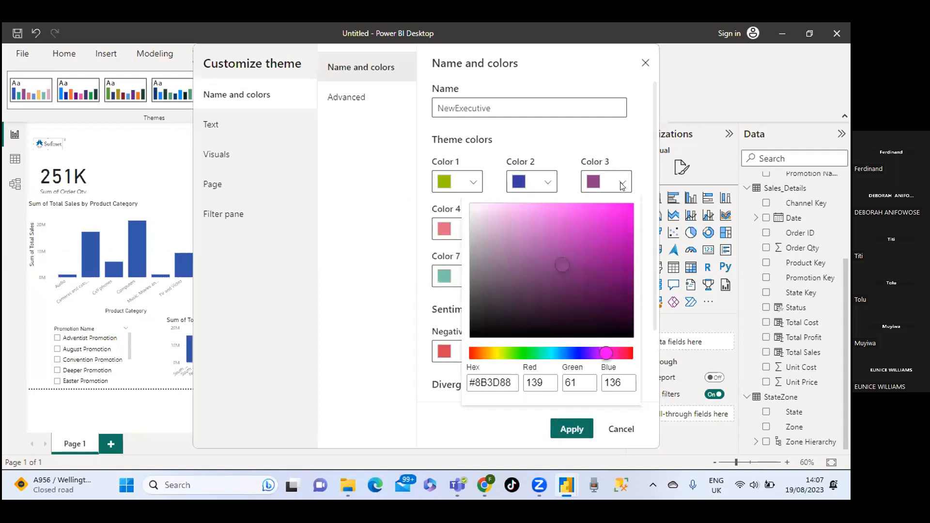
pyautogui.moveTo(603, 356); pyautogui.dragTo(495, 353)
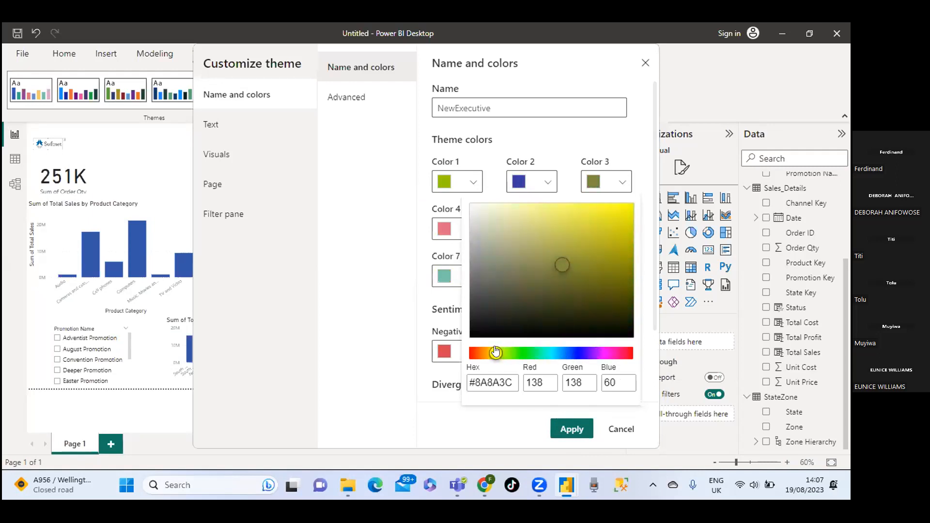
pyautogui.click(565, 428)
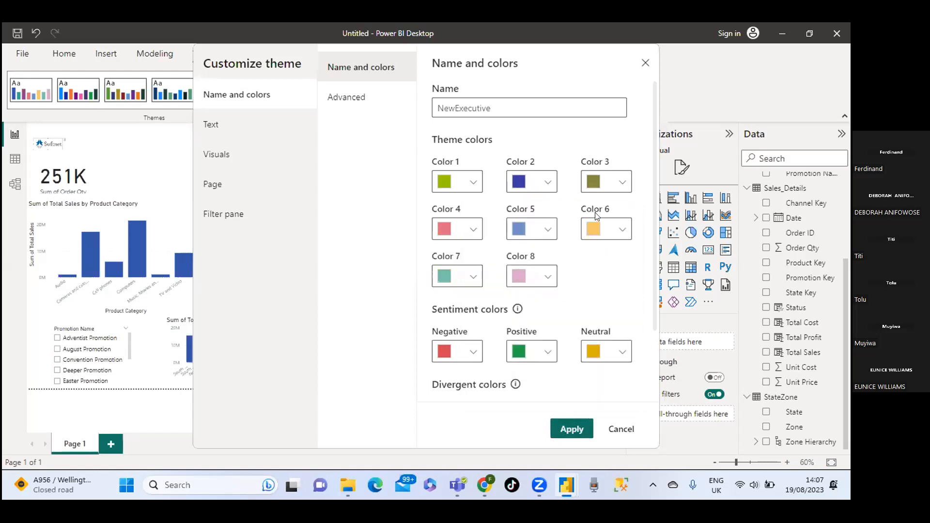
pyautogui.click(613, 184)
pyautogui.moveTo(495, 353); pyautogui.dragTo(499, 353)
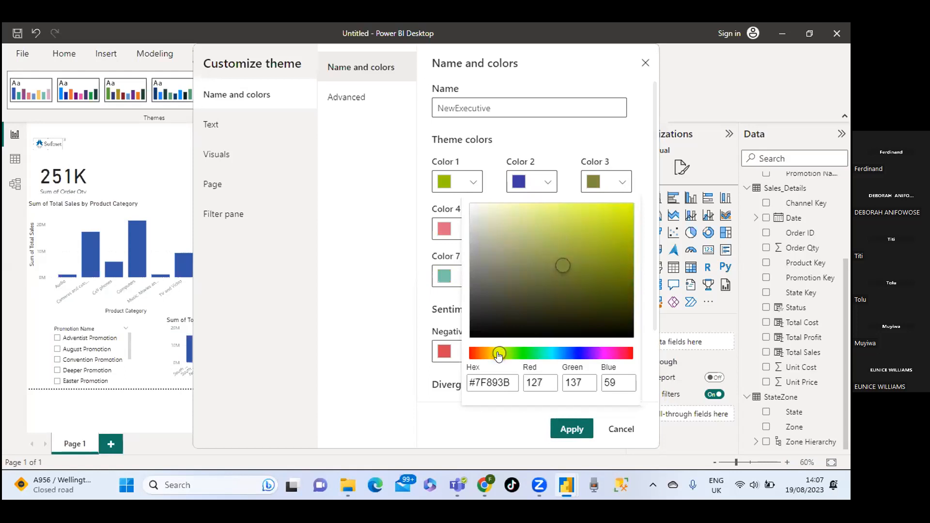
pyautogui.moveTo(562, 269); pyautogui.dragTo(624, 209)
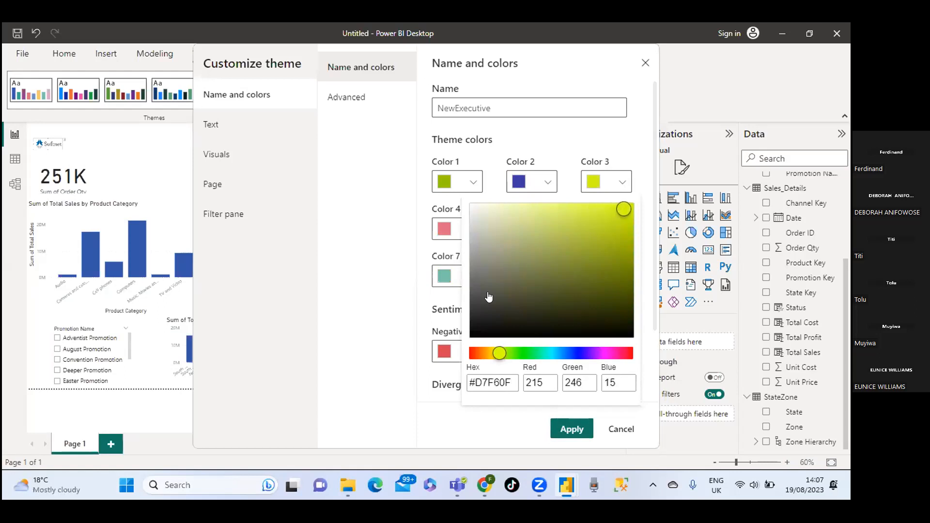
pyautogui.click(573, 434)
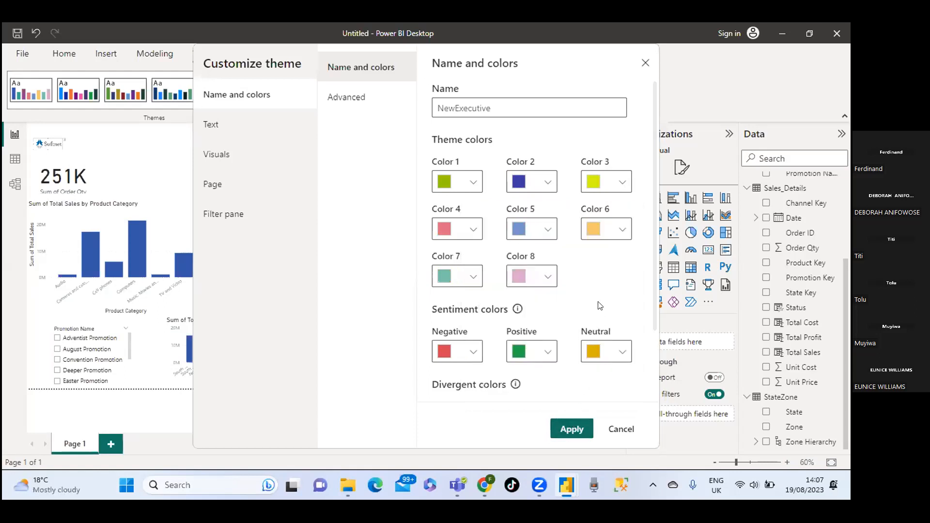
pyautogui.click(581, 423)
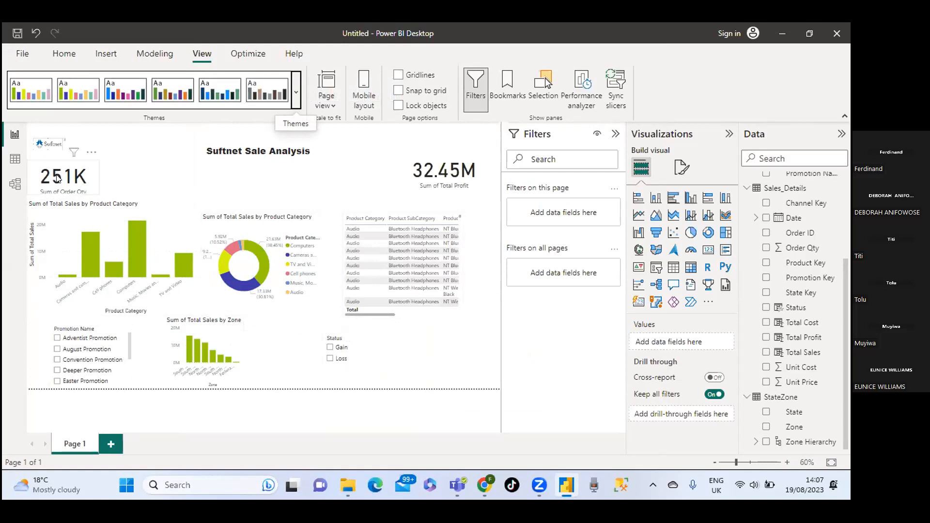
# Move the Order Qty card slightly up and right, and the Total Profit card slightly down and left.
pyautogui.moveTo(58, 179); pyautogui.dragTo(60, 174)
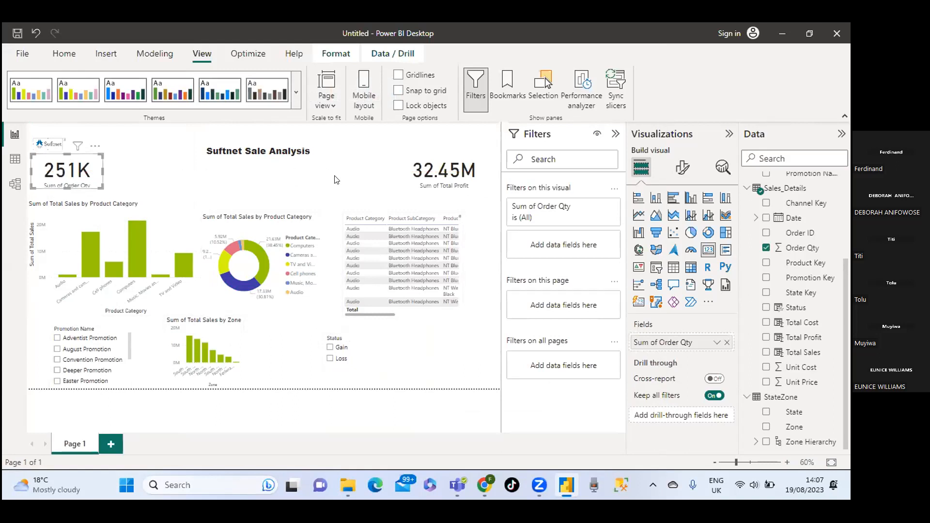
pyautogui.moveTo(423, 171); pyautogui.dragTo(415, 178)
# Open the general formatting options of the Order Qty card.
pyautogui.click(48, 144)
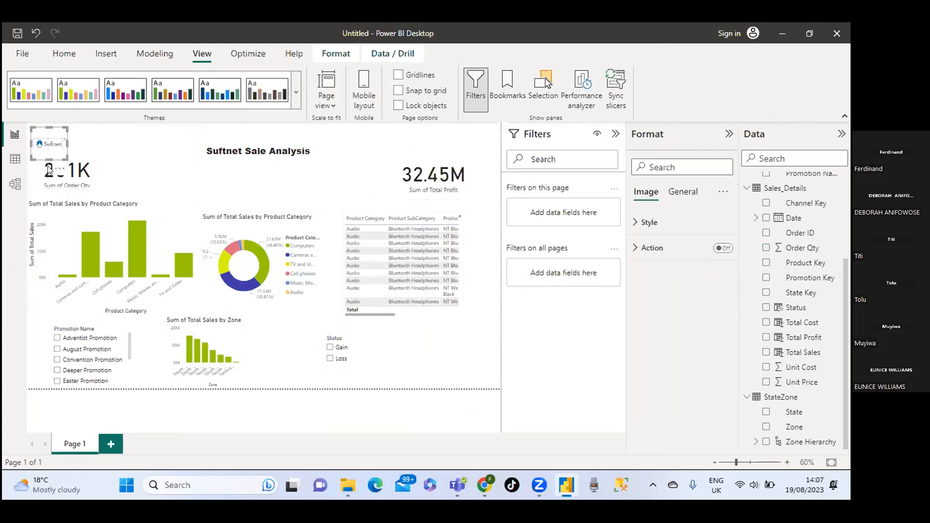
pyautogui.click(56, 175)
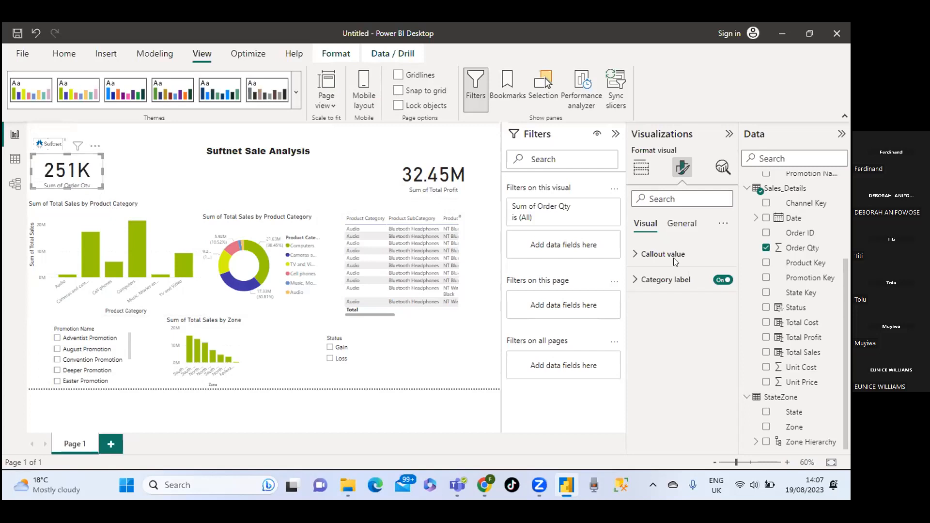
pyautogui.click(683, 226)
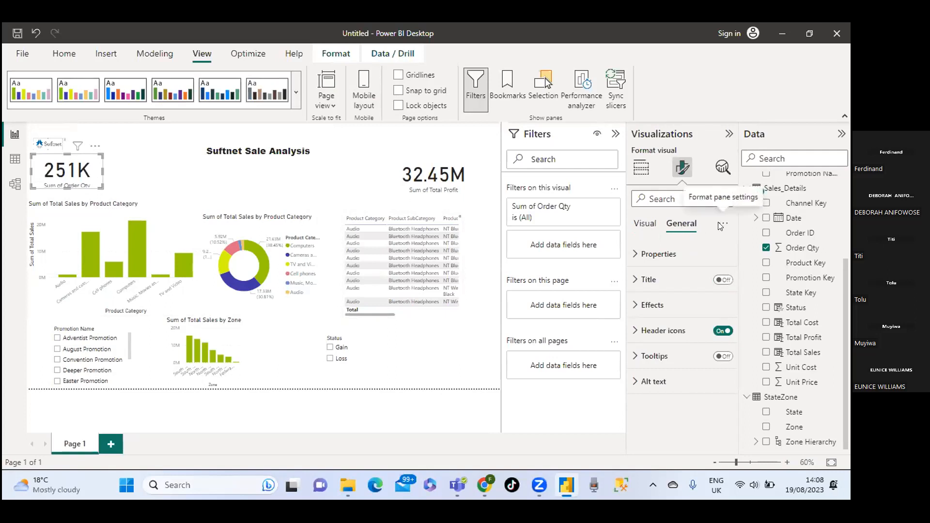
# Turn on the visual border and the shadow for the Sum of Order Qty card.
pyautogui.click(635, 305)
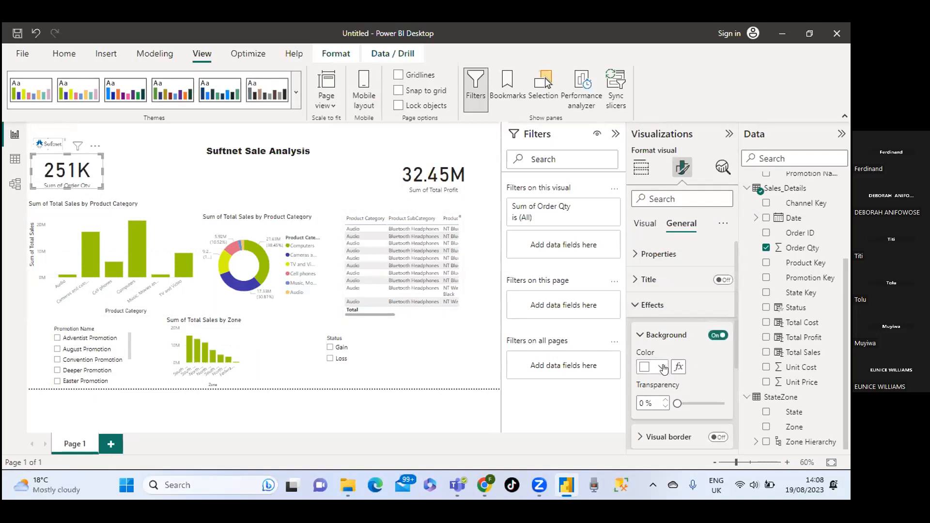
pyautogui.scroll(-3, 703, 372)
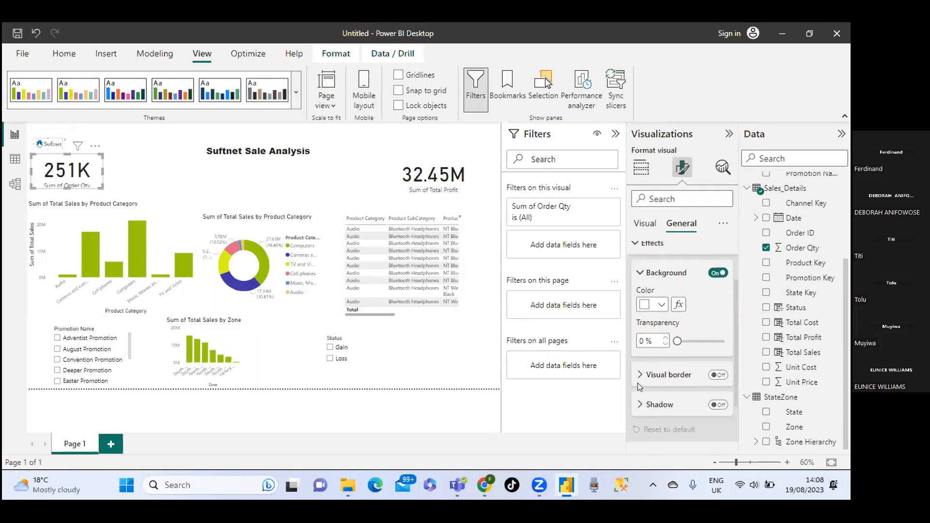
pyautogui.click(717, 375)
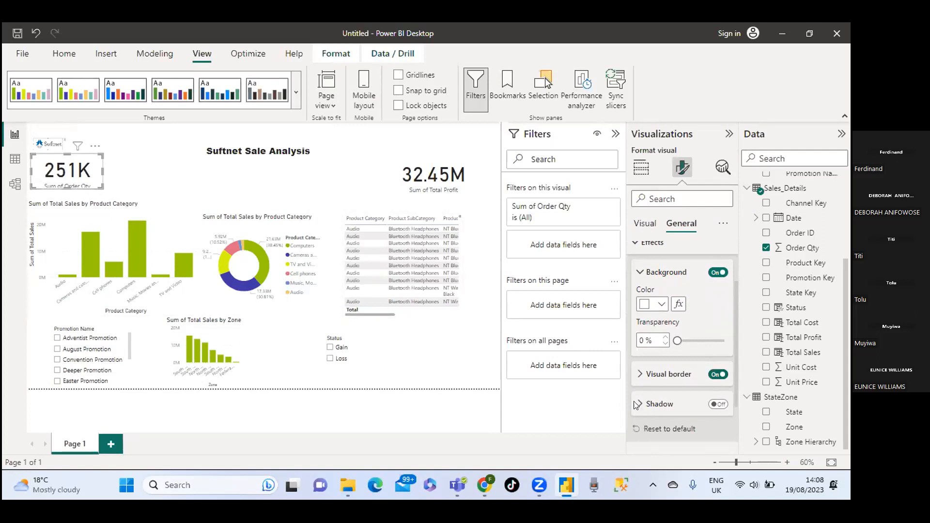
pyautogui.click(718, 404)
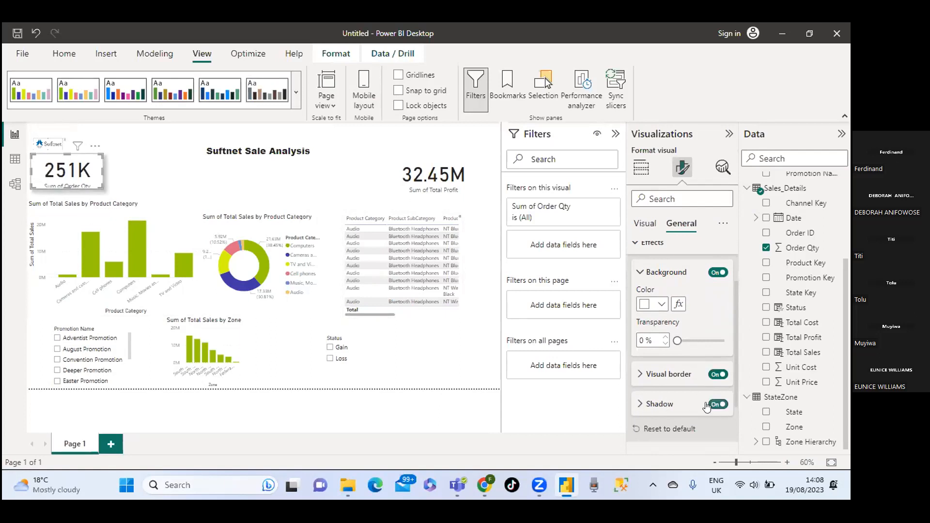
# Round the corners of the Order Qty card's visual border to 10 px.
pyautogui.click(639, 376)
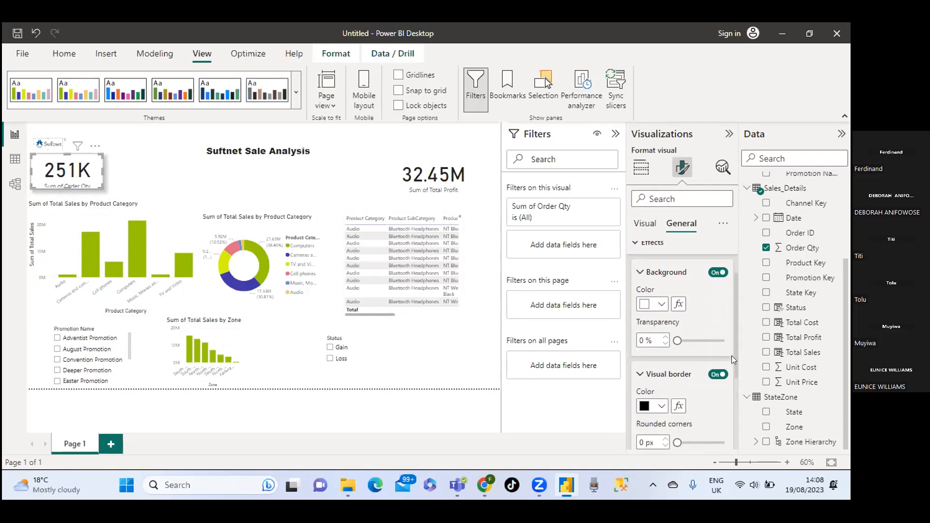
pyautogui.scroll(-1, 701, 407)
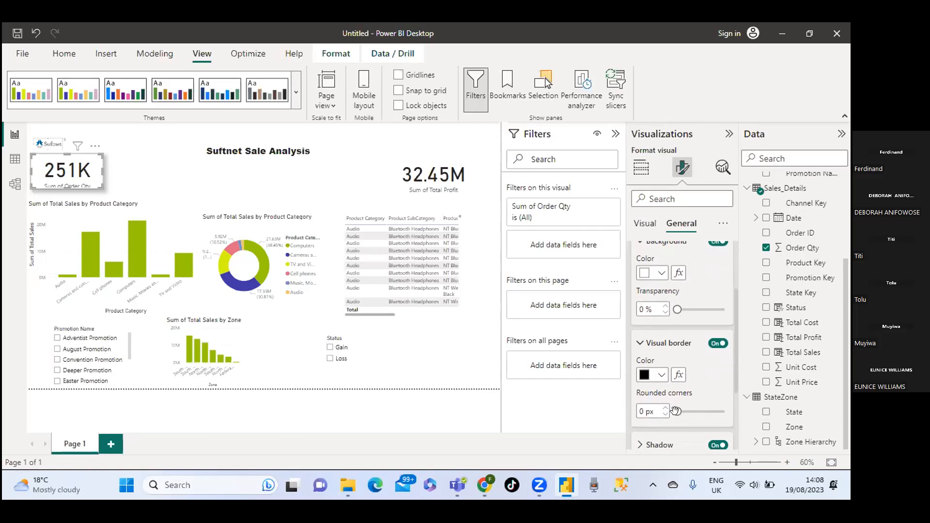
pyautogui.moveTo(676, 412); pyautogui.dragTo(688, 412)
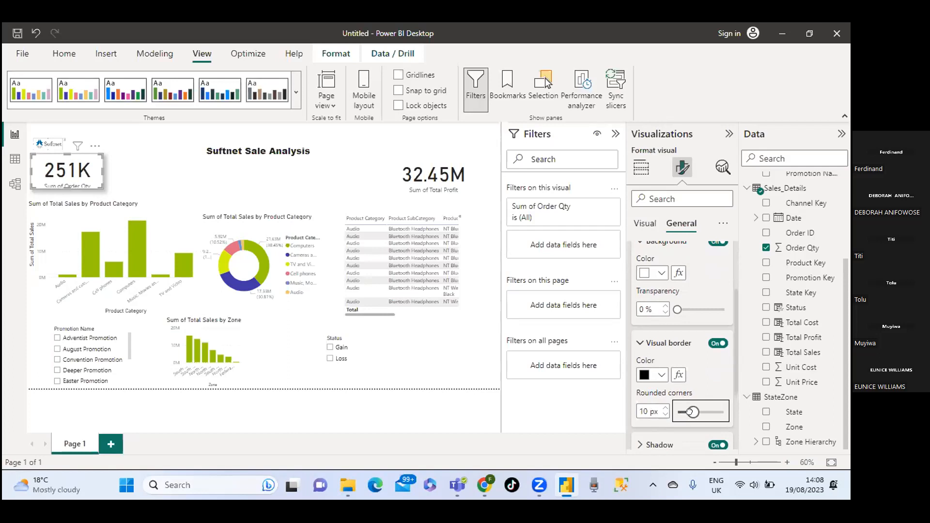
# Extend the Order Qty card slightly downward to make room for its category label.
pyautogui.click(181, 178)
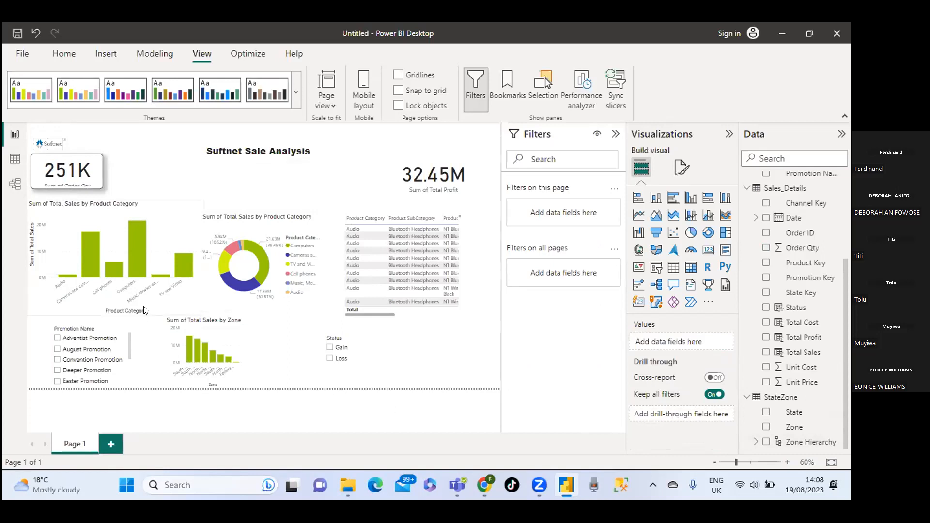
pyautogui.click(59, 186)
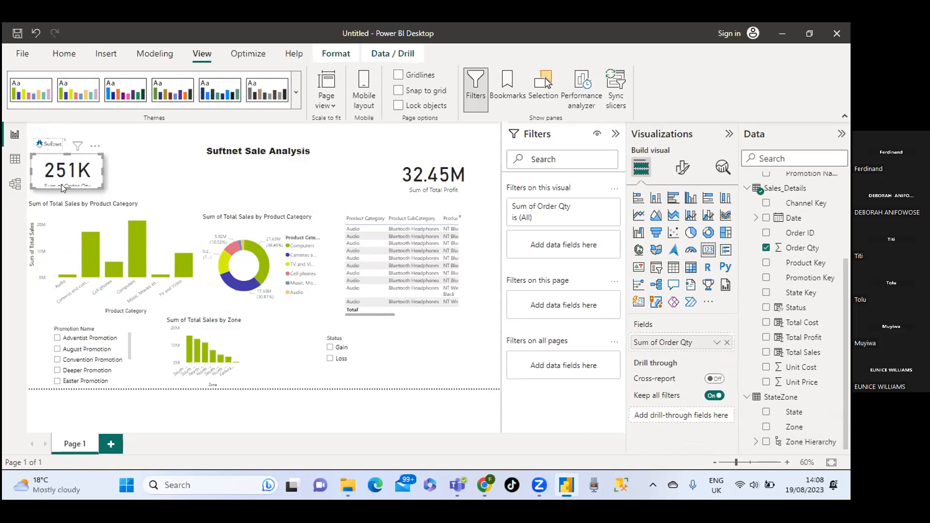
pyautogui.moveTo(63, 188); pyautogui.dragTo(64, 194)
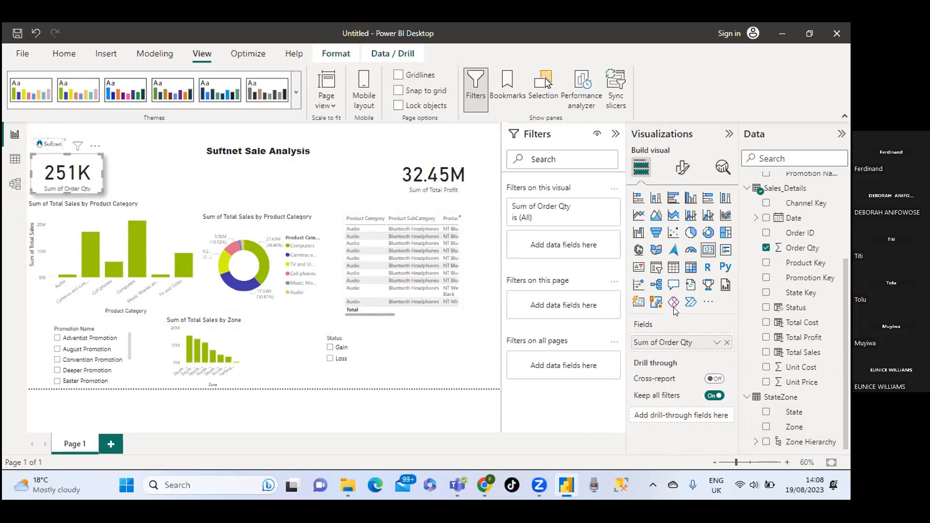
# Turn on the title for the Order Qty card in its general formatting settings.
pyautogui.click(683, 167)
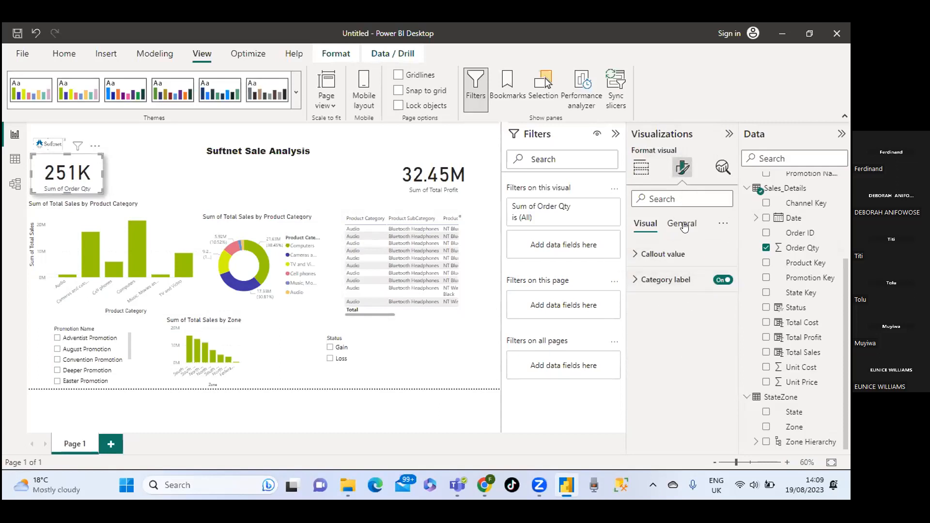
pyautogui.click(683, 225)
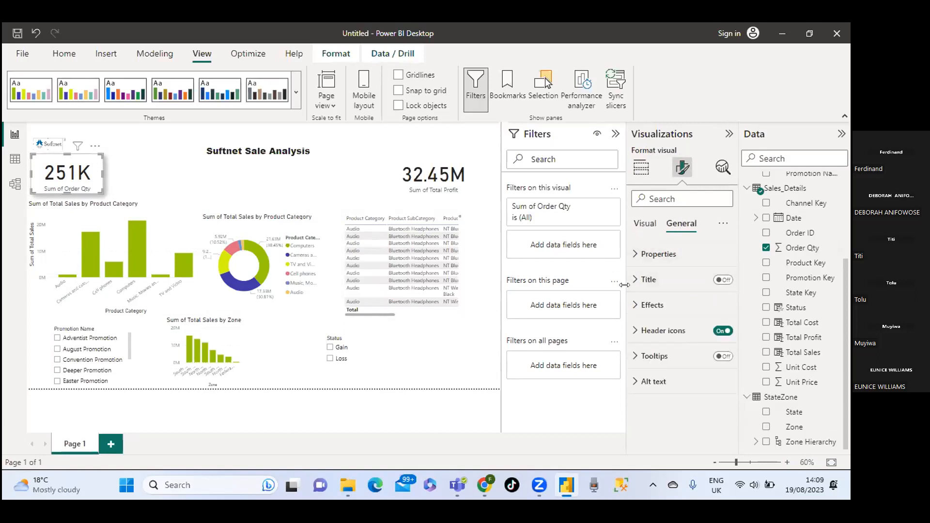
pyautogui.click(724, 281)
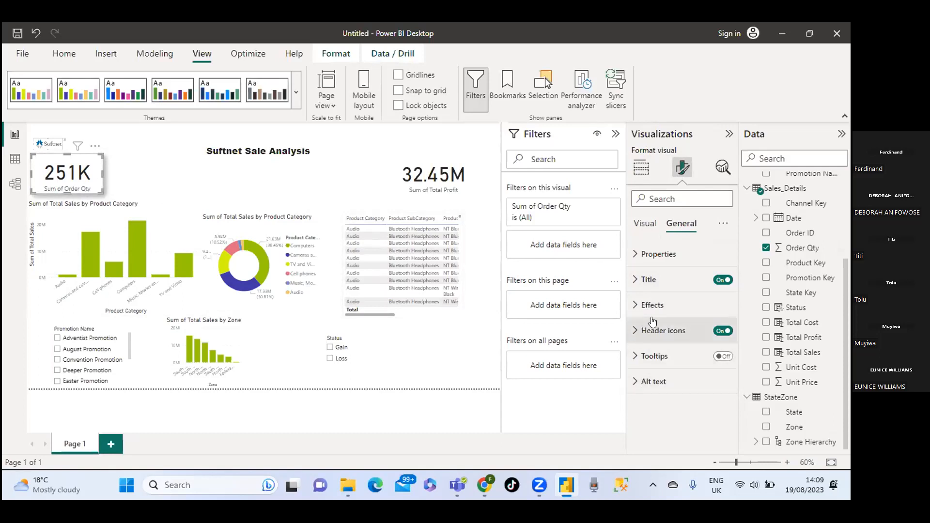
# Set the Order Qty card's background effect to the dark blue theme color.
pyautogui.click(634, 306)
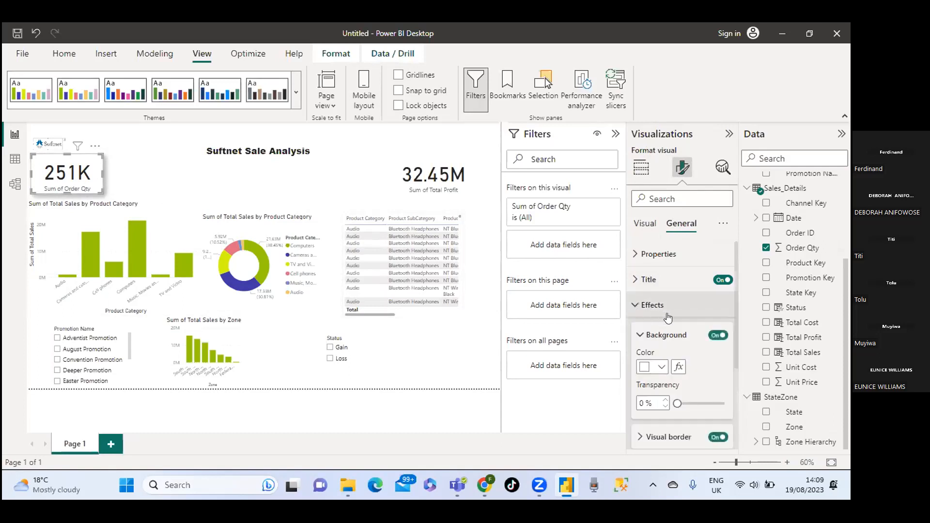
pyautogui.scroll(-1, 708, 375)
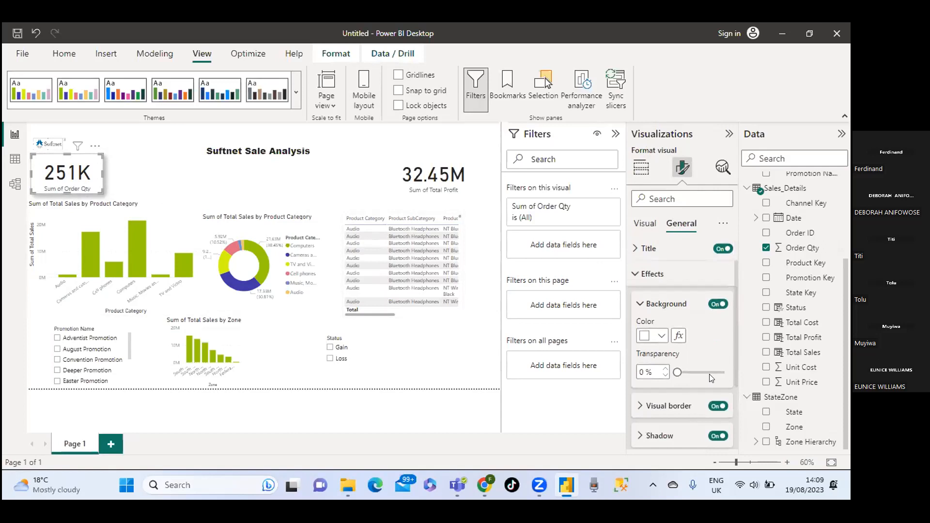
pyautogui.click(662, 337)
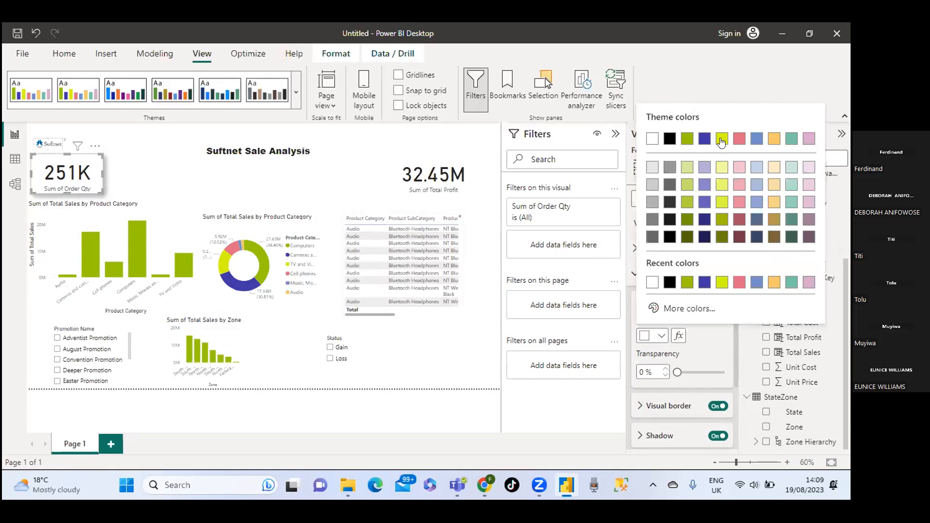
pyautogui.click(705, 140)
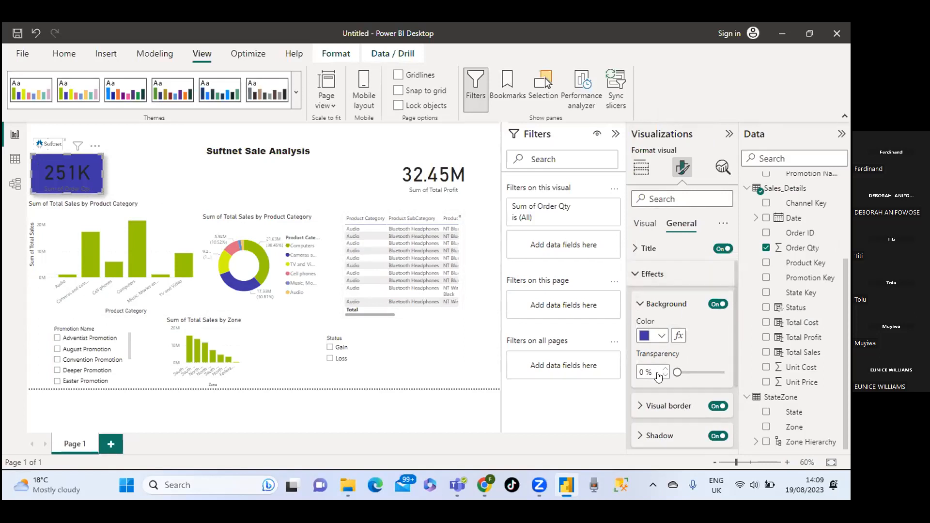
# Look through the Order Qty card's remaining effects and general formatting options for a text color setting.
pyautogui.scroll(-4, 727, 333)
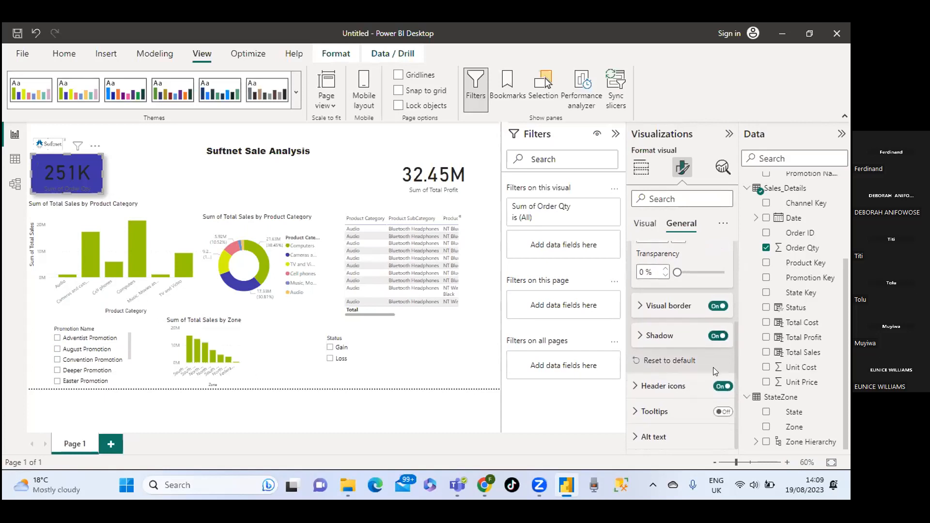
pyautogui.scroll(2, 717, 272)
pyautogui.scroll(1, 712, 281)
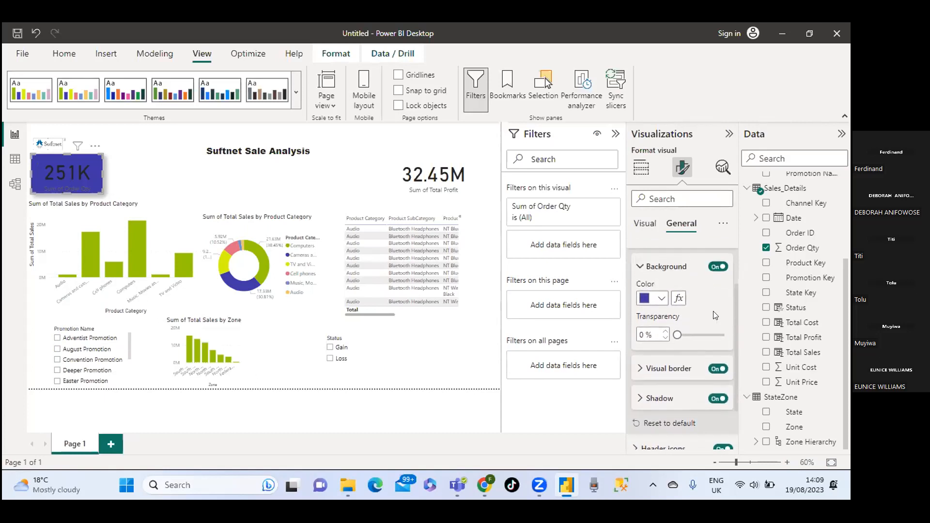
pyautogui.scroll(-1, 713, 311)
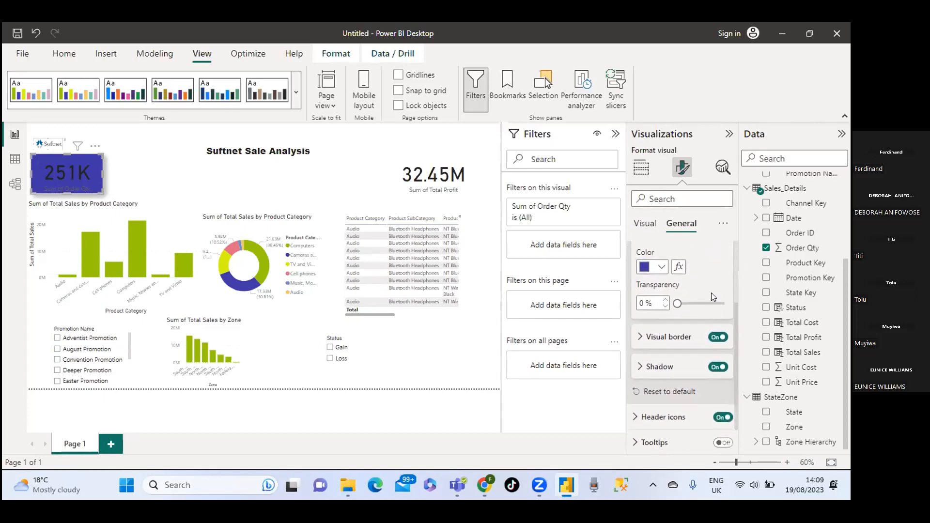
pyautogui.scroll(-1, 712, 293)
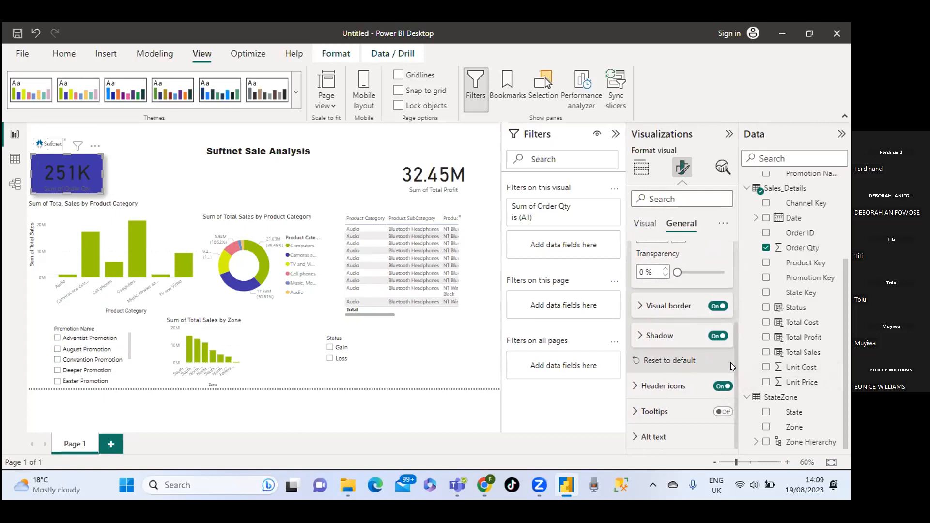
pyautogui.scroll(1, 709, 330)
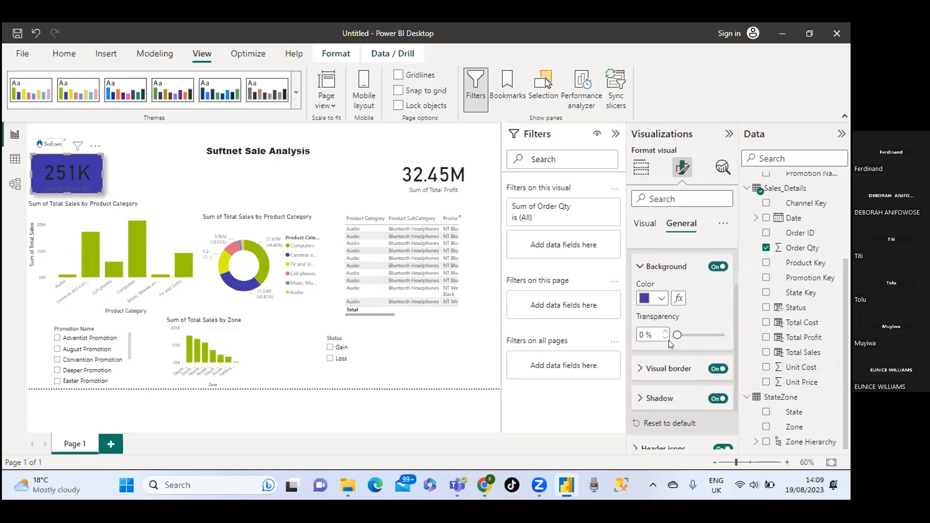
pyautogui.scroll(2, 708, 324)
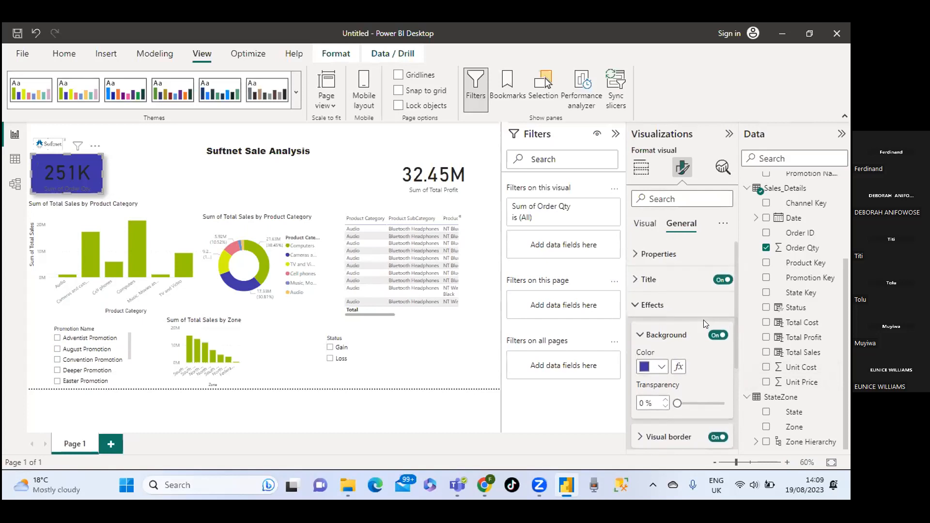
pyautogui.click(644, 335)
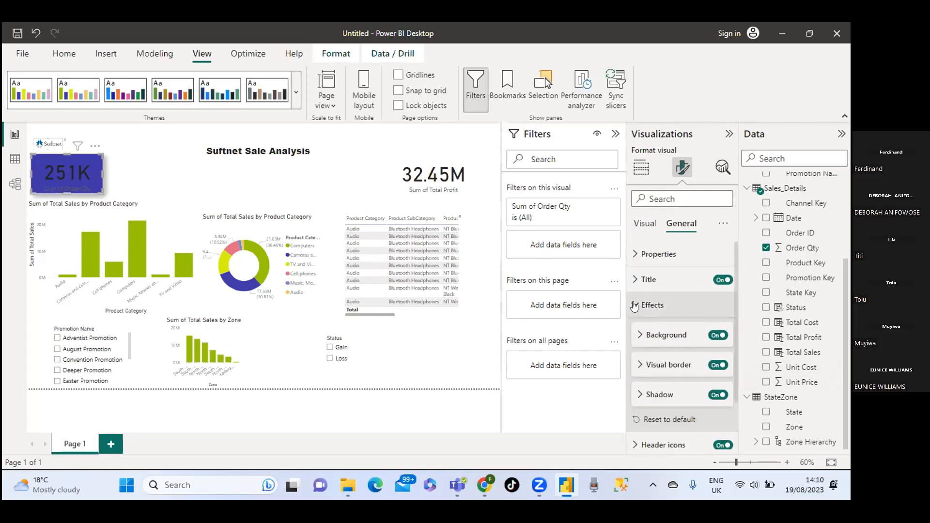
# Set the Order Qty card's title text color to white and make the title bold.
pyautogui.click(635, 282)
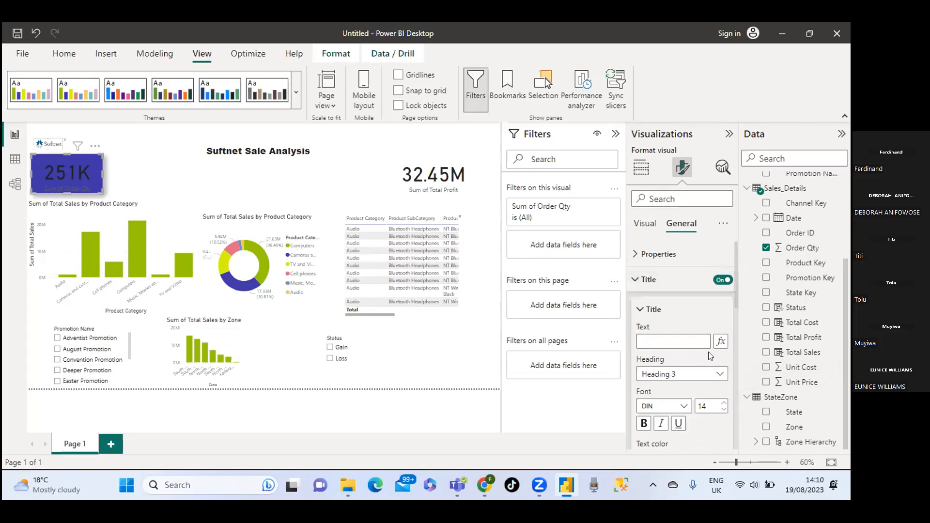
pyautogui.scroll(-3, 732, 310)
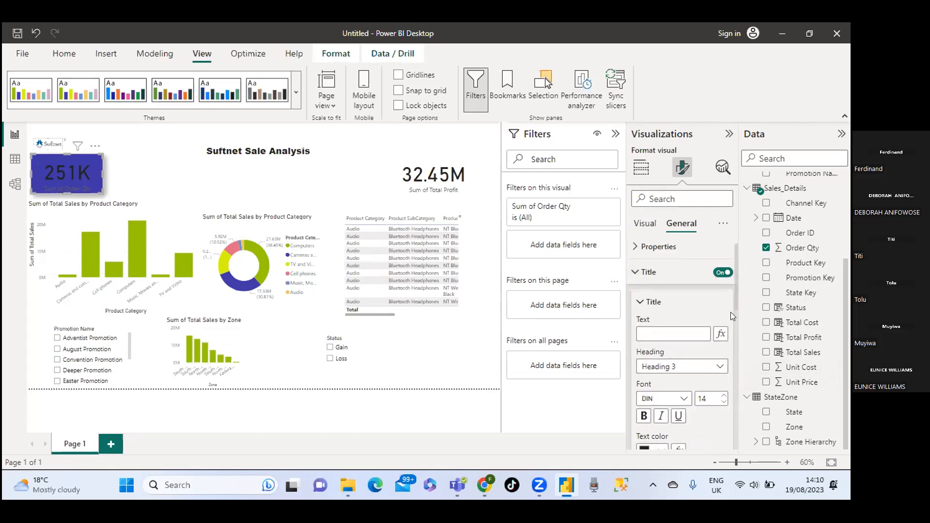
pyautogui.scroll(-2, 730, 321)
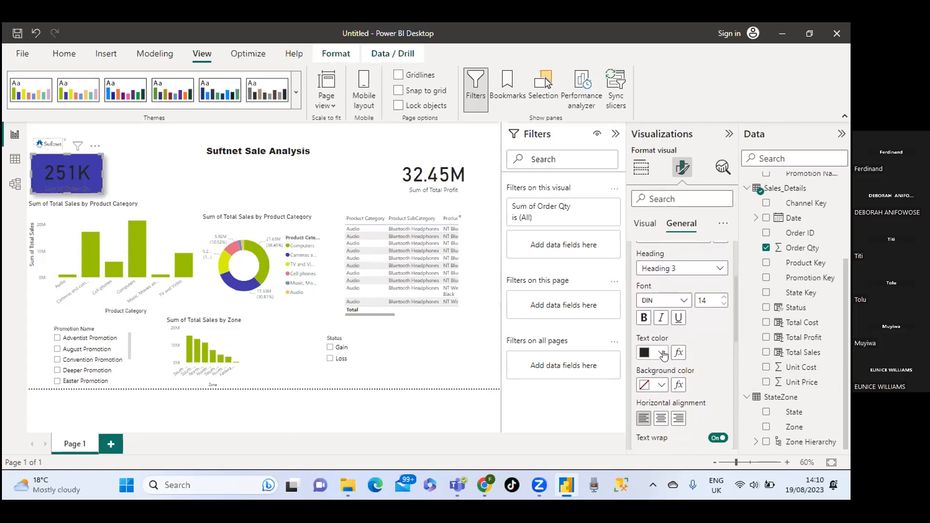
pyautogui.click(663, 354)
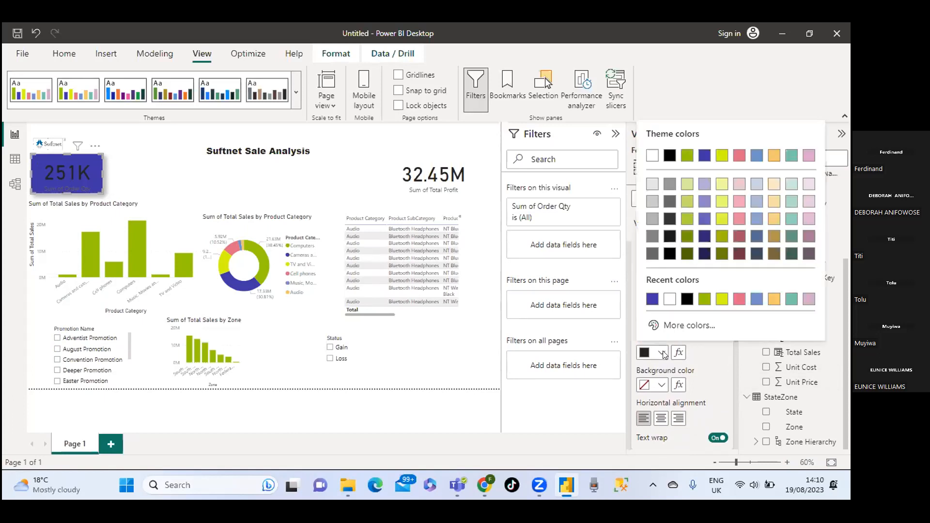
pyautogui.click(652, 156)
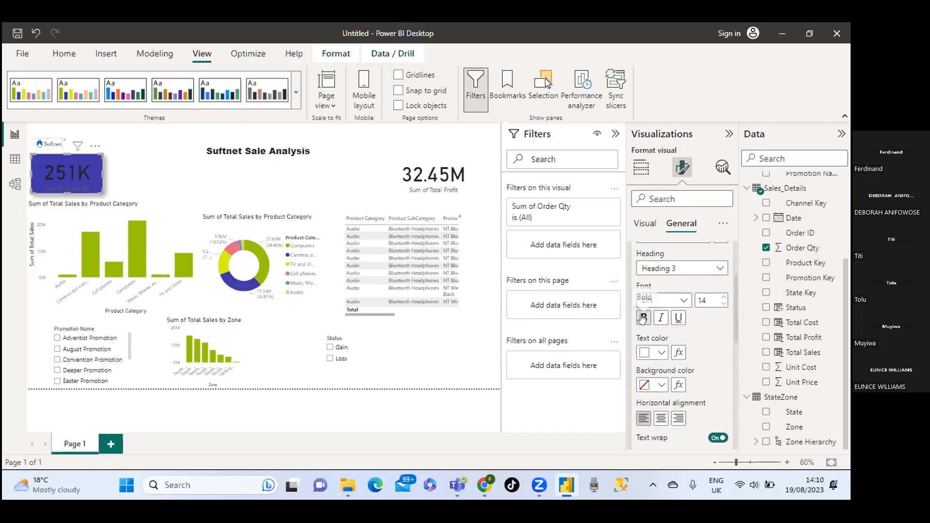
pyautogui.click(644, 319)
pyautogui.click(153, 180)
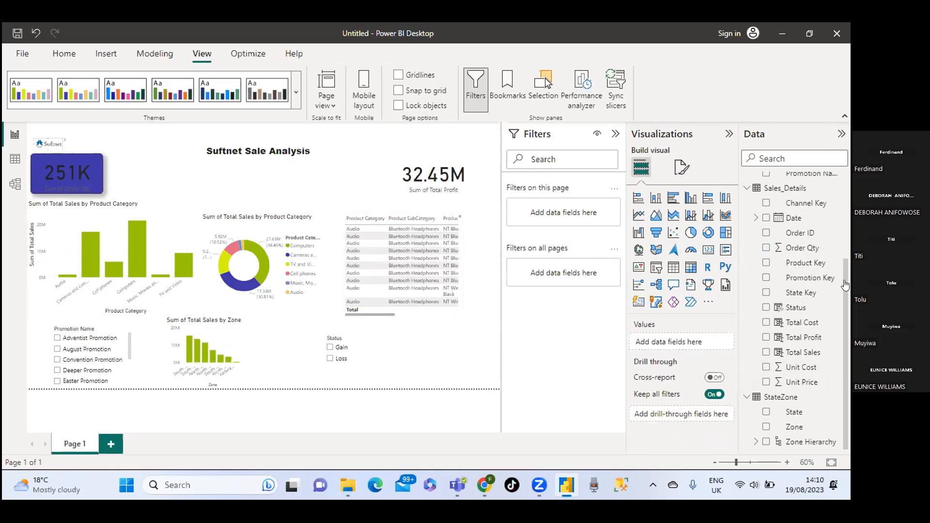
# Set the Order Qty card's title font to Arial Black and the title's background color to white.
pyautogui.click(680, 167)
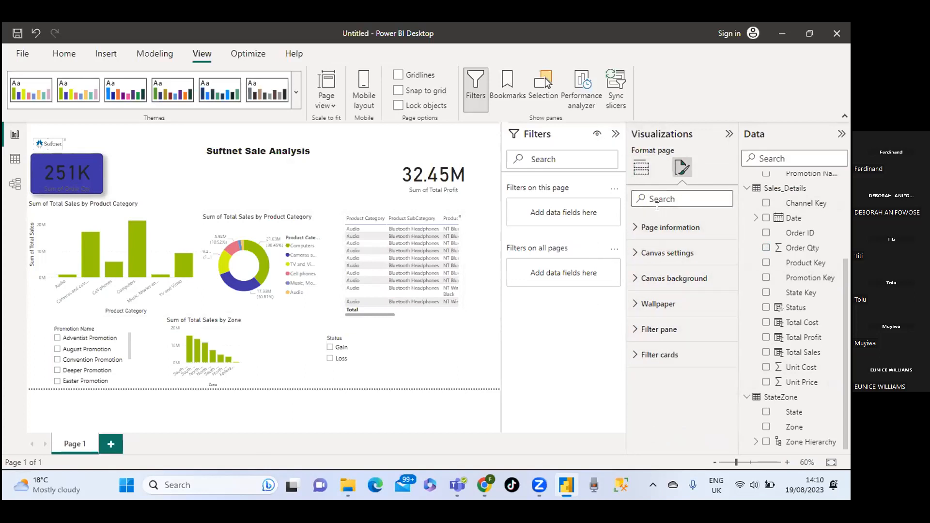
pyautogui.click(72, 163)
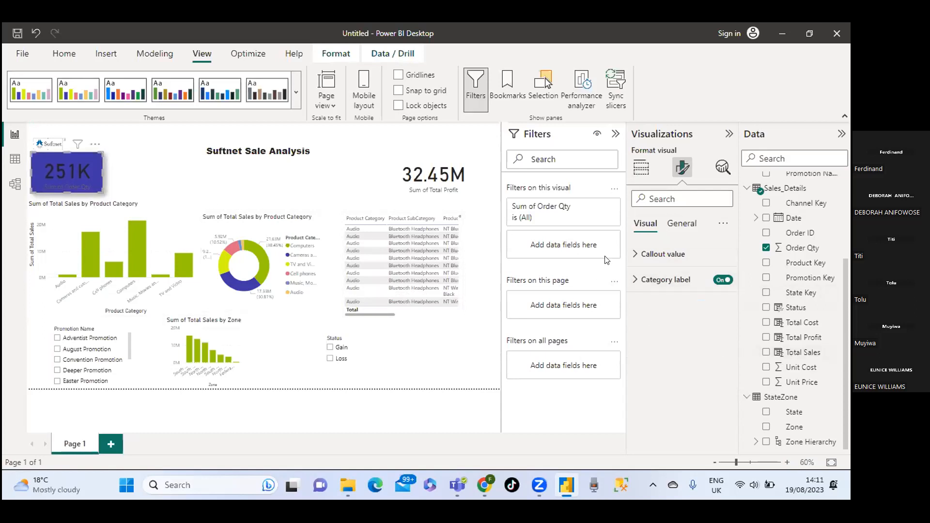
pyautogui.click(684, 224)
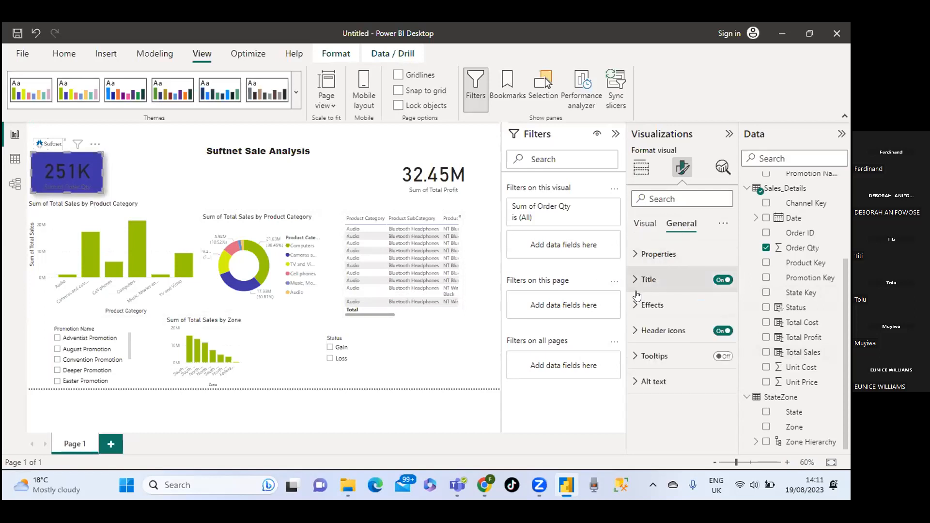
pyautogui.click(635, 281)
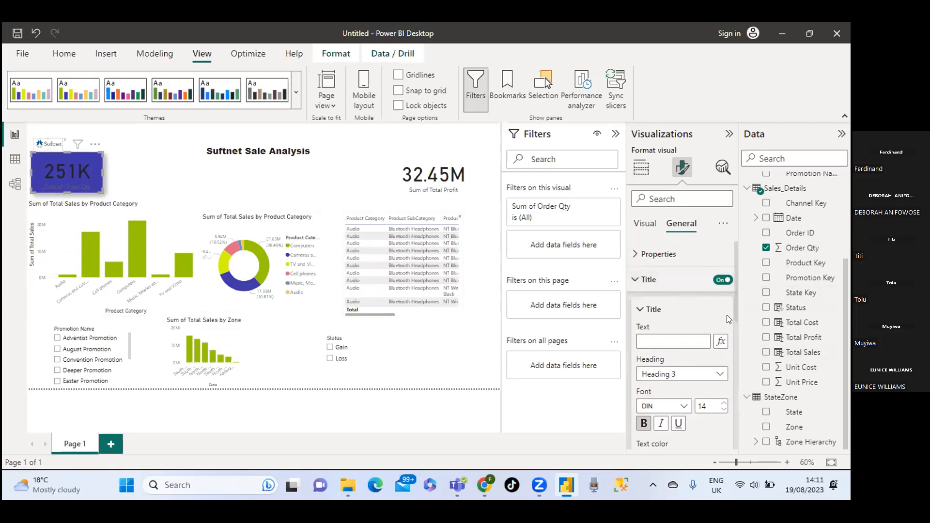
pyautogui.scroll(-4, 733, 310)
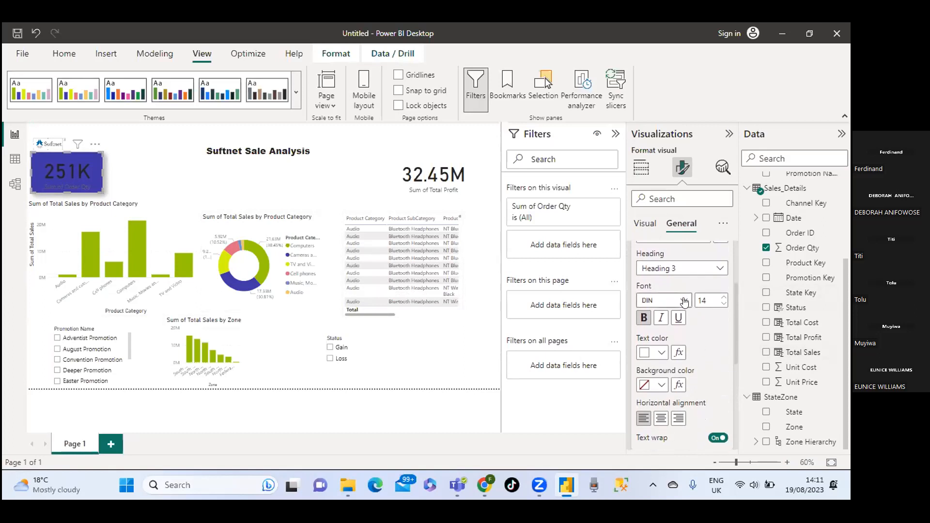
pyautogui.click(684, 302)
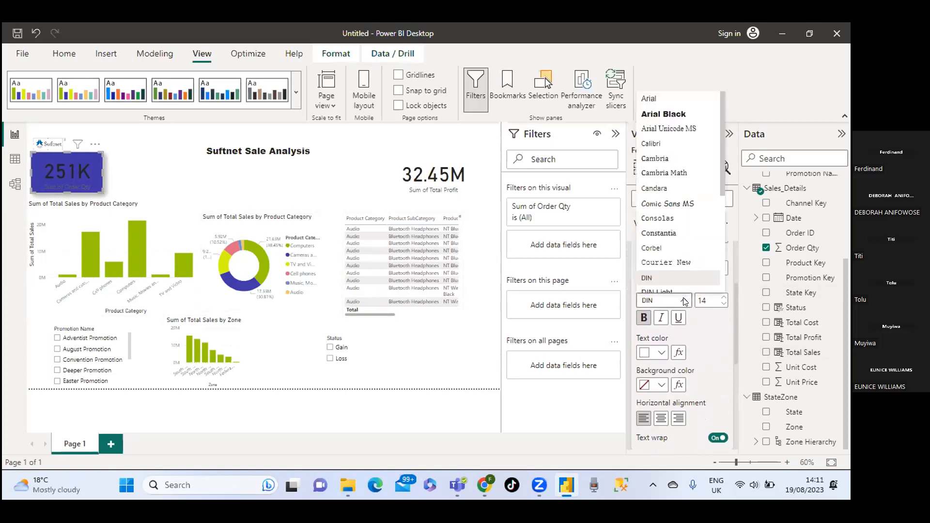
pyautogui.click(674, 115)
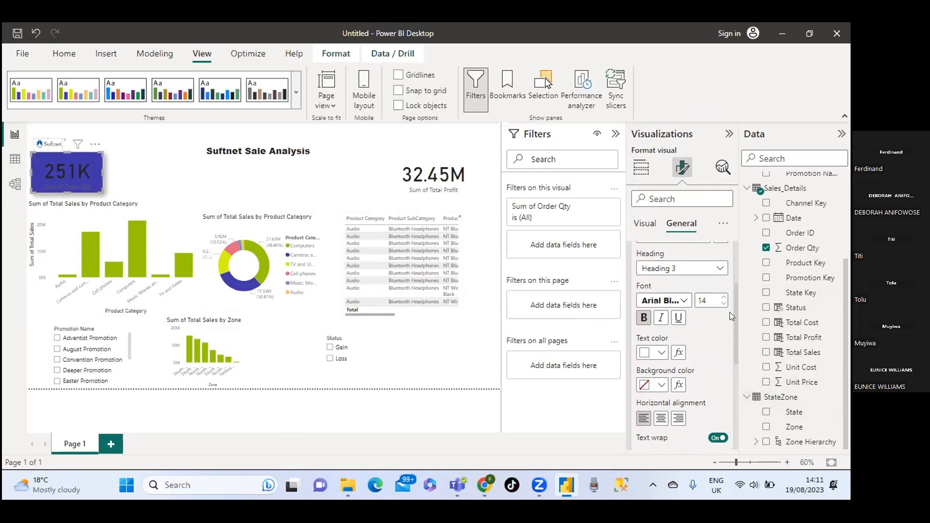
pyautogui.click(661, 385)
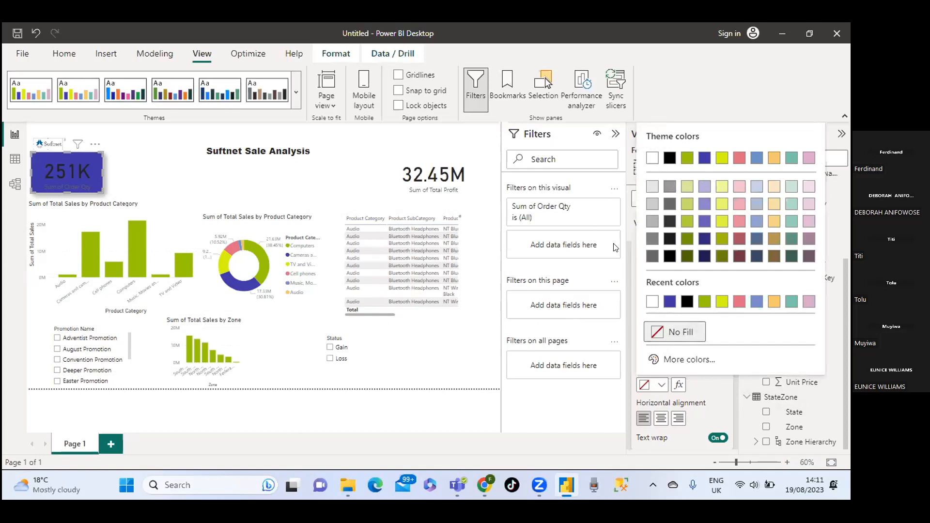
pyautogui.click(652, 158)
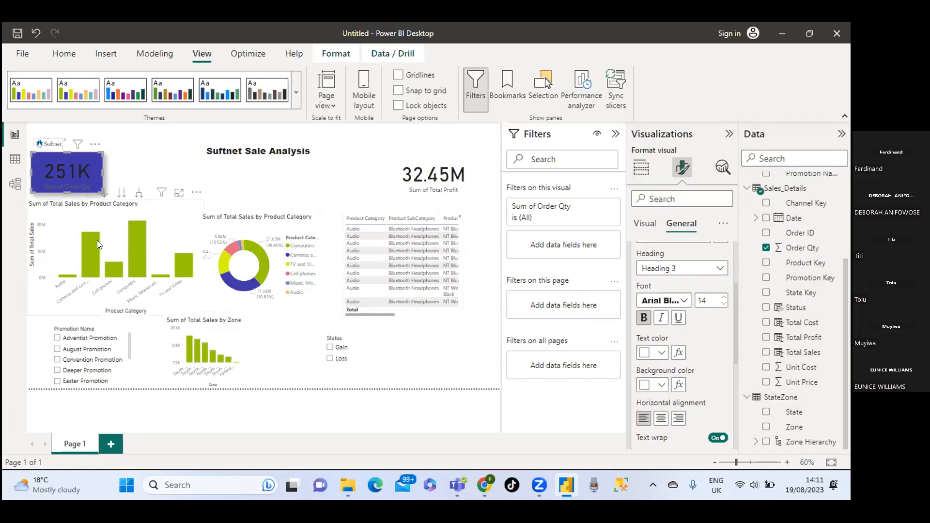
# Set the Order Qty card's background effect color to black.
pyautogui.moveTo(734, 347); pyautogui.dragTo(729, 437)
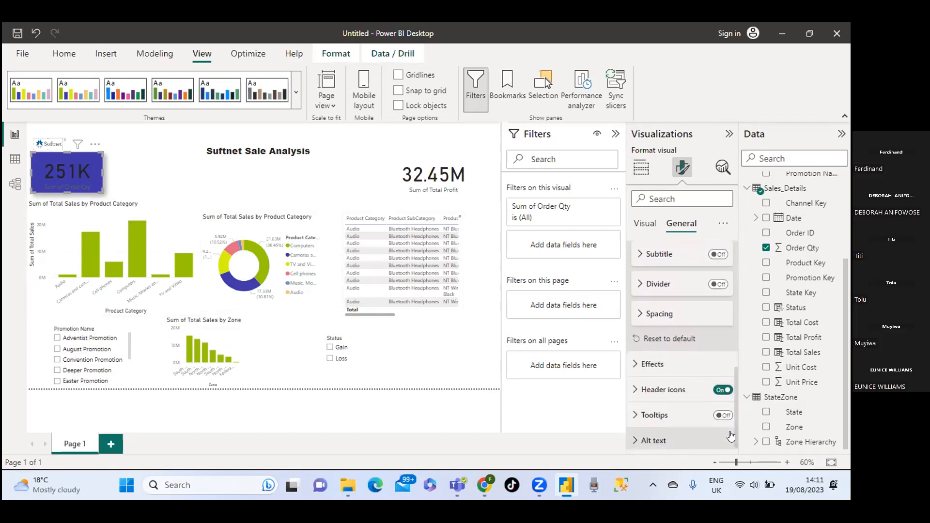
pyautogui.click(678, 361)
pyautogui.scroll(-2, 691, 406)
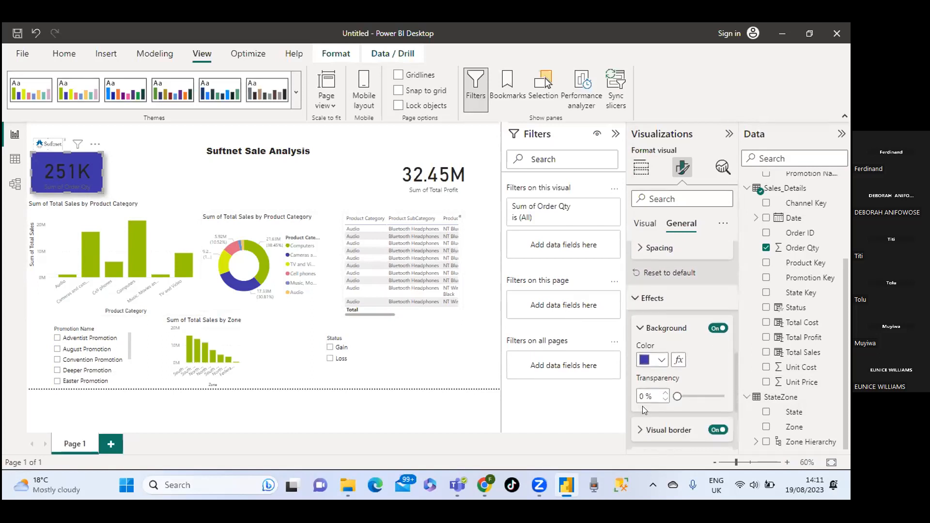
pyautogui.click(660, 360)
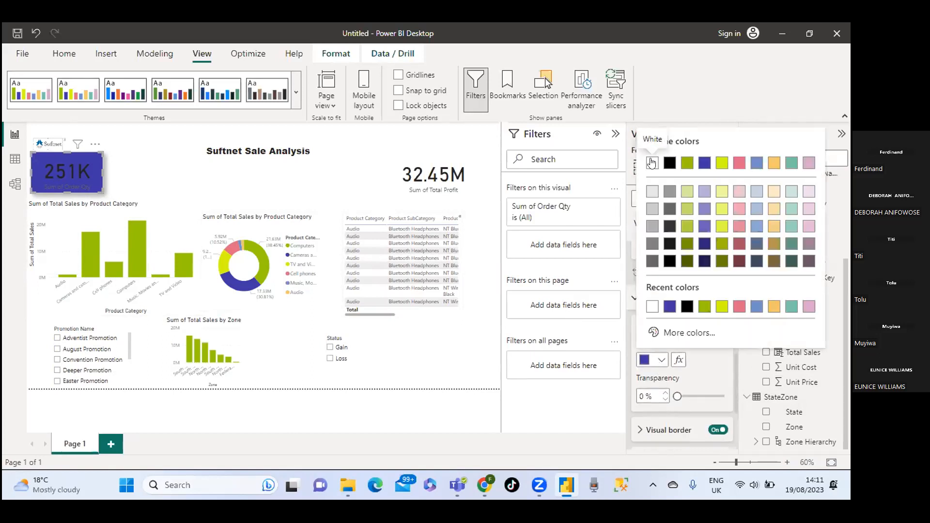
pyautogui.click(669, 163)
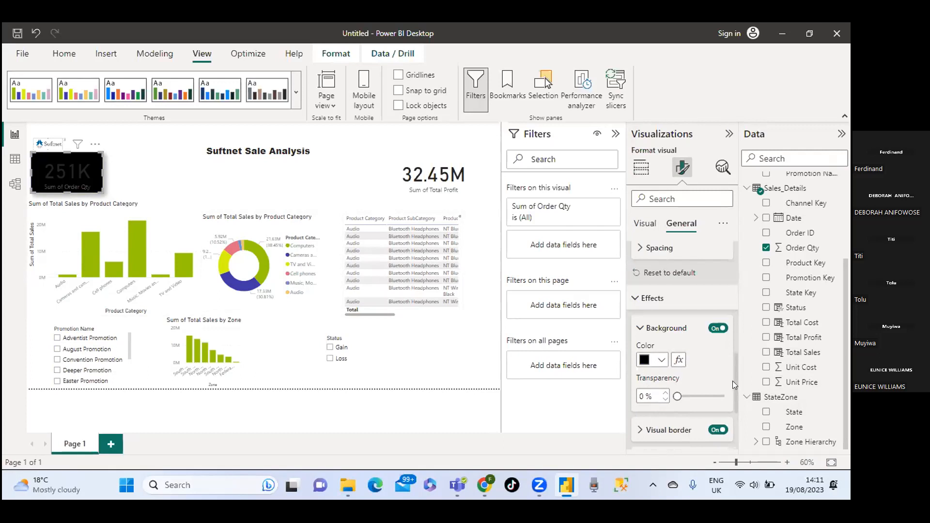
# Check the text color choices and text settings for the Order Qty card's title.
pyautogui.moveTo(733, 381); pyautogui.dragTo(743, 320)
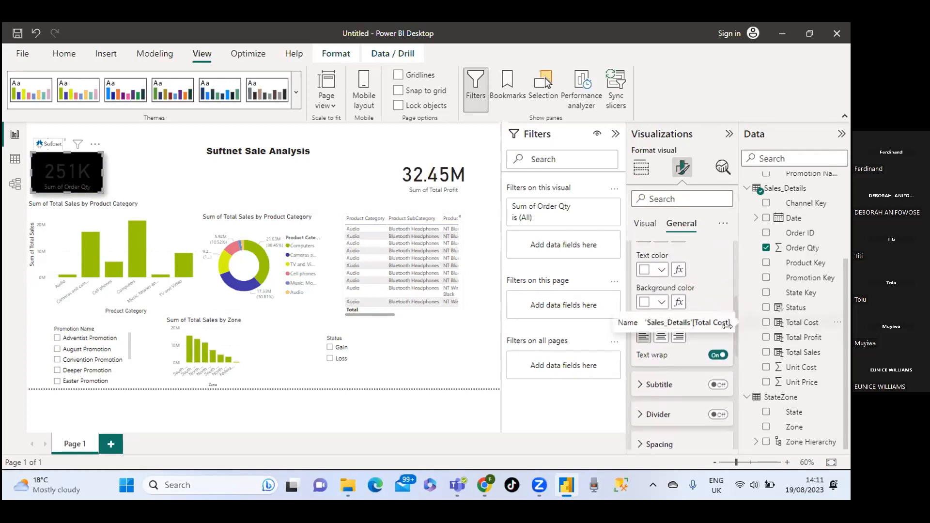
pyautogui.click(662, 270)
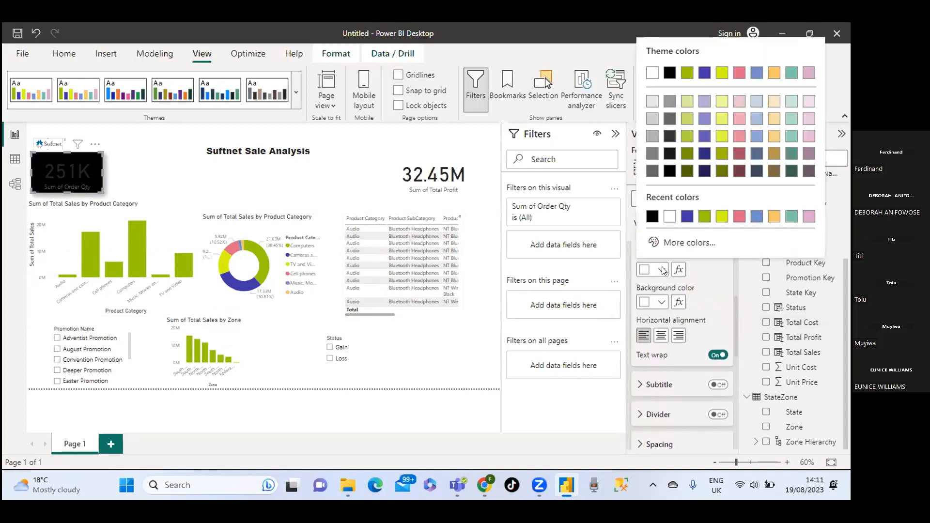
pyautogui.click(656, 115)
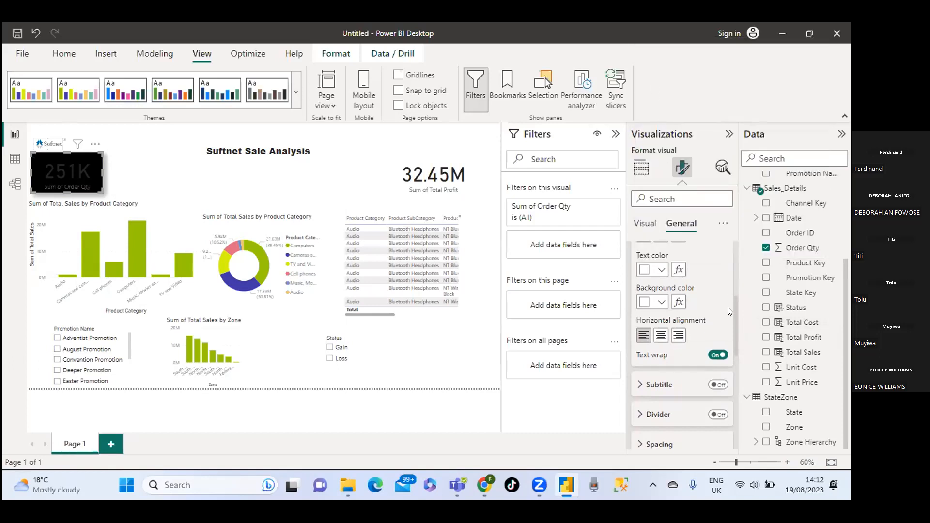
pyautogui.scroll(5, 732, 307)
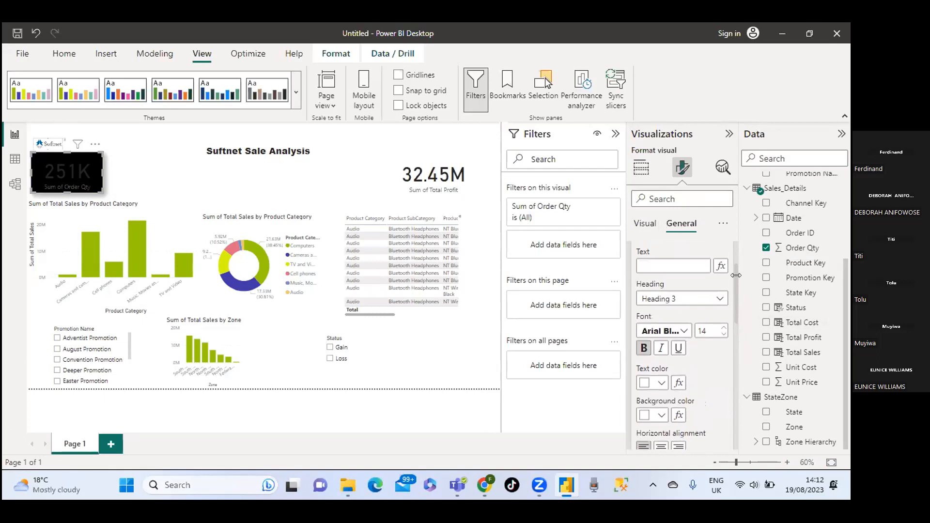
pyautogui.scroll(3, 736, 276)
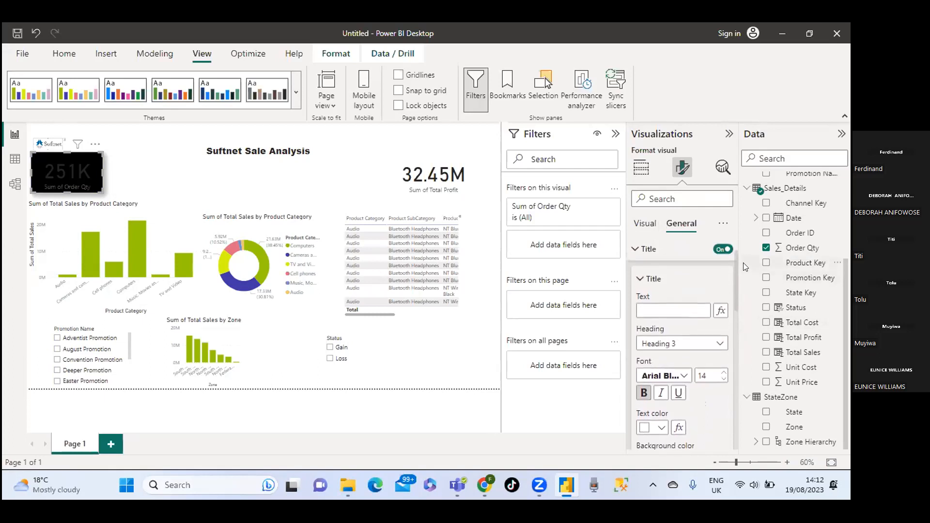
# Set the transparency of the Order Qty card's background effect to 50%.
pyautogui.scroll(-3, 734, 278)
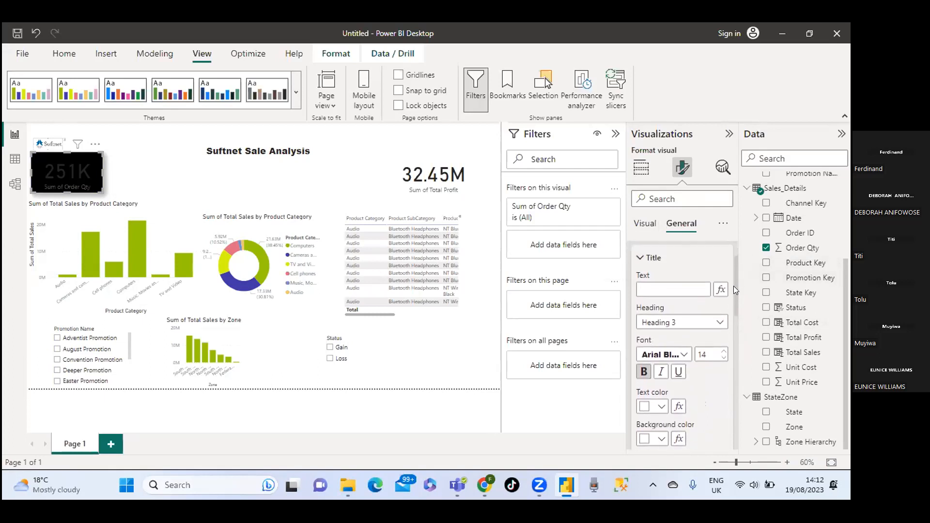
pyautogui.scroll(-3, 733, 304)
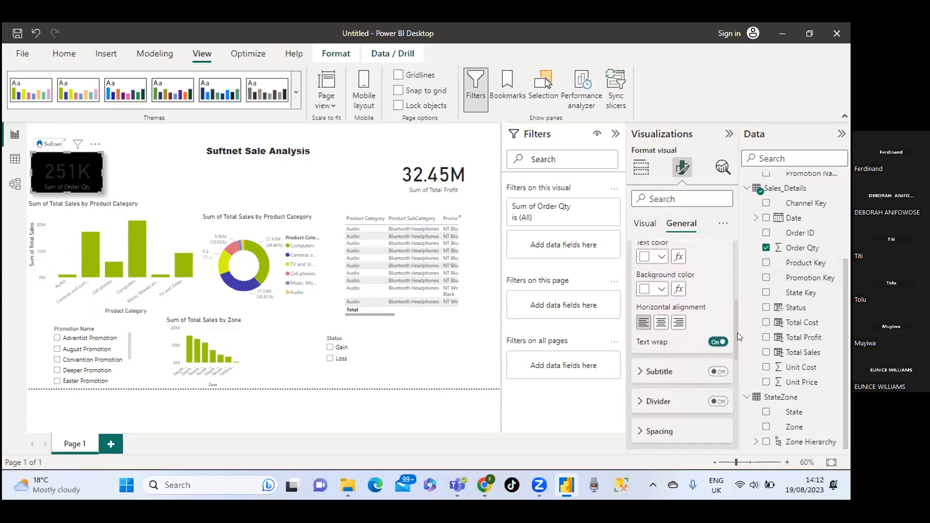
pyautogui.moveTo(738, 336); pyautogui.dragTo(733, 352)
pyautogui.scroll(-5, 733, 353)
pyautogui.scroll(-1, 720, 384)
pyautogui.scroll(1, 718, 395)
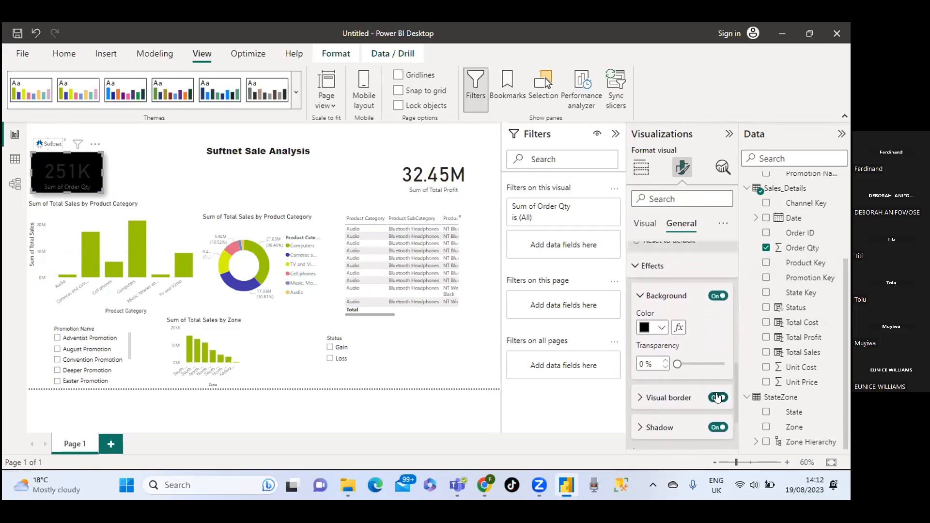
pyautogui.moveTo(675, 360); pyautogui.dragTo(694, 362)
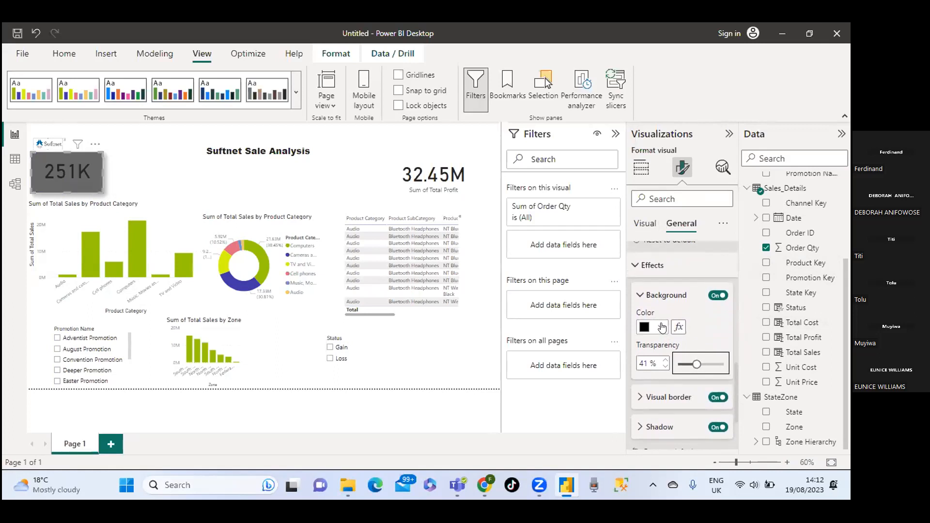
pyautogui.moveTo(697, 364); pyautogui.dragTo(700, 363)
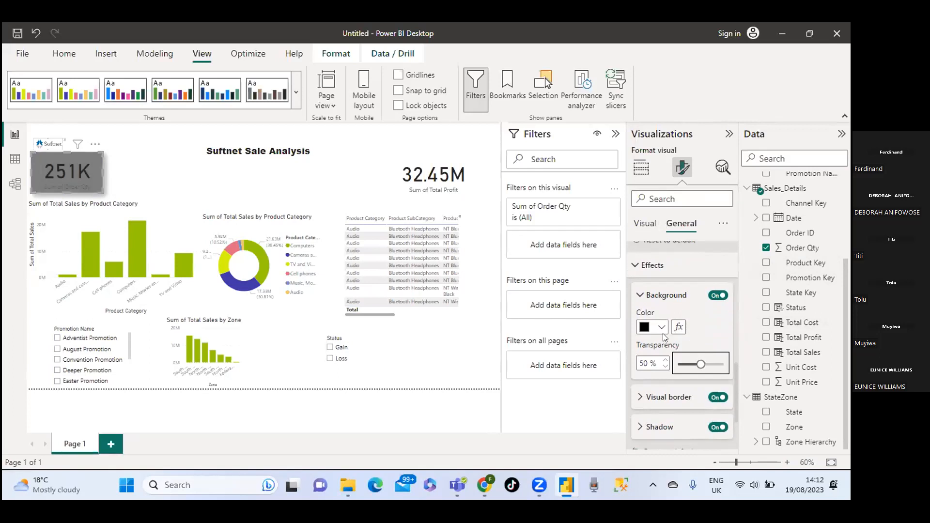
pyautogui.click(455, 406)
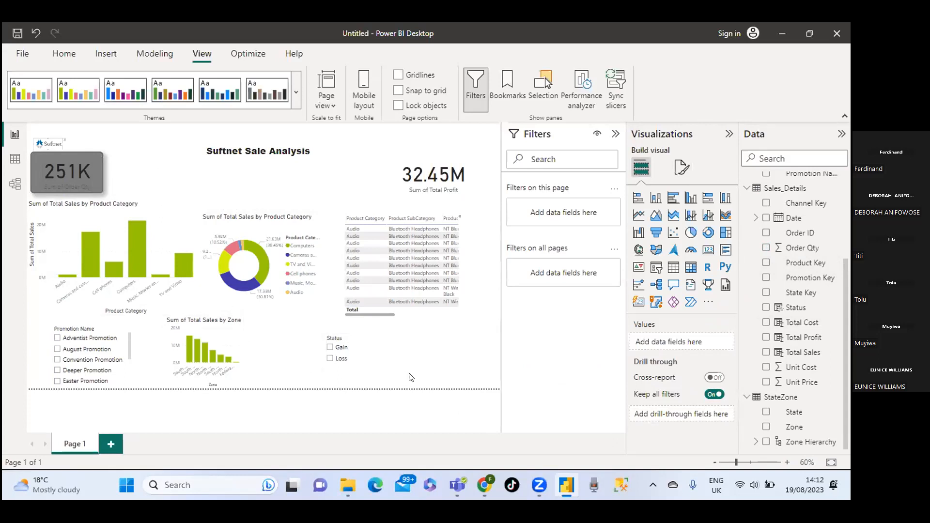
# Set the Order Qty card's background effect color to white.
pyautogui.click(91, 166)
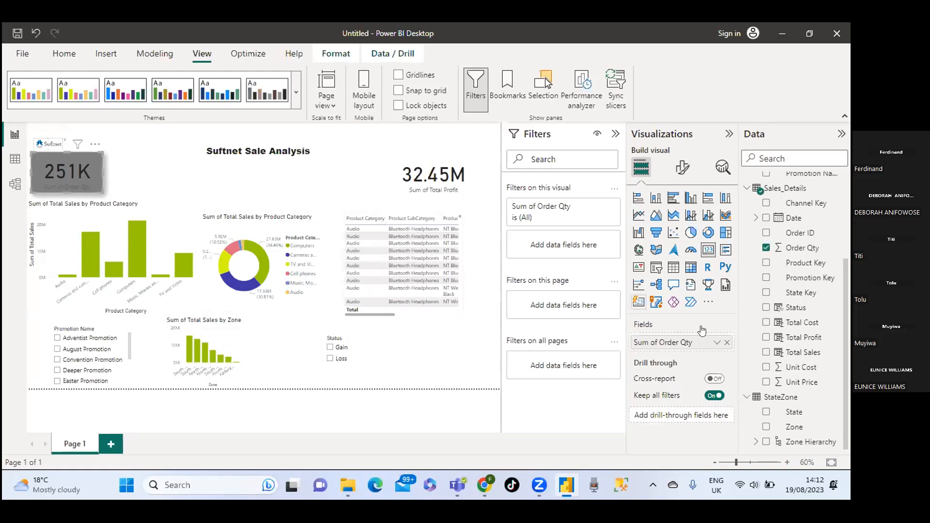
pyautogui.click(675, 173)
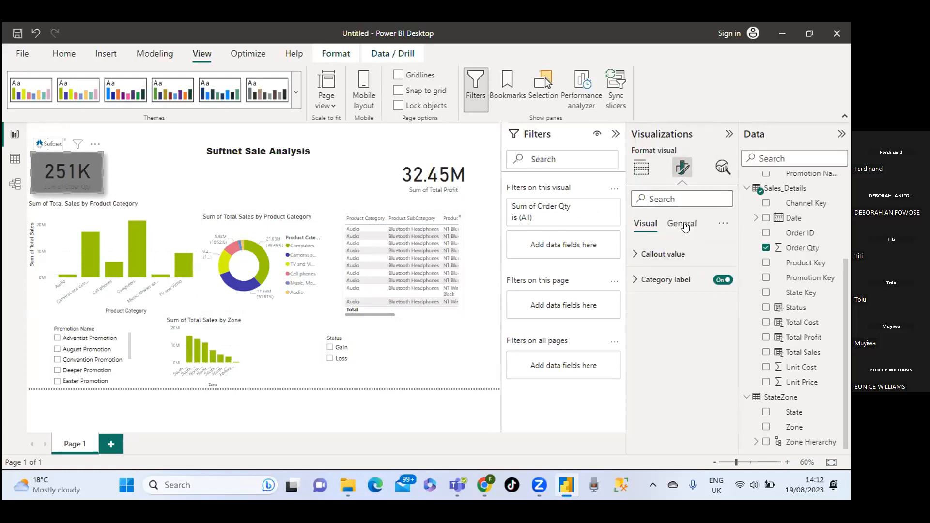
pyautogui.click(684, 225)
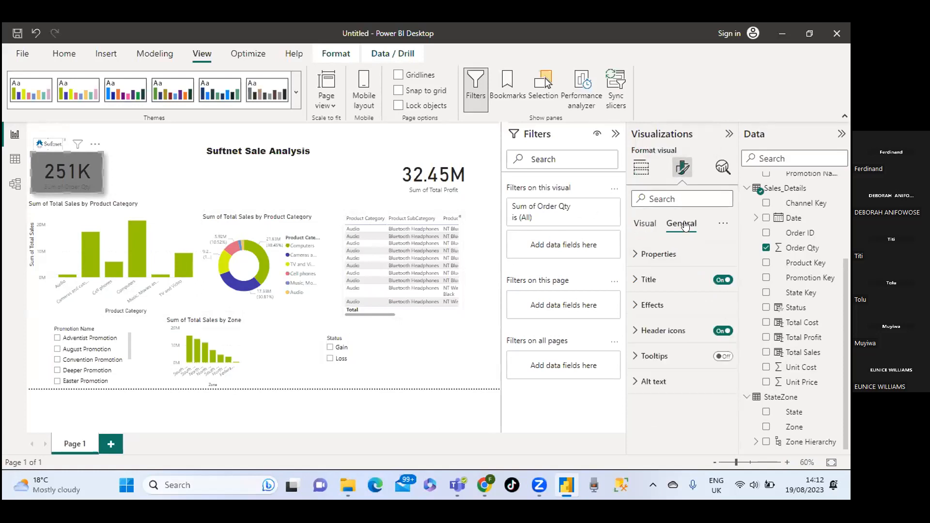
pyautogui.click(635, 306)
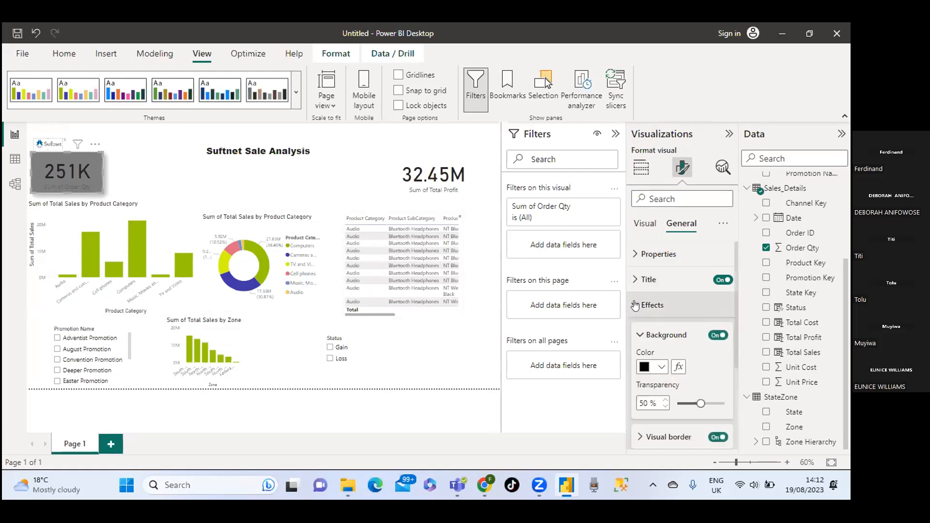
pyautogui.click(658, 370)
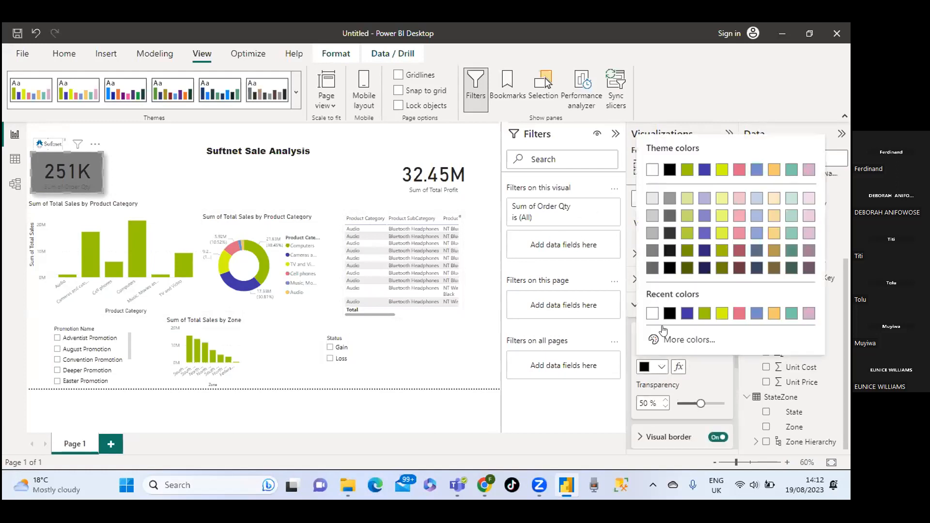
pyautogui.click(649, 170)
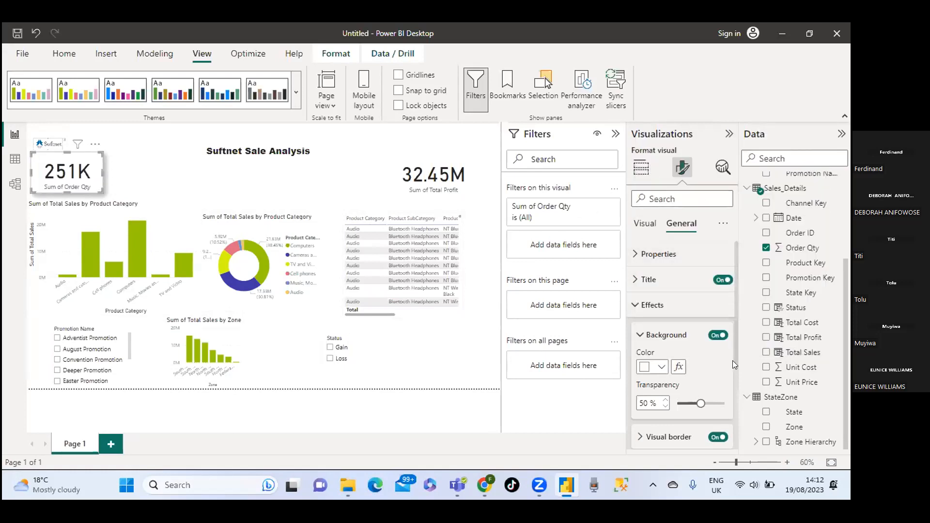
# Set the text color of the Order Qty card's title to black.
pyautogui.moveTo(734, 357)
pyautogui.mouseDown()
pyautogui.moveTo(729, 446)
pyautogui.moveTo(731, 343)
pyautogui.mouseUp()
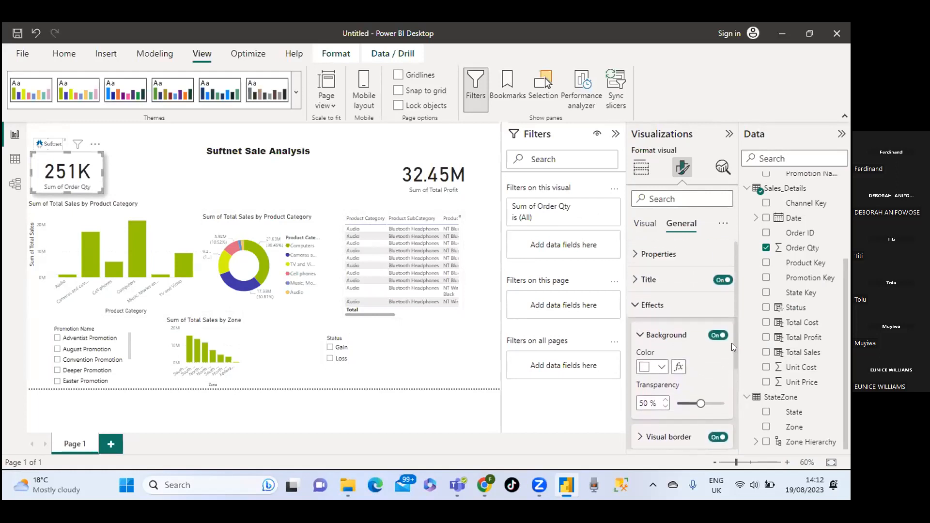
pyautogui.click(635, 281)
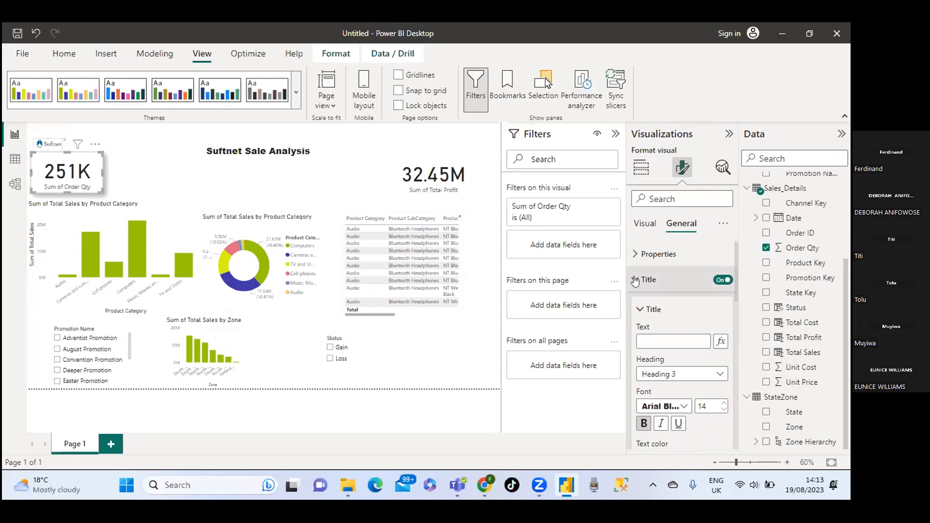
pyautogui.scroll(-1, 687, 363)
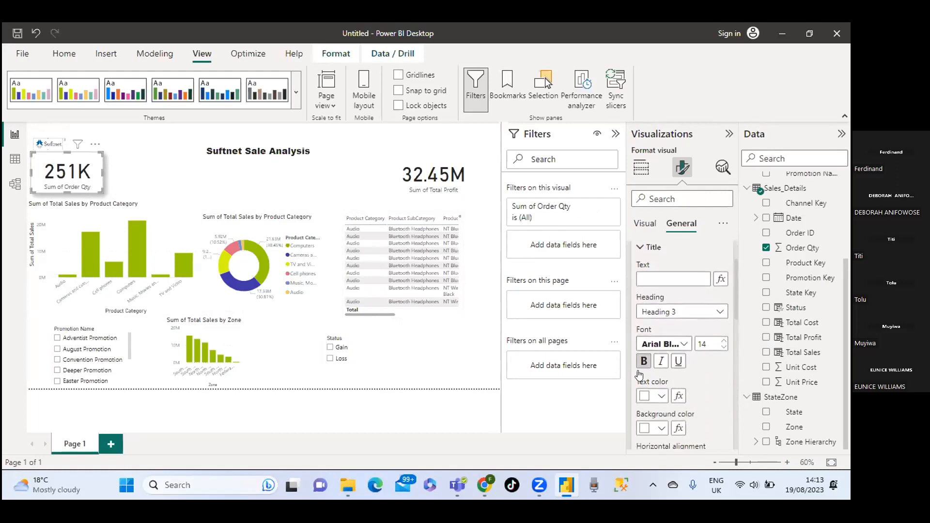
pyautogui.scroll(-1, 728, 345)
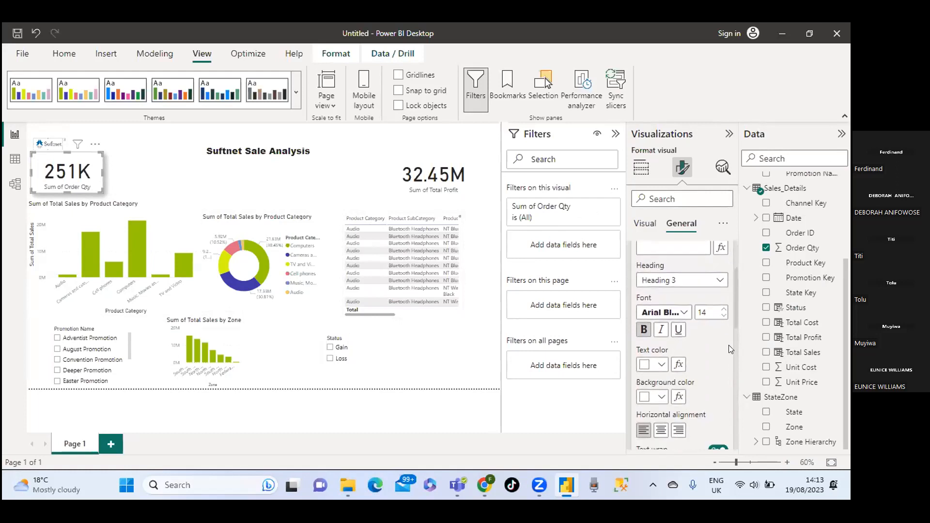
pyautogui.scroll(-1, 728, 345)
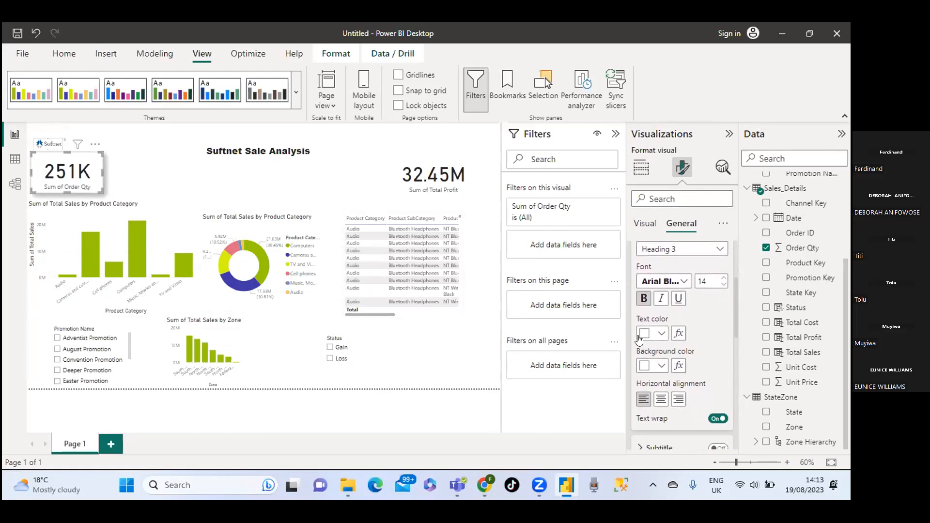
pyautogui.click(662, 333)
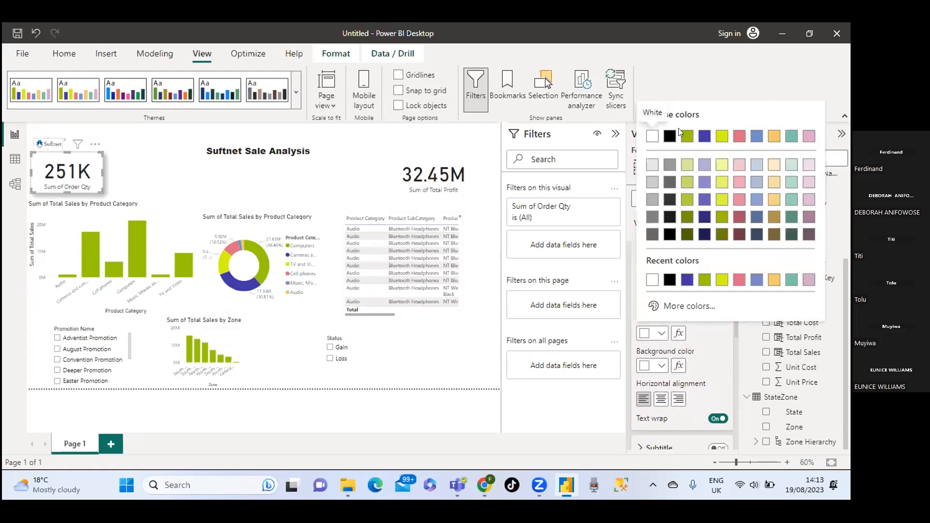
pyautogui.click(669, 137)
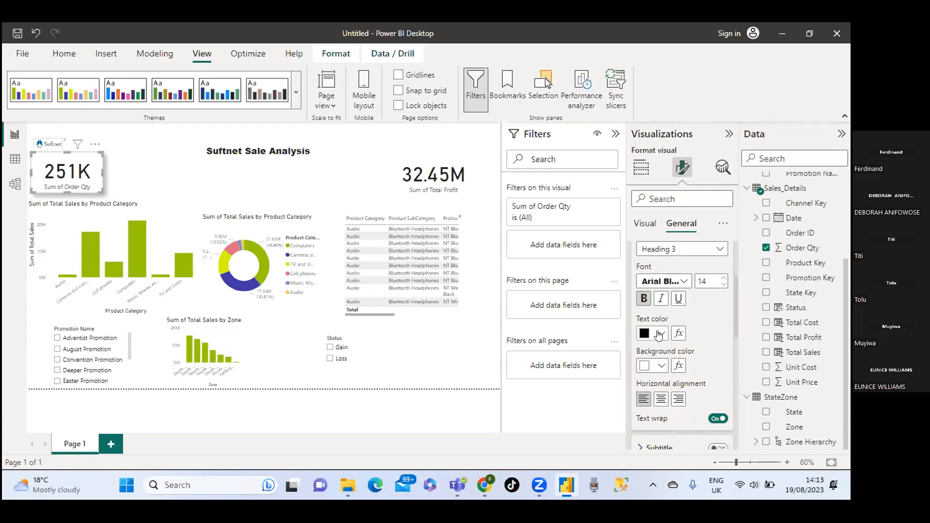
# Set the background color of the Order Qty card's title to black.
pyautogui.click(662, 366)
pyautogui.click(660, 367)
pyautogui.click(660, 366)
pyautogui.click(669, 139)
# Set the title's text color to white and deselect the Order Qty card.
pyautogui.click(661, 333)
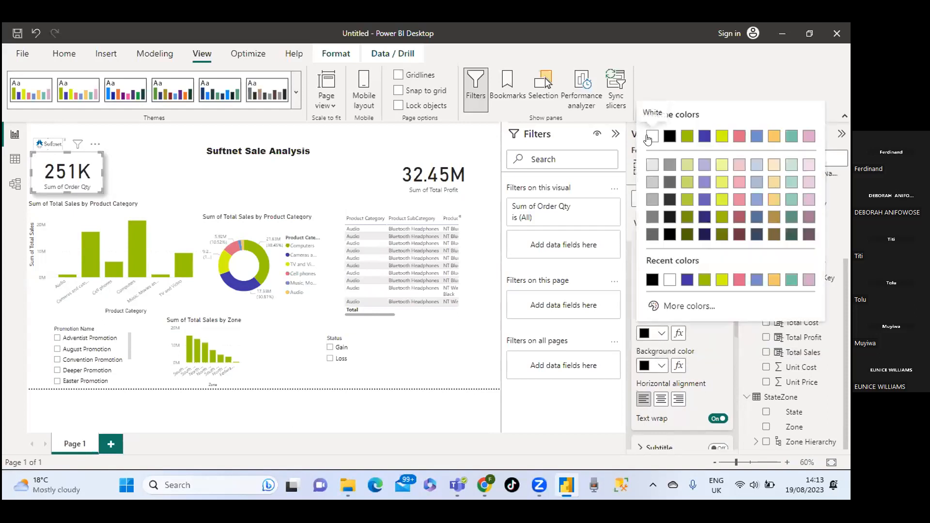
pyautogui.click(649, 139)
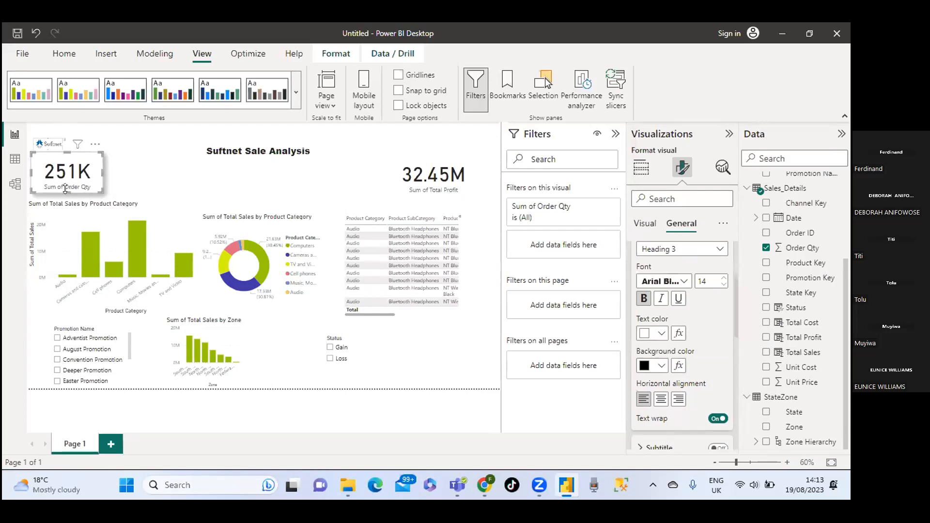
pyautogui.moveTo(63, 192); pyautogui.dragTo(64, 191)
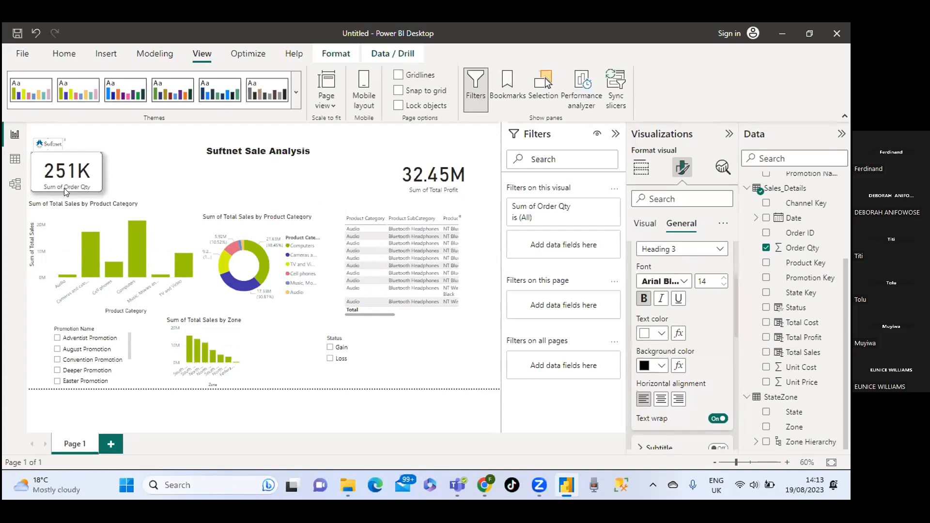
pyautogui.click(157, 180)
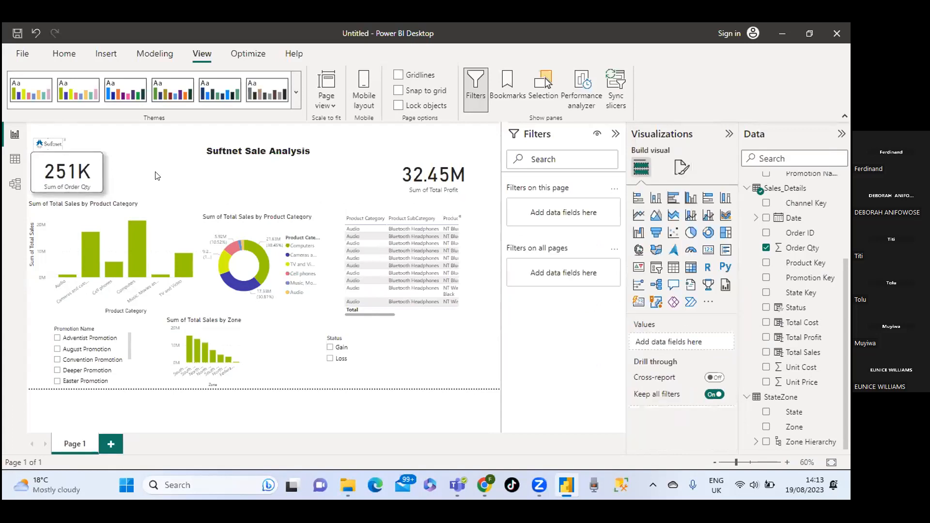
# Reselect the Order Qty card and examine its background, border and shadow effects and the general formatting options.
pyautogui.click(59, 165)
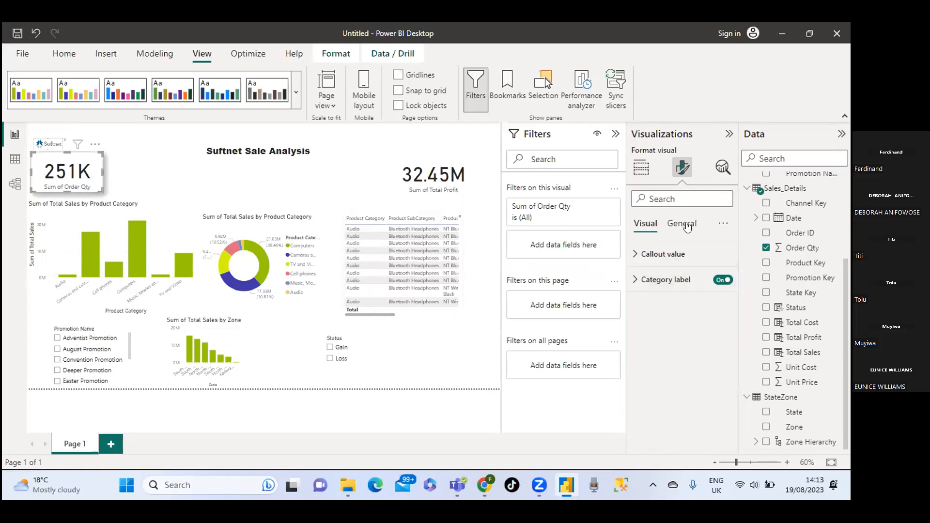
pyautogui.click(682, 224)
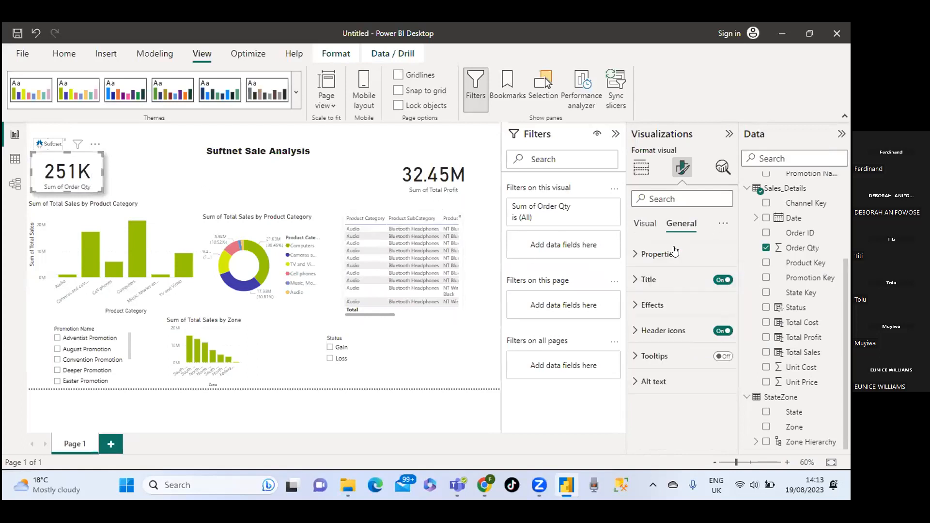
pyautogui.click(652, 306)
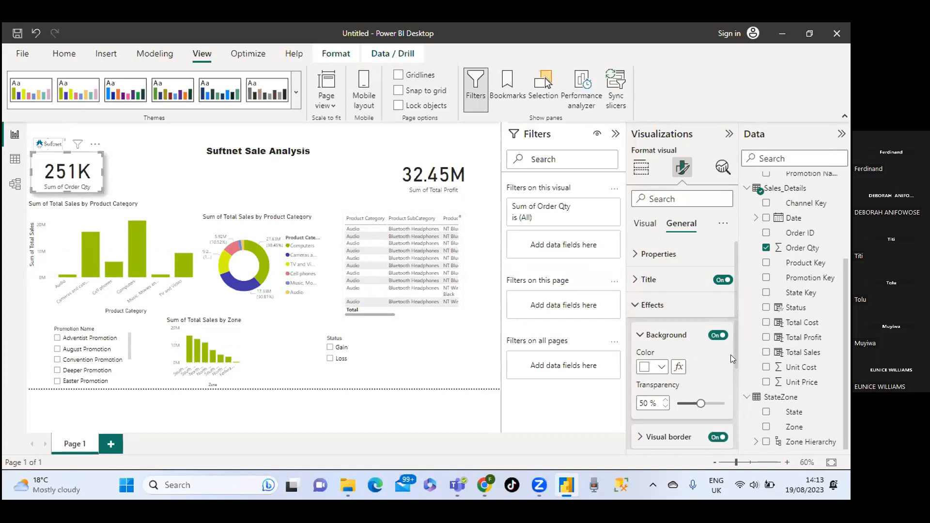
pyautogui.scroll(-1, 693, 363)
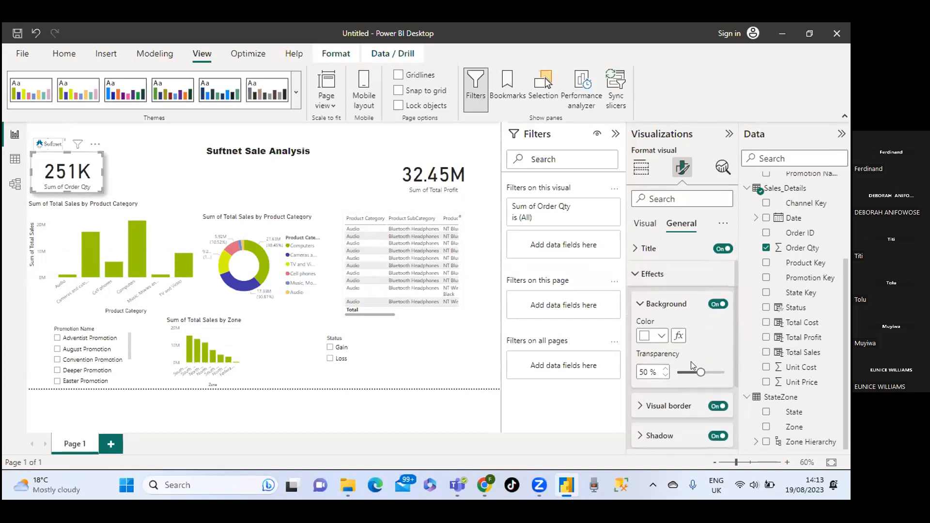
pyautogui.scroll(-1, 687, 367)
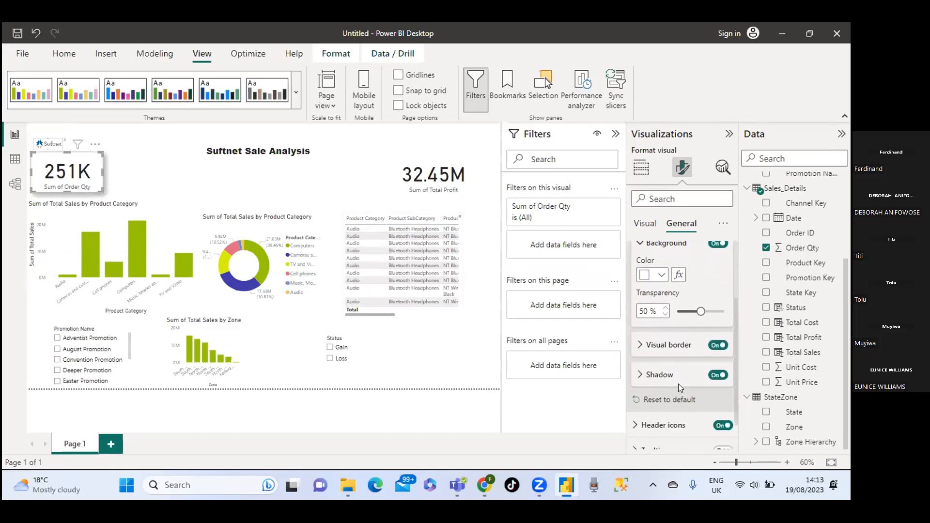
pyautogui.scroll(-2, 678, 383)
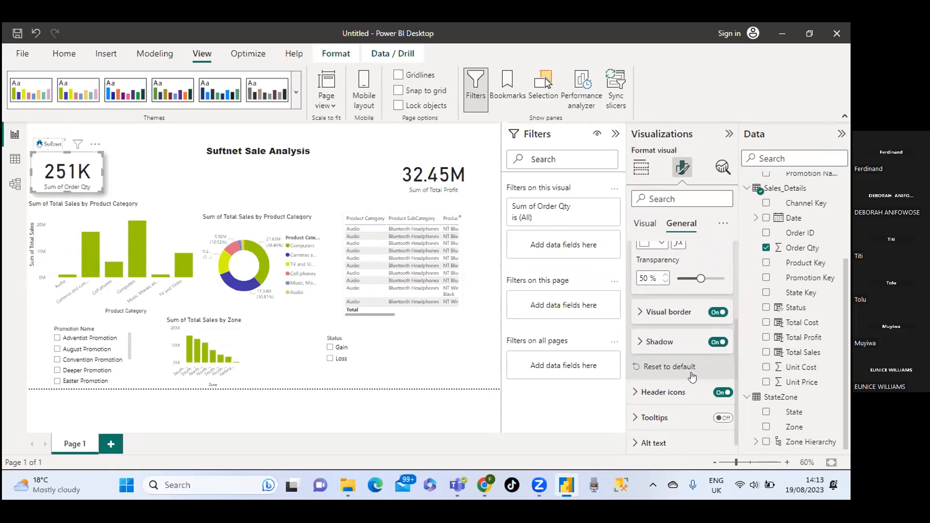
pyautogui.scroll(-1, 681, 381)
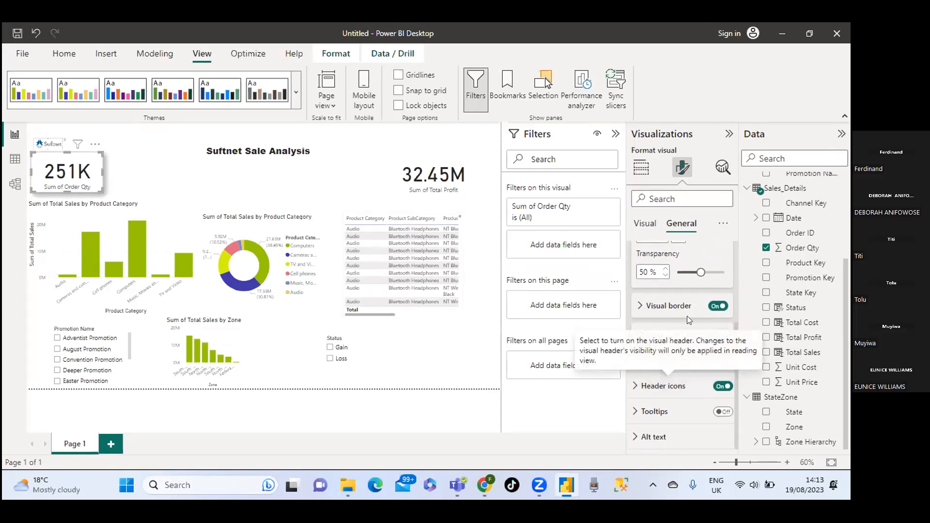
pyautogui.click(724, 226)
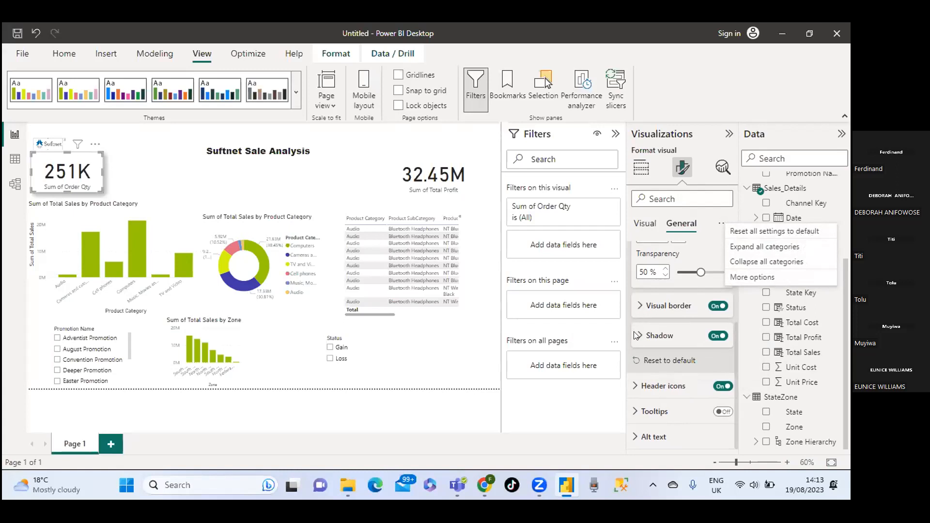
# Set the icon color of the Order Qty card's header icons to green.
pyautogui.click(639, 386)
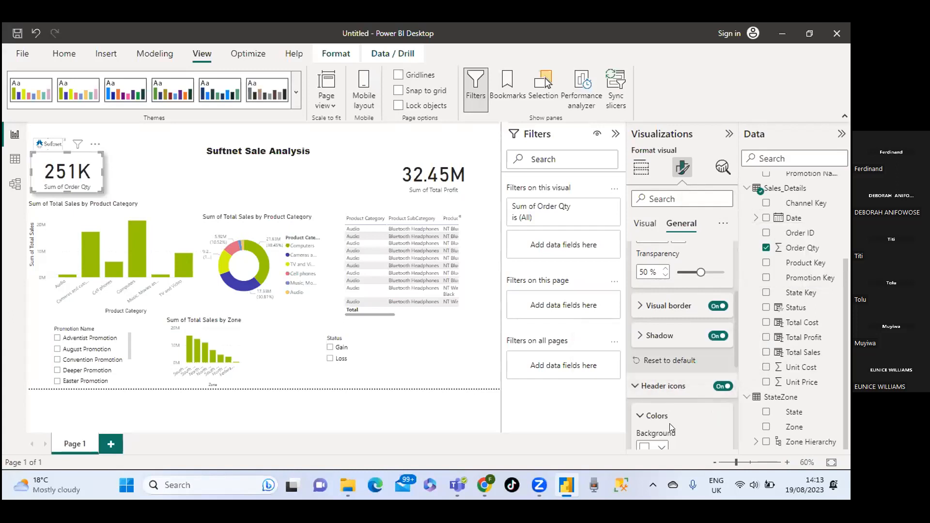
pyautogui.scroll(-2, 689, 420)
pyautogui.scroll(-1, 698, 417)
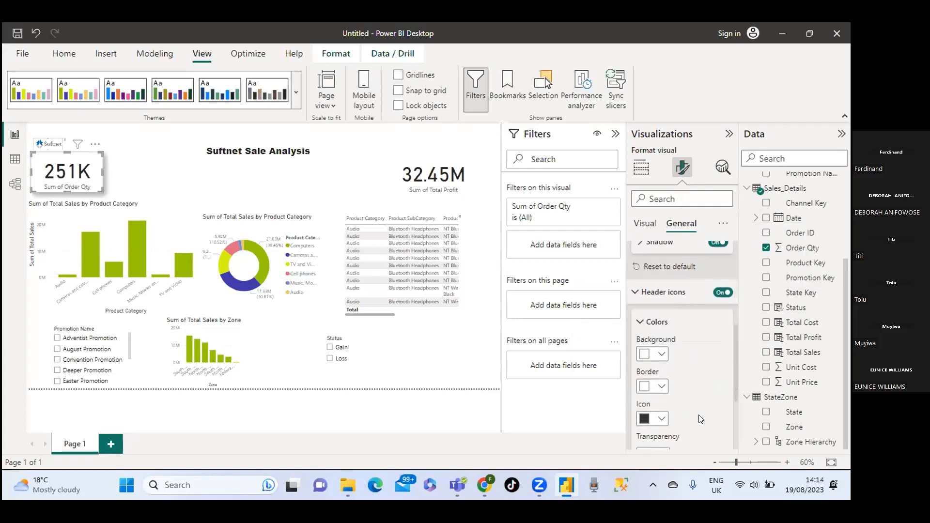
pyautogui.scroll(-1, 704, 404)
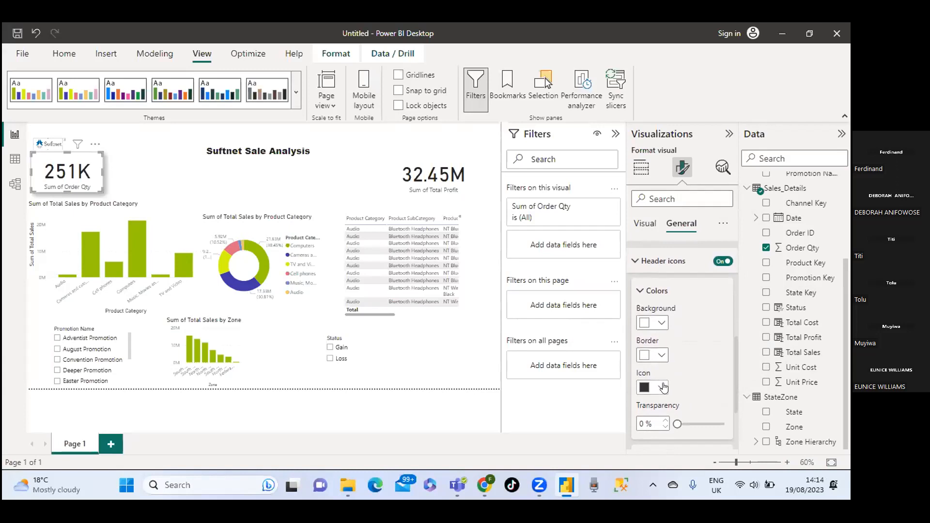
pyautogui.click(662, 387)
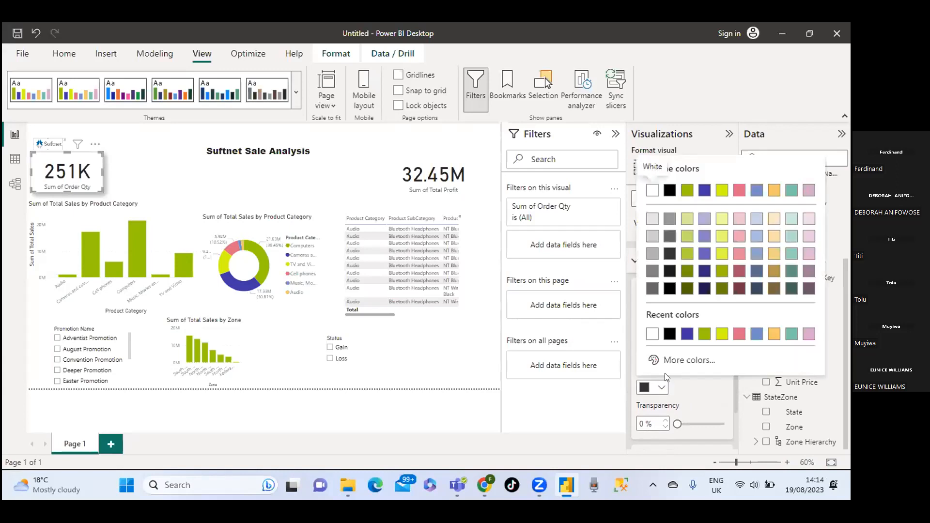
pyautogui.click(688, 188)
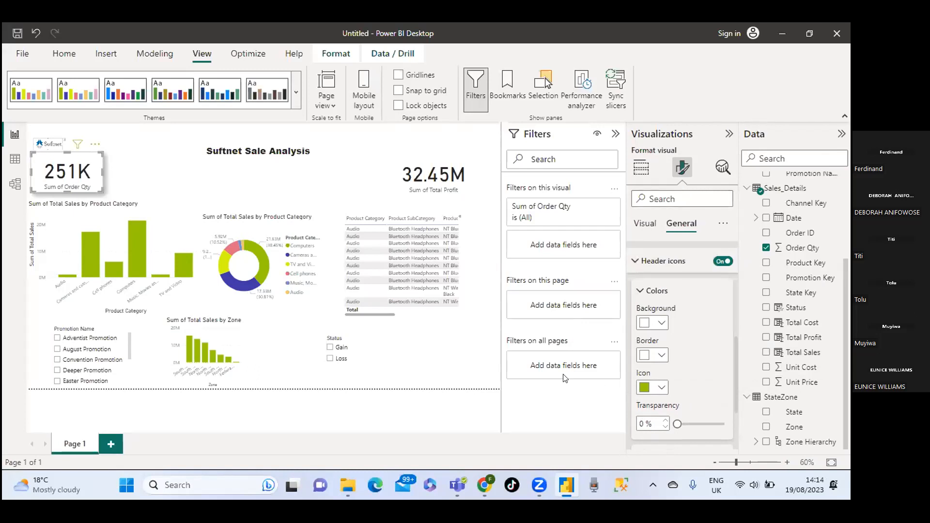
# Set the icon color of the Order Qty card's header icons to black.
pyautogui.click(668, 389)
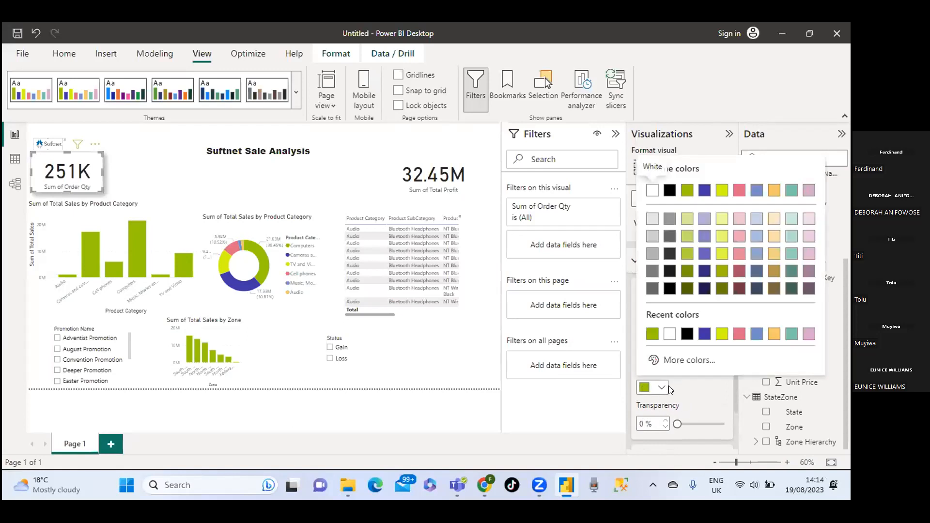
pyautogui.click(670, 190)
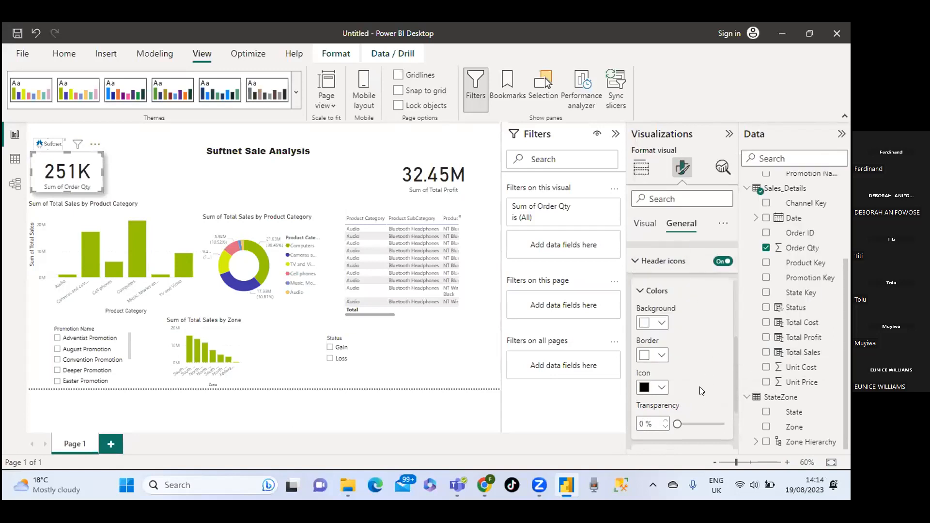
pyautogui.scroll(-2, 716, 345)
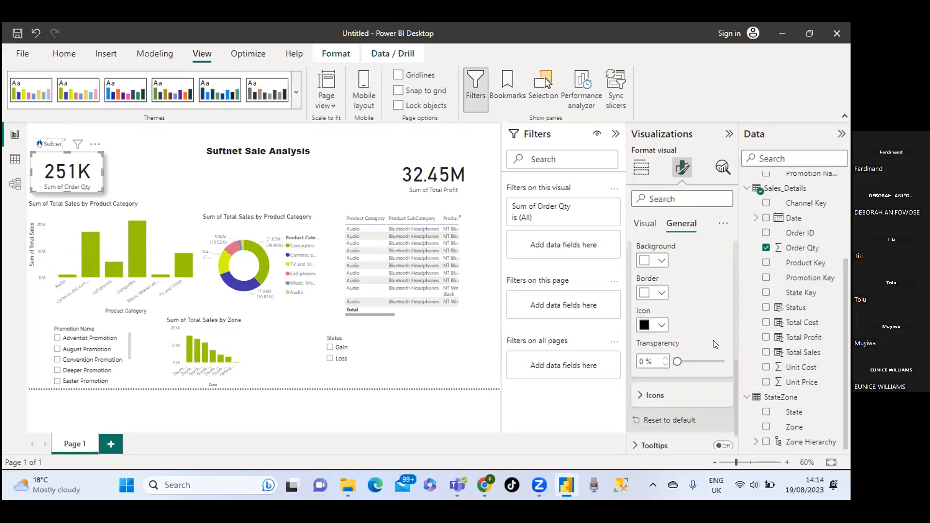
# Examine the Order Qty card's effects settings and its size, position and padding properties.
pyautogui.scroll(3, 720, 330)
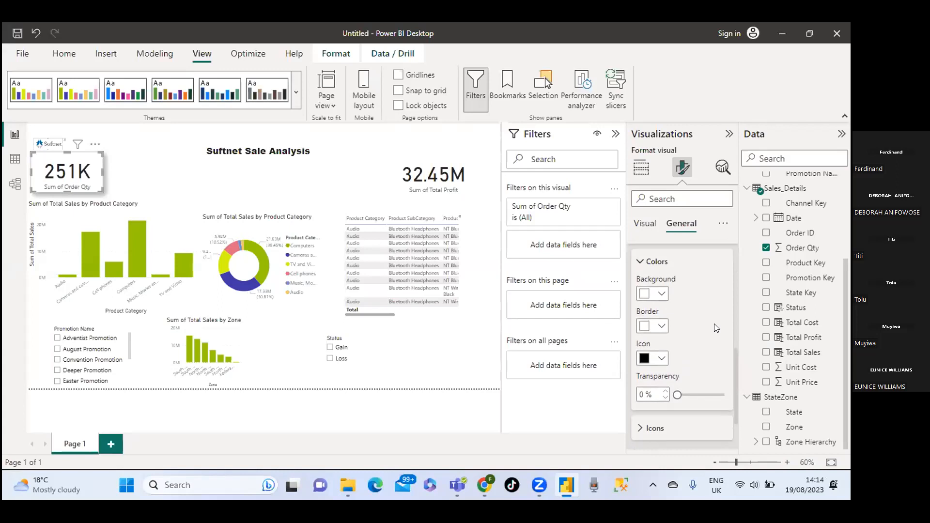
pyautogui.scroll(1, 688, 332)
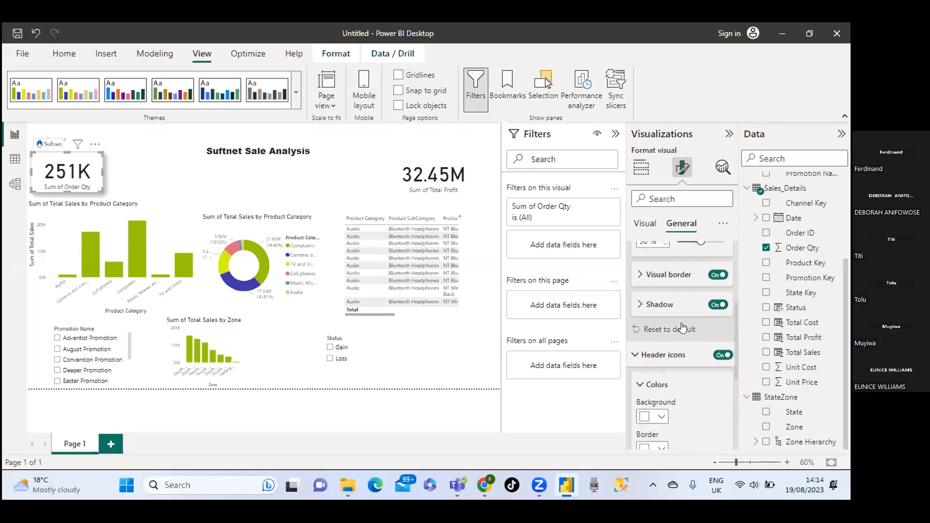
pyautogui.scroll(1, 681, 323)
pyautogui.scroll(2, 657, 311)
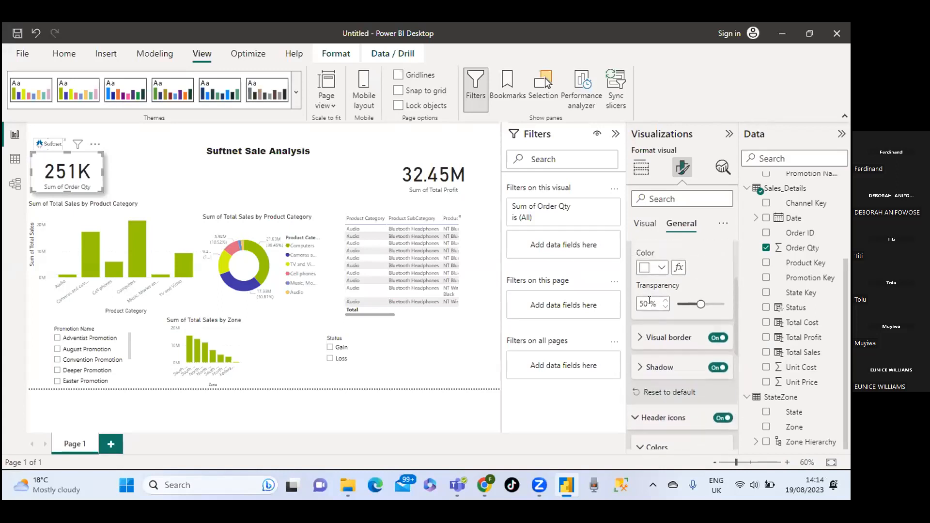
pyautogui.scroll(2, 694, 315)
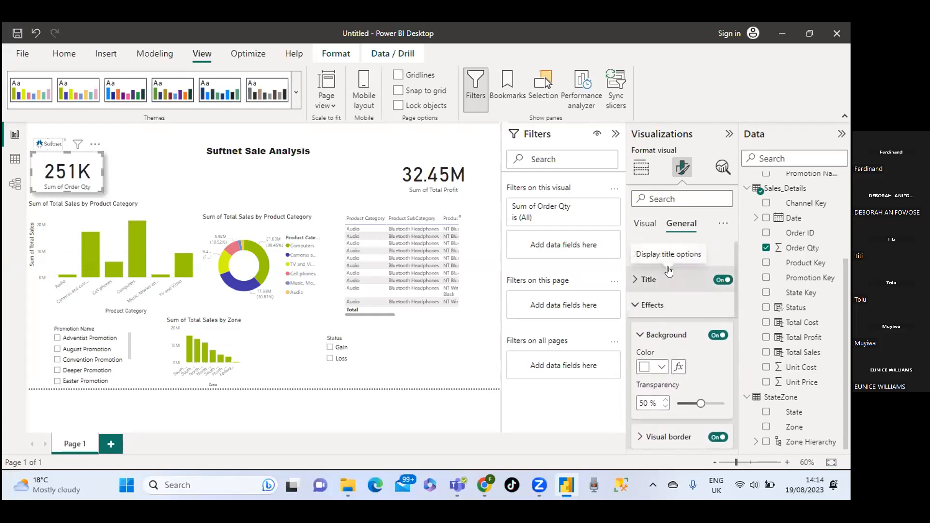
pyautogui.click(636, 257)
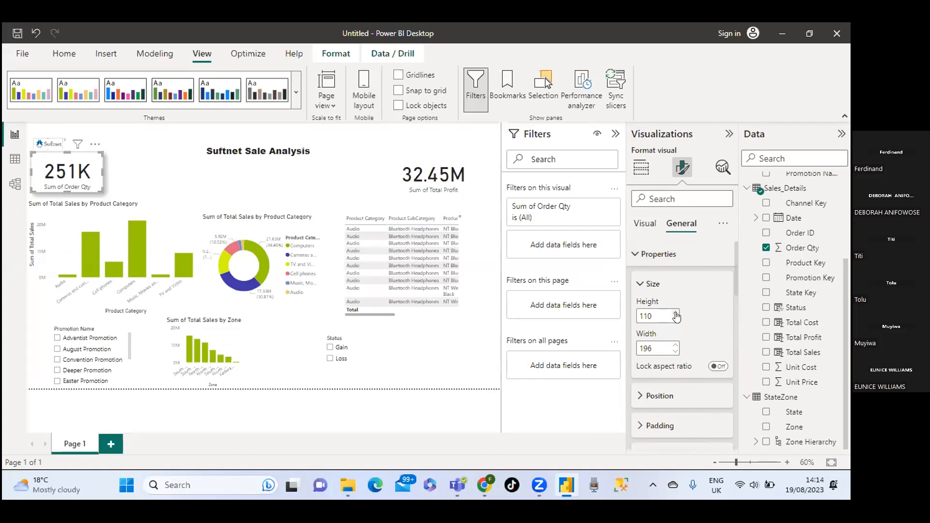
pyautogui.scroll(-4, 709, 315)
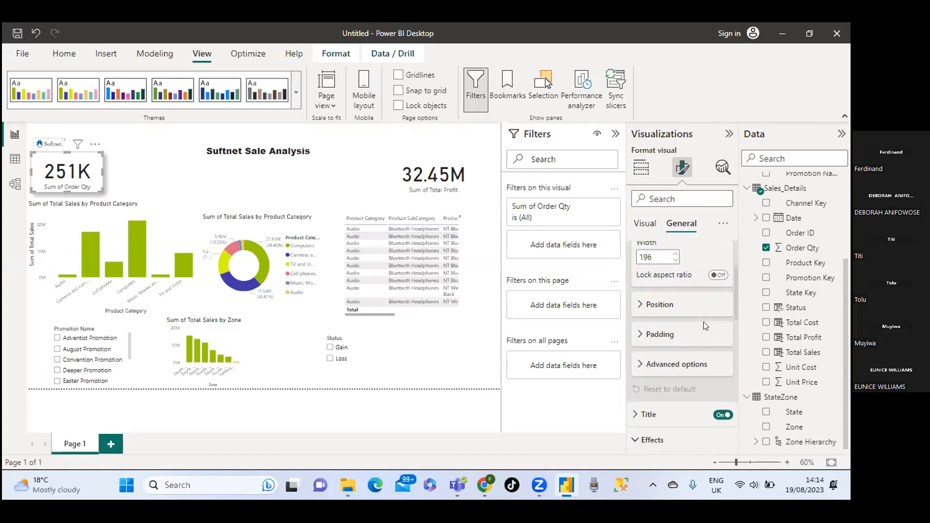
pyautogui.scroll(-3, 704, 324)
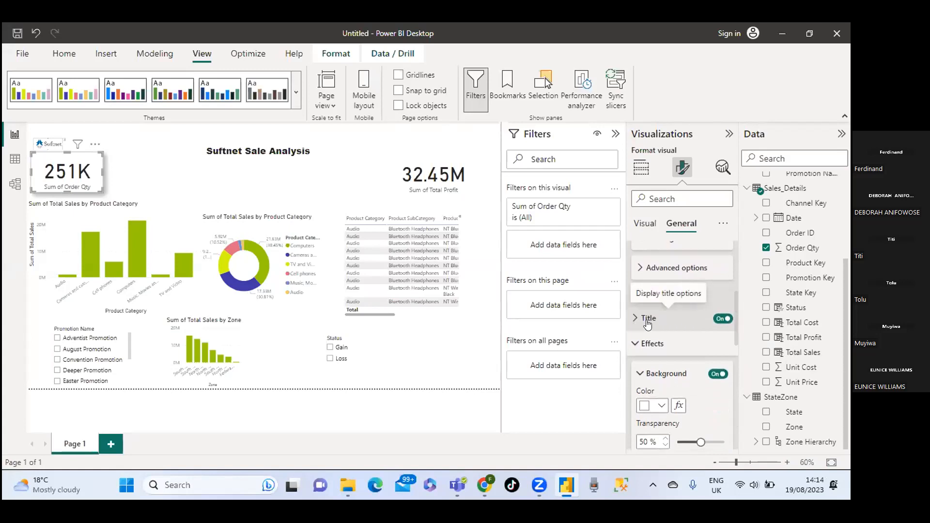
# Set the horizontal alignment of the Order Qty card's title to center.
pyautogui.click(635, 320)
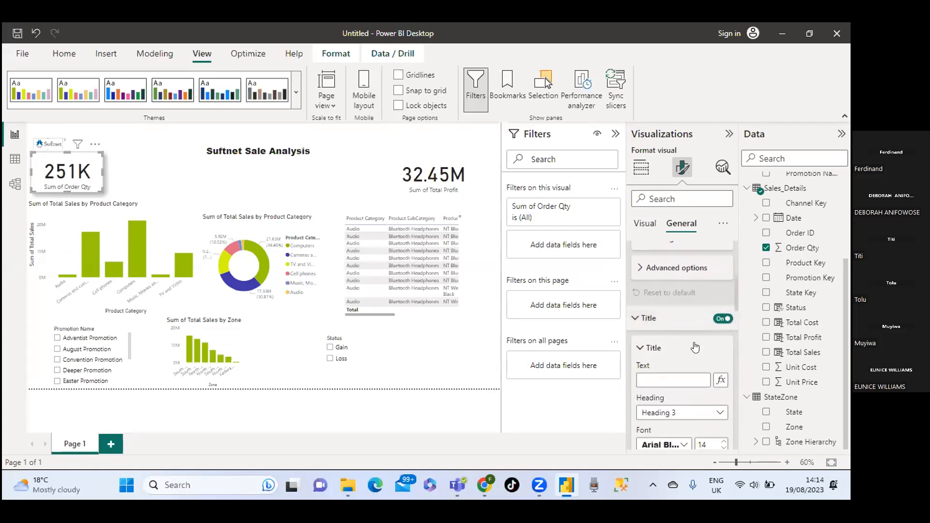
pyautogui.scroll(-2, 688, 340)
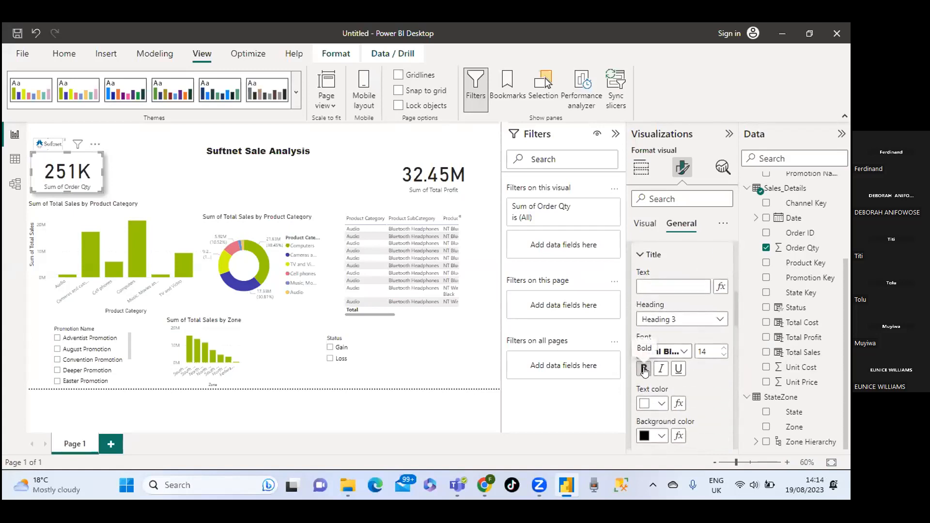
pyautogui.scroll(-1, 690, 386)
pyautogui.scroll(-2, 688, 383)
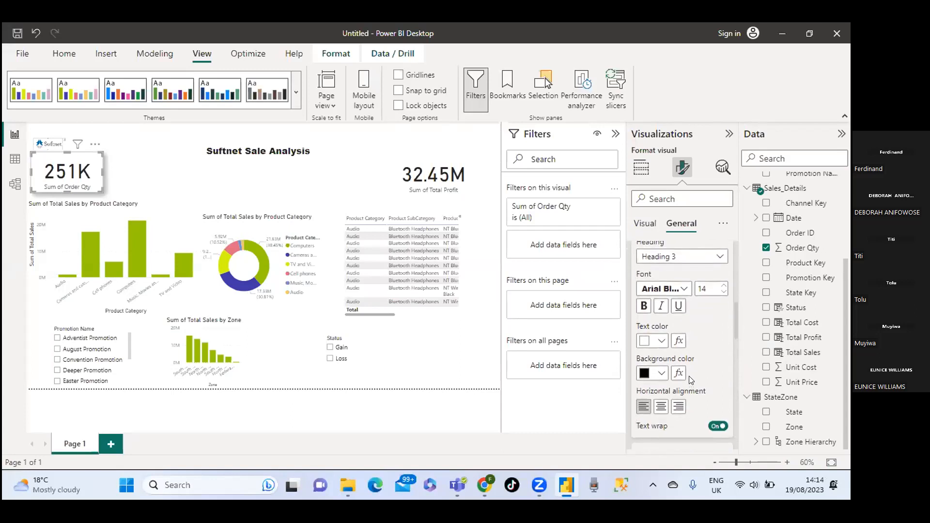
pyautogui.scroll(-1, 669, 387)
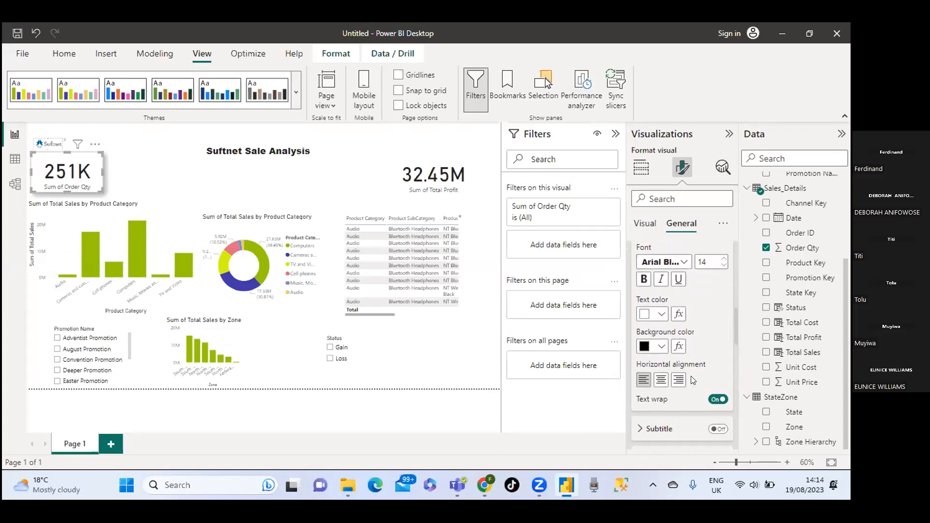
pyautogui.click(659, 378)
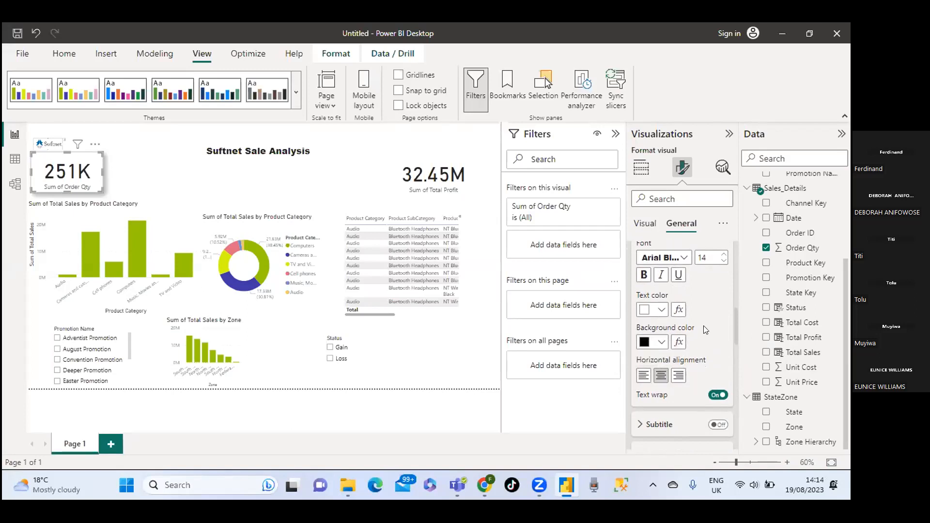
# Set the Order Qty card's background color to black and deselect the card.
pyautogui.scroll(-3, 717, 344)
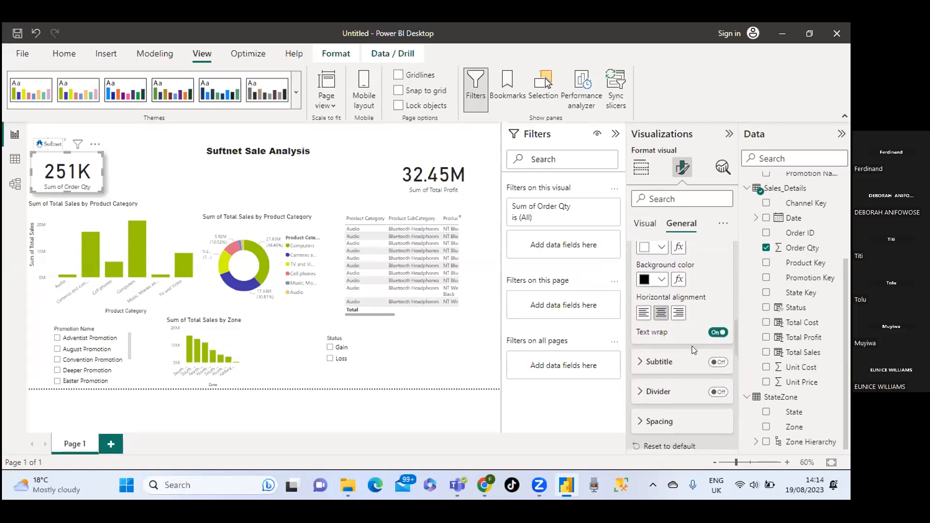
pyautogui.scroll(-1, 688, 361)
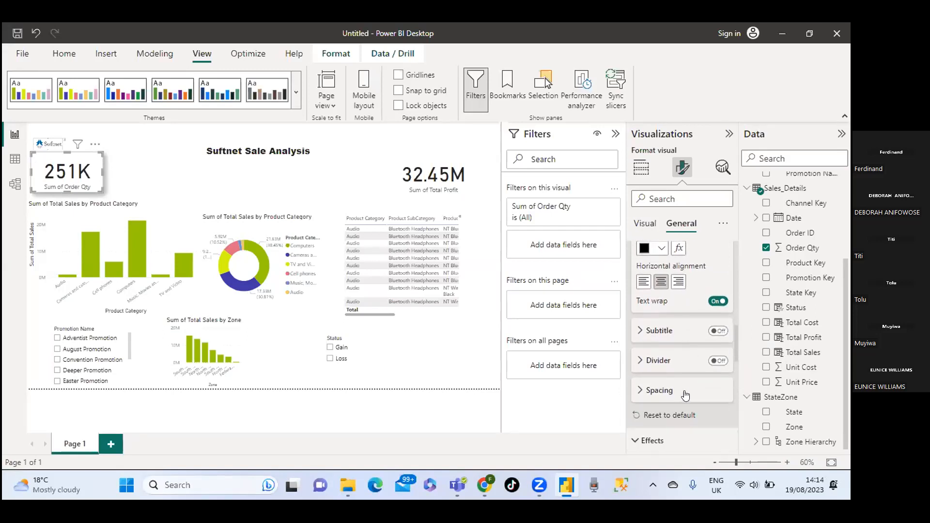
pyautogui.click(644, 440)
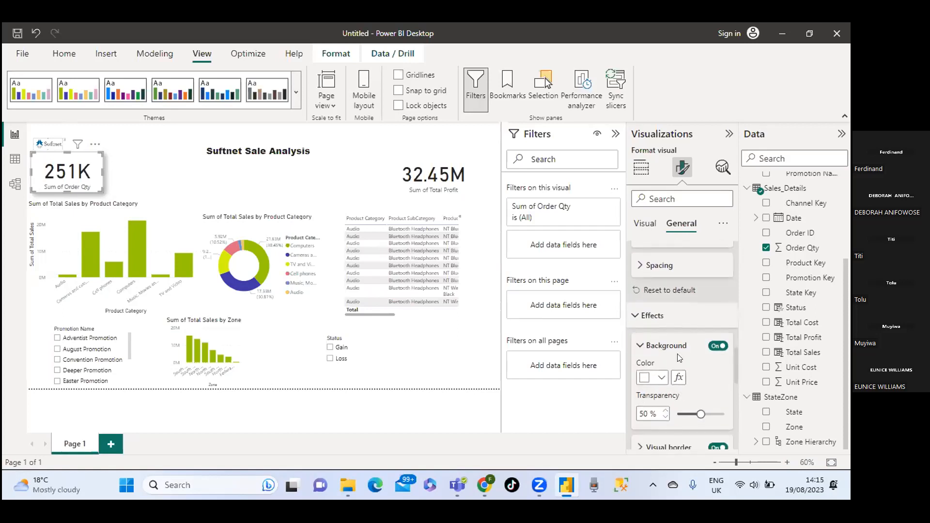
pyautogui.scroll(-1, 692, 374)
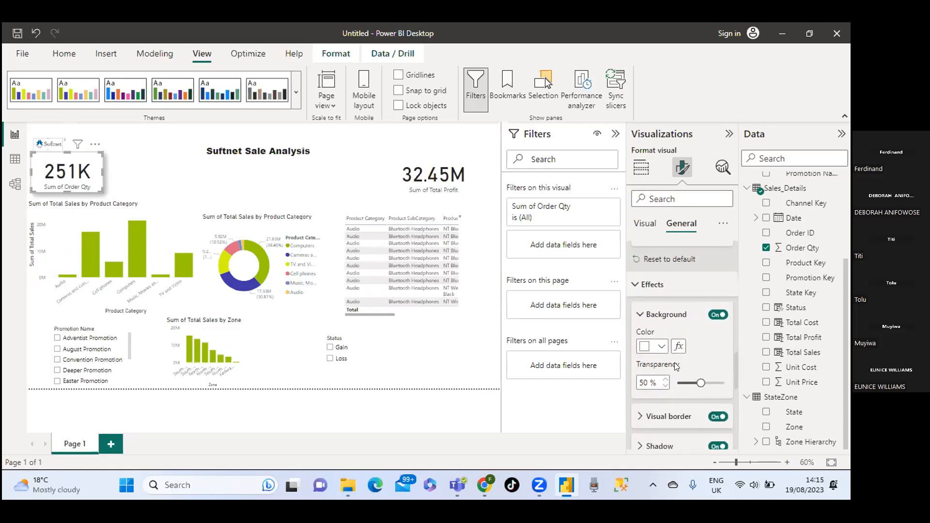
pyautogui.scroll(-1, 704, 367)
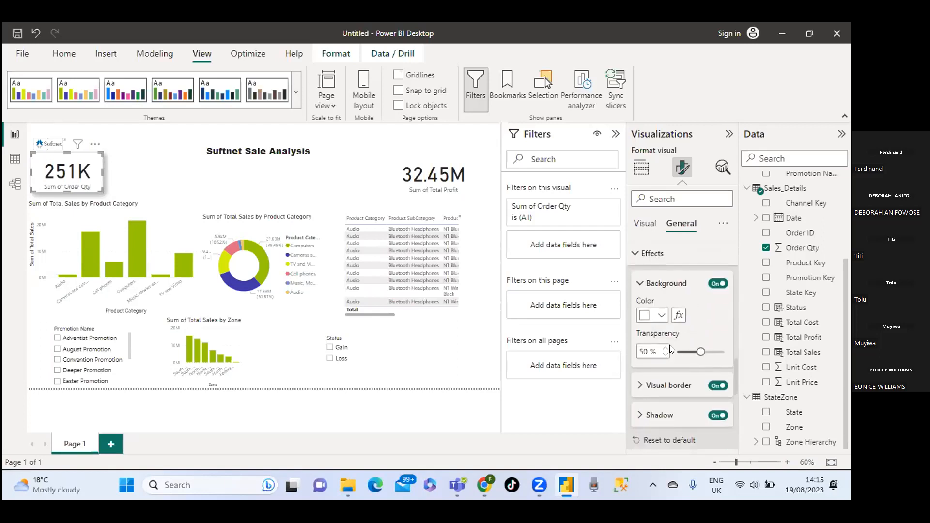
pyautogui.click(662, 316)
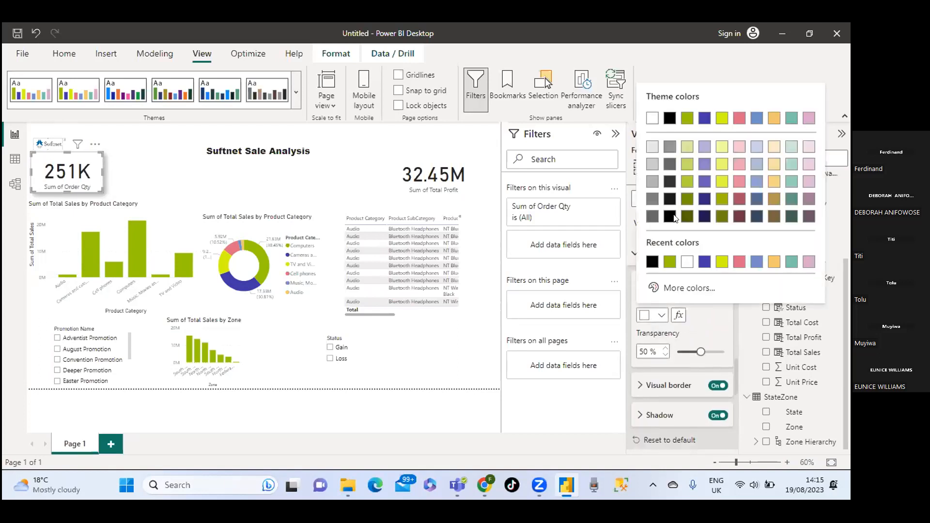
pyautogui.click(668, 115)
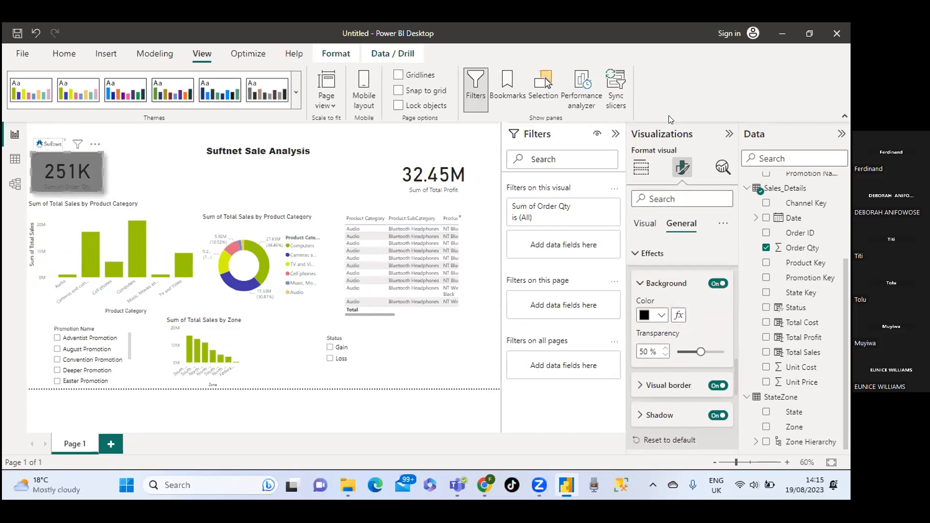
pyautogui.click(446, 361)
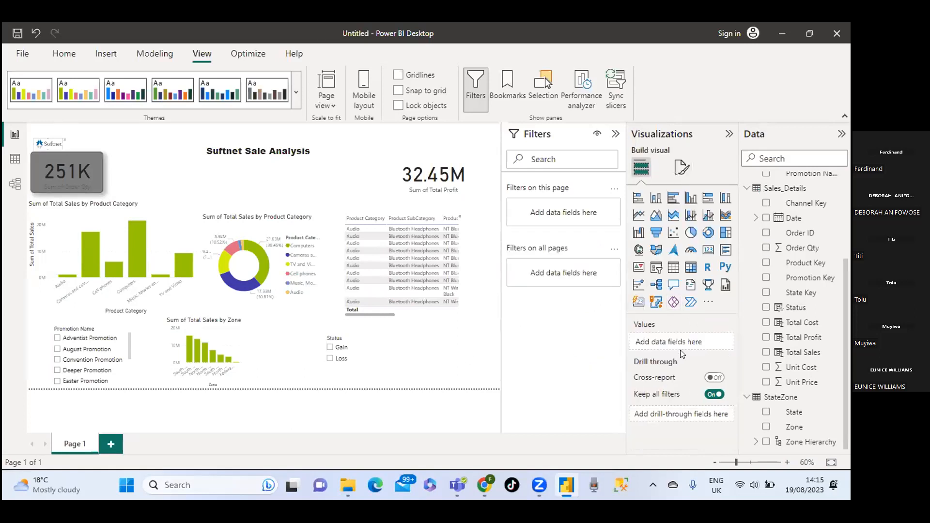
# Reselect the Order Qty card and set its background color to white.
pyautogui.click(681, 170)
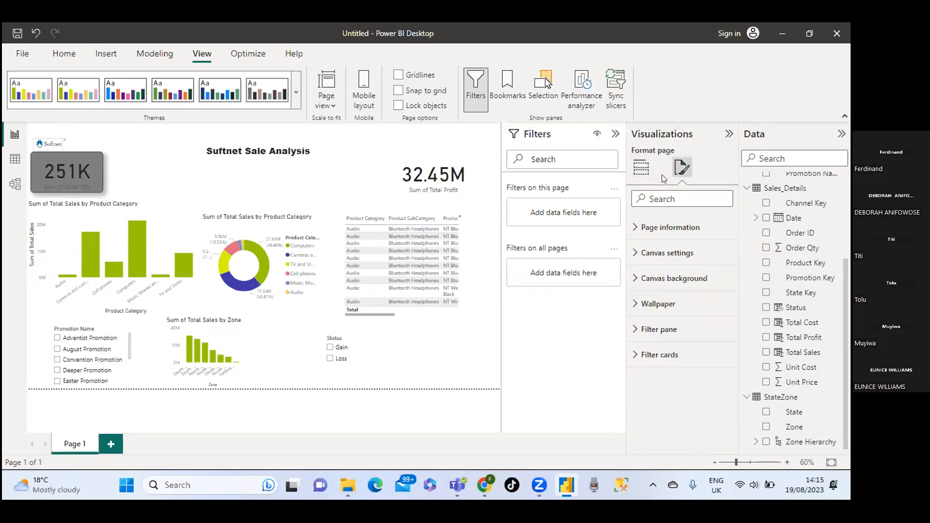
pyautogui.moveTo(63, 175)
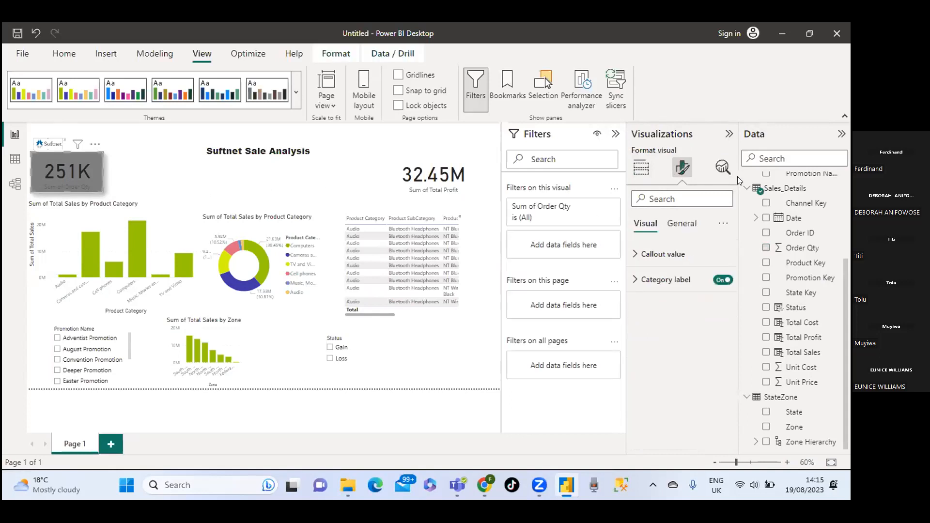
pyautogui.click(682, 224)
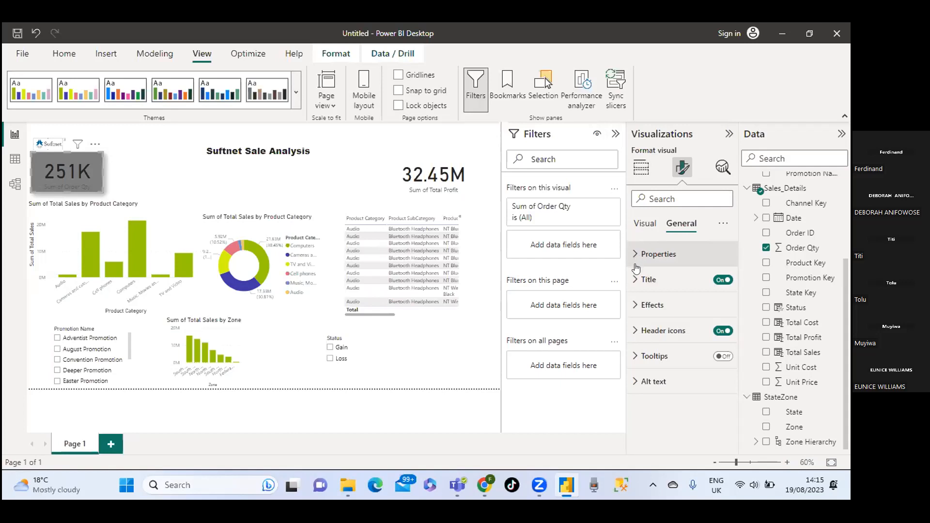
pyautogui.click(635, 306)
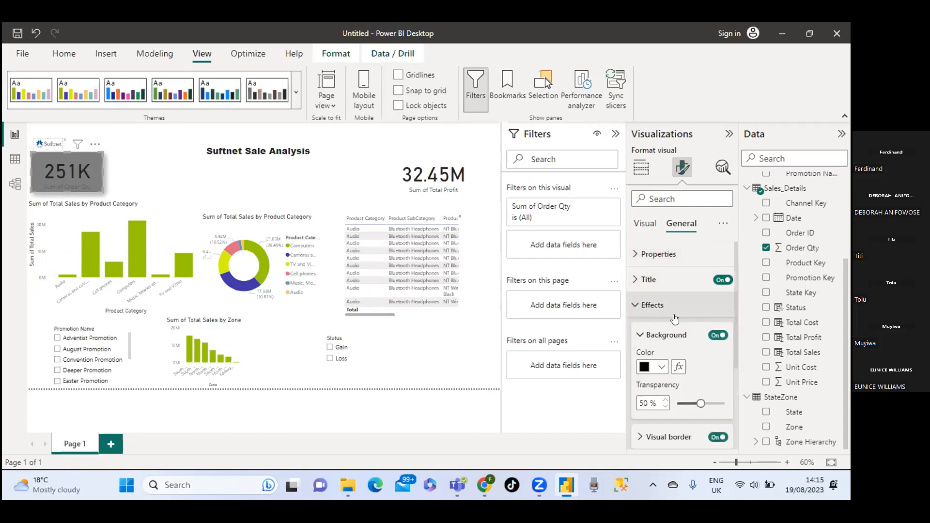
pyautogui.click(659, 368)
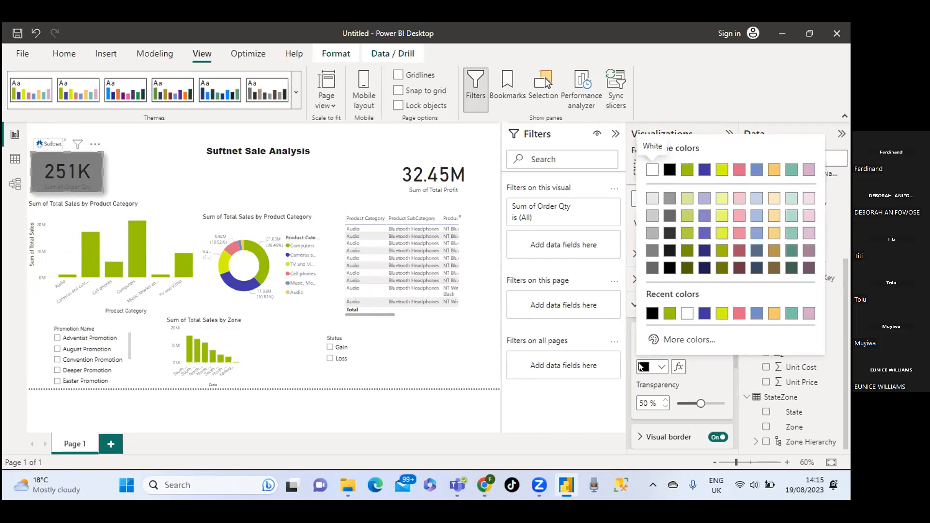
pyautogui.click(643, 369)
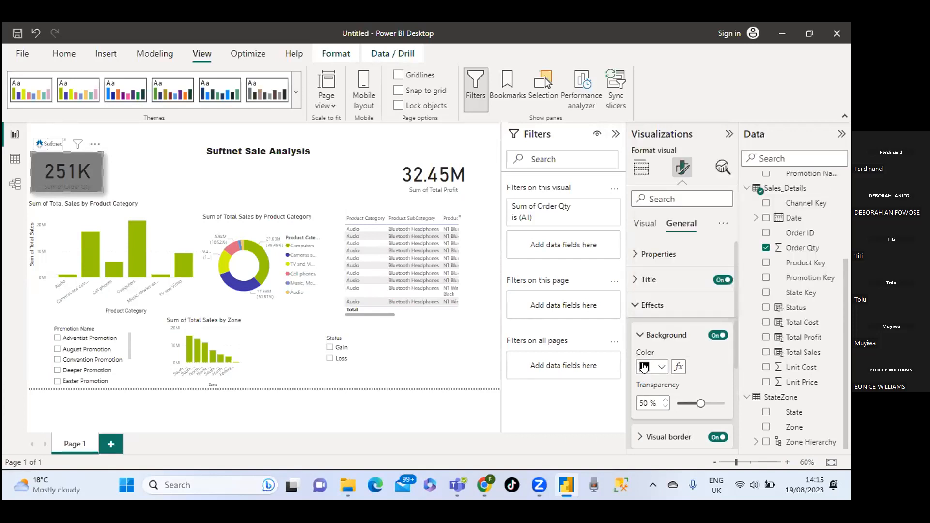
pyautogui.click(661, 368)
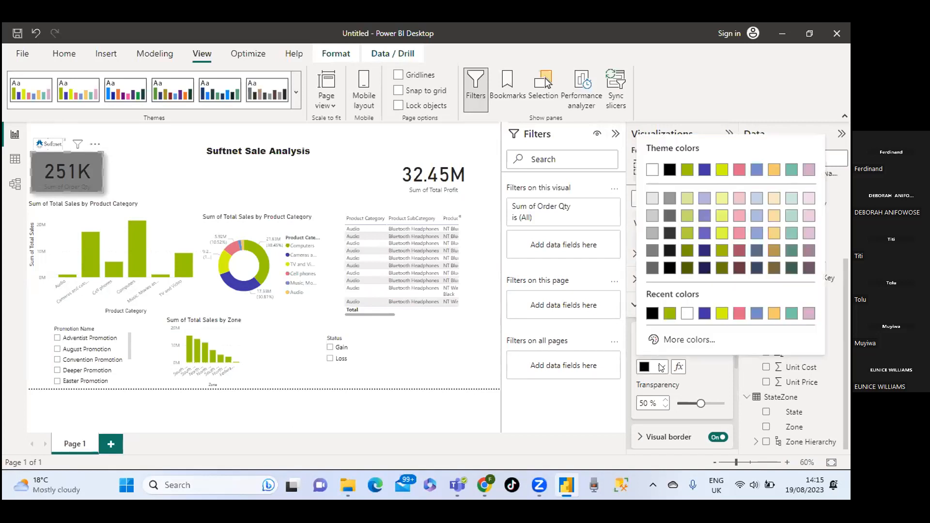
pyautogui.click(652, 170)
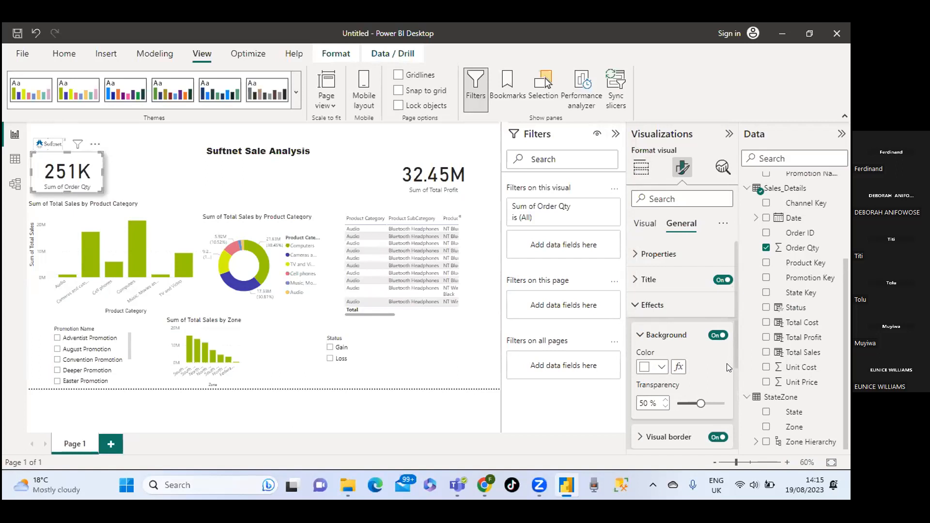
# Examine the Order Qty card's alt text option and remaining general settings, and collapse the effects settings.
pyautogui.scroll(-2, 702, 367)
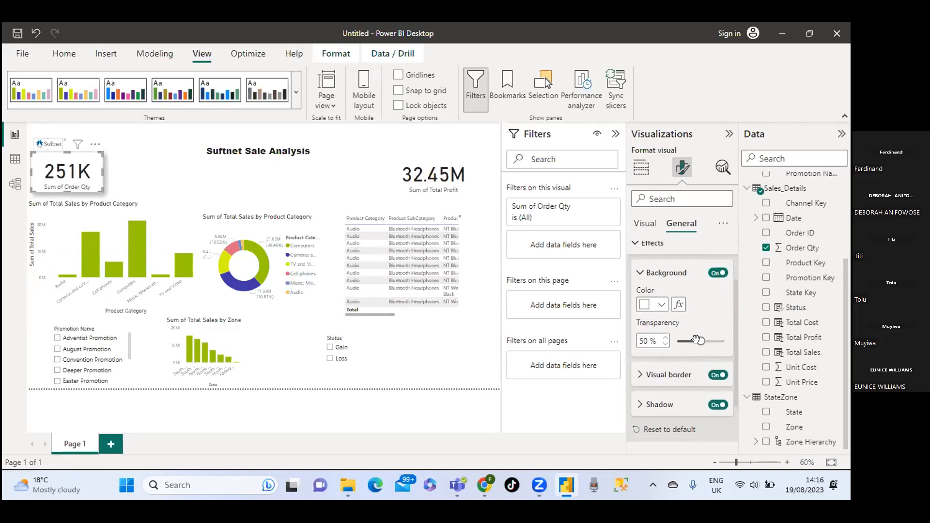
pyautogui.scroll(-3, 704, 337)
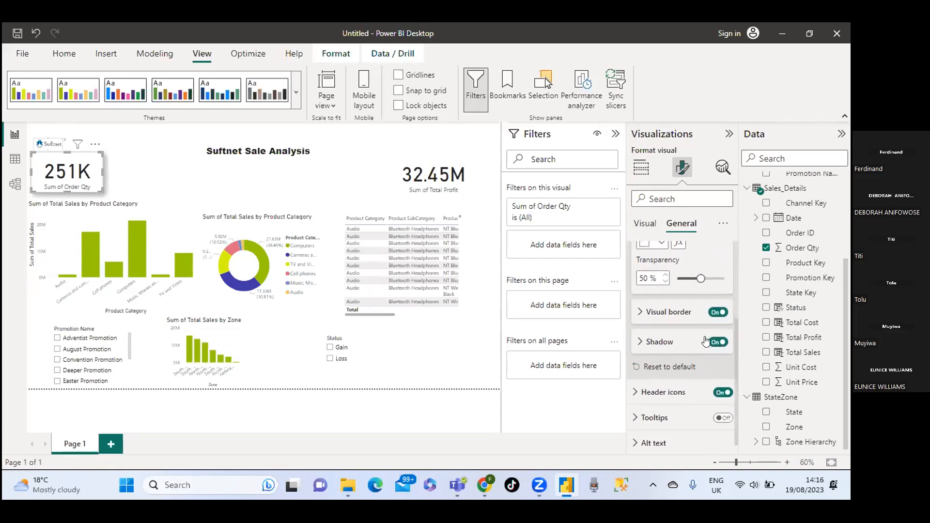
pyautogui.click(654, 438)
pyautogui.scroll(-2, 659, 407)
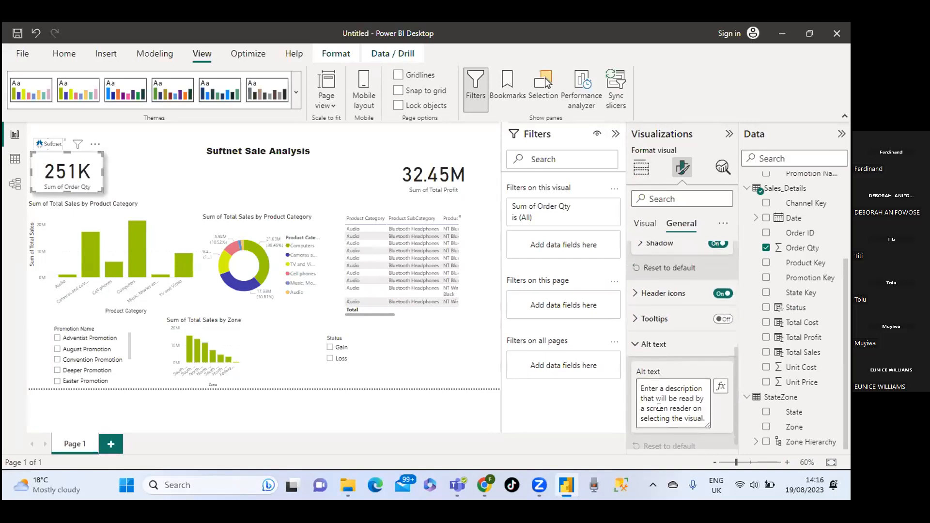
pyautogui.scroll(2, 703, 400)
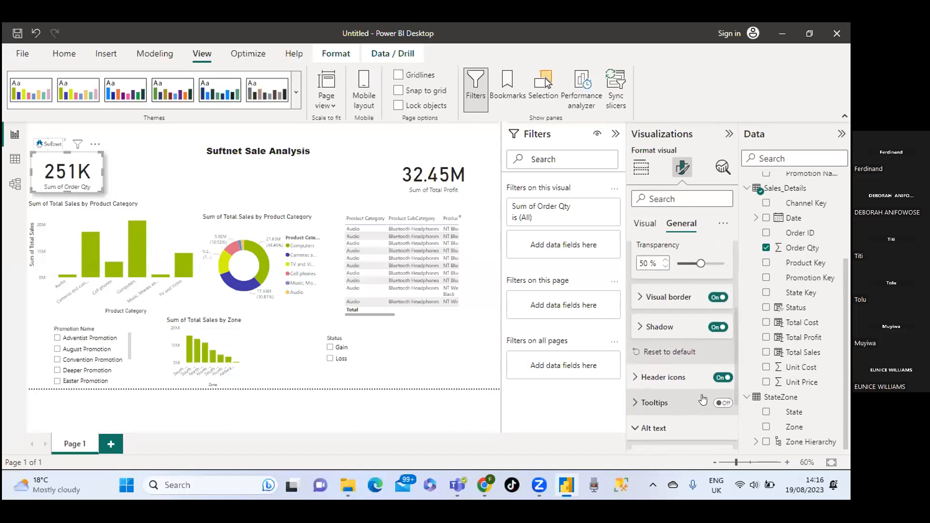
pyautogui.scroll(2, 683, 395)
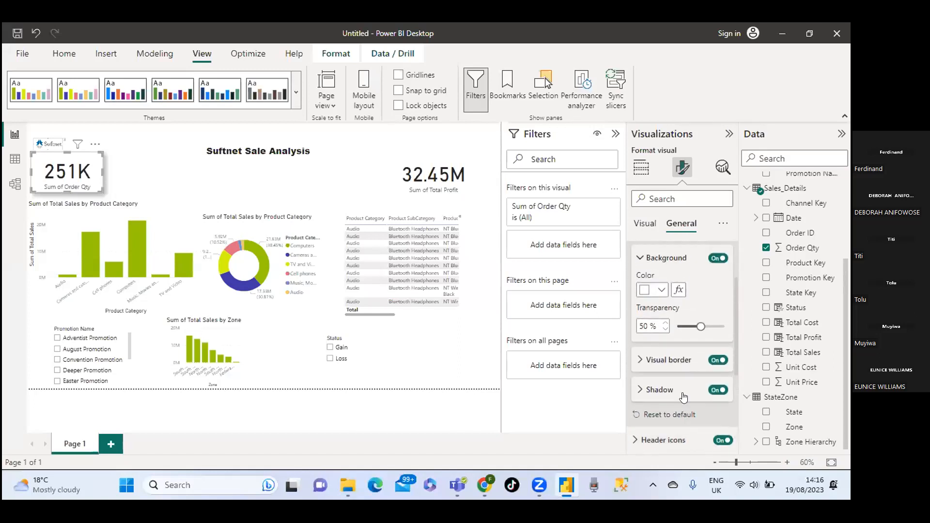
pyautogui.scroll(3, 678, 392)
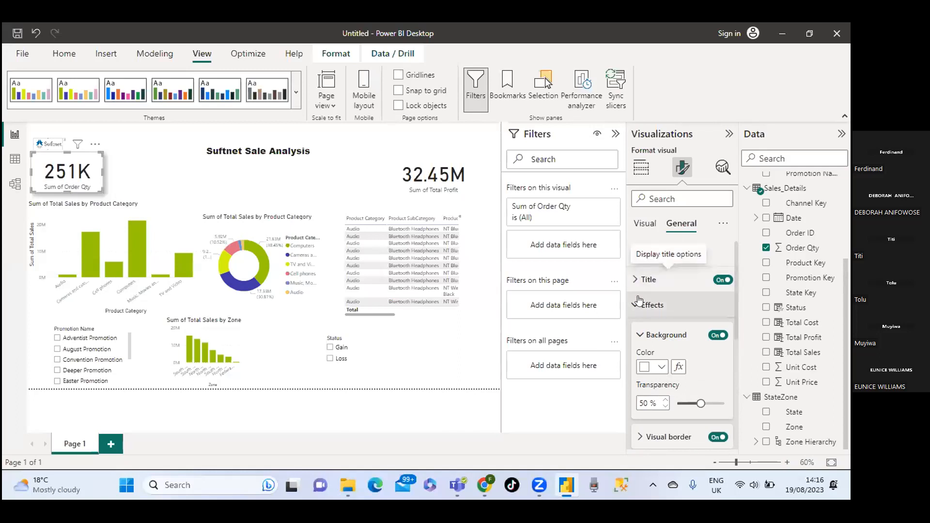
pyautogui.click(640, 305)
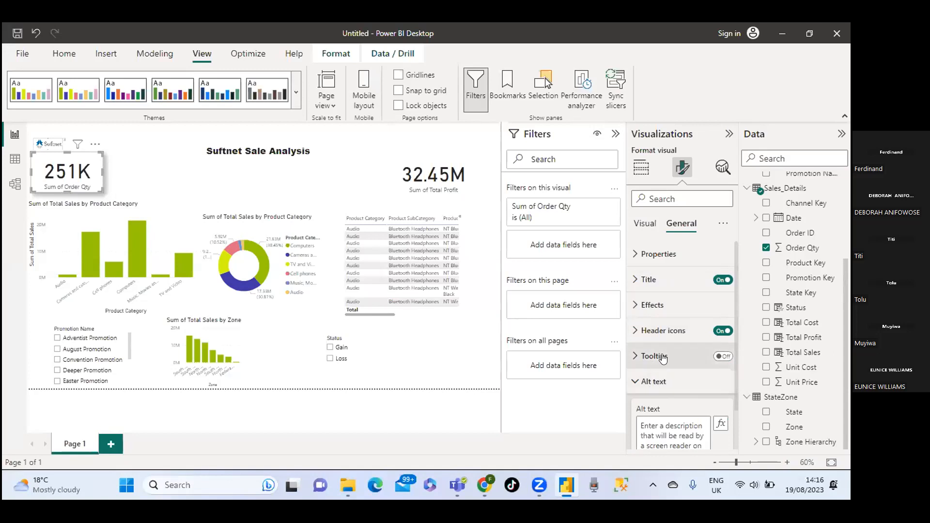
# Turn on tooltips for the Order Qty card.
pyautogui.click(636, 305)
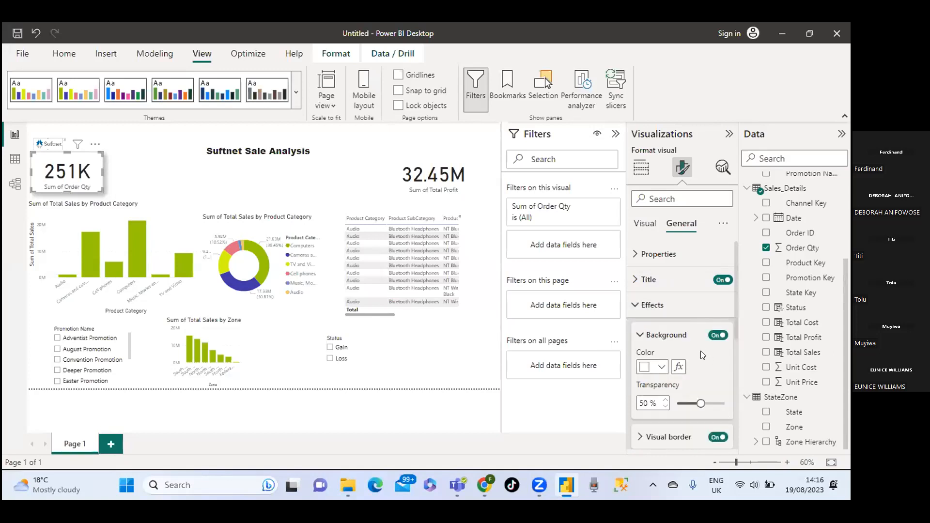
pyautogui.scroll(-3, 701, 351)
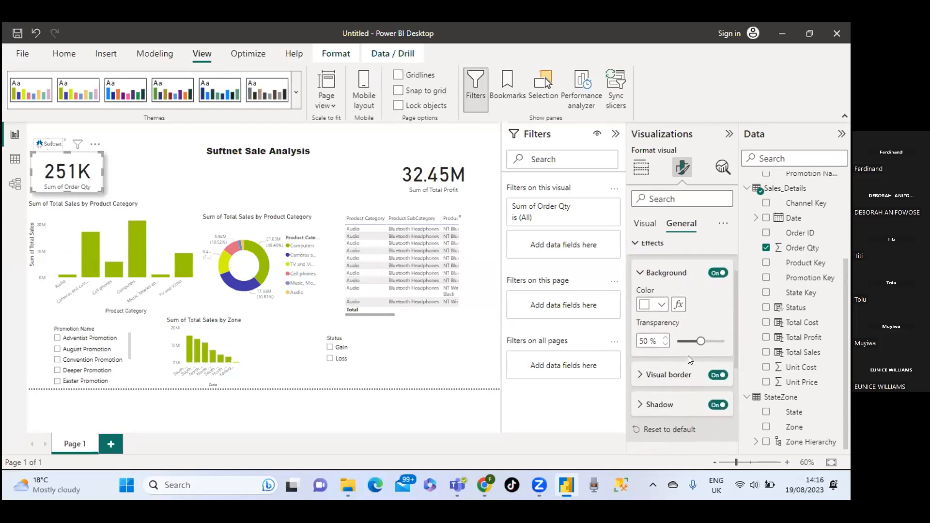
pyautogui.scroll(-2, 733, 354)
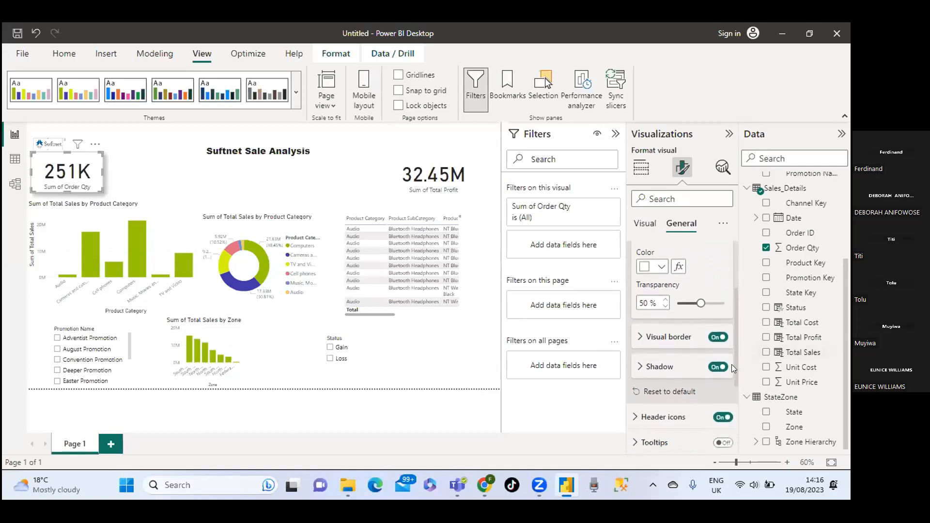
pyautogui.scroll(-1, 732, 365)
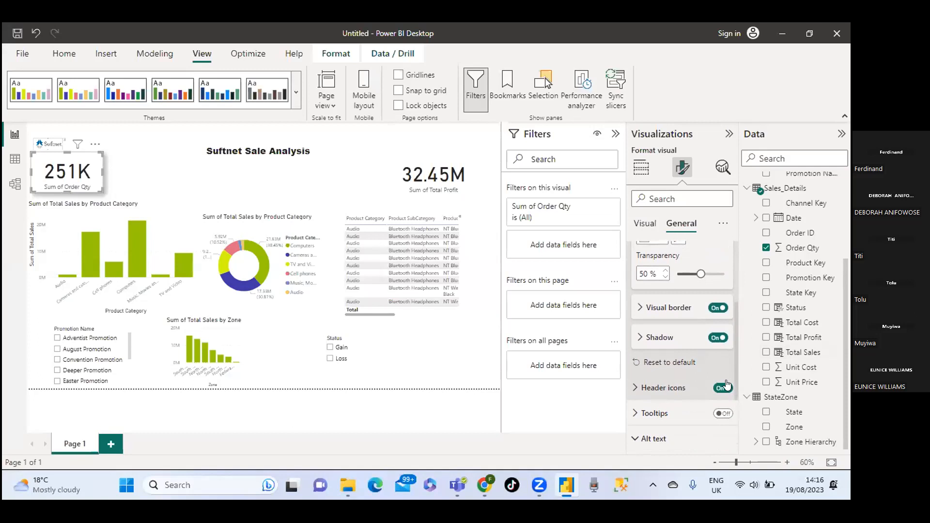
pyautogui.scroll(-1, 717, 383)
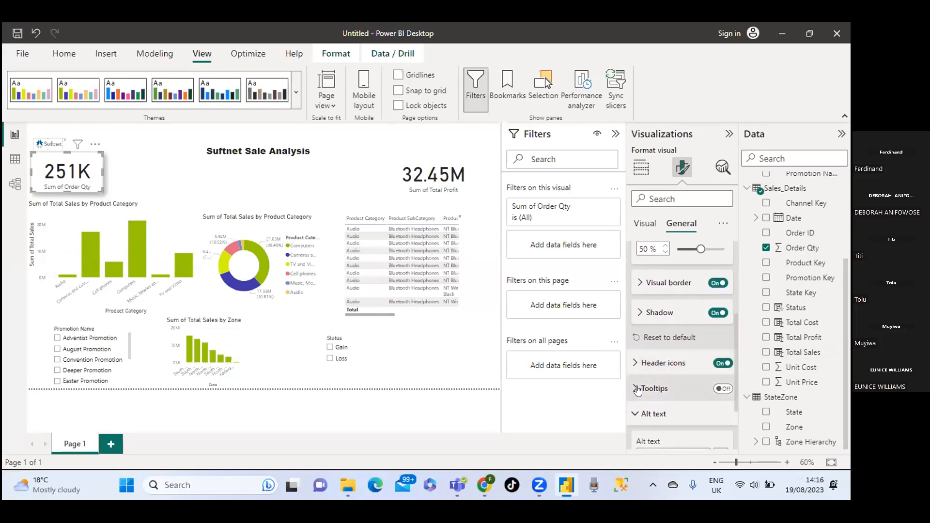
pyautogui.click(636, 389)
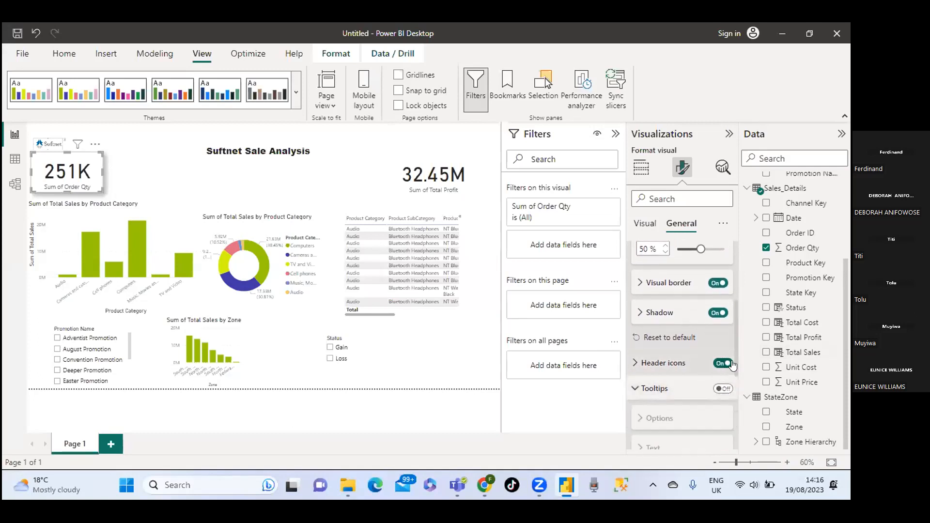
pyautogui.click(724, 383)
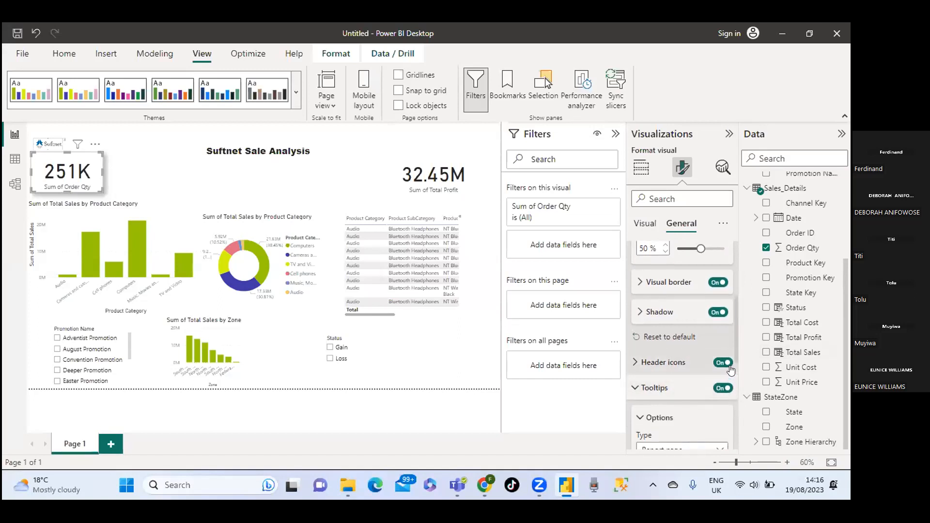
# Set the label color of the Order Qty card's tooltip text to the green theme color.
pyautogui.scroll(-2, 734, 375)
pyautogui.moveTo(734, 375); pyautogui.dragTo(733, 403)
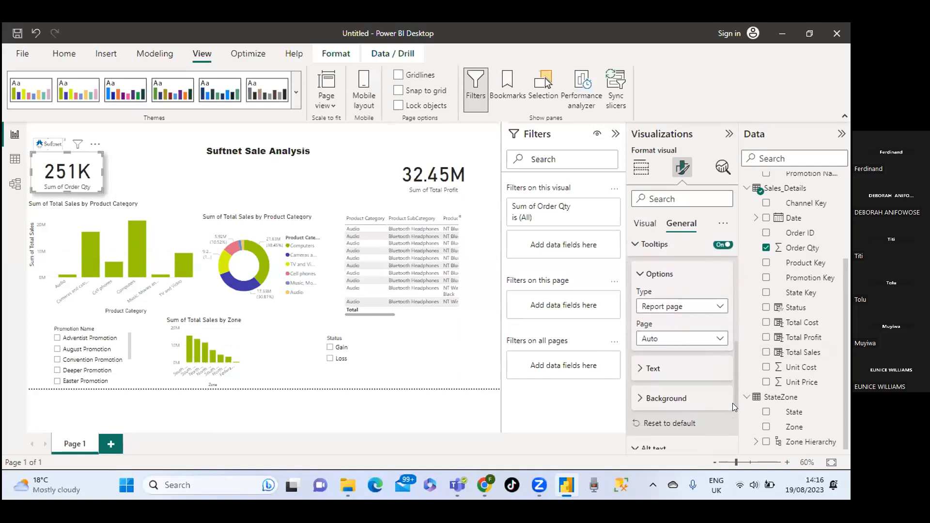
pyautogui.click(638, 364)
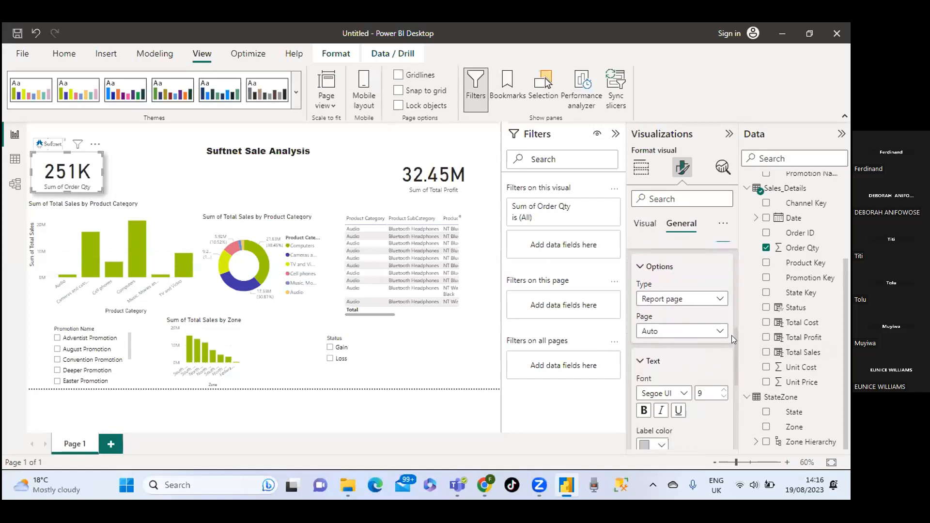
pyautogui.moveTo(732, 335); pyautogui.dragTo(730, 357)
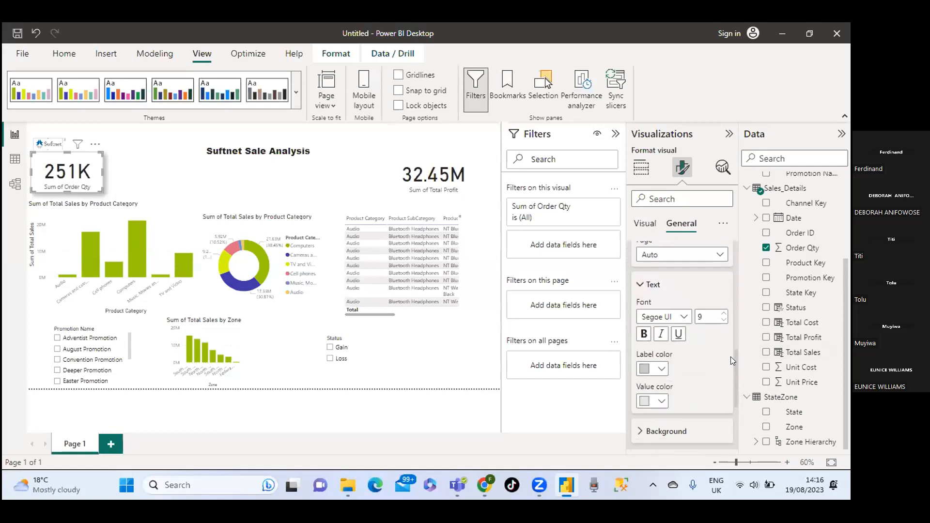
pyautogui.click(659, 370)
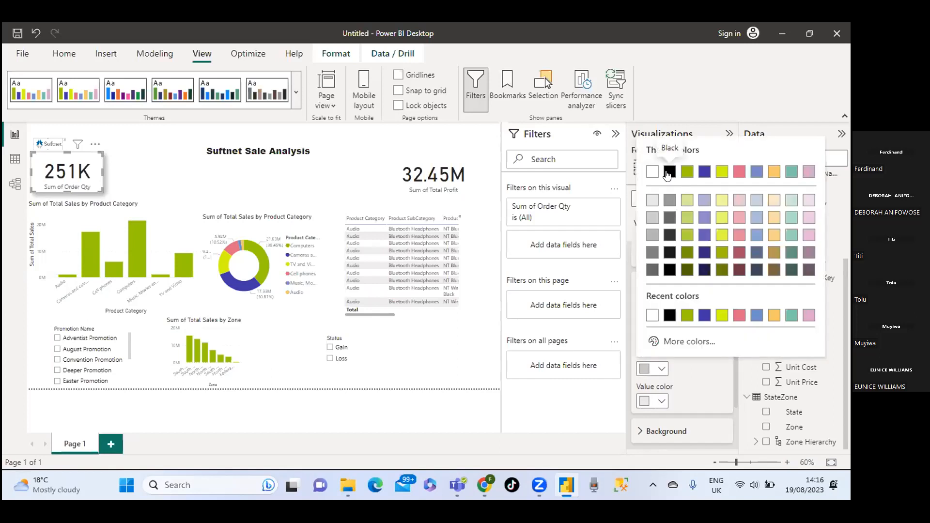
pyautogui.click(687, 172)
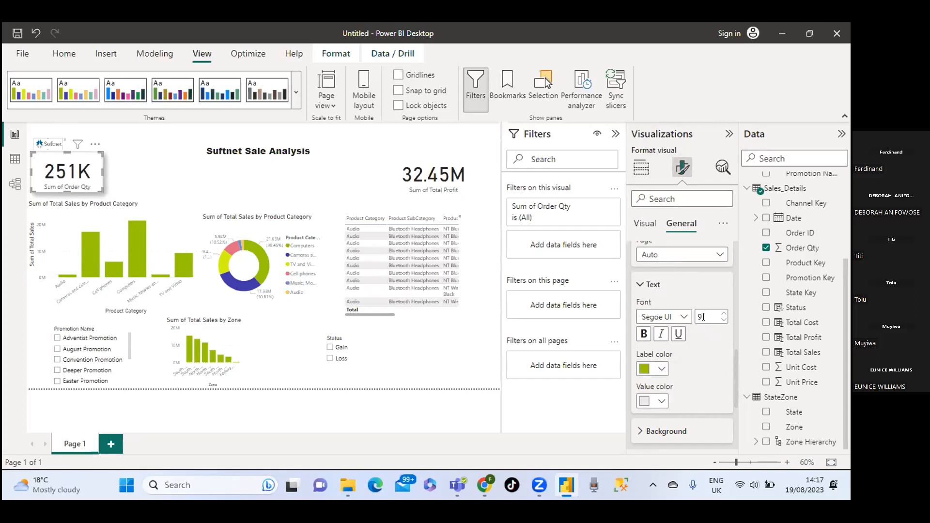
# Make the card's tooltip text bold and set its value color to white.
pyautogui.click(644, 334)
pyautogui.click(662, 401)
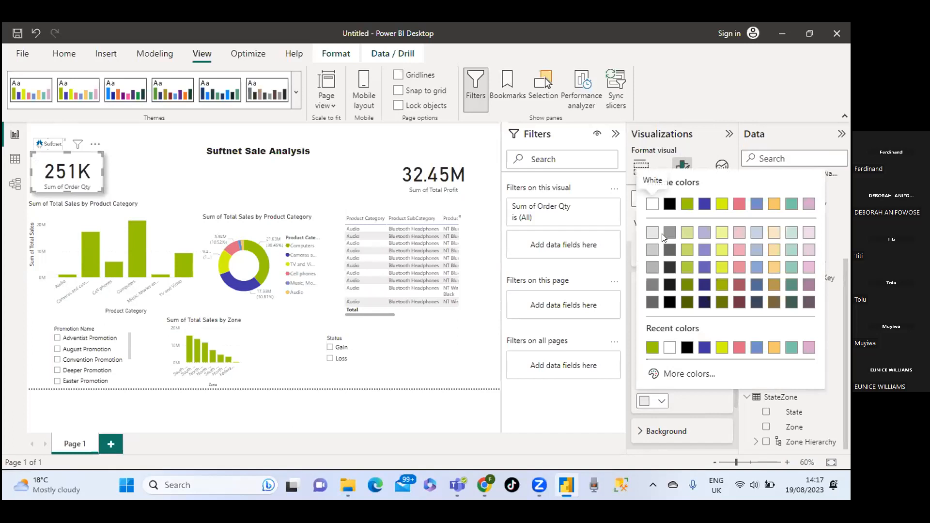
pyautogui.click(652, 205)
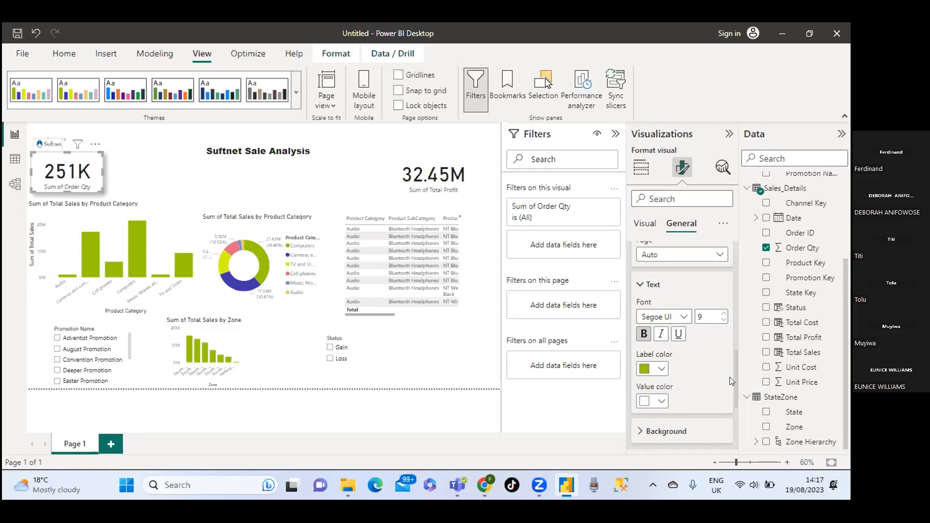
# Set the Order Qty card's background color to white and its background transparency to 41%.
pyautogui.moveTo(733, 375); pyautogui.dragTo(730, 315)
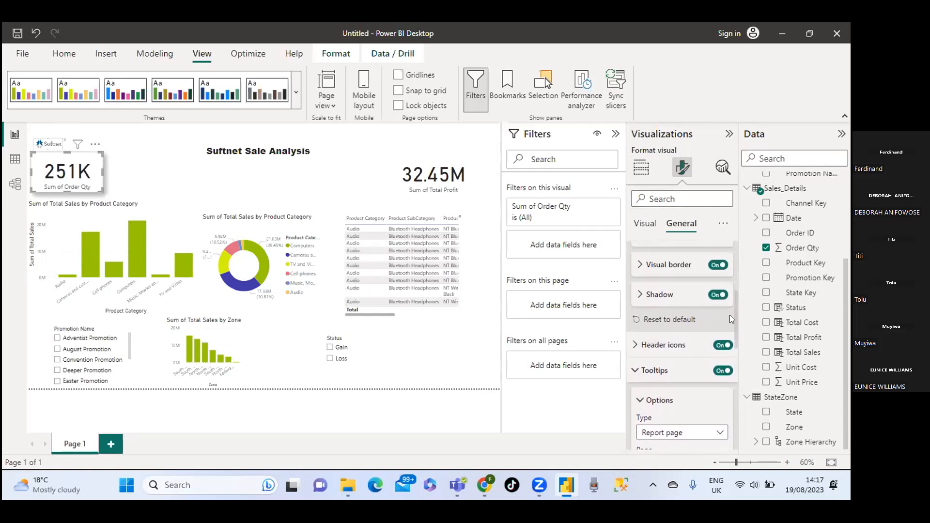
pyautogui.scroll(1, 730, 315)
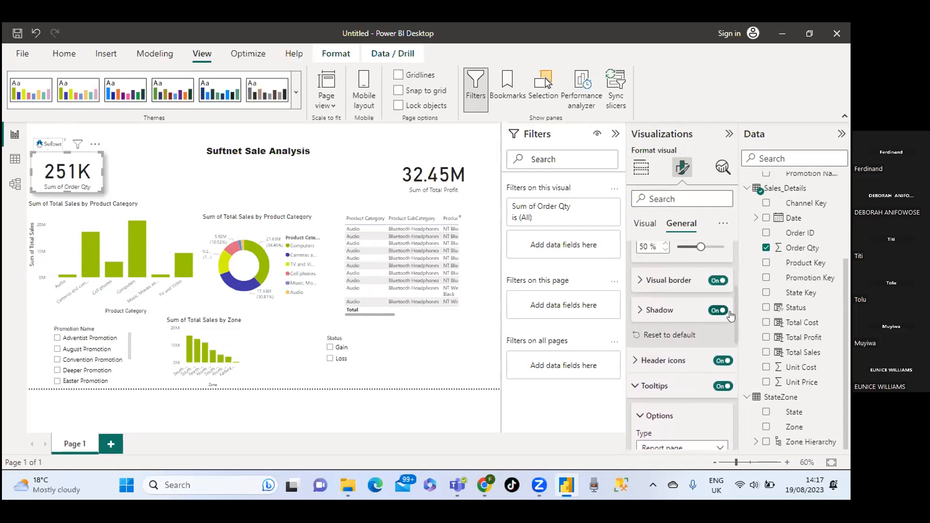
pyautogui.scroll(3, 730, 316)
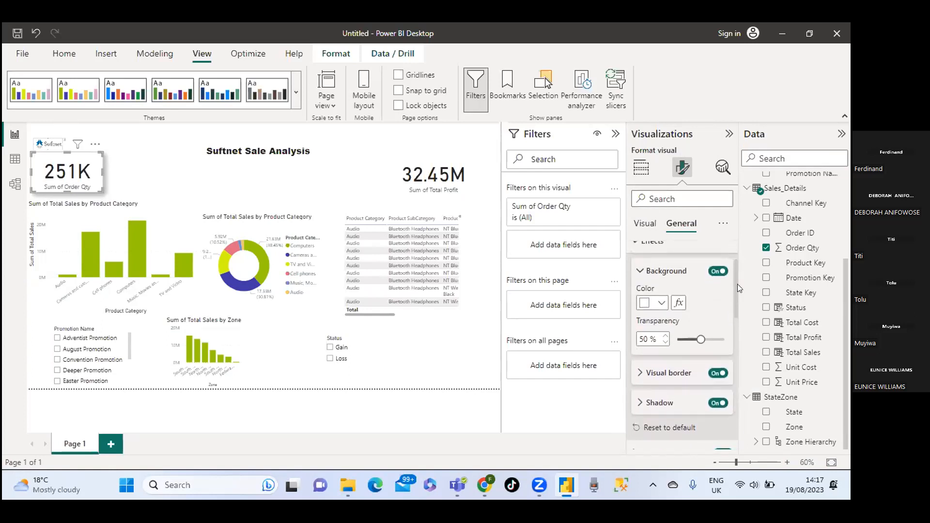
pyautogui.scroll(1, 738, 283)
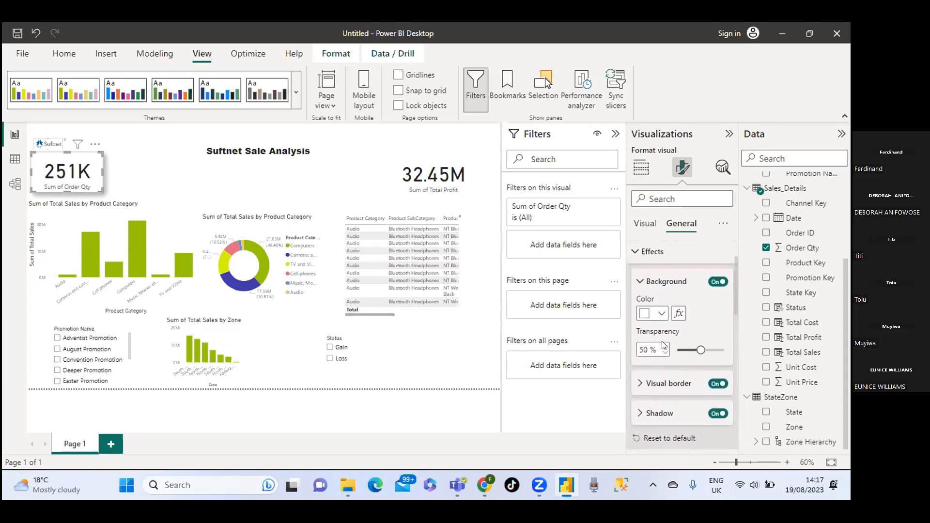
pyautogui.click(662, 314)
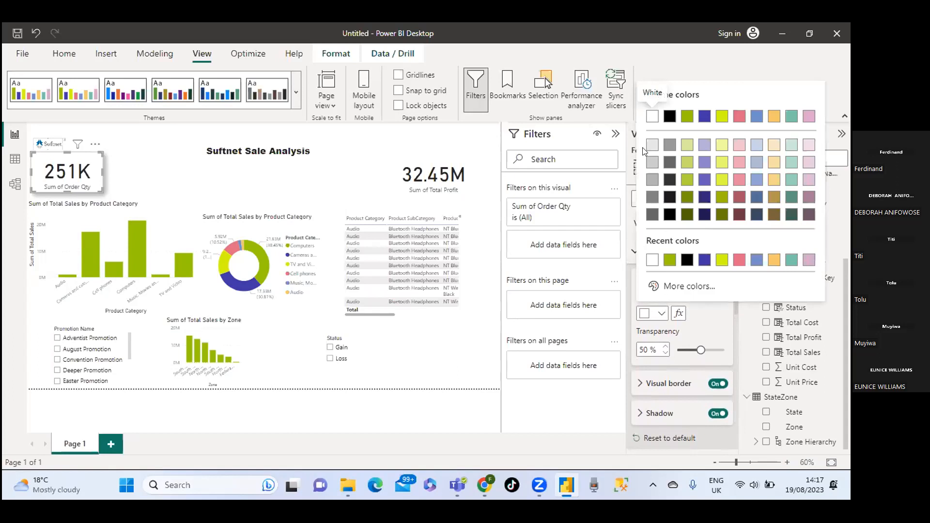
pyautogui.click(653, 119)
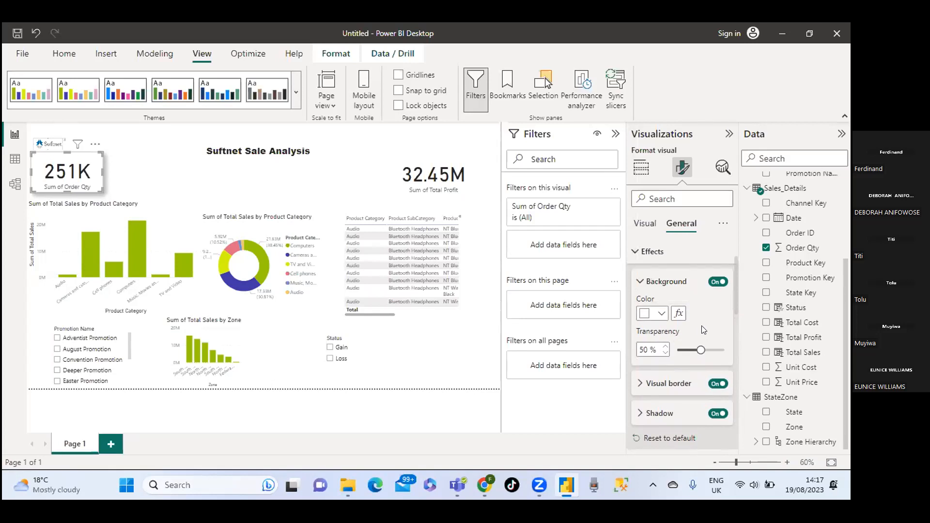
pyautogui.scroll(-1, 714, 328)
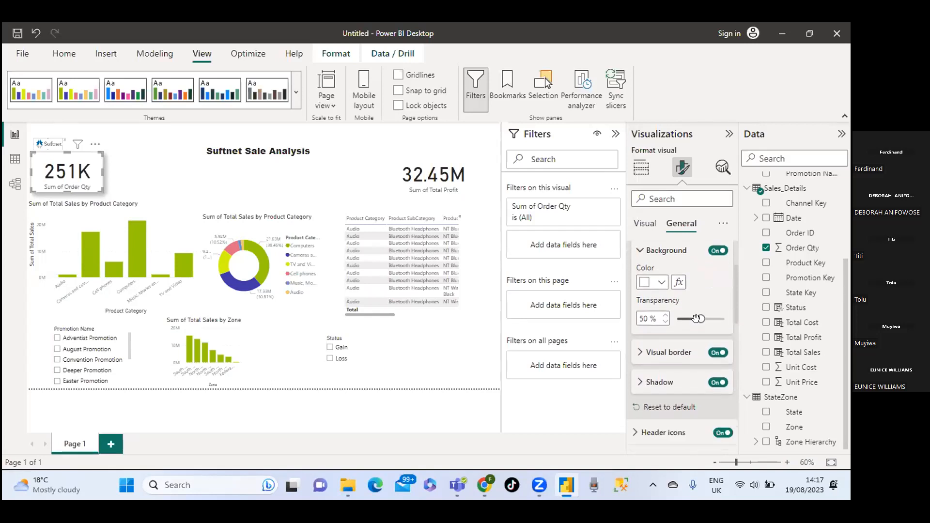
pyautogui.moveTo(699, 319); pyautogui.dragTo(694, 319)
# Examine the Order Qty card's visual border, shadow and tooltip text settings.
pyautogui.scroll(-2, 718, 342)
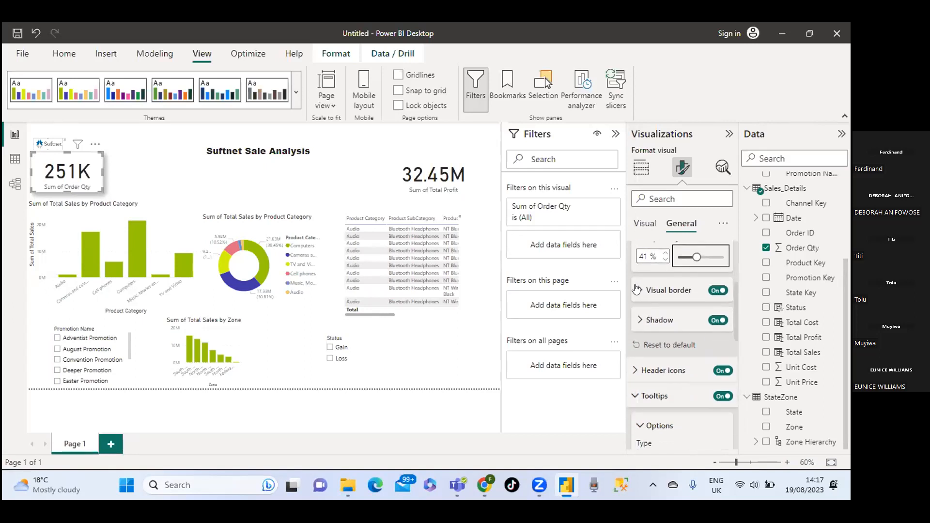
pyautogui.click(636, 289)
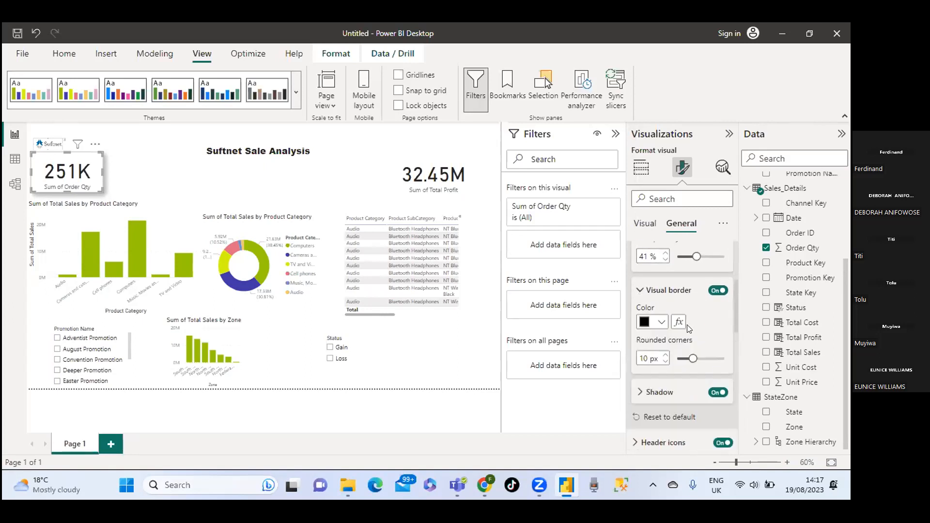
pyautogui.scroll(-3, 688, 324)
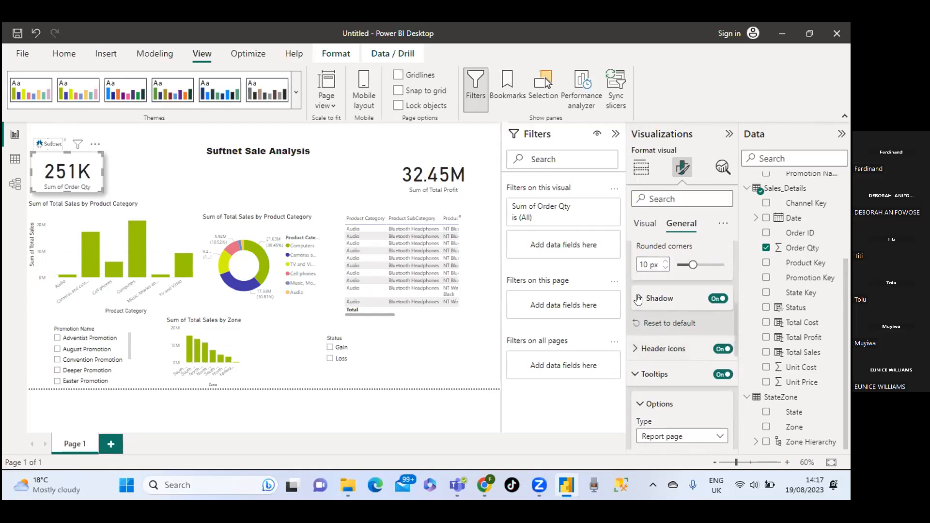
pyautogui.click(638, 298)
pyautogui.scroll(-4, 707, 335)
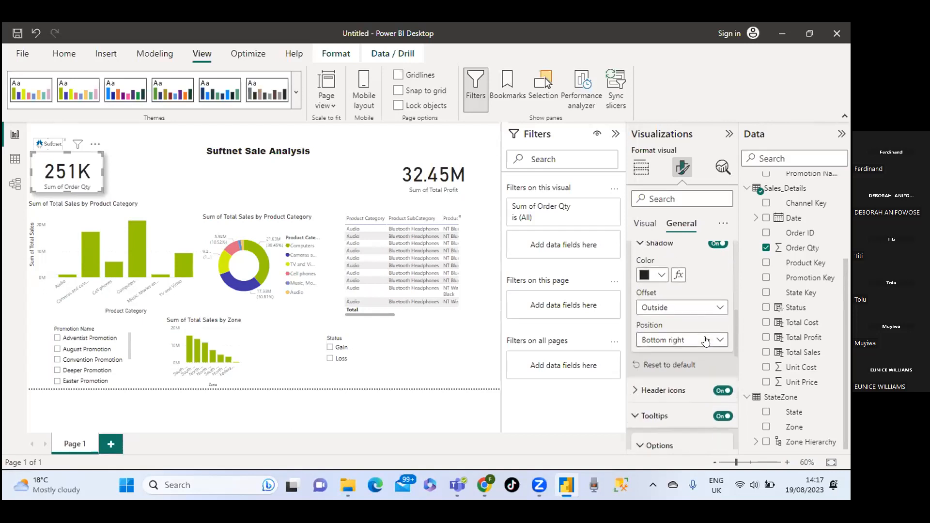
pyautogui.scroll(-1, 705, 342)
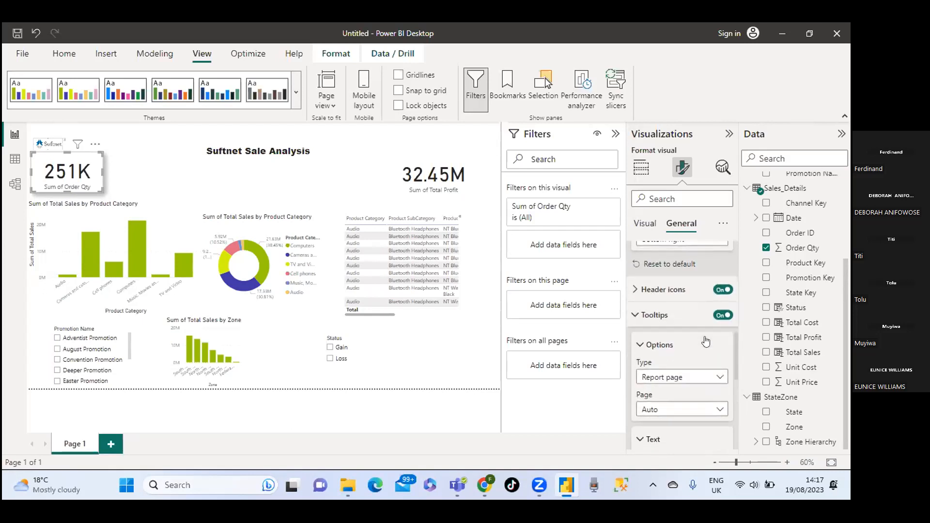
pyautogui.click(639, 346)
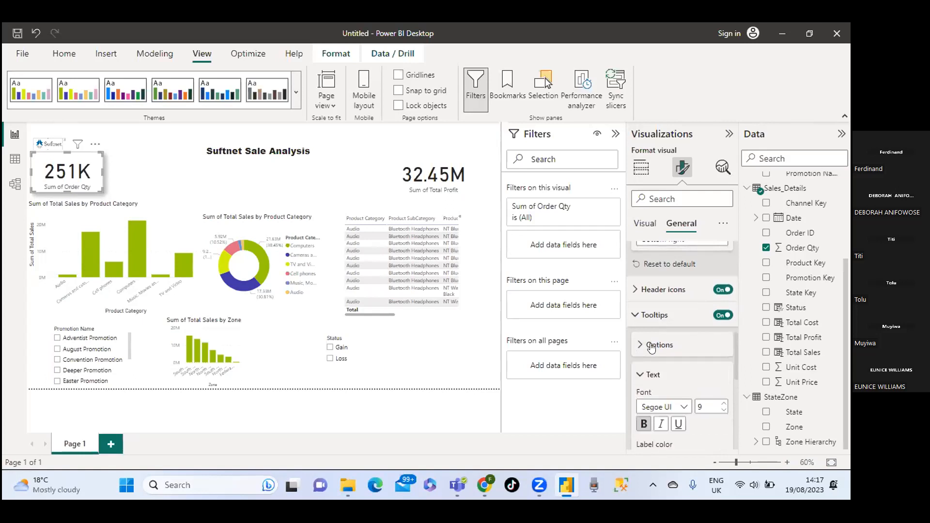
pyautogui.scroll(-2, 690, 353)
pyautogui.scroll(-1, 690, 353)
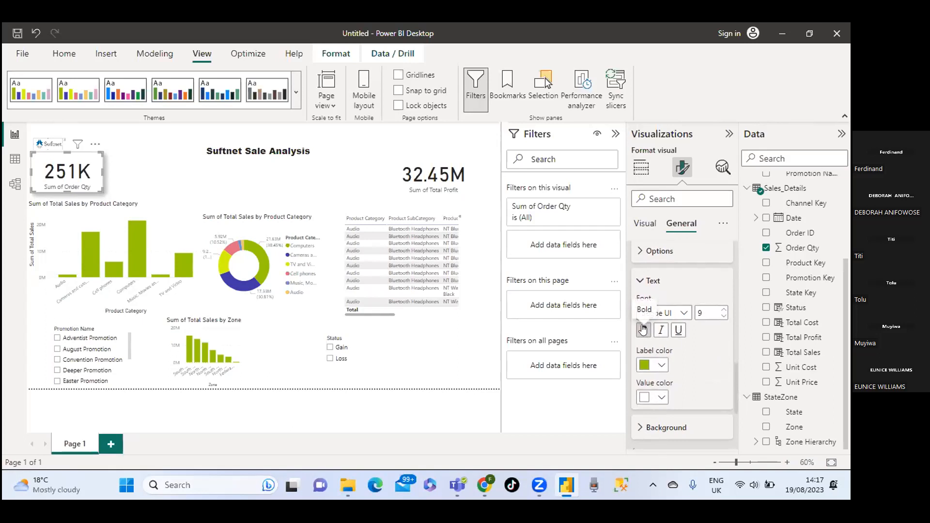
pyautogui.scroll(-2, 684, 380)
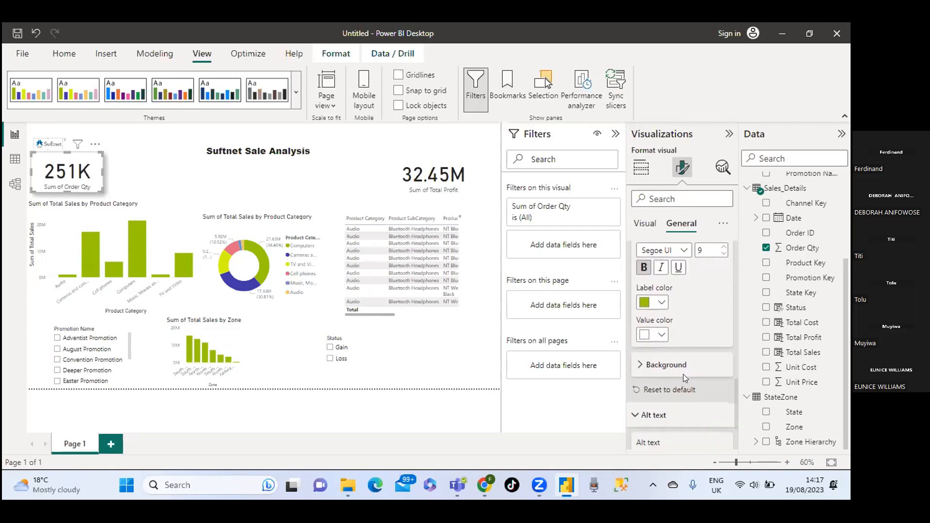
pyautogui.scroll(1, 686, 315)
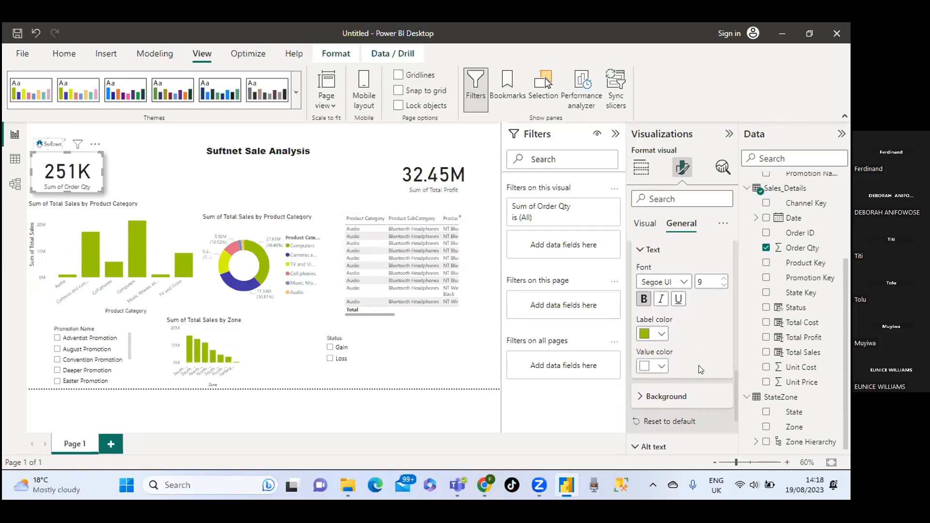
pyautogui.scroll(-1, 712, 339)
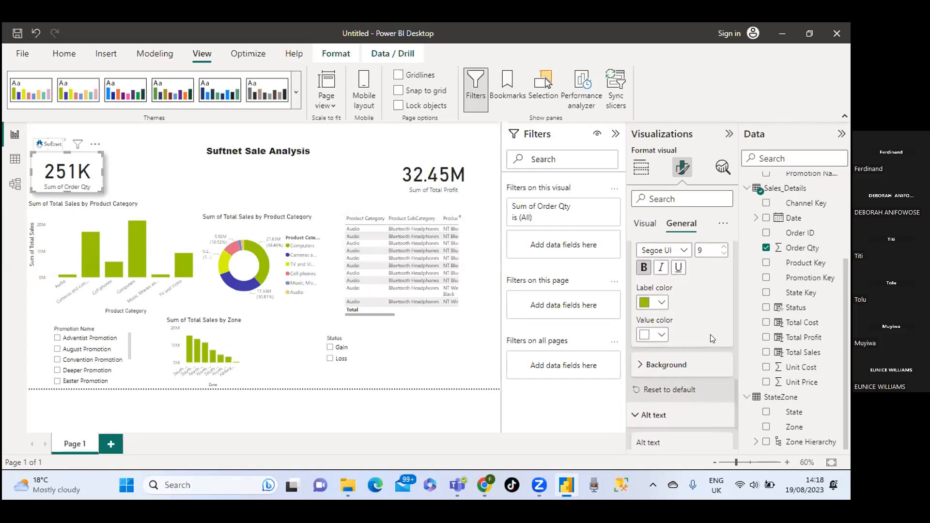
# Copy the Sum of Order Qty card's formatting onto the Sum of Total Profit card with Format painter.
pyautogui.click(446, 349)
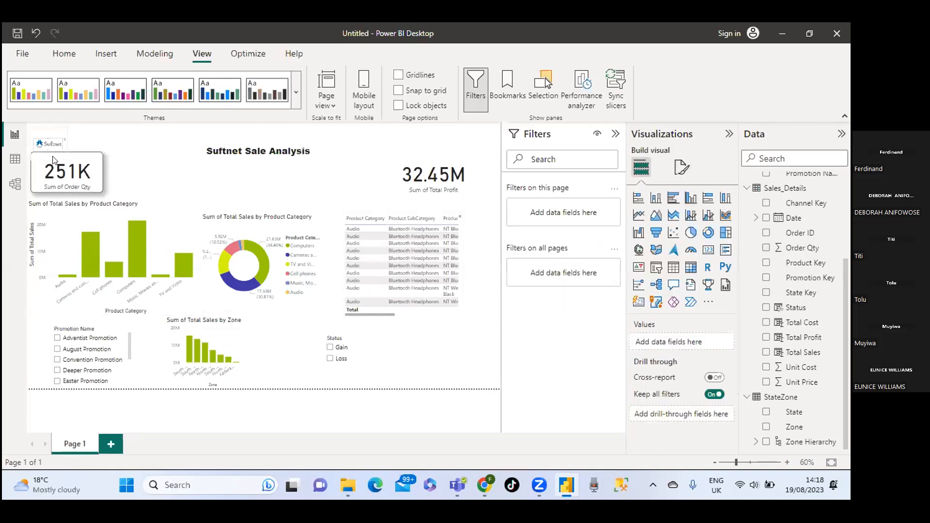
pyautogui.click(48, 145)
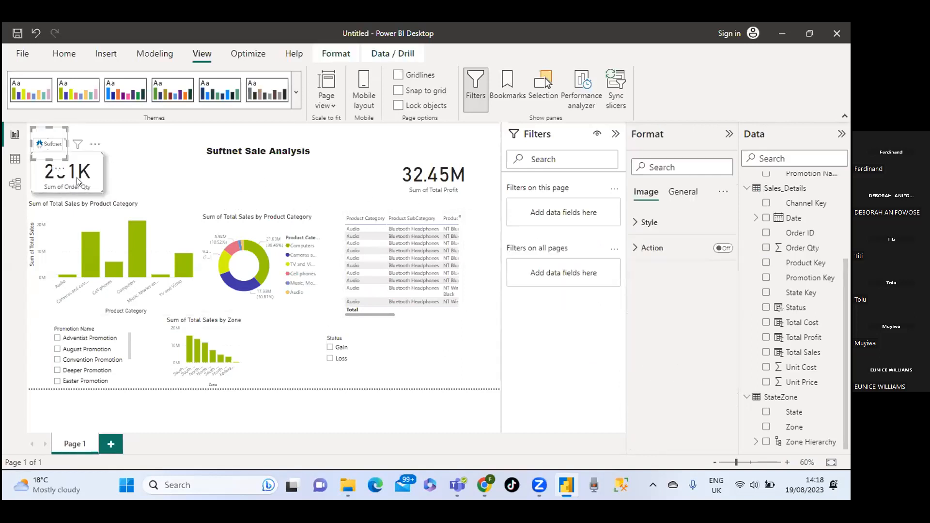
pyautogui.click(92, 171)
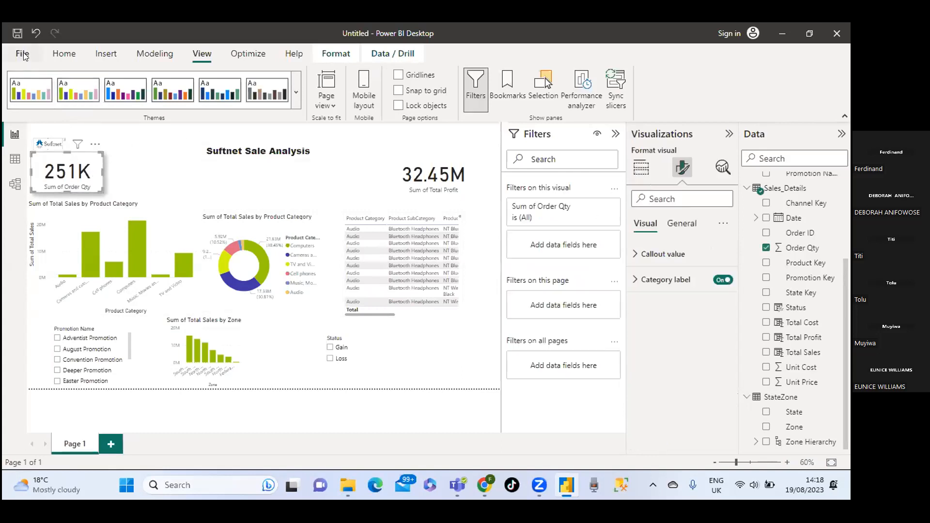
pyautogui.click(63, 52)
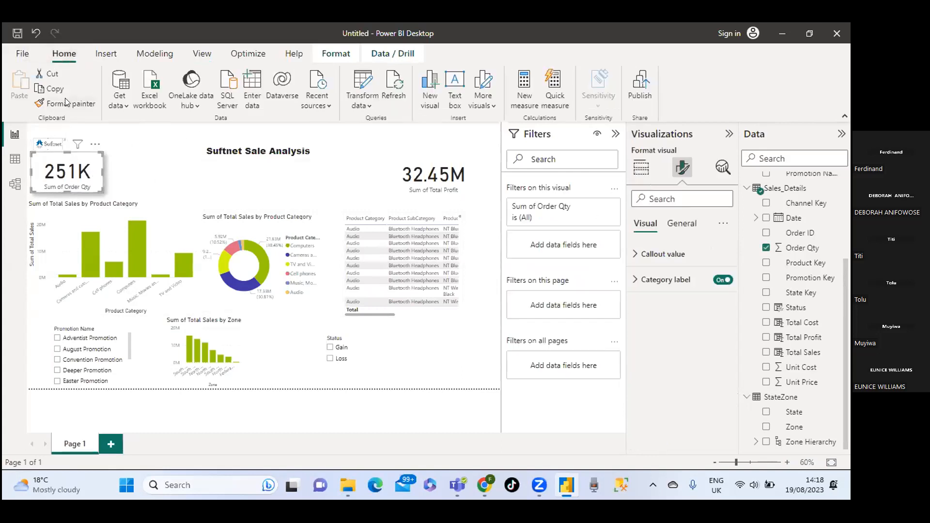
pyautogui.click(64, 101)
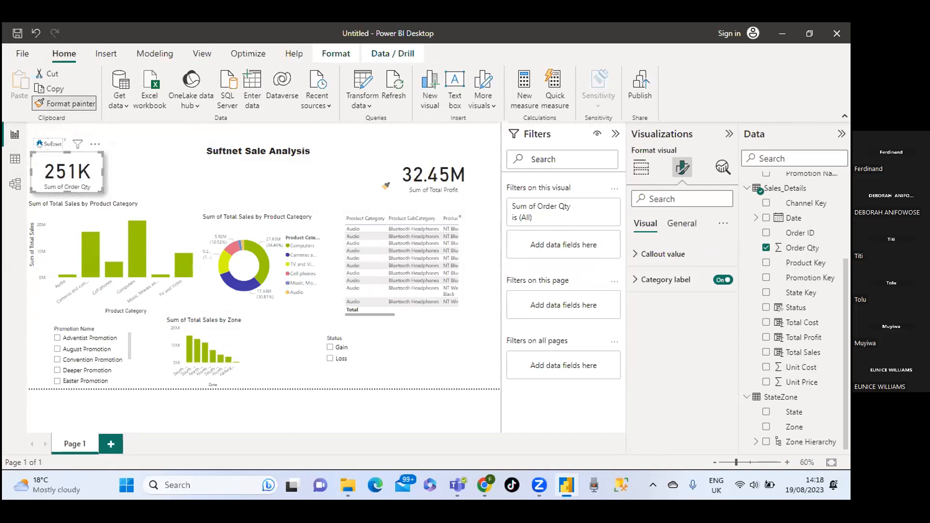
pyautogui.click(426, 172)
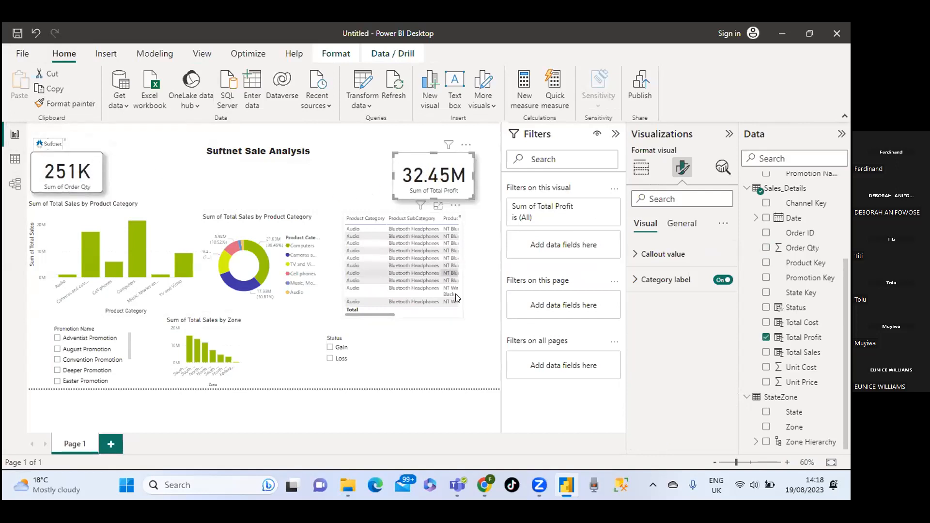
pyautogui.click(446, 347)
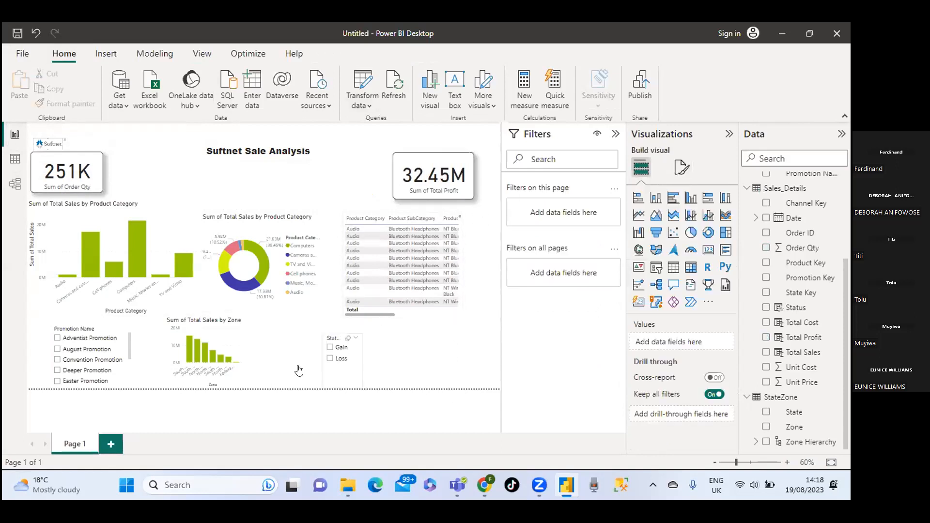
# Turn on the title option for the Suftnet Sale Analysis heading text box and set the title's background color to the green theme color.
pyautogui.click(240, 149)
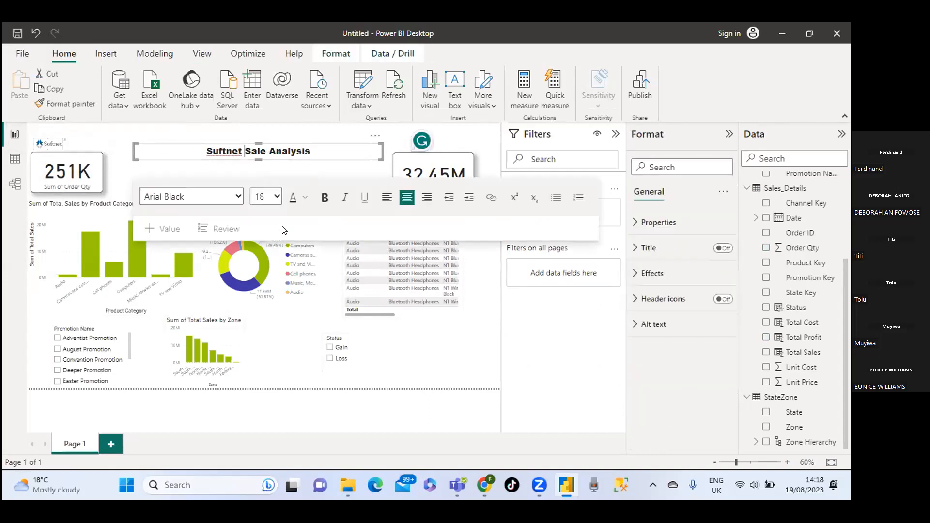
pyautogui.click(648, 249)
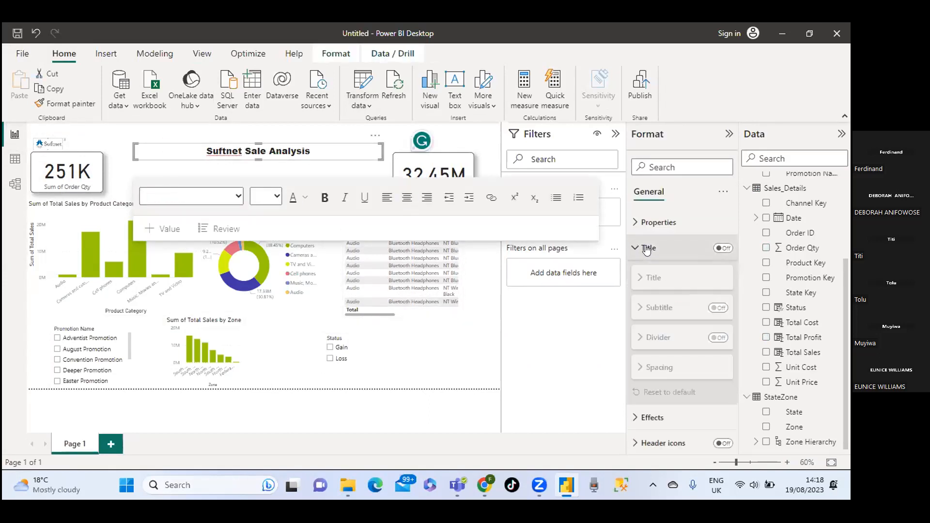
pyautogui.click(724, 249)
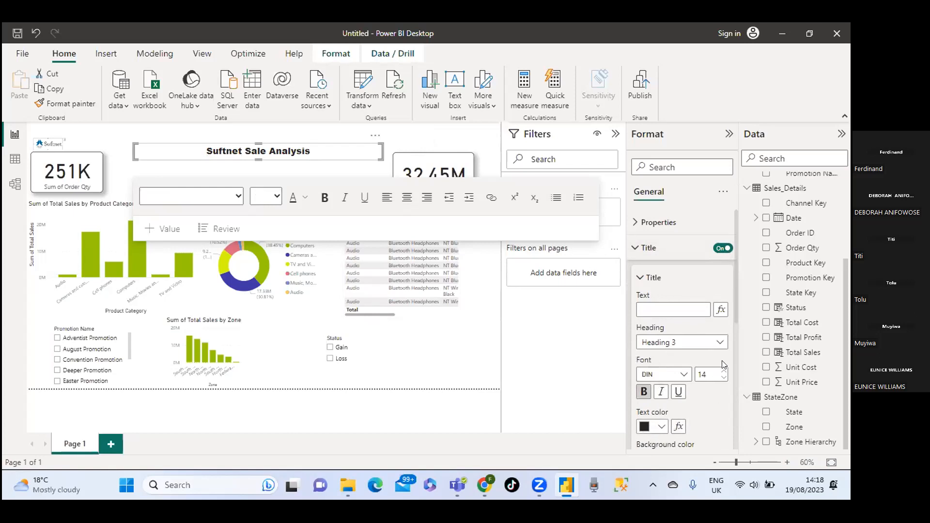
pyautogui.moveTo(734, 300); pyautogui.dragTo(734, 353)
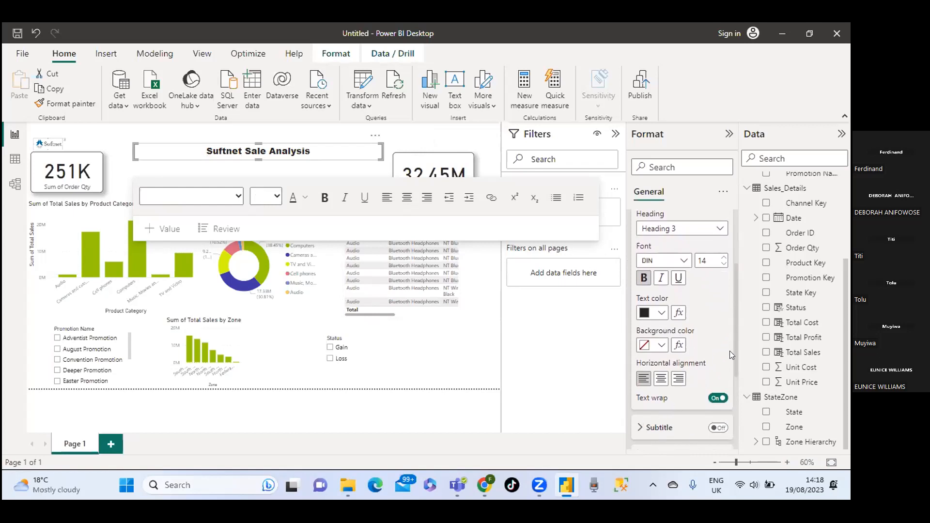
pyautogui.moveTo(733, 341)
pyautogui.mouseDown()
pyautogui.moveTo(737, 273)
pyautogui.moveTo(734, 332)
pyautogui.mouseUp()
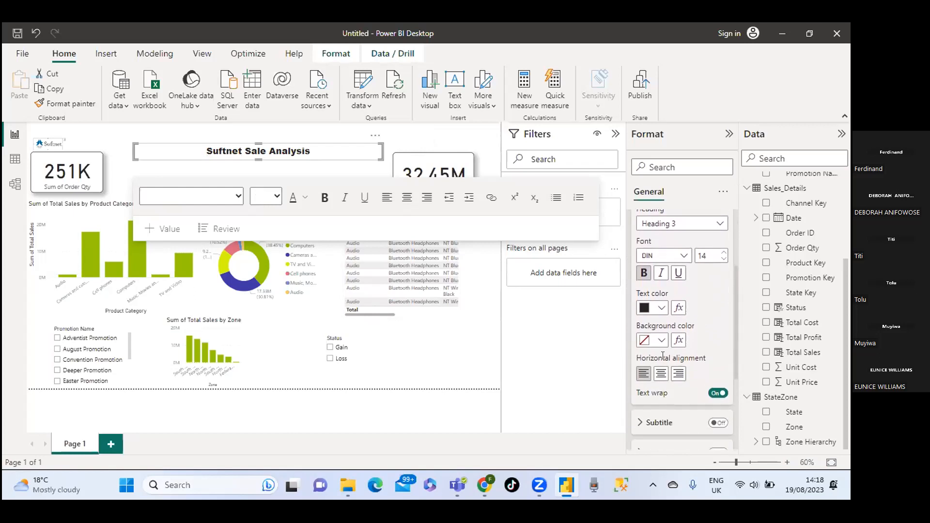
pyautogui.click(662, 342)
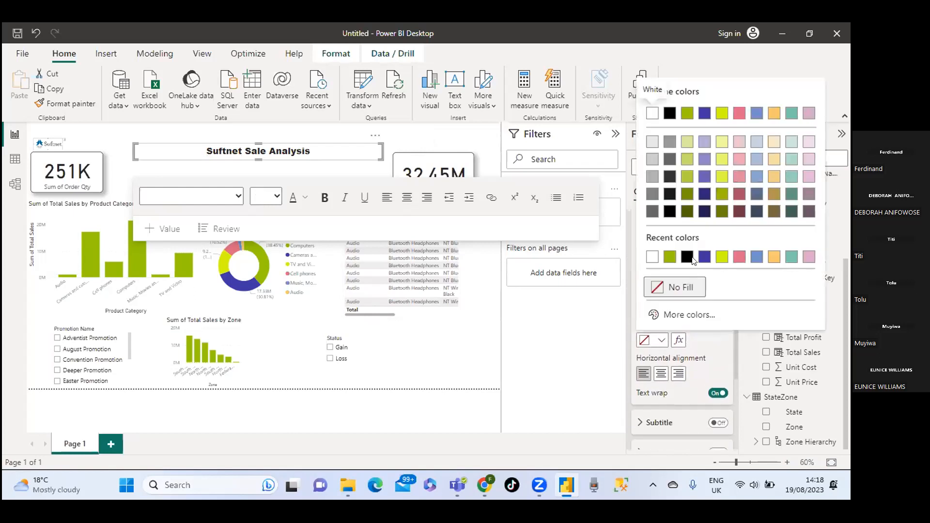
pyautogui.click(683, 111)
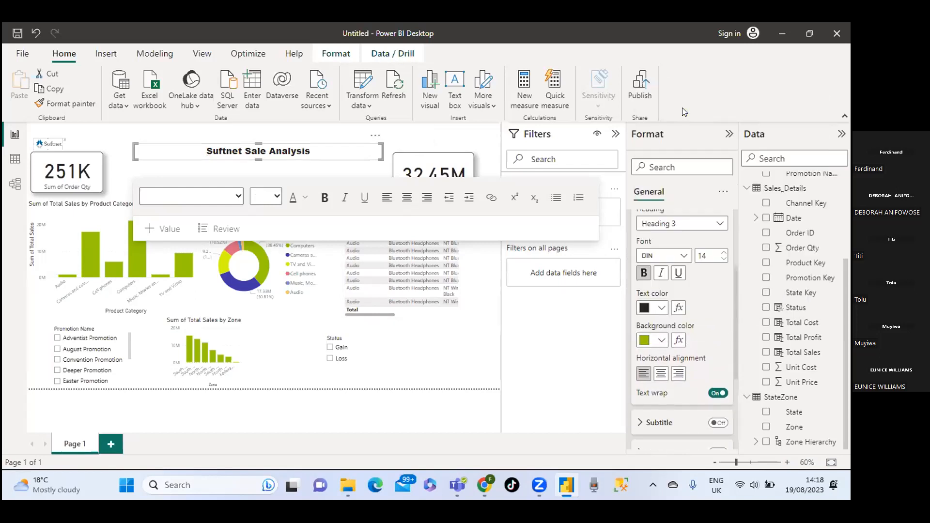
pyautogui.click(662, 342)
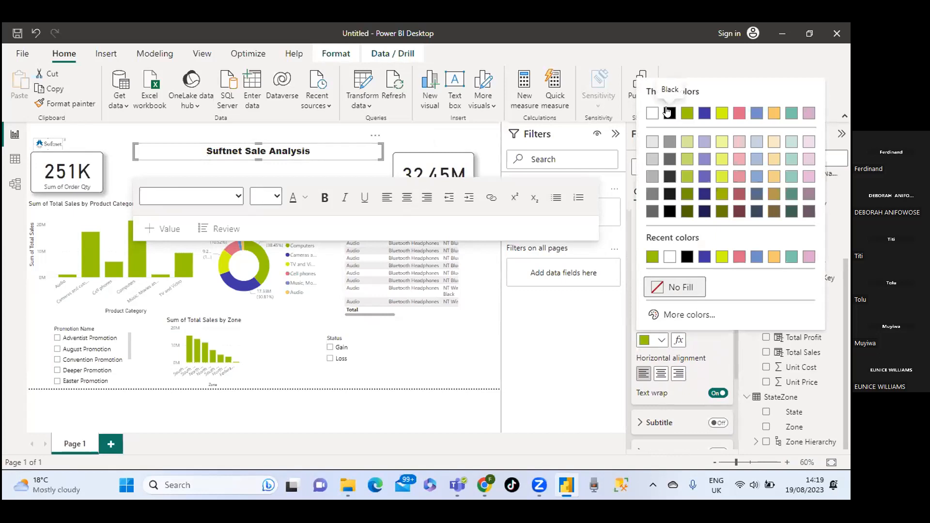
pyautogui.click(562, 336)
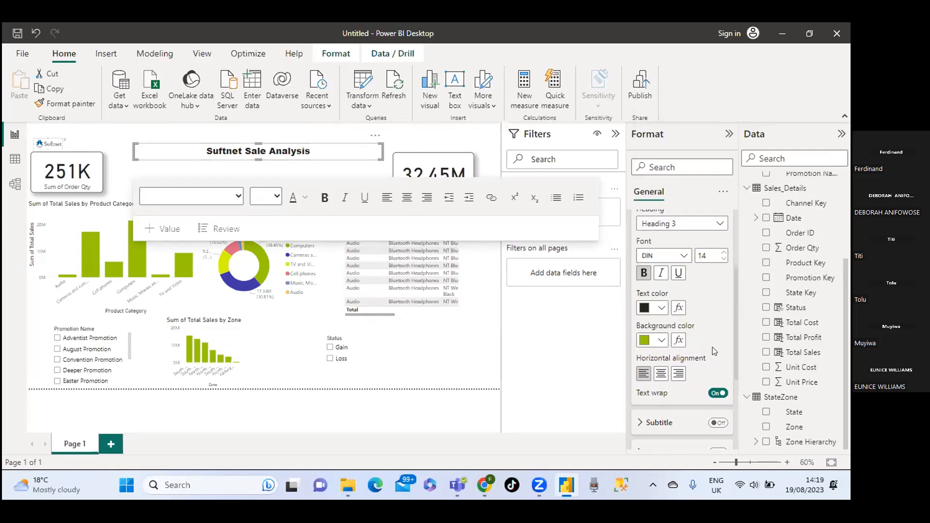
# Set the heading text box's background effect color to the green theme color.
pyautogui.scroll(-5, 732, 345)
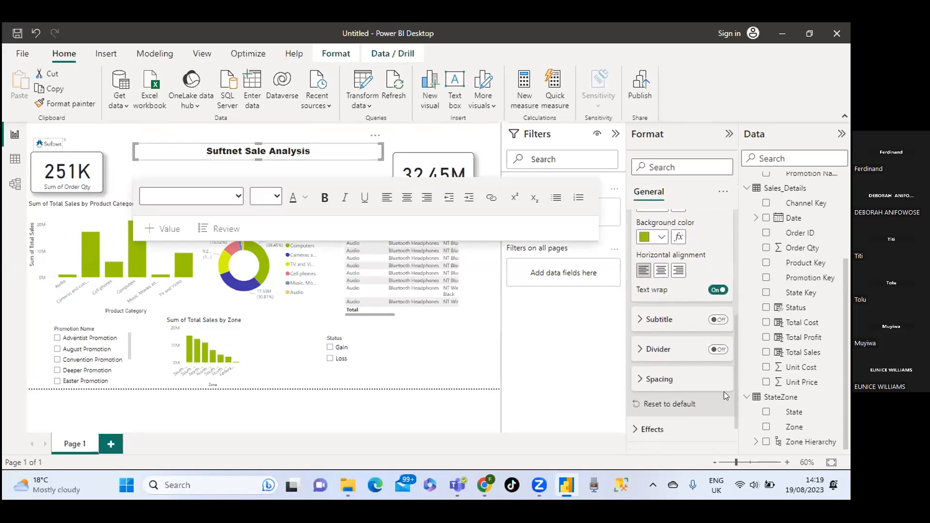
pyautogui.scroll(-1, 725, 410)
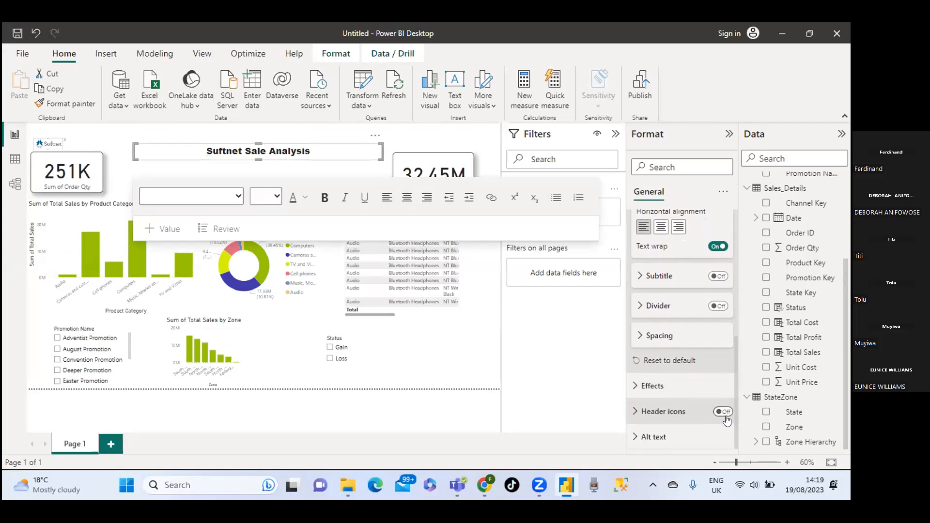
pyautogui.click(633, 386)
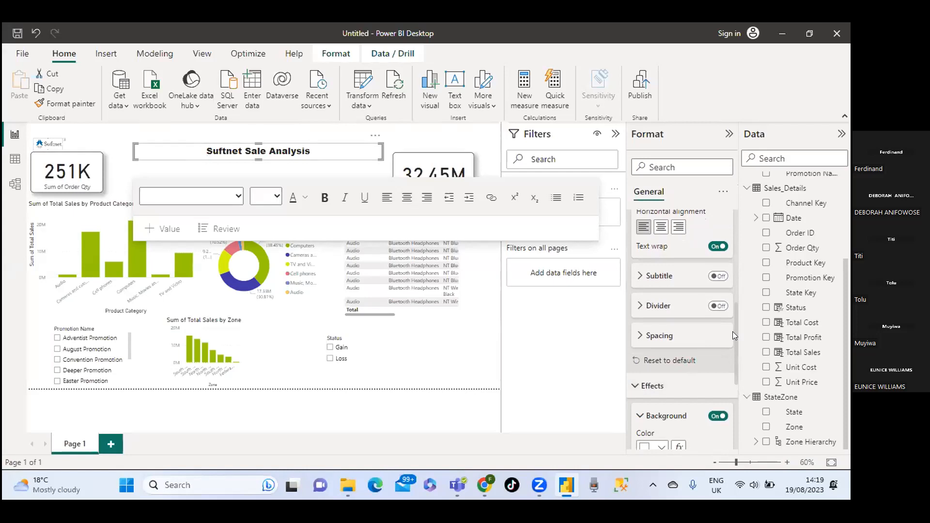
pyautogui.scroll(-2, 732, 332)
pyautogui.scroll(-3, 732, 362)
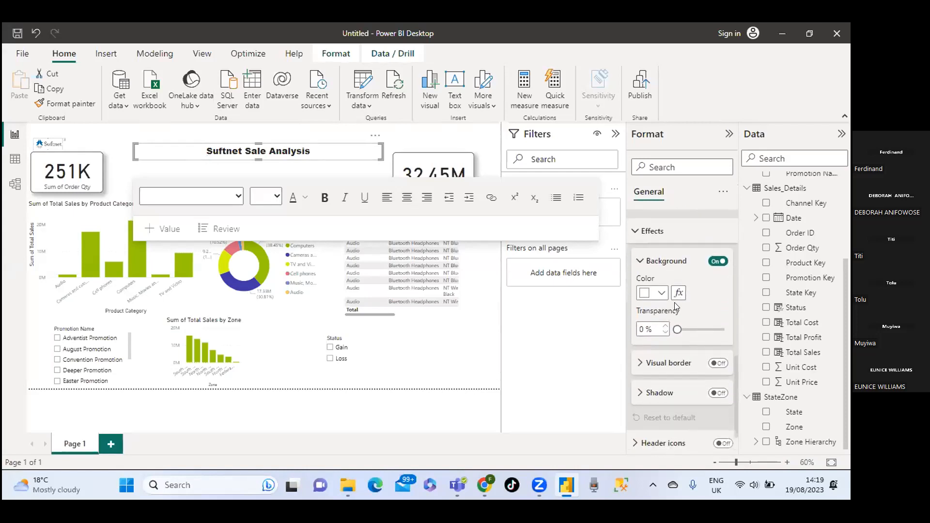
pyautogui.click(658, 296)
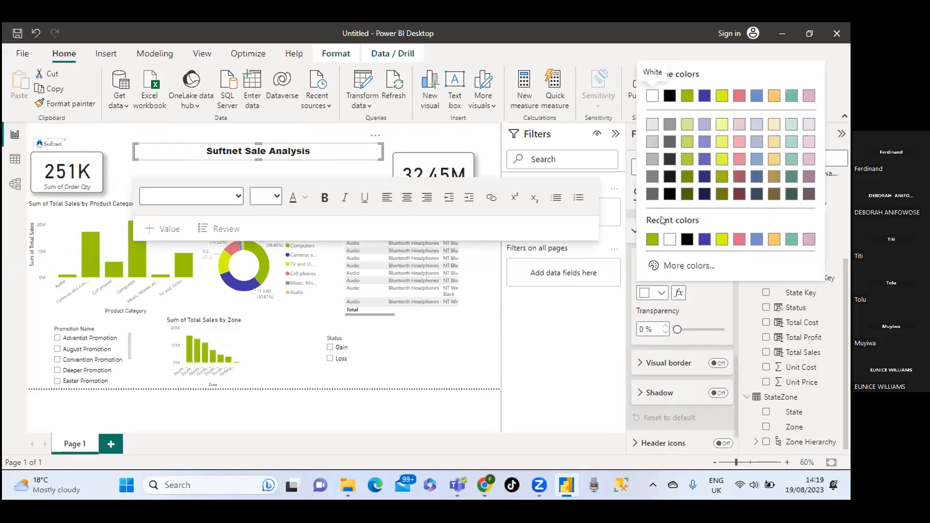
pyautogui.click(687, 95)
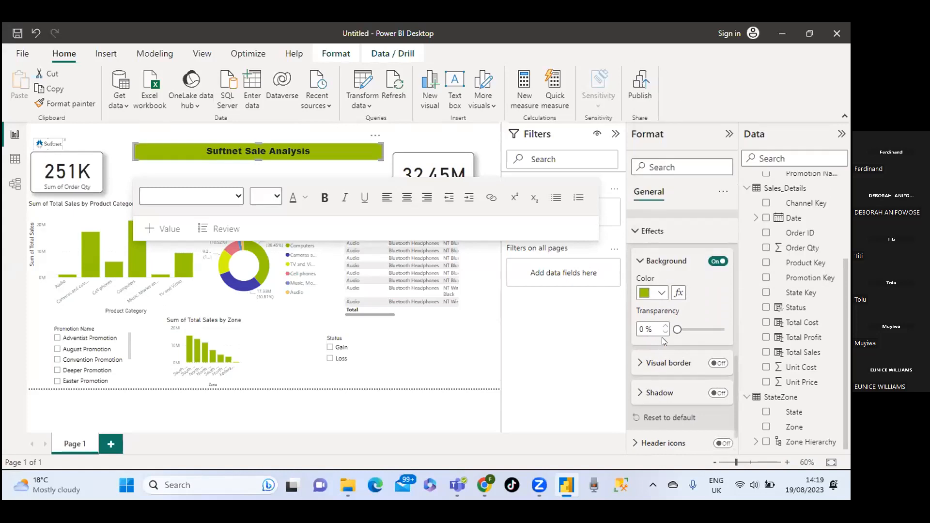
pyautogui.click(659, 294)
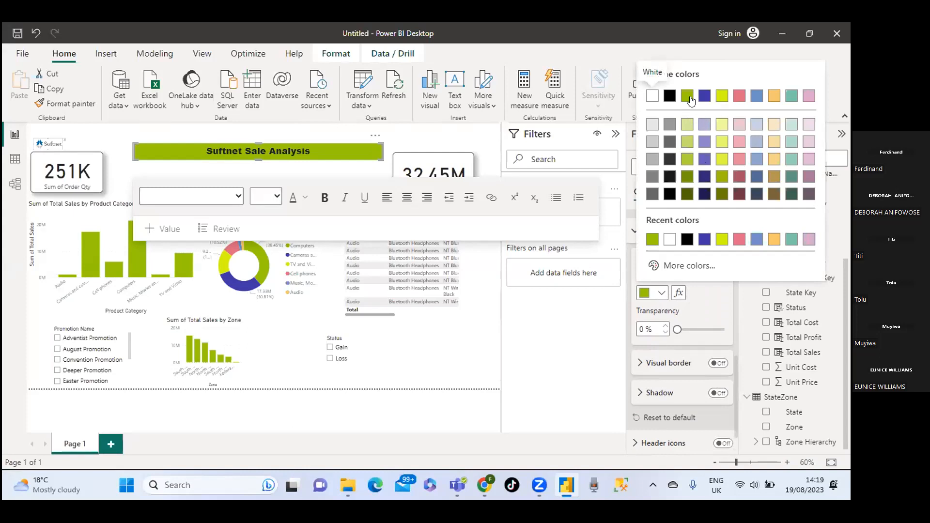
pyautogui.click(546, 354)
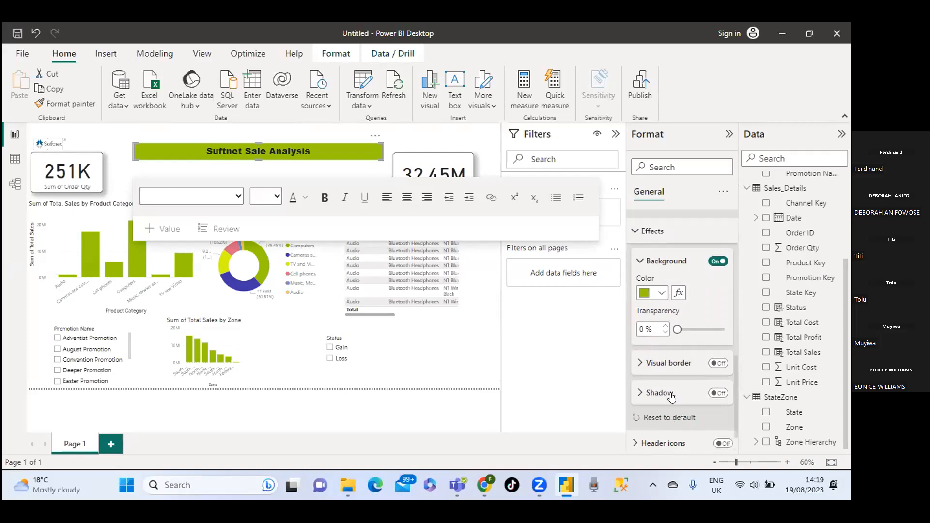
# Give the heading text box a visual border with 13 px rounded corners and turn on its shadow.
pyautogui.click(637, 362)
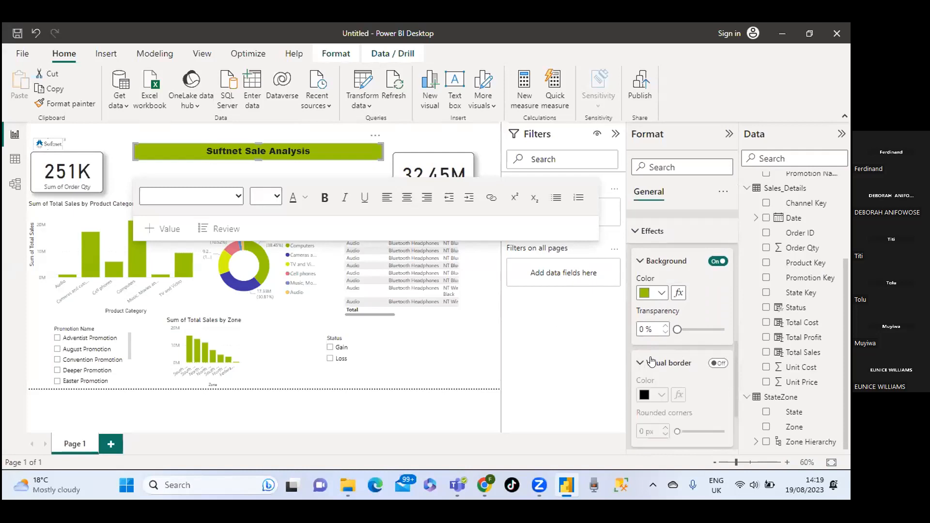
pyautogui.click(718, 363)
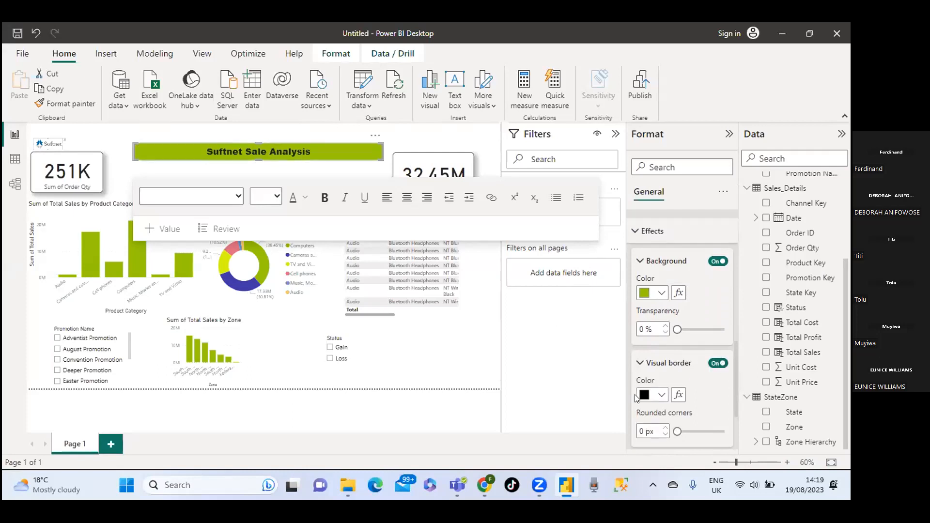
pyautogui.moveTo(677, 429); pyautogui.dragTo(698, 431)
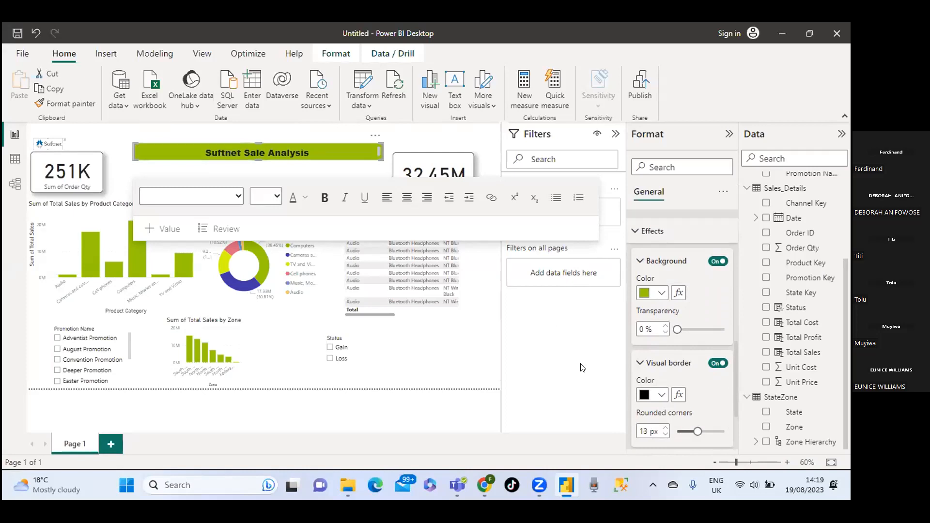
pyautogui.scroll(-3, 732, 384)
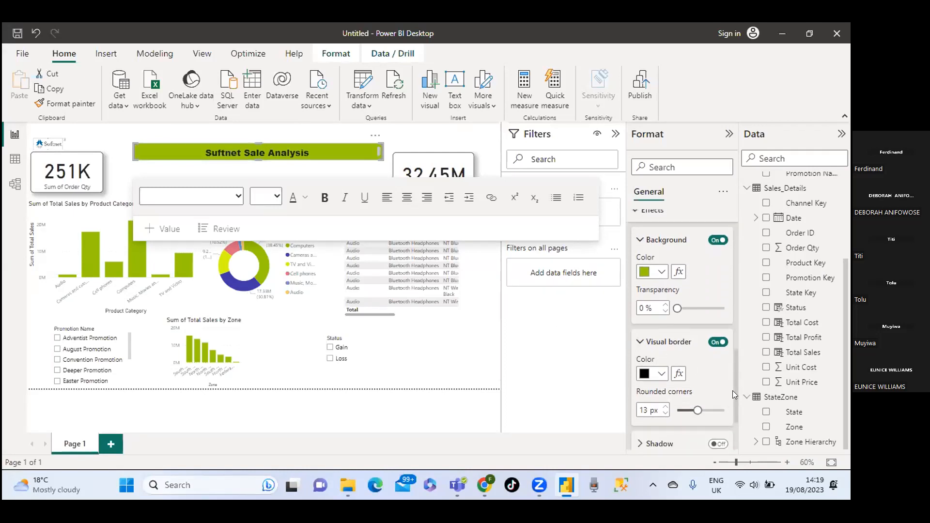
pyautogui.click(716, 361)
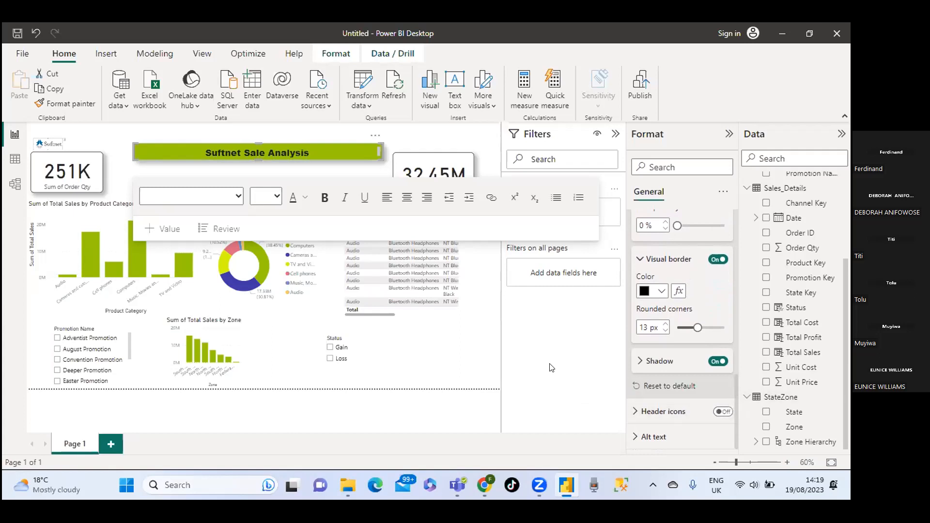
pyautogui.click(438, 367)
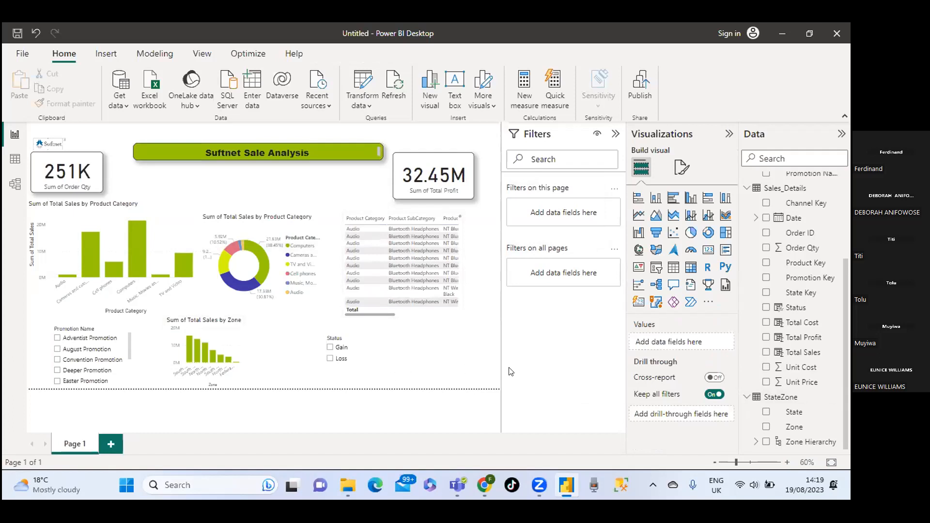
# Apply the Flashy rows style preset to the product table.
pyautogui.click(125, 247)
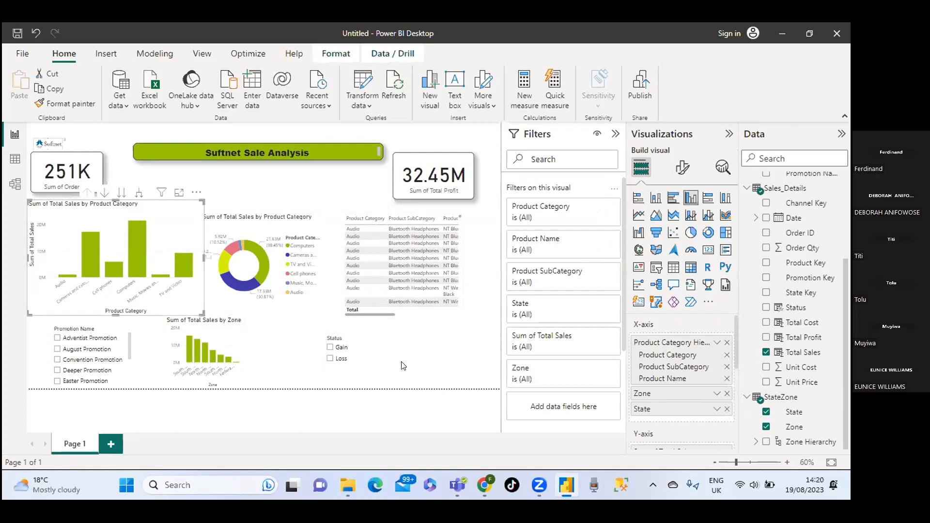
pyautogui.click(414, 244)
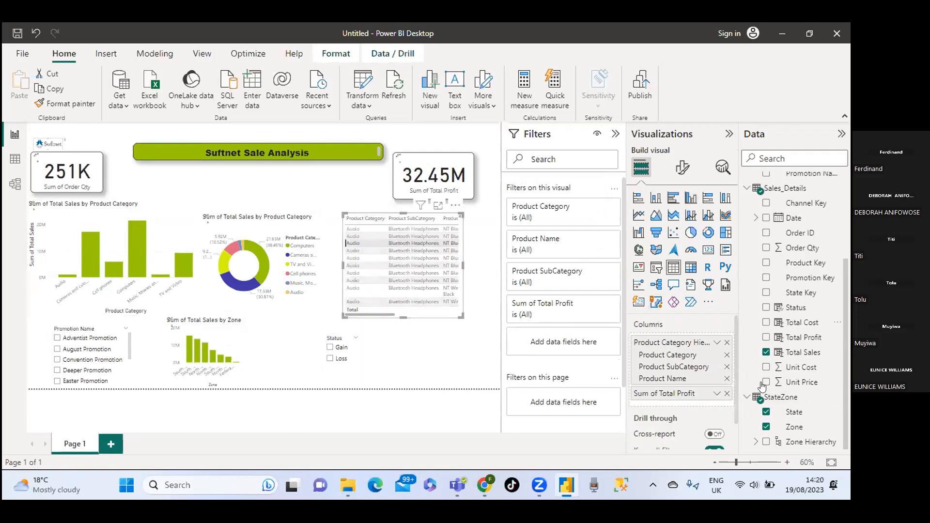
pyautogui.click(683, 166)
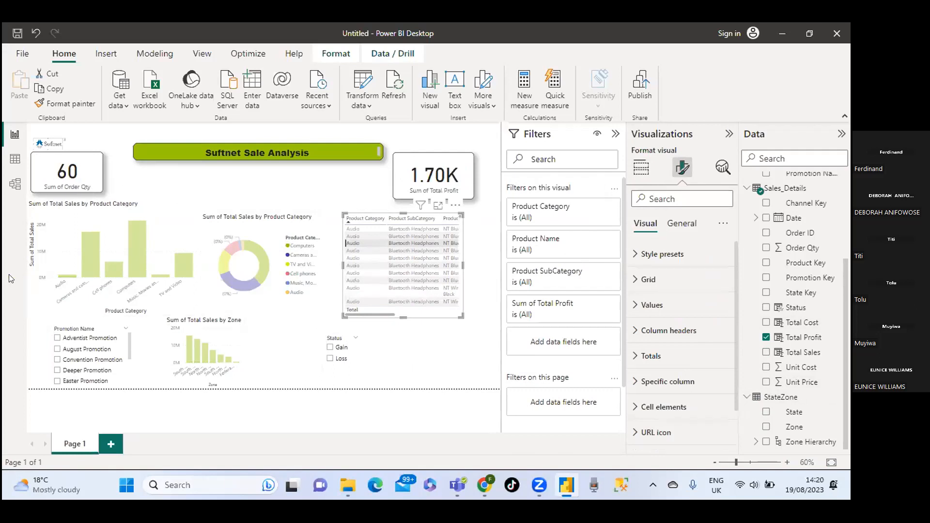
pyautogui.click(425, 359)
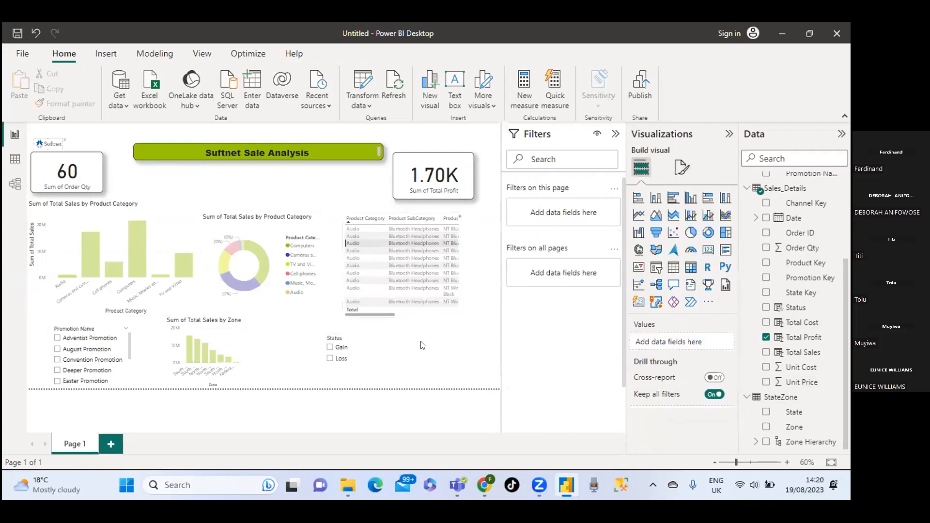
pyautogui.click(353, 241)
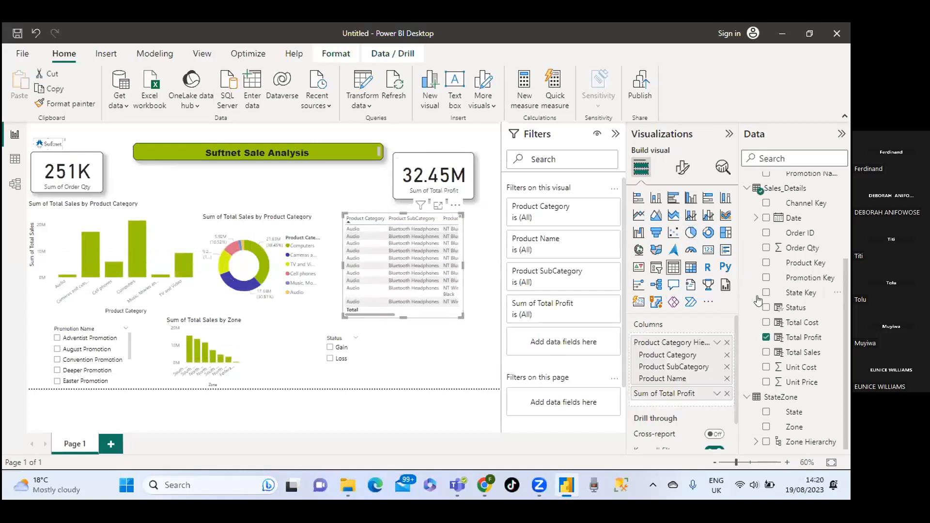
pyautogui.click(681, 167)
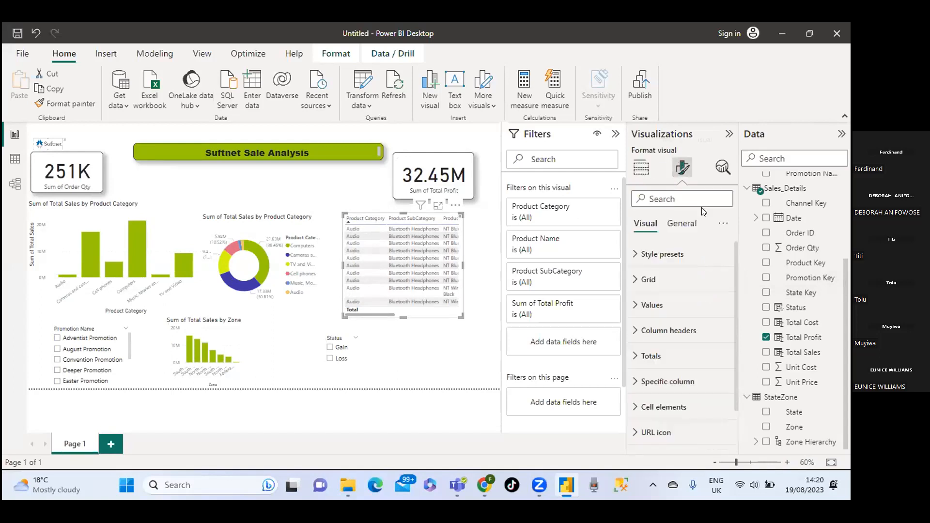
pyautogui.click(654, 259)
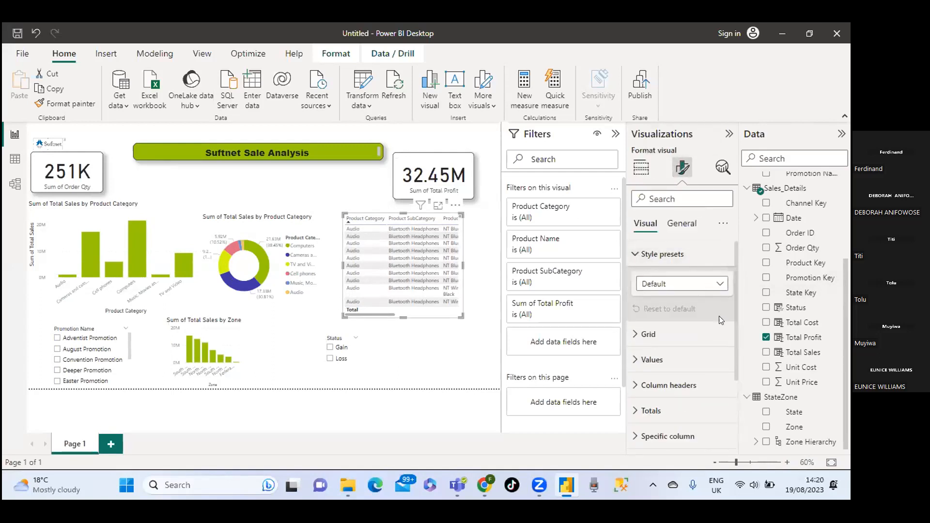
pyautogui.click(718, 287)
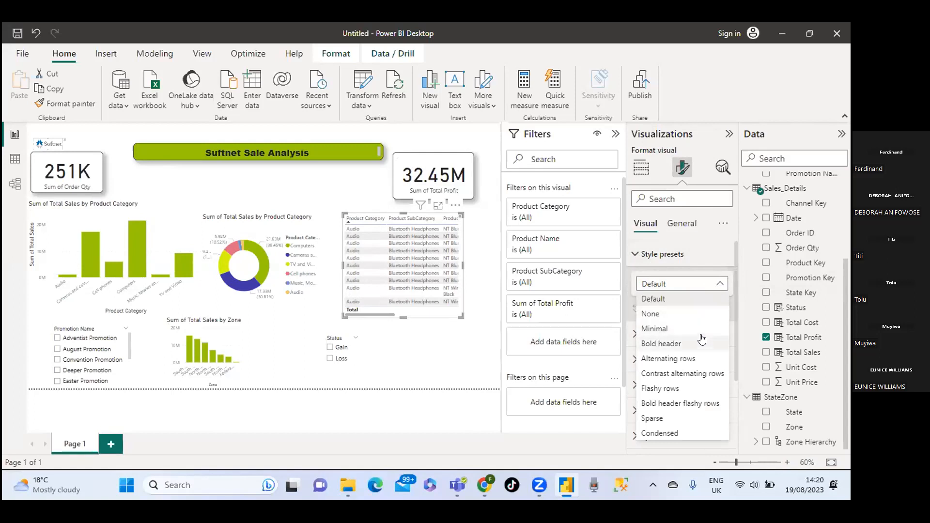
pyautogui.click(679, 395)
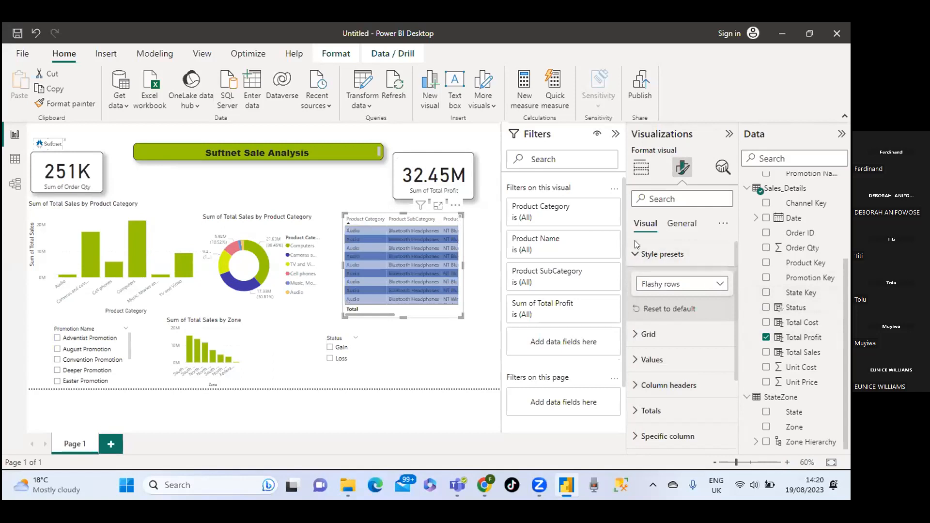
# Turn on the product table's vertical and horizontal gridlines.
pyautogui.click(635, 336)
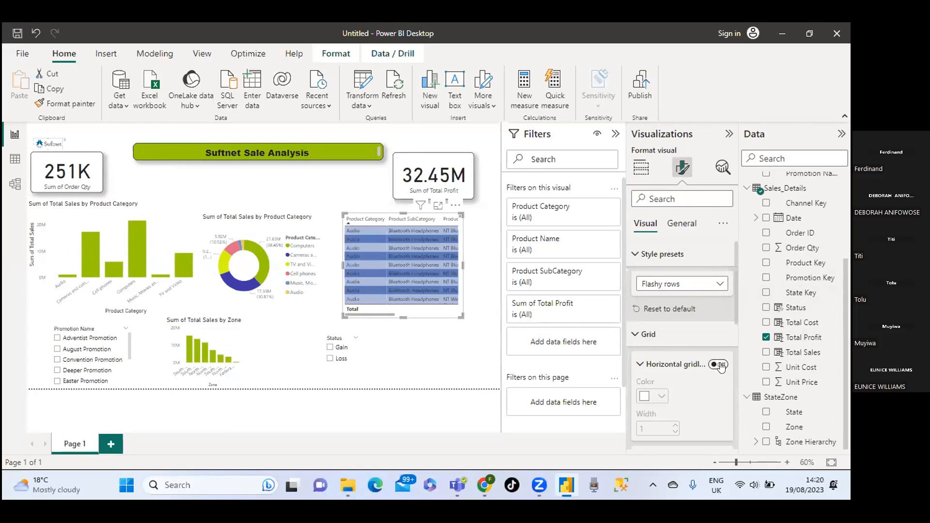
pyautogui.scroll(-3, 732, 308)
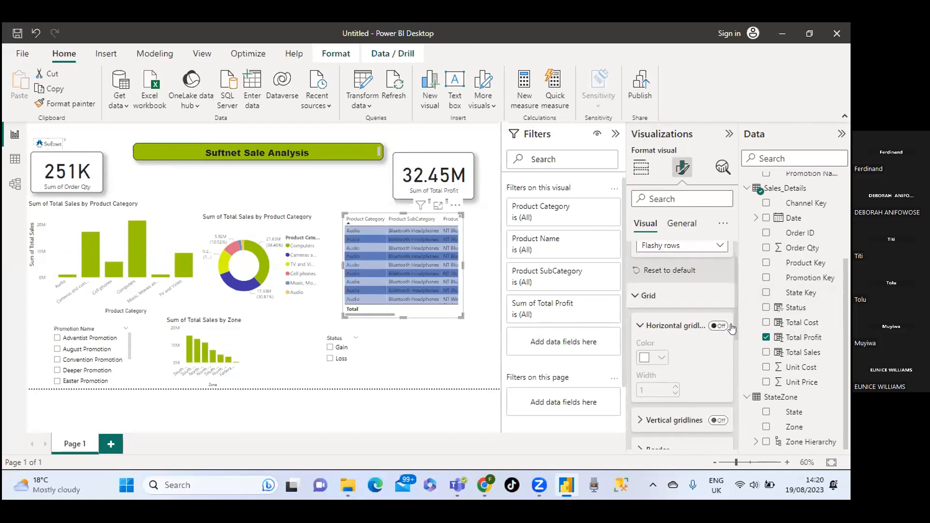
pyautogui.click(722, 347)
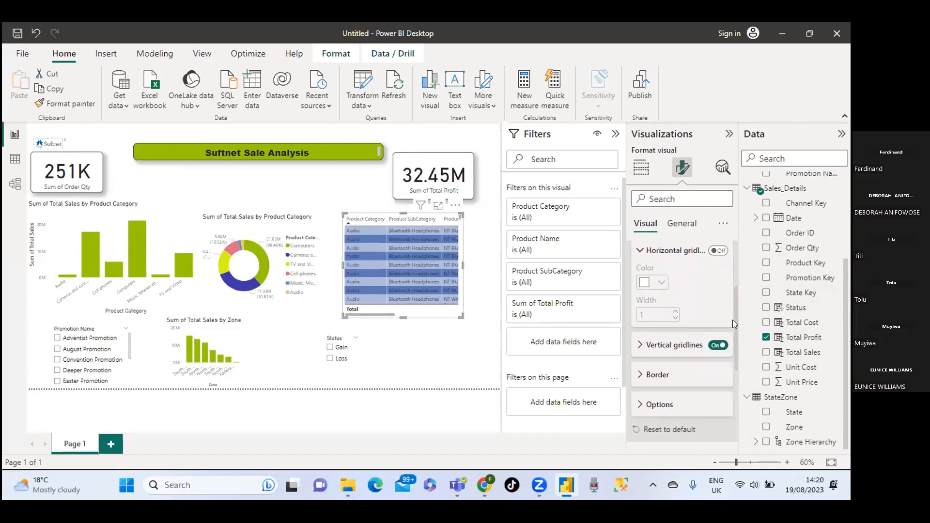
pyautogui.scroll(2, 733, 320)
pyautogui.click(720, 317)
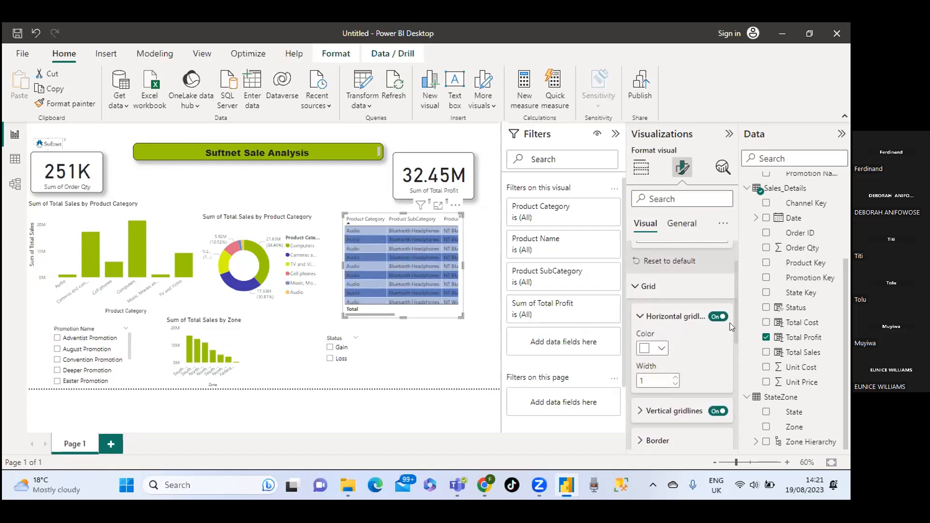
# Set the product table's vertical gridline color to white and review its row padding and global font size options.
pyautogui.moveTo(733, 322); pyautogui.dragTo(731, 363)
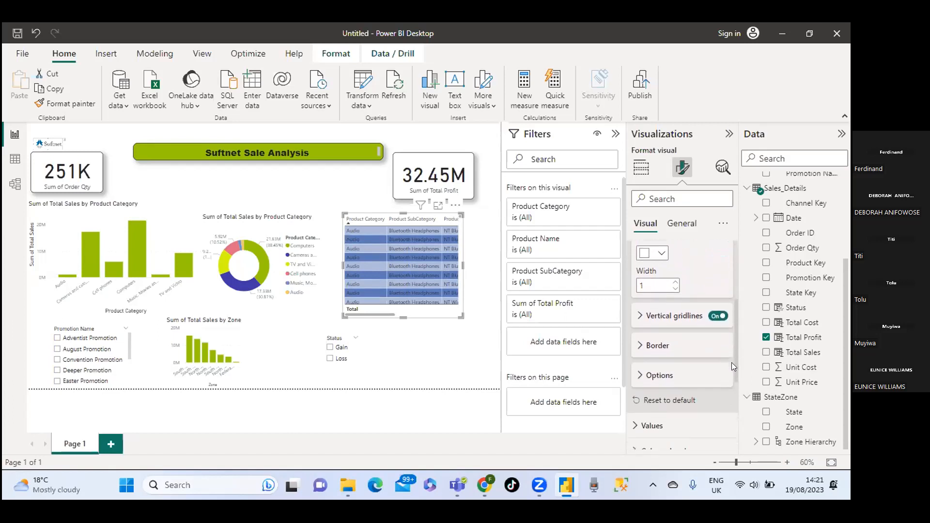
pyautogui.click(639, 316)
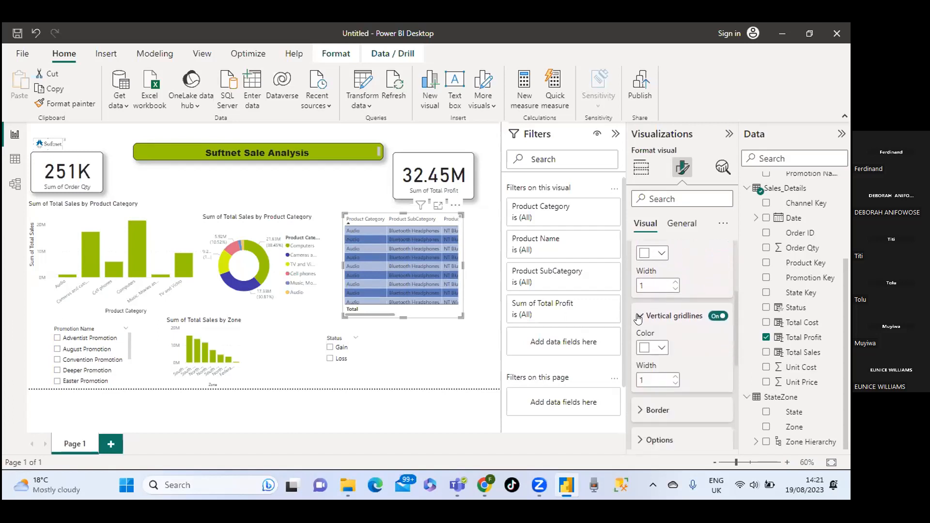
pyautogui.click(662, 348)
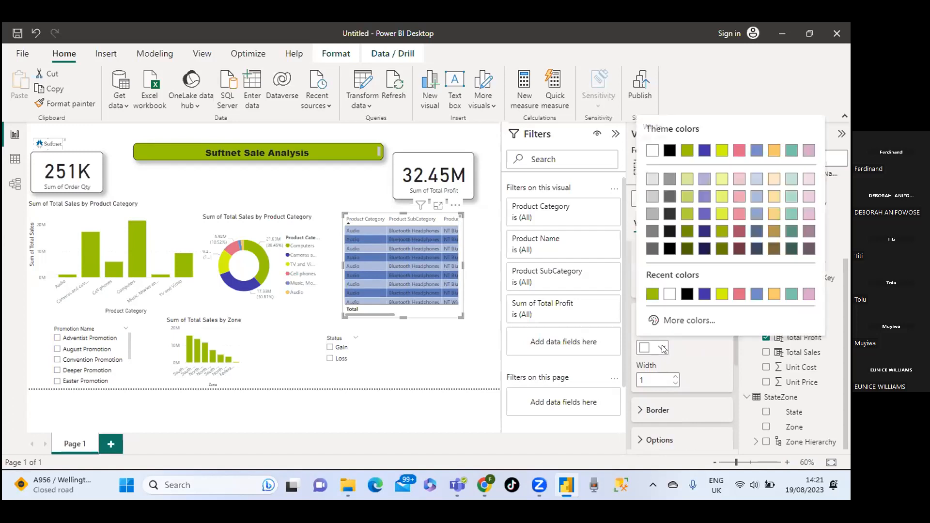
pyautogui.click(652, 152)
pyautogui.scroll(-5, 730, 353)
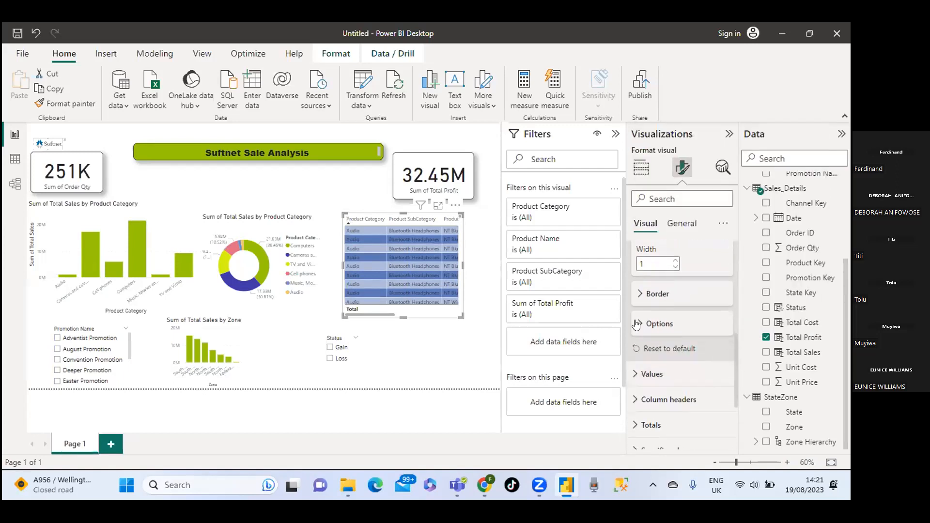
pyautogui.click(639, 324)
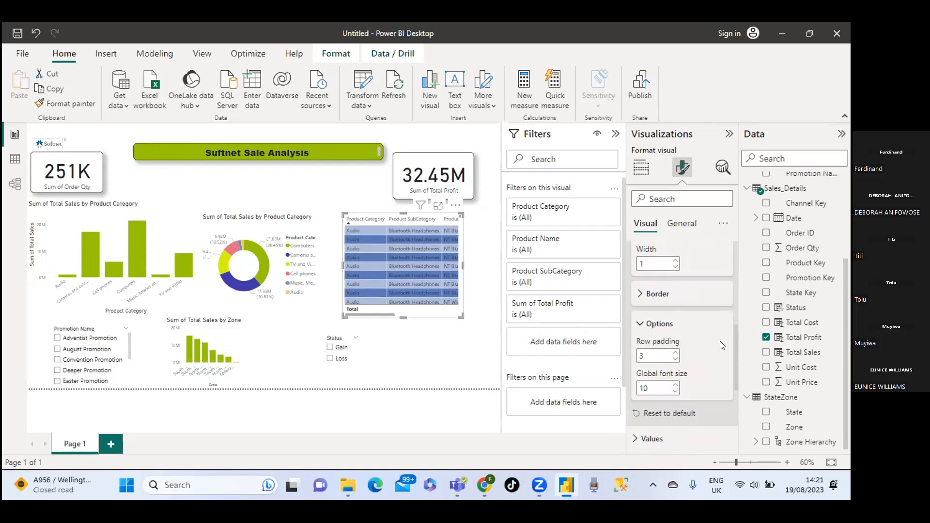
pyautogui.click(464, 363)
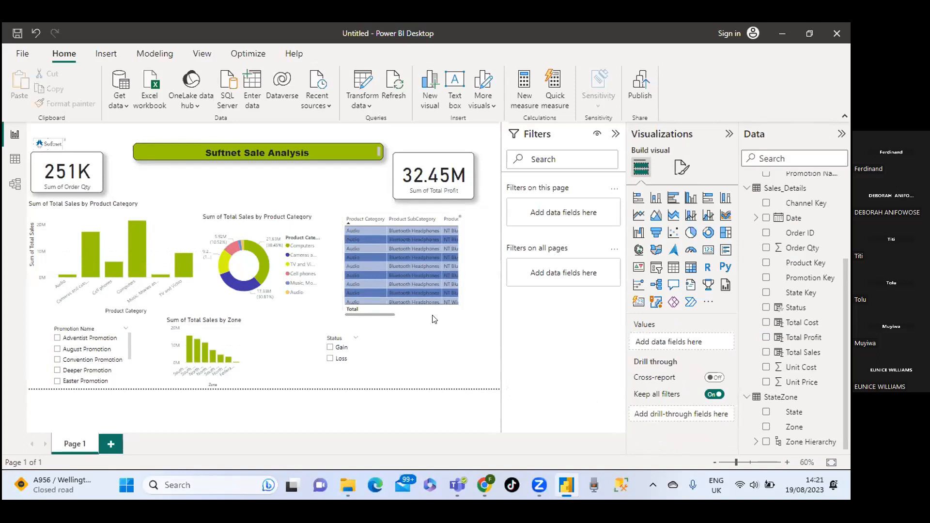
# Turn on the title option for the product table and make the title text bold.
pyautogui.click(391, 257)
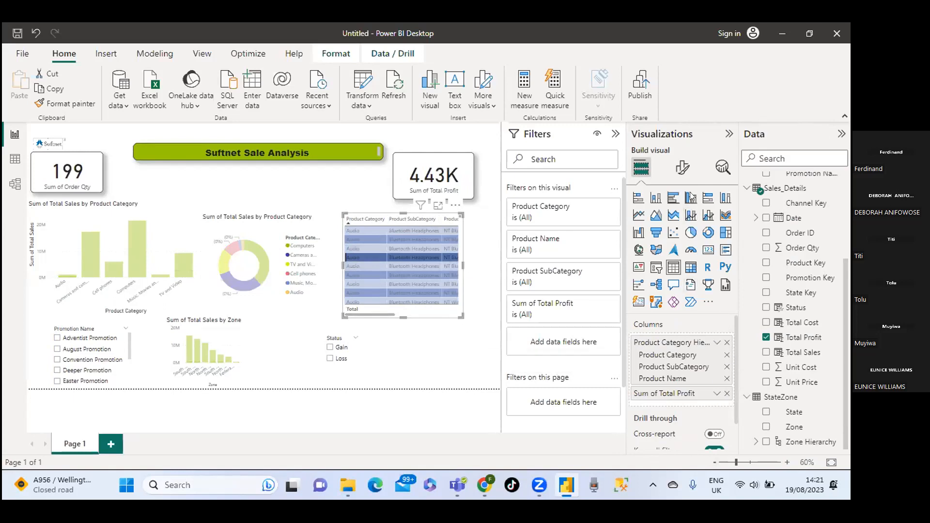
pyautogui.click(682, 168)
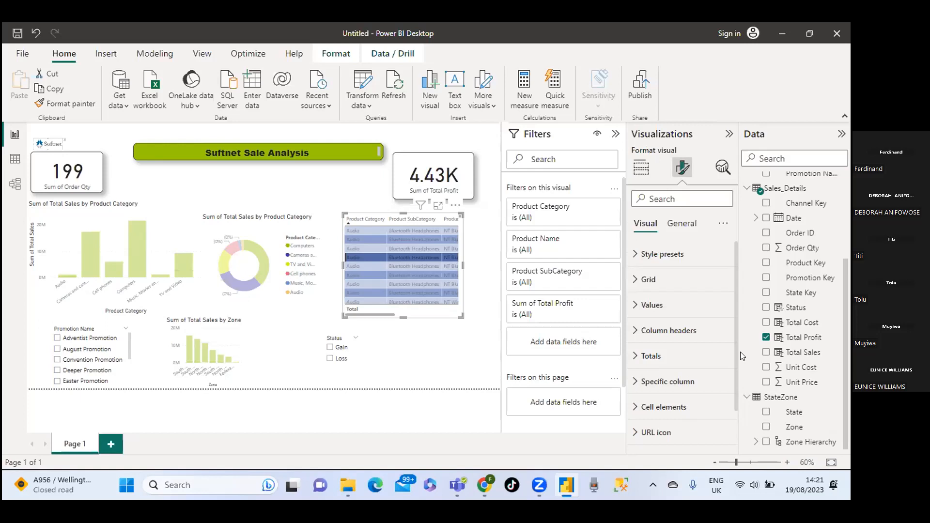
pyautogui.click(683, 224)
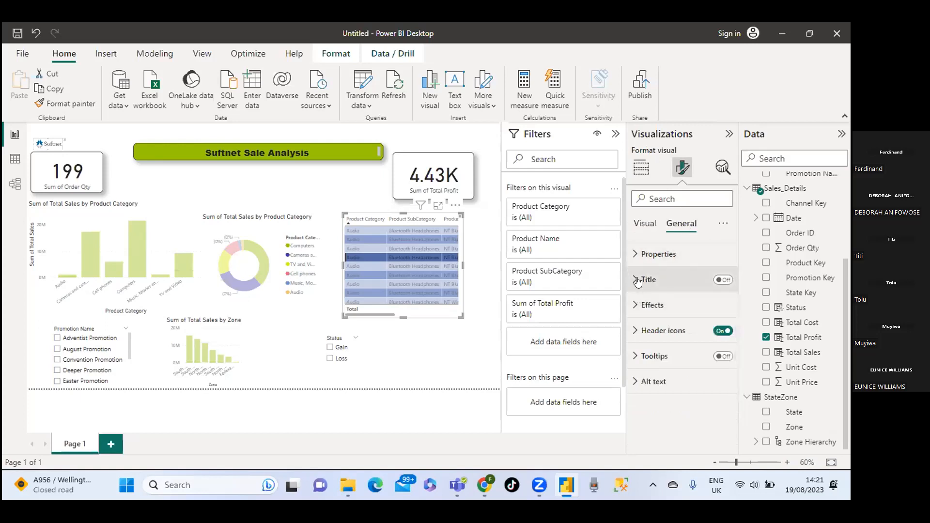
pyautogui.click(721, 280)
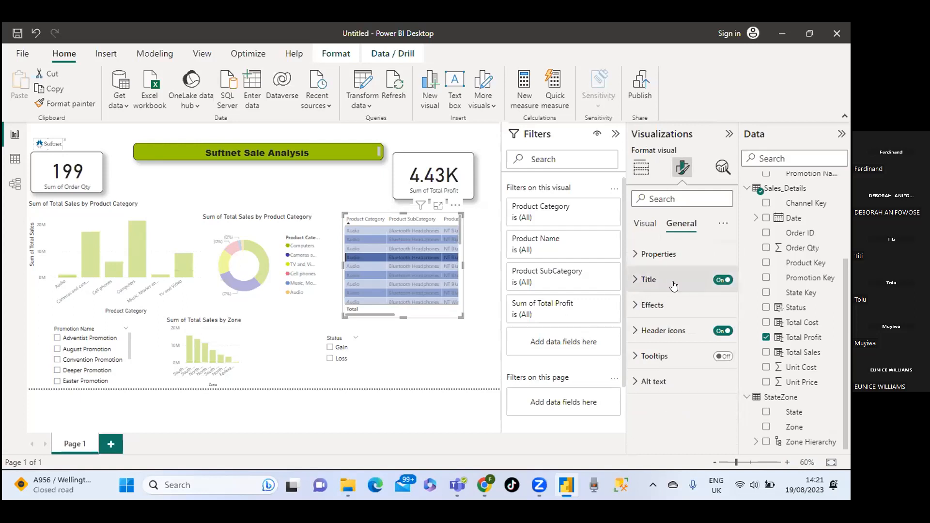
pyautogui.click(647, 280)
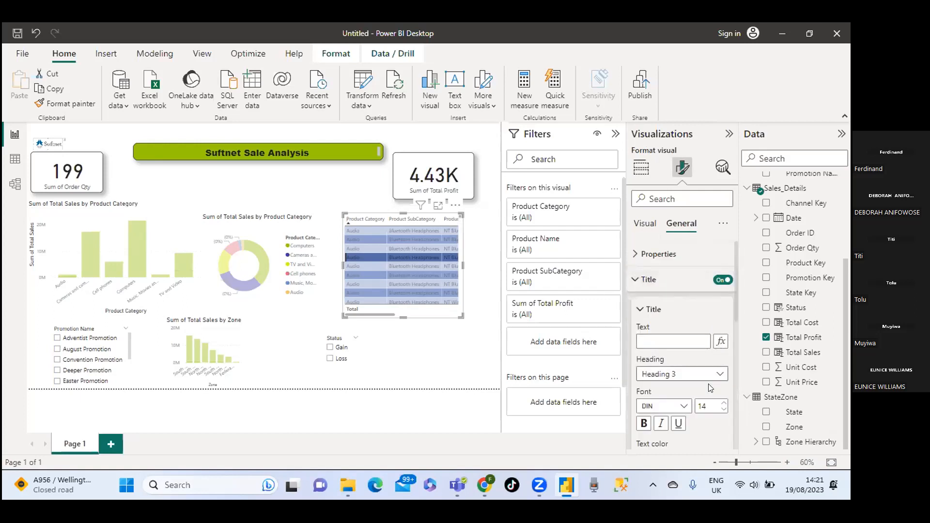
pyautogui.scroll(-1, 644, 395)
pyautogui.click(645, 395)
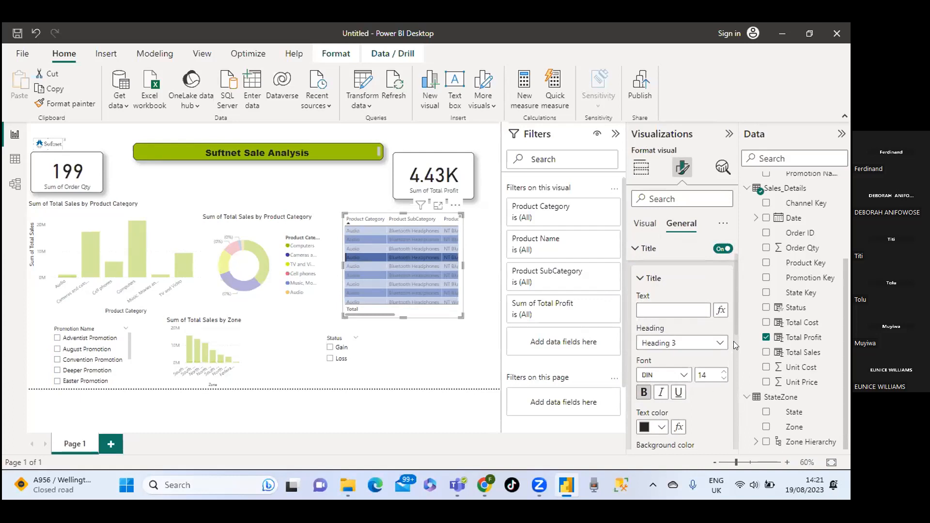
# Set the table title's background color to the green theme color and widen the table to fit the Product Name column.
pyautogui.scroll(-3, 733, 323)
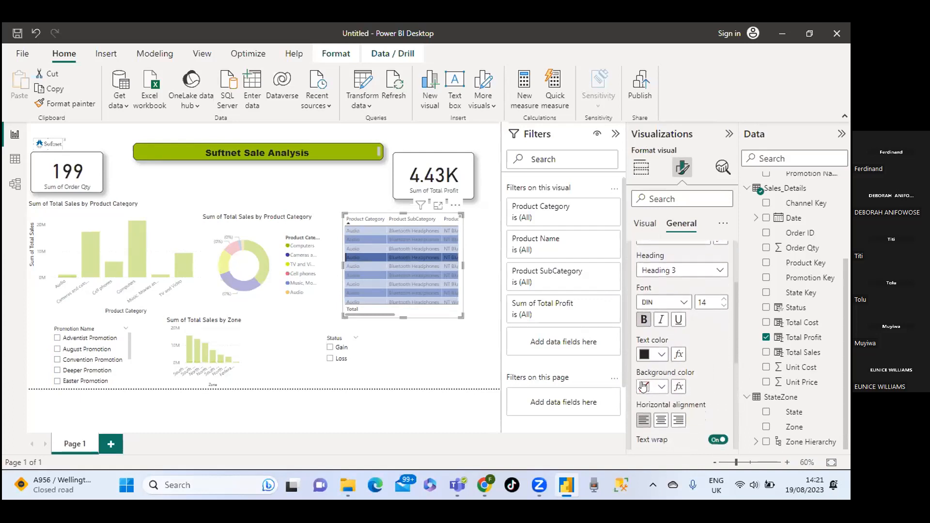
pyautogui.click(663, 387)
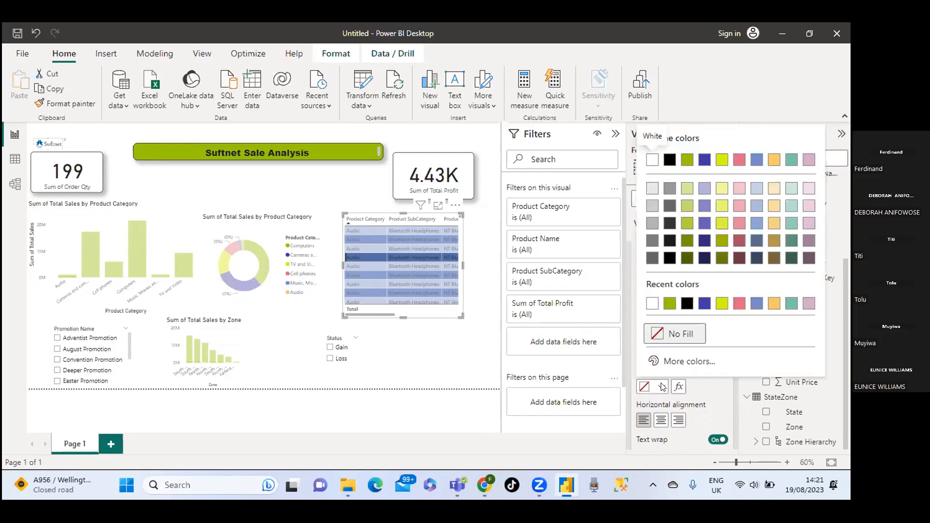
pyautogui.click(686, 160)
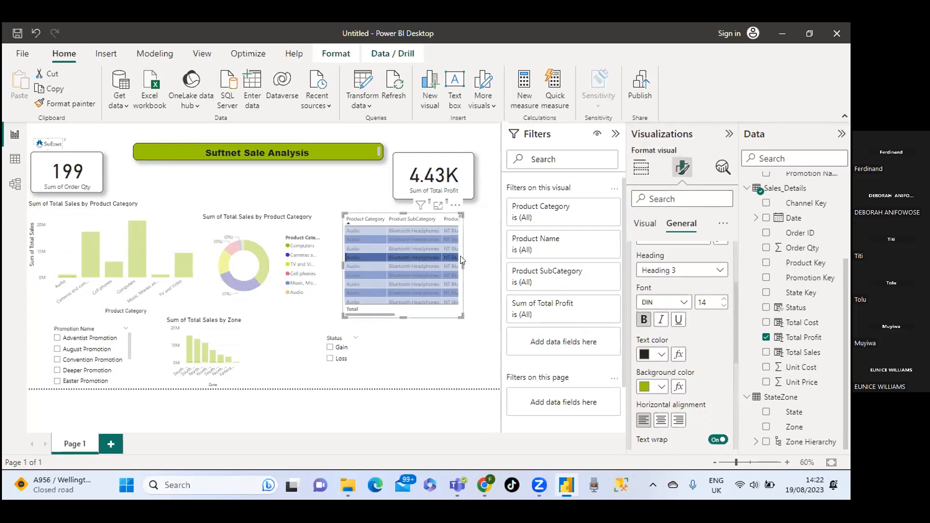
pyautogui.moveTo(459, 263); pyautogui.dragTo(492, 275)
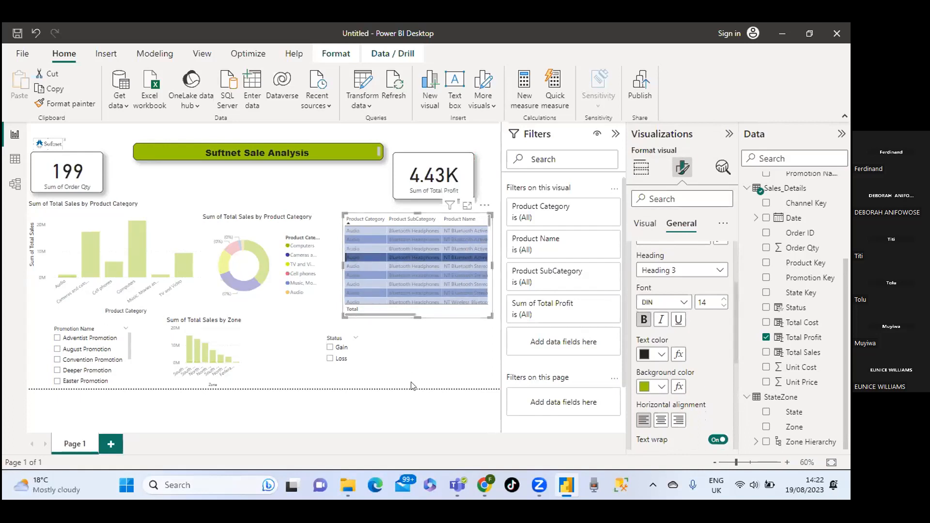
pyautogui.click(441, 366)
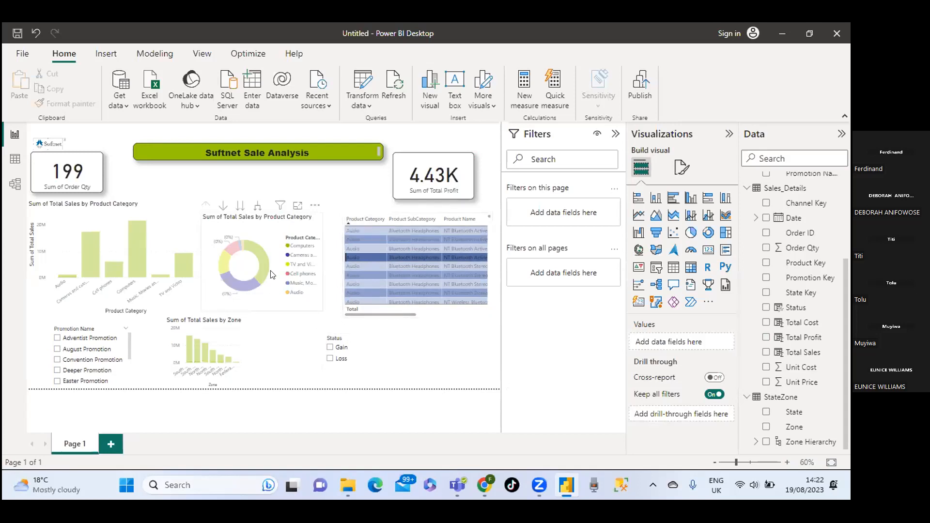
# Sort the product table by Product Category in descending order and clear the row selection that filters the other visuals.
pyautogui.scroll(-10, 357, 297)
pyautogui.click(416, 281)
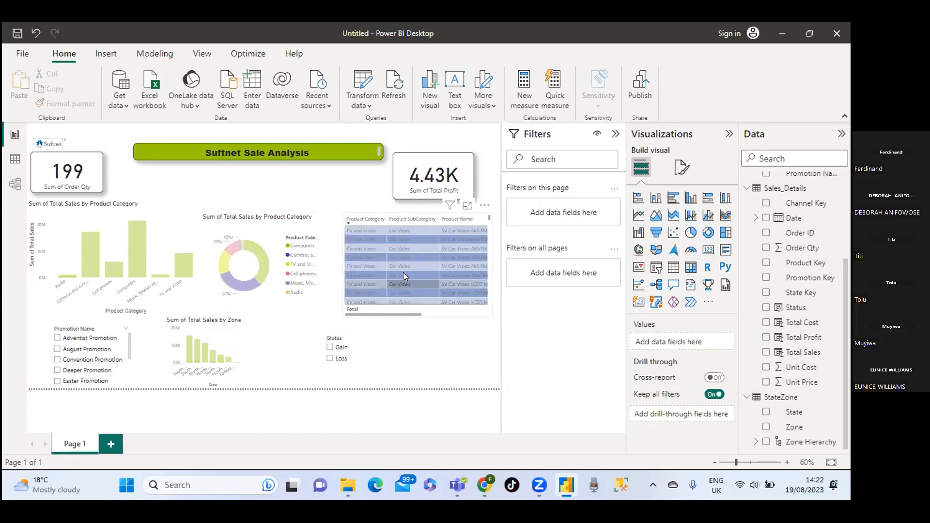
pyautogui.click(344, 222)
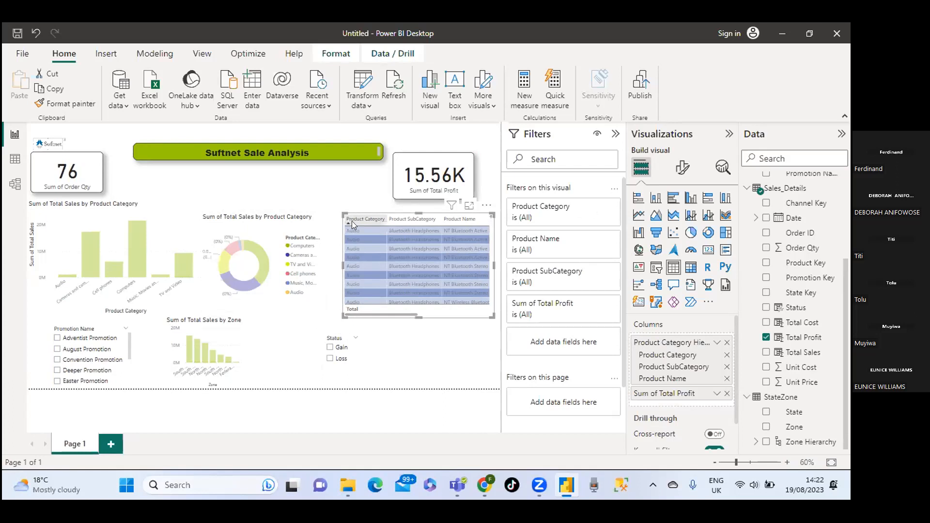
pyautogui.scroll(-10, 364, 244)
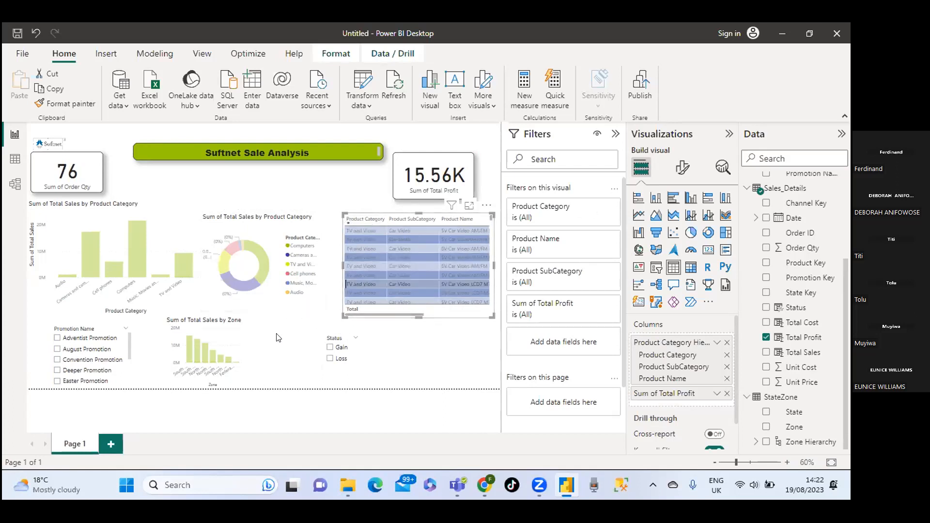
pyautogui.click(435, 370)
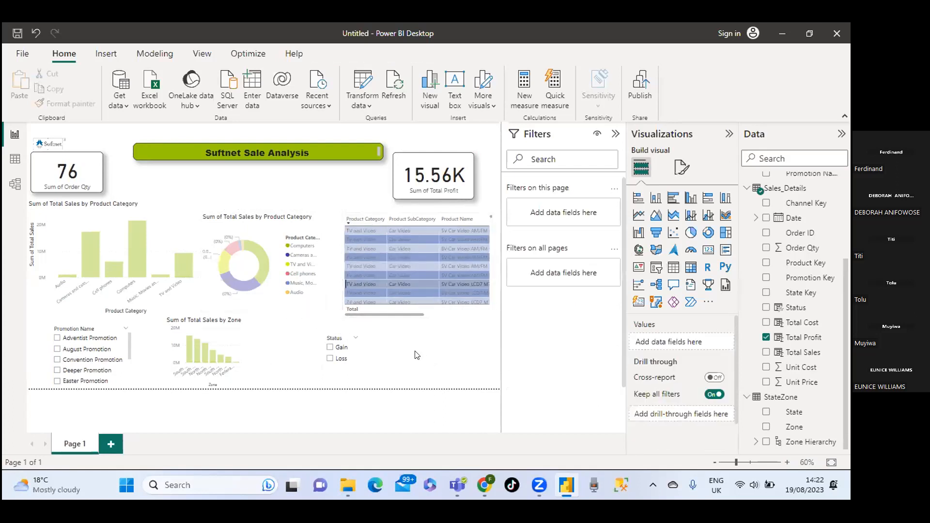
pyautogui.click(362, 282)
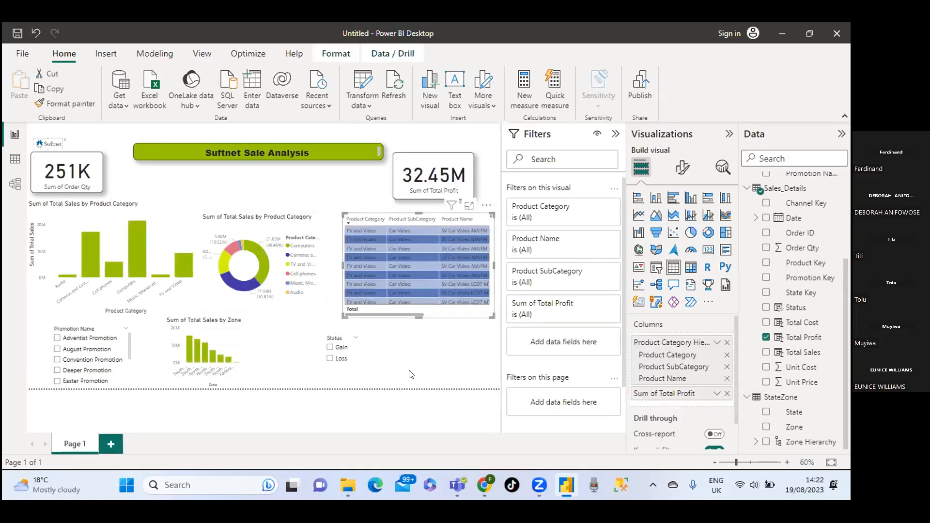
# Apply the purple Bloom theme to the whole report.
pyautogui.click(378, 406)
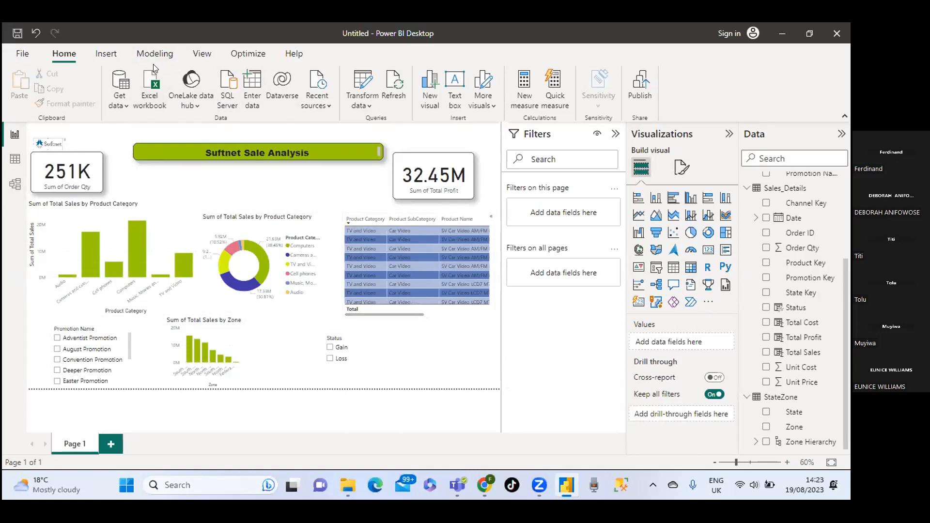
pyautogui.click(203, 54)
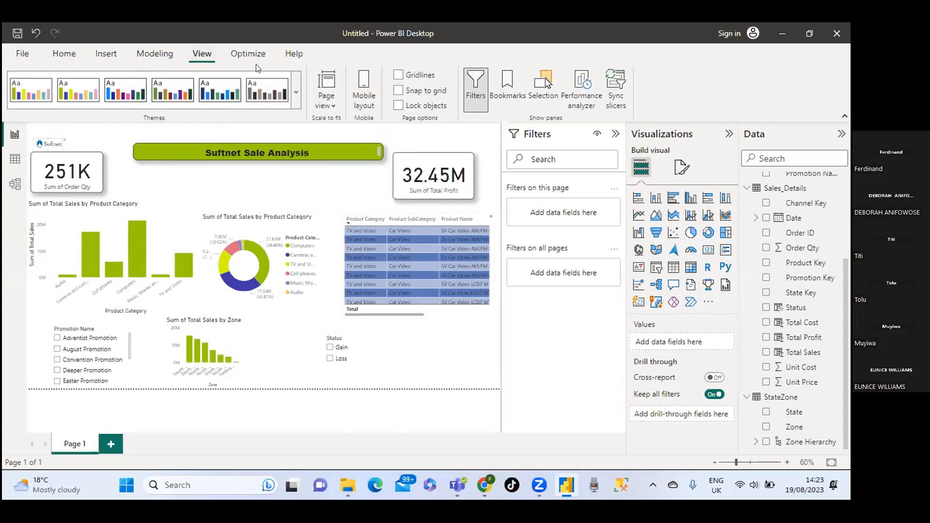
pyautogui.click(296, 92)
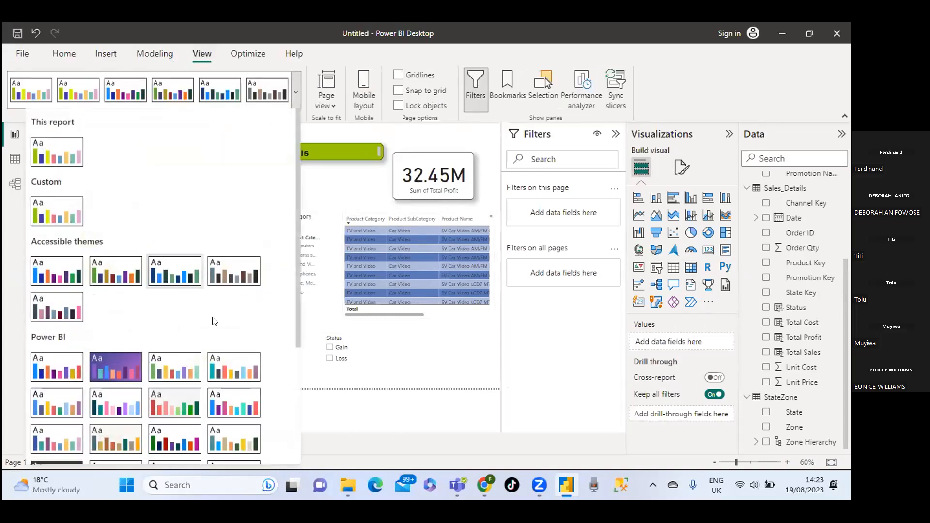
pyautogui.scroll(-3, 255, 321)
pyautogui.scroll(2, 255, 321)
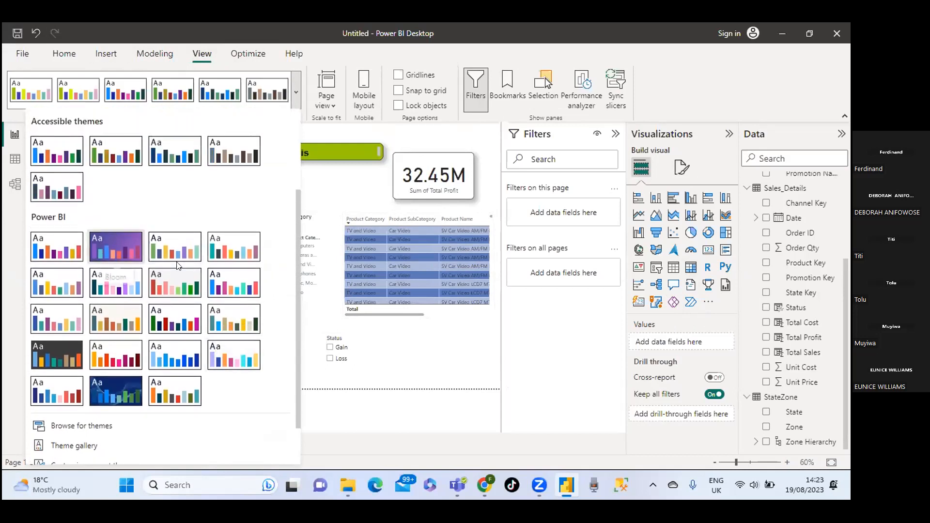
pyautogui.press('Escape')
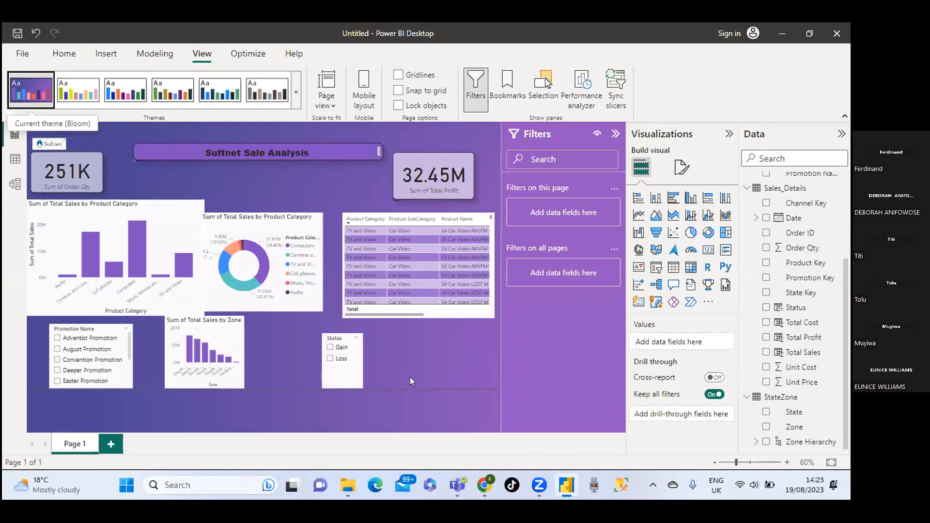
# Space out the donut chart, zone chart, Total Profit card and both slicers, and raise the logo clear of the Order Qty card.
pyautogui.moveTo(259, 359); pyautogui.dragTo(297, 360)
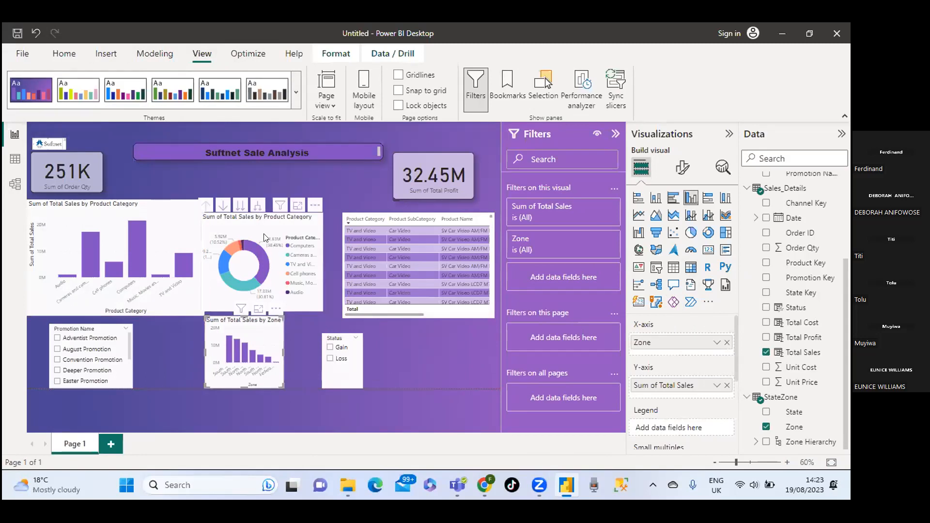
pyautogui.moveTo(256, 227)
pyautogui.mouseDown()
pyautogui.moveTo(275, 220)
pyautogui.moveTo(267, 219)
pyautogui.mouseUp()
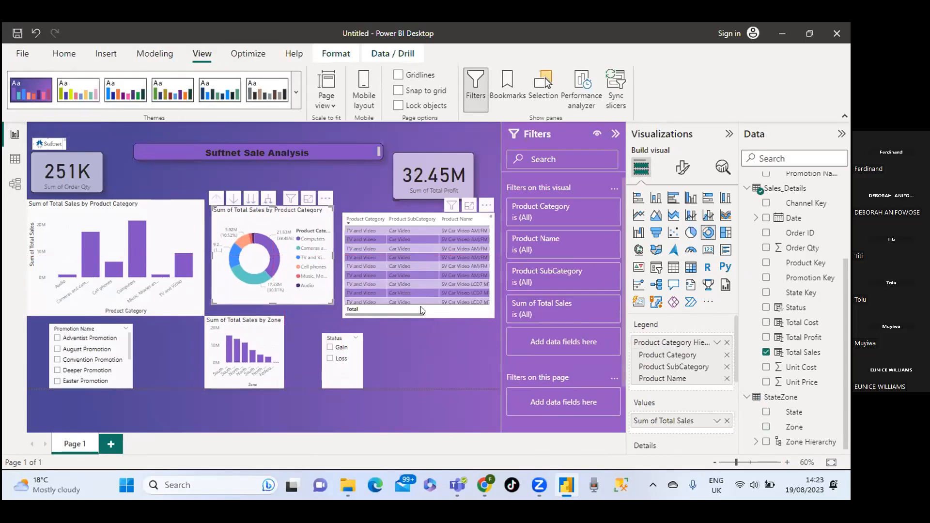
pyautogui.moveTo(422, 153); pyautogui.dragTo(425, 153)
pyautogui.moveTo(346, 375); pyautogui.dragTo(453, 366)
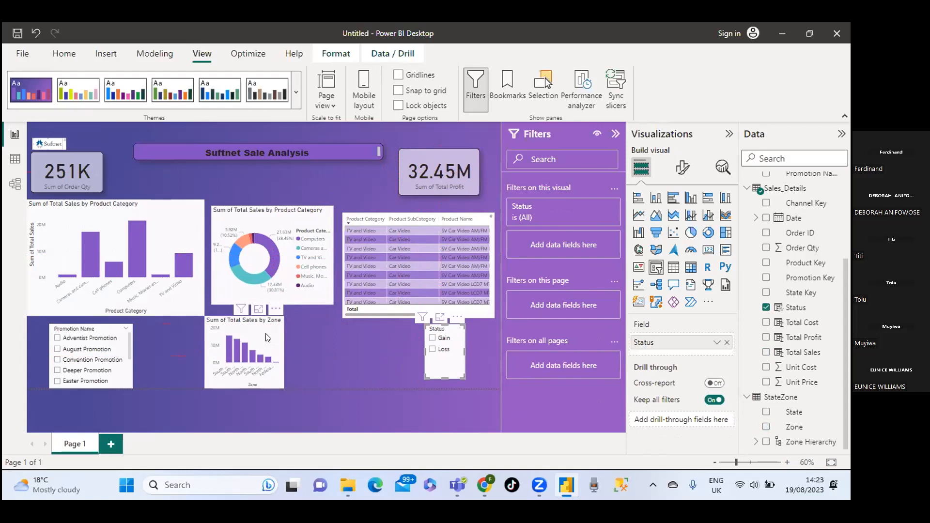
pyautogui.moveTo(266, 337); pyautogui.dragTo(294, 338)
pyautogui.moveTo(112, 338); pyautogui.dragTo(134, 335)
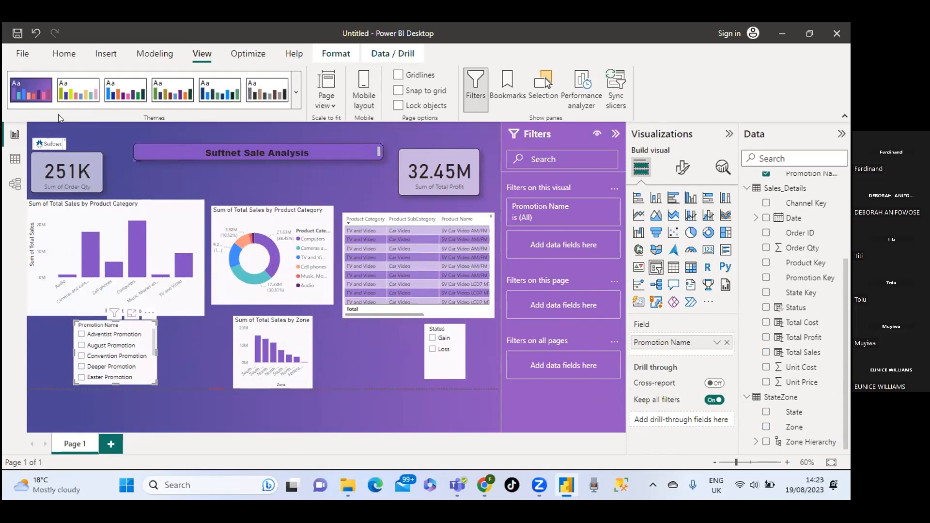
pyautogui.click(48, 138)
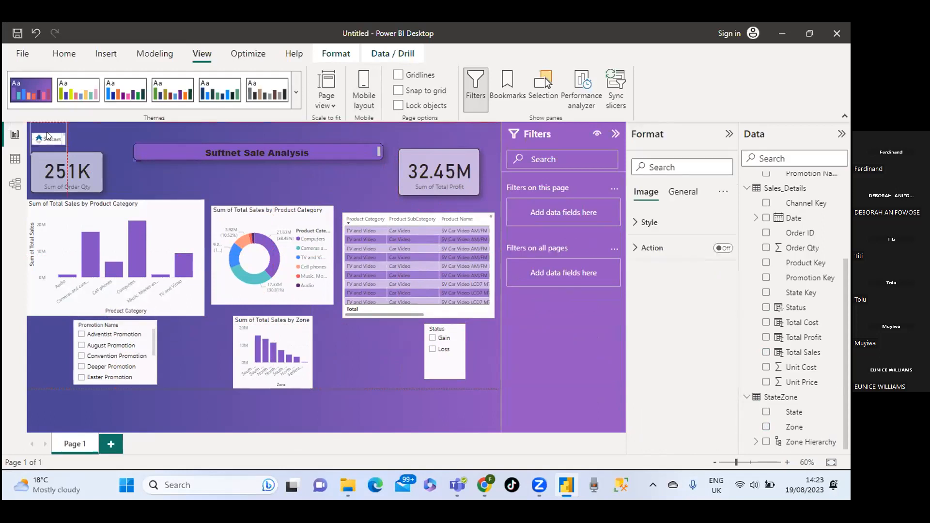
pyautogui.moveTo(48, 136); pyautogui.dragTo(49, 137)
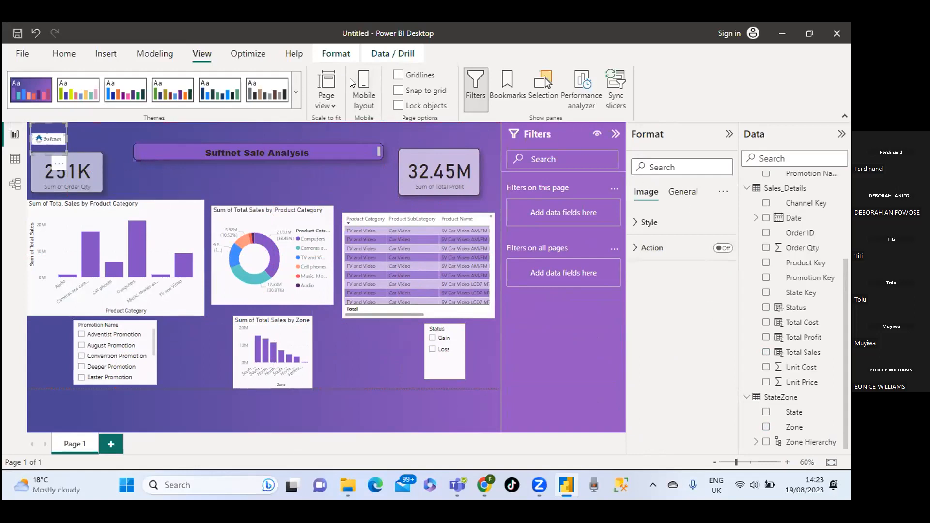
# Switch to the mobile layout and place the Suftnet Sale Analysis heading across the full width at the top of the phone canvas.
pyautogui.click(364, 98)
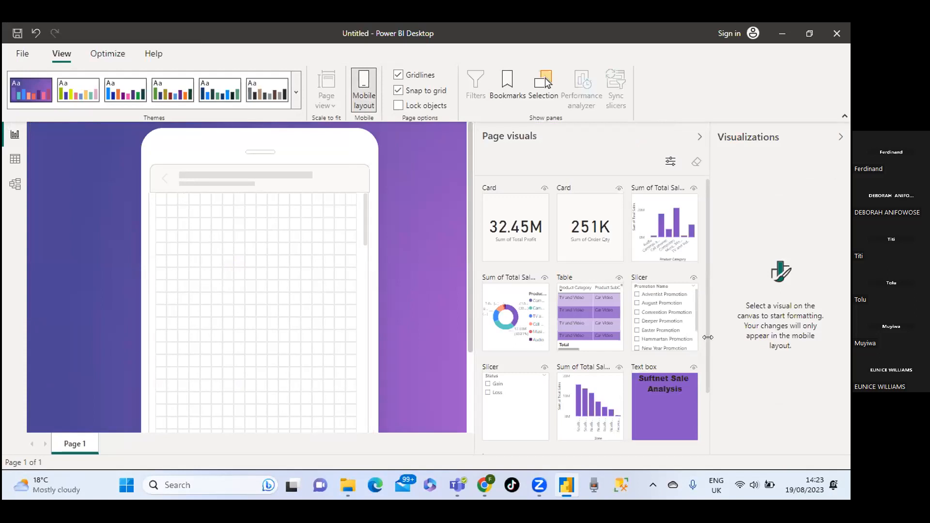
pyautogui.moveTo(668, 397); pyautogui.dragTo(248, 246)
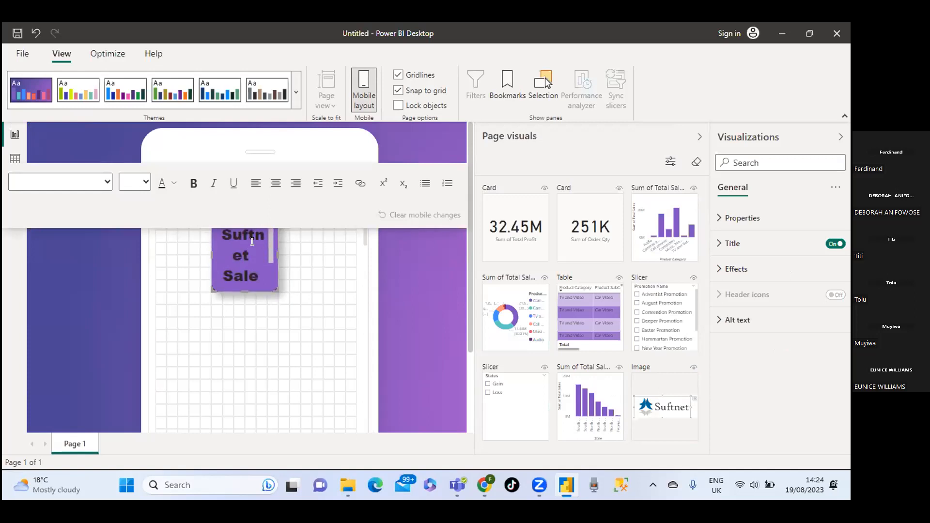
pyautogui.click(271, 251)
pyautogui.moveTo(278, 254); pyautogui.dragTo(358, 264)
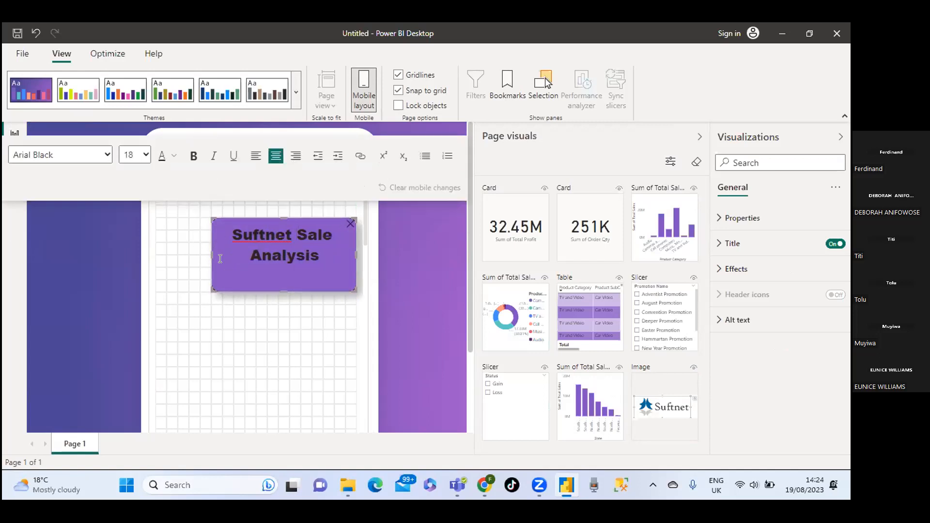
pyautogui.moveTo(208, 256); pyautogui.dragTo(155, 244)
pyautogui.moveTo(245, 221); pyautogui.dragTo(251, 192)
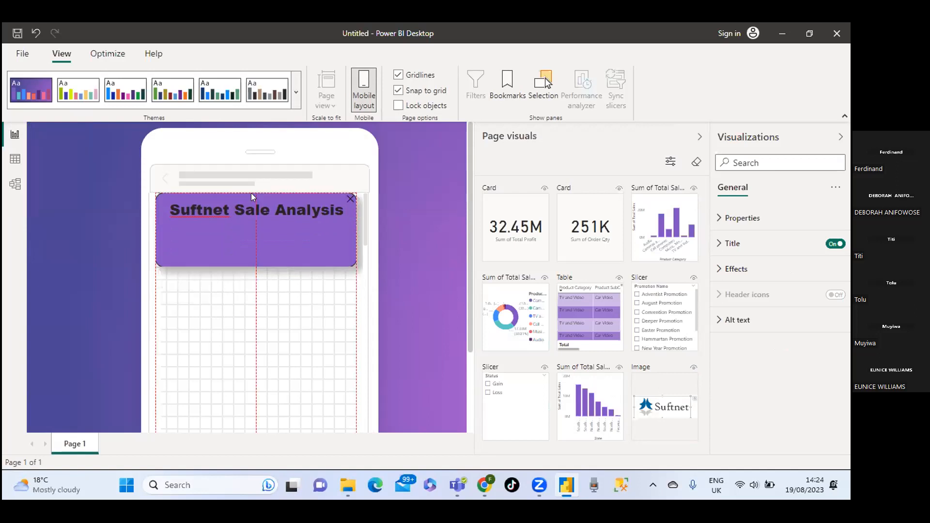
pyautogui.click(232, 383)
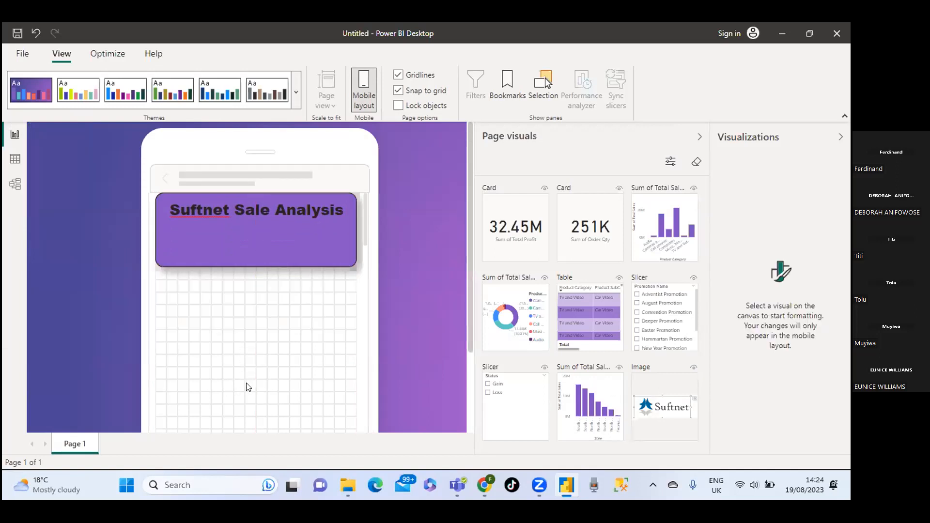
# Reduce the mobile heading's height from its upper edge to a slim banner, leaving free rows above it.
pyautogui.moveTo(242, 233); pyautogui.dragTo(236, 237)
pyautogui.click(233, 272)
pyautogui.click(226, 212)
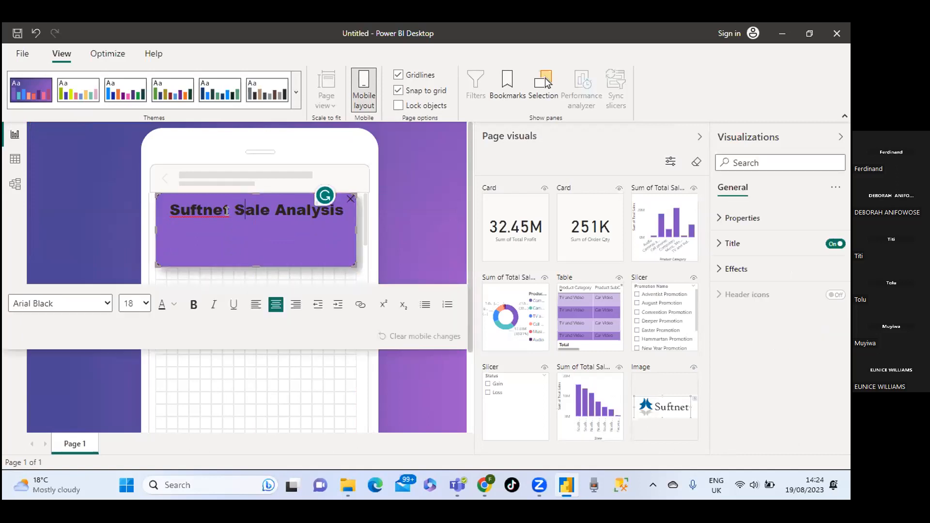
pyautogui.click(251, 193)
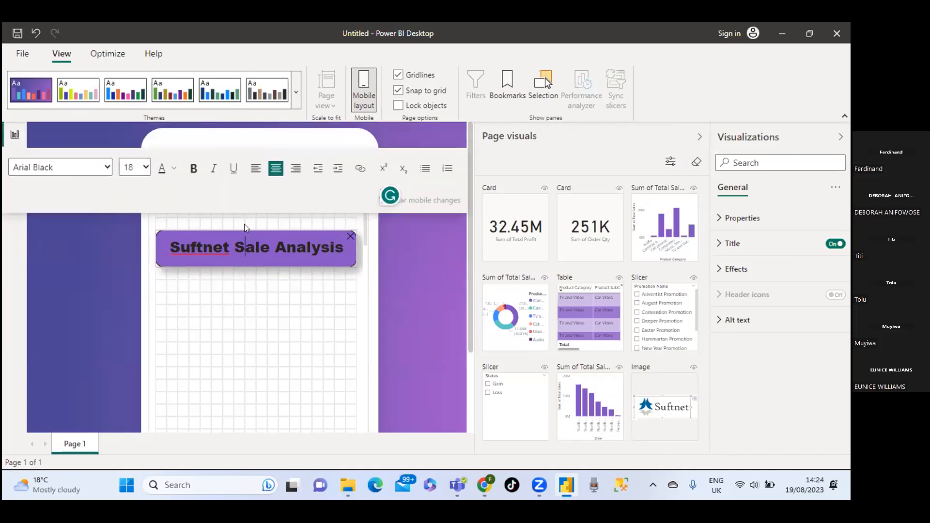
pyautogui.click(260, 330)
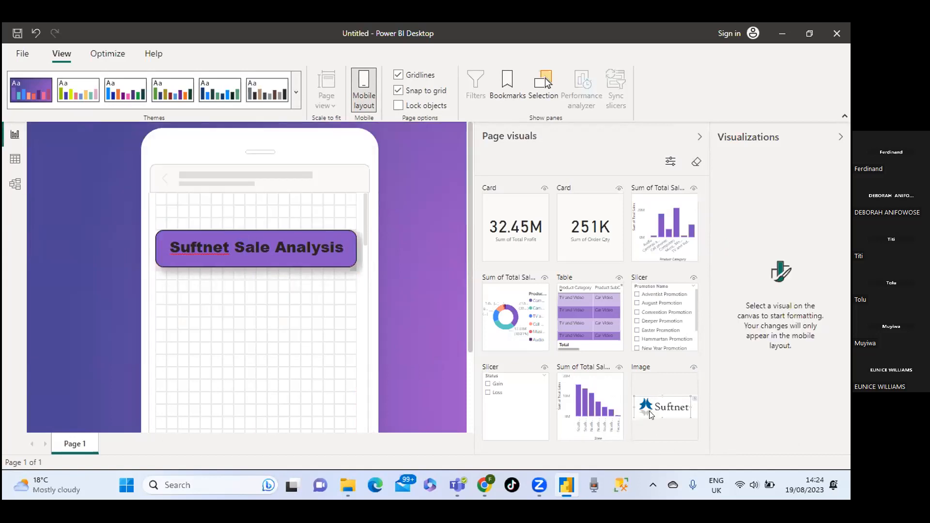
# Add the Suftnet logo to the mobile layout, resize it and fit it centered in the space above the heading.
pyautogui.moveTo(665, 407); pyautogui.dragTo(382, 321)
pyautogui.moveTo(204, 220); pyautogui.dragTo(235, 357)
pyautogui.moveTo(252, 326); pyautogui.dragTo(364, 350)
pyautogui.moveTo(262, 317); pyautogui.dragTo(228, 330)
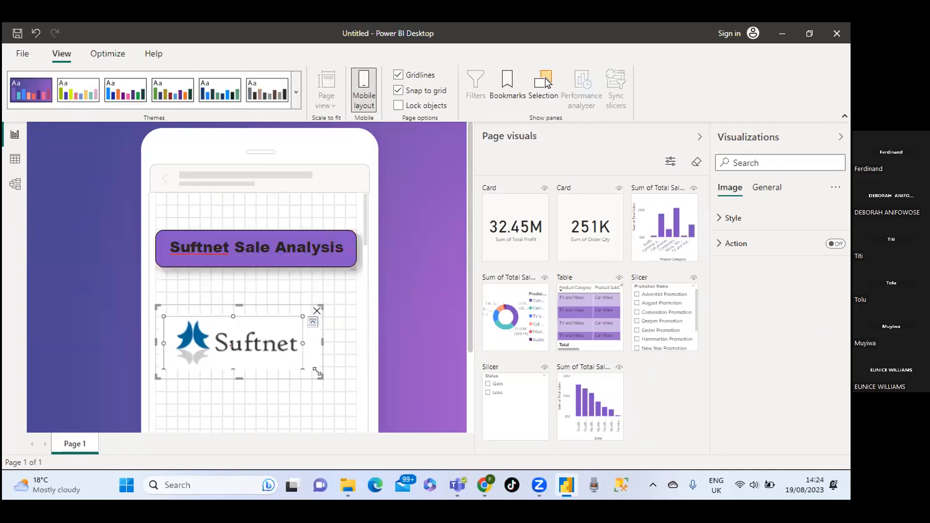
pyautogui.moveTo(320, 376); pyautogui.dragTo(359, 388)
pyautogui.moveTo(252, 388); pyautogui.dragTo(251, 354)
pyautogui.moveTo(241, 315); pyautogui.dragTo(206, 211)
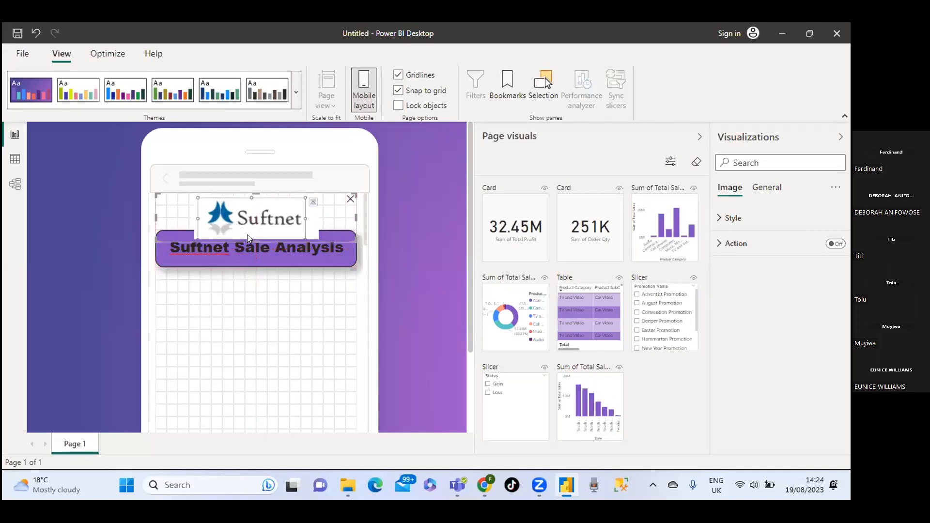
pyautogui.moveTo(251, 235); pyautogui.dragTo(208, 206)
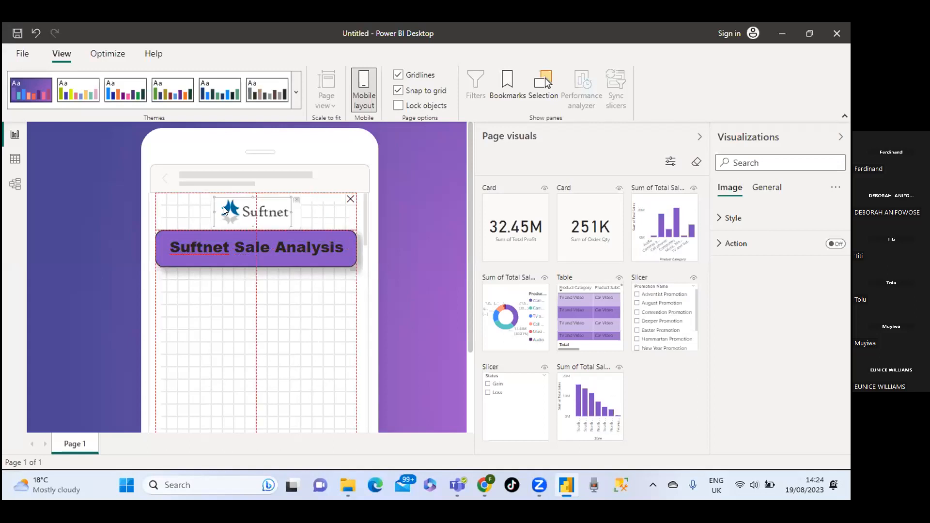
pyautogui.click(249, 336)
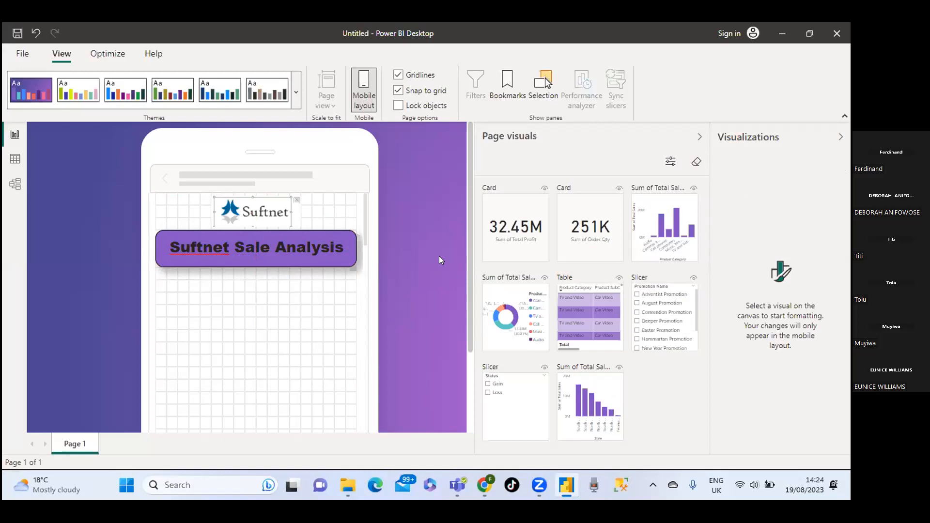
# Add the Sum of Total Profit card directly below the mobile heading and widen it to the full canvas width.
pyautogui.moveTo(526, 226); pyautogui.dragTo(381, 312)
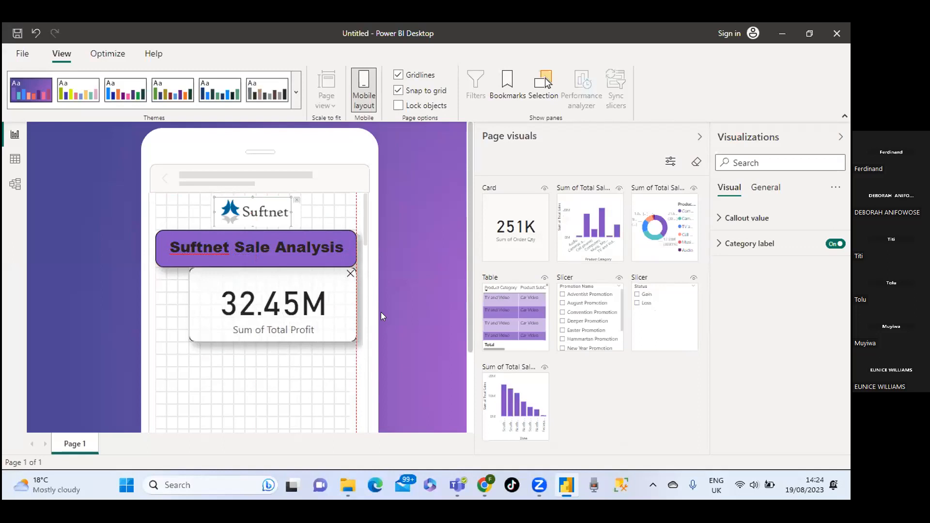
pyautogui.click(183, 306)
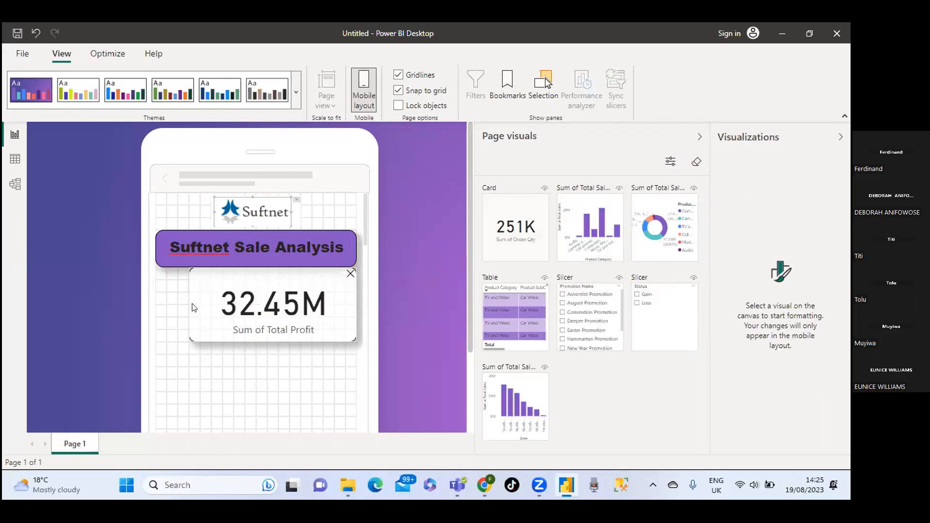
pyautogui.click(196, 308)
pyautogui.moveTo(190, 304); pyautogui.dragTo(154, 302)
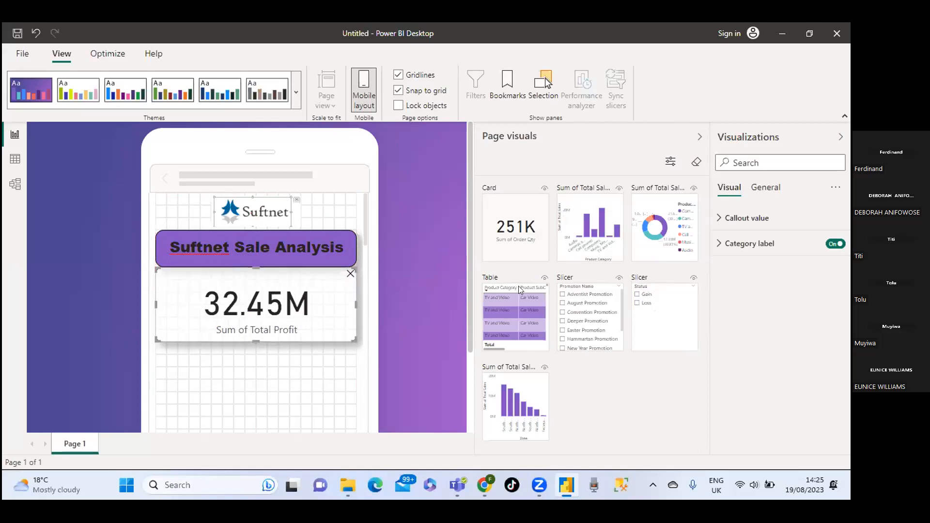
# Add the Sum of Order Qty card below the Total Profit card and stretch it across the full canvas width.
pyautogui.moveTo(502, 237); pyautogui.dragTo(359, 378)
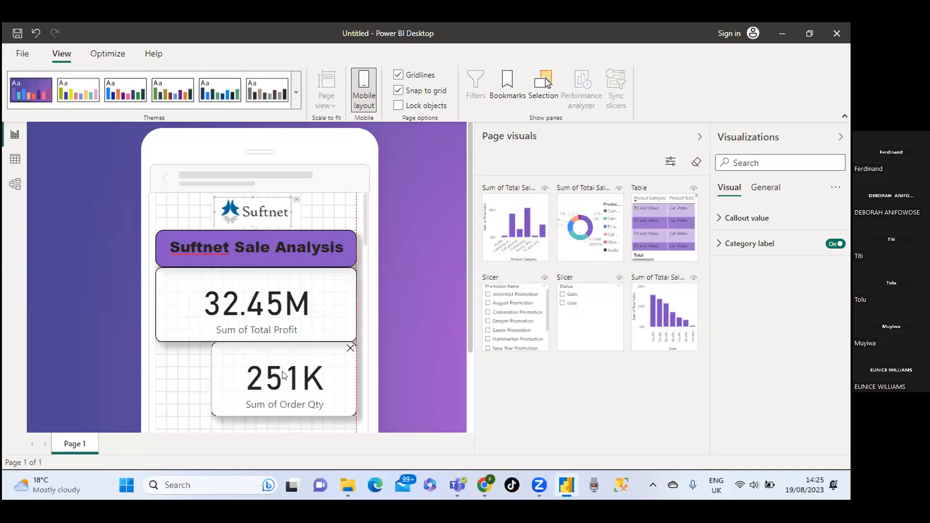
pyautogui.click(209, 380)
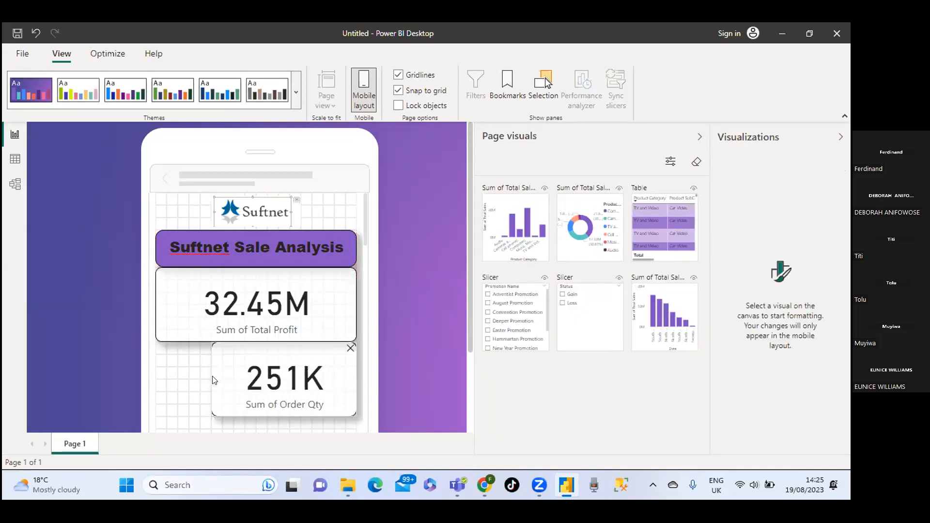
pyautogui.click(218, 381)
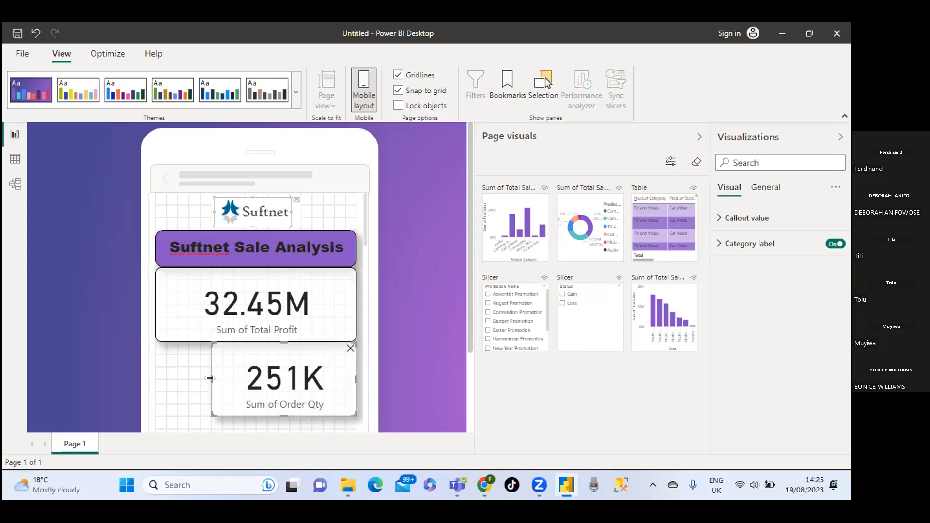
pyautogui.moveTo(208, 379); pyautogui.dragTo(152, 380)
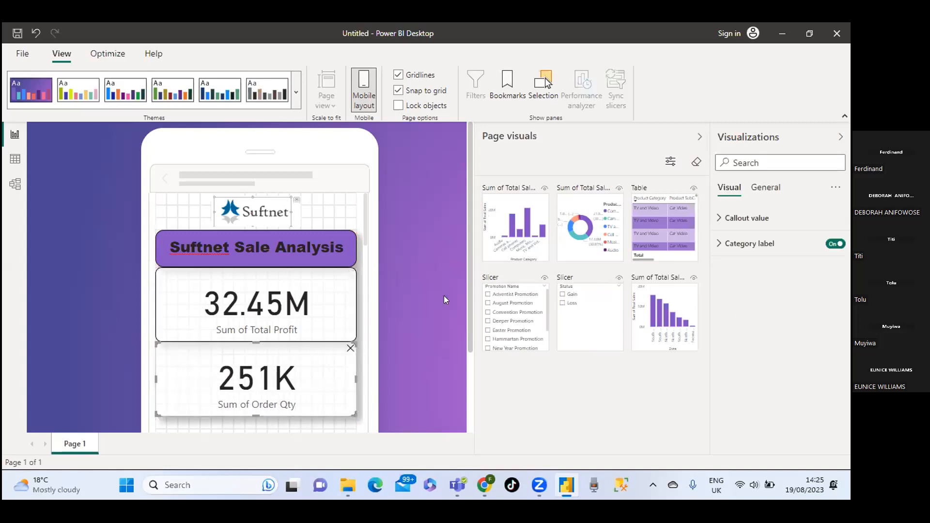
# Place the Sum of Total Sales by Product Category column chart below the Order Qty card and extend it to full width.
pyautogui.scroll(-2, 445, 296)
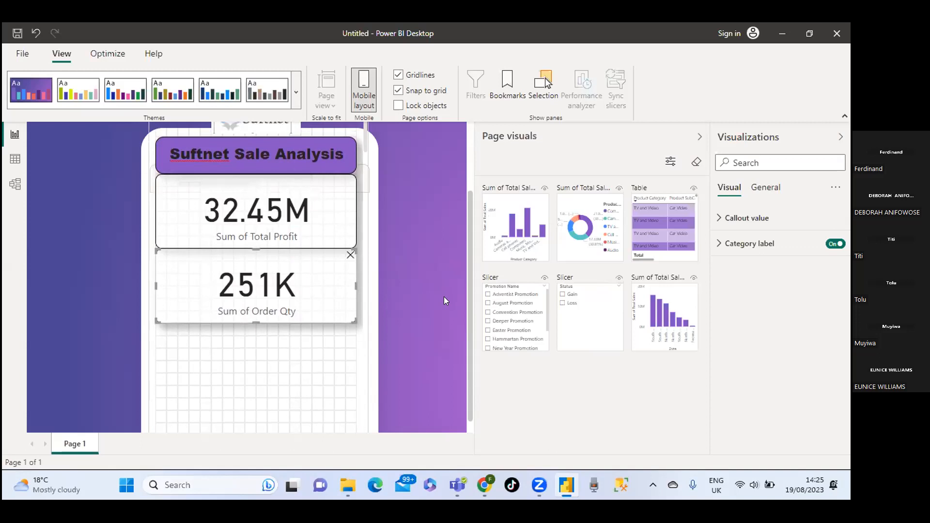
pyautogui.moveTo(524, 213); pyautogui.dragTo(364, 385)
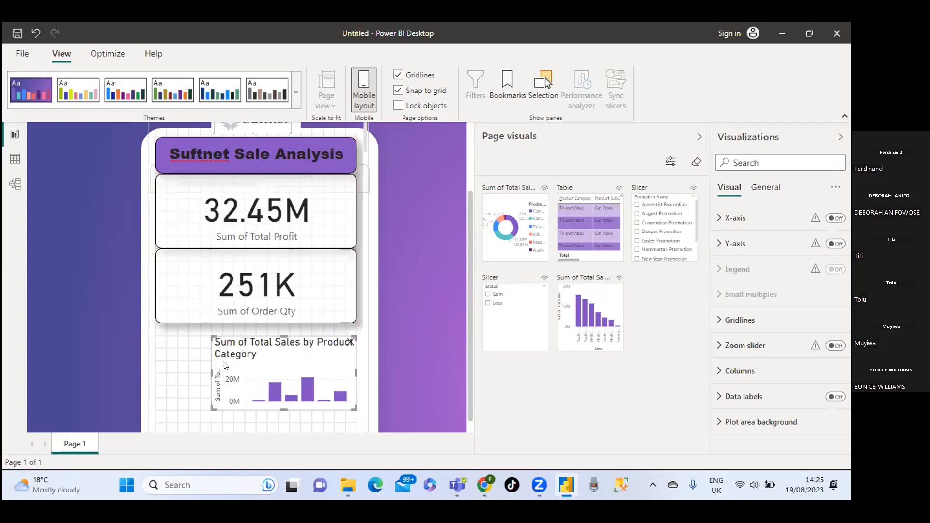
pyautogui.moveTo(209, 376); pyautogui.dragTo(128, 355)
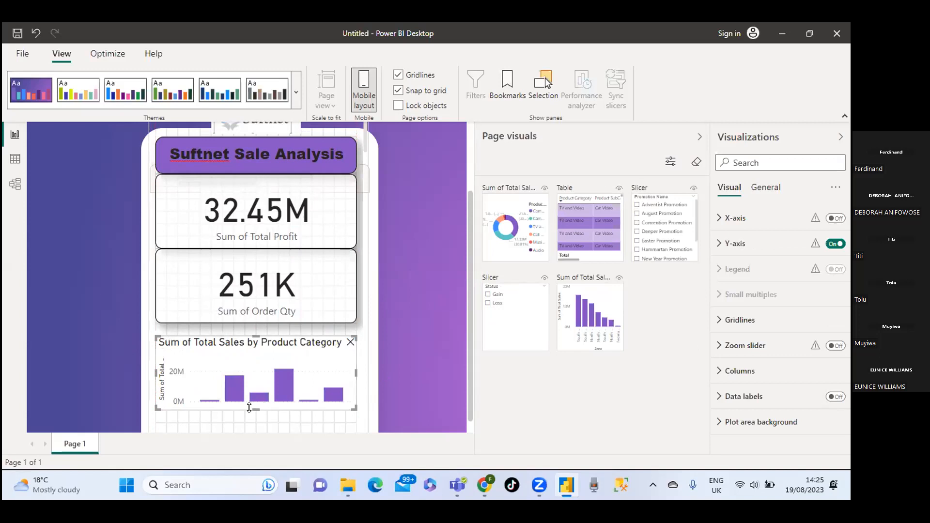
pyautogui.scroll(-1, 256, 413)
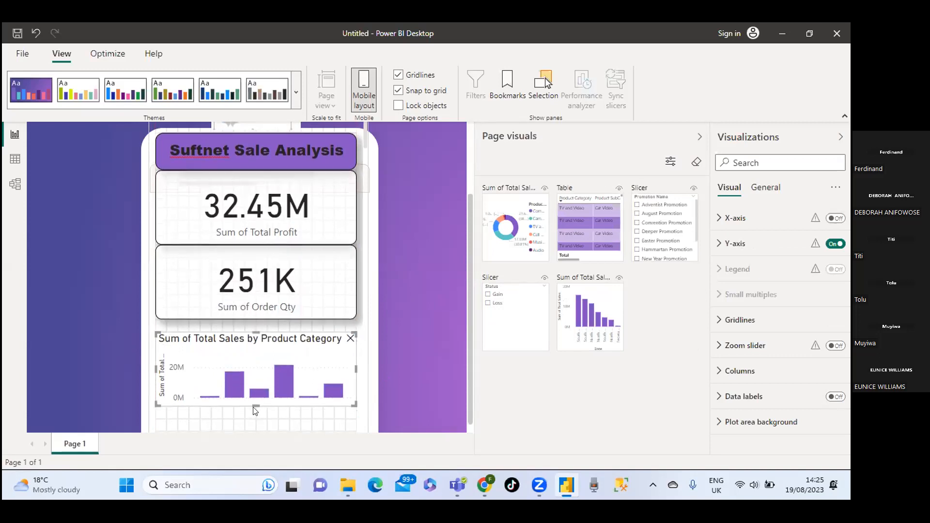
pyautogui.scroll(-3, 361, 283)
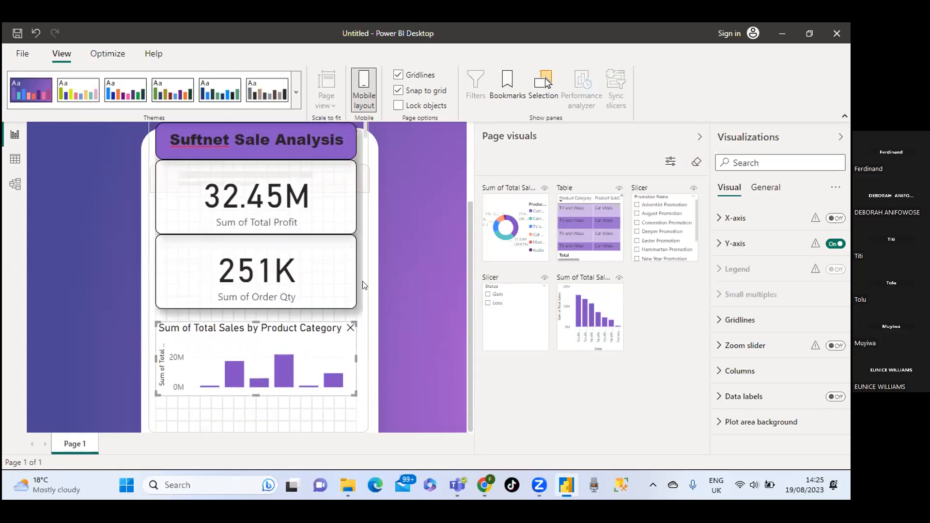
# Place the Sum of Total Sales by Product Category donut chart below the column chart, stretch it to full width and make it taller.
pyautogui.moveTo(510, 211); pyautogui.dragTo(265, 310)
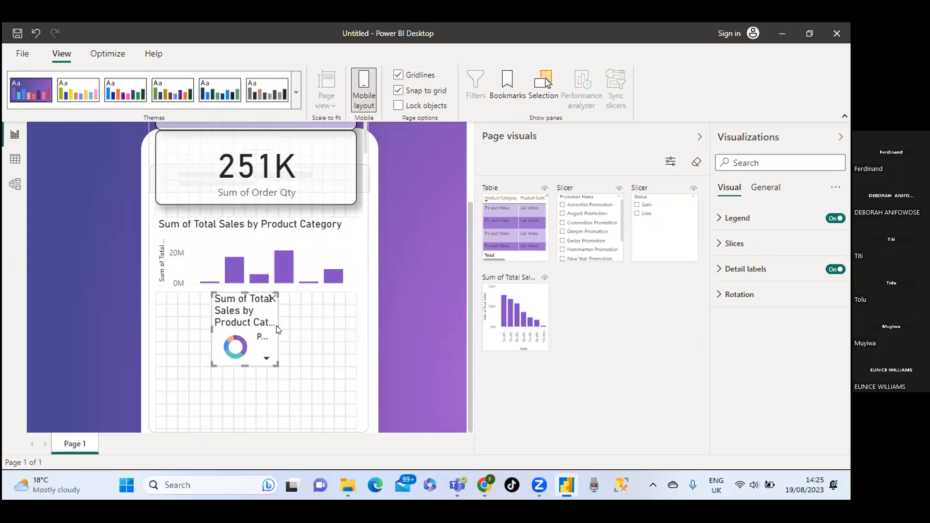
pyautogui.moveTo(275, 325); pyautogui.dragTo(355, 325)
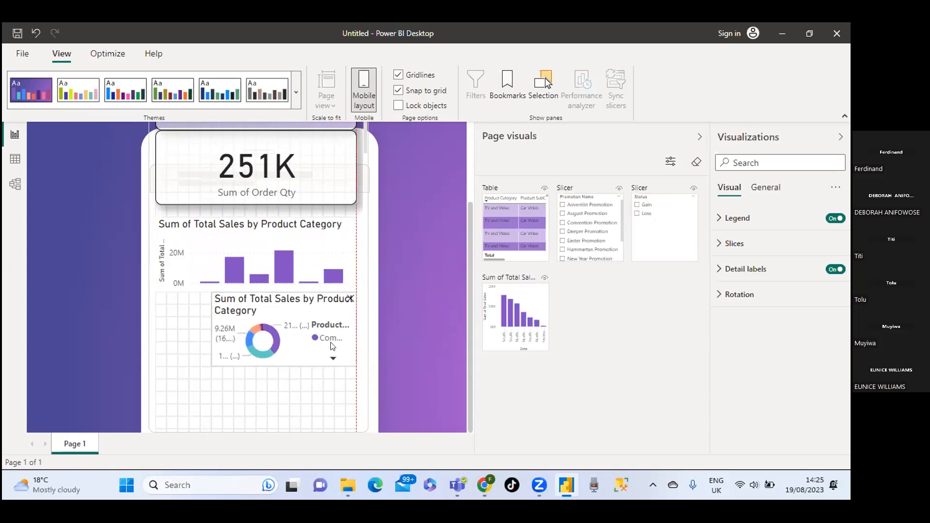
pyautogui.moveTo(208, 325); pyautogui.dragTo(156, 324)
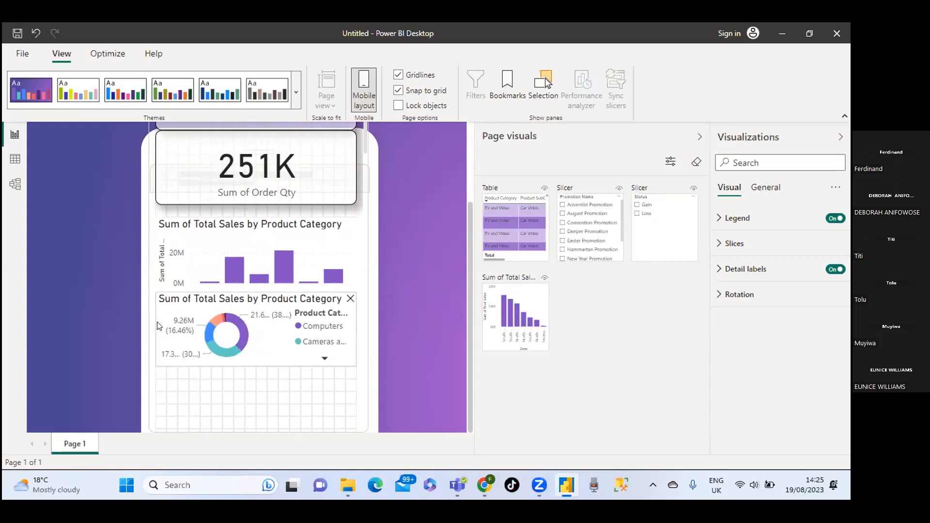
pyautogui.moveTo(255, 362); pyautogui.dragTo(255, 390)
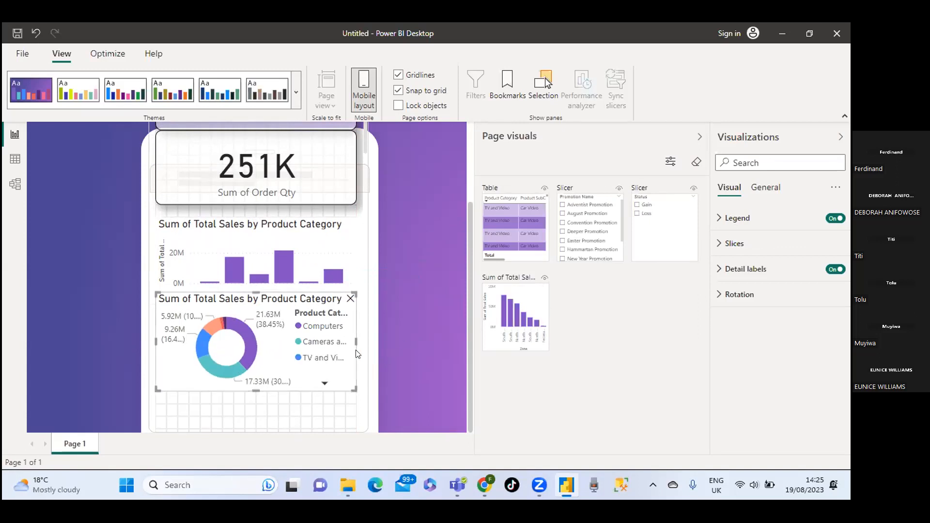
# Add the product table directly below the donut chart in the mobile layout and enlarge it to the full canvas width.
pyautogui.click(321, 417)
pyautogui.scroll(-3, 351, 257)
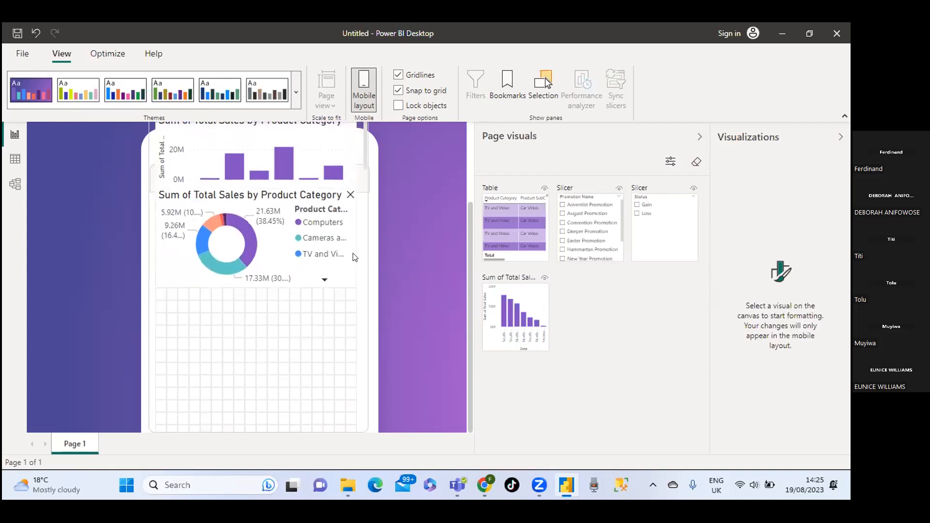
pyautogui.moveTo(515, 225); pyautogui.dragTo(241, 264)
pyautogui.moveTo(277, 312); pyautogui.dragTo(364, 387)
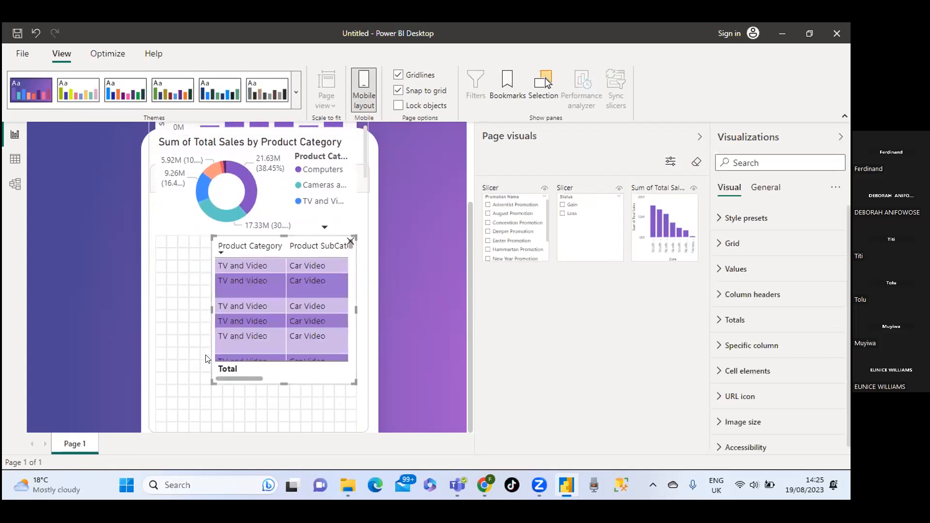
pyautogui.moveTo(209, 307); pyautogui.dragTo(142, 307)
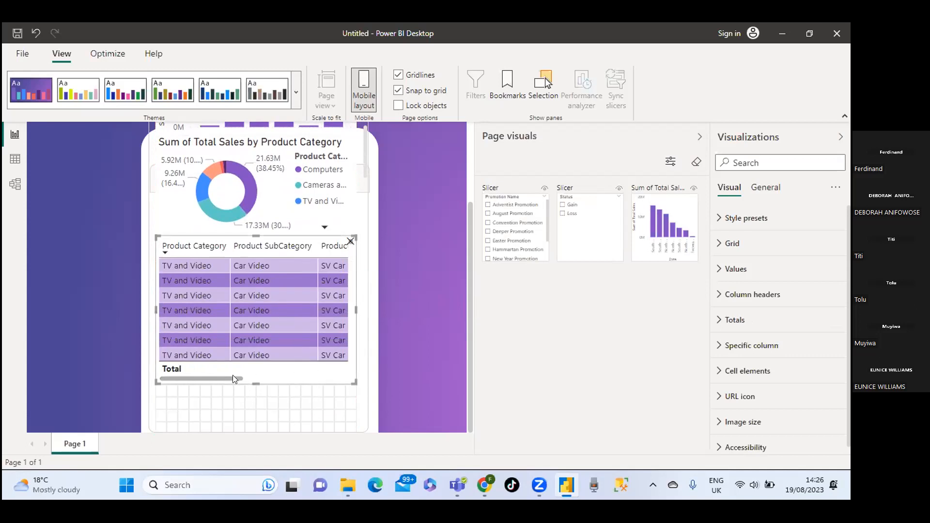
# Increase the mobile table's height so it begins right under the donut chart and extends further down to show more rows.
pyautogui.moveTo(232, 375); pyautogui.dragTo(255, 386)
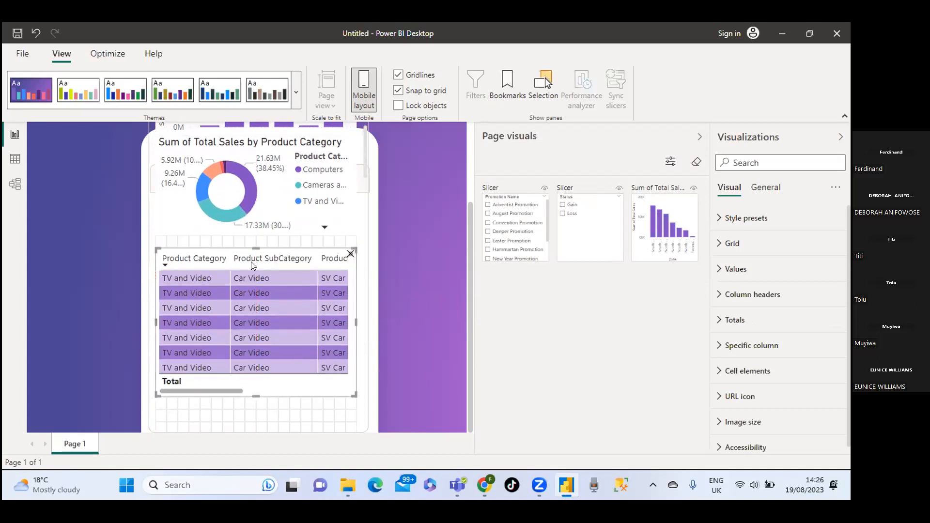
pyautogui.moveTo(255, 238); pyautogui.dragTo(254, 226)
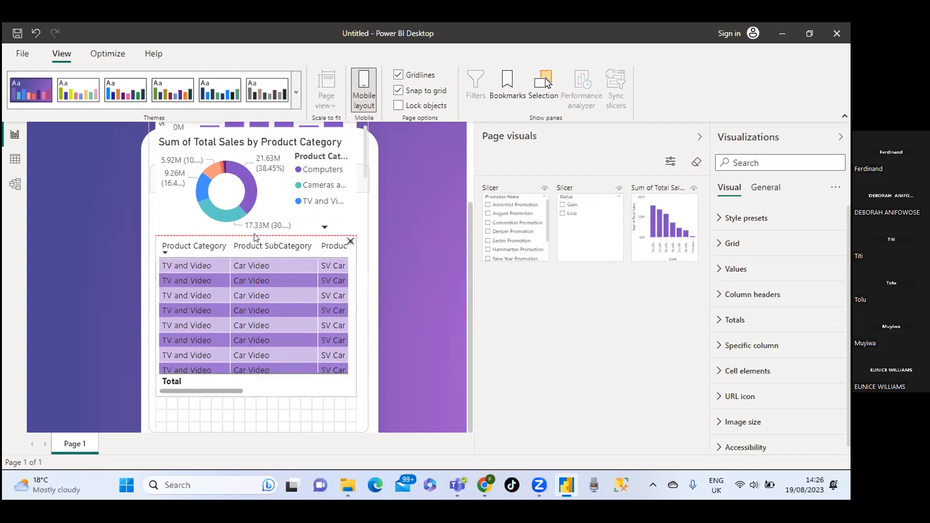
pyautogui.moveTo(235, 391)
pyautogui.mouseDown()
pyautogui.moveTo(263, 390)
pyautogui.moveTo(245, 388)
pyautogui.mouseUp()
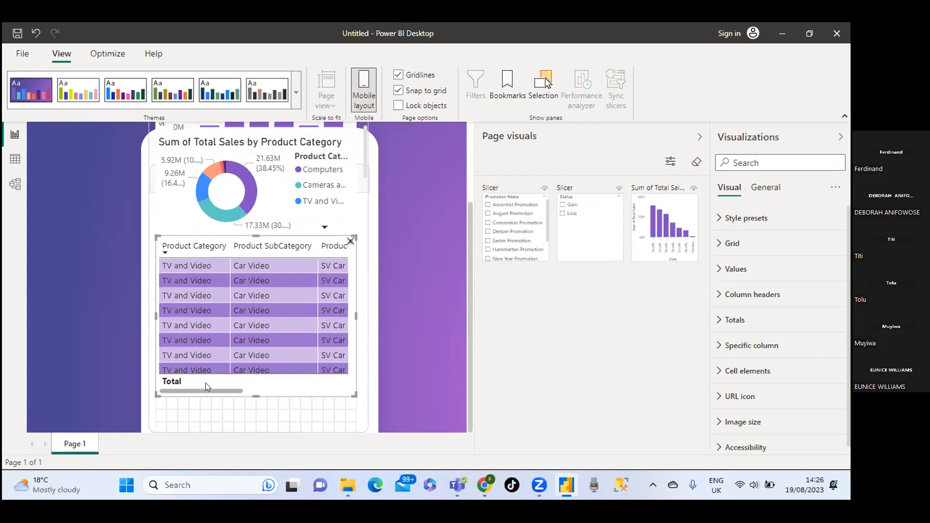
pyautogui.moveTo(254, 393); pyautogui.dragTo(247, 421)
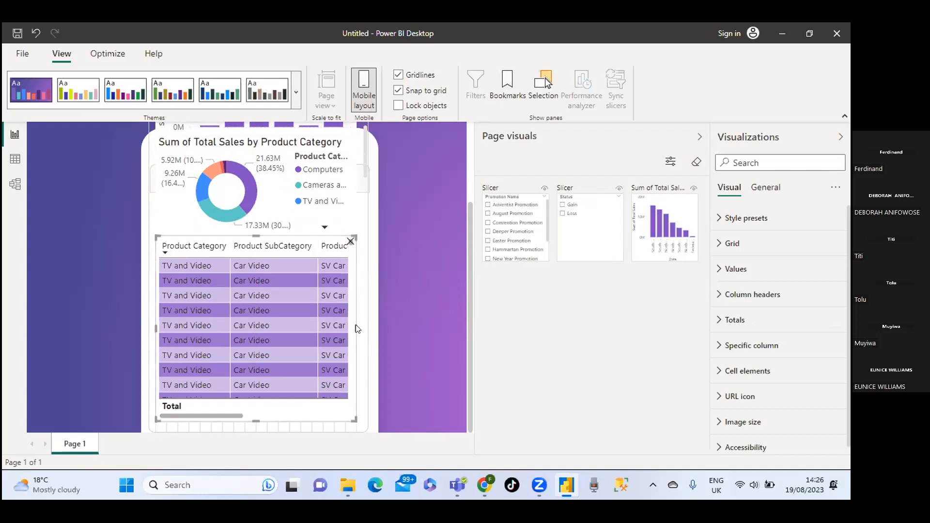
pyautogui.moveTo(352, 325); pyautogui.dragTo(366, 335)
pyautogui.moveTo(423, 298); pyautogui.dragTo(431, 292)
# Place the Sum of Total Sales by Zone column chart below the table and enlarge it to the full canvas width.
pyautogui.scroll(-4, 311, 211)
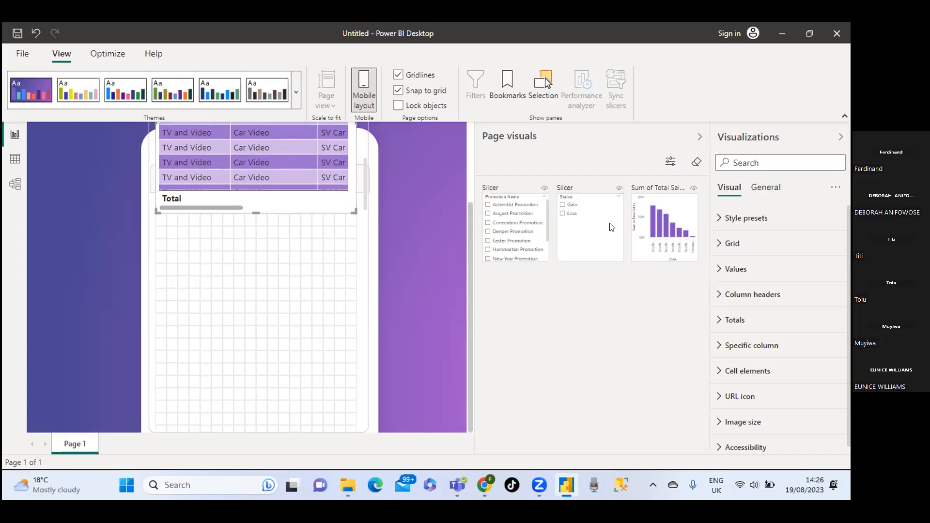
pyautogui.moveTo(672, 218); pyautogui.dragTo(218, 252)
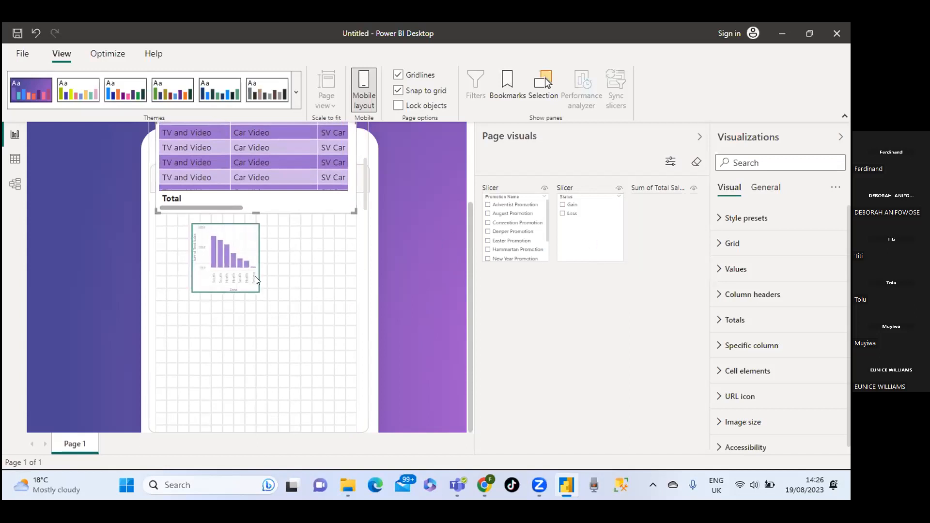
pyautogui.moveTo(254, 289); pyautogui.dragTo(356, 424)
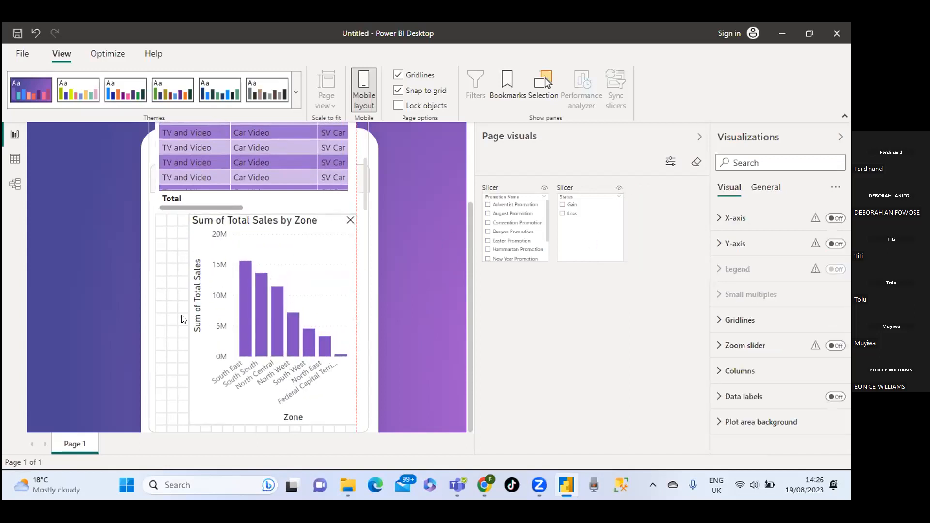
pyautogui.moveTo(187, 315); pyautogui.dragTo(155, 317)
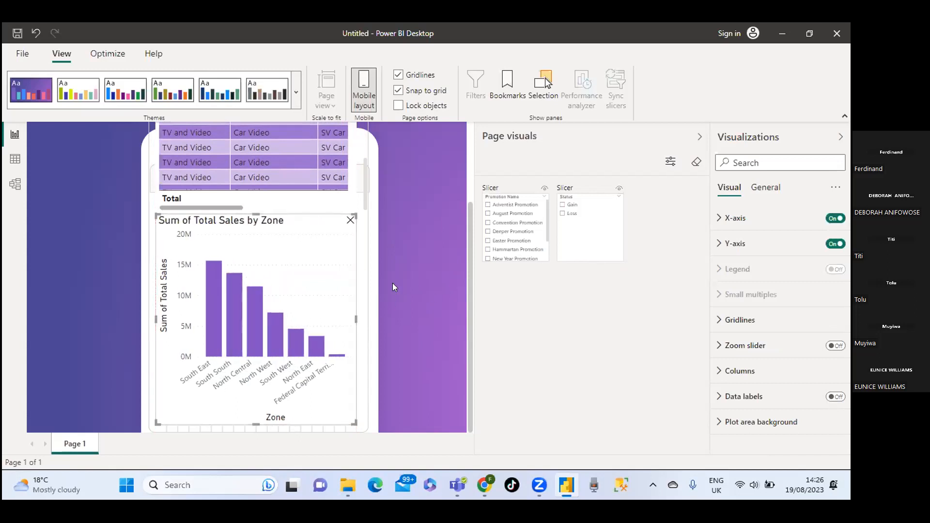
# Add the Promotion Name slicer below the Zone chart and enlarge it to the full canvas width.
pyautogui.scroll(-3, 357, 279)
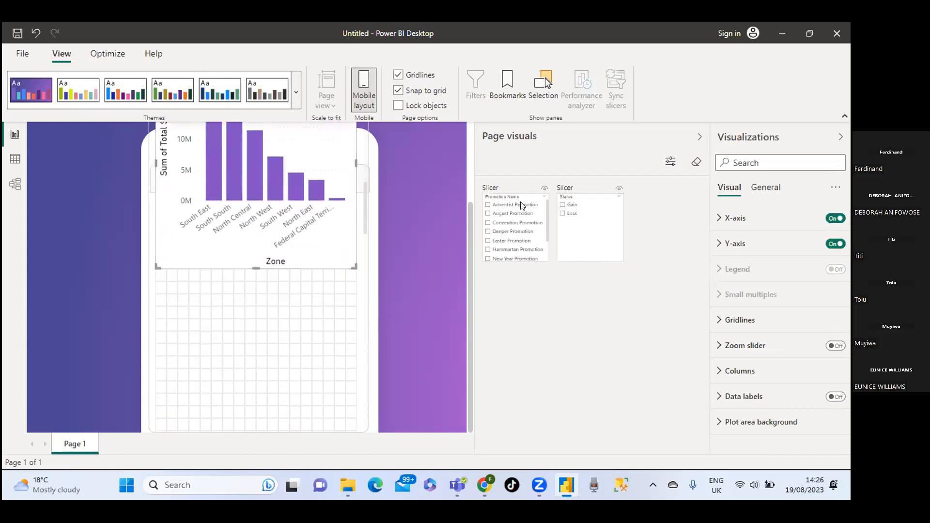
pyautogui.moveTo(548, 245); pyautogui.dragTo(370, 400)
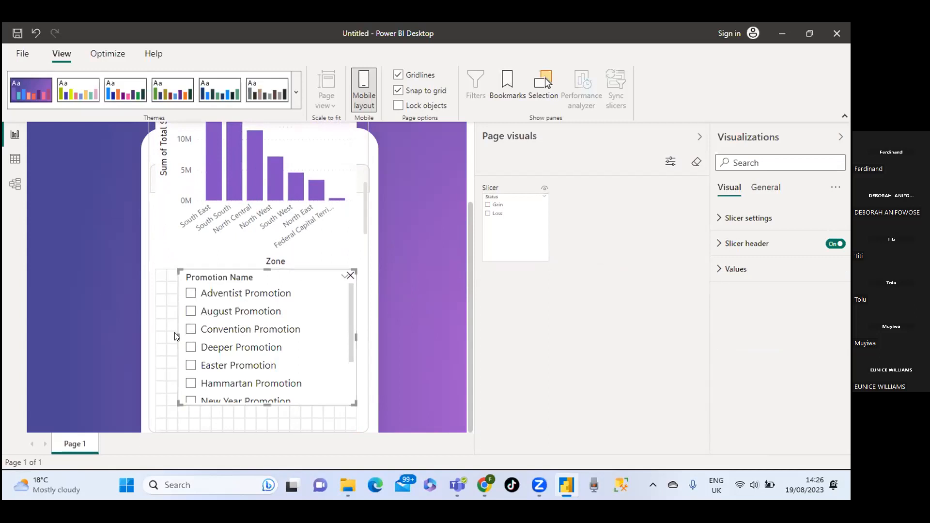
pyautogui.moveTo(176, 334); pyautogui.dragTo(155, 334)
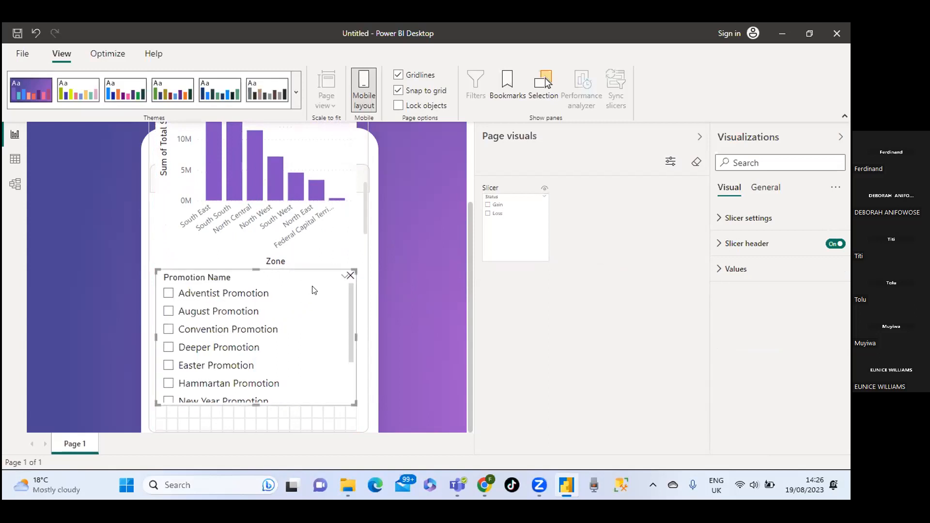
# Add the Status slicer below the Promotion Name slicer, widen it to the full canvas and extend its upper edge to close the gap.
pyautogui.scroll(-4, 325, 286)
pyautogui.moveTo(513, 228); pyautogui.dragTo(229, 240)
pyautogui.moveTo(266, 284); pyautogui.dragTo(357, 347)
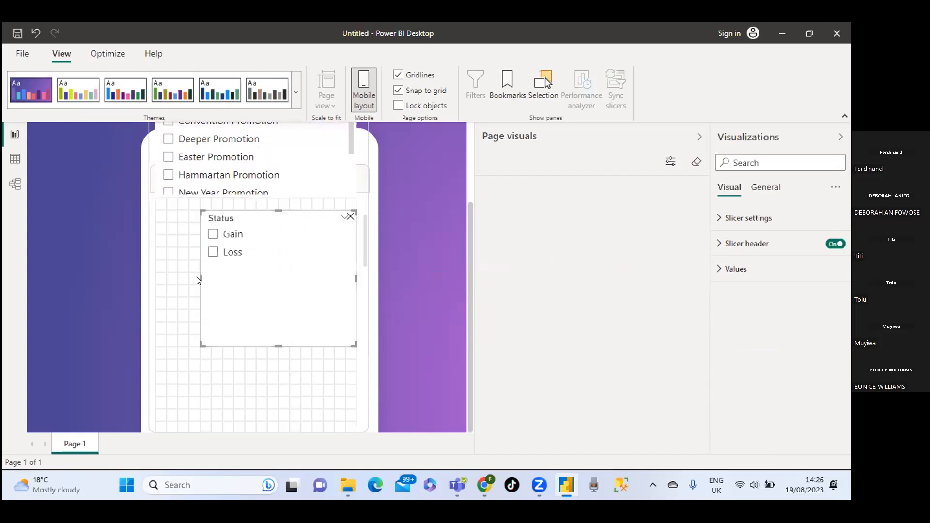
pyautogui.moveTo(195, 276); pyautogui.dragTo(156, 262)
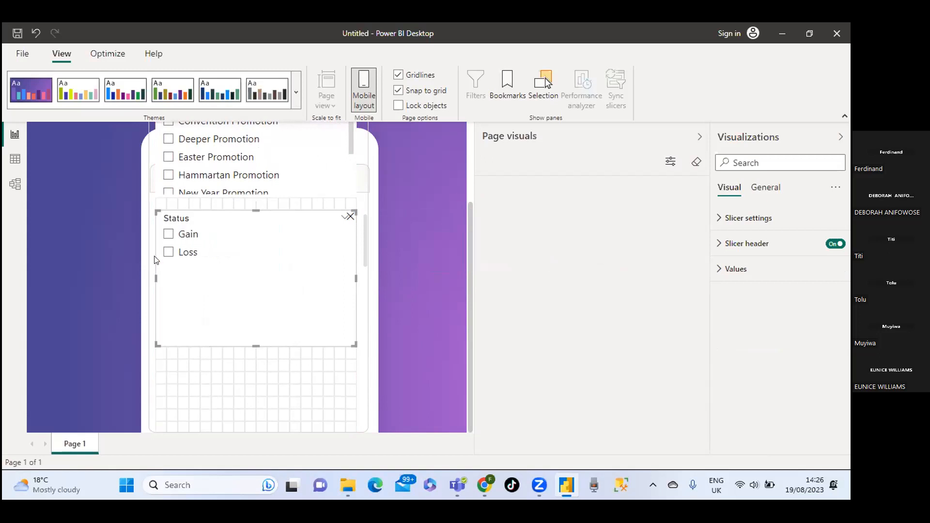
pyautogui.moveTo(257, 207); pyautogui.dragTo(257, 199)
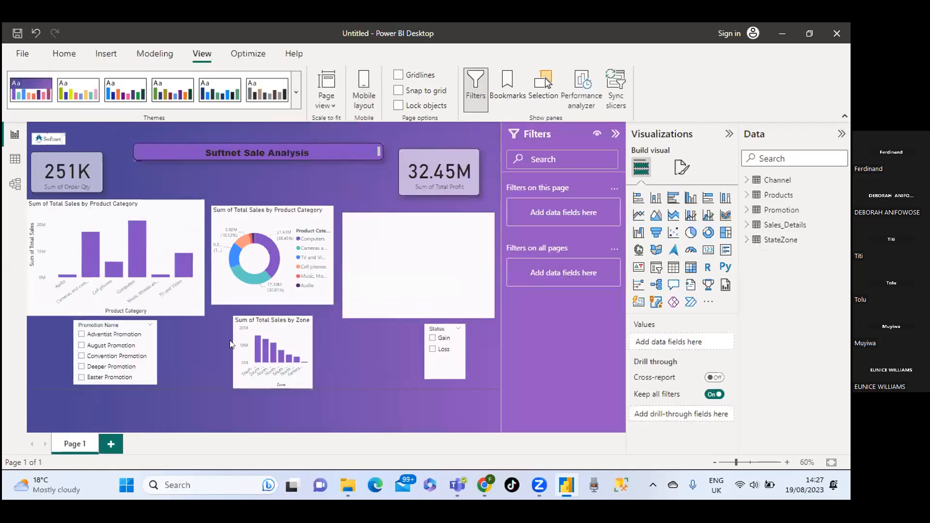
# Open the Product Category donut chart in focus mode and examine its visual formatting options, including the legend settings.
pyautogui.click(266, 227)
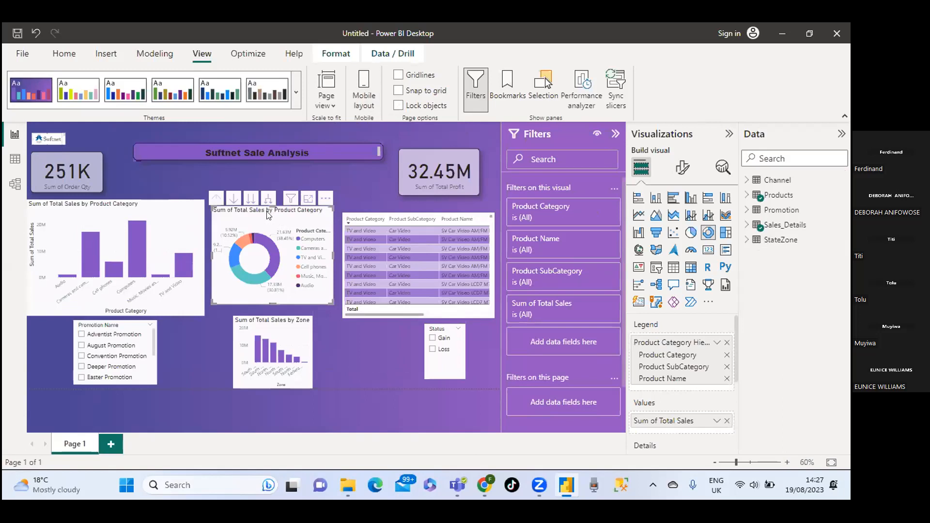
pyautogui.click(309, 200)
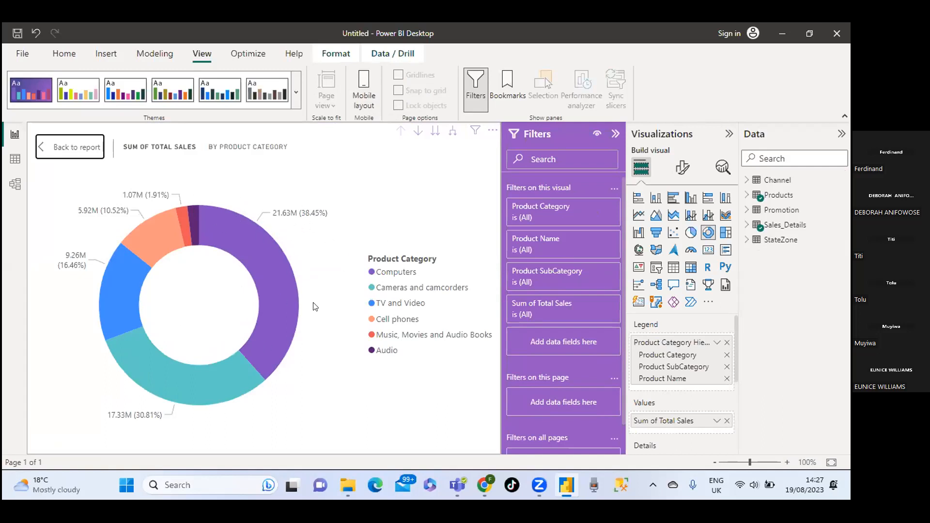
pyautogui.click(685, 170)
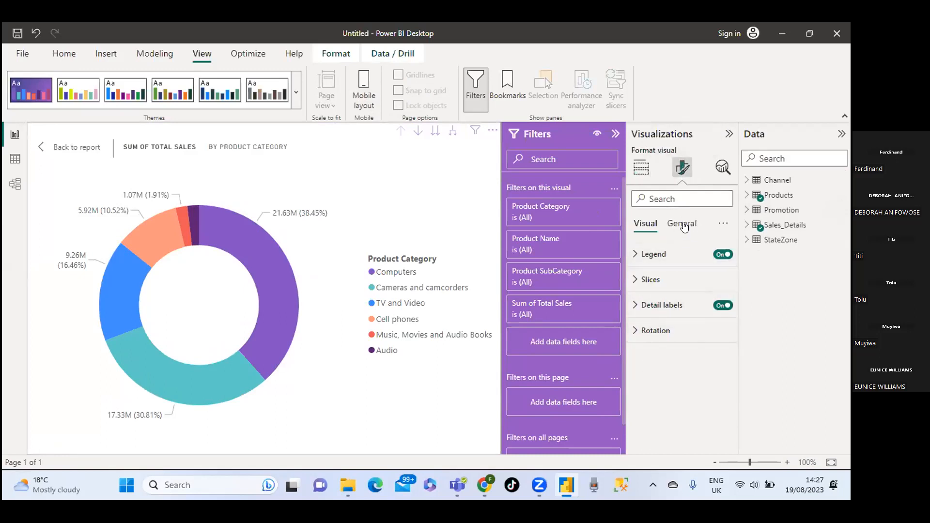
pyautogui.click(684, 224)
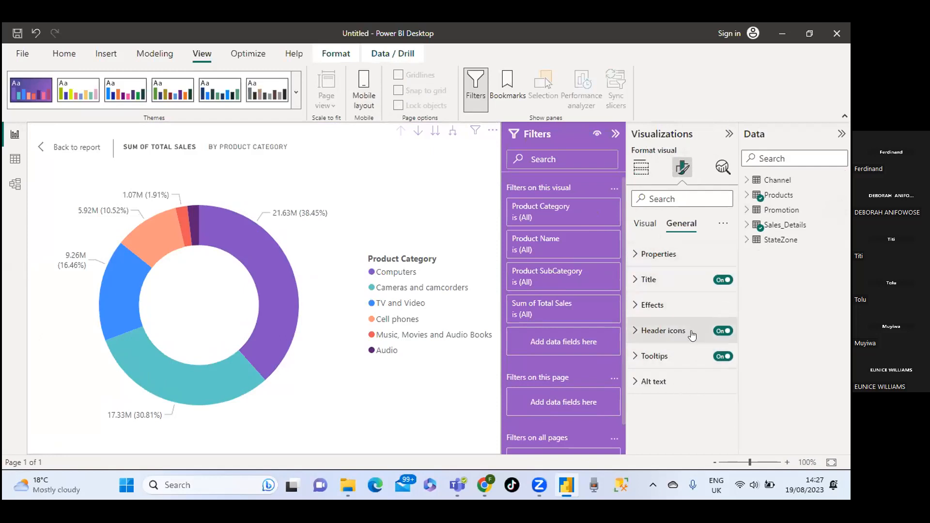
pyautogui.click(646, 225)
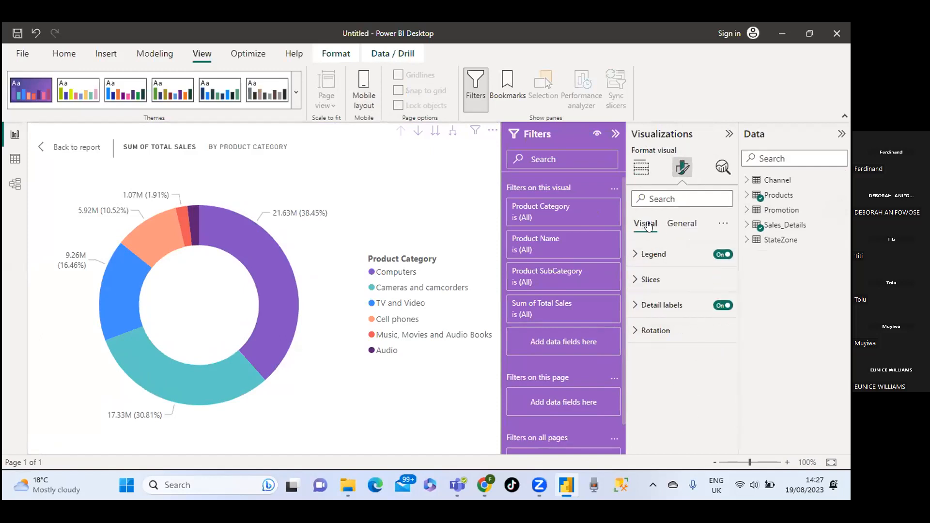
pyautogui.click(634, 257)
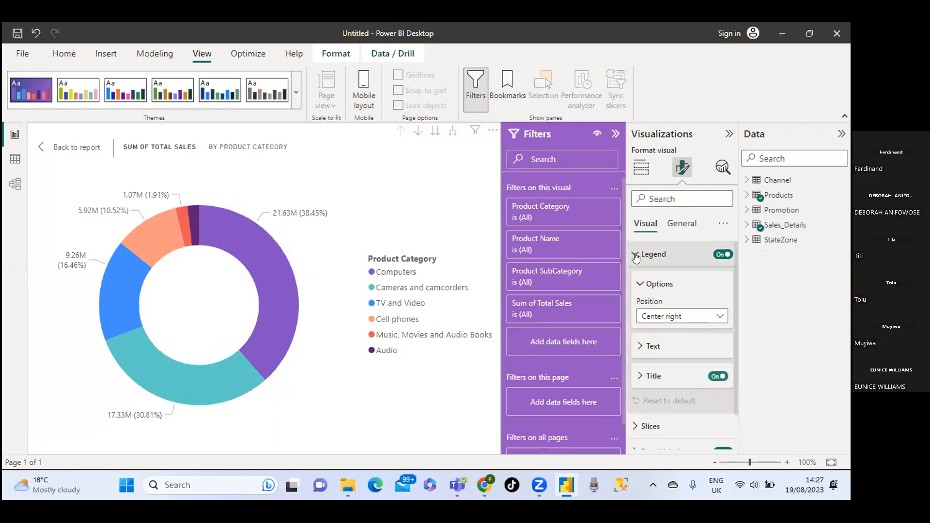
pyautogui.scroll(-1, 733, 328)
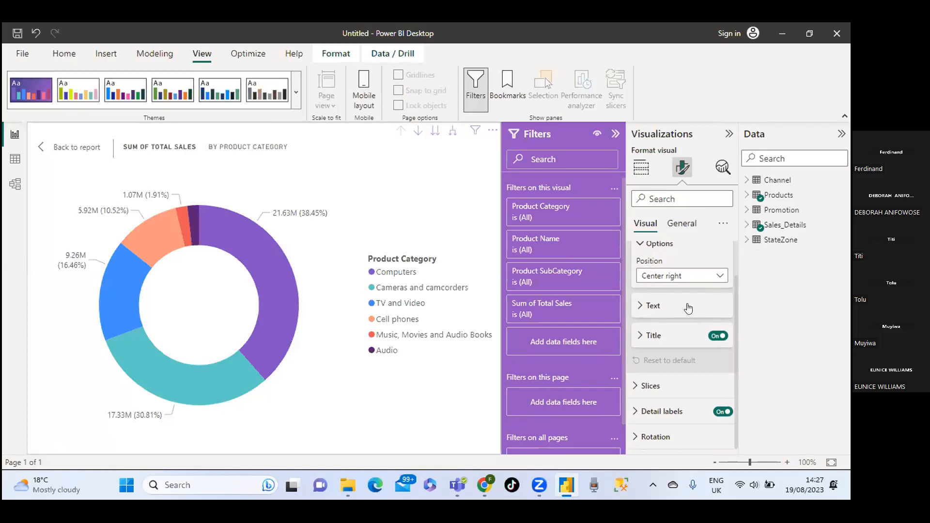
# Examine the donut chart's general formatting options, covering the background effects, size and advanced properties.
pyautogui.click(685, 223)
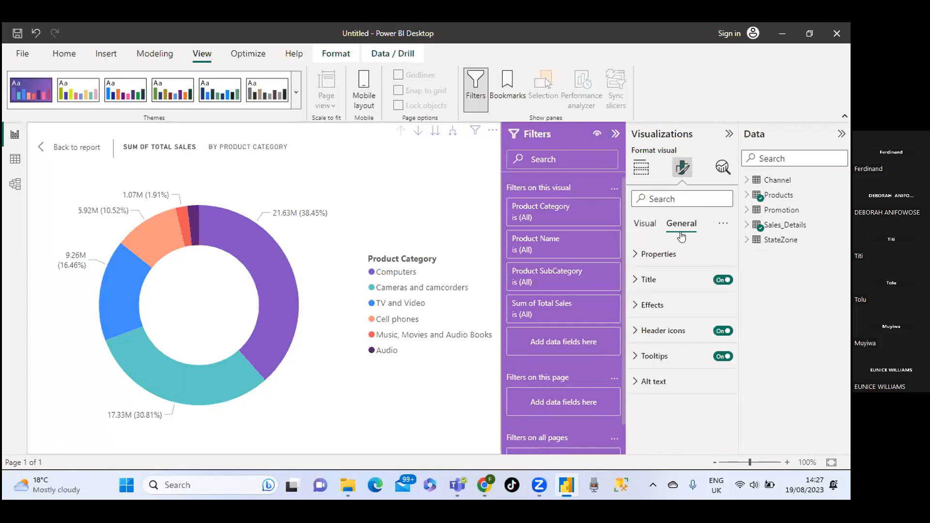
pyautogui.click(637, 308)
pyautogui.scroll(-2, 702, 317)
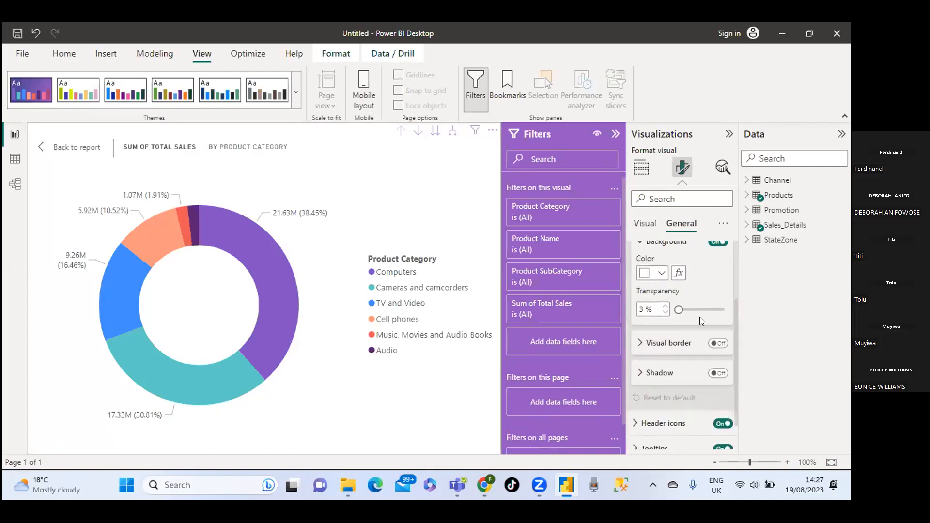
pyautogui.scroll(-1, 700, 320)
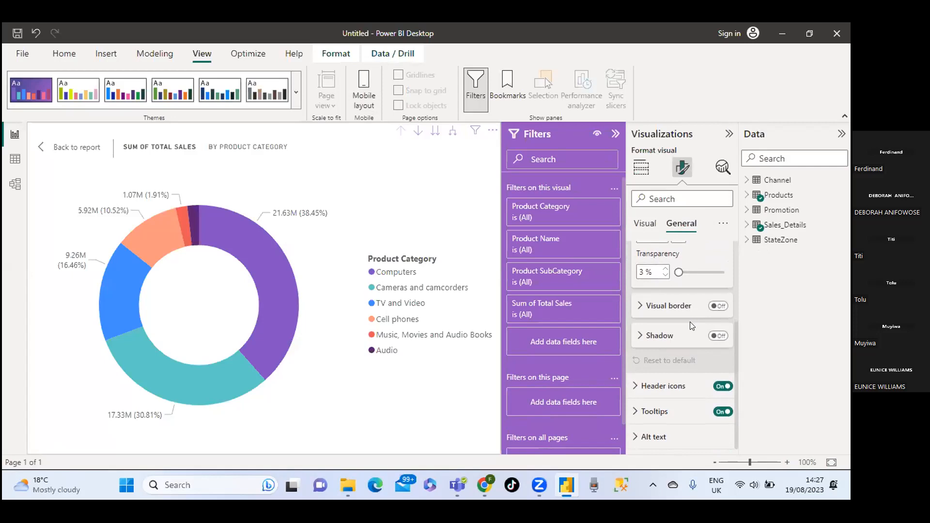
pyautogui.scroll(4, 691, 321)
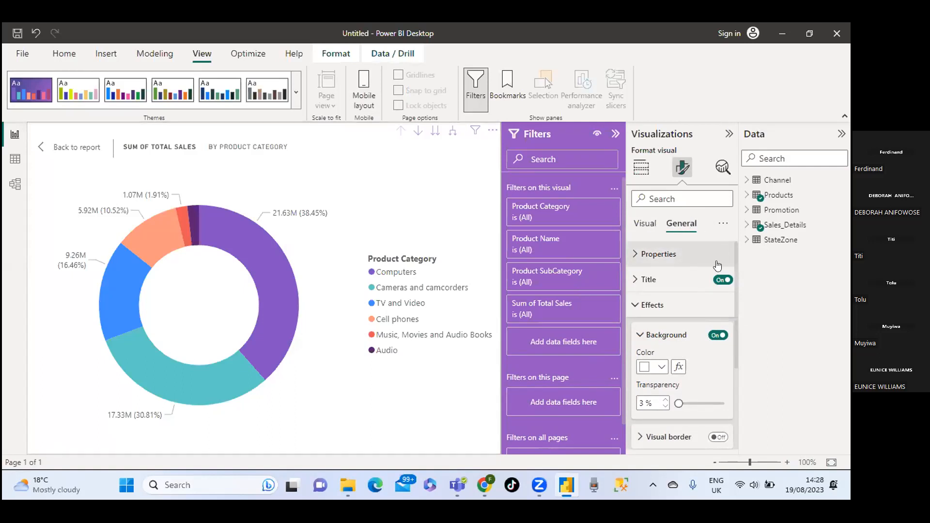
pyautogui.click(635, 257)
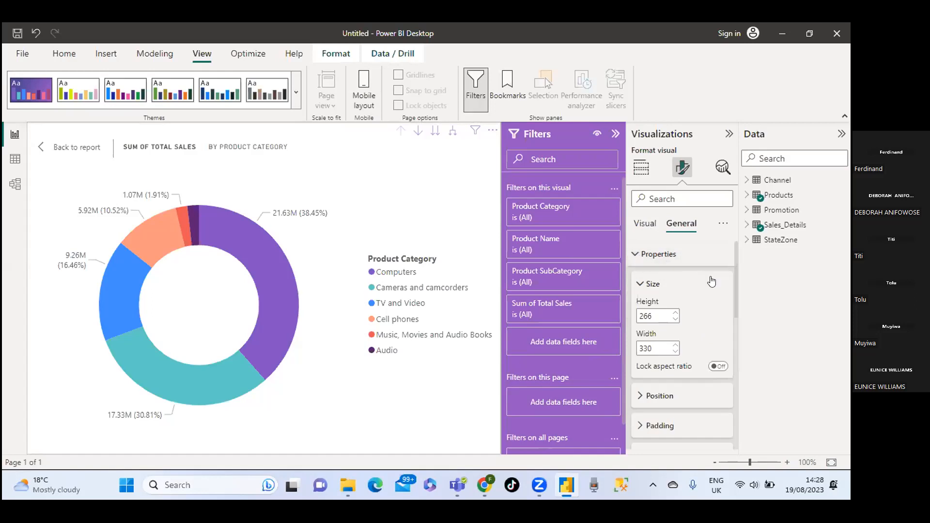
pyautogui.scroll(-2, 709, 286)
pyautogui.scroll(-3, 709, 286)
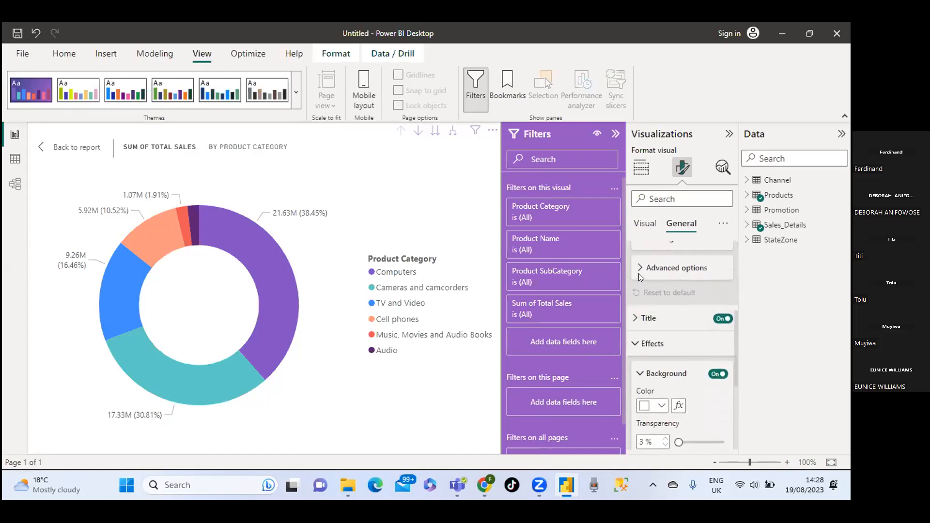
pyautogui.click(639, 269)
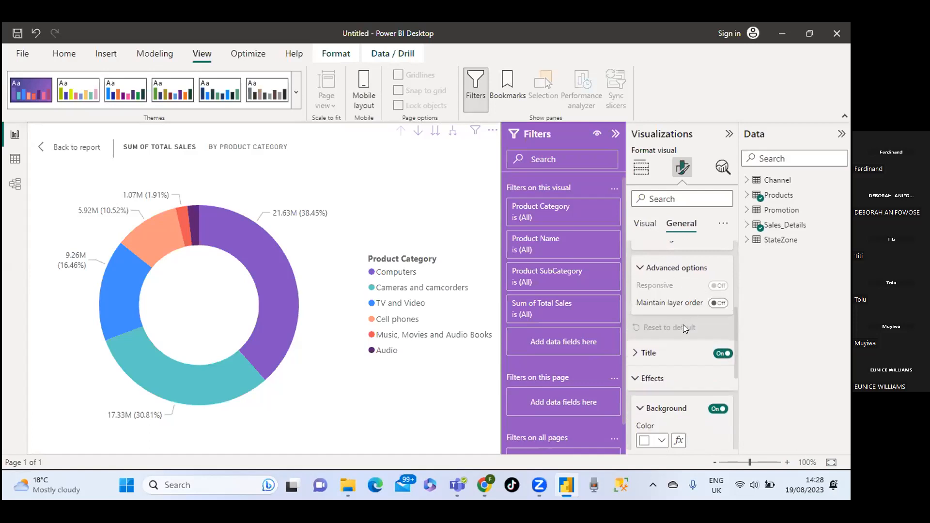
pyautogui.scroll(-2, 684, 325)
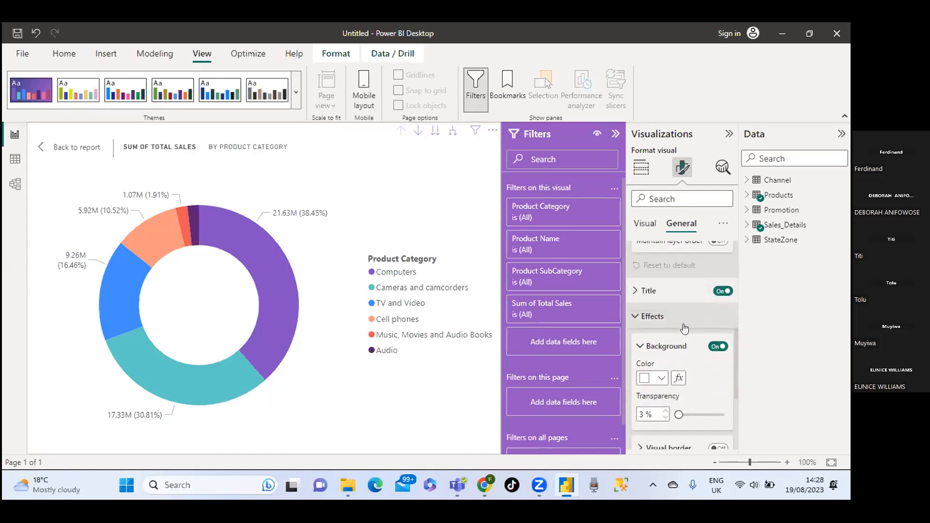
pyautogui.scroll(-4, 684, 329)
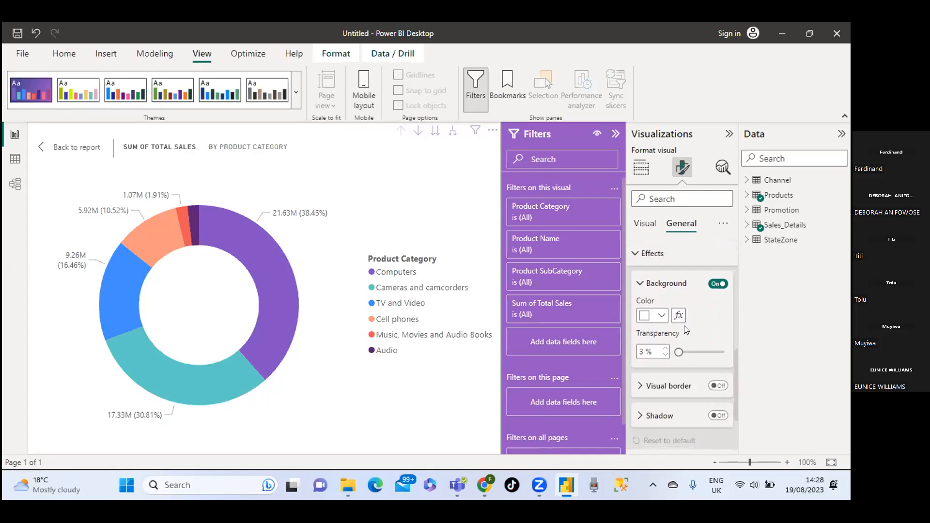
pyautogui.scroll(5, 685, 331)
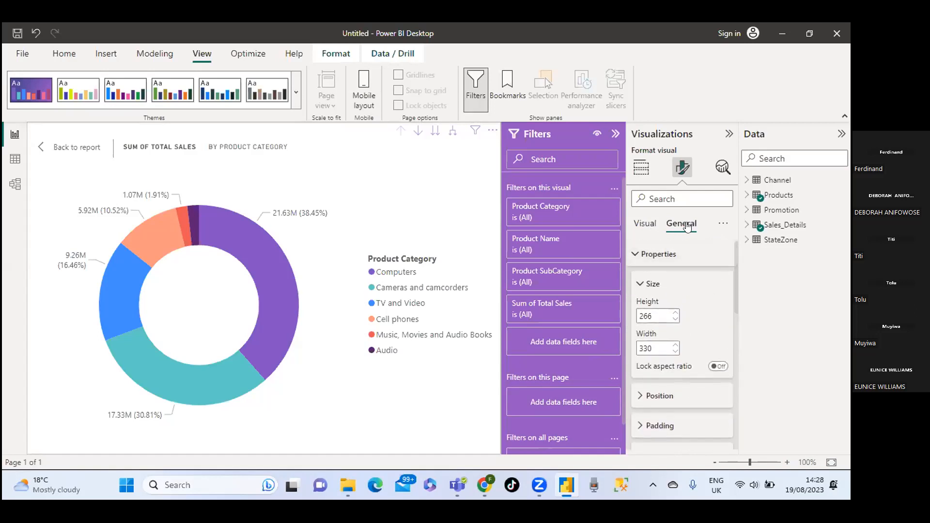
# Compare the chart's visual and general options, collapse the effects settings and examine the title's text, heading, font and alignment options.
pyautogui.click(645, 224)
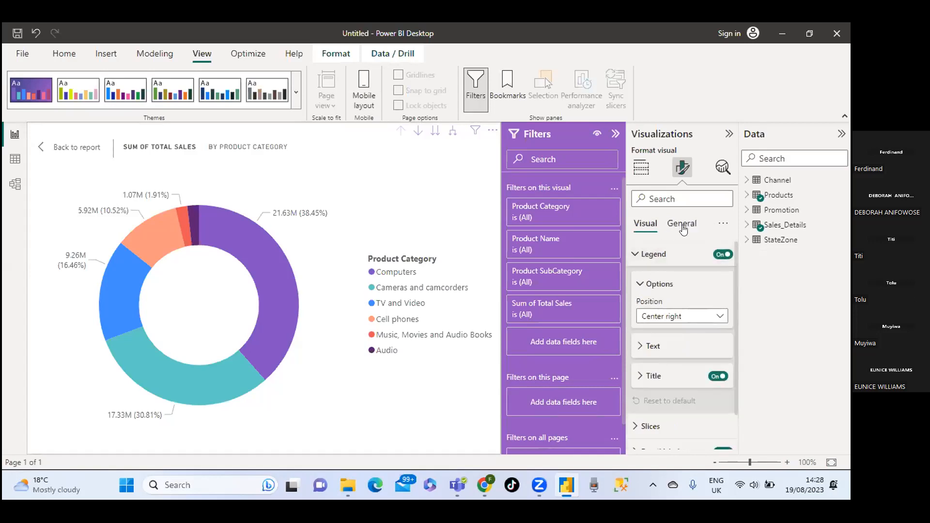
pyautogui.click(684, 227)
pyautogui.scroll(-1, 691, 288)
pyautogui.scroll(-6, 691, 284)
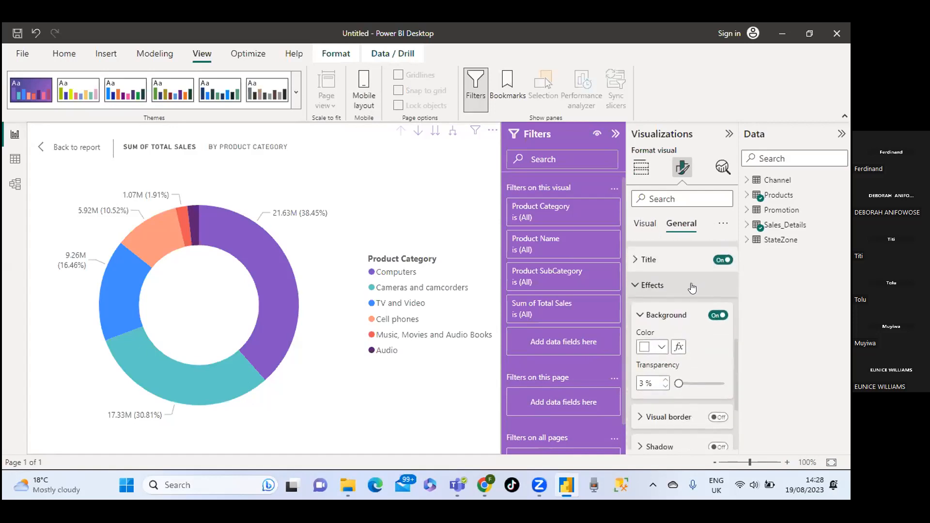
pyautogui.scroll(-3, 692, 288)
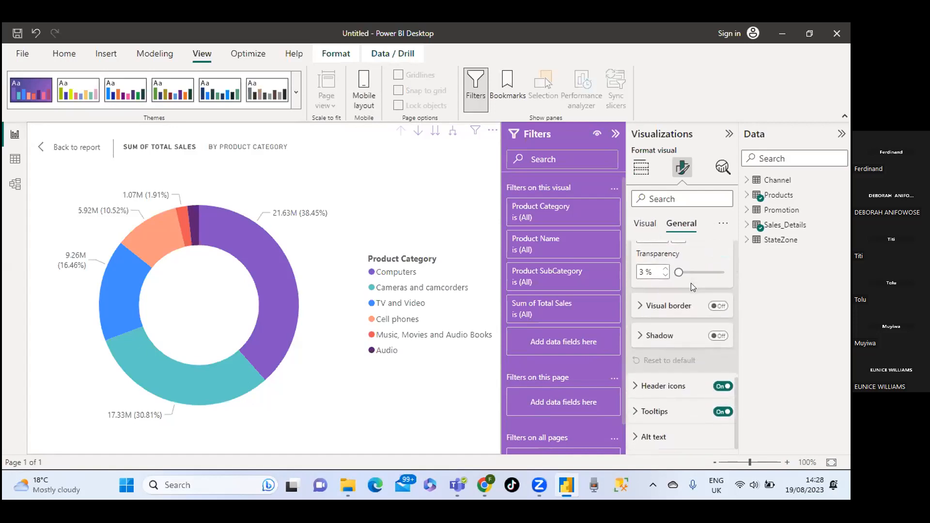
pyautogui.scroll(3, 693, 287)
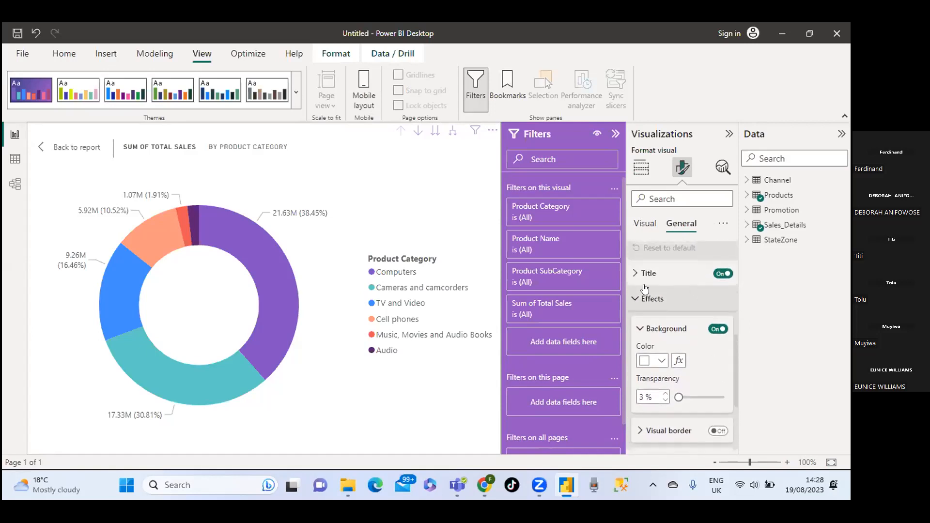
pyautogui.click(637, 299)
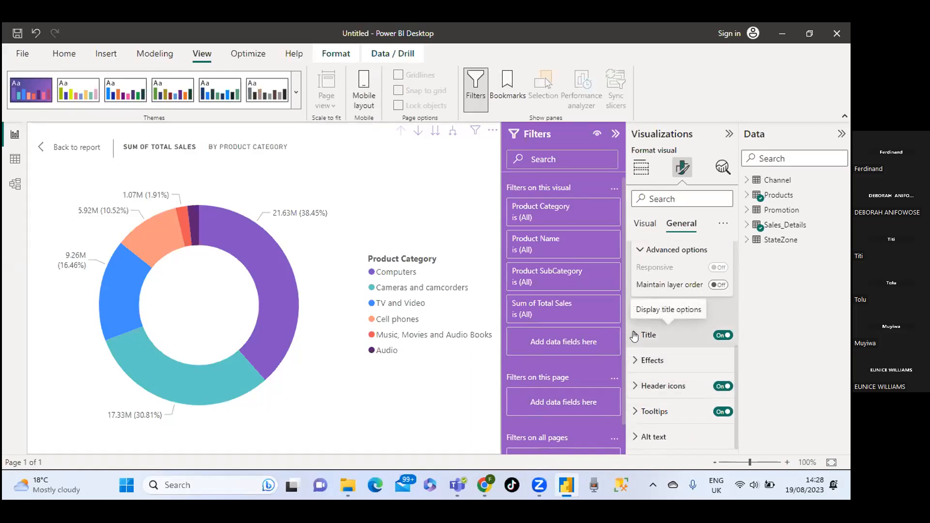
pyautogui.click(662, 341)
pyautogui.scroll(-3, 675, 347)
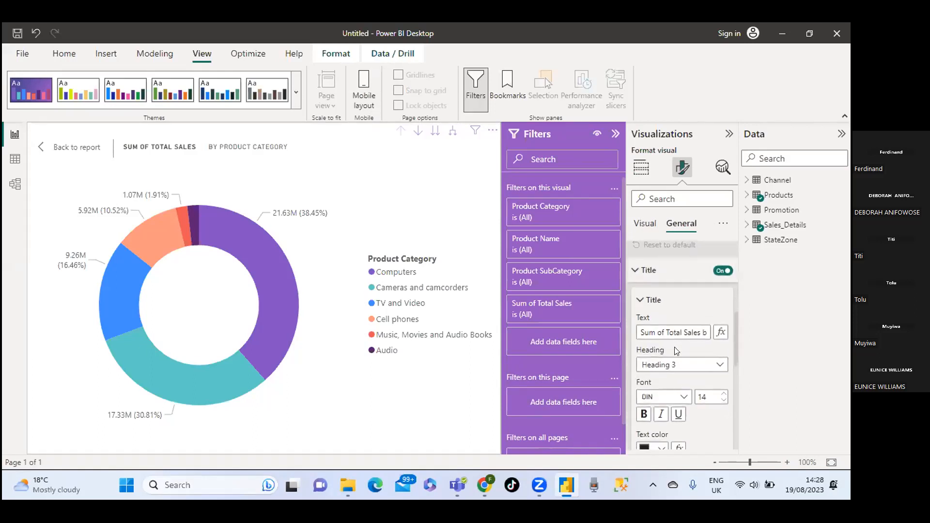
pyautogui.scroll(-2, 677, 352)
pyautogui.scroll(-2, 694, 355)
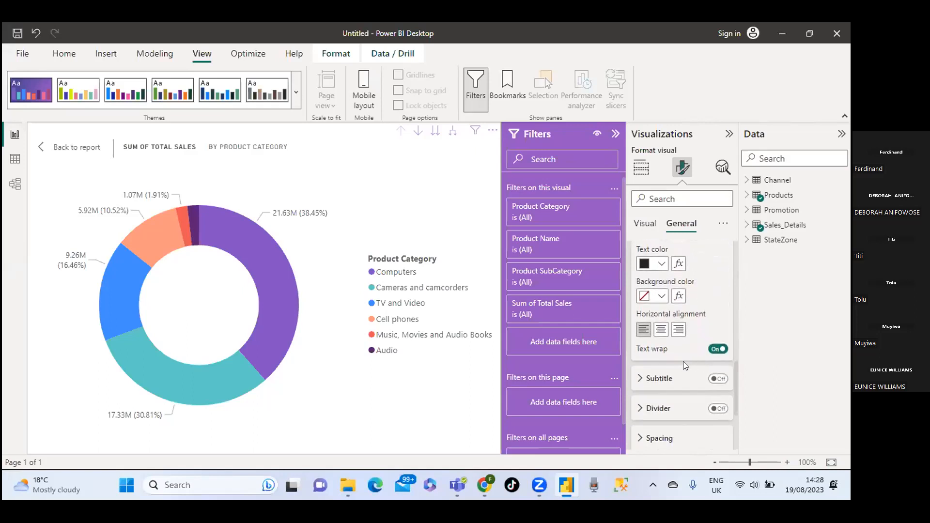
pyautogui.scroll(-2, 681, 363)
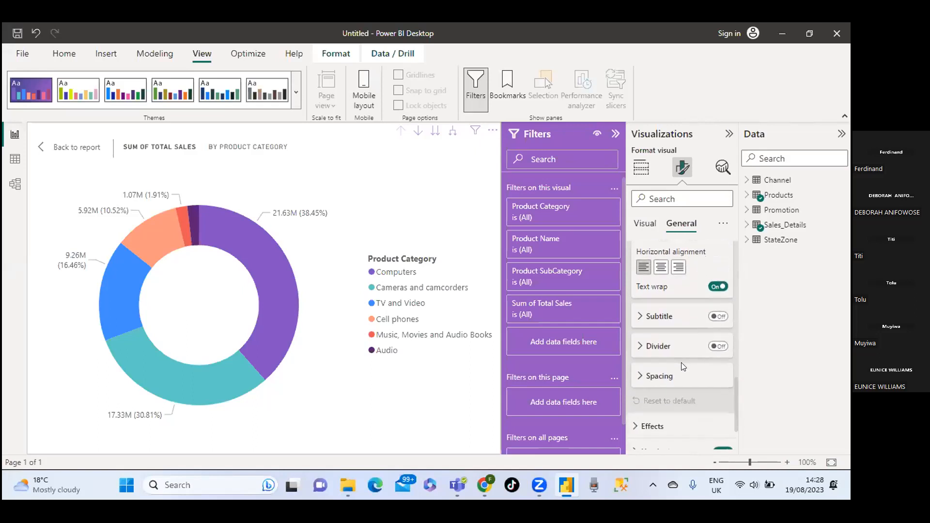
pyautogui.scroll(3, 688, 363)
pyautogui.scroll(3, 708, 307)
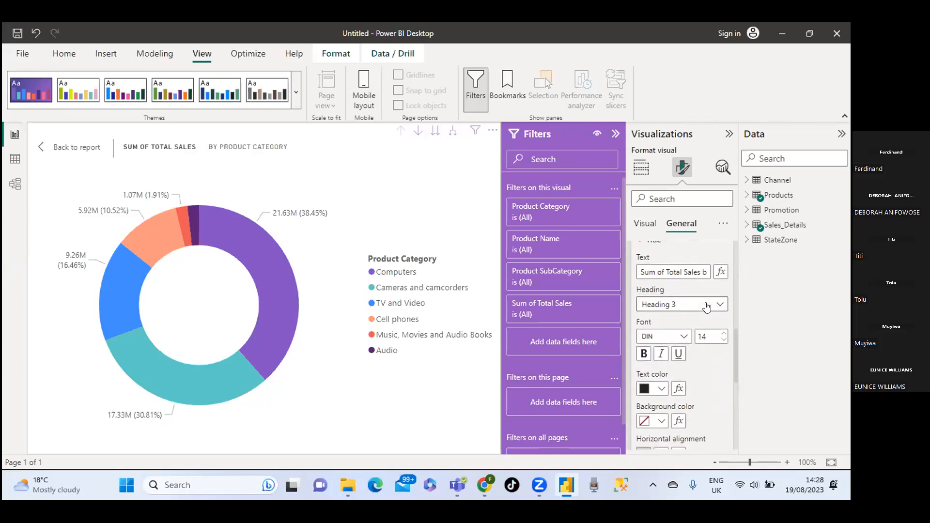
pyautogui.scroll(2, 707, 307)
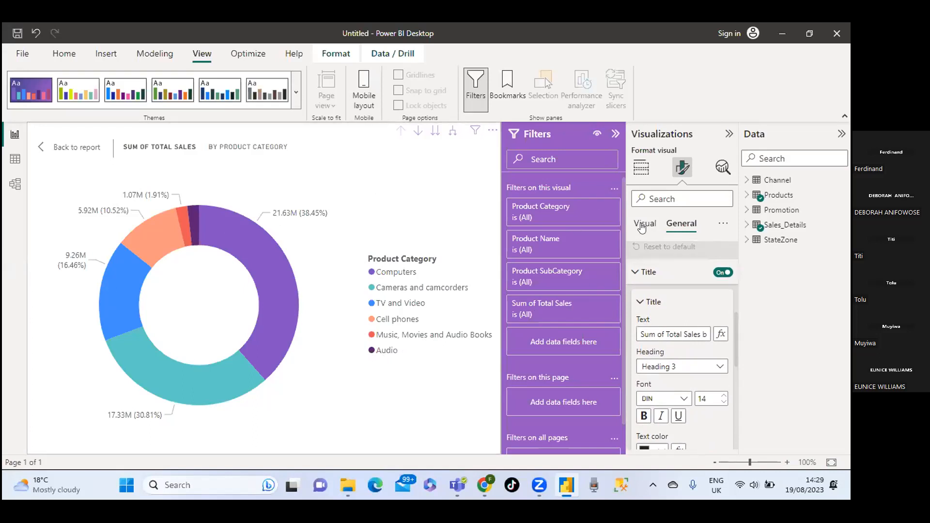
# Collapse the properties settings and review the title's font, color, text wrap, subtitle, divider and spacing options.
pyautogui.moveTo(733, 343); pyautogui.dragTo(745, 270)
pyautogui.click(693, 267)
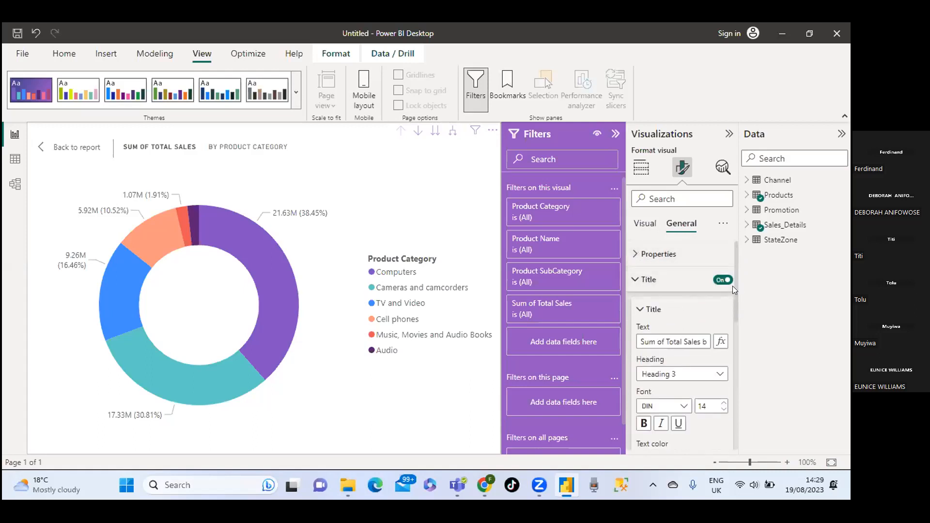
pyautogui.scroll(-5, 723, 301)
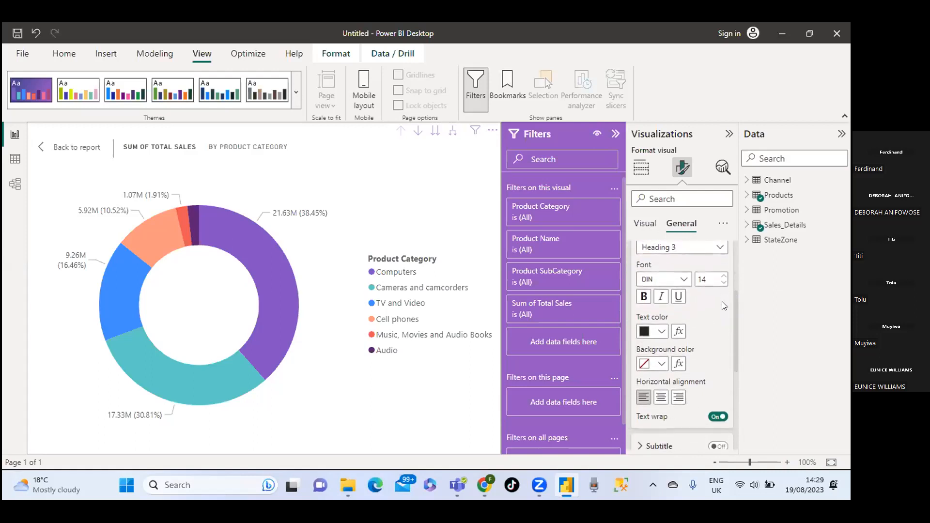
pyautogui.scroll(-1, 723, 305)
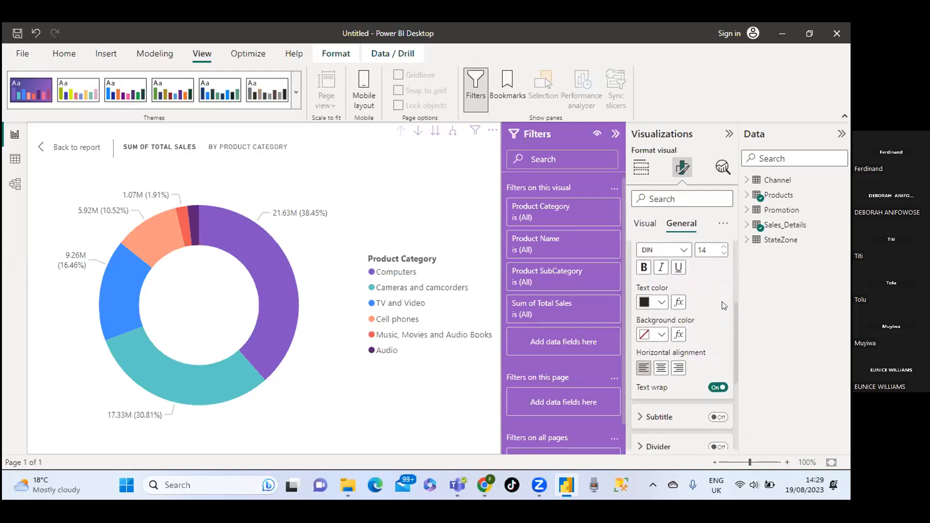
pyautogui.scroll(2, 723, 305)
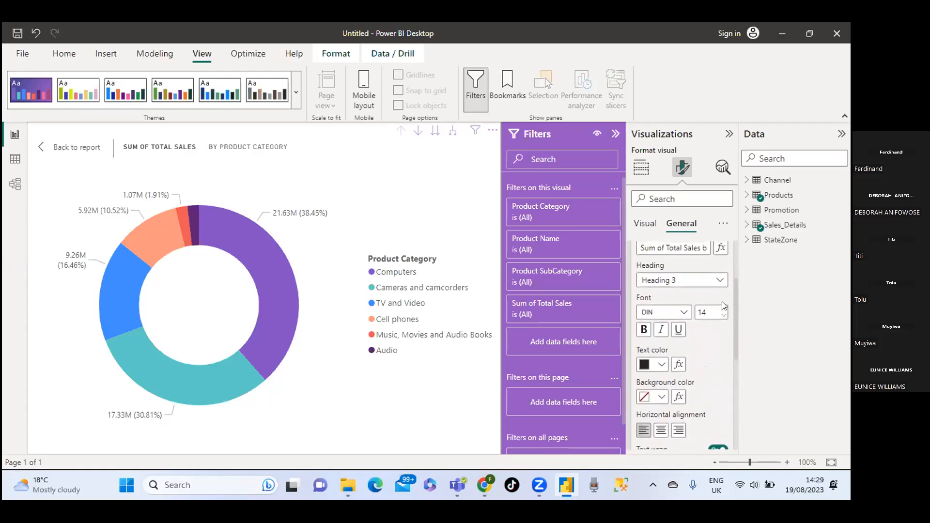
pyautogui.scroll(3, 723, 306)
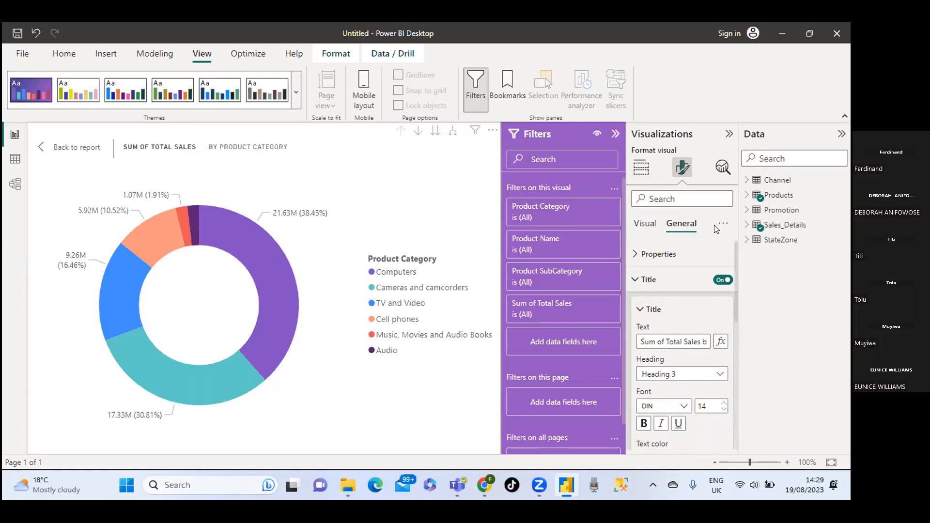
pyautogui.scroll(-1, 681, 322)
pyautogui.scroll(-5, 681, 324)
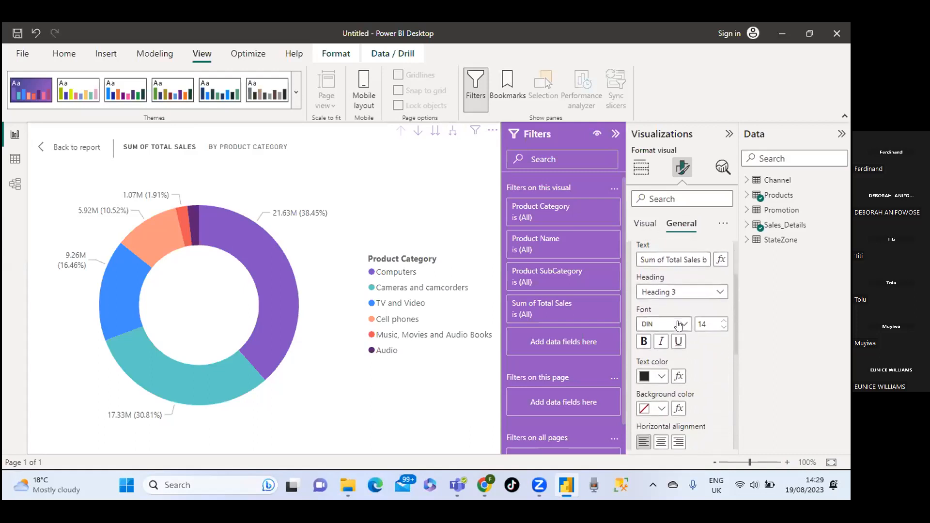
pyautogui.scroll(-4, 682, 335)
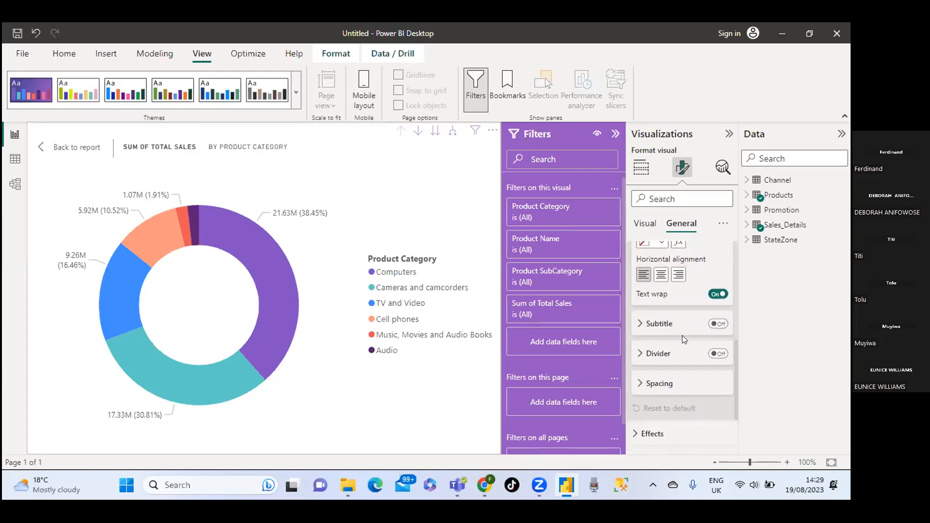
pyautogui.scroll(-1, 683, 339)
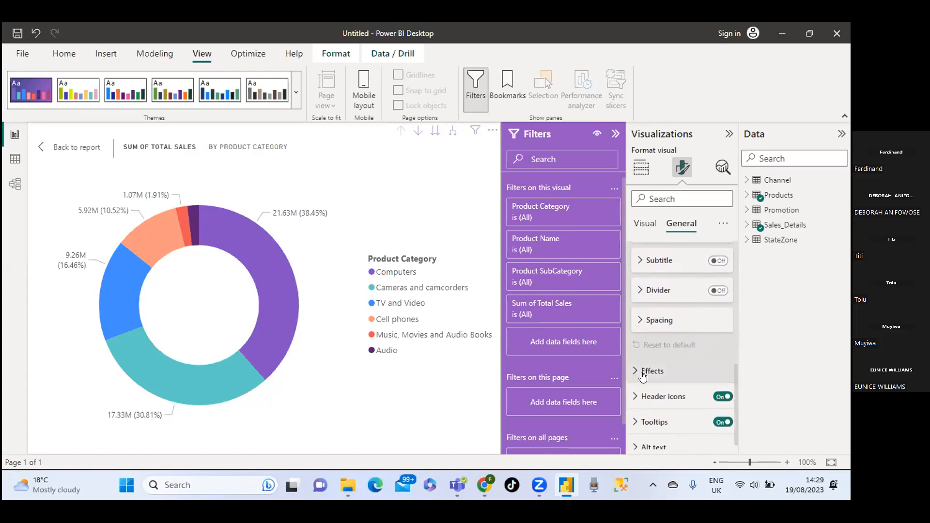
# Turn on the shadow and the visual border in the donut chart's effects settings.
pyautogui.click(653, 370)
pyautogui.scroll(-5, 692, 344)
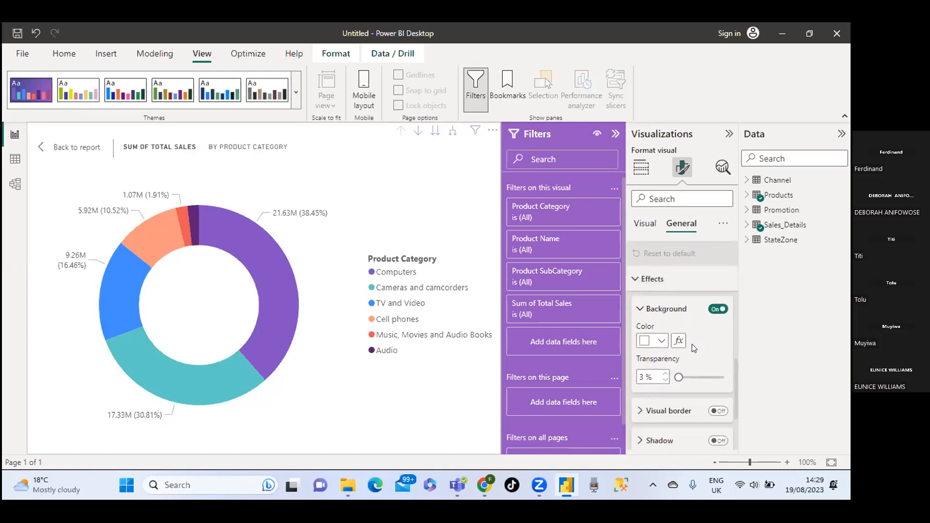
pyautogui.scroll(-1, 693, 349)
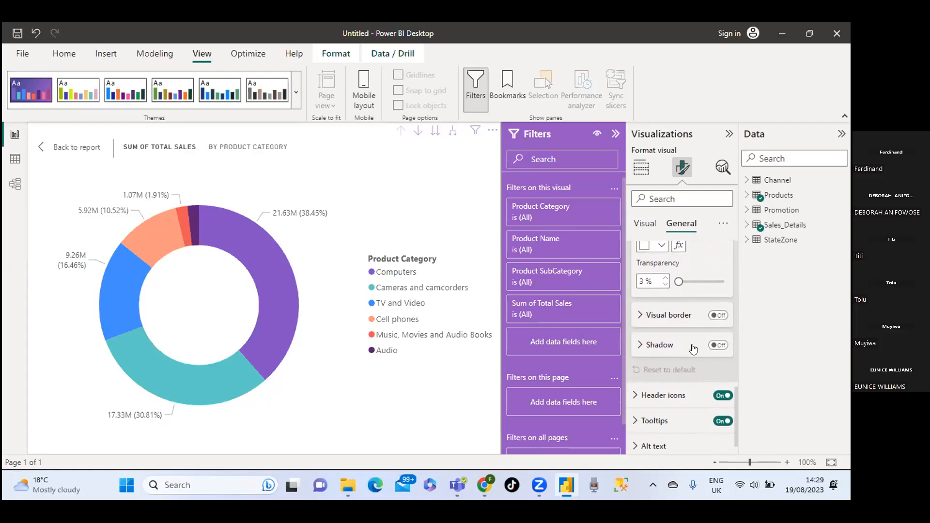
pyautogui.click(719, 345)
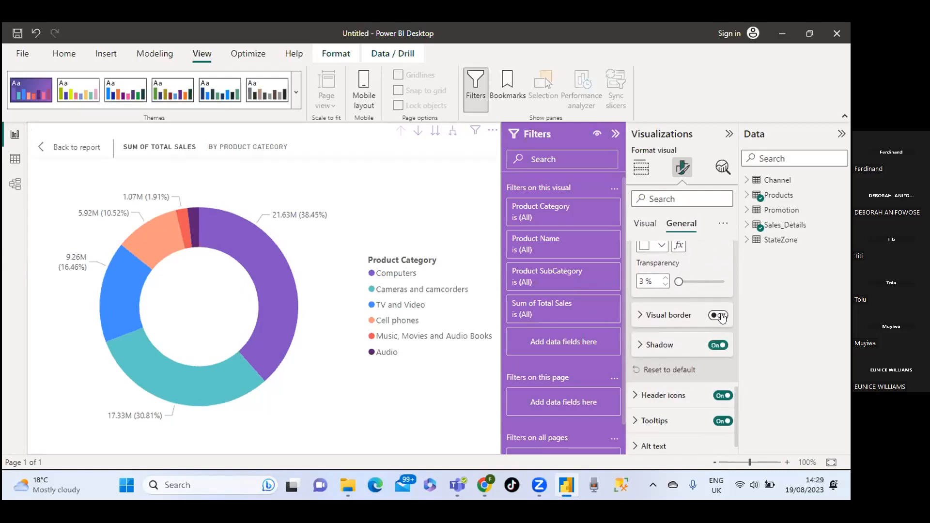
pyautogui.click(721, 316)
pyautogui.scroll(-1, 682, 359)
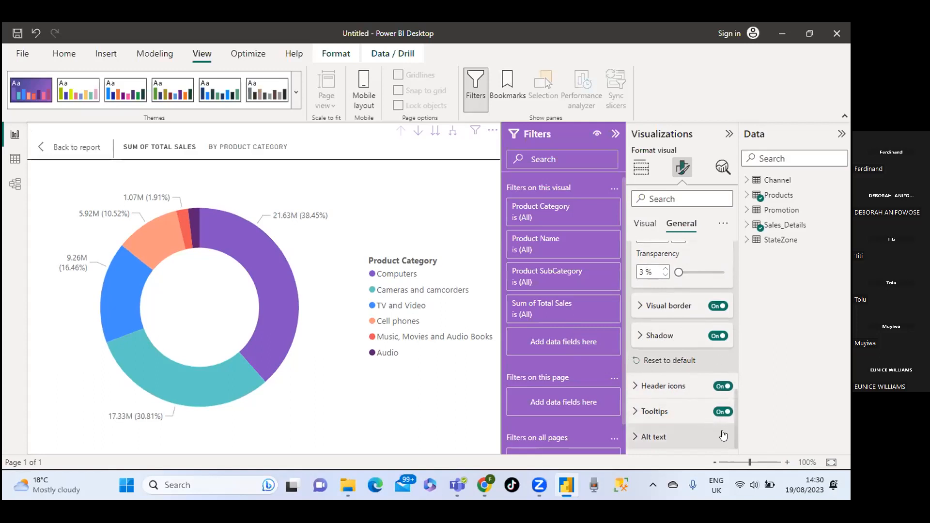
# Check the fields assigned to the donut chart's legend and values, and return to its visual formatting options.
pyautogui.scroll(5, 732, 266)
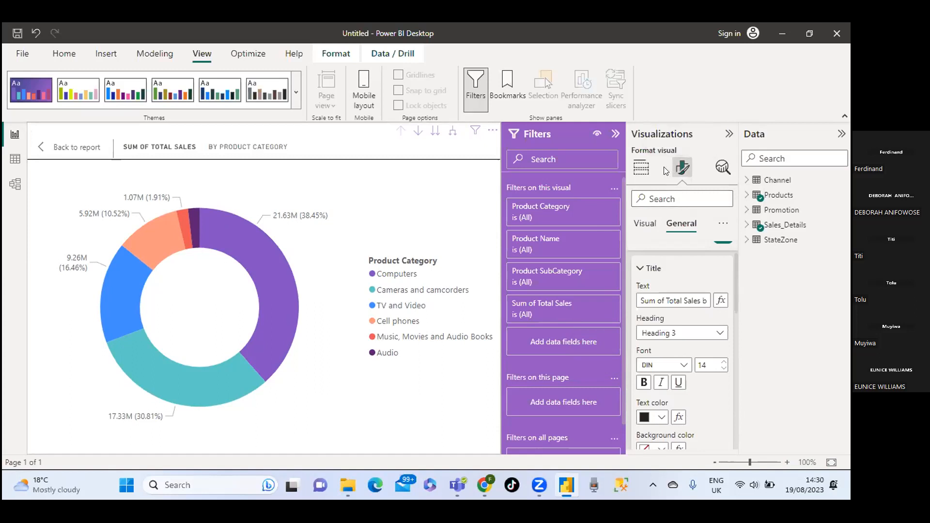
pyautogui.click(637, 167)
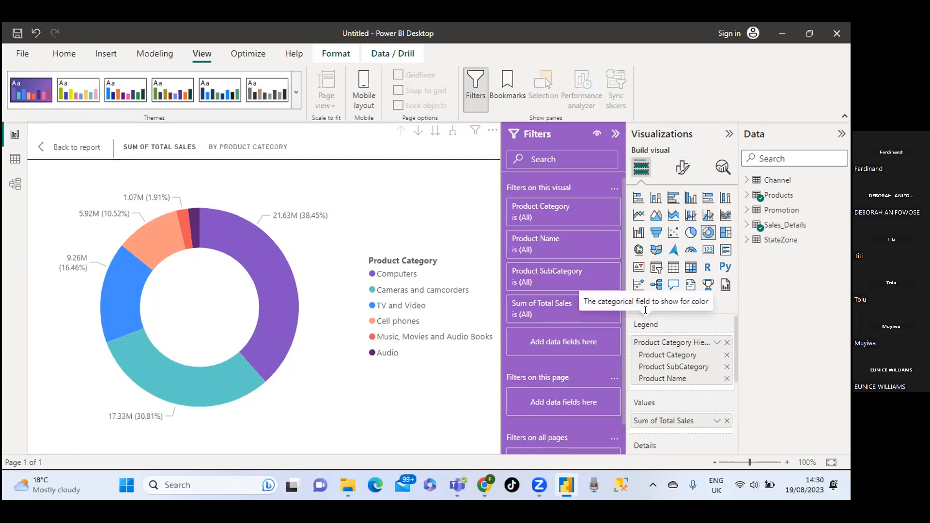
pyautogui.click(683, 167)
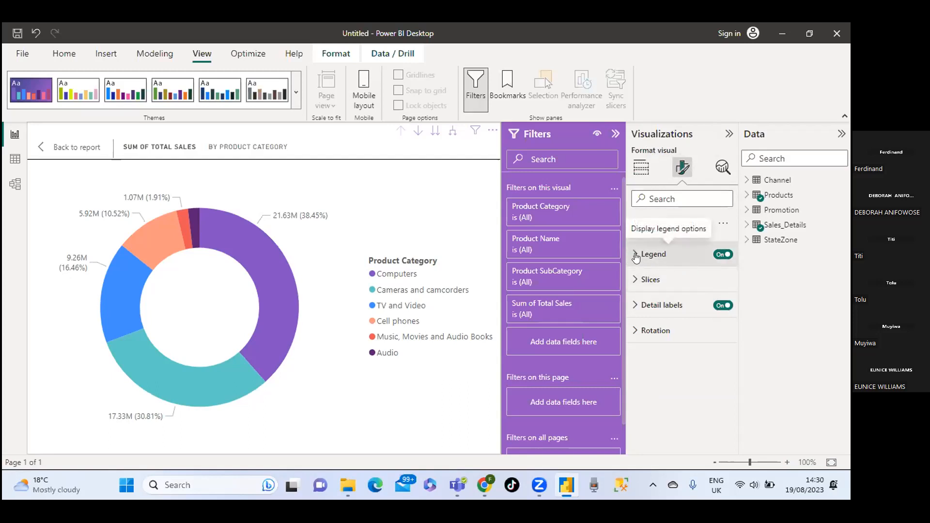
# Set the donut chart's label contents to All detail labels and turn off its legend.
pyautogui.click(634, 310)
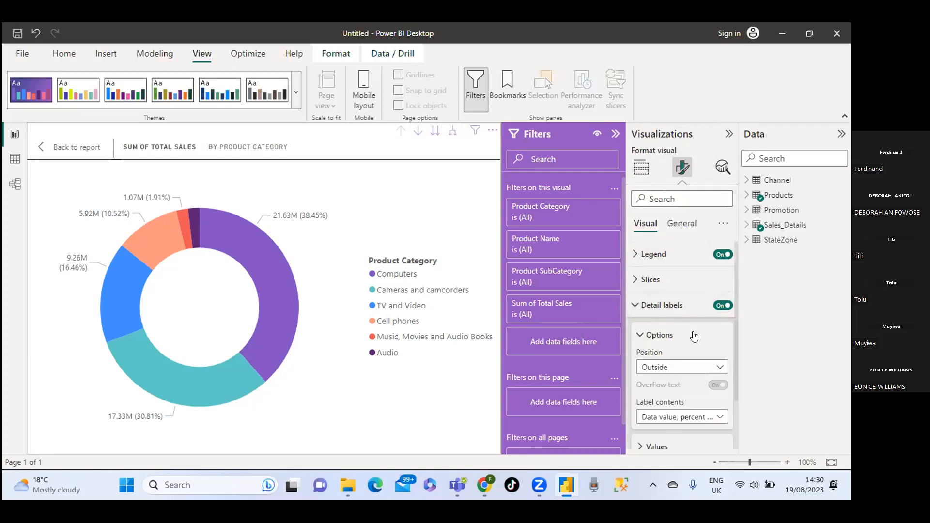
pyautogui.scroll(-1, 697, 339)
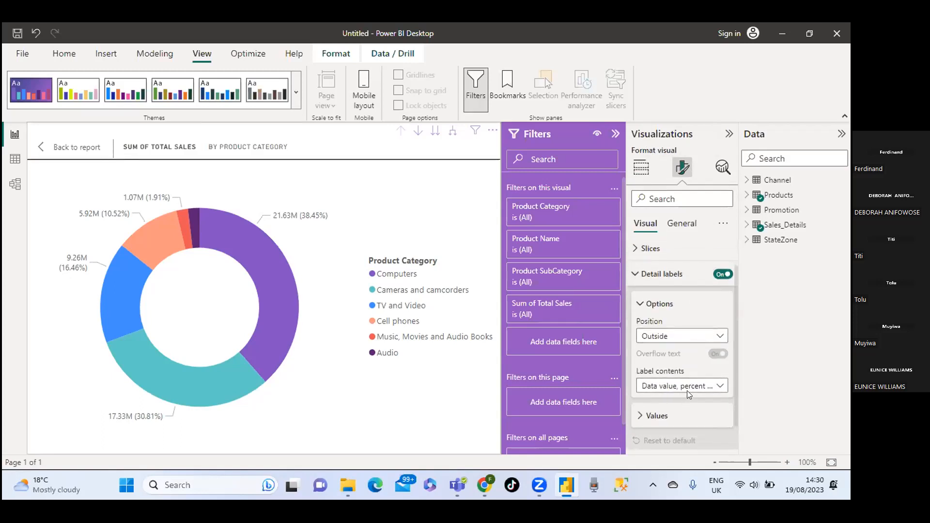
pyautogui.scroll(-1, 687, 390)
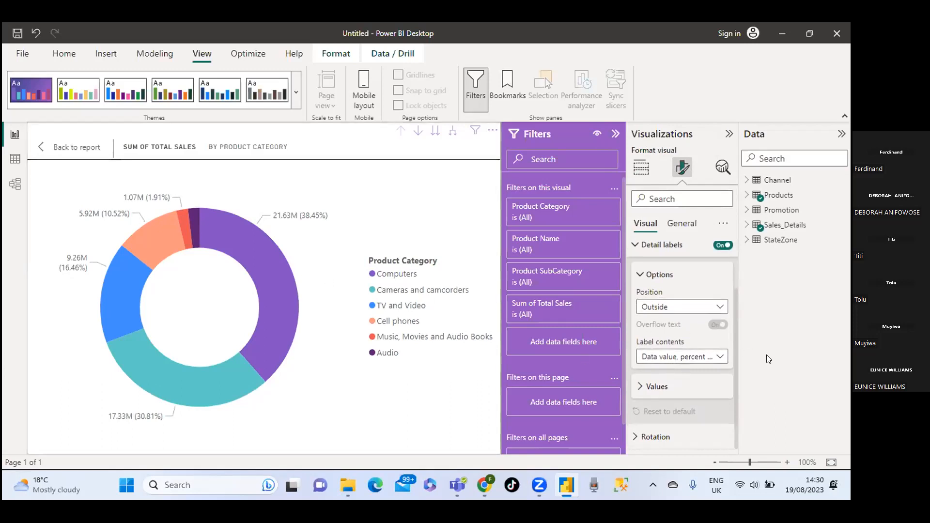
pyautogui.click(718, 357)
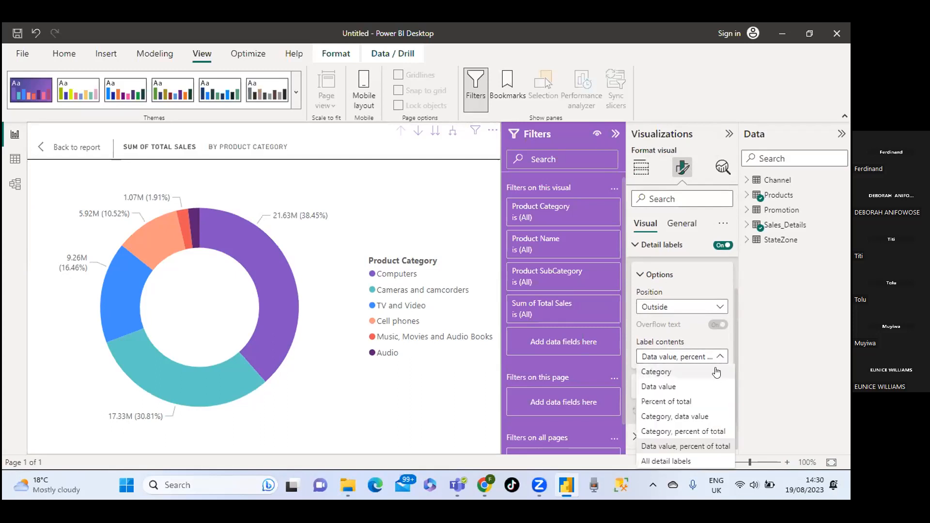
pyautogui.click(656, 462)
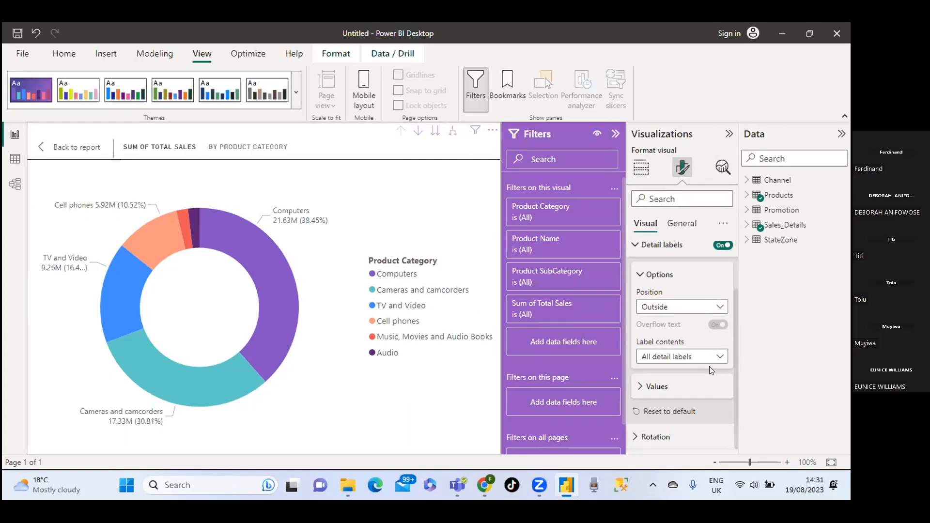
pyautogui.click(645, 246)
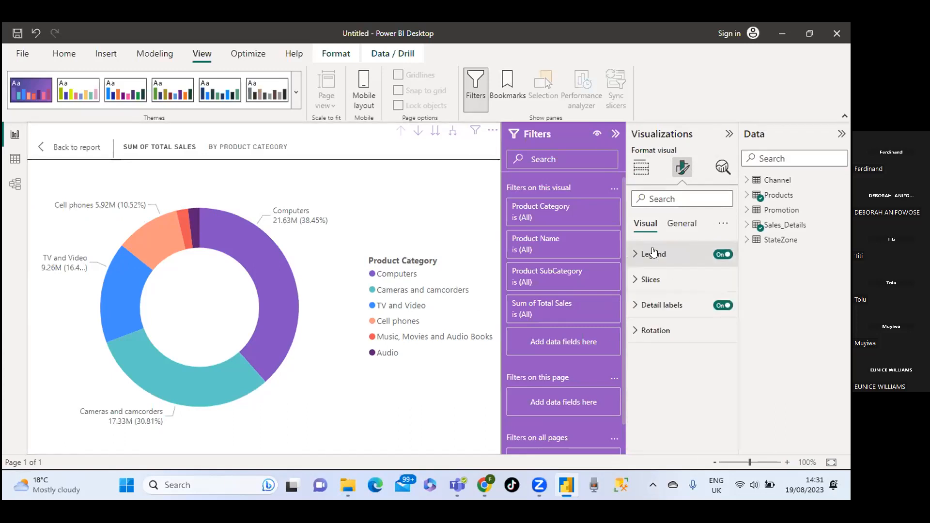
pyautogui.click(721, 255)
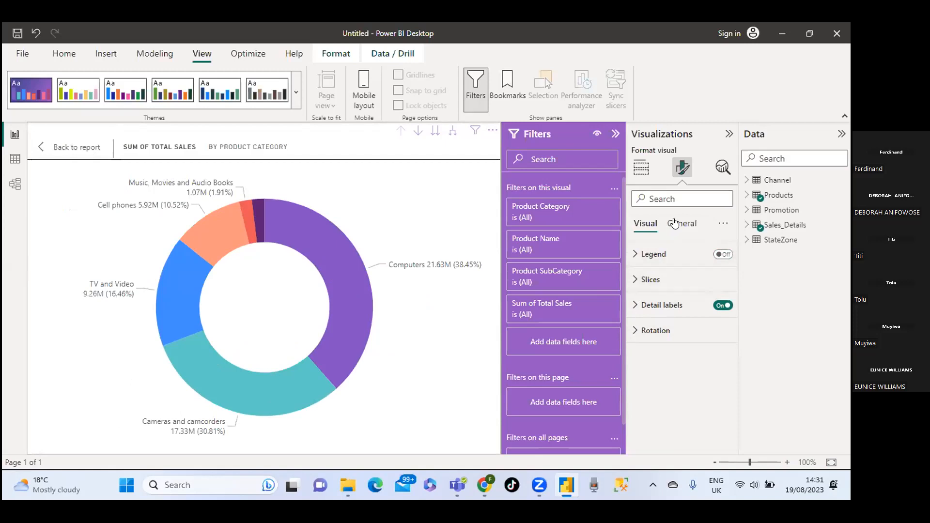
# Set the donut chart's background transparency to 34% in its effects settings.
pyautogui.click(674, 223)
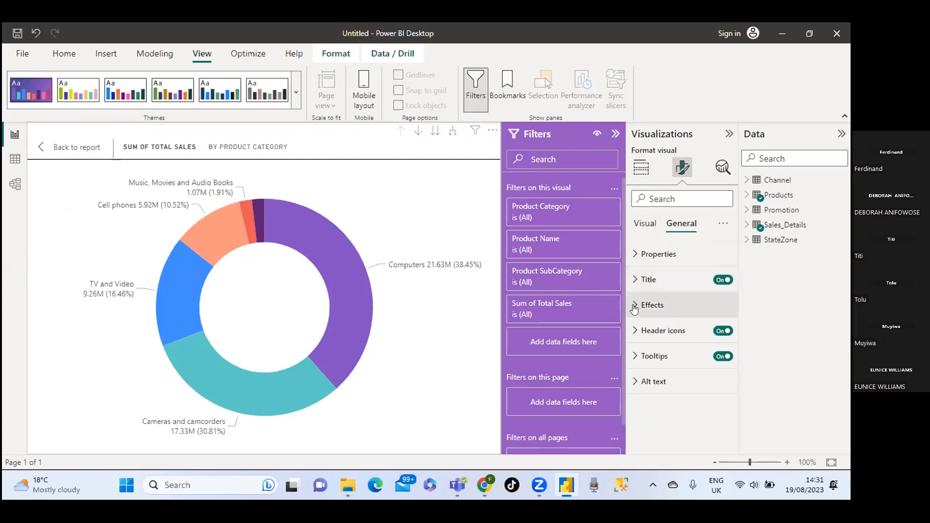
pyautogui.click(650, 305)
pyautogui.scroll(-1, 715, 370)
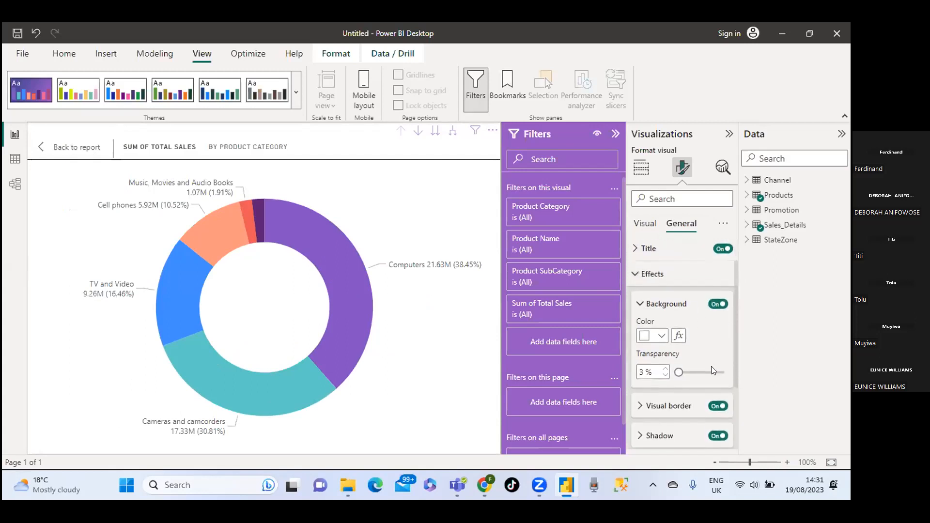
pyautogui.scroll(-1, 713, 371)
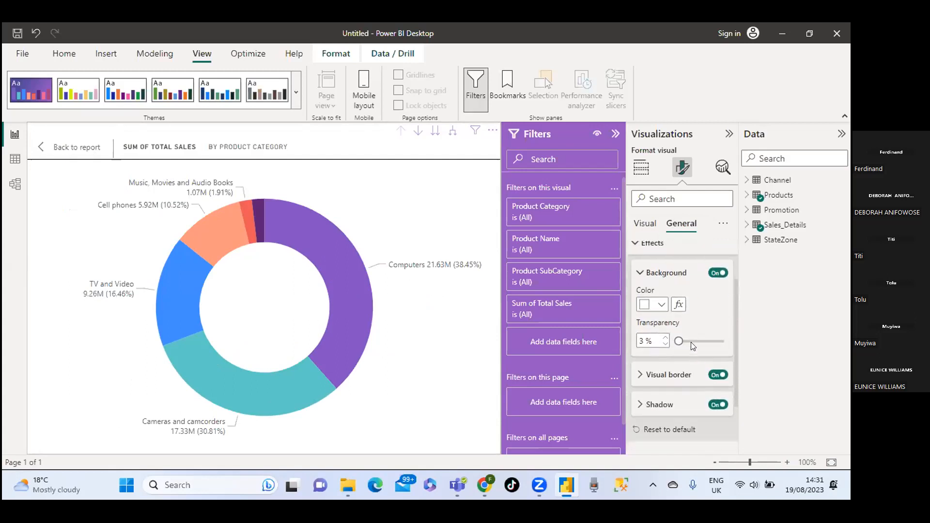
pyautogui.scroll(-2, 705, 322)
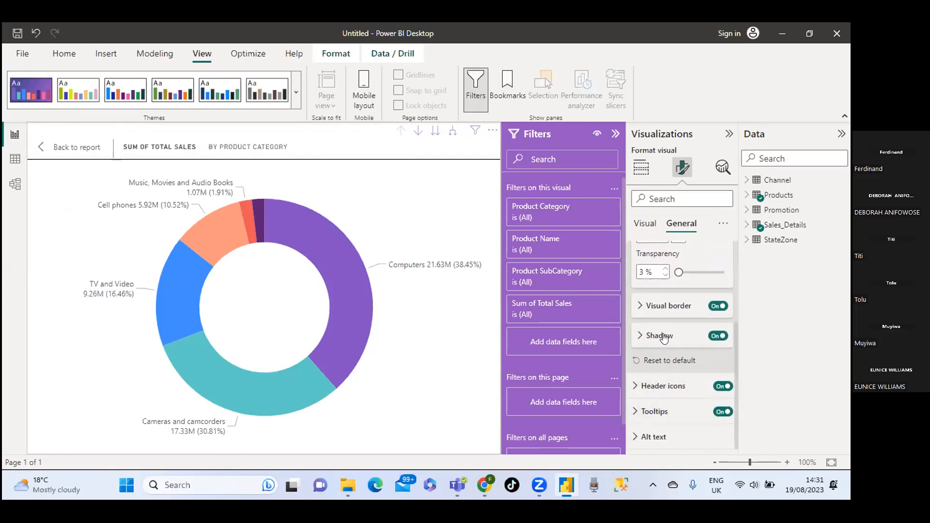
pyautogui.scroll(2, 664, 329)
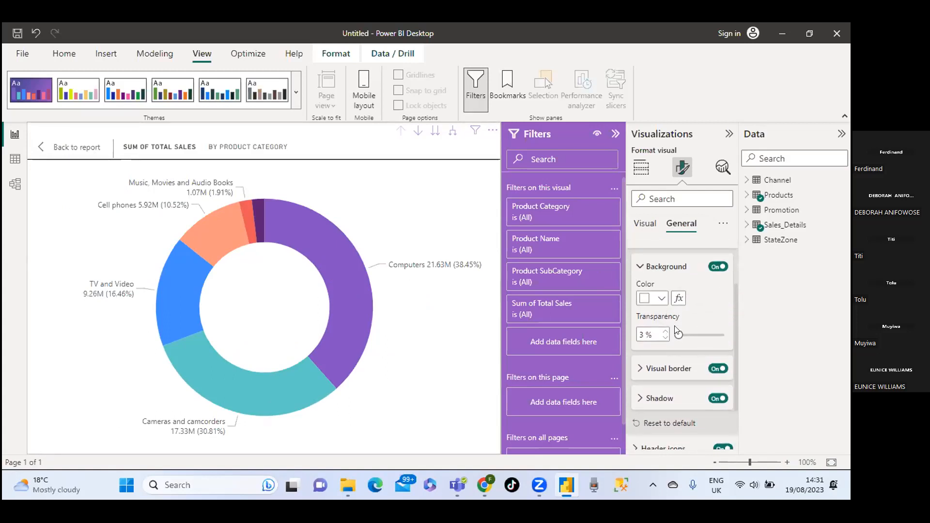
pyautogui.moveTo(679, 335); pyautogui.dragTo(689, 337)
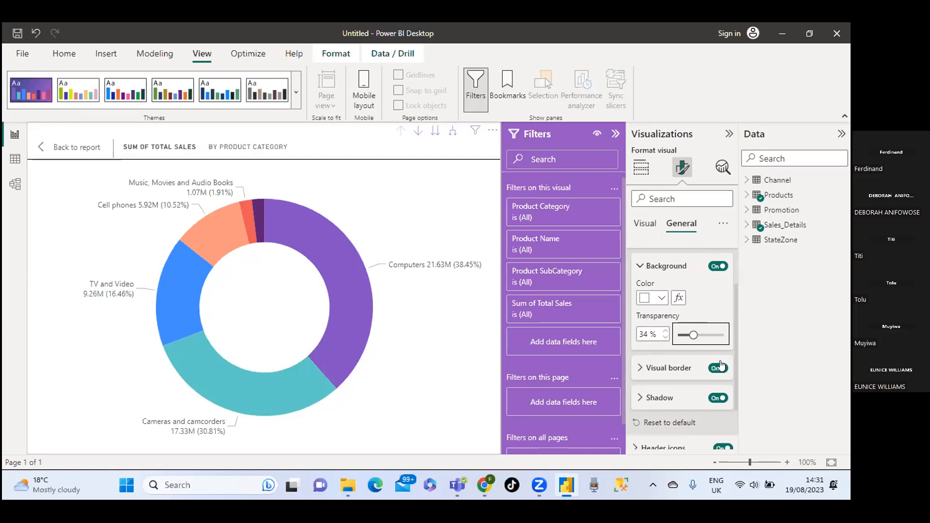
pyautogui.scroll(2, 707, 348)
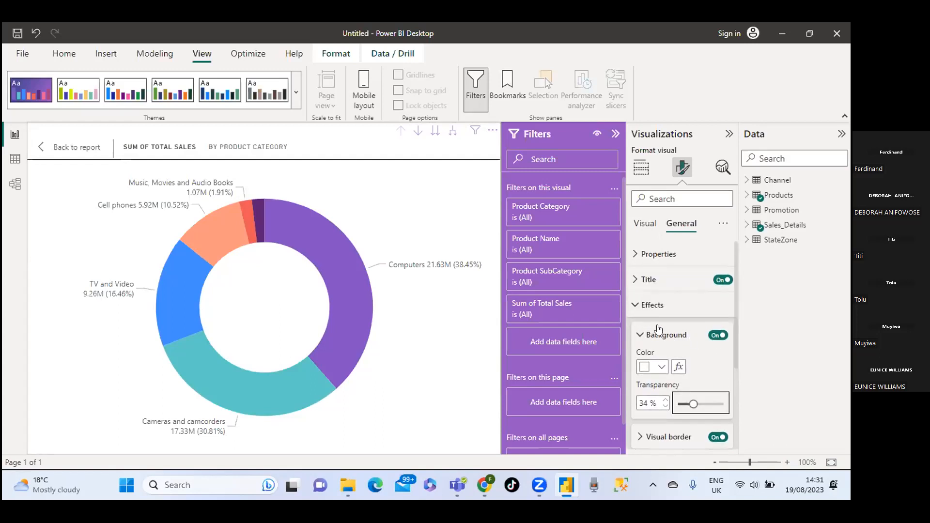
# Review the donut chart's detail label options, then its background, visual border, shadow and header icon settings.
pyautogui.click(644, 224)
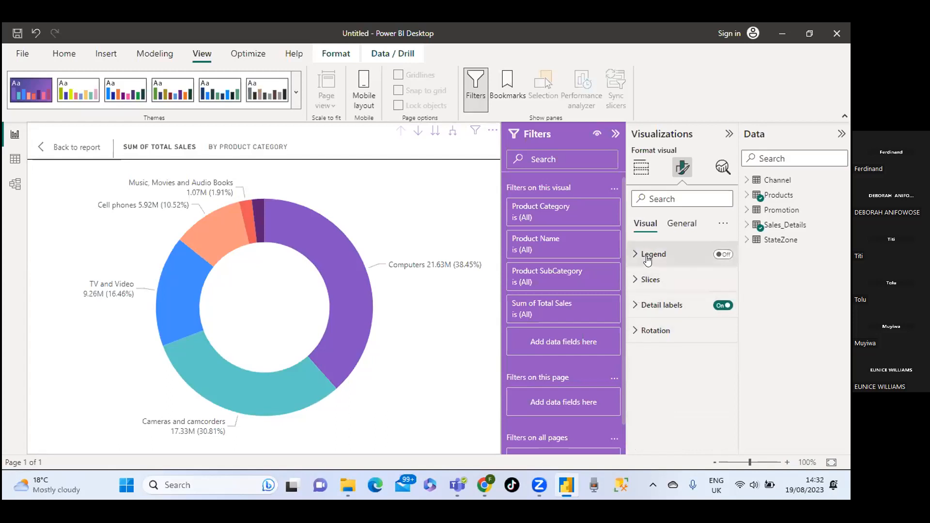
pyautogui.click(636, 305)
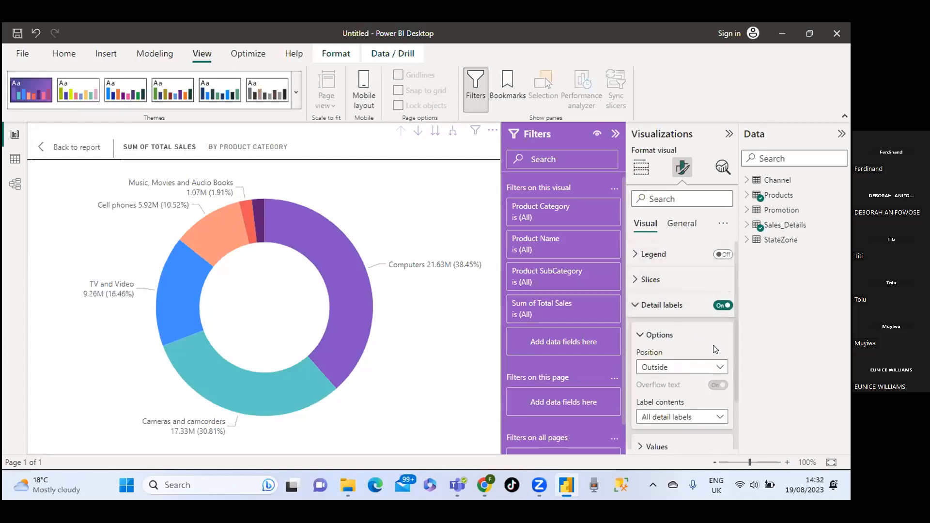
pyautogui.scroll(-1, 715, 349)
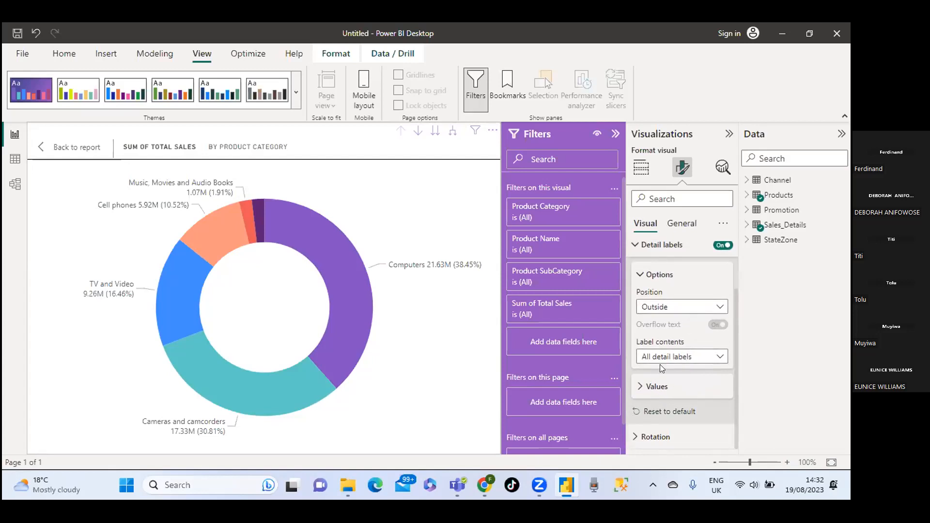
pyautogui.click(682, 224)
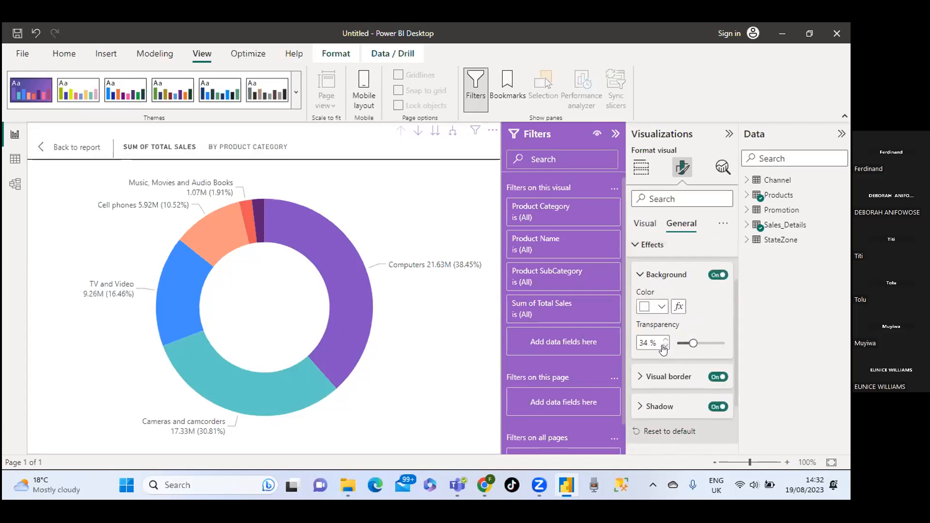
pyautogui.scroll(-2, 664, 346)
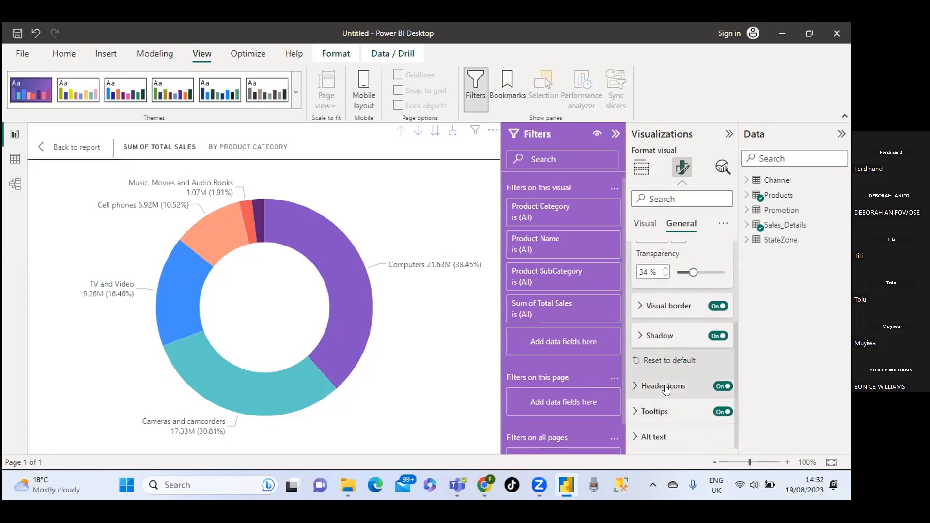
pyautogui.scroll(3, 667, 386)
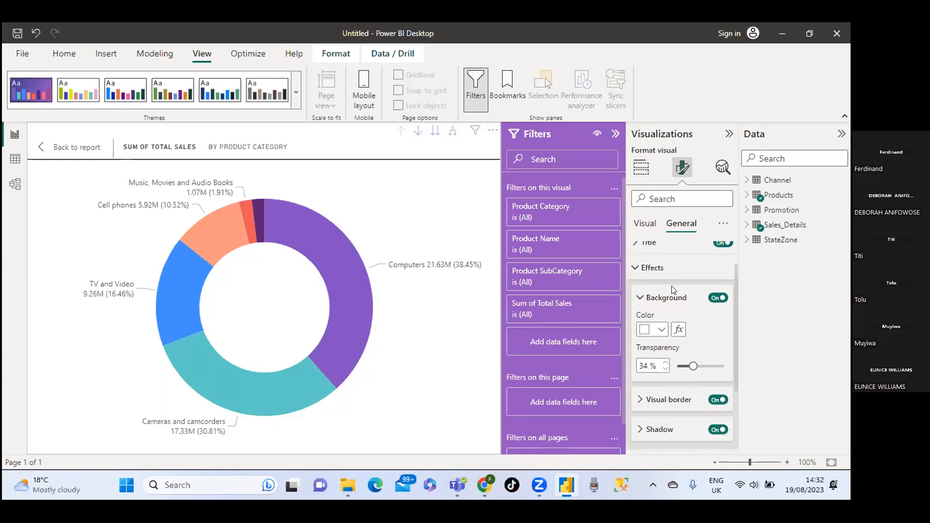
pyautogui.scroll(-2, 683, 352)
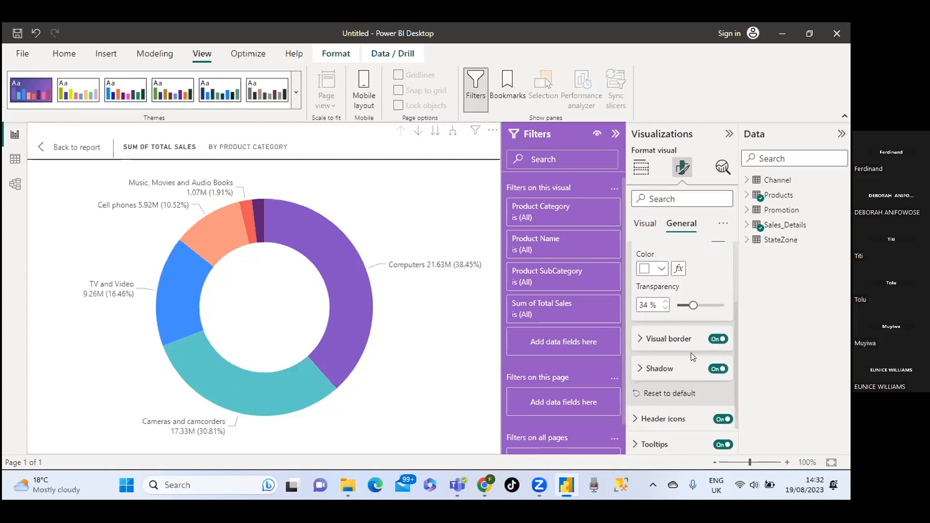
pyautogui.scroll(-1, 684, 380)
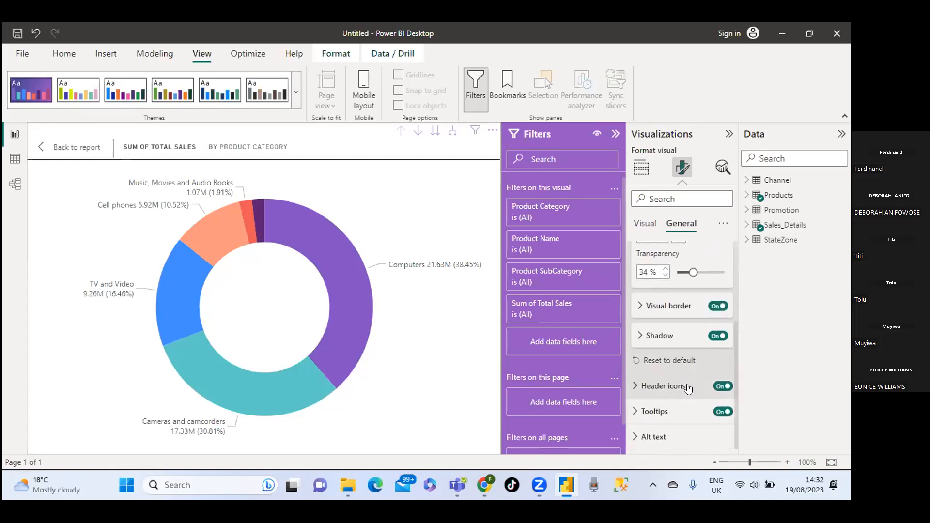
# Make the donut chart's tooltip text bold and set its font size to 11.
pyautogui.click(637, 412)
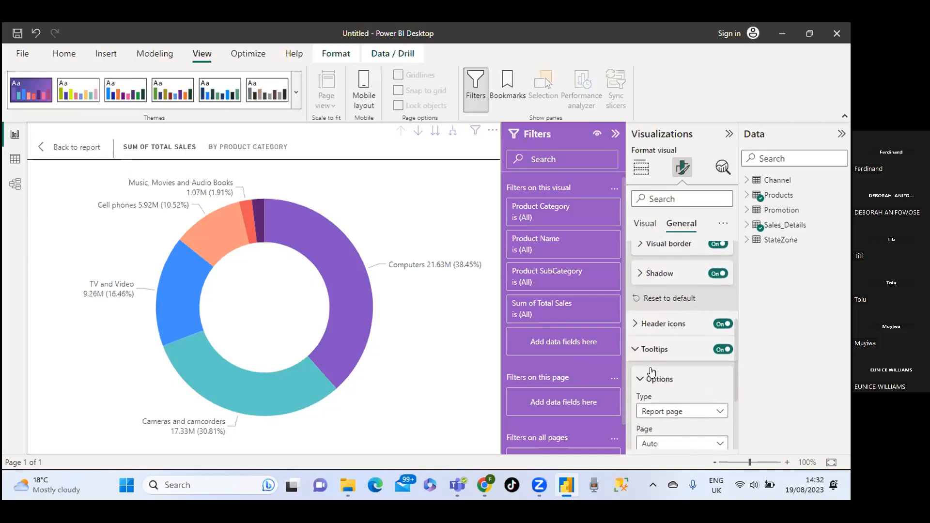
pyautogui.click(635, 350)
pyautogui.click(636, 410)
pyautogui.scroll(-6, 676, 388)
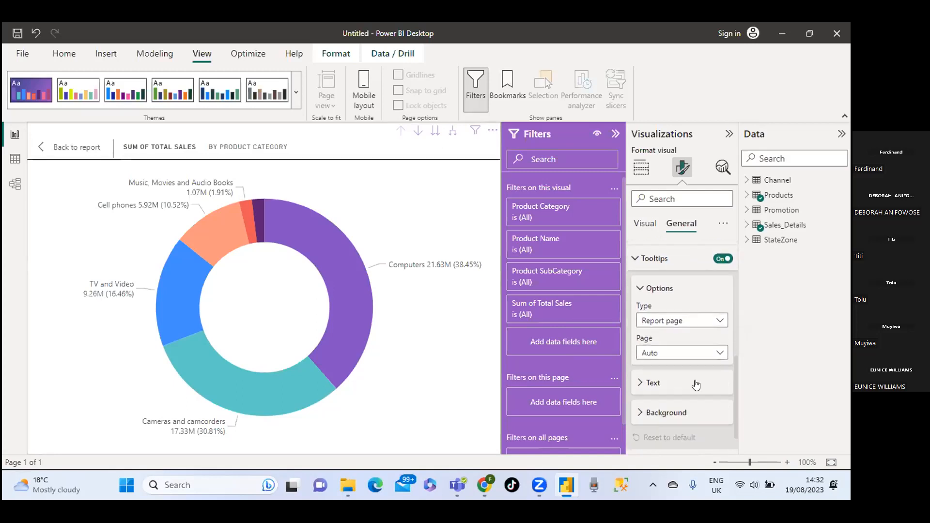
pyautogui.click(639, 356)
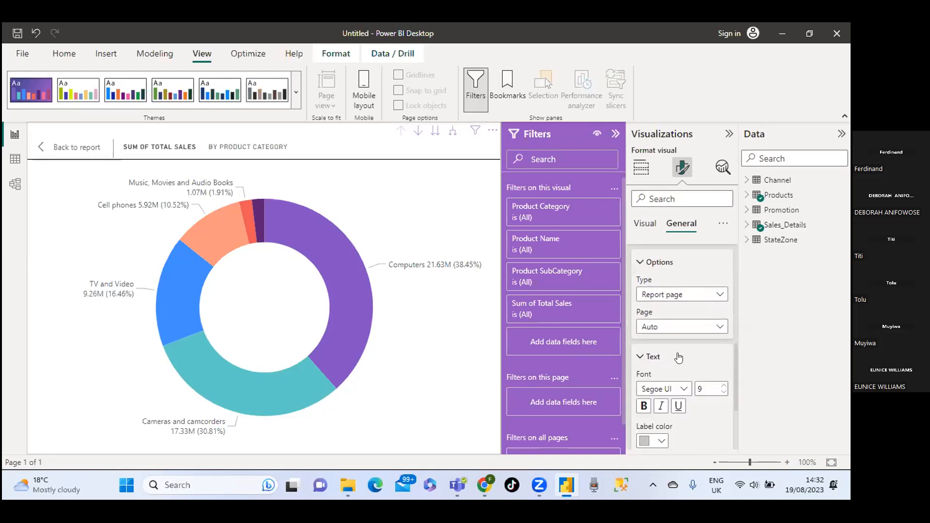
pyautogui.scroll(-1, 692, 359)
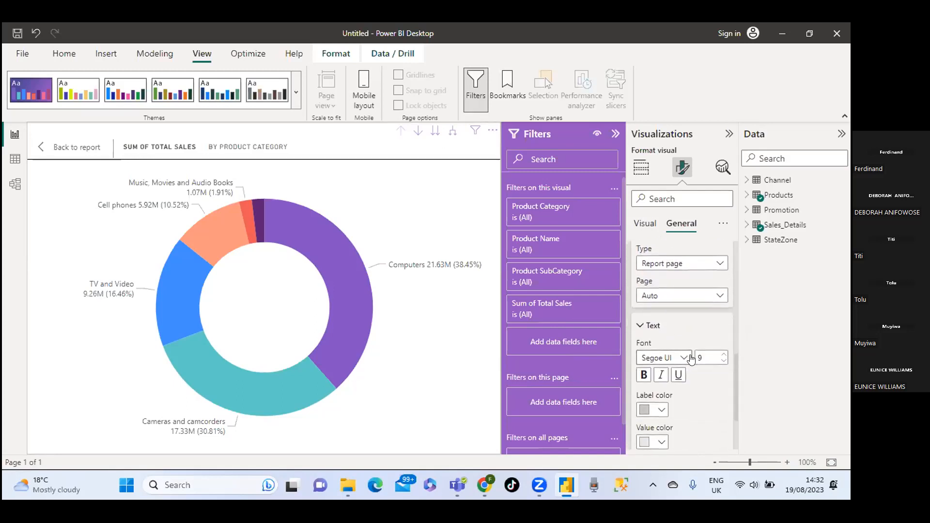
pyautogui.click(643, 376)
pyautogui.click(724, 361)
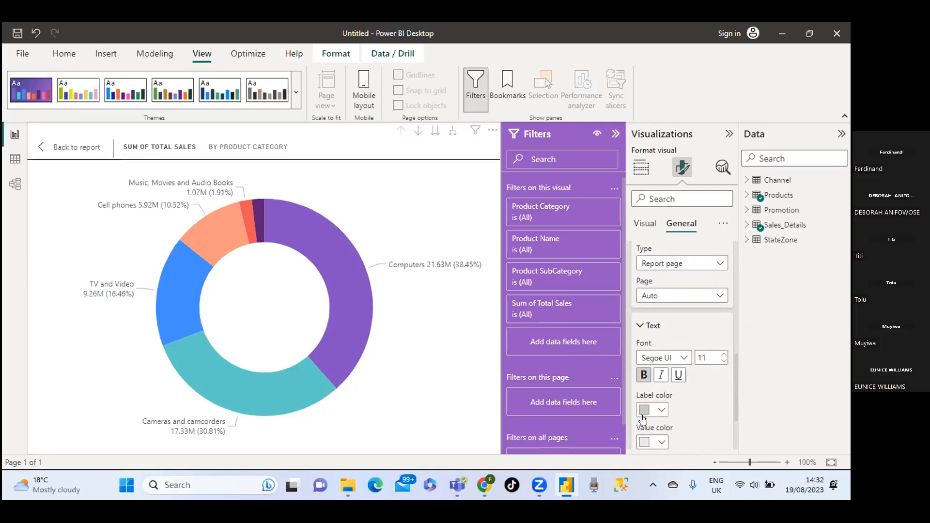
# Examine the tooltip's label color, value color, background color and transparency options.
pyautogui.scroll(-3, 700, 408)
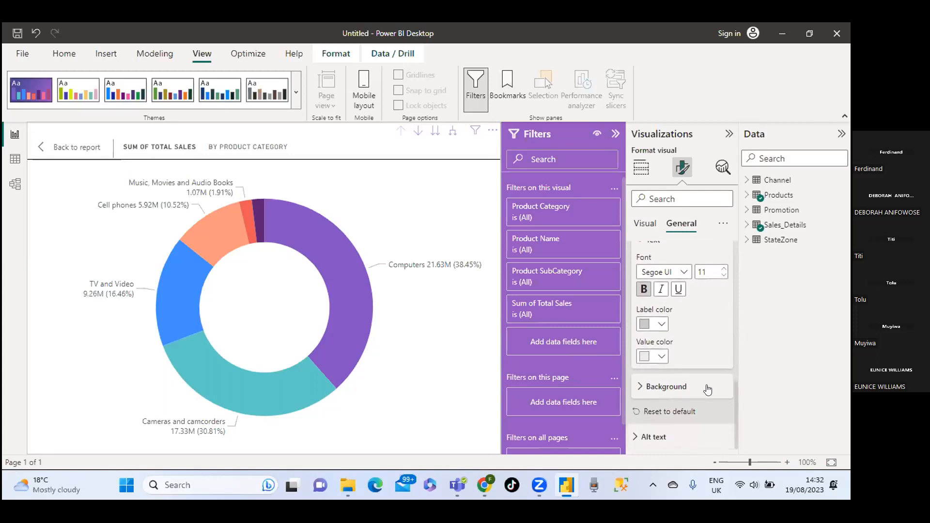
pyautogui.click(641, 387)
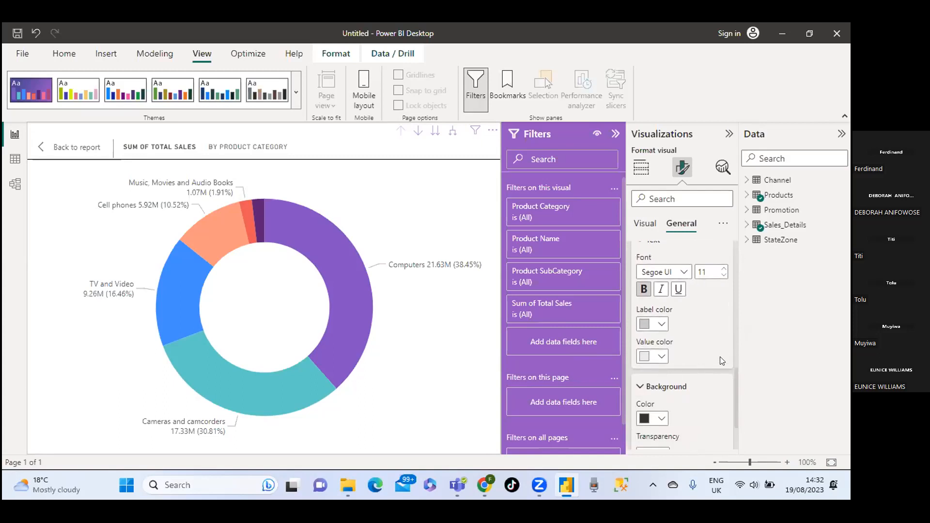
pyautogui.scroll(-1, 702, 353)
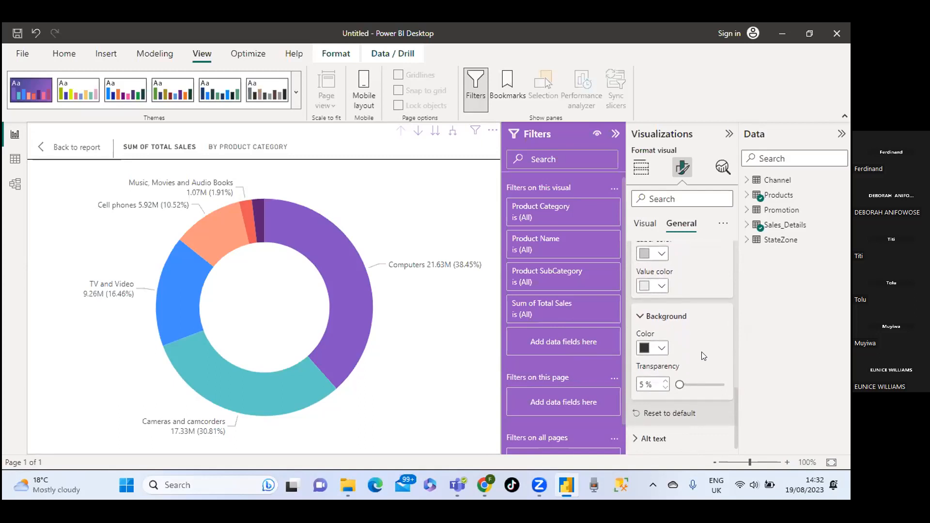
pyautogui.scroll(2, 704, 356)
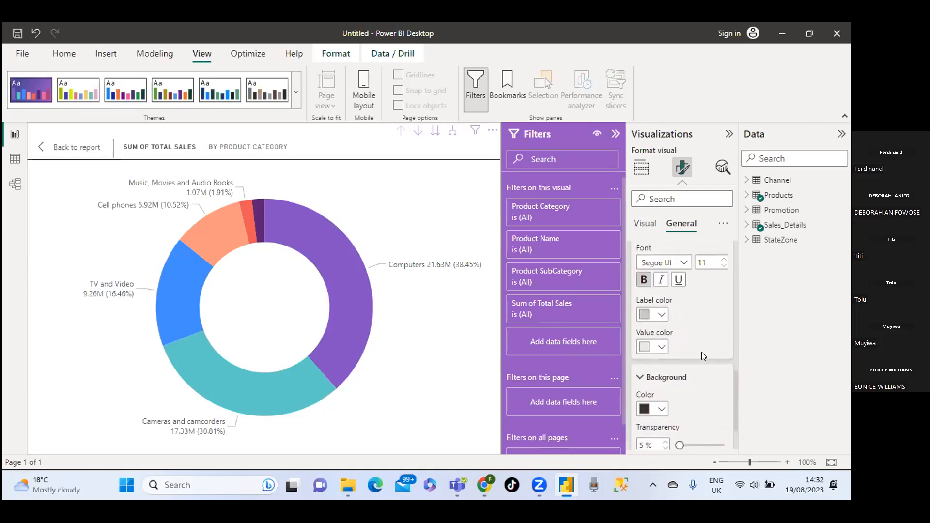
pyautogui.scroll(3, 702, 352)
pyautogui.scroll(4, 703, 351)
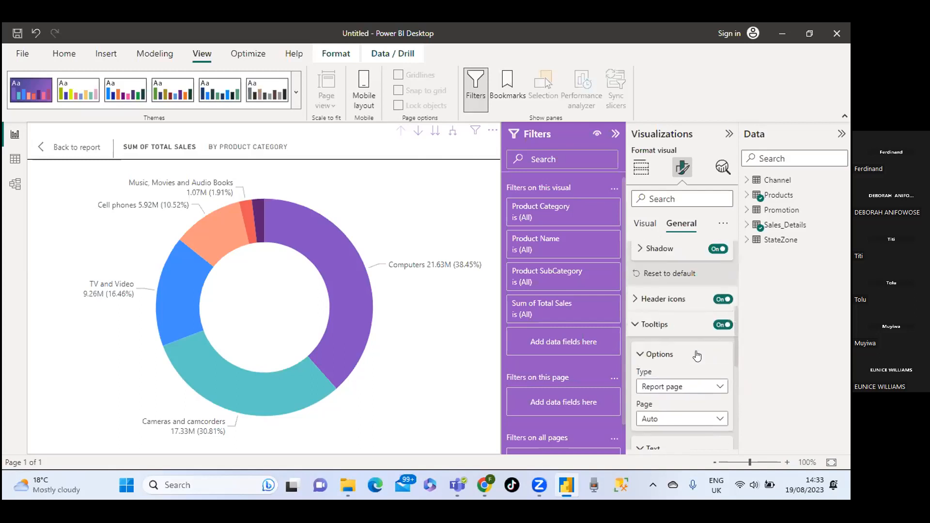
# Leave the donut chart's focus view for the full report page and deselect the chart.
pyautogui.click(92, 280)
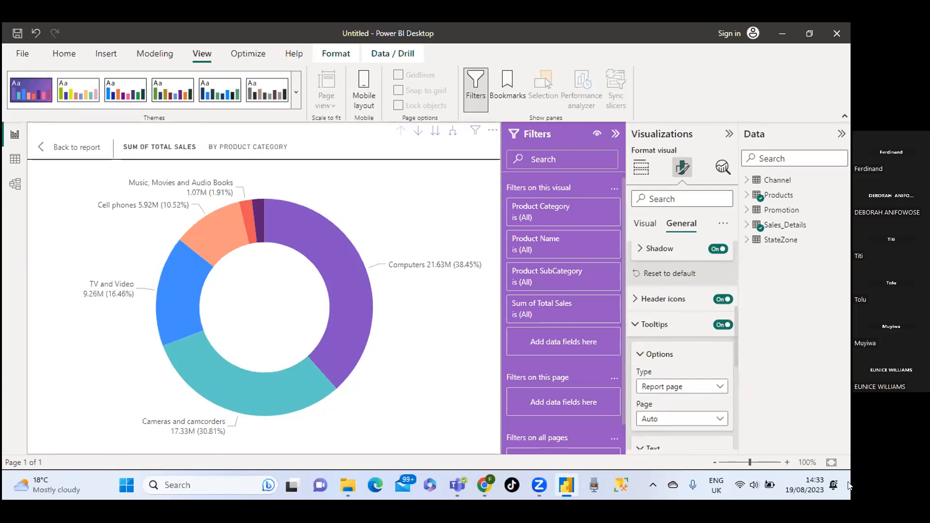
pyautogui.click(57, 144)
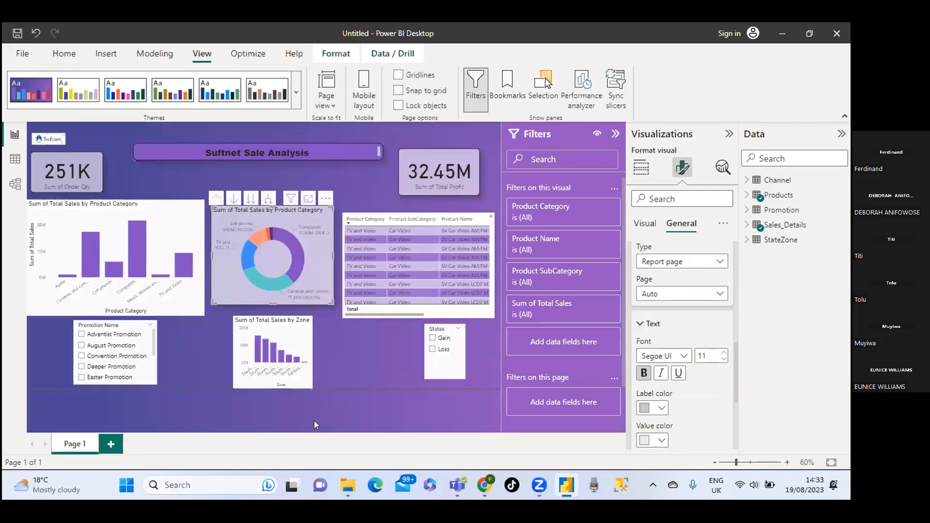
pyautogui.click(245, 407)
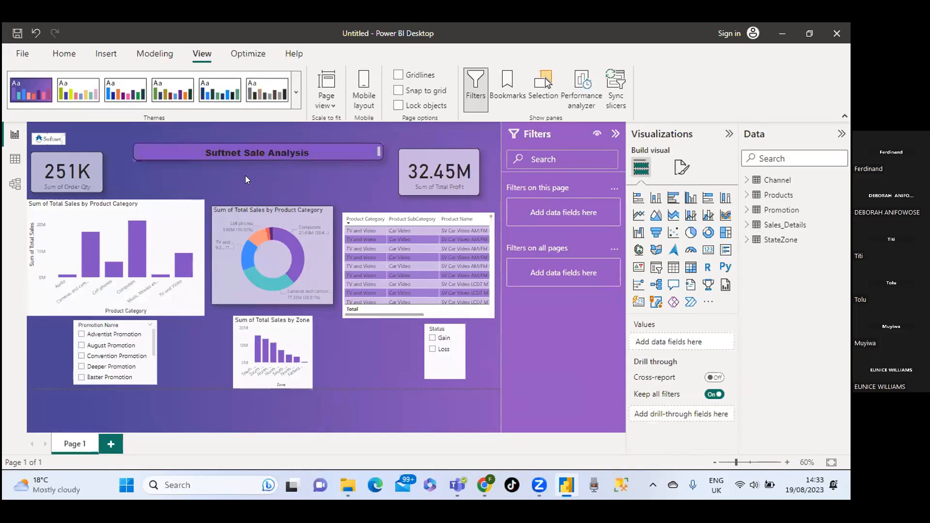
# Move the Promotion Name slicer and the Zone chart slightly left, and widen the Zone chart to line up with the donut chart's right edge.
pyautogui.moveTo(115, 360); pyautogui.dragTo(91, 364)
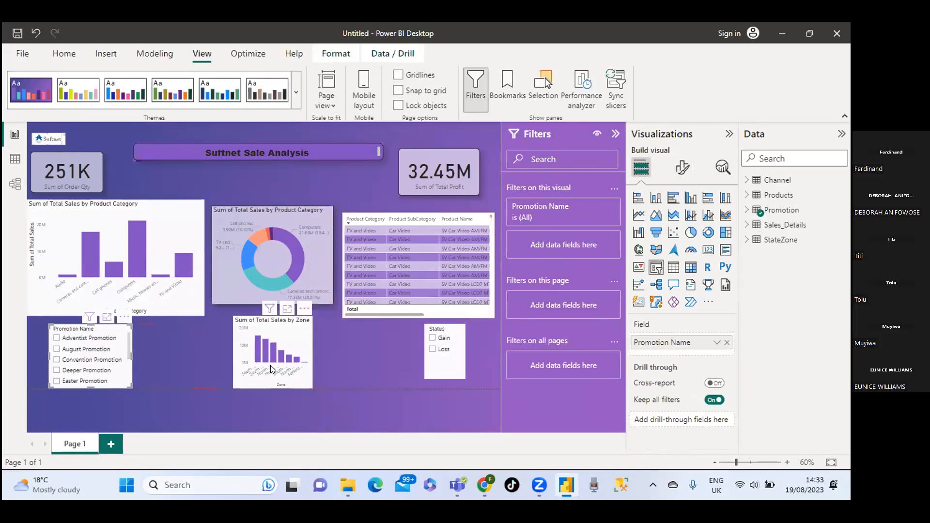
pyautogui.moveTo(271, 365); pyautogui.dragTo(256, 368)
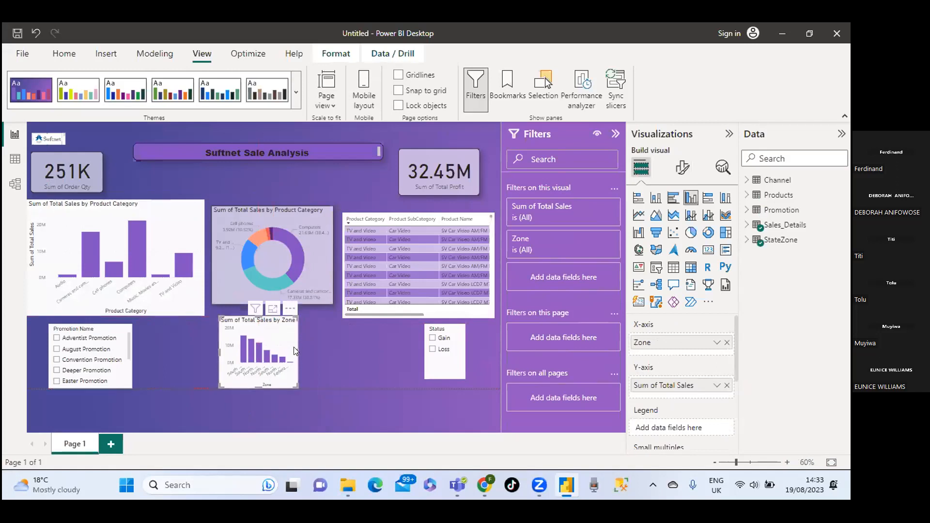
pyautogui.moveTo(294, 348); pyautogui.dragTo(332, 355)
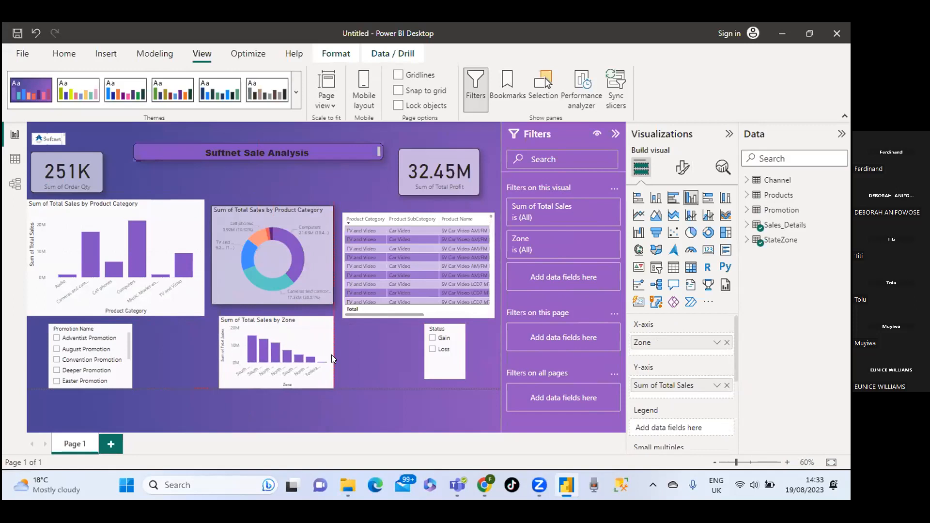
pyautogui.click(172, 347)
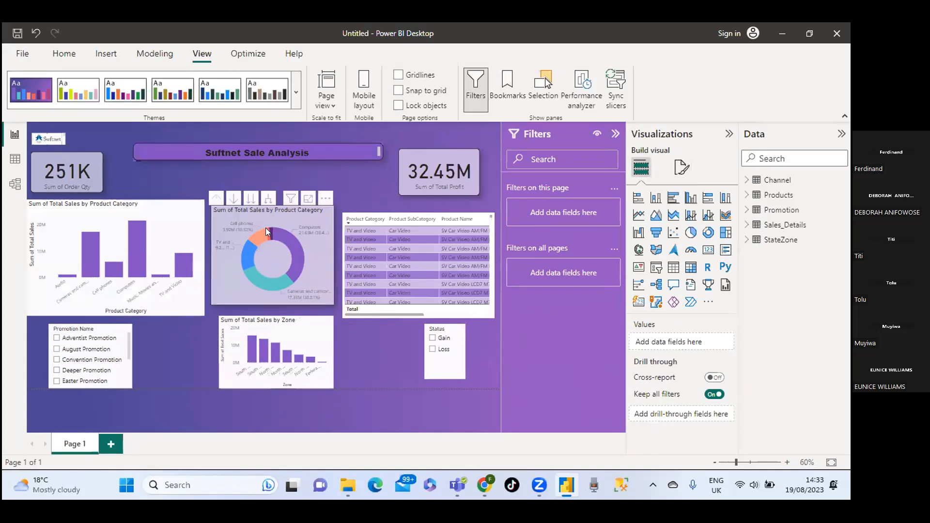
# Filter the report by the Gain status and switch the filter to Loss to compare the visuals.
pyautogui.moveTo(299, 243)
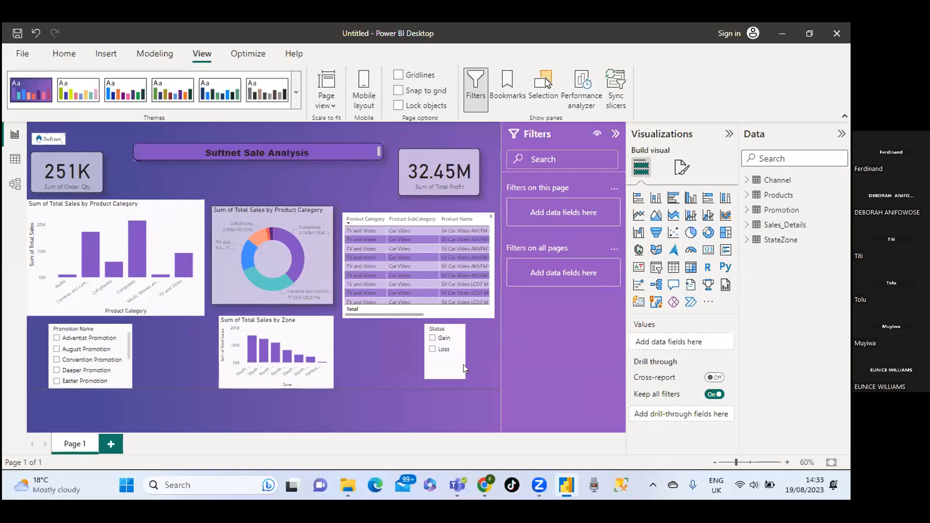
pyautogui.click(433, 339)
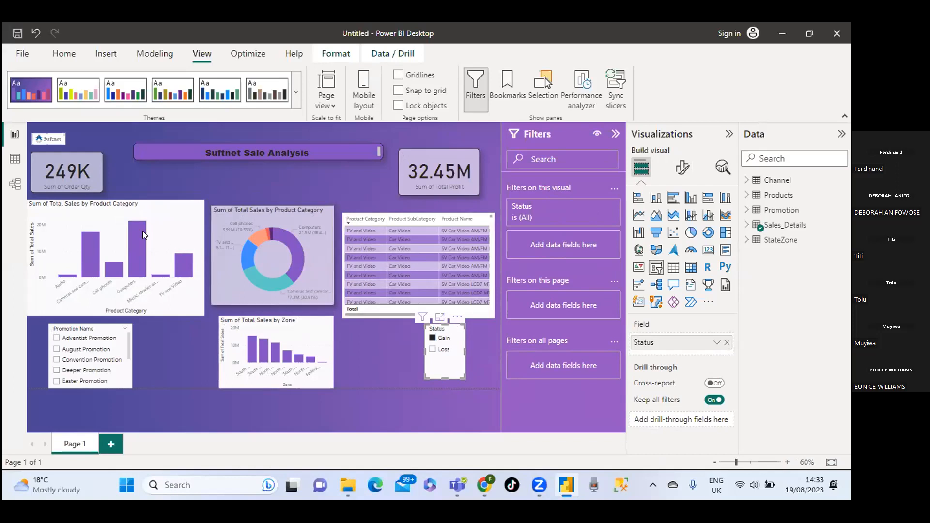
pyautogui.click(432, 349)
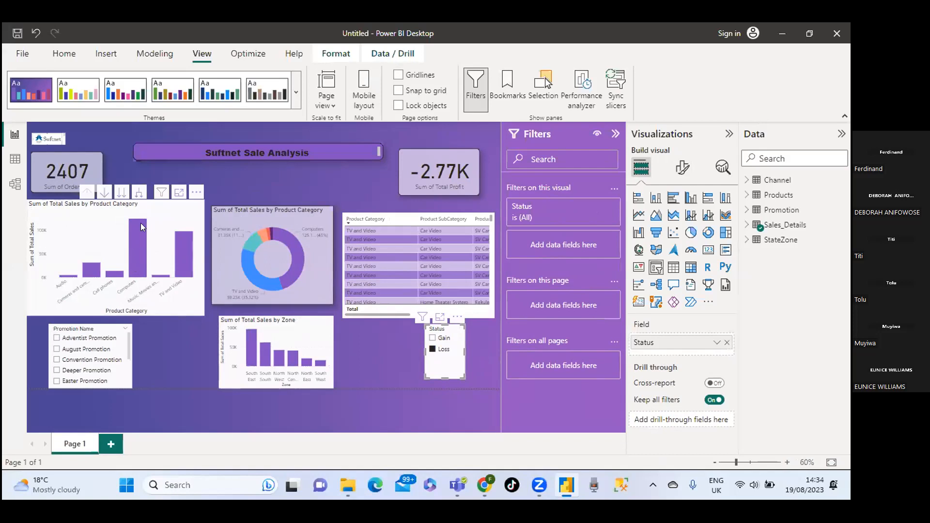
# Drill down in the product category column chart from Computers to its subcategories and from Desktops to its product names.
pyautogui.moveTo(143, 227)
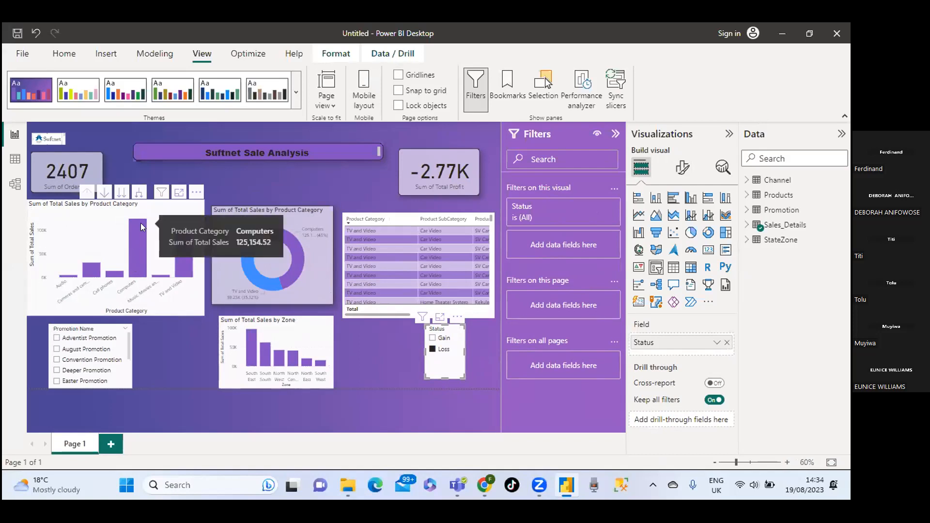
pyautogui.rightClick(142, 227)
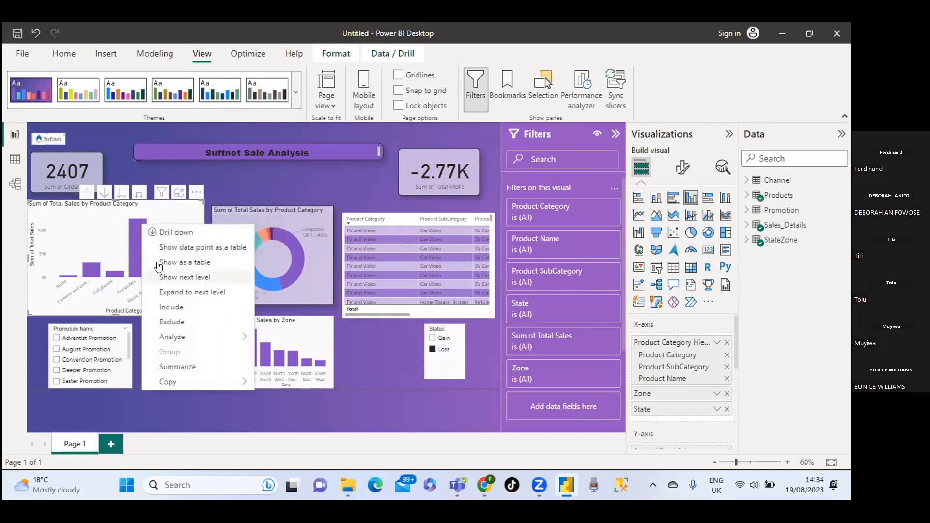
pyautogui.click(164, 235)
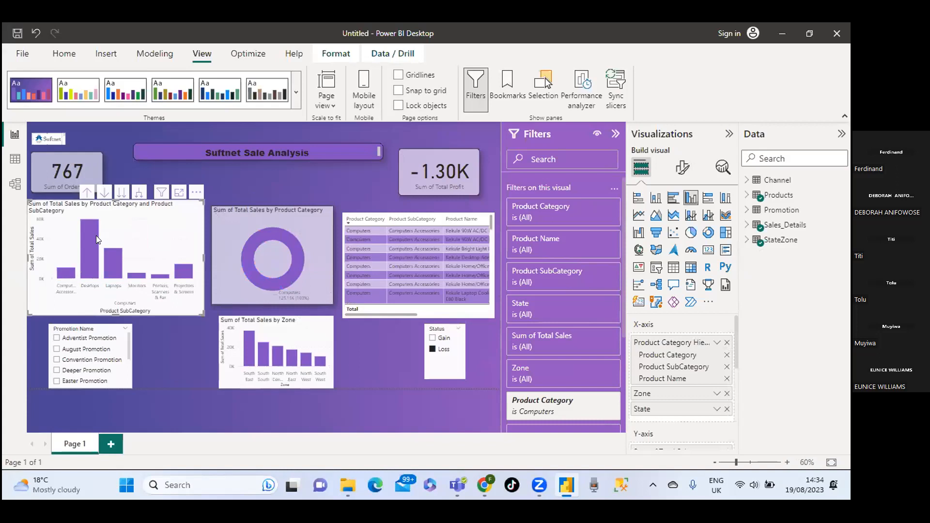
pyautogui.rightClick(88, 224)
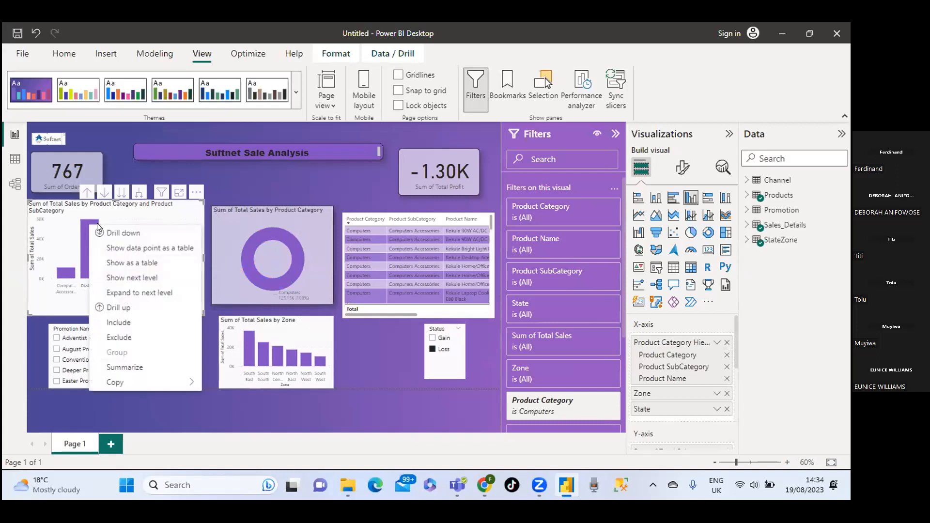
pyautogui.click(111, 234)
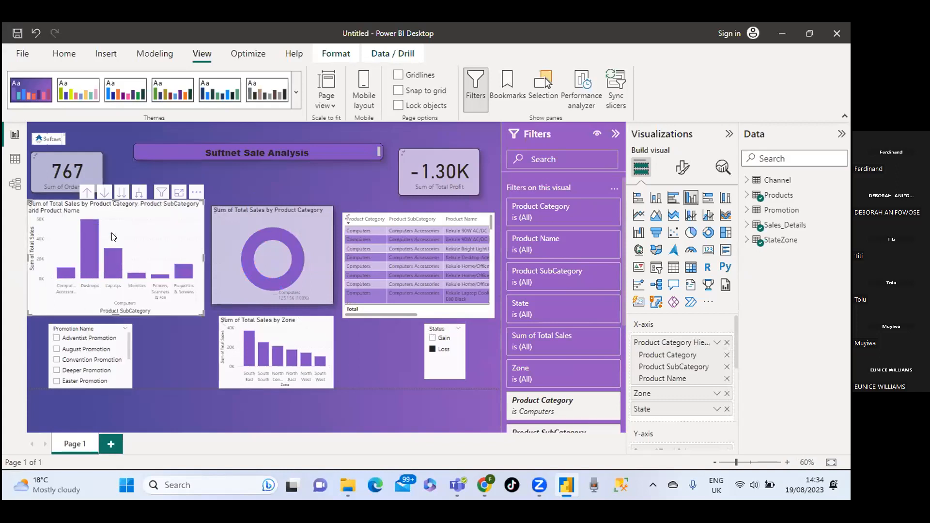
# Drill down from the WWI Desktop PC1.60 E1600 Red column to its zones, and from South East to its states.
pyautogui.moveTo(114, 230)
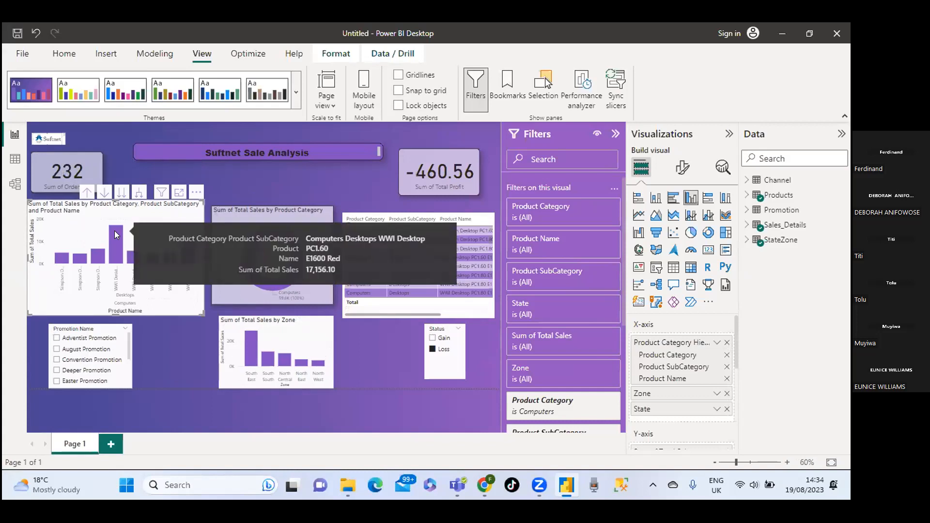
pyautogui.rightClick(114, 230)
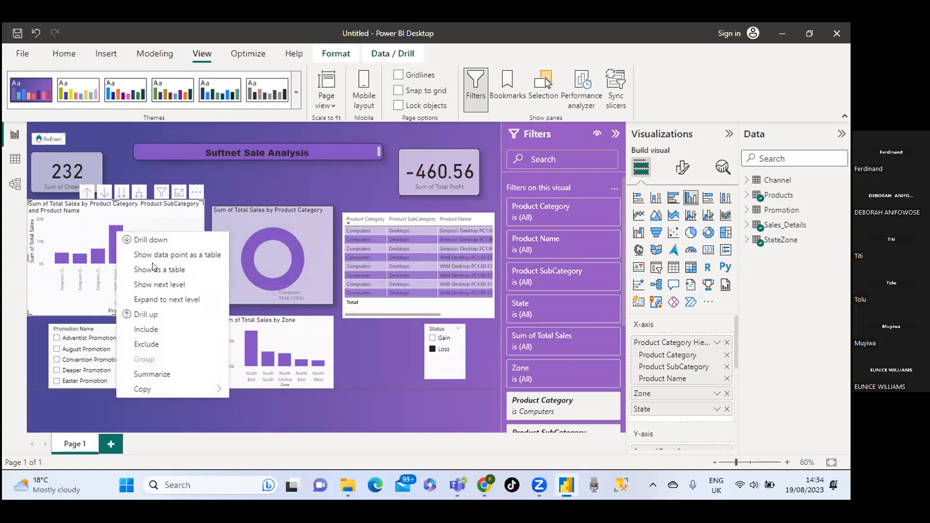
pyautogui.click(150, 240)
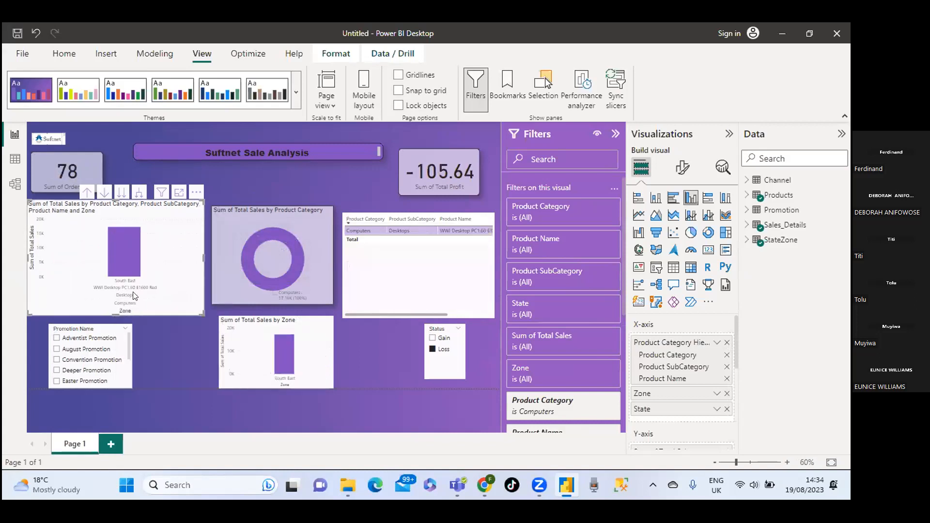
pyautogui.rightClick(126, 234)
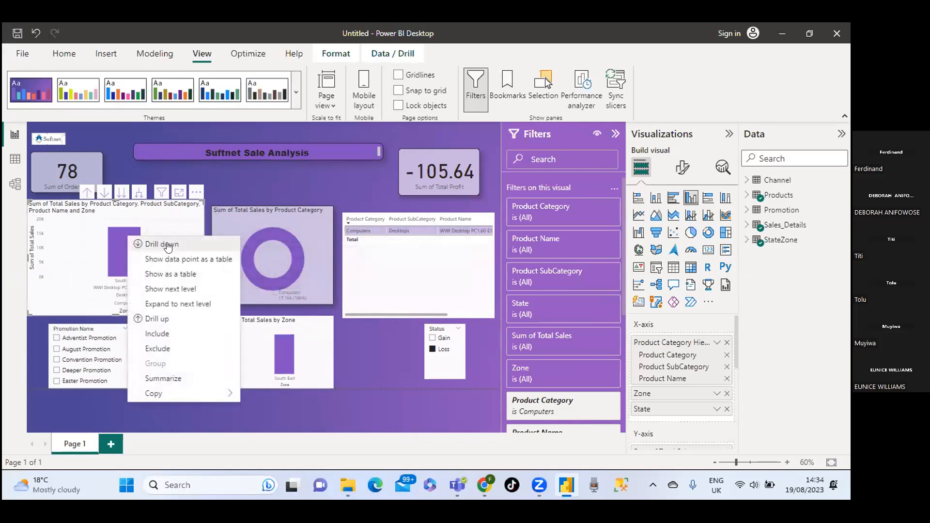
pyautogui.click(169, 246)
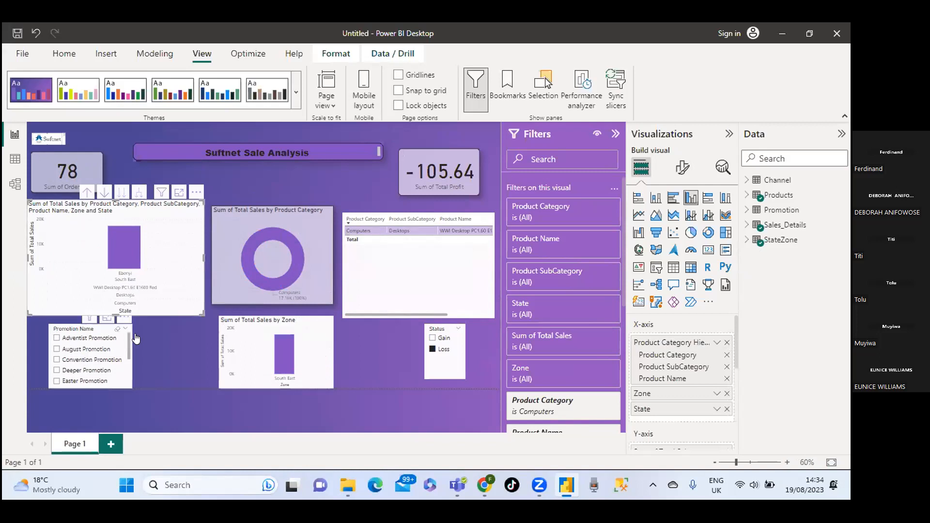
# Filter the report in turn by August Promotion, Easter Promotion, Hammartan Promotion and Xmas Holiday Promotion.
pyautogui.click(56, 350)
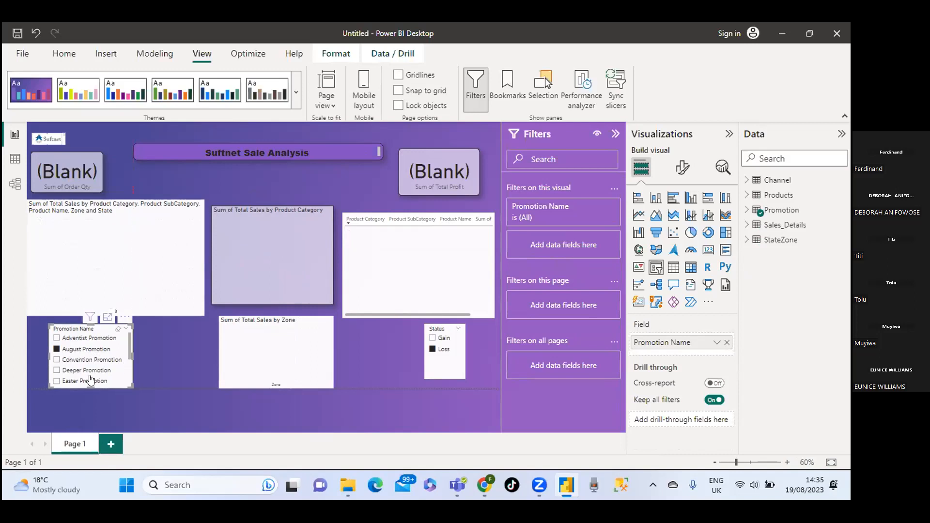
pyautogui.click(56, 382)
pyautogui.scroll(-1, 126, 353)
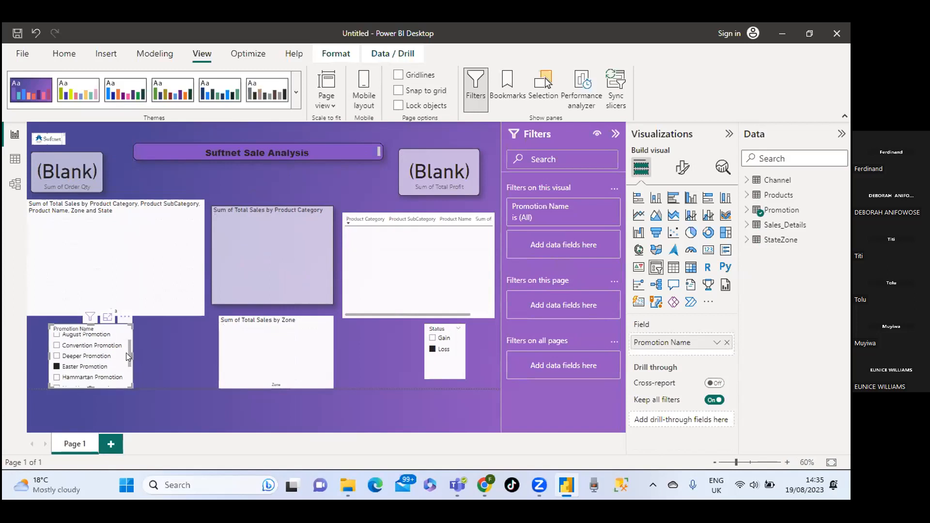
pyautogui.click(53, 377)
pyautogui.scroll(-1, 127, 374)
pyautogui.scroll(-3, 128, 374)
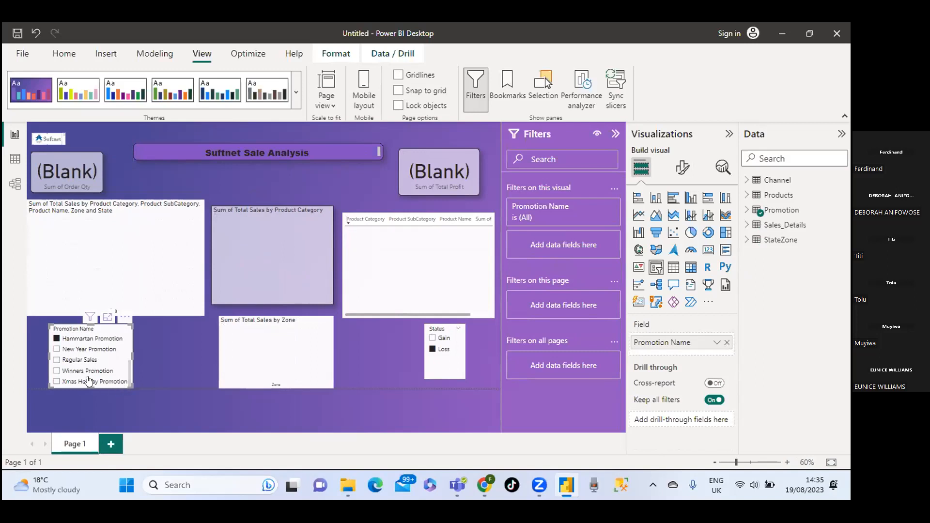
pyautogui.click(53, 381)
# Change the status filter from Loss to Gain and clear the Xmas Holiday Promotion selection.
pyautogui.click(429, 350)
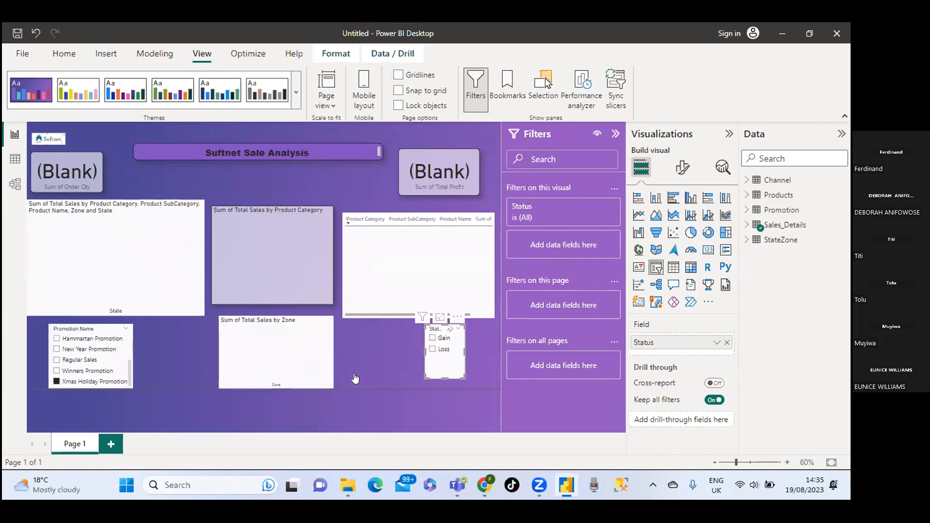
pyautogui.moveTo(126, 373)
pyautogui.mouseDown()
pyautogui.moveTo(131, 334)
pyautogui.moveTo(127, 382)
pyautogui.mouseUp()
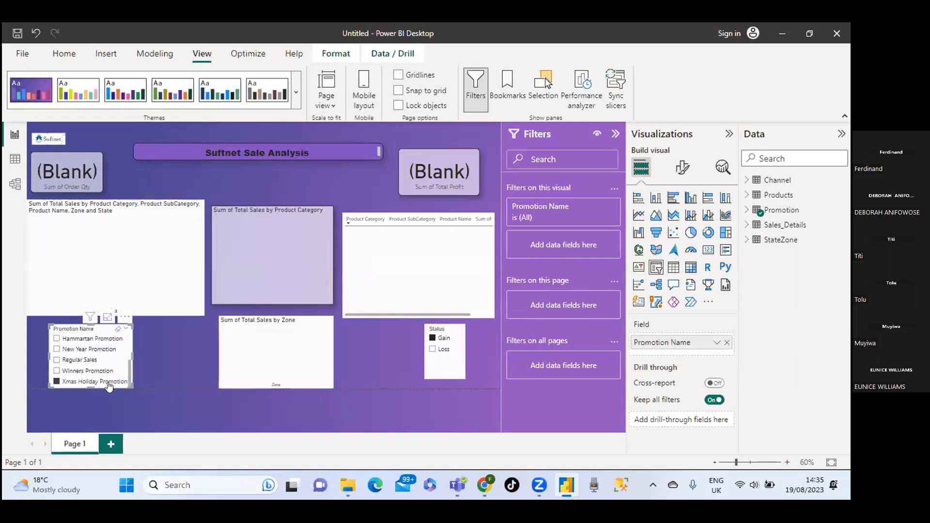
pyautogui.click(57, 382)
pyautogui.click(432, 338)
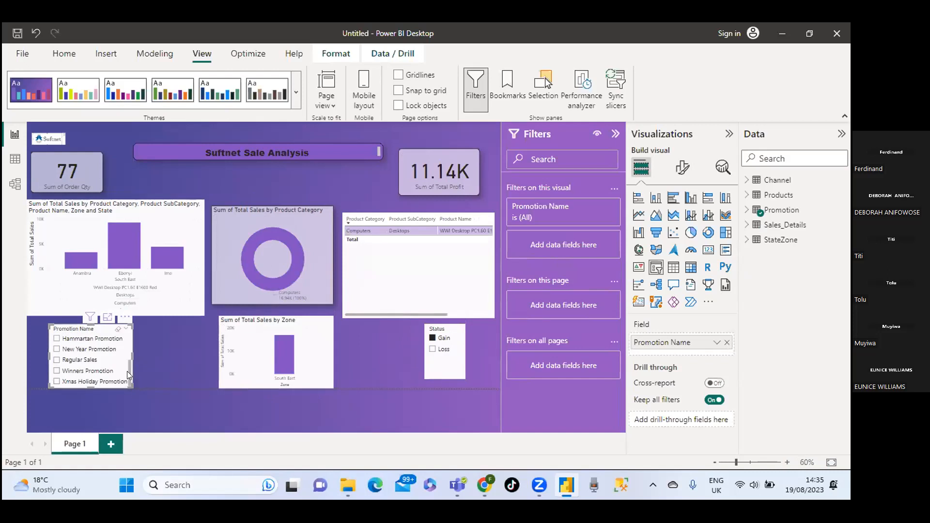
# Examine the full list of promotions in the Promotion Name slicer.
pyautogui.moveTo(127, 371); pyautogui.dragTo(131, 342)
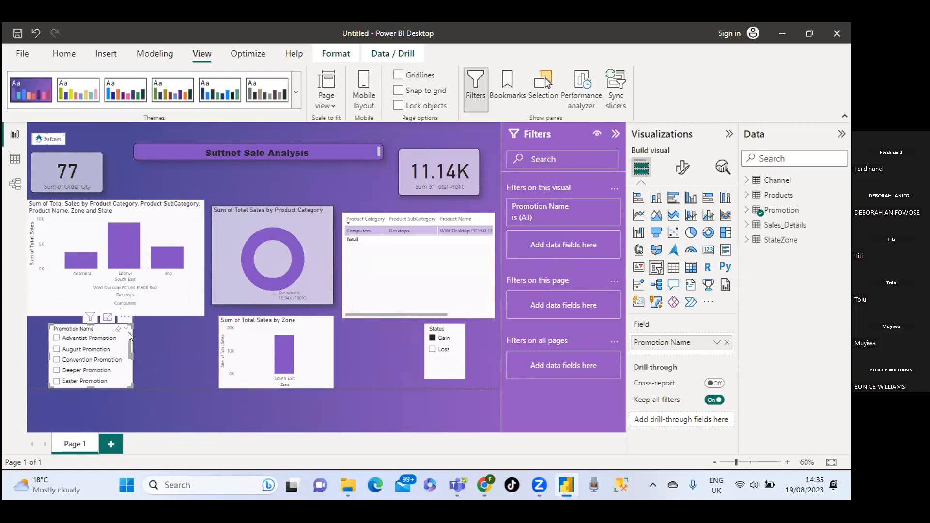
pyautogui.scroll(-5, 121, 369)
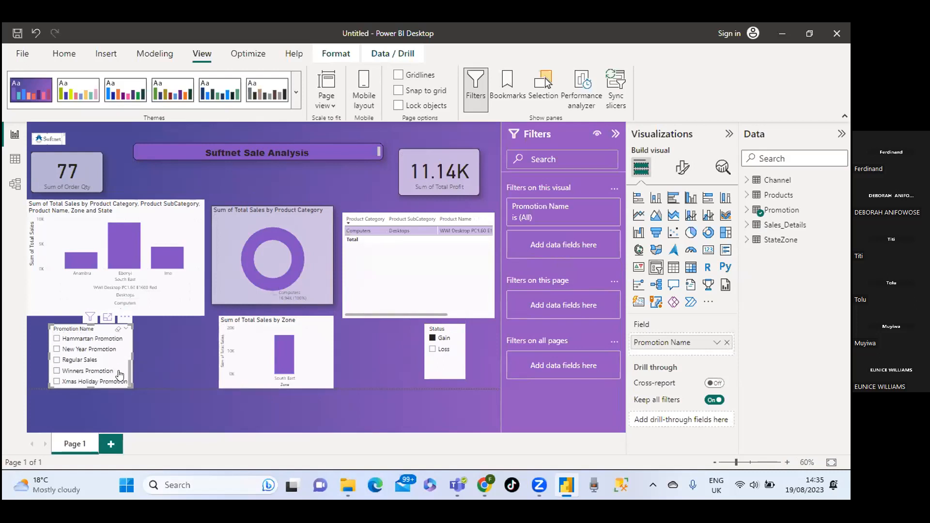
pyautogui.scroll(5, 121, 368)
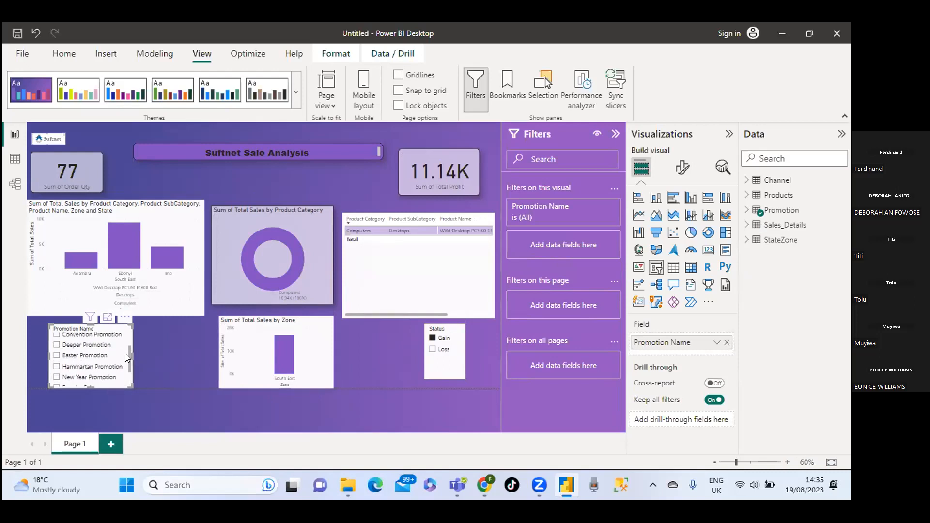
pyautogui.scroll(-5, 127, 349)
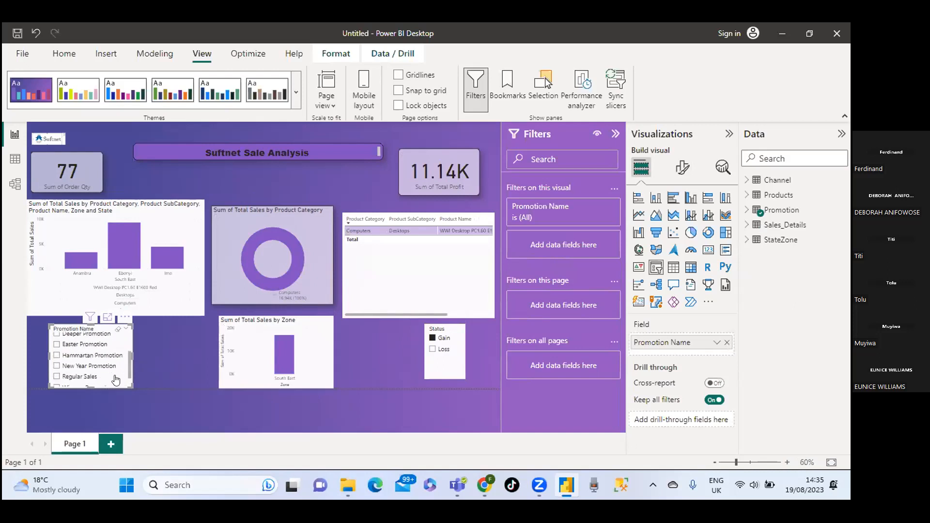
pyautogui.scroll(4, 127, 355)
pyautogui.scroll(3, 127, 351)
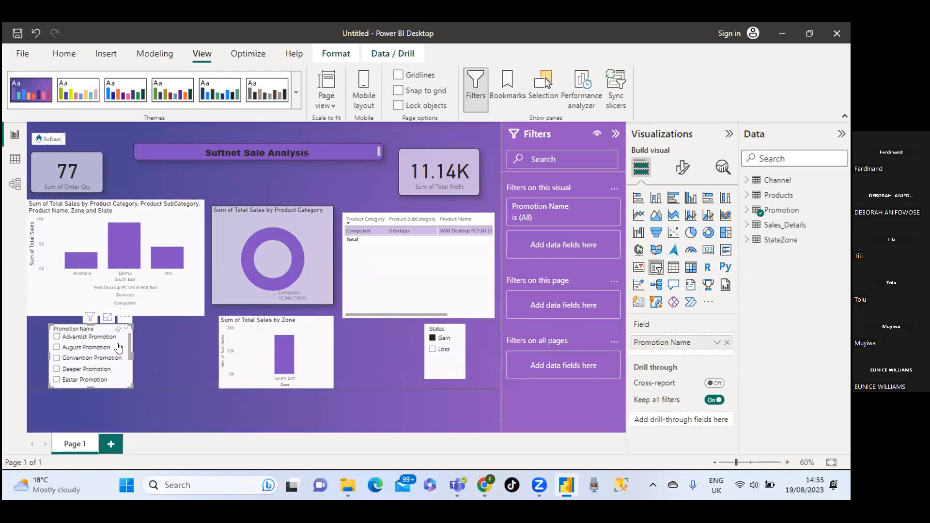
pyautogui.scroll(-3, 97, 356)
pyautogui.scroll(2, 97, 355)
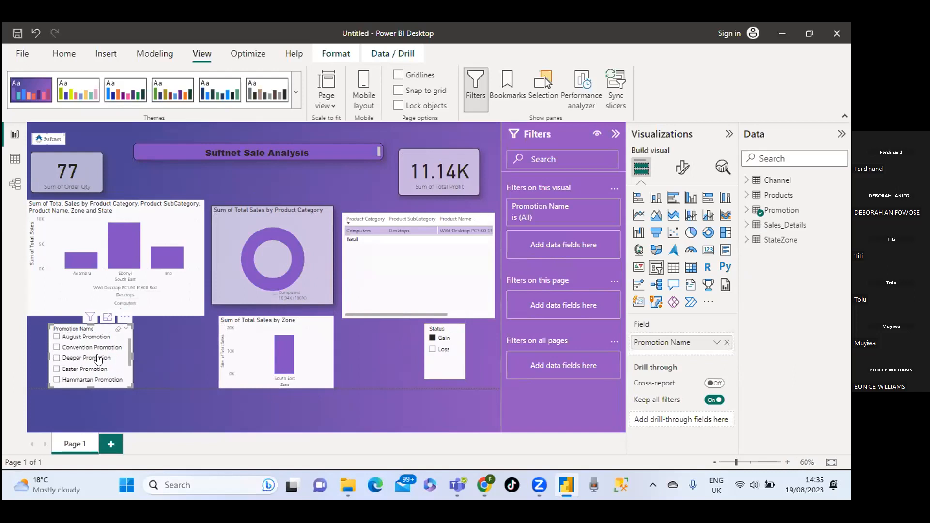
pyautogui.scroll(2, 99, 358)
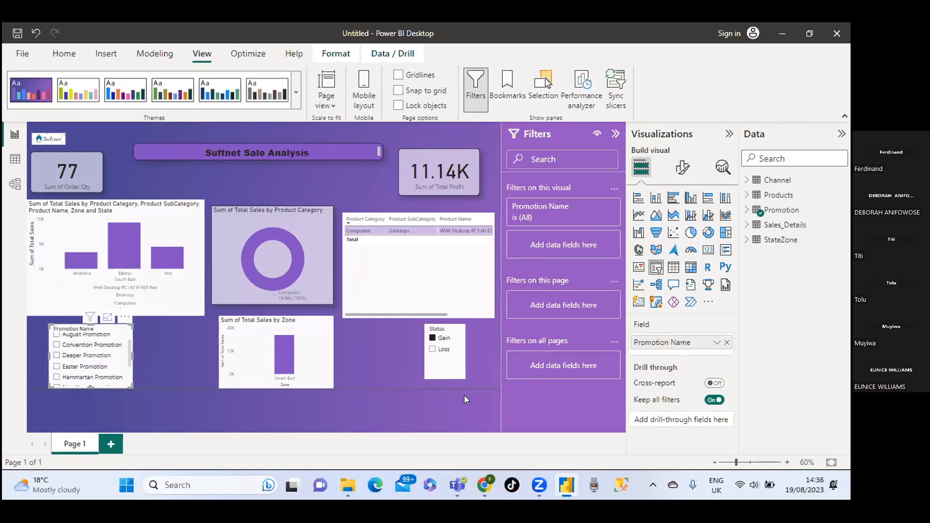
# Clear the Gain status filter and view the end of the Promotion Name list.
pyautogui.click(431, 338)
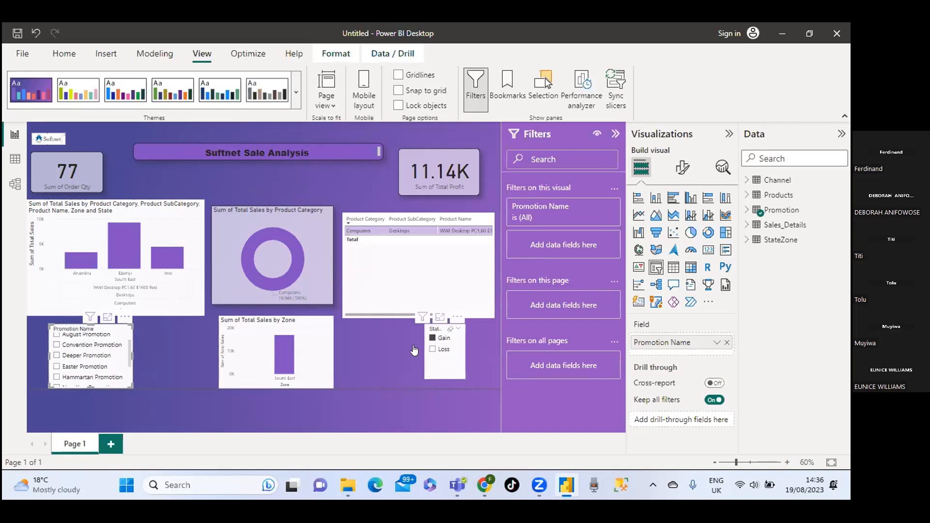
pyautogui.click(412, 352)
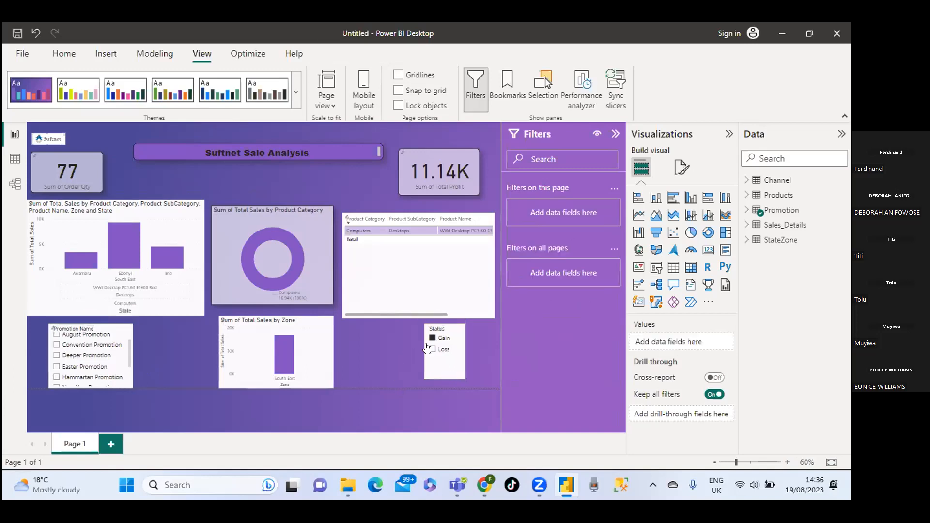
pyautogui.click(432, 338)
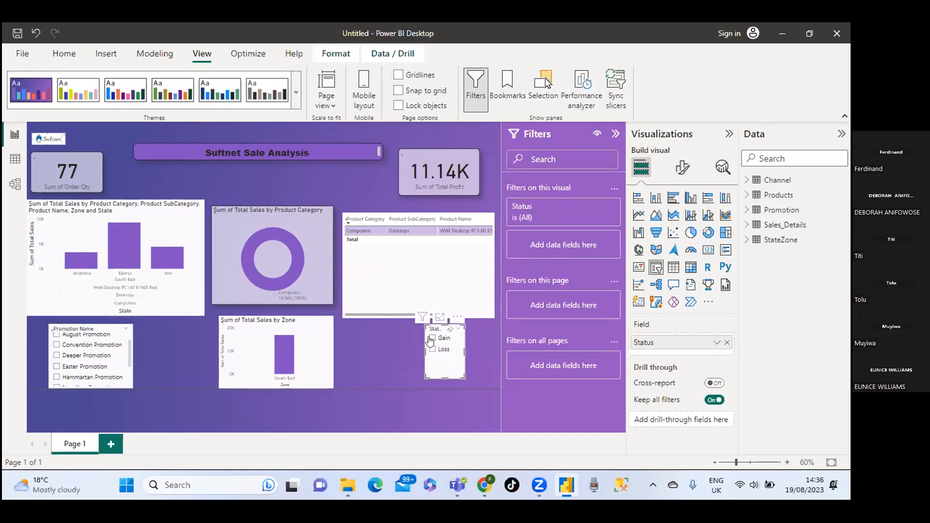
pyautogui.click(383, 356)
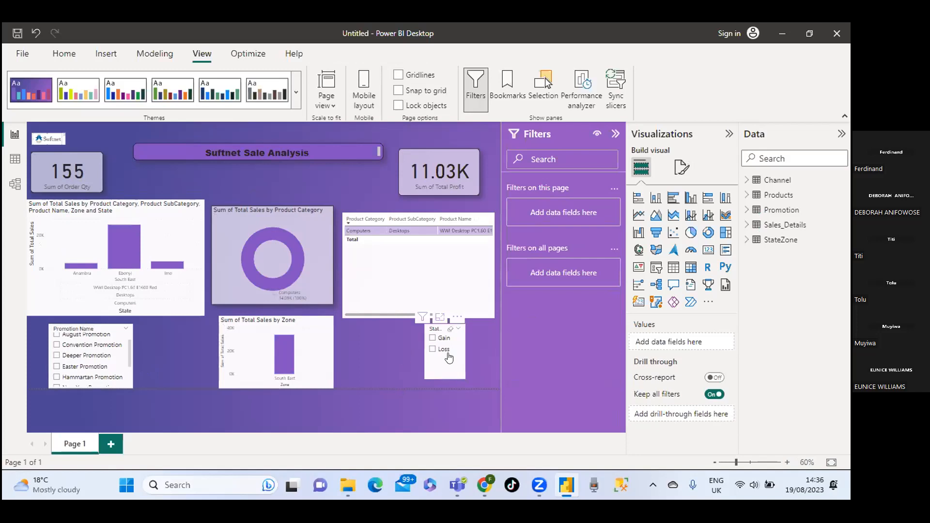
pyautogui.scroll(-1, 99, 355)
pyautogui.scroll(-3, 99, 354)
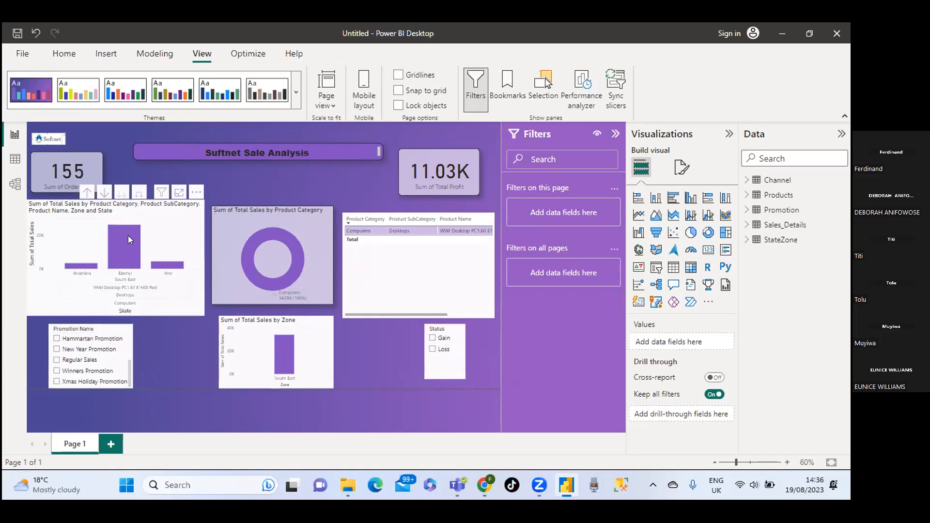
# Drill the column chart back up from state level to product category level and deselect it.
pyautogui.click(86, 191)
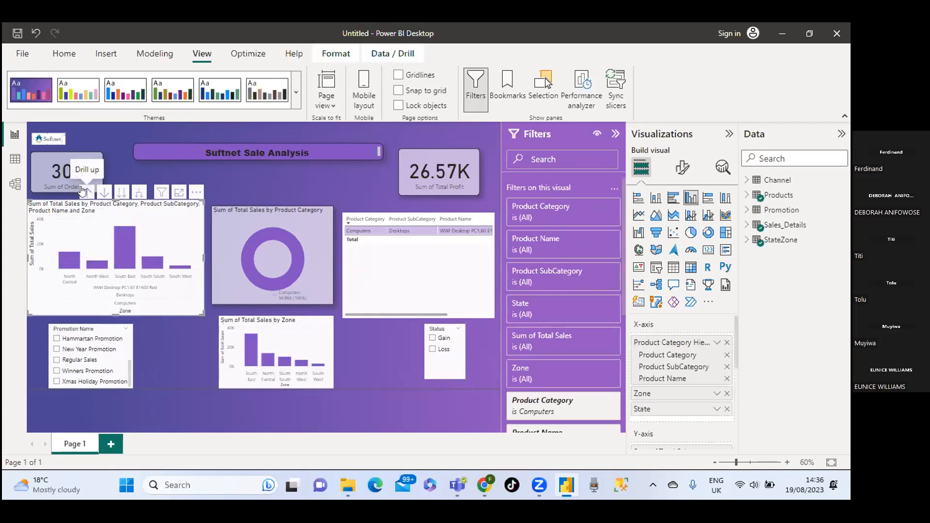
pyautogui.click(83, 191)
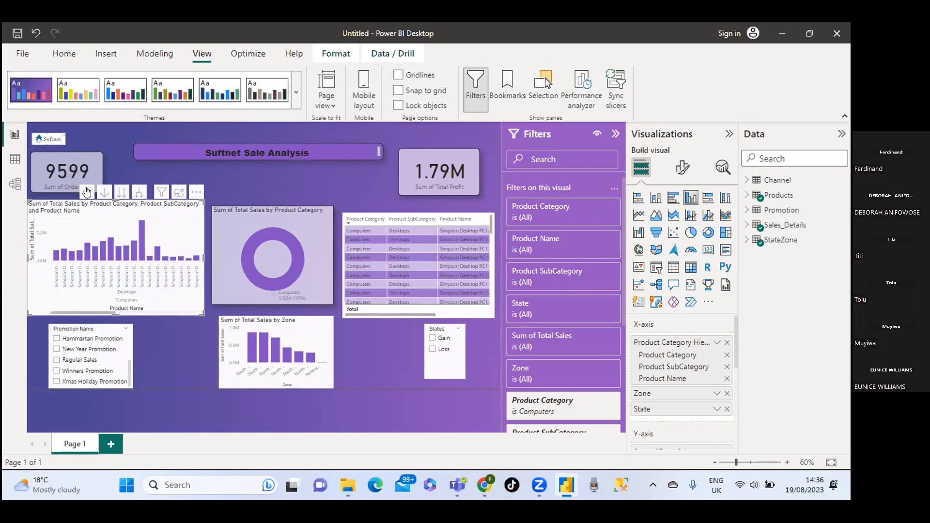
pyautogui.click(87, 192)
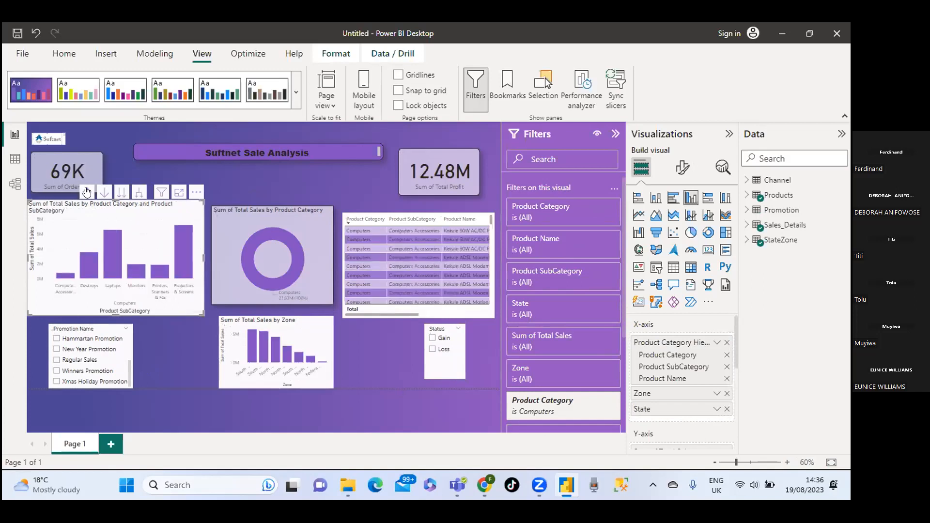
pyautogui.click(86, 193)
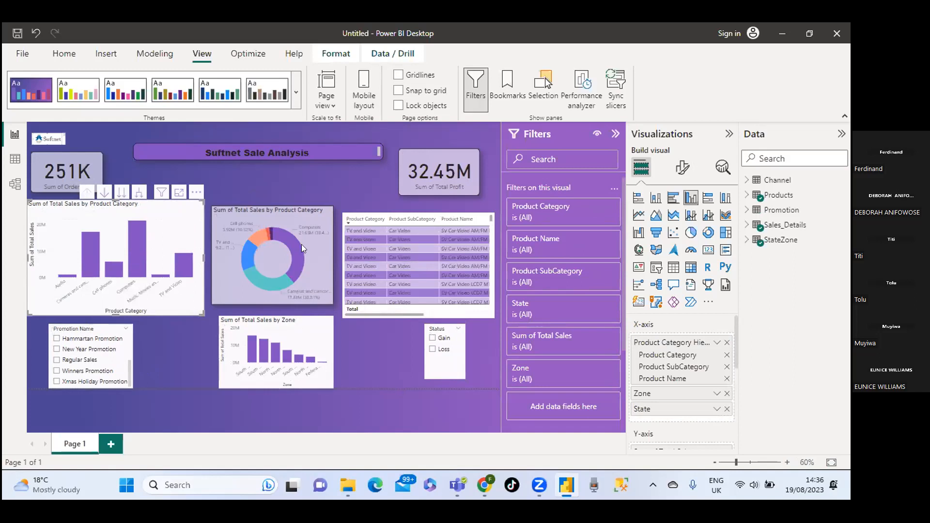
pyautogui.click(373, 381)
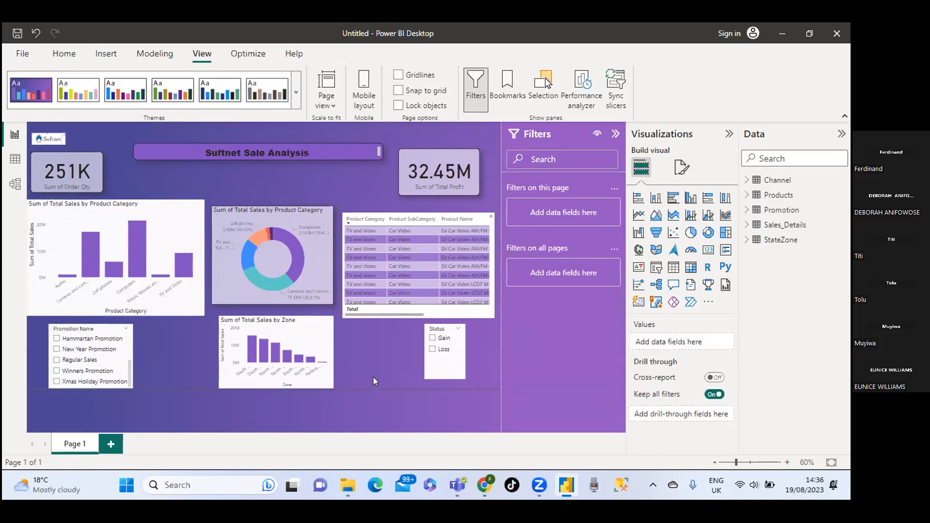